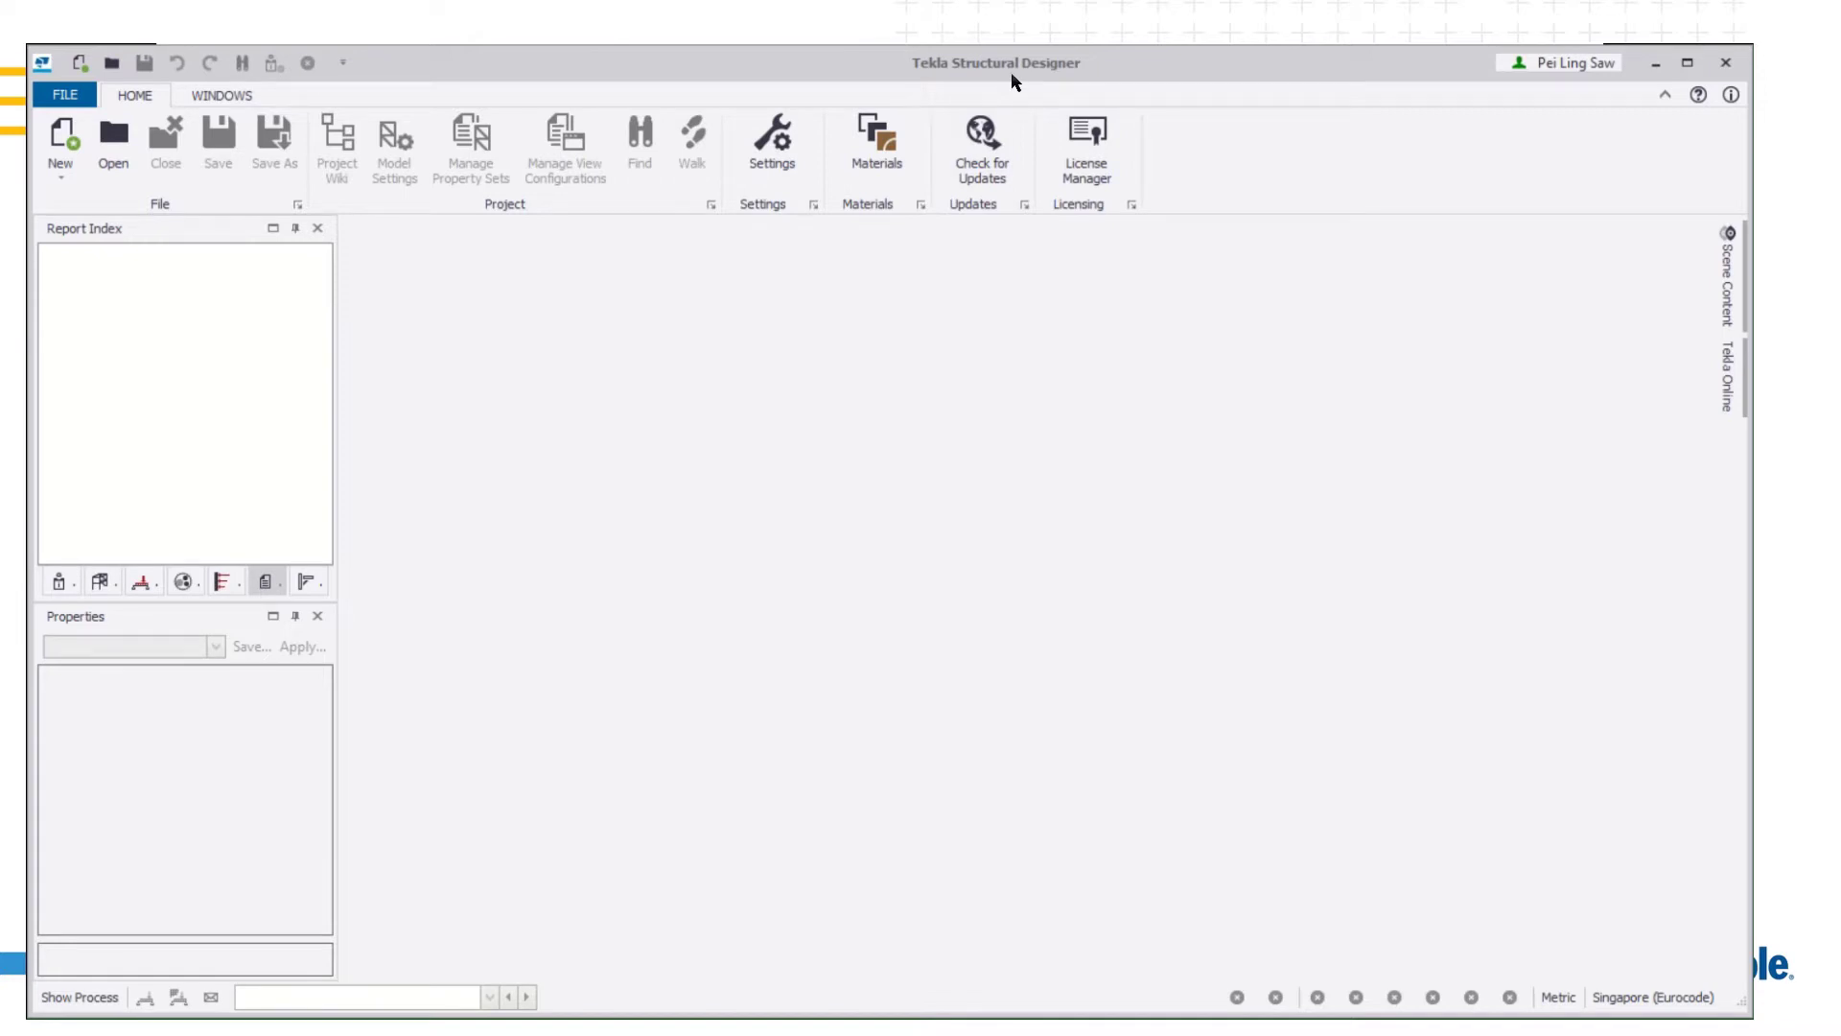
Open Settings and browse the settings sets, cancelling the country import
left_click(759, 175)
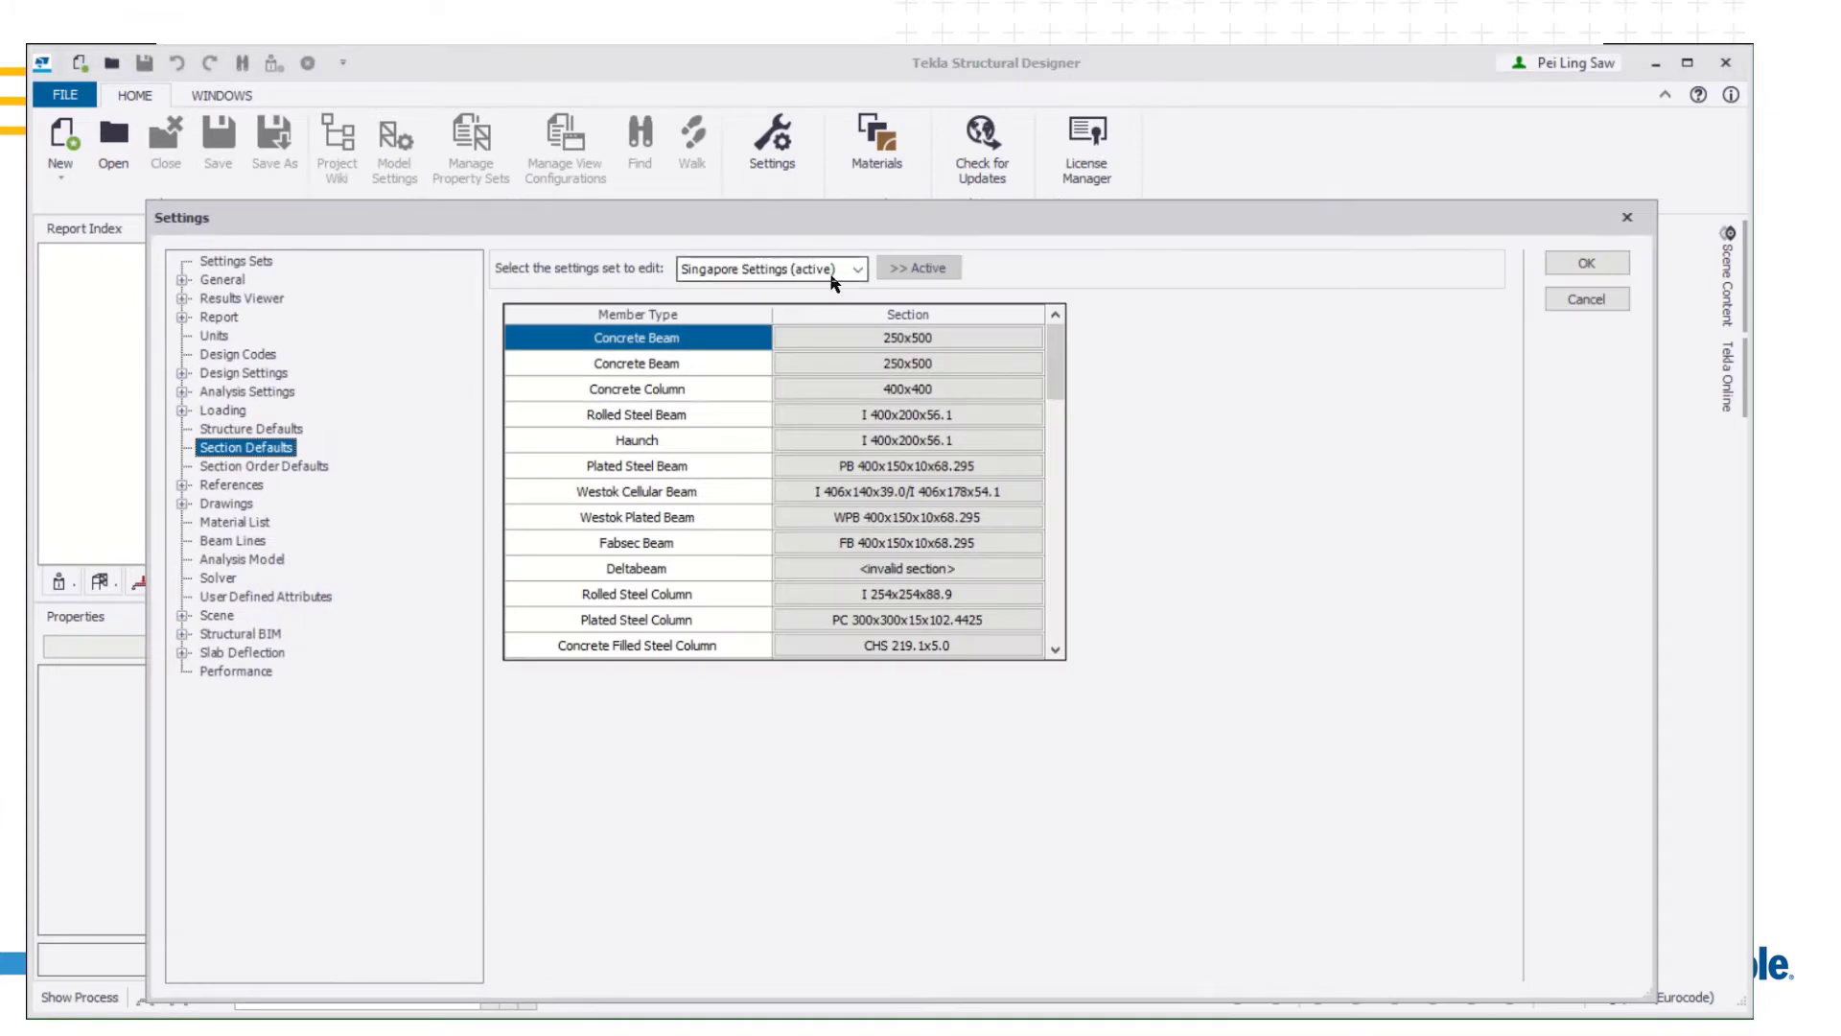
left_click(243, 262)
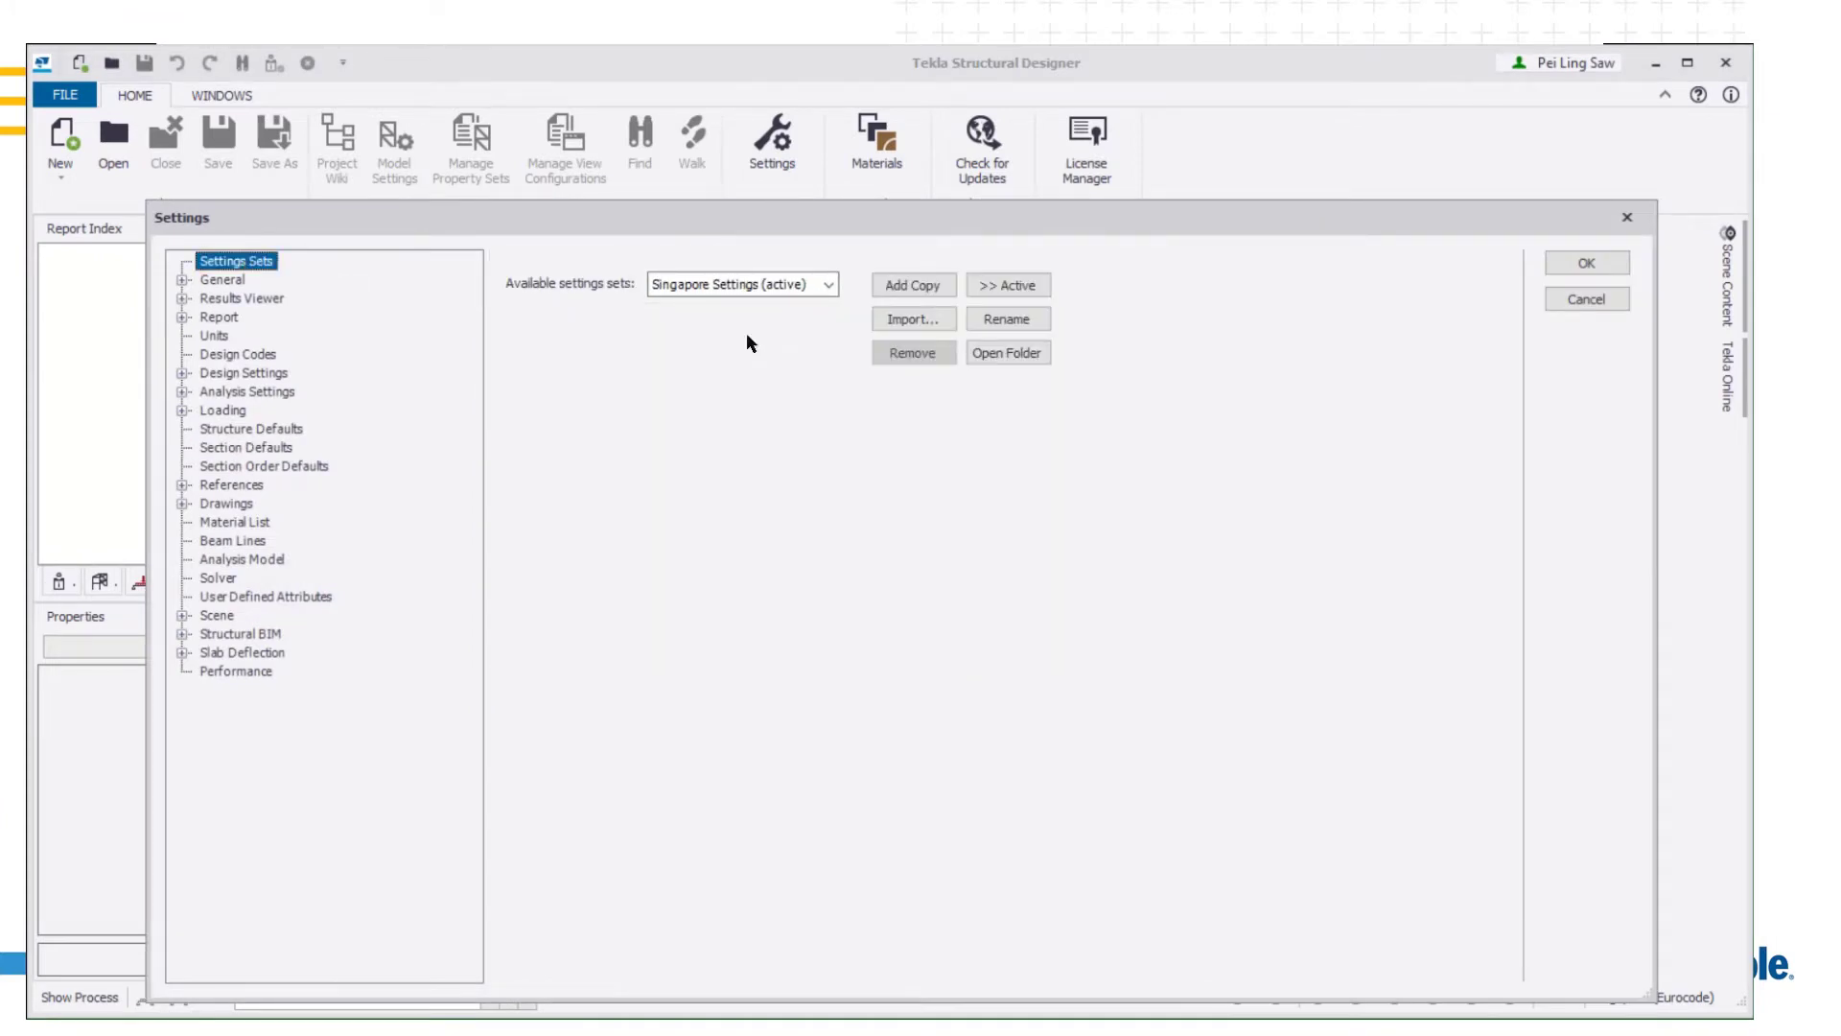
left_click(828, 285)
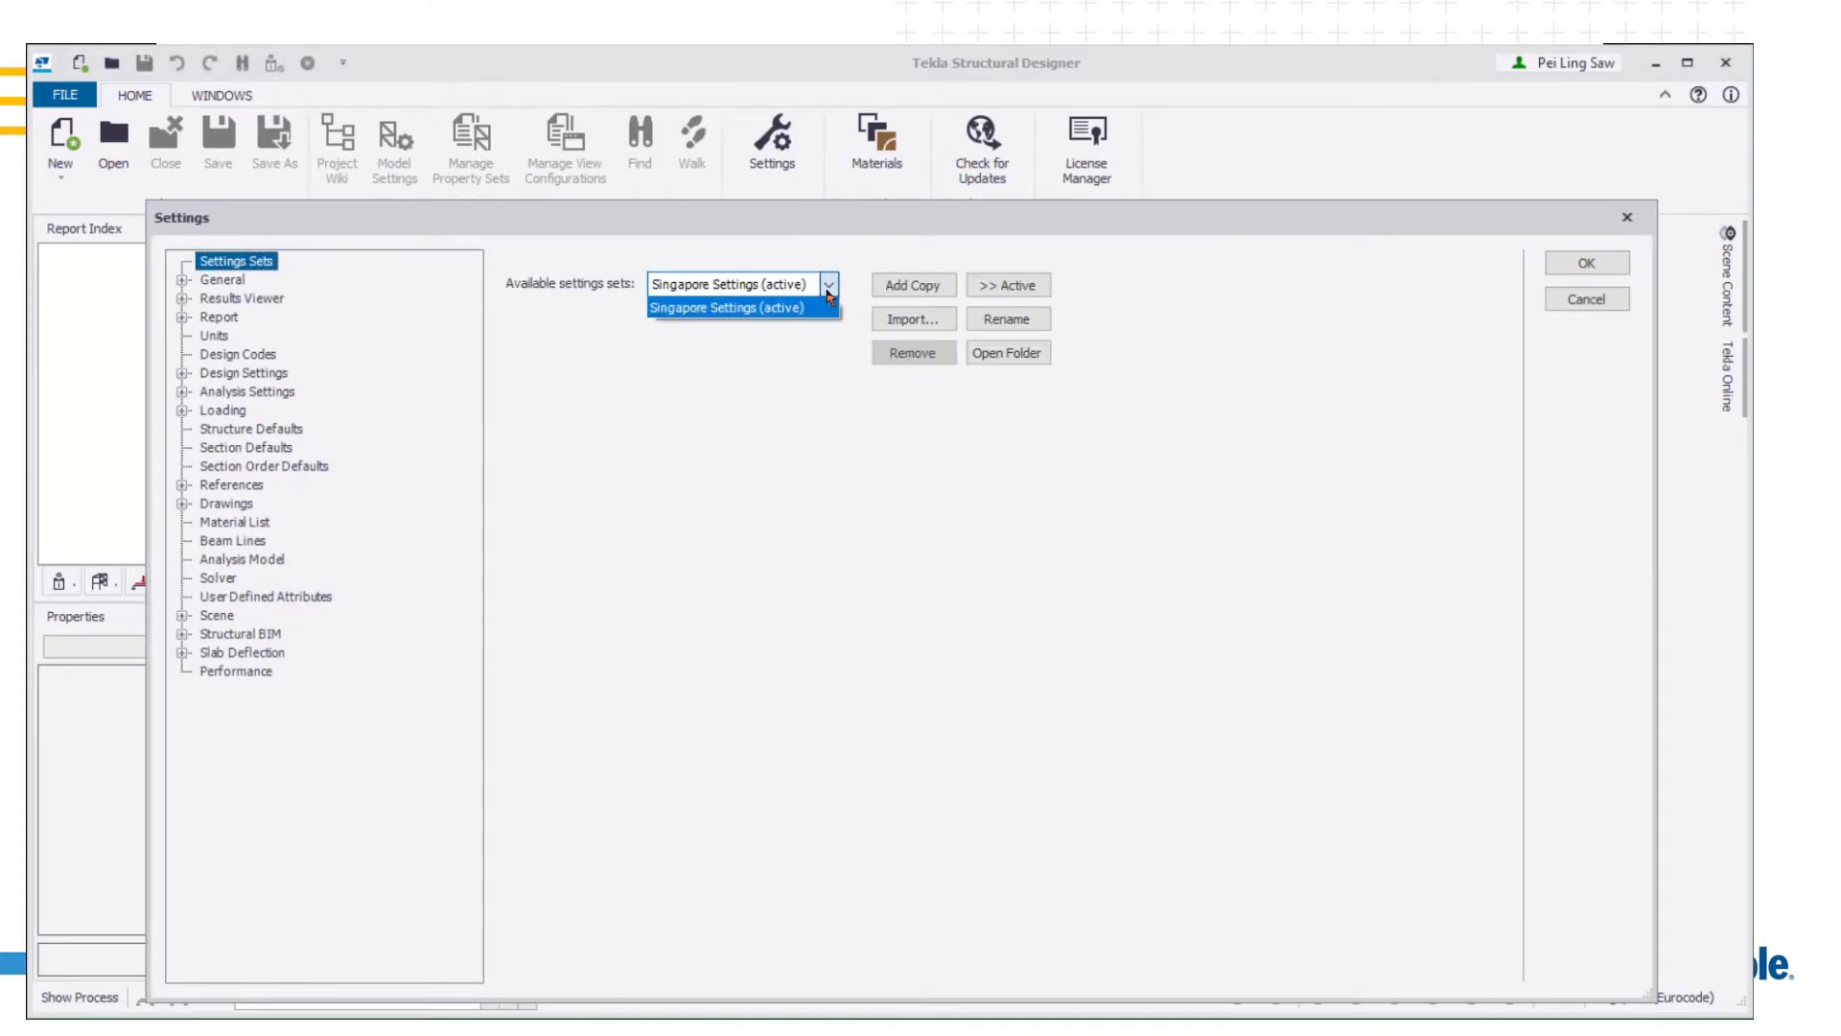
left_click(828, 292)
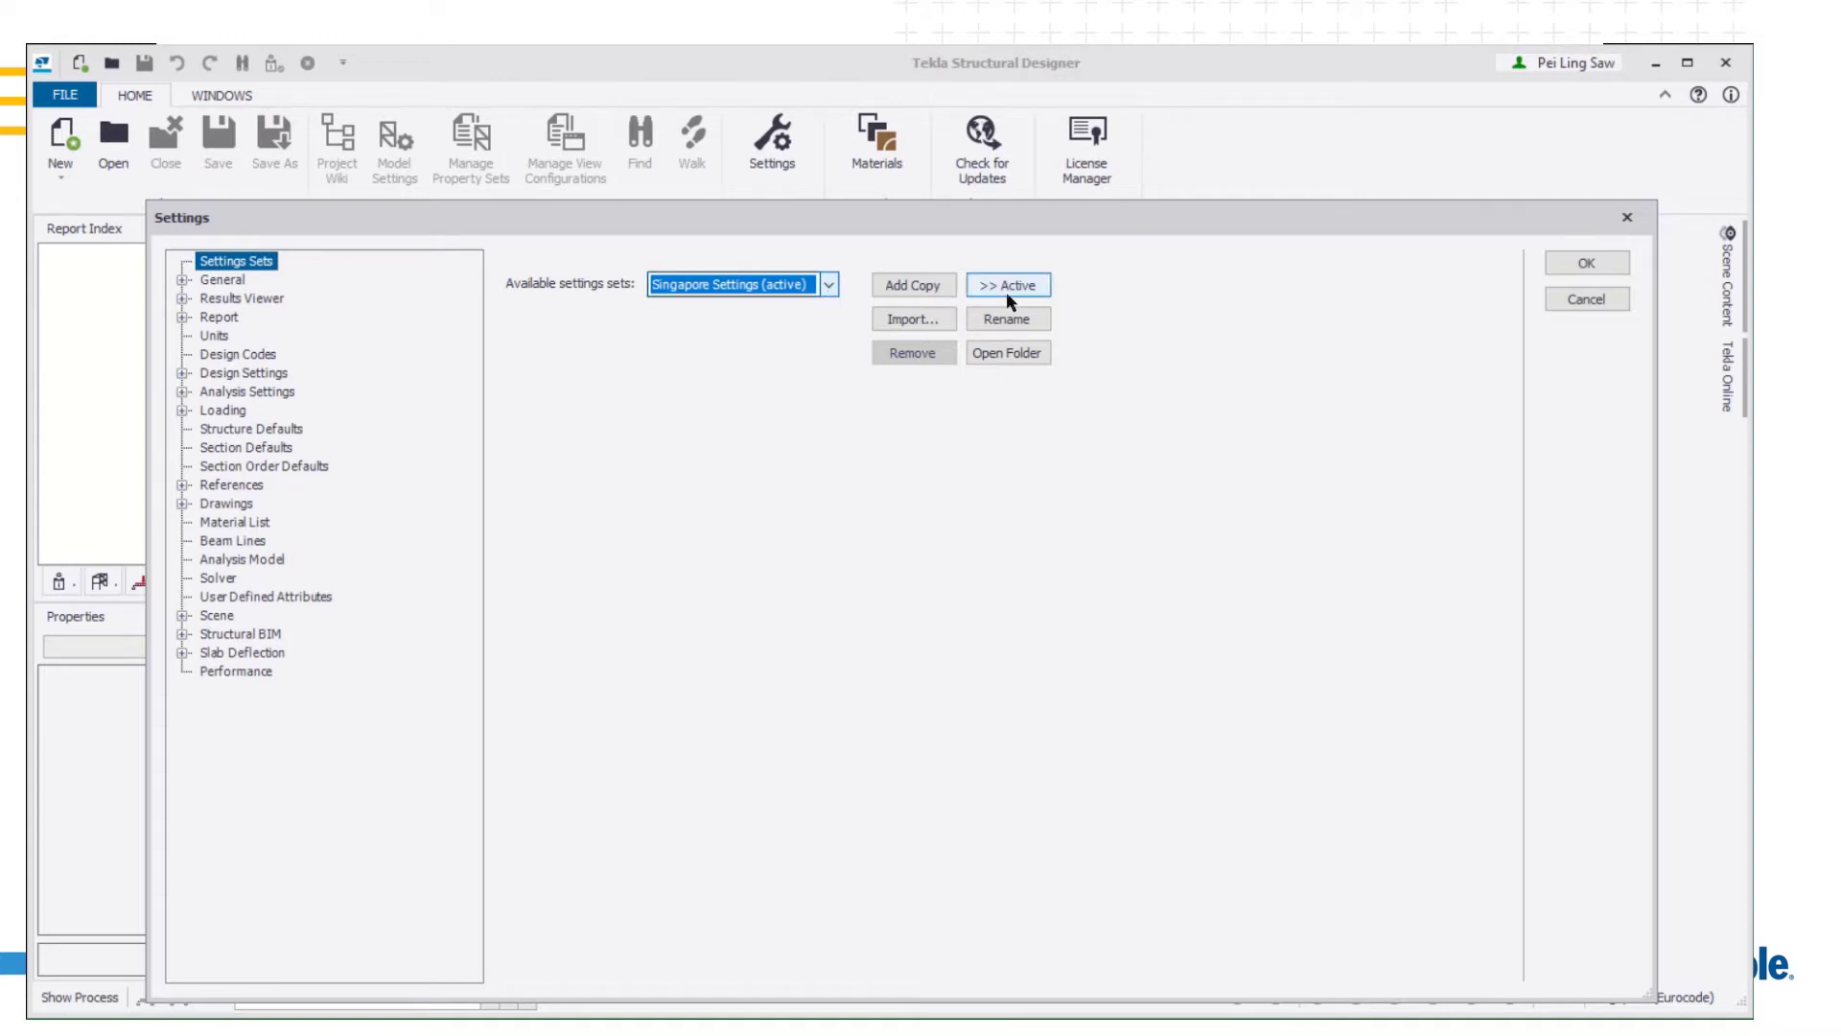
left_click(936, 318)
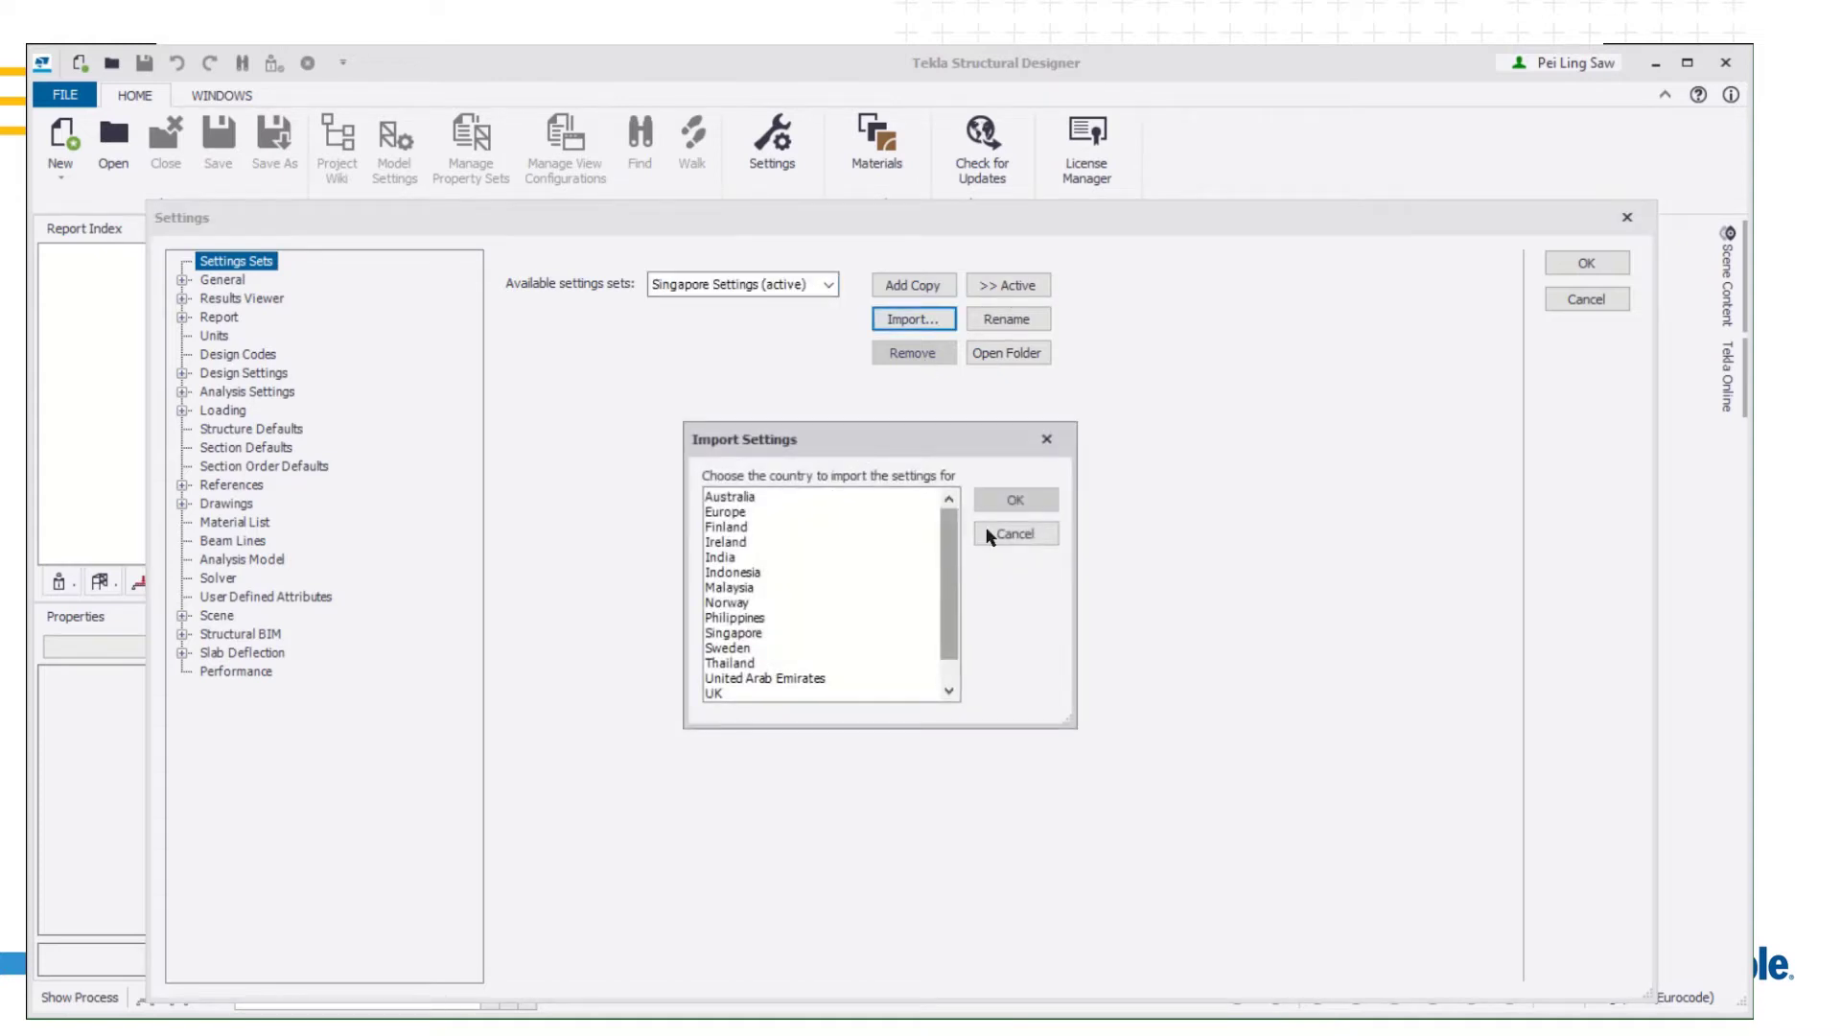
left_click(1015, 534)
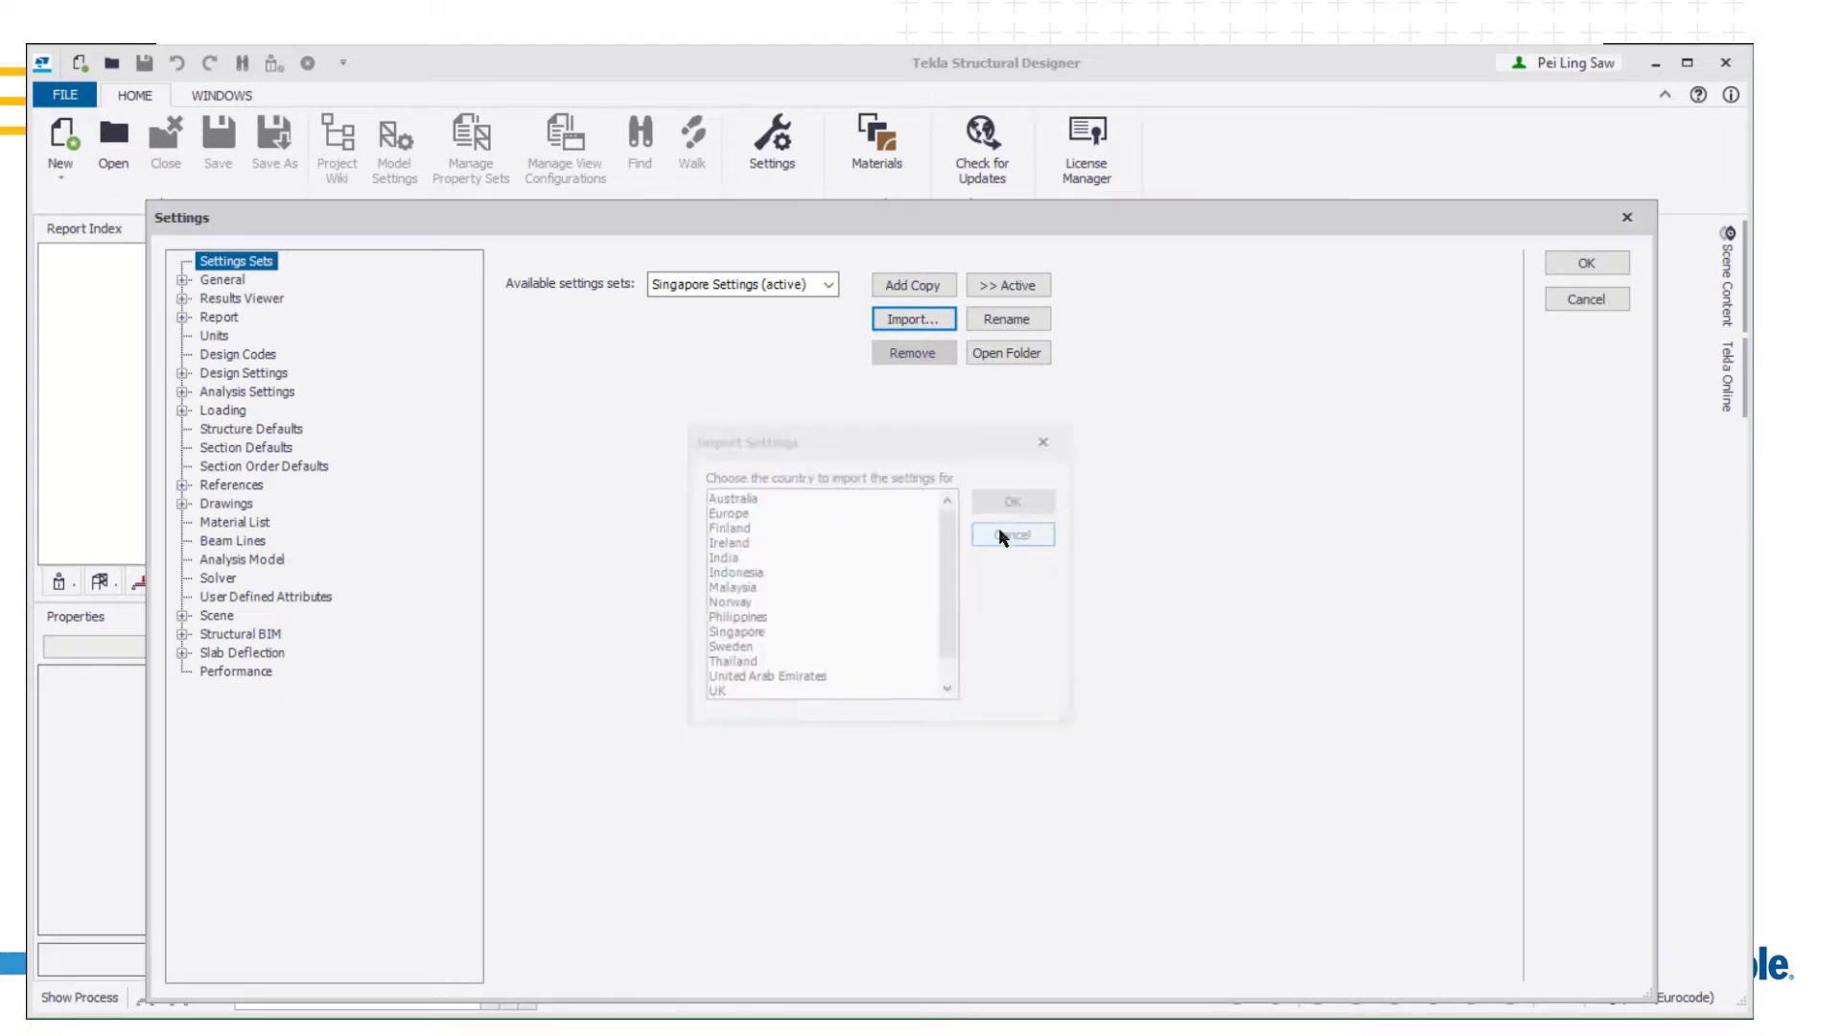
Expand the General, Results Viewer, Report and Design Settings categories
left_click(181, 281)
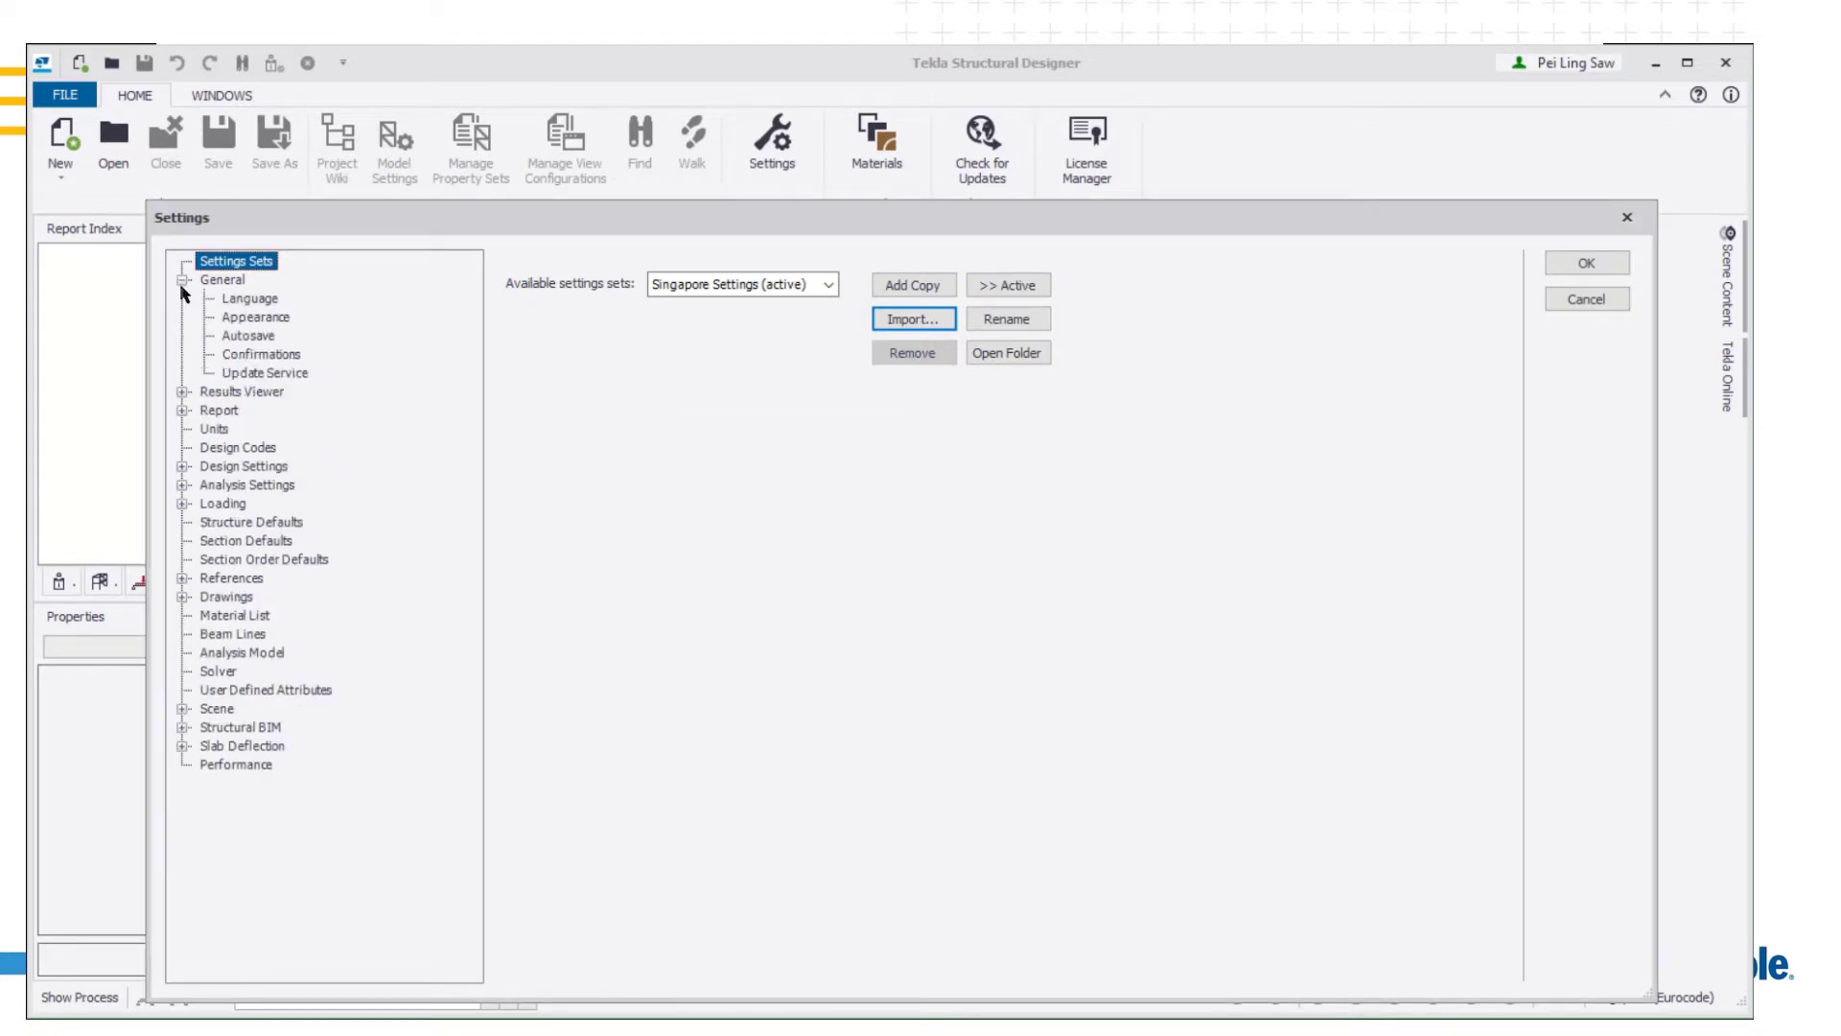
left_click(181, 391)
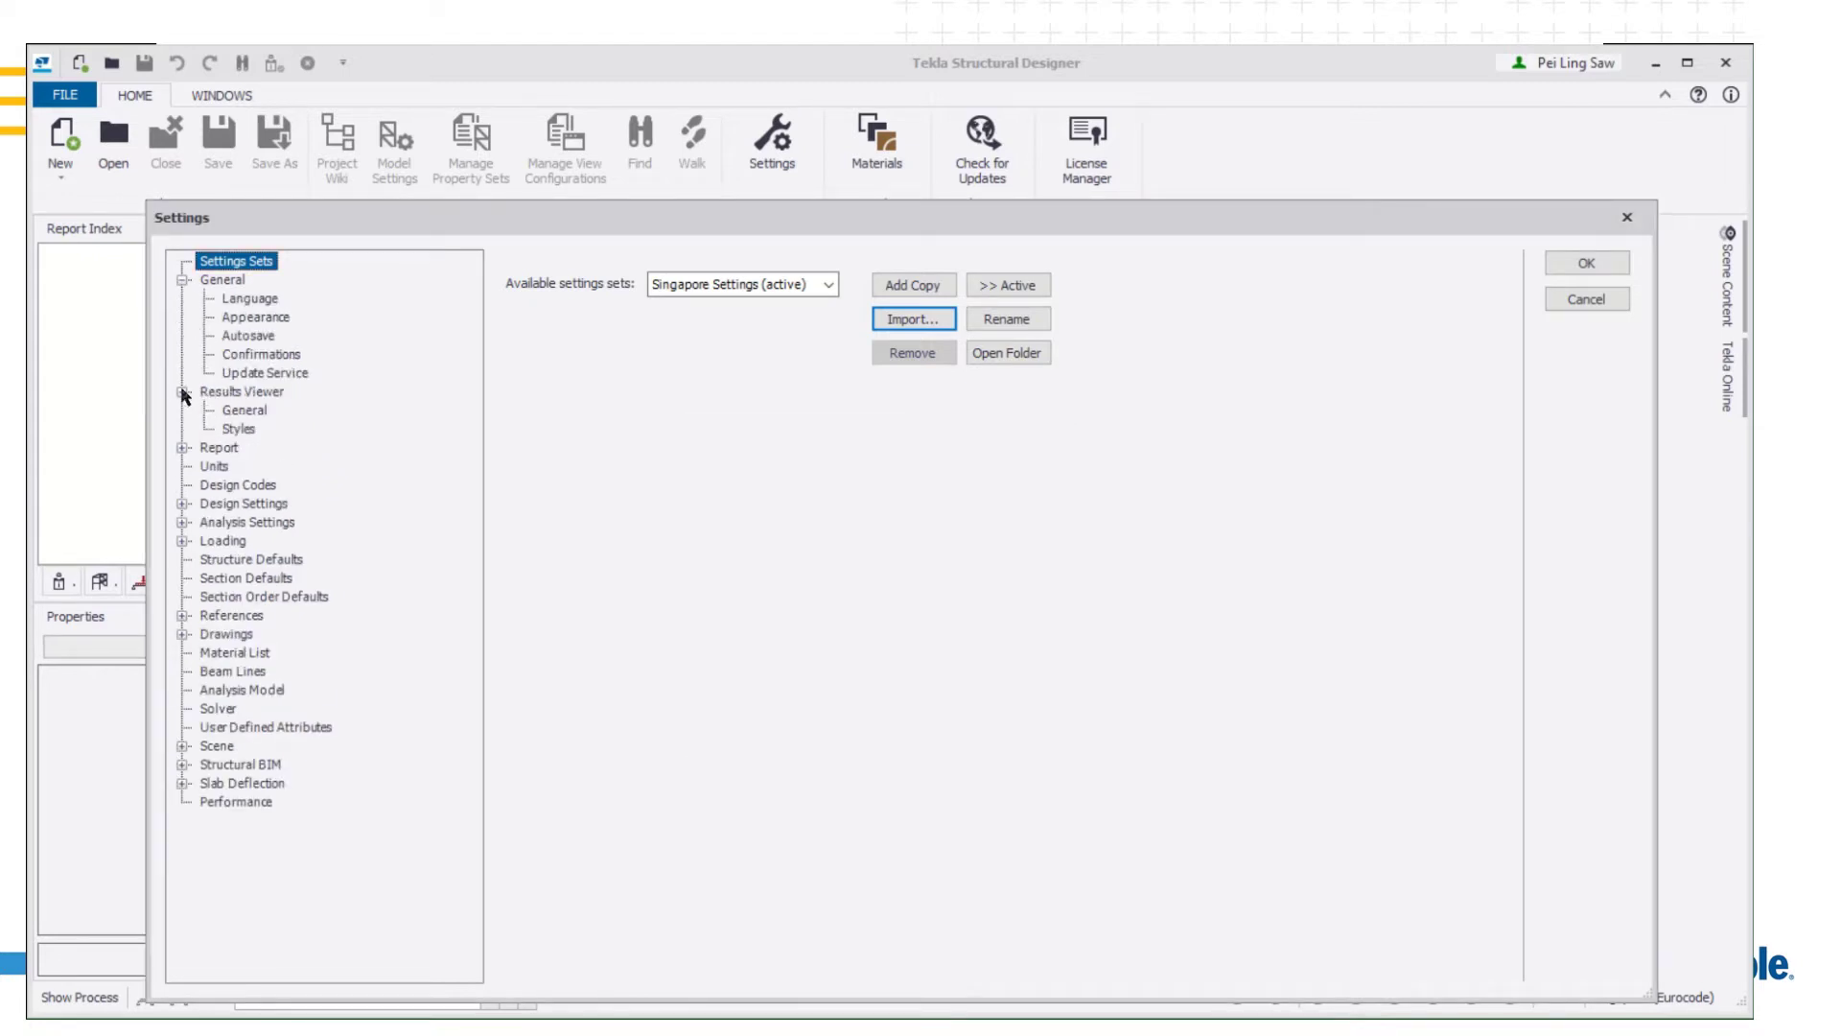
left_click(181, 448)
left_click(182, 634)
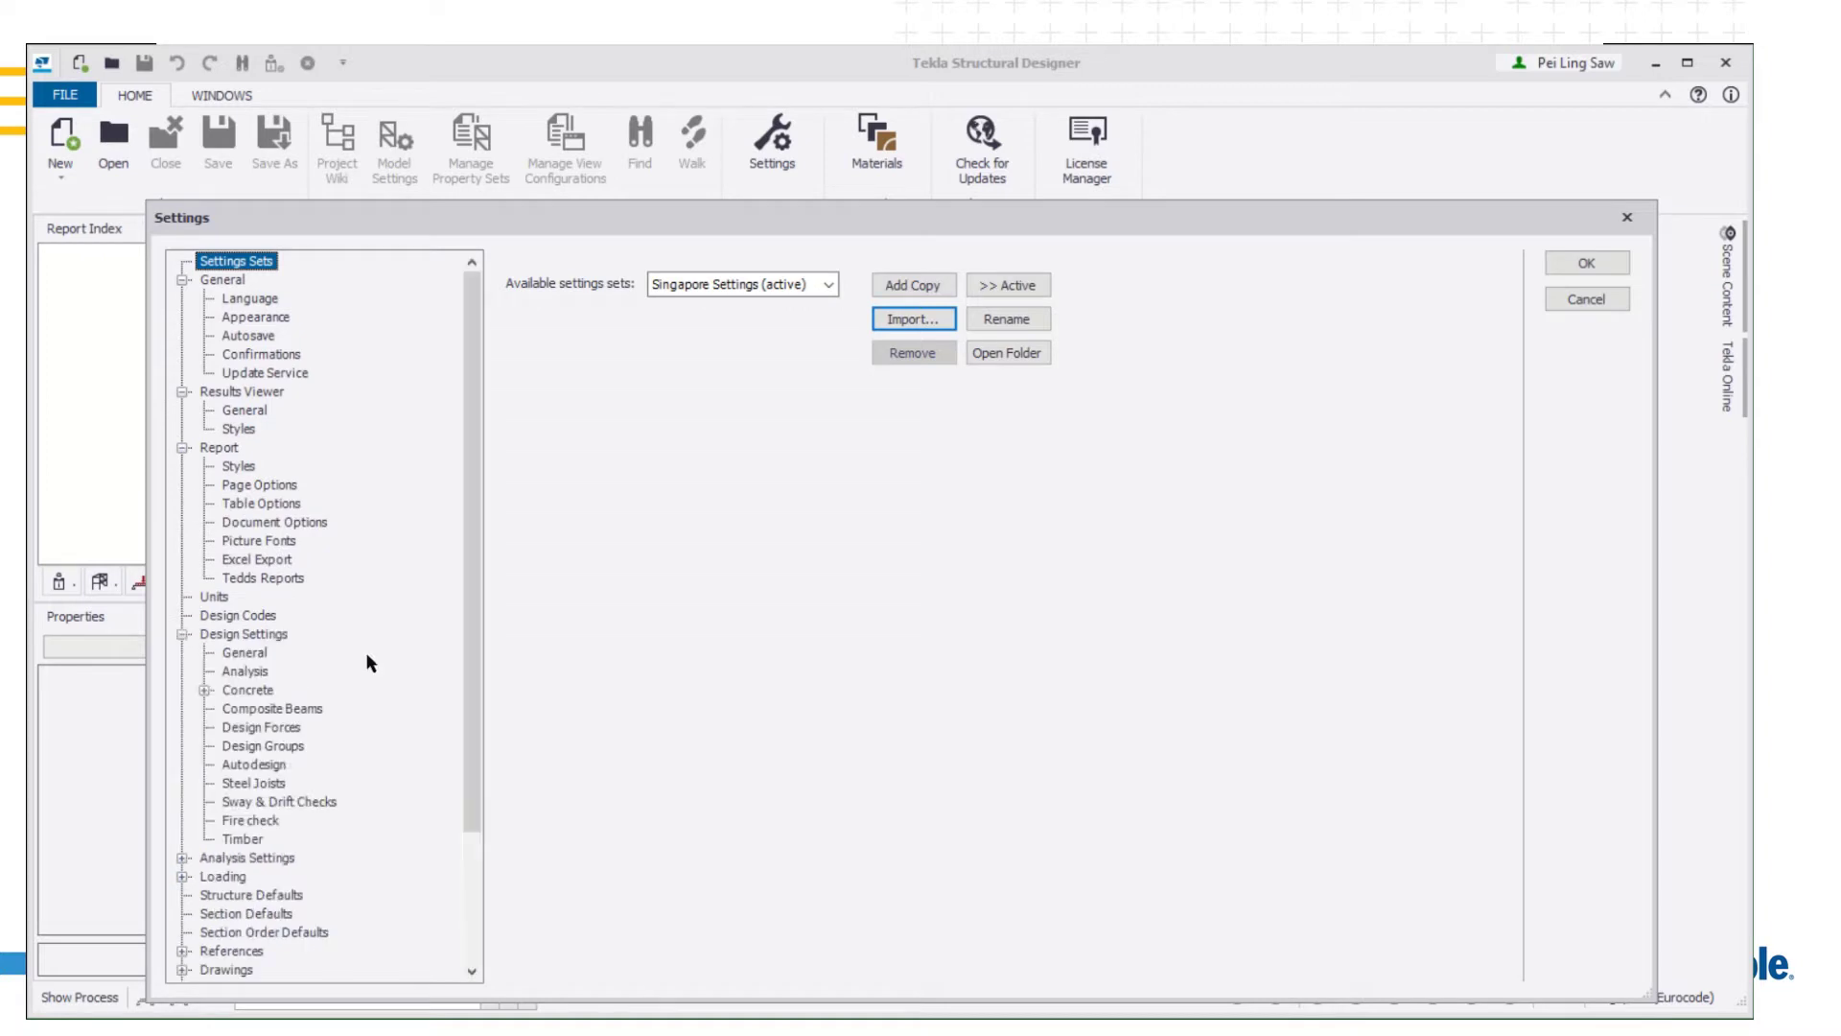
Show Design Codes and leave the head code as Singapore (Eurocode)
left_click(244, 613)
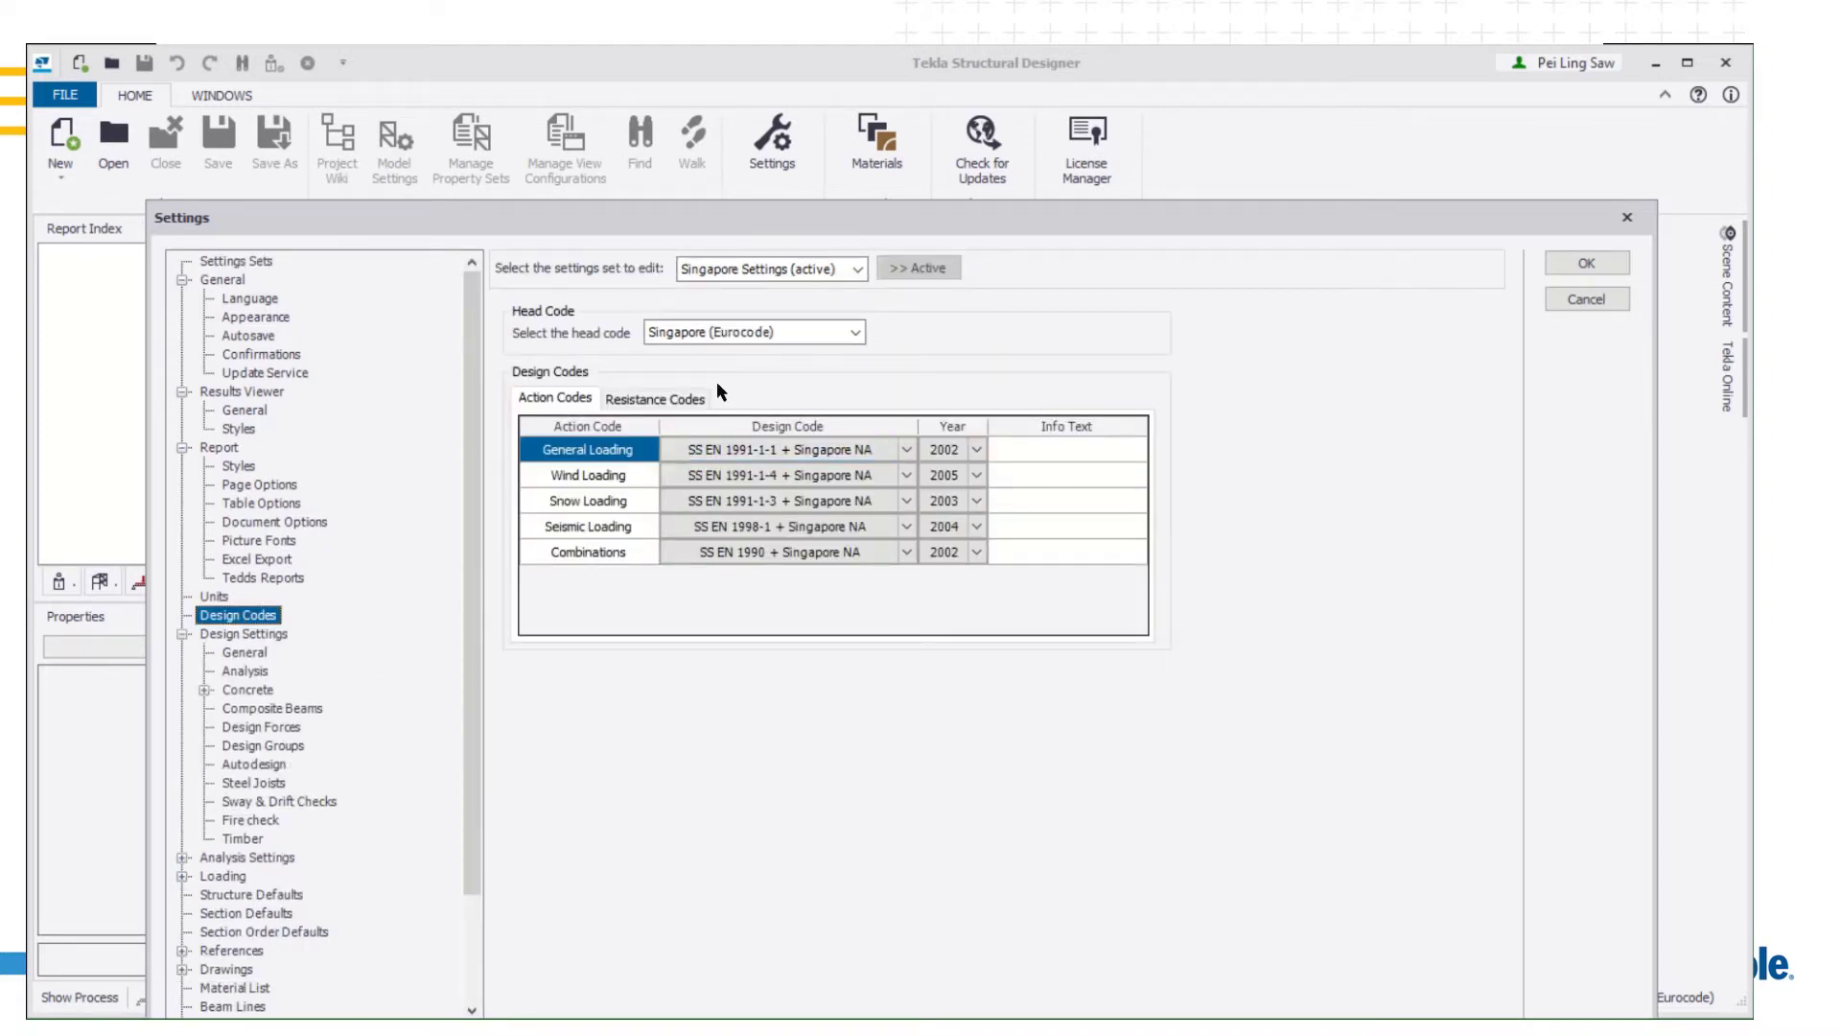
left_click(855, 334)
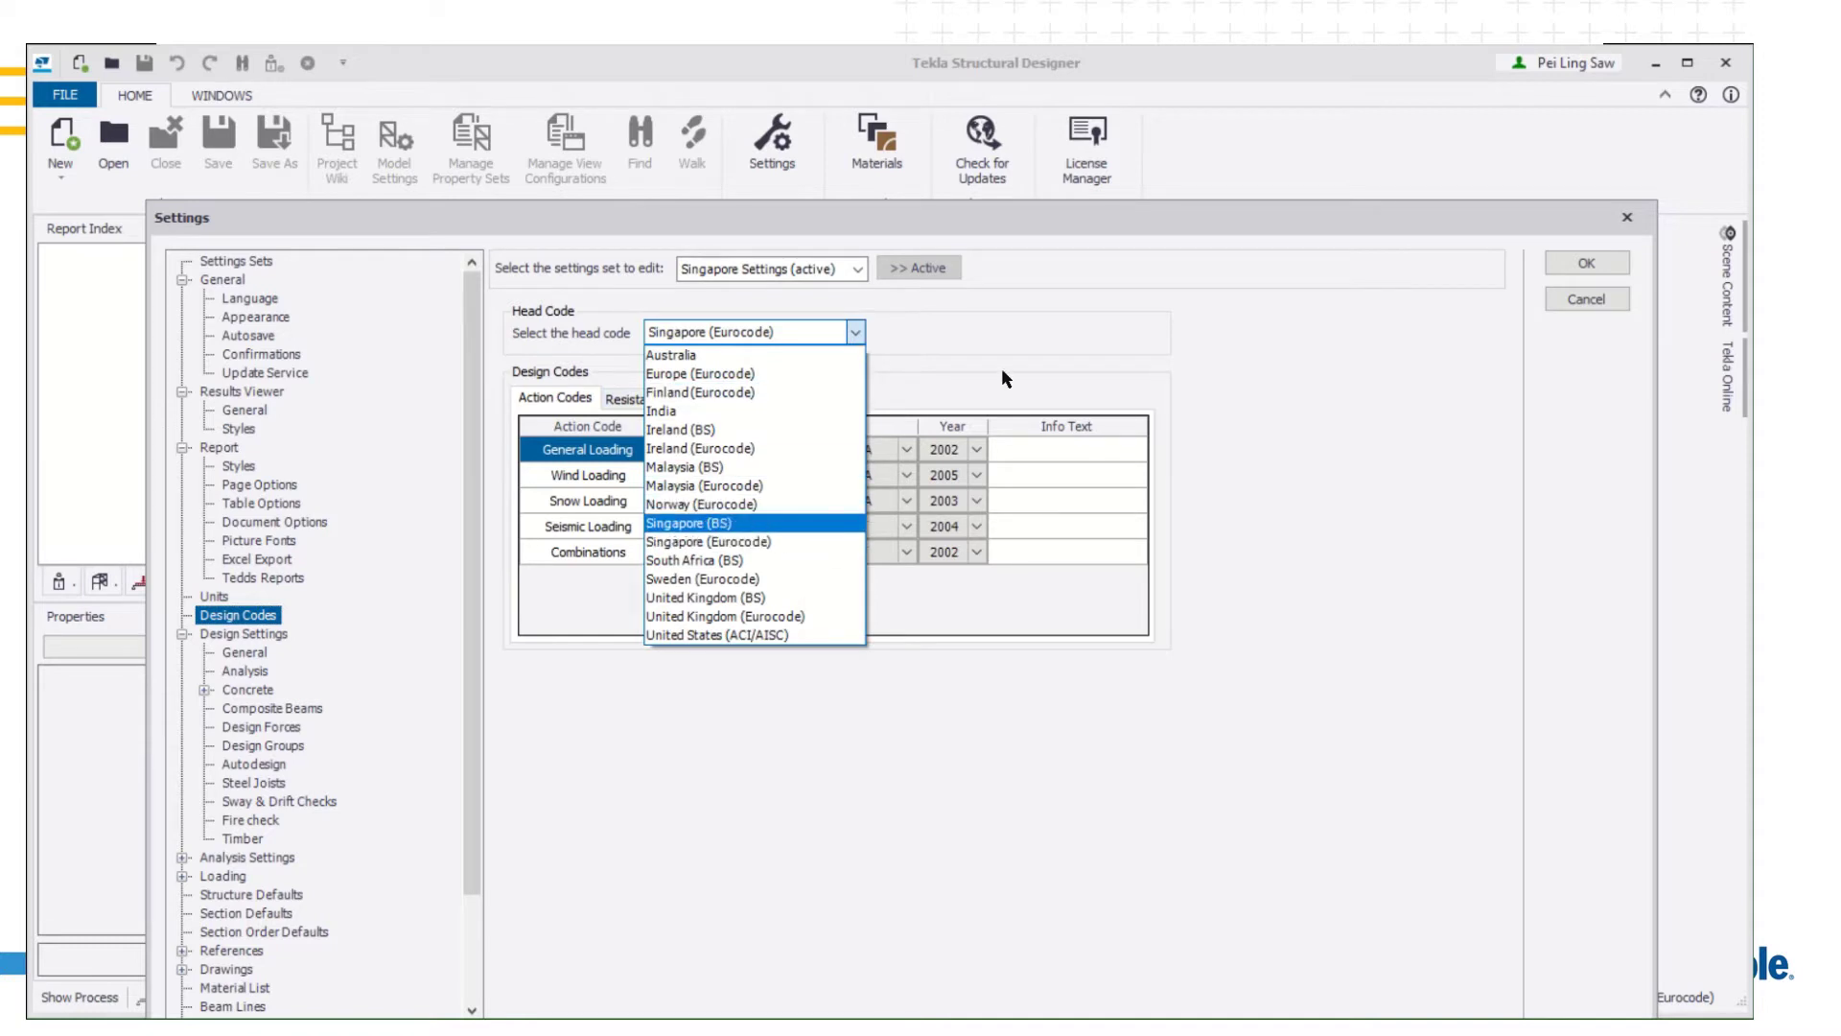
left_click(1111, 376)
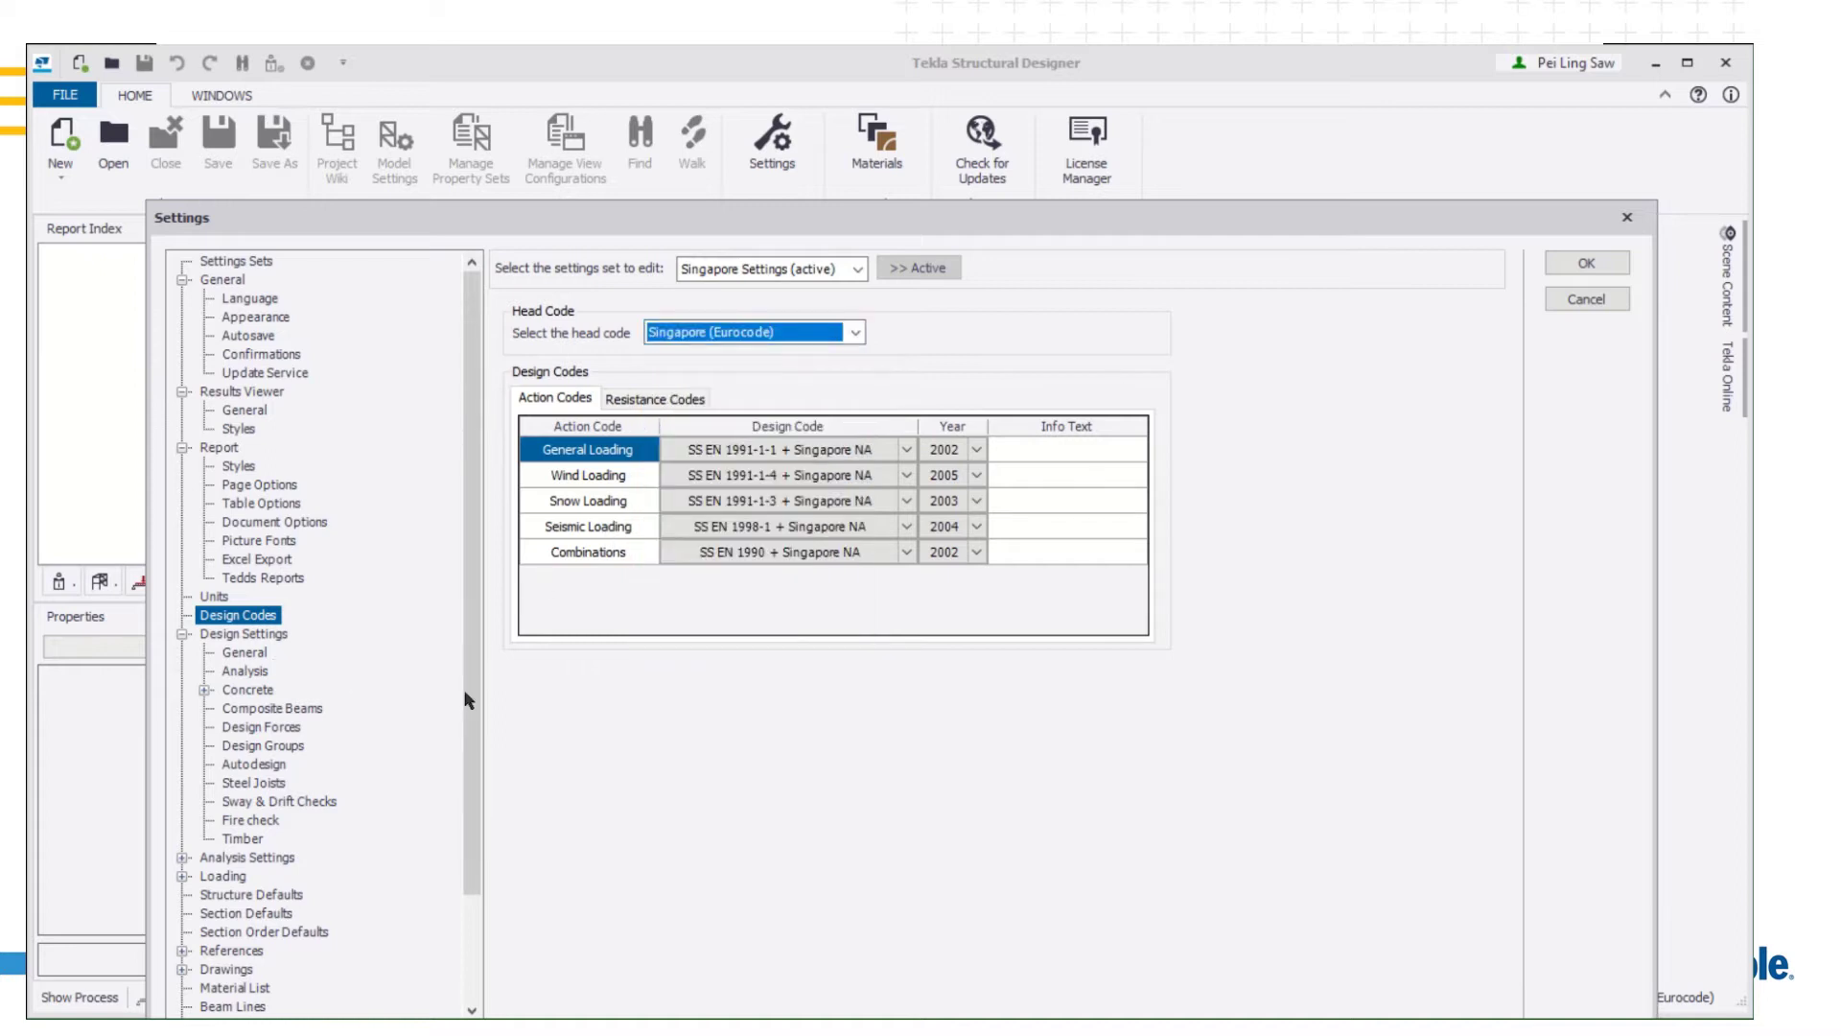
left_click_drag(472, 703, 482, 758)
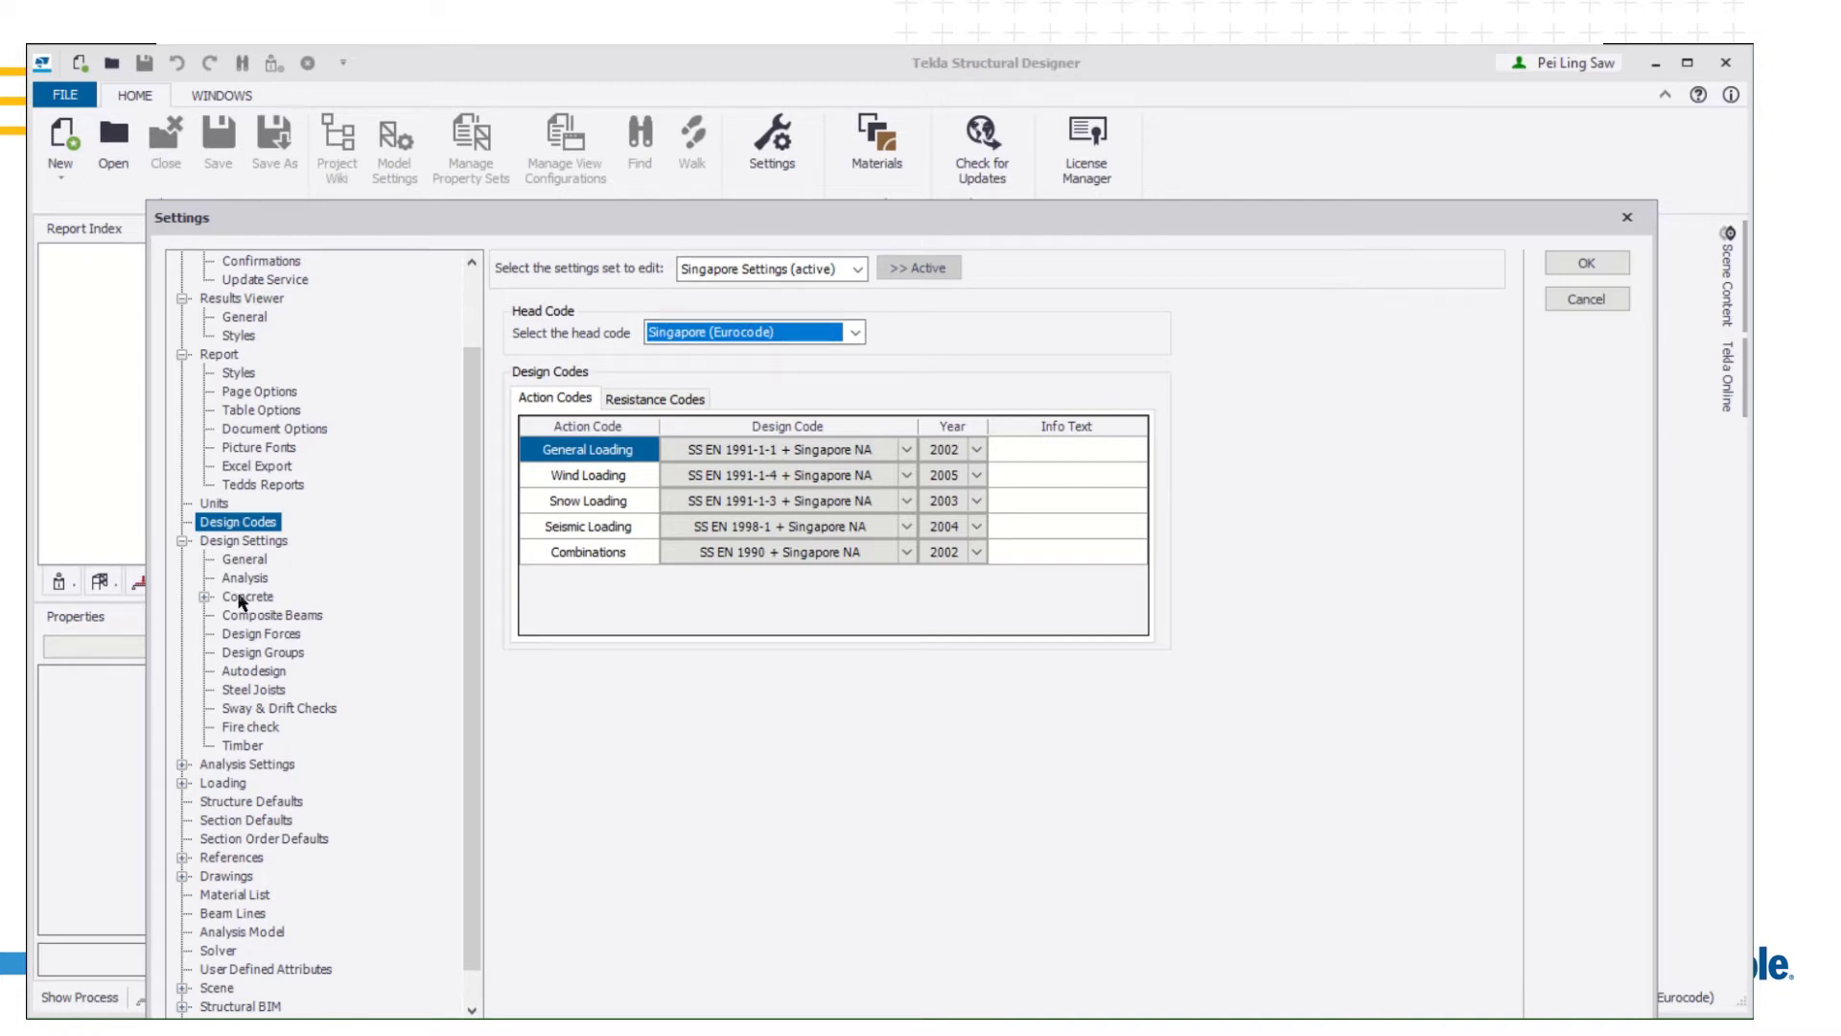
Under Concrete > Cast-in-place, view Beam settings, then show Slab Reinforcement Layout
left_click(206, 596)
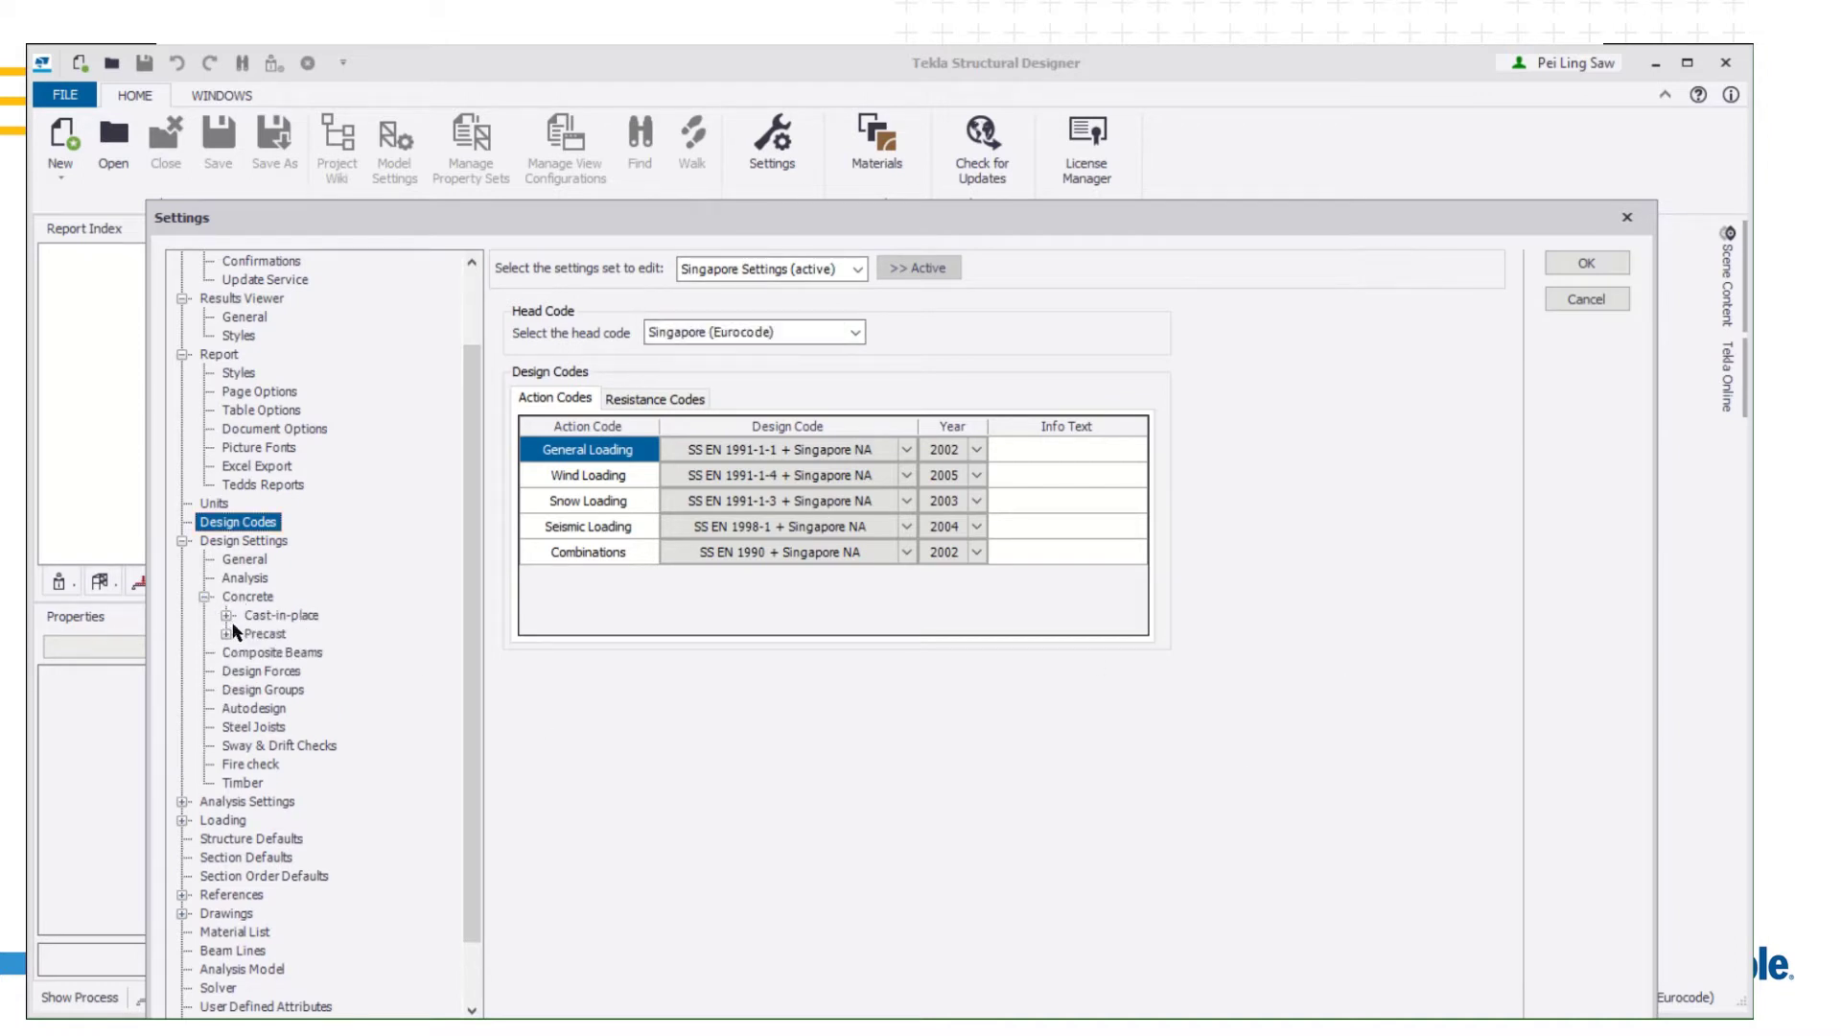
left_click(225, 615)
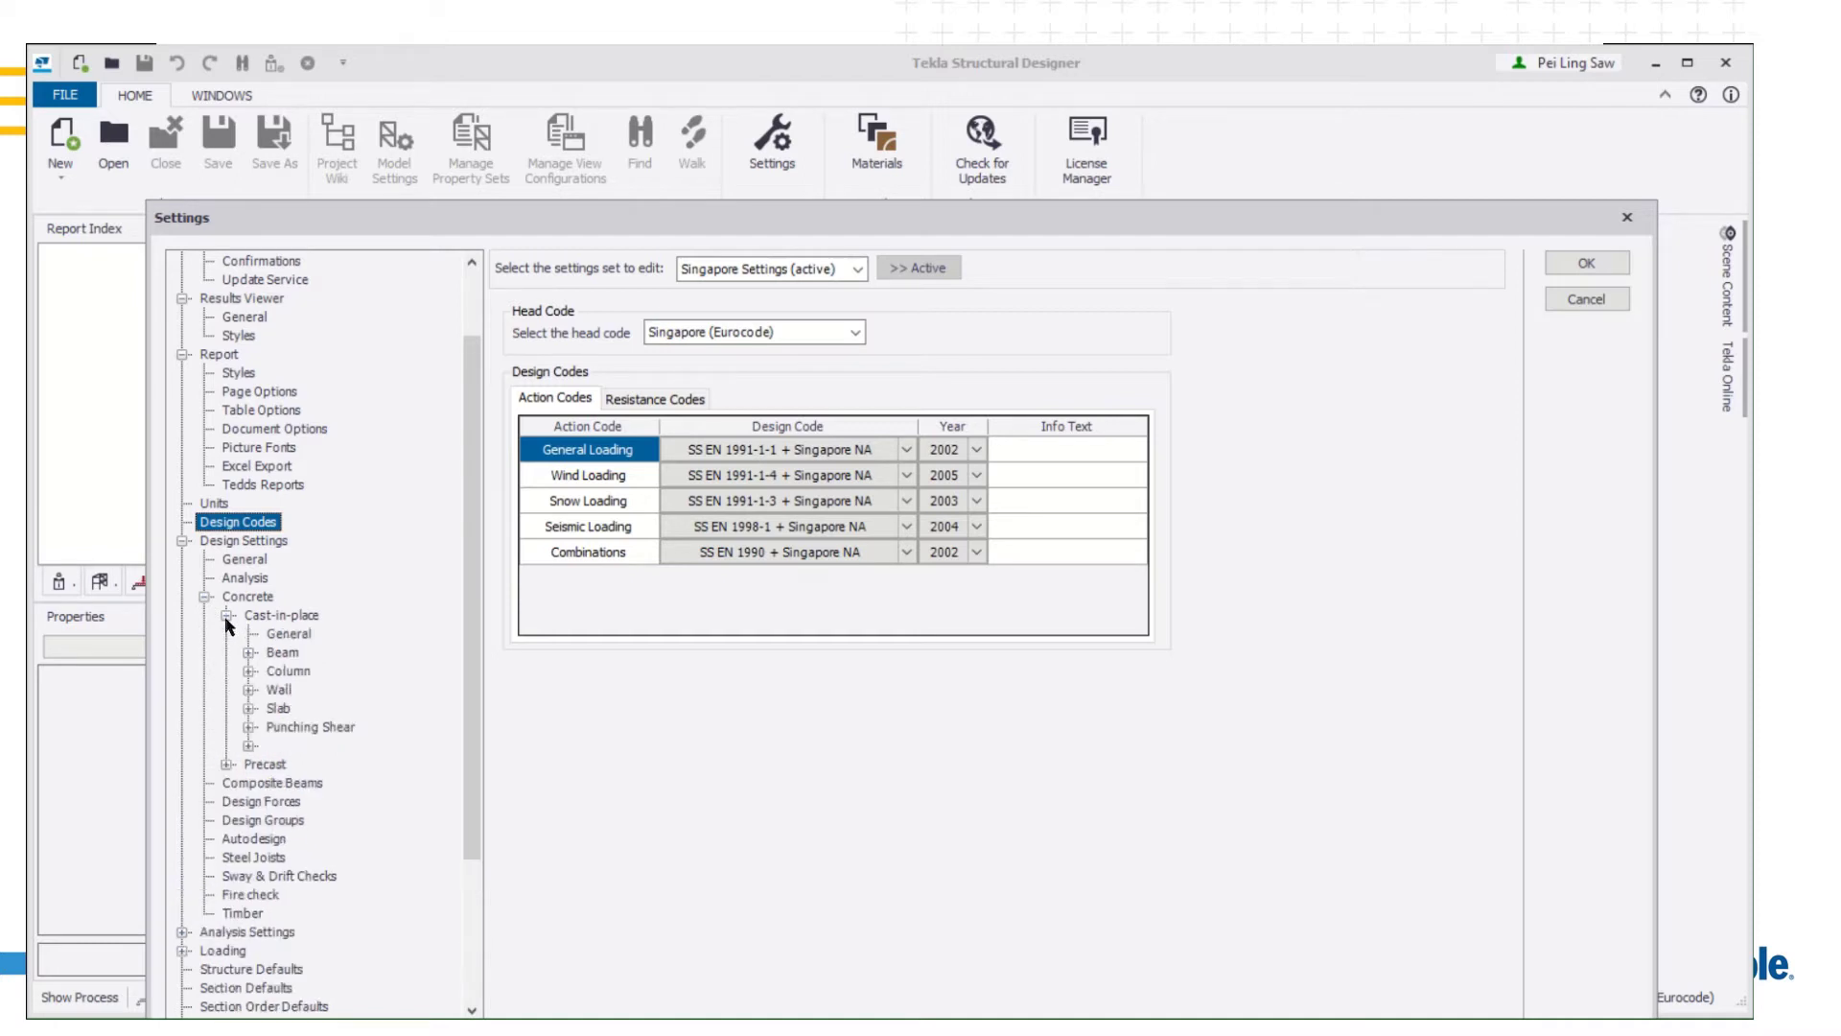
left_click(285, 654)
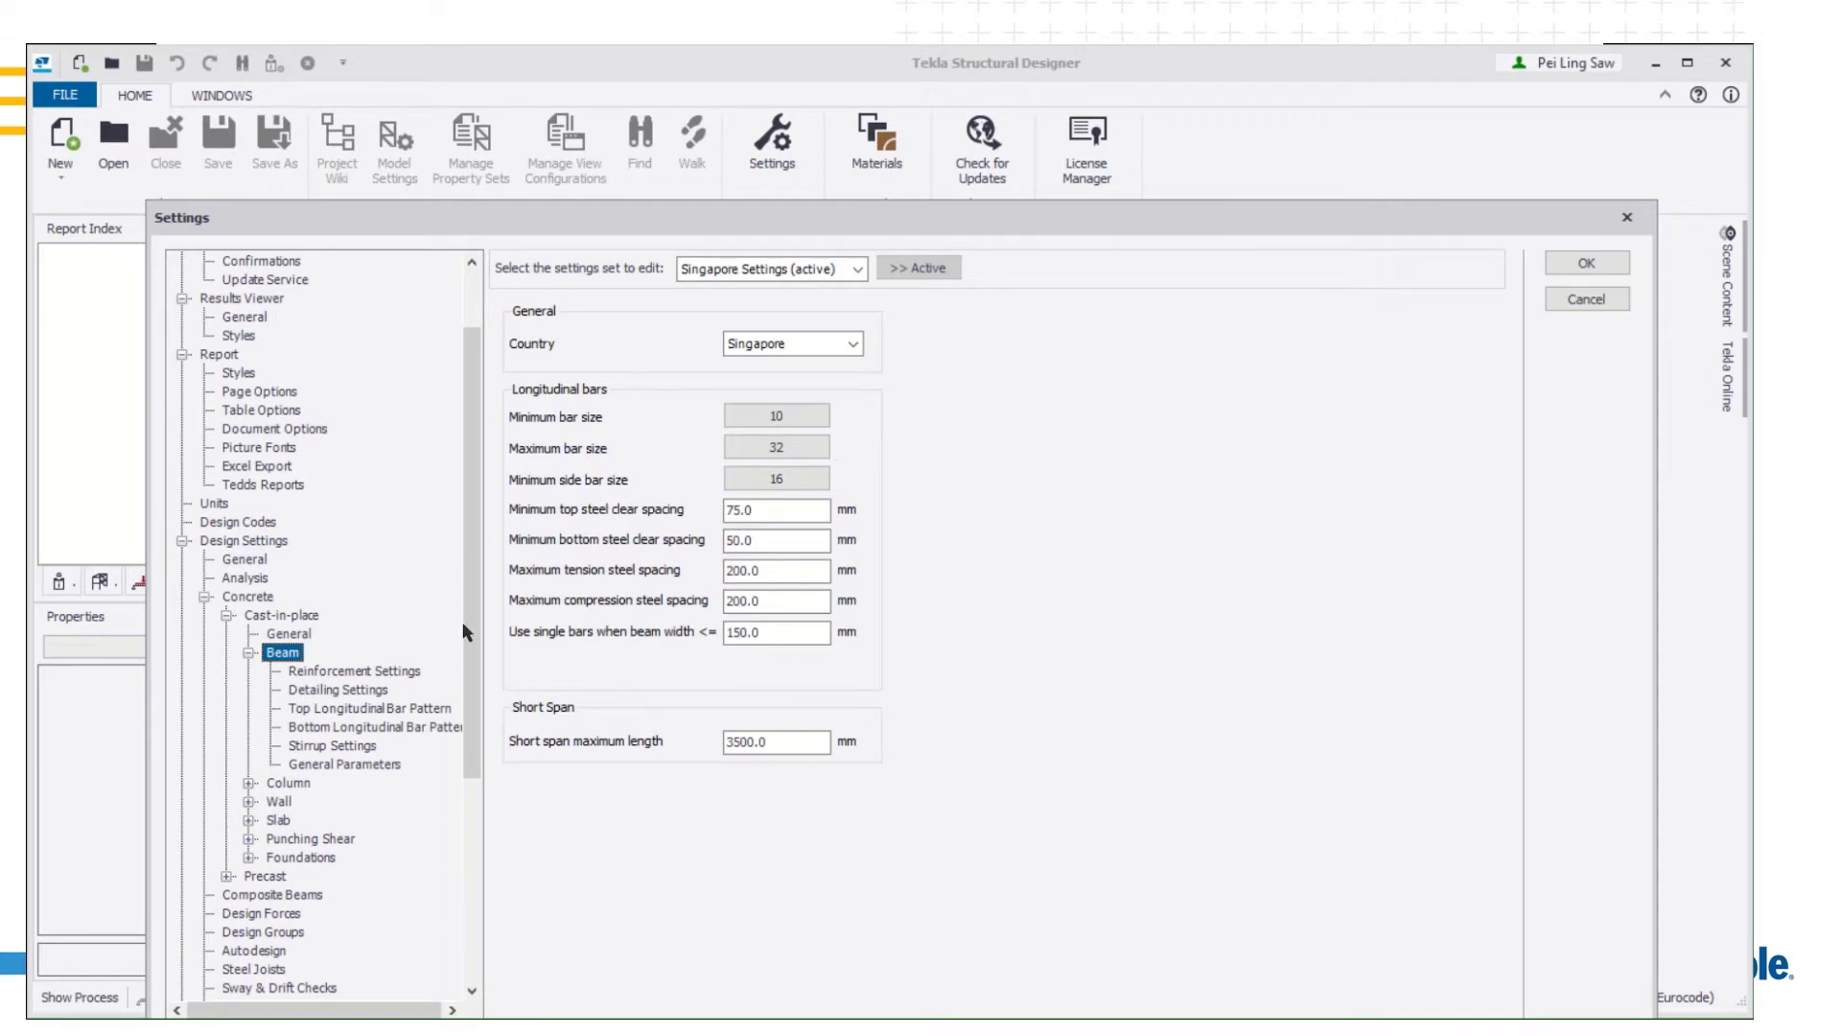
left_click(249, 783)
left_click(249, 875)
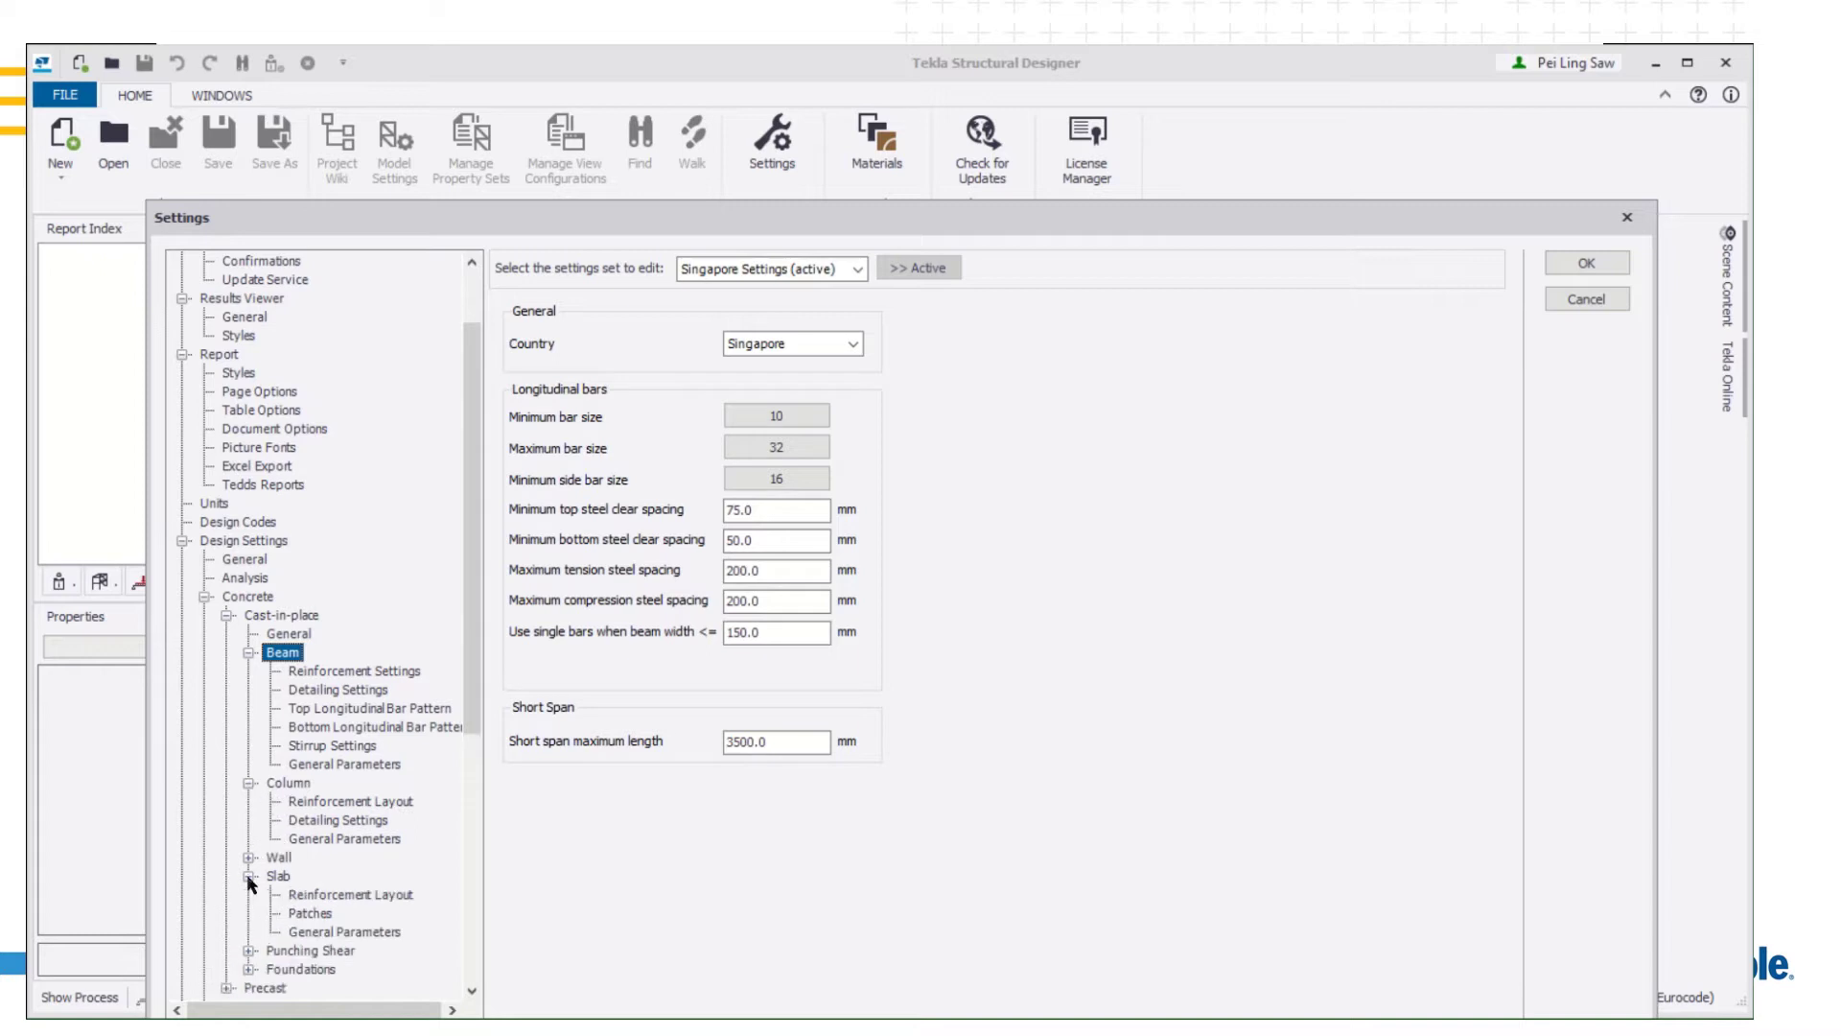
left_click(348, 897)
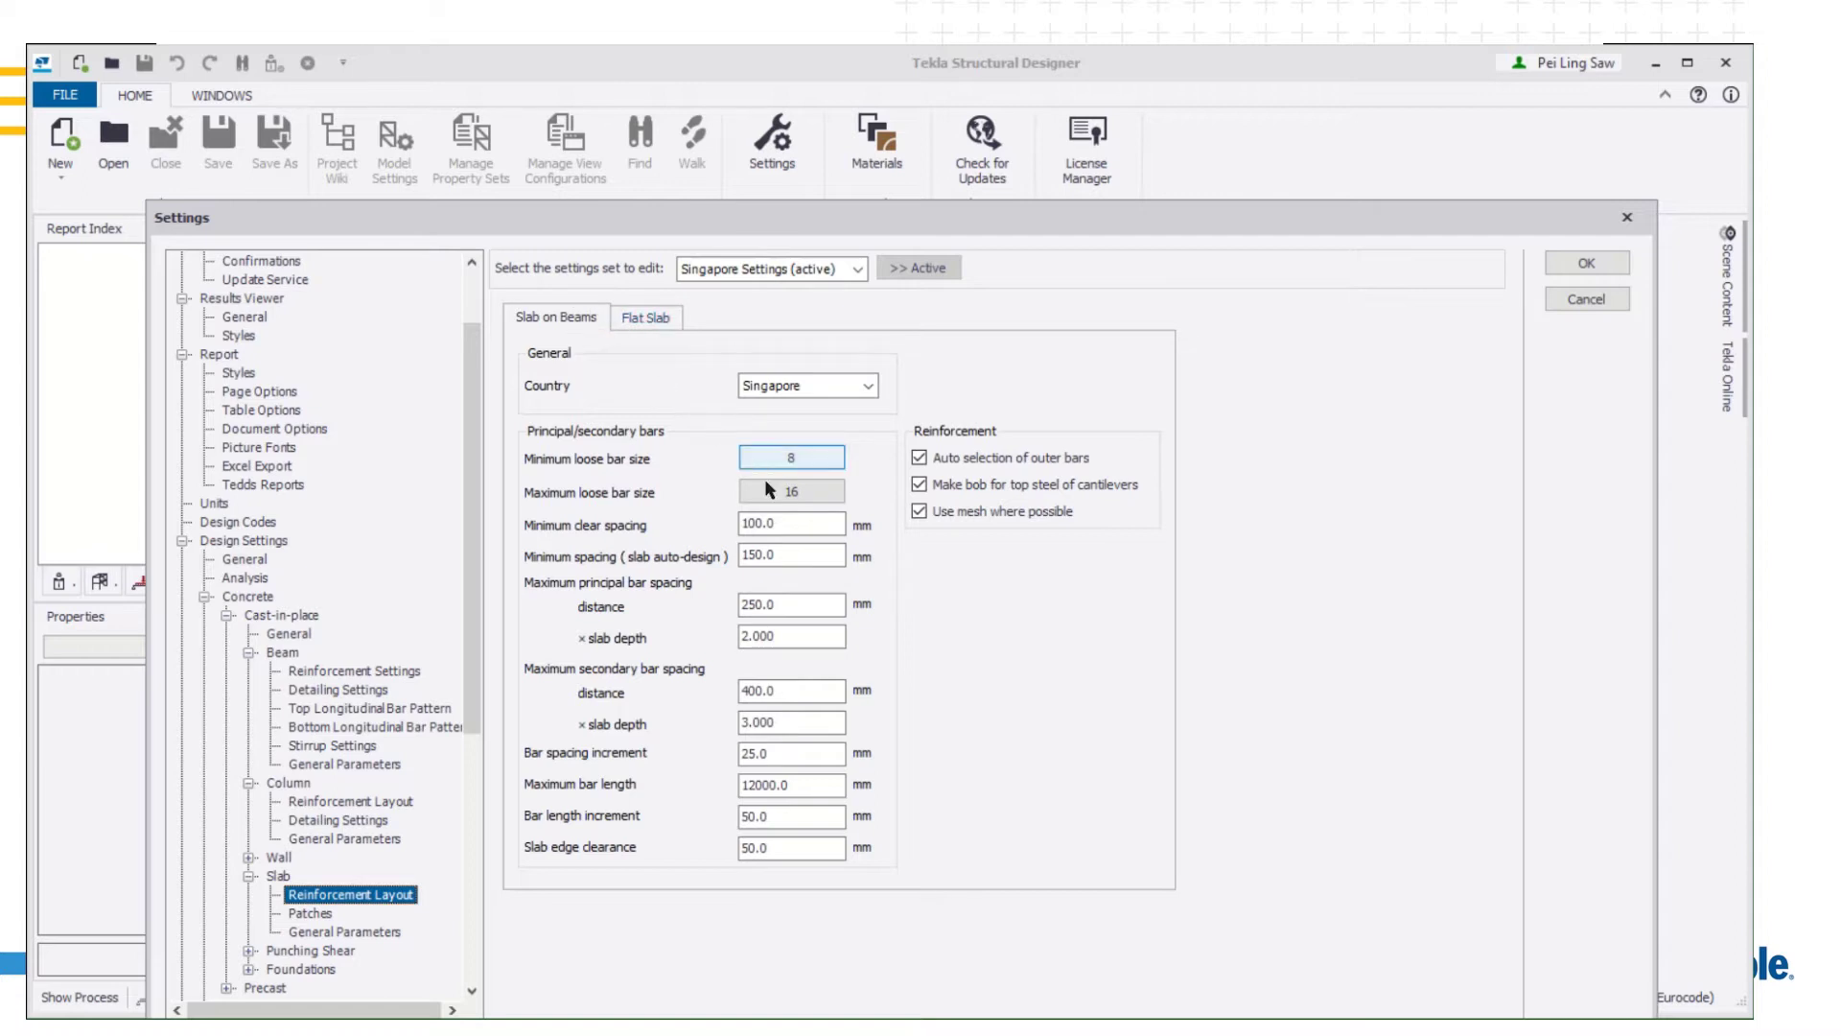
scroll(381, 765, "down", 2)
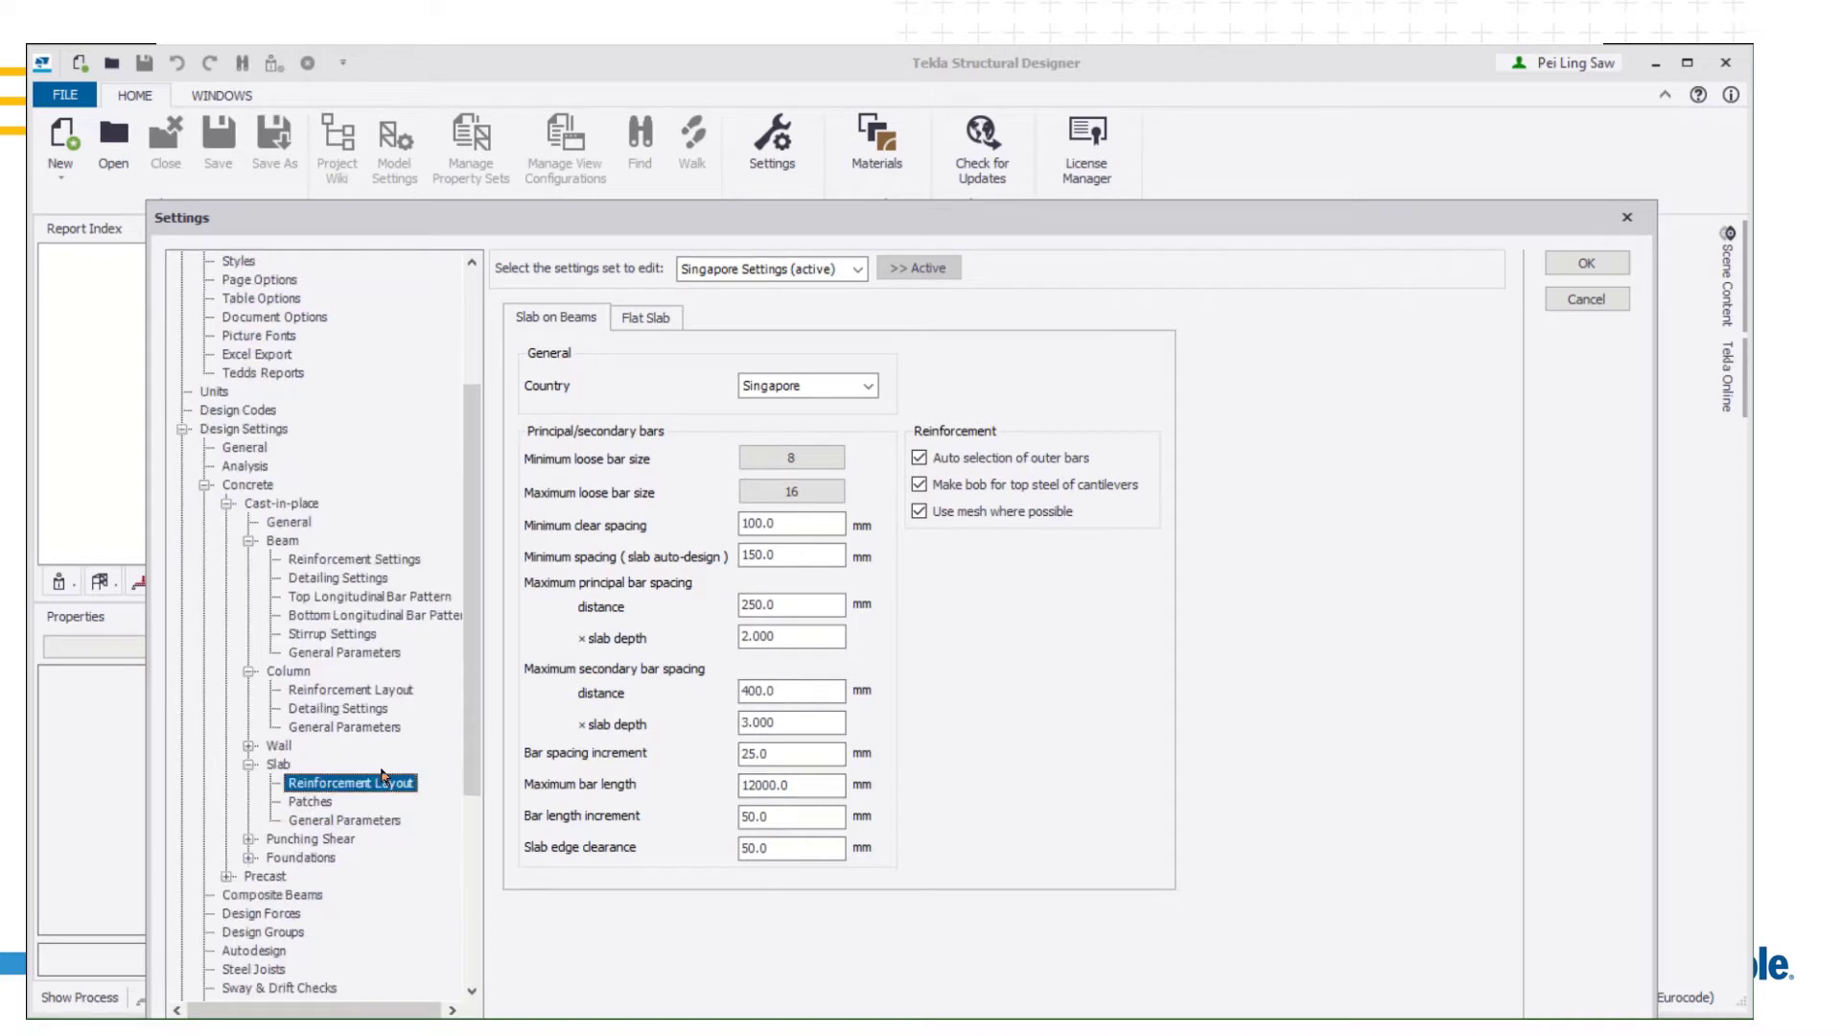
scroll(380, 765, "down", 2)
scroll(380, 778, "down", 2)
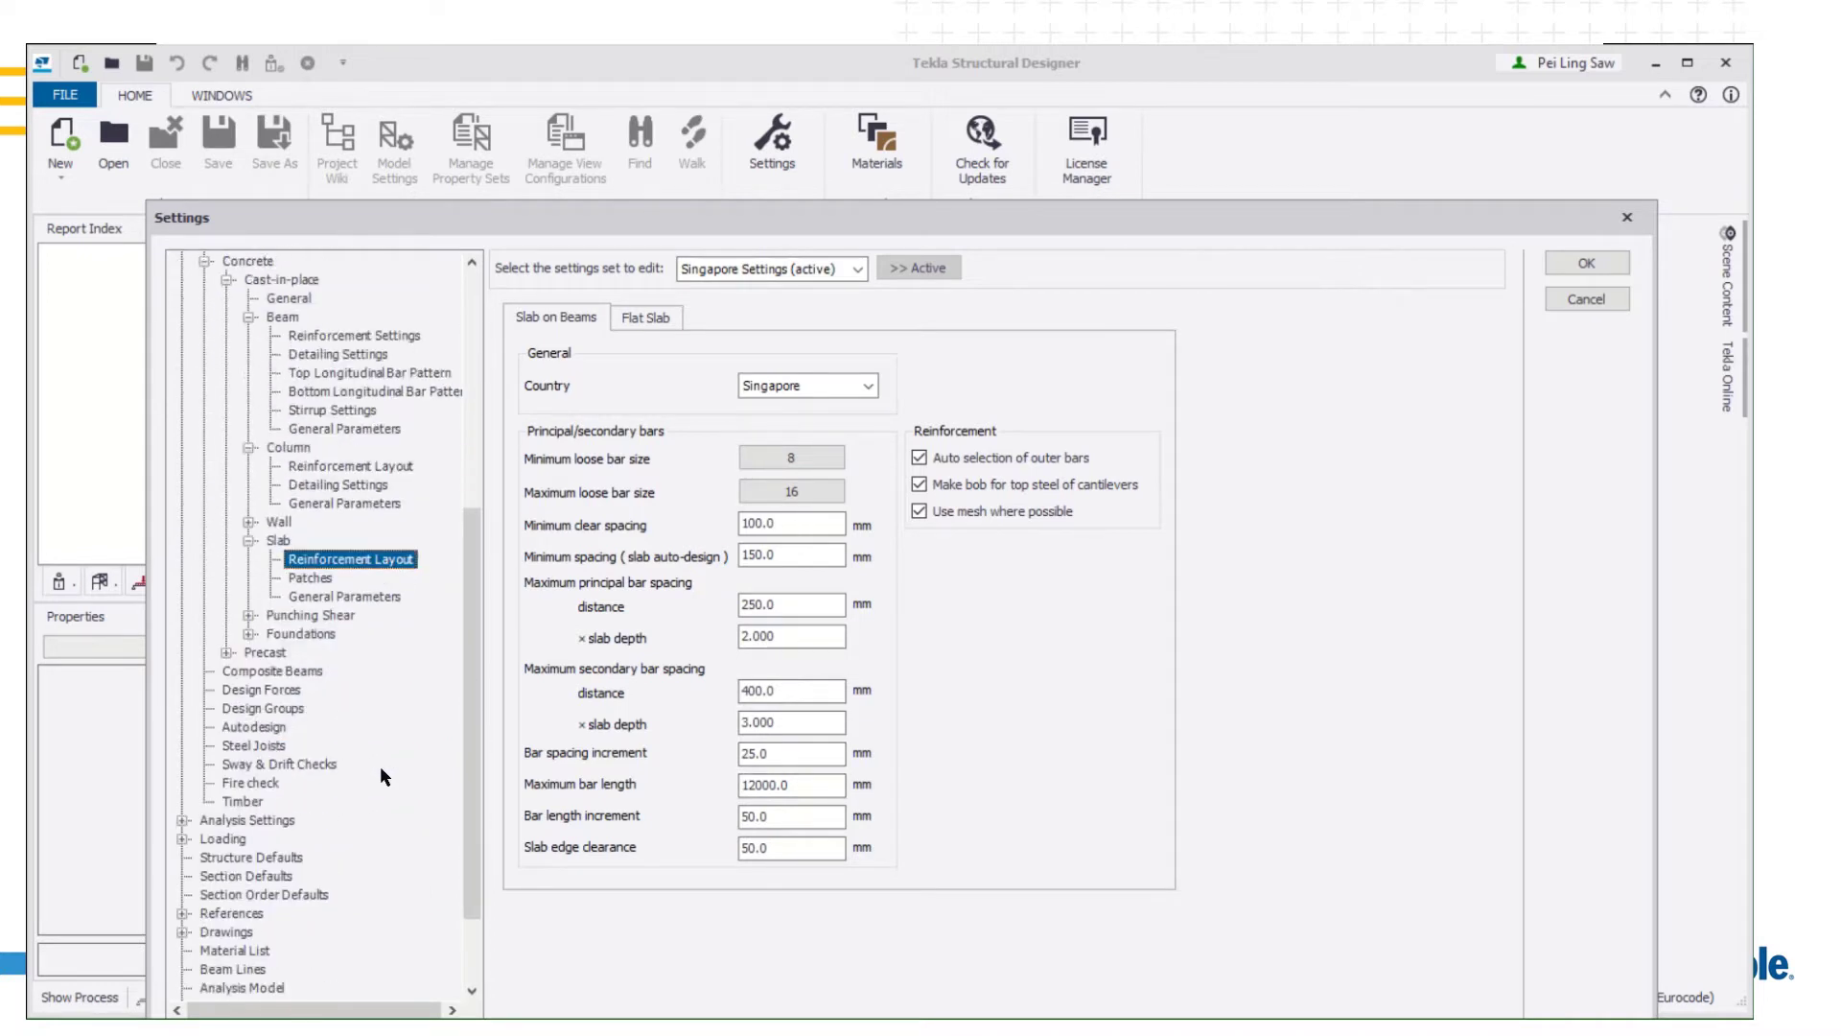
Browse cracked-section and 2nd order buckling settings, then show the Modification Factors table
left_click(183, 820)
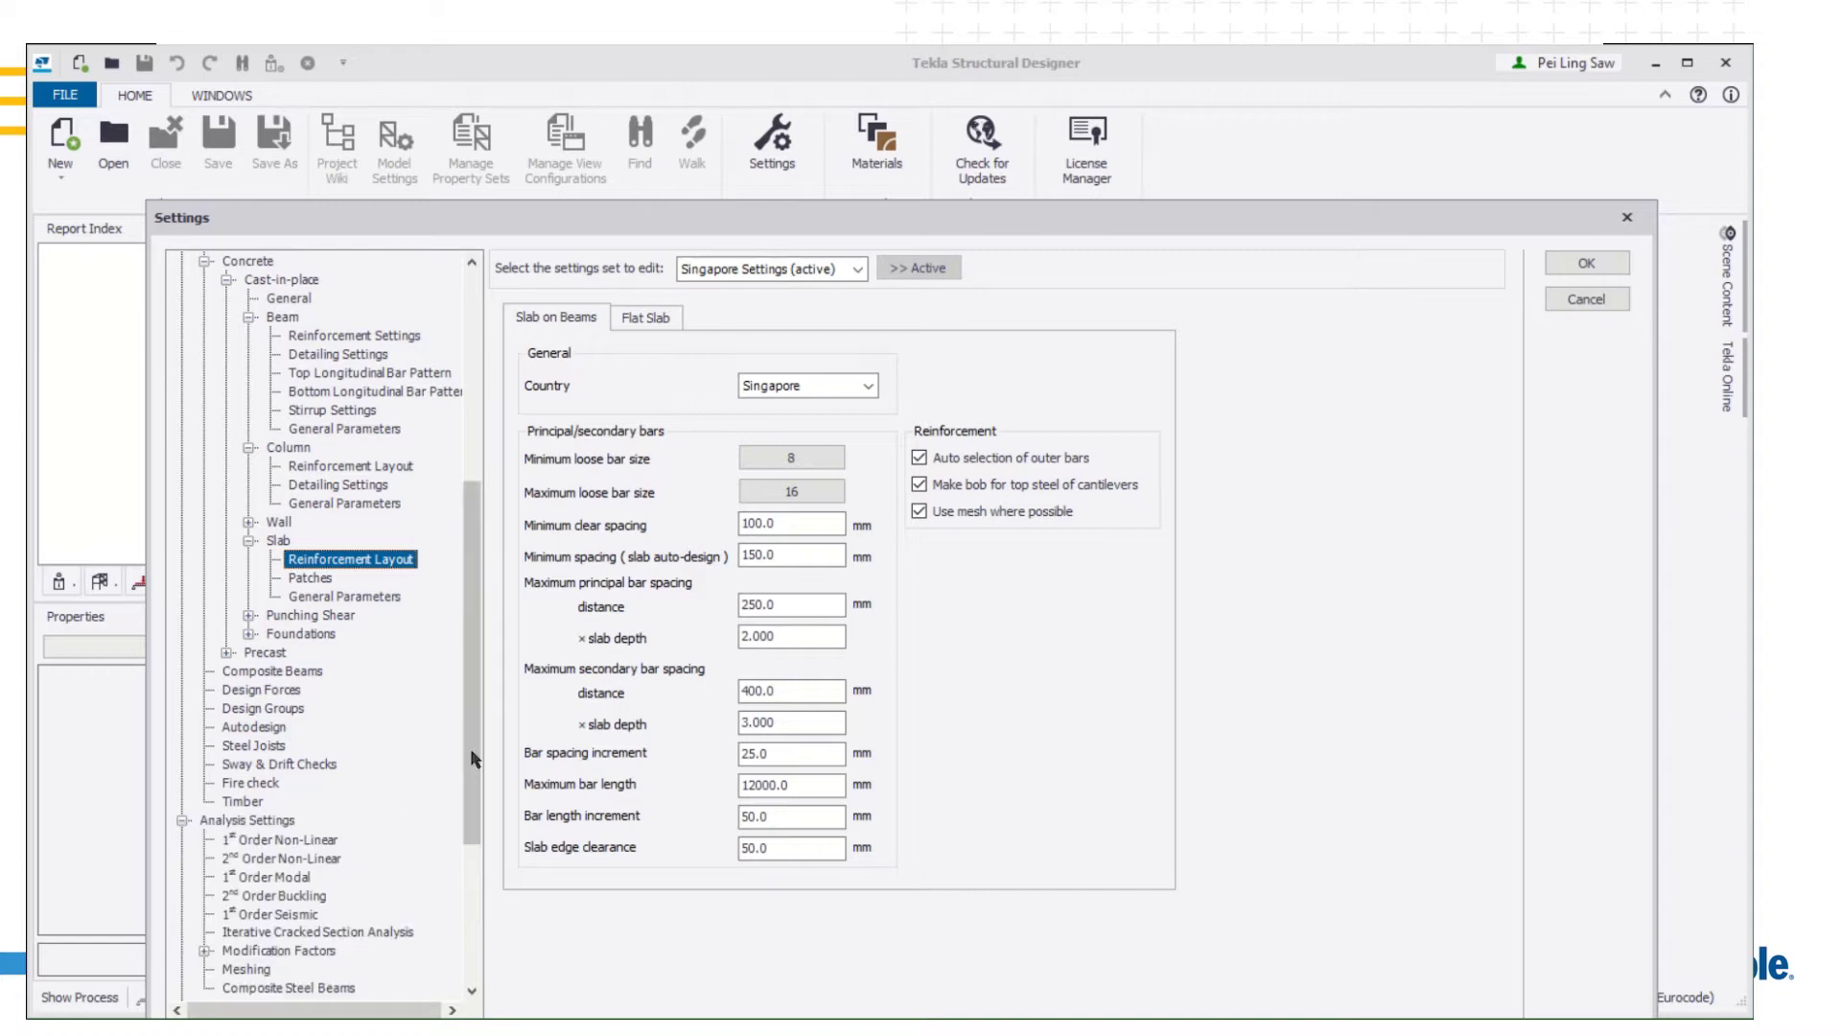
scroll(468, 820, "down", 2)
scroll(468, 821, "down", 1)
left_click(298, 766)
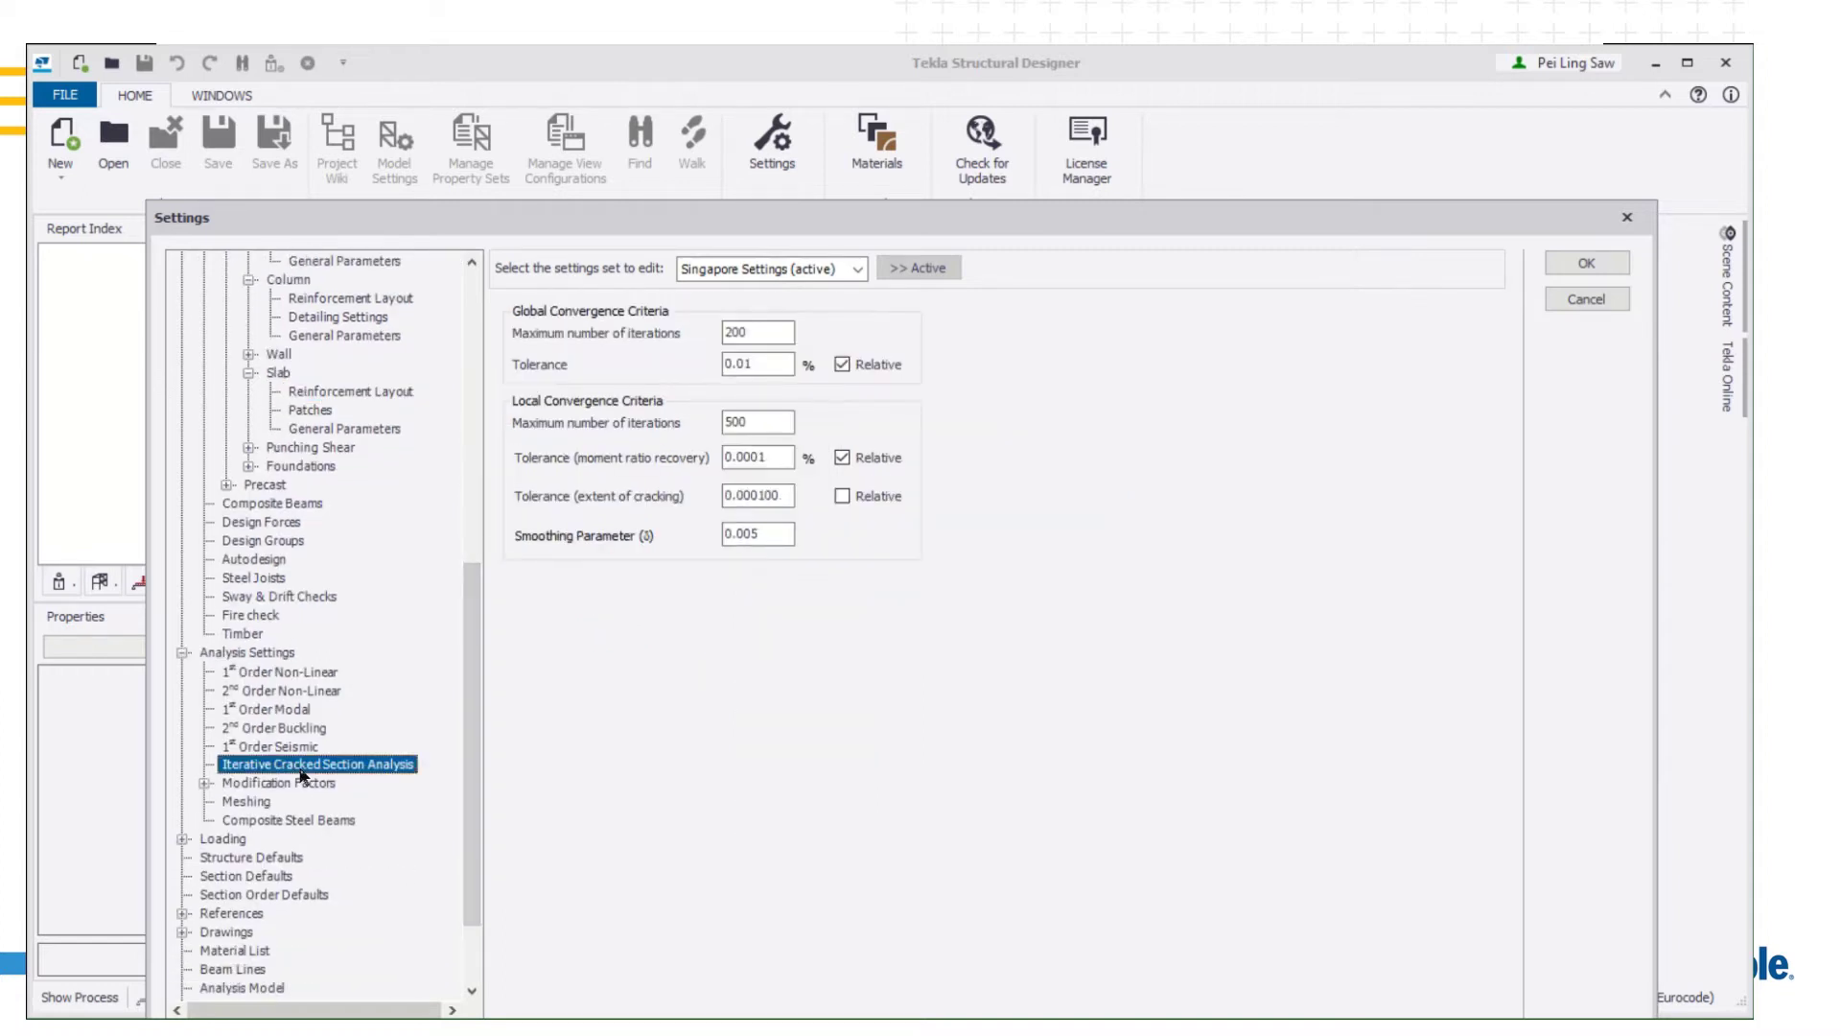
left_click(306, 727)
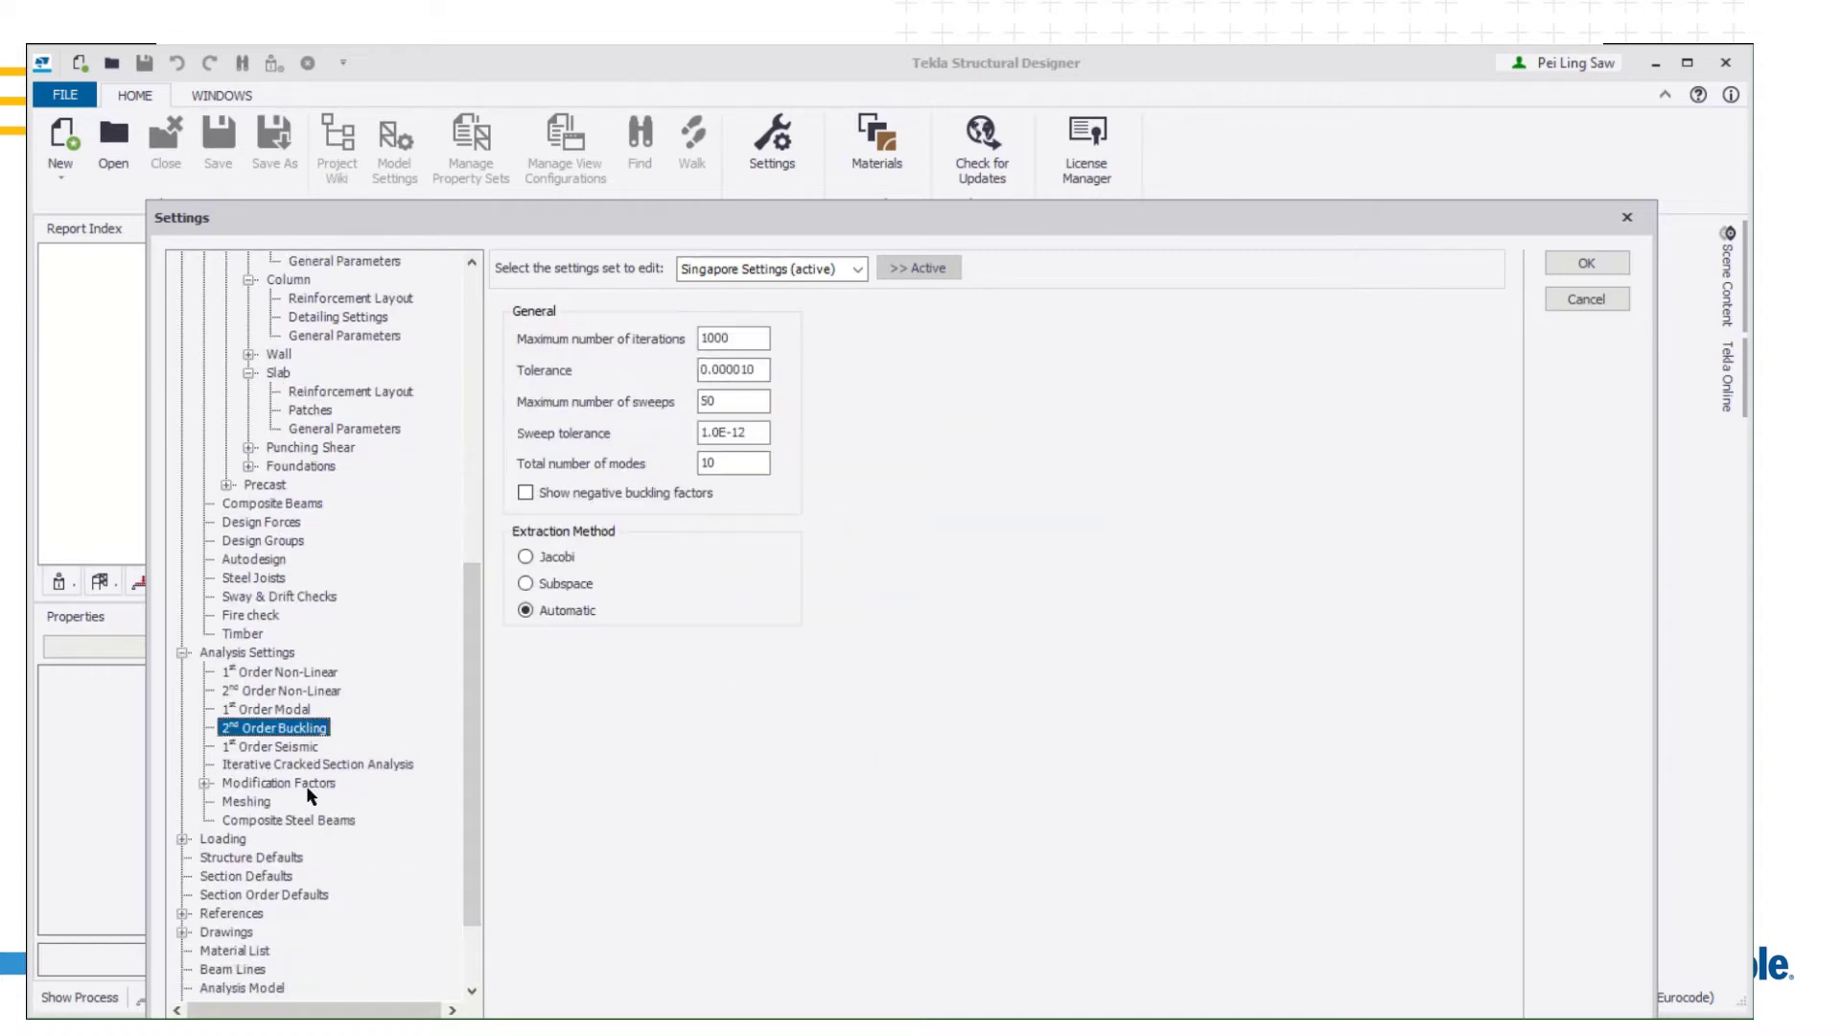
left_click(306, 786)
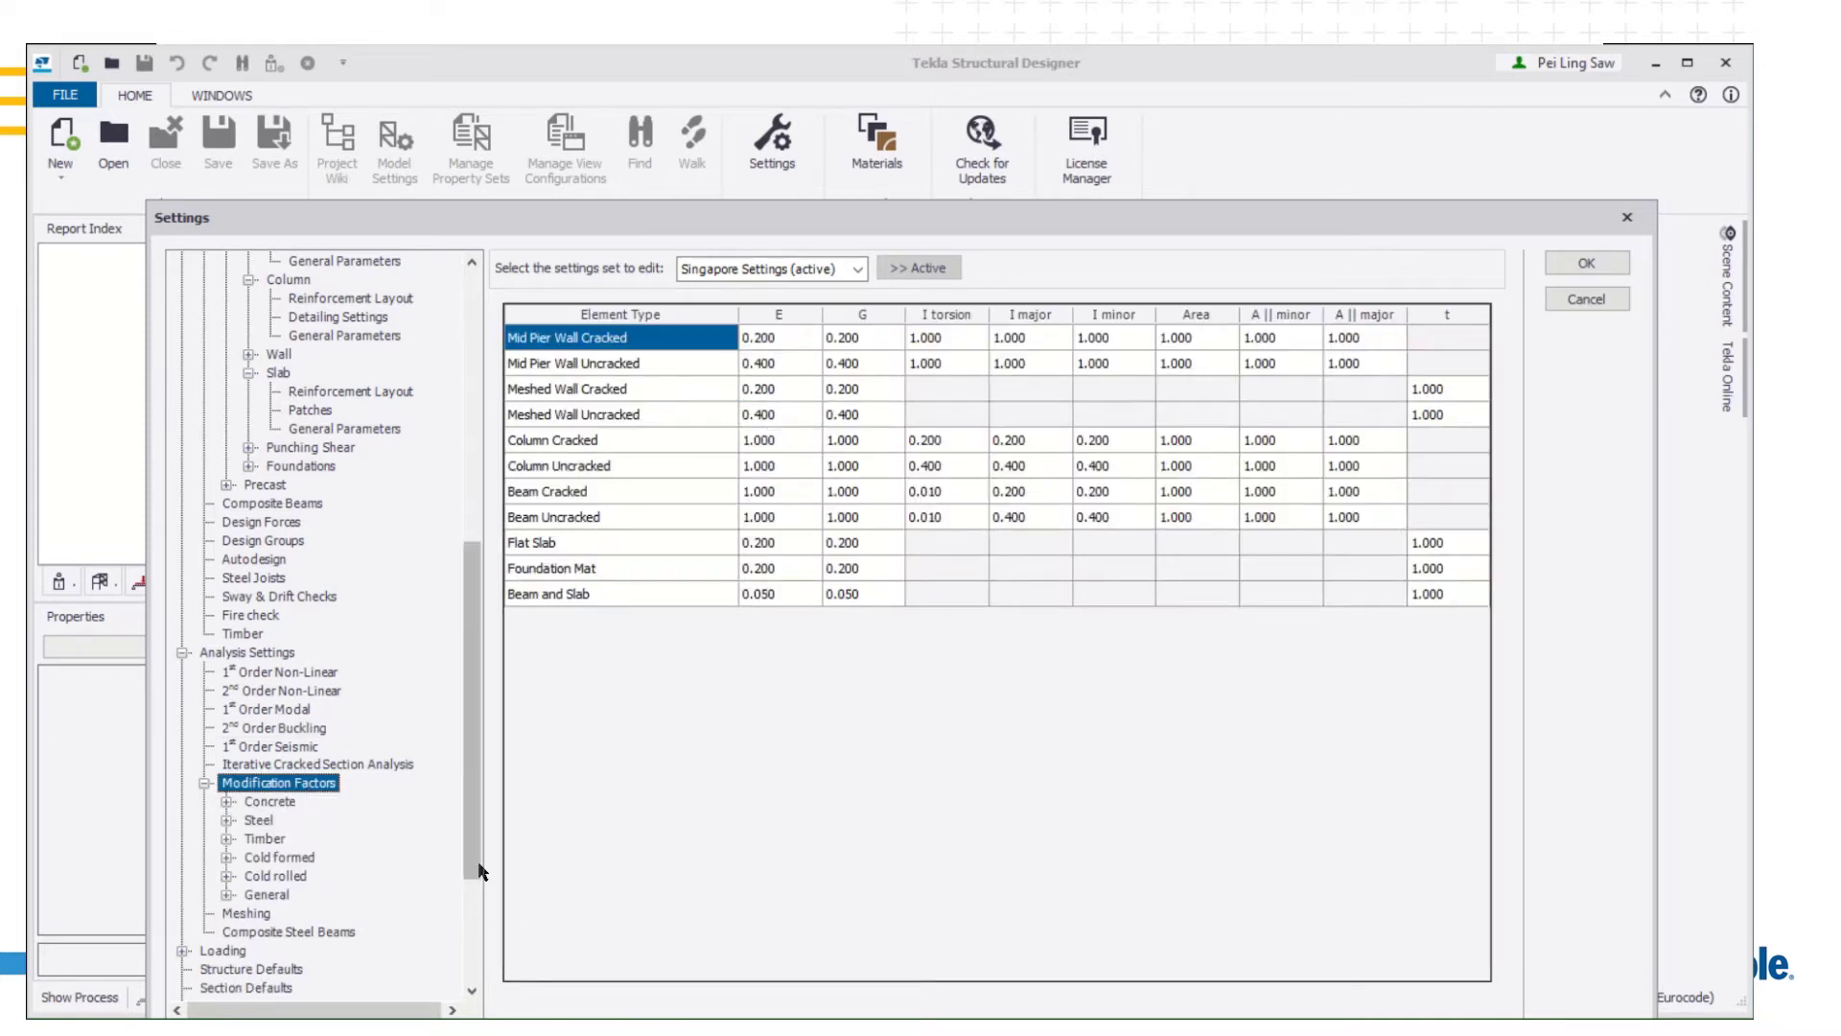
scroll(479, 864, "down", 2)
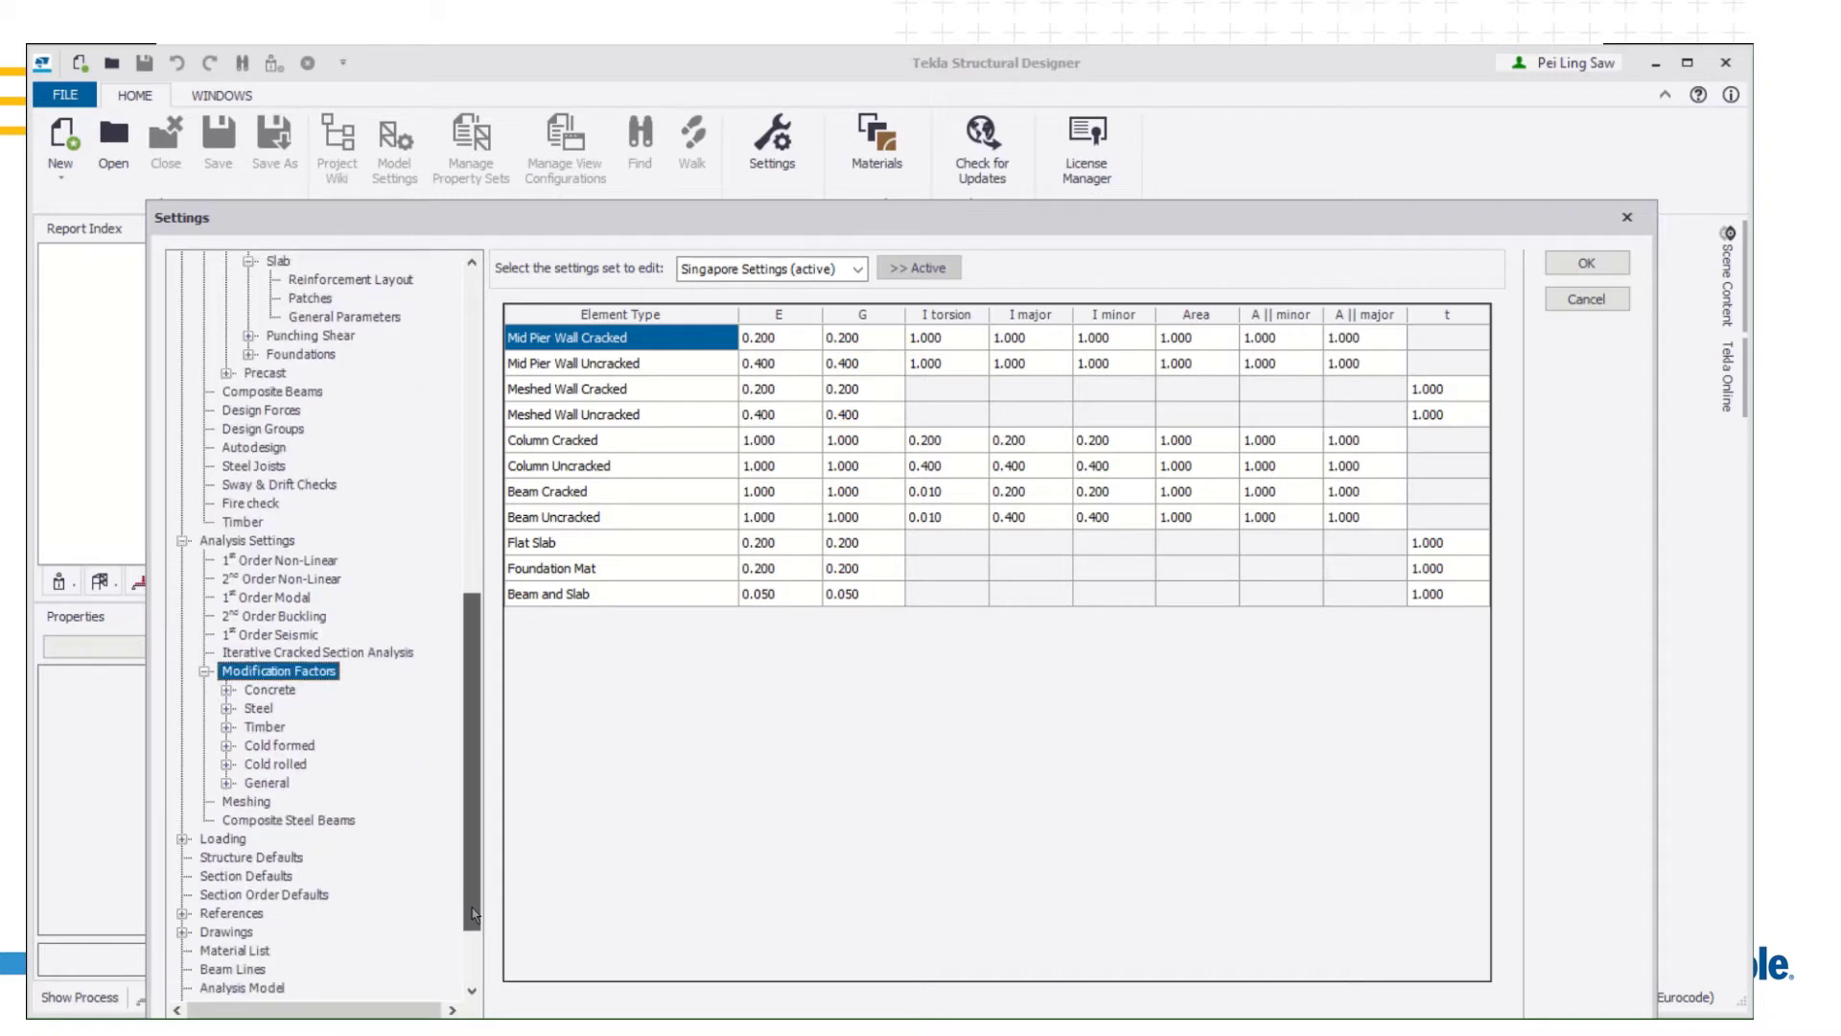
Expand Loading and Drawings, including the Layer Configurations and Layer Styles branches
left_click(183, 838)
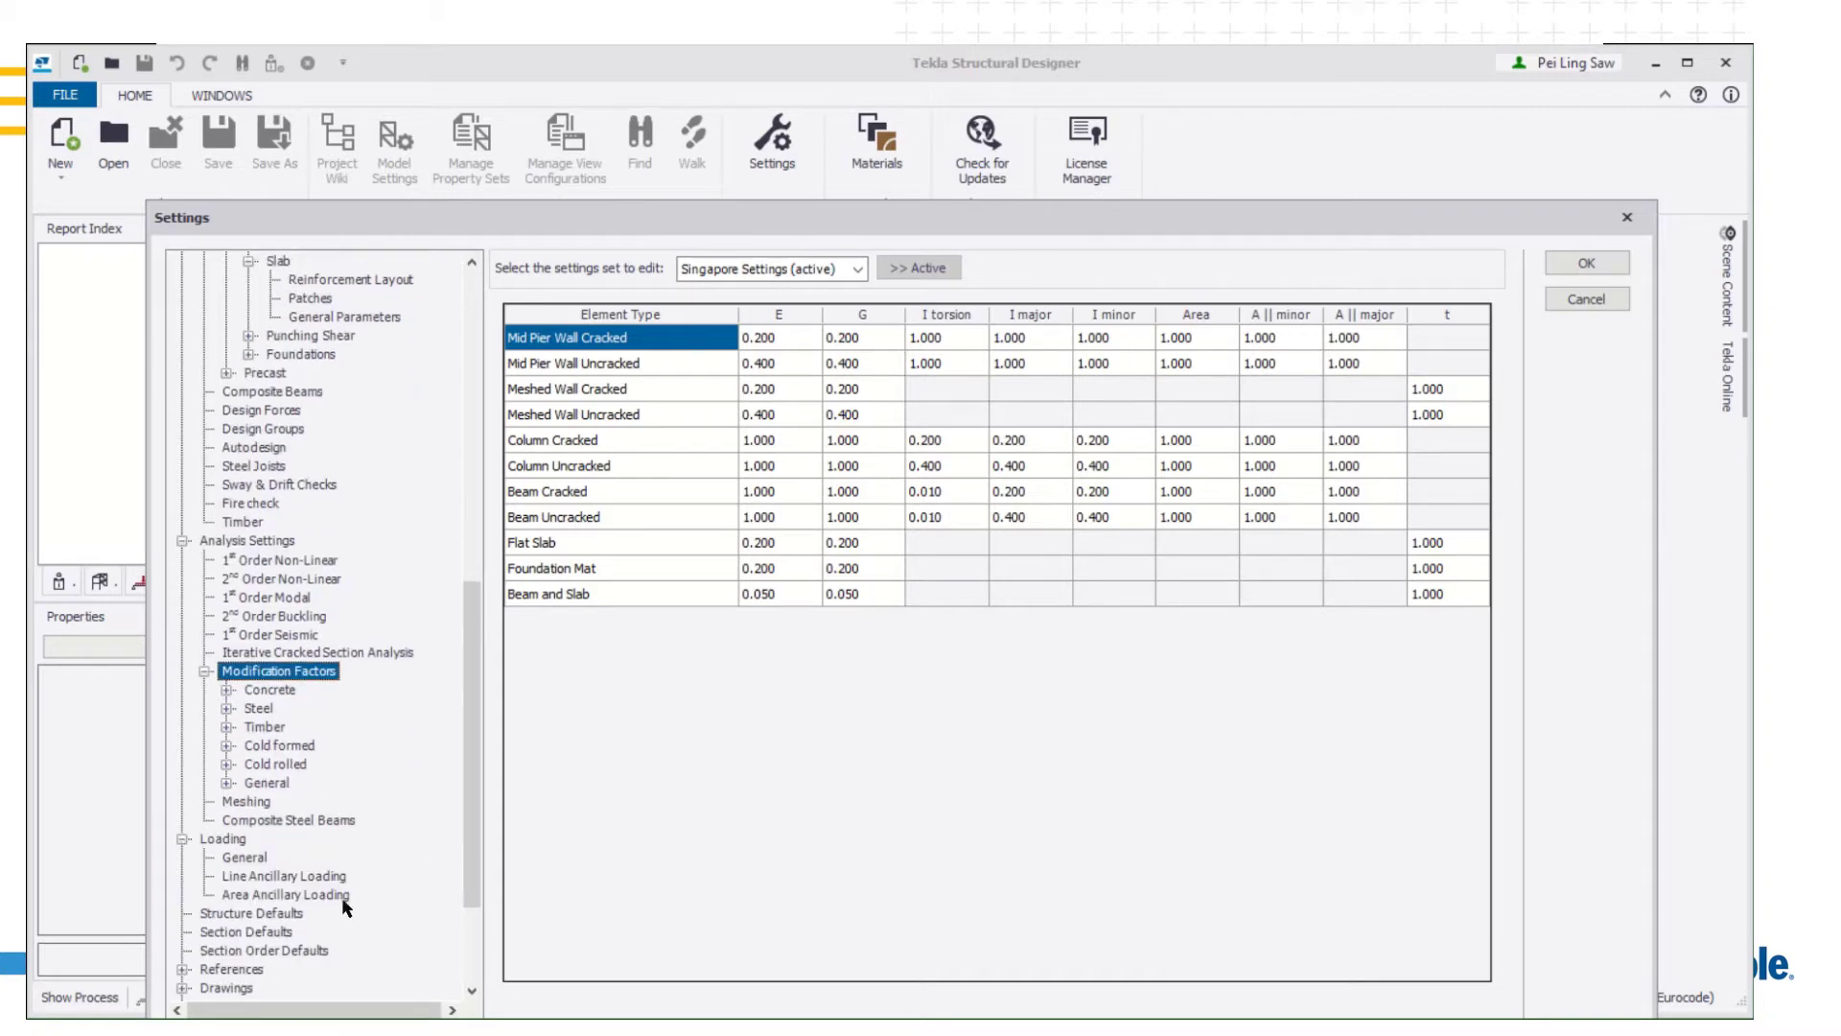
left_click(183, 989)
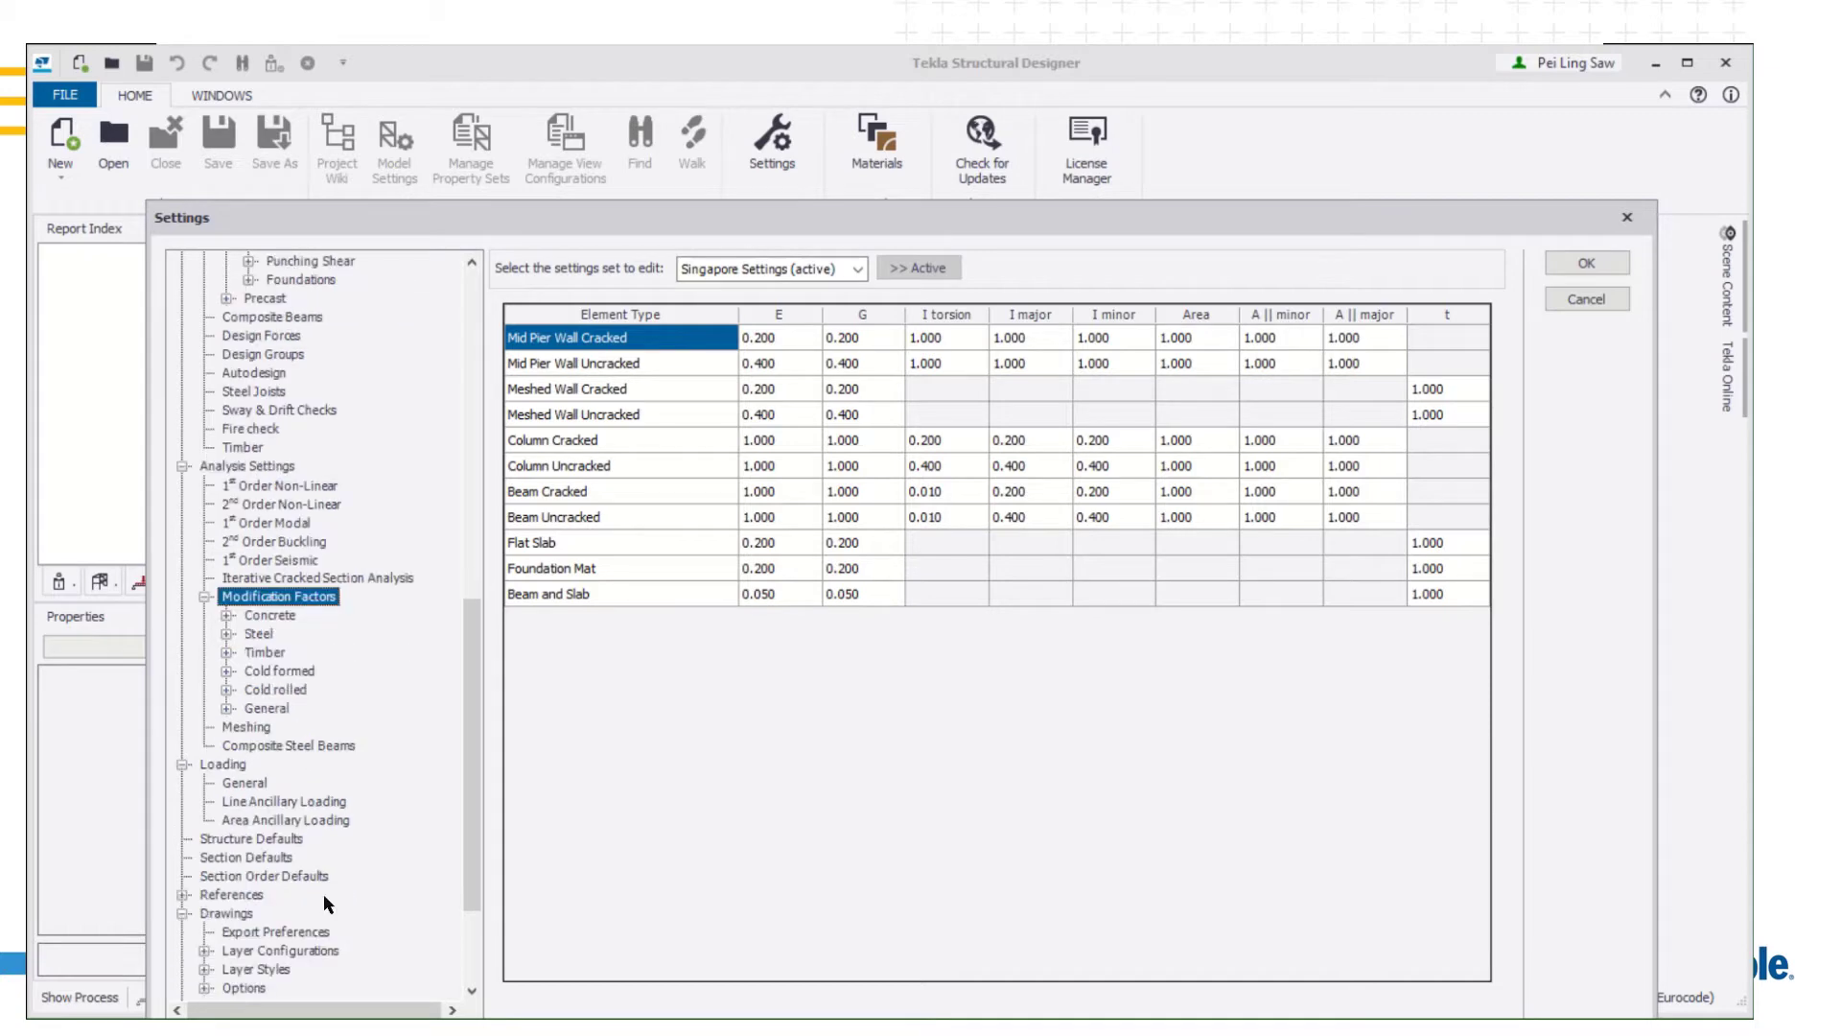
left_click(469, 894)
scroll(469, 895, "down", 2)
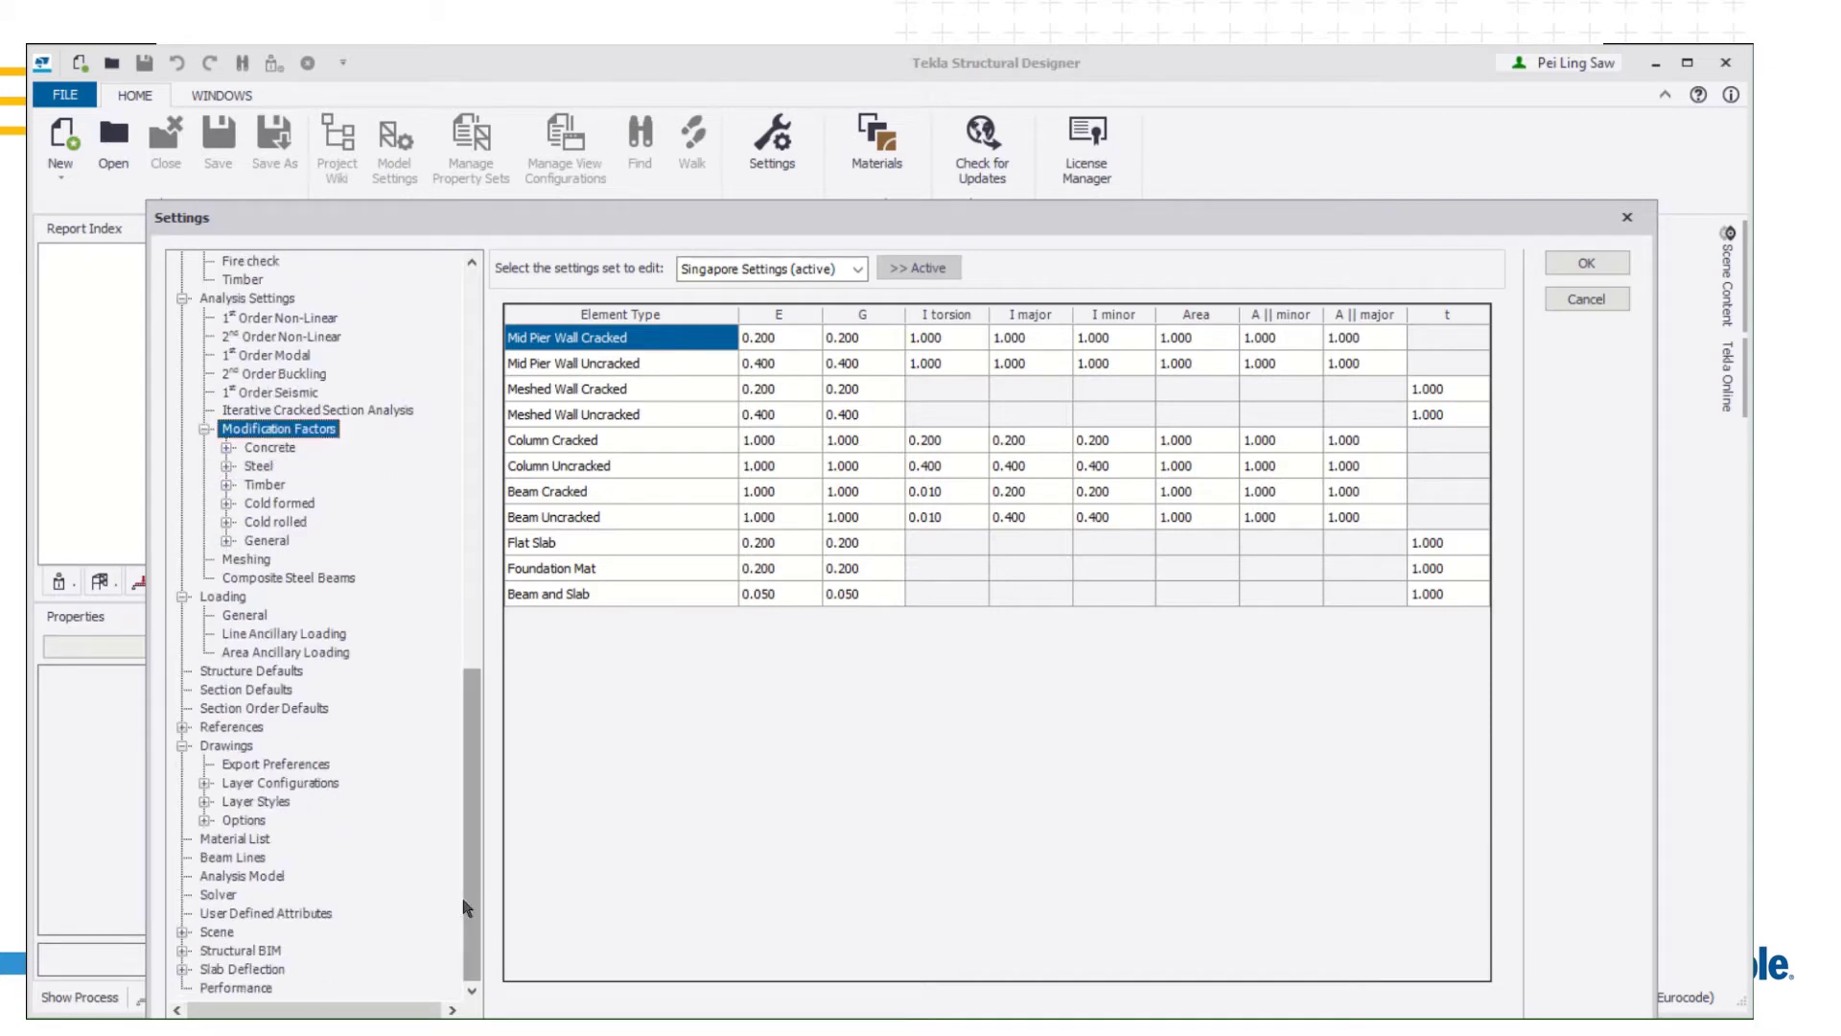
left_click(209, 782)
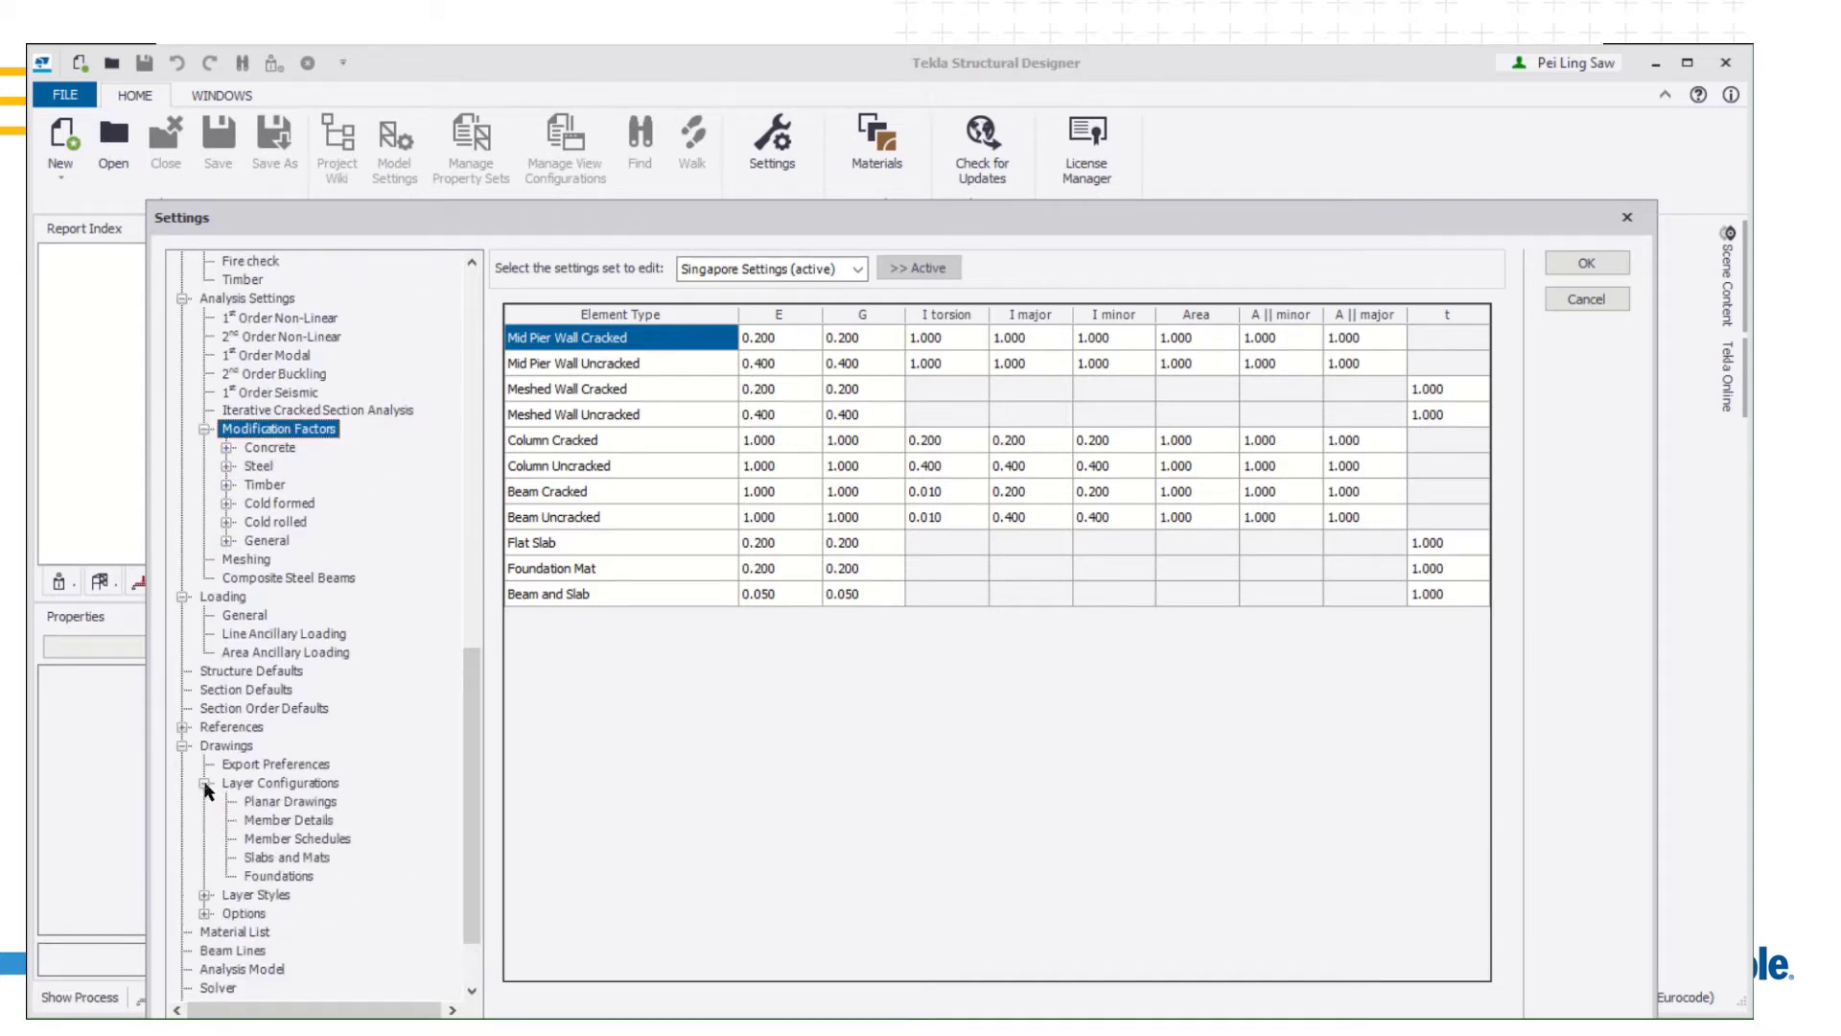
left_click(205, 893)
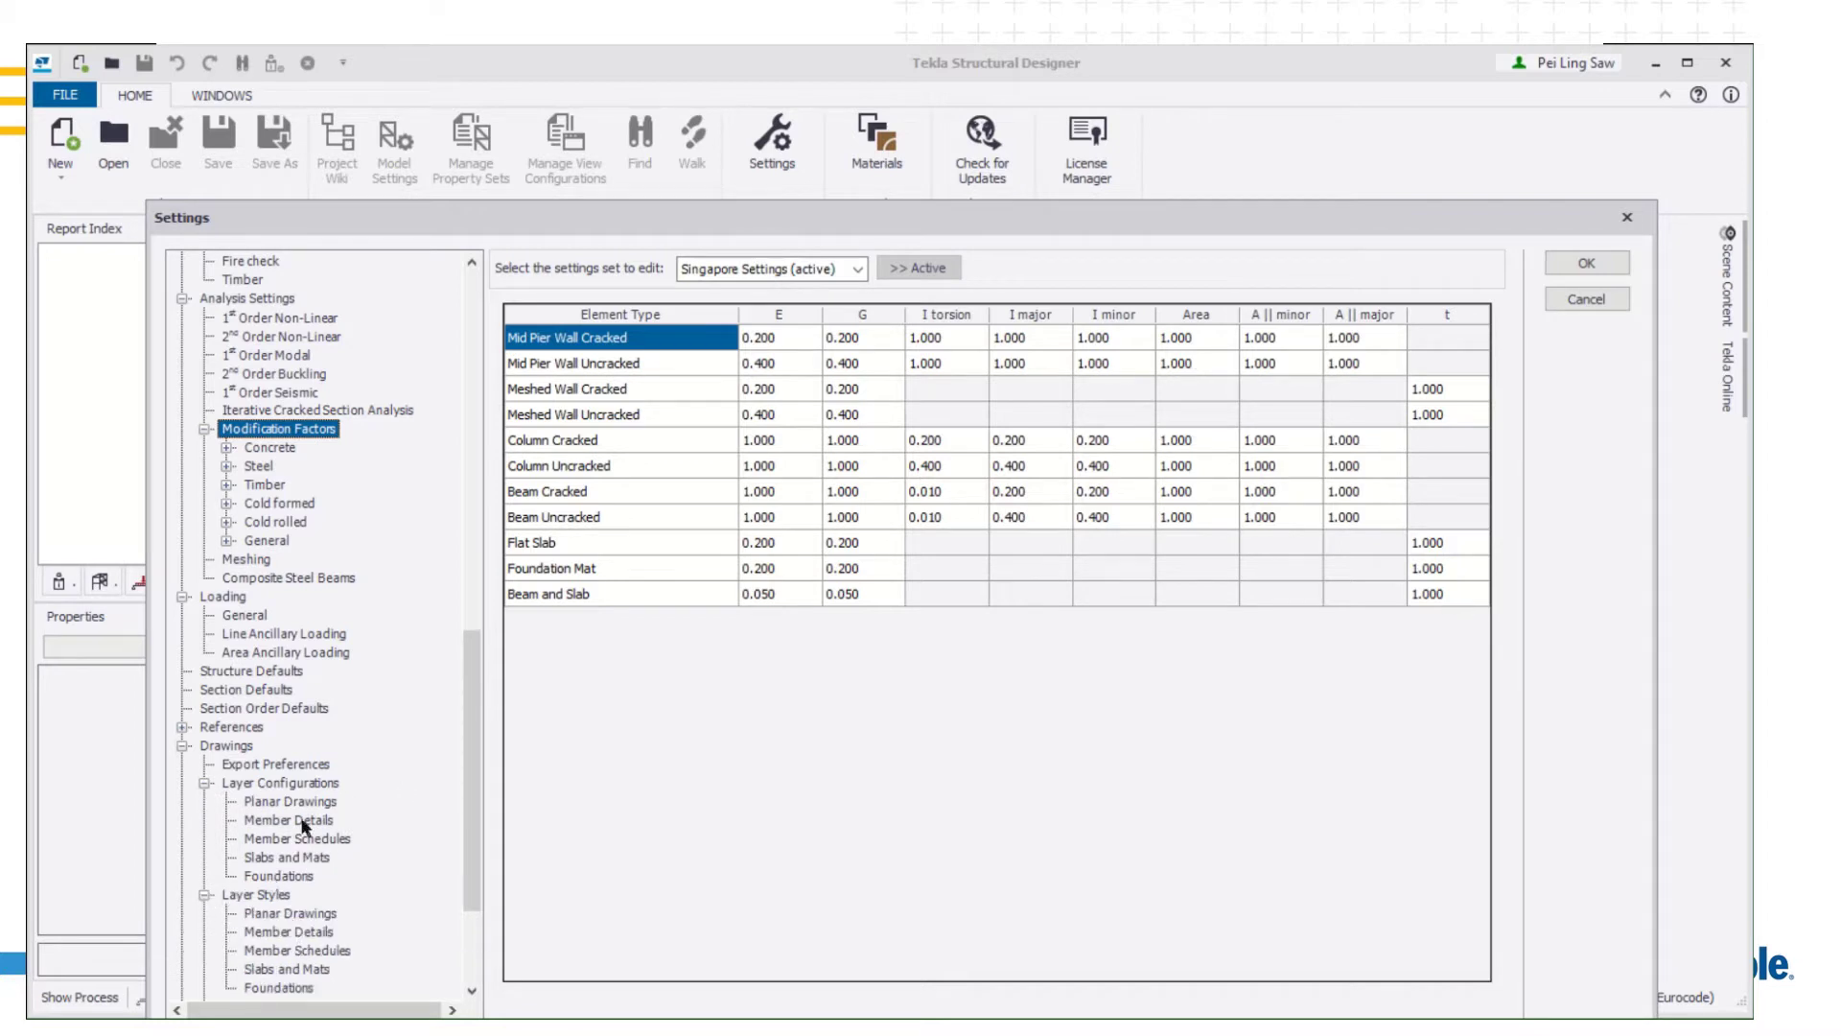
Keep General Arrangement as drawing variant and show planar drawing layer configurations and styles
left_click(304, 767)
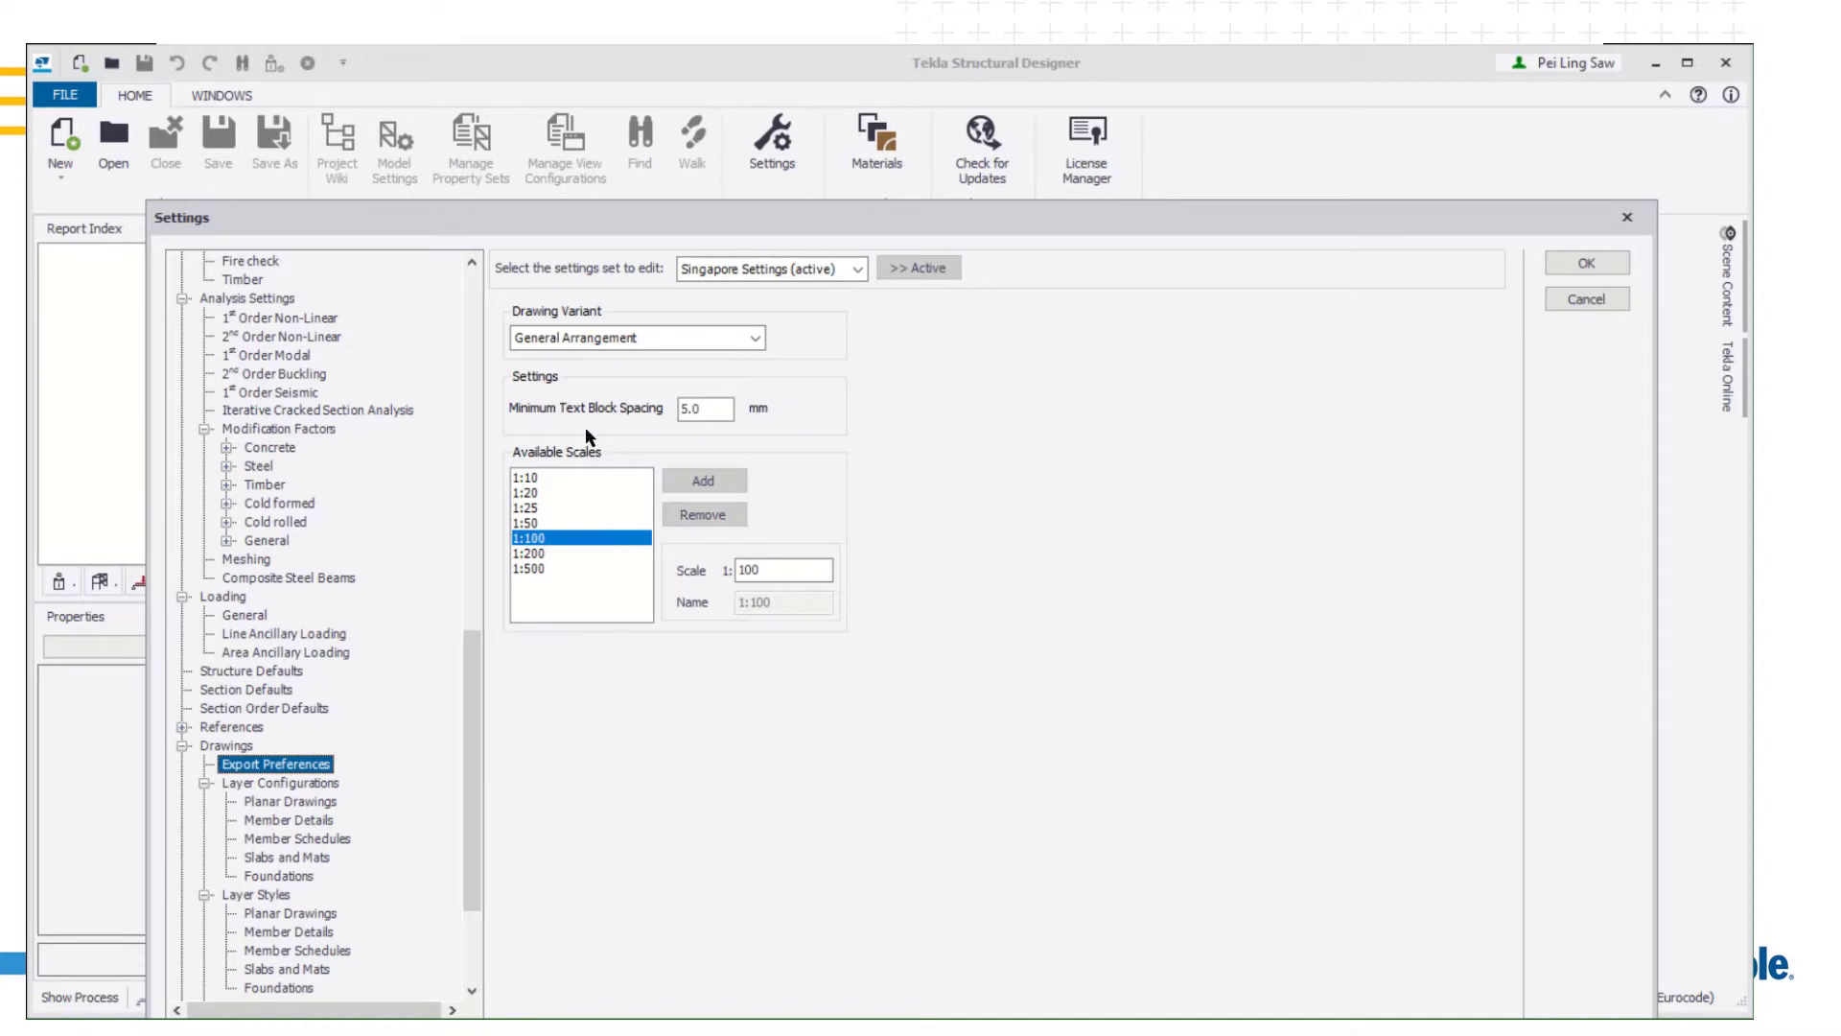
left_click(756, 338)
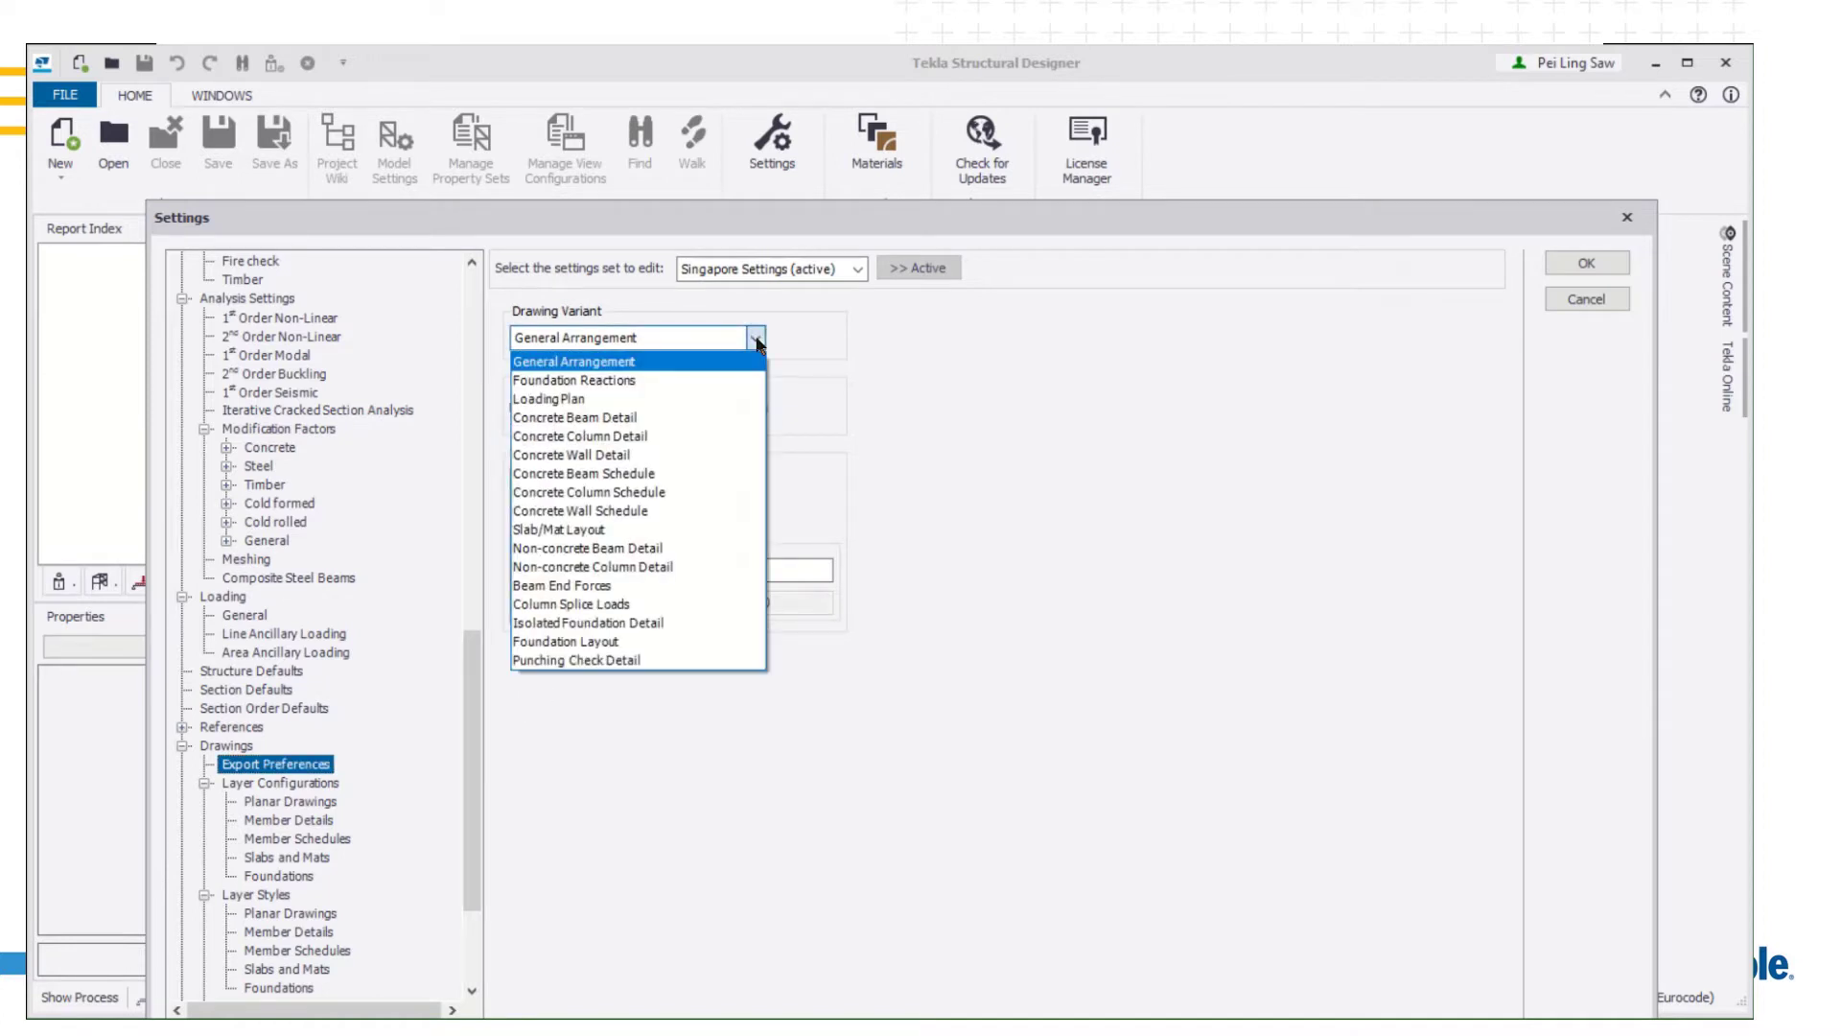
left_click(988, 378)
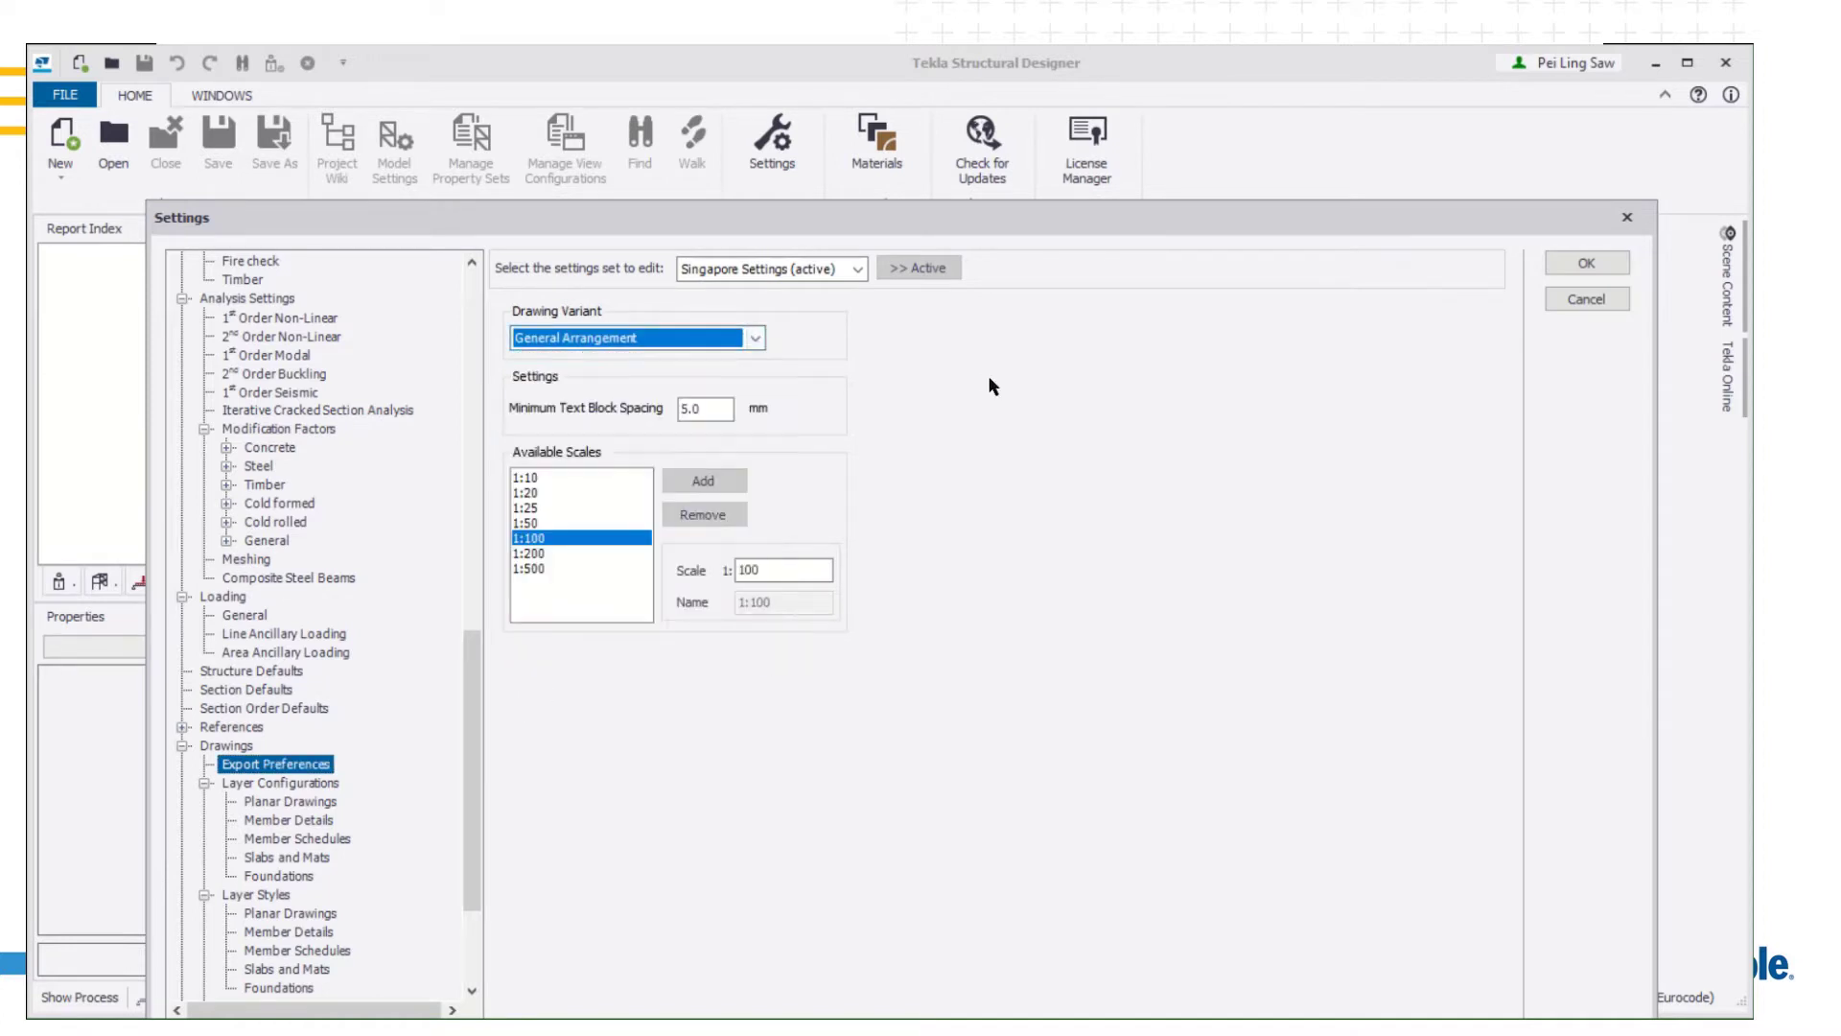
left_click(318, 802)
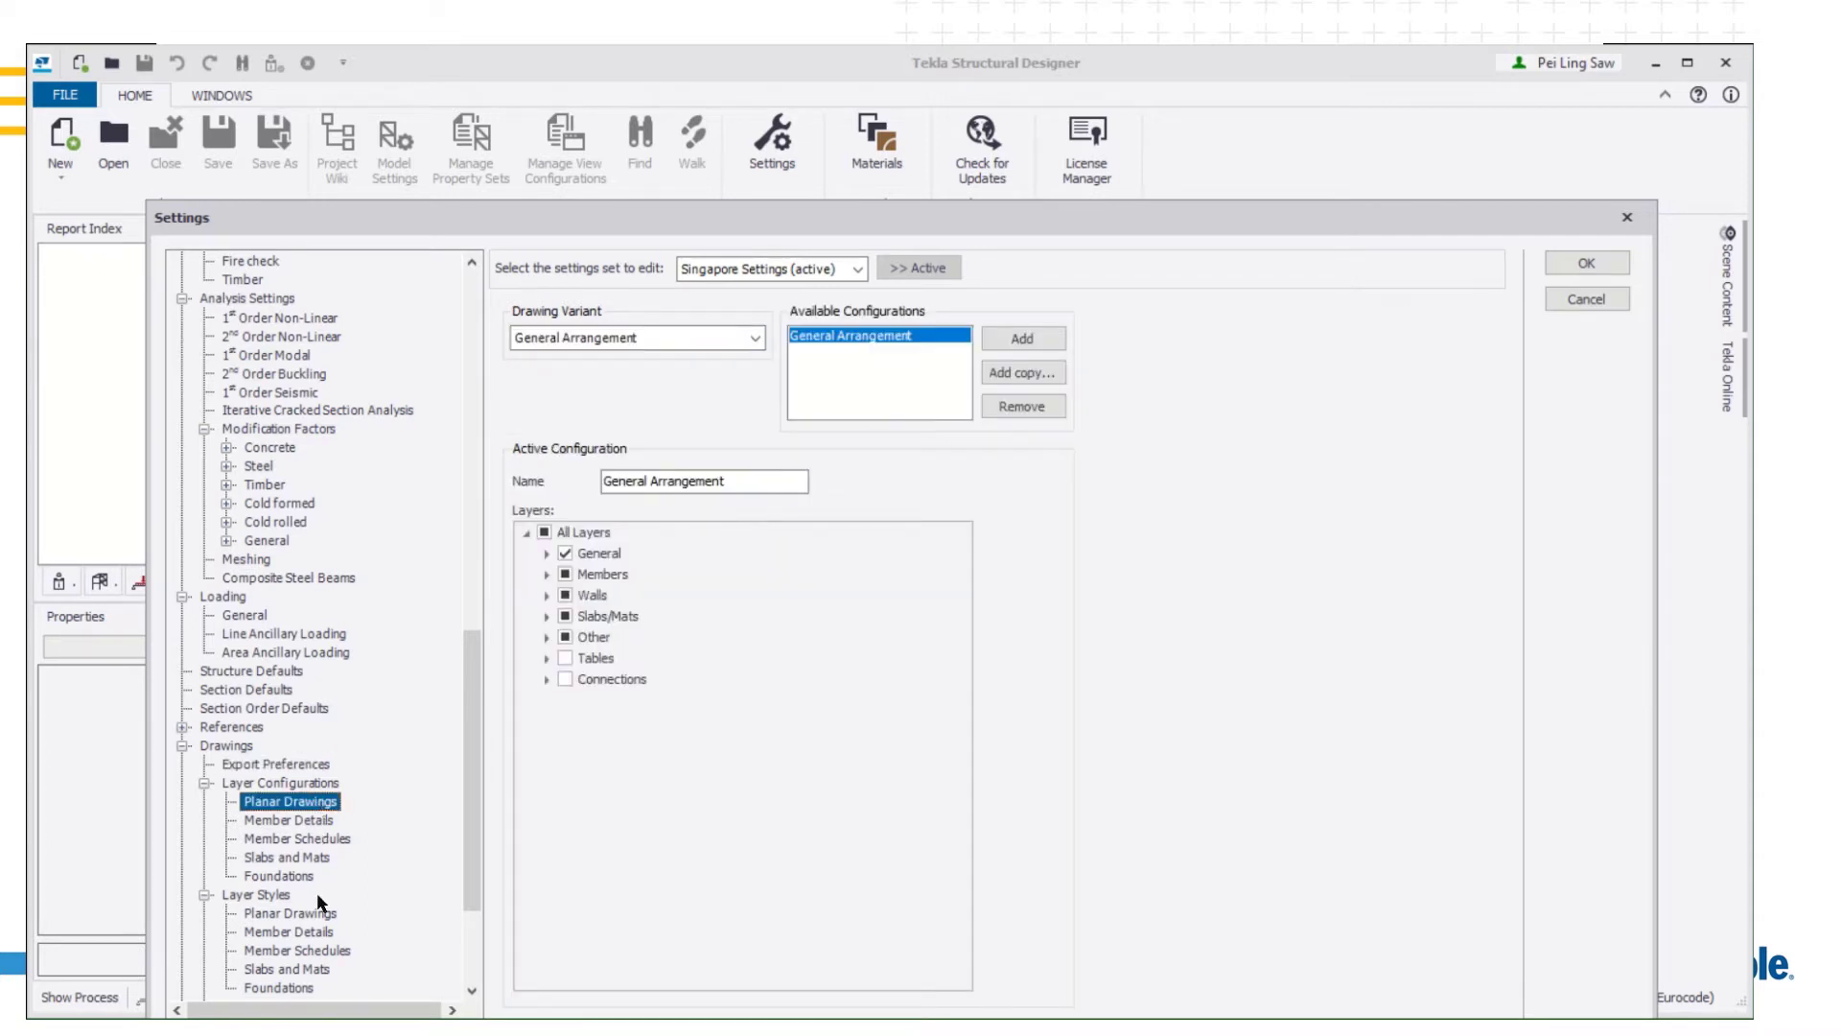
left_click(288, 914)
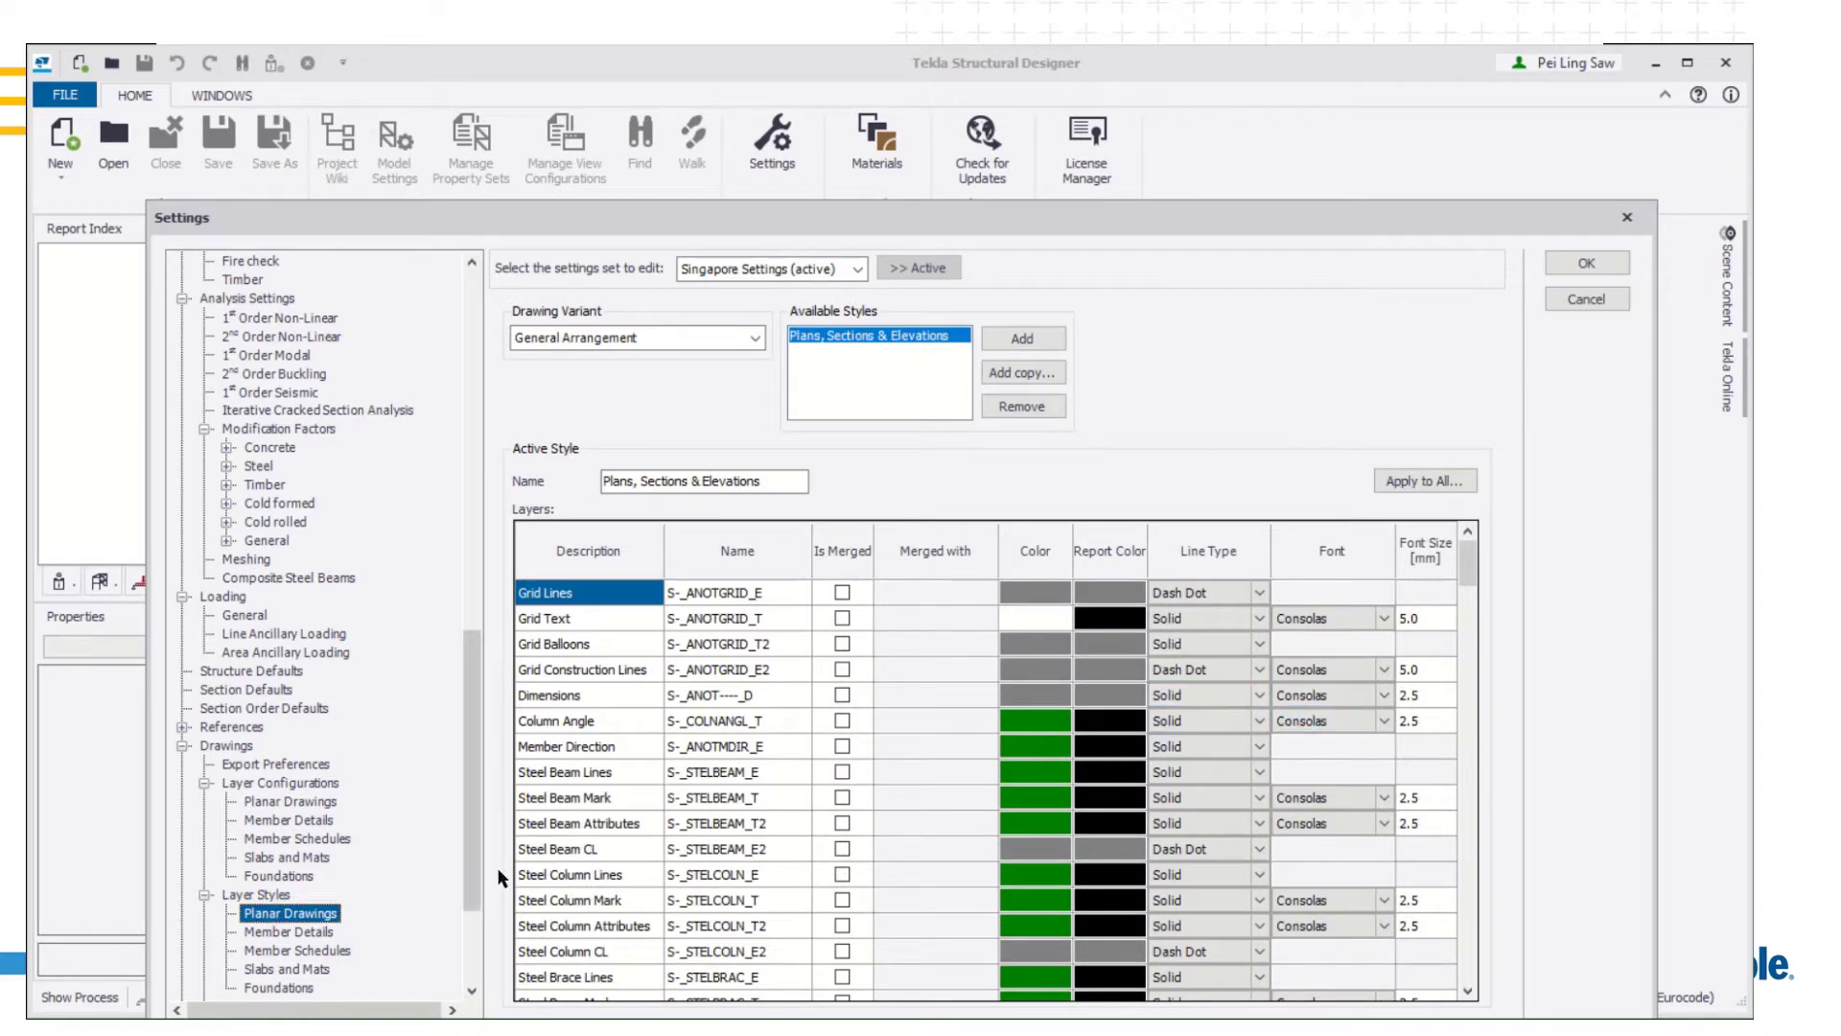
left_click_drag(479, 877, 463, 956)
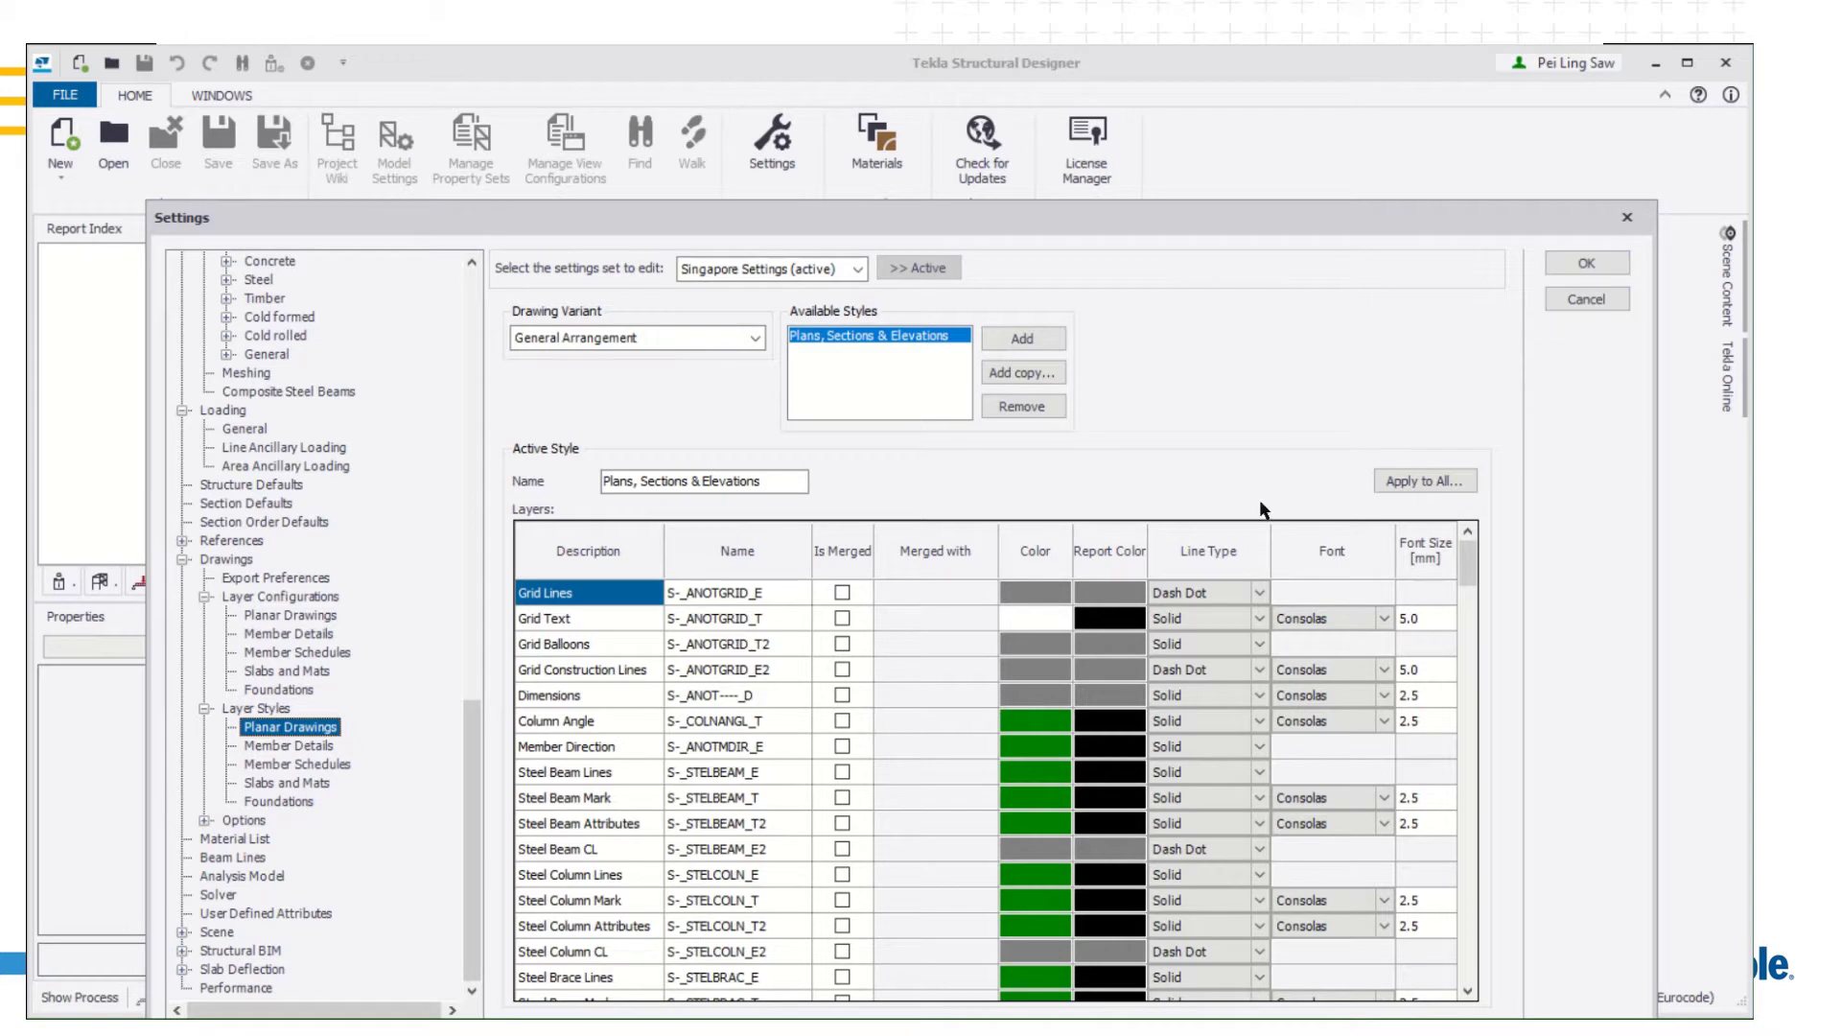
Confirm Settings with OK and dock the Structure 3D view beside the base 2D view
left_click(1586, 267)
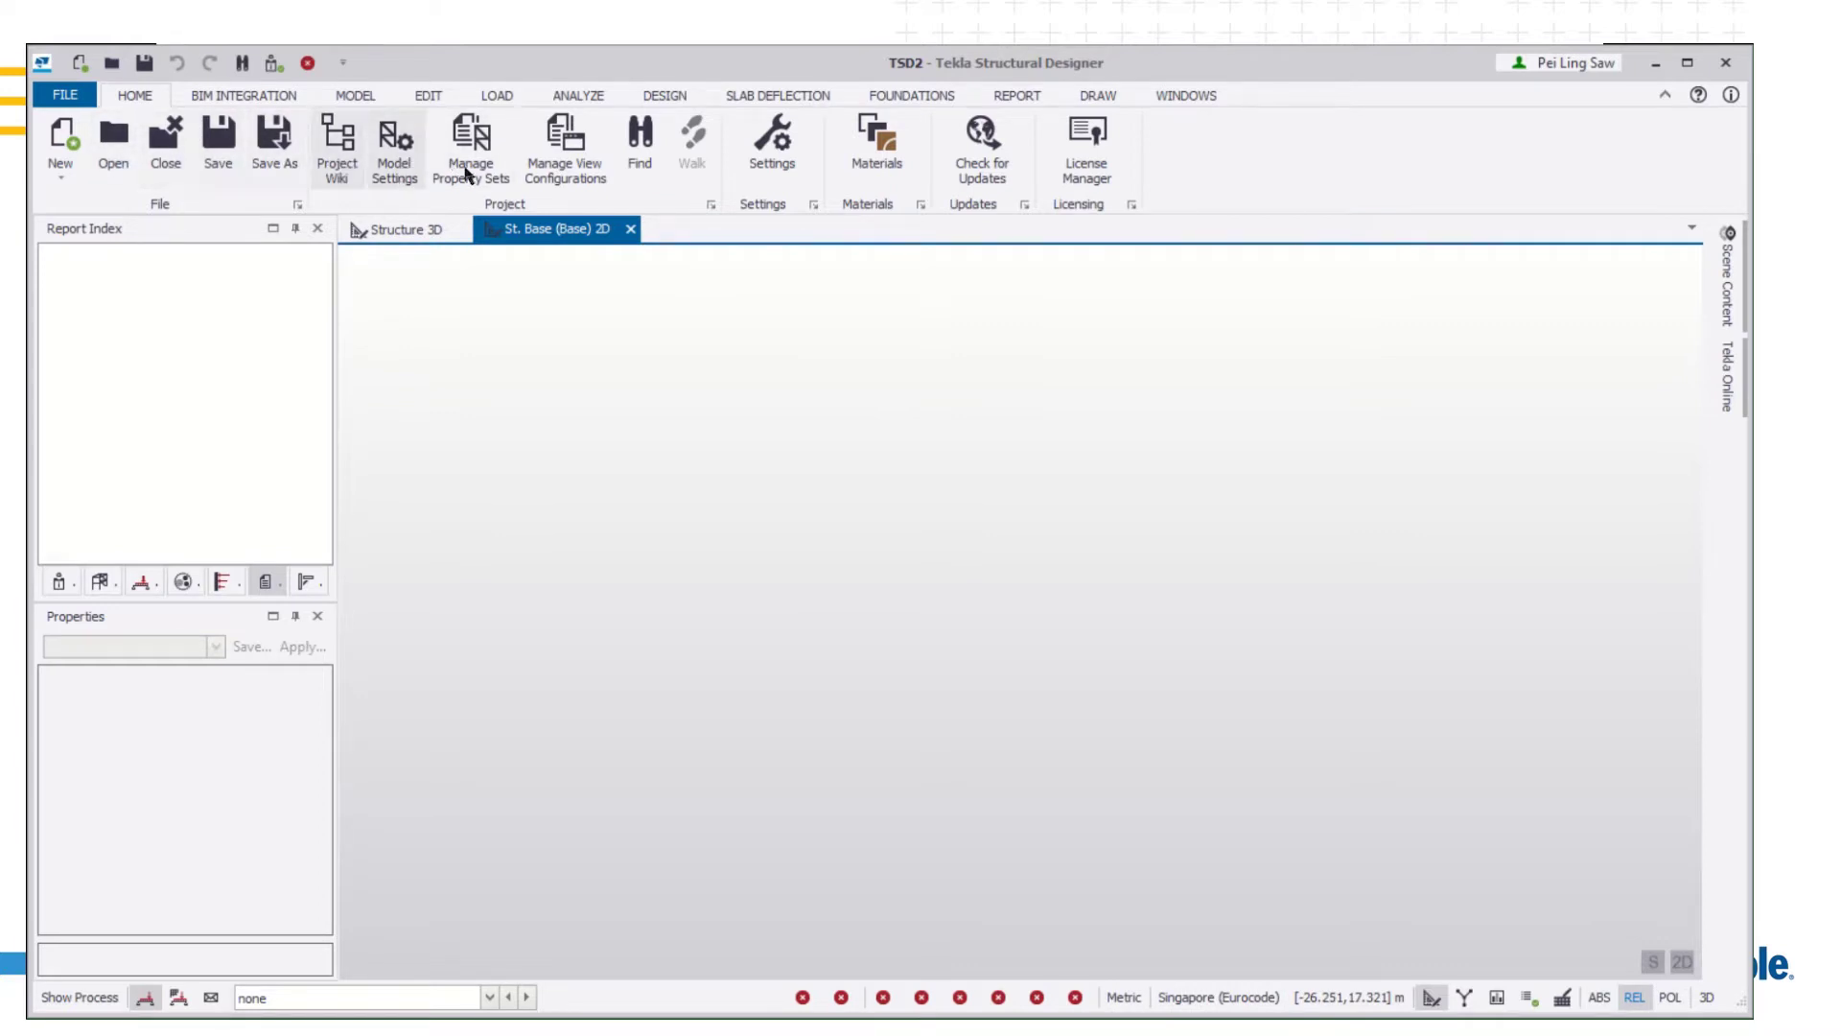
left_click(403, 228)
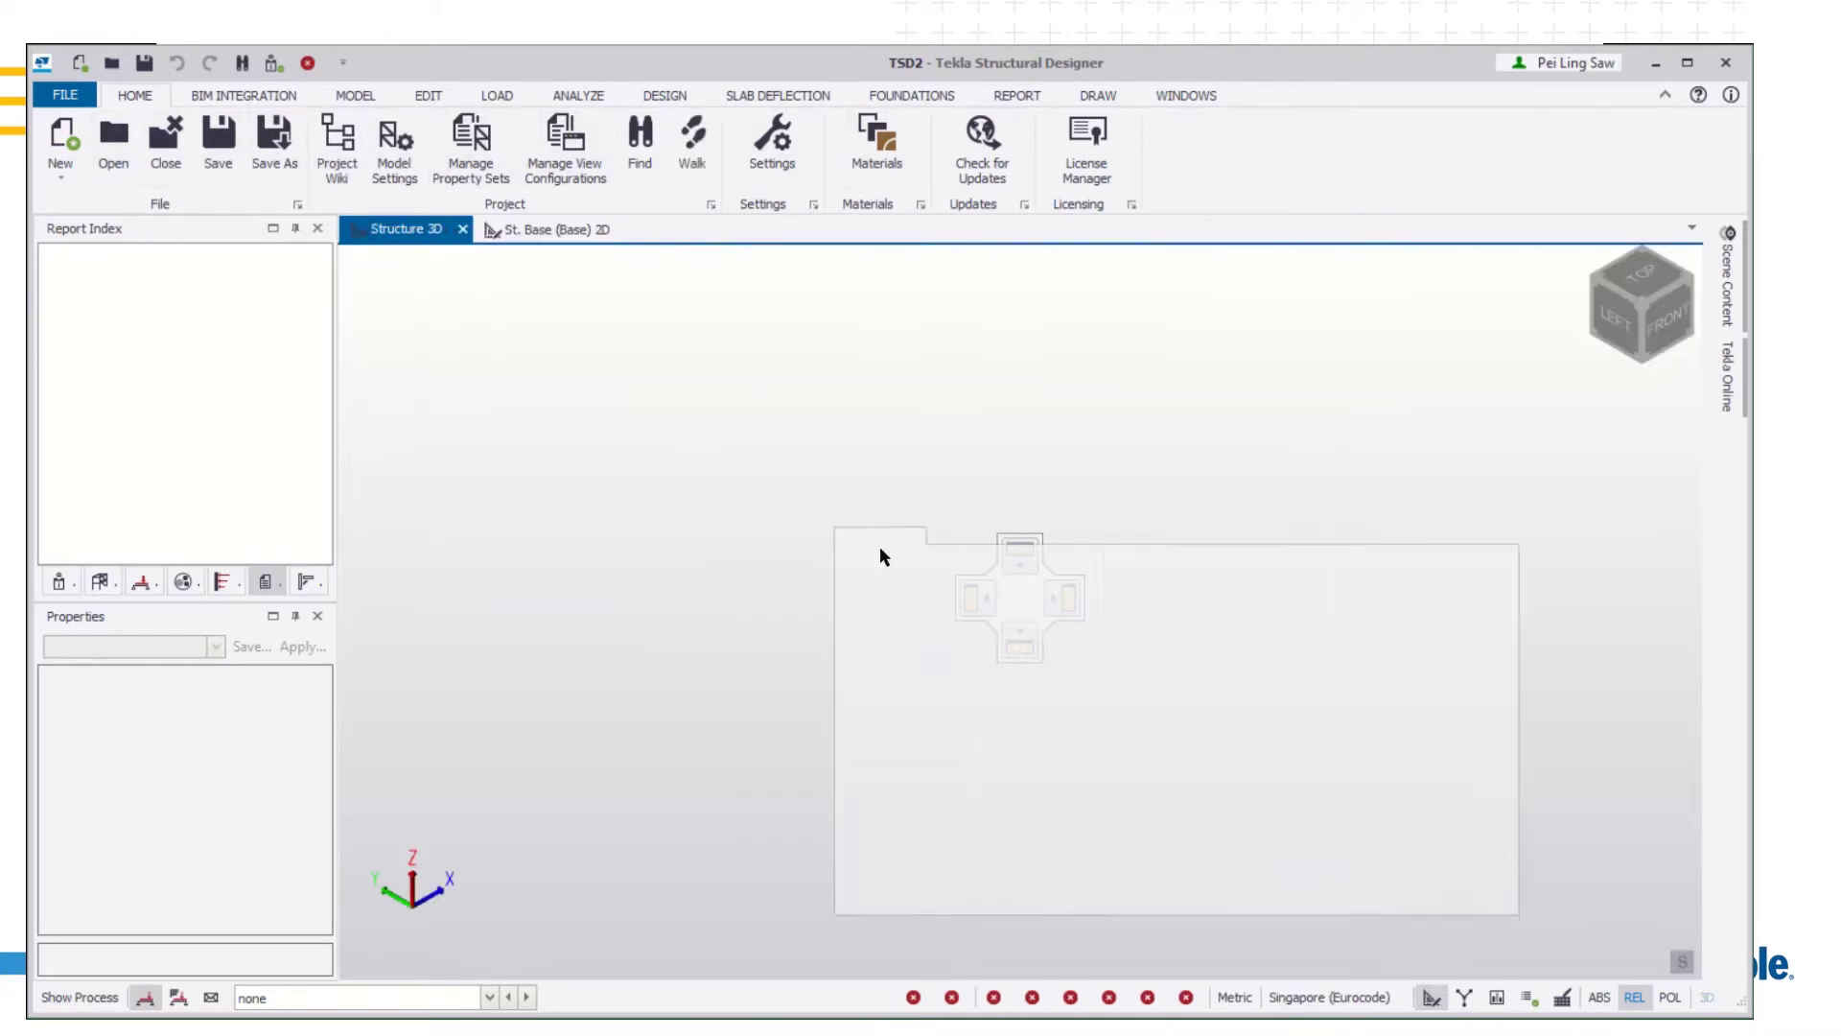
left_click_drag(883, 556, 1066, 609)
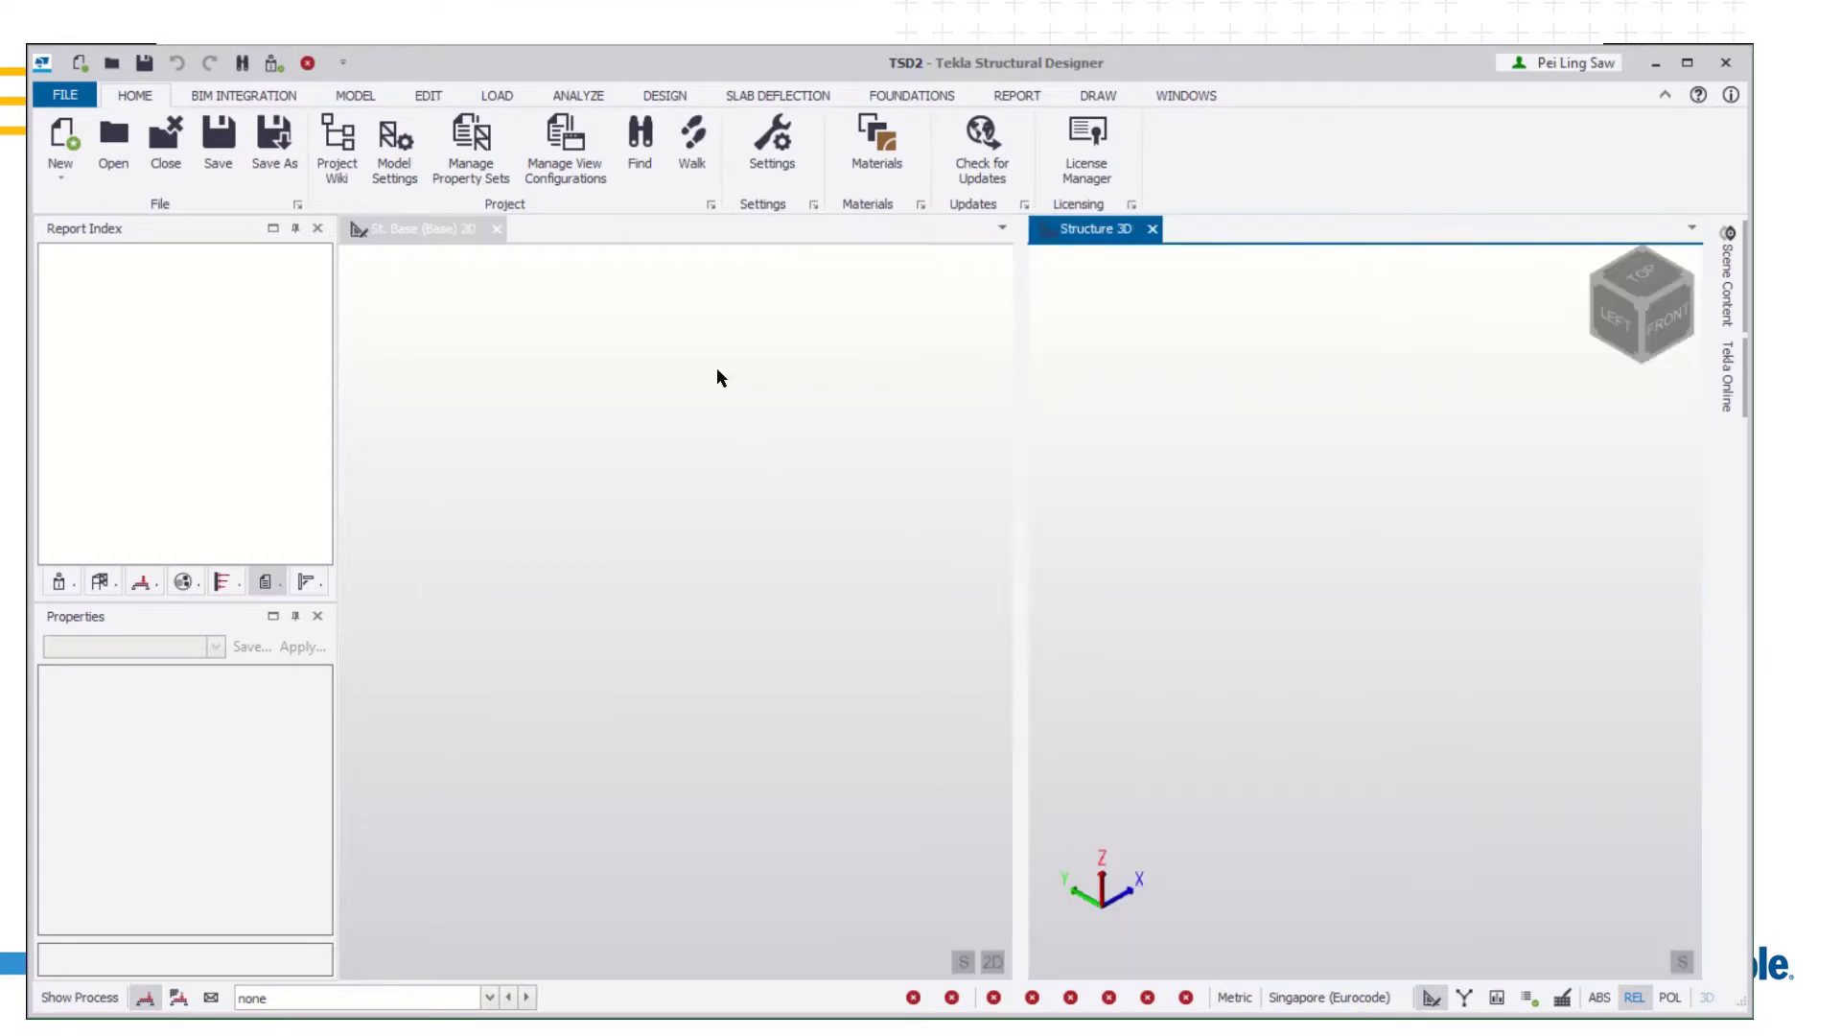
left_click(605, 378)
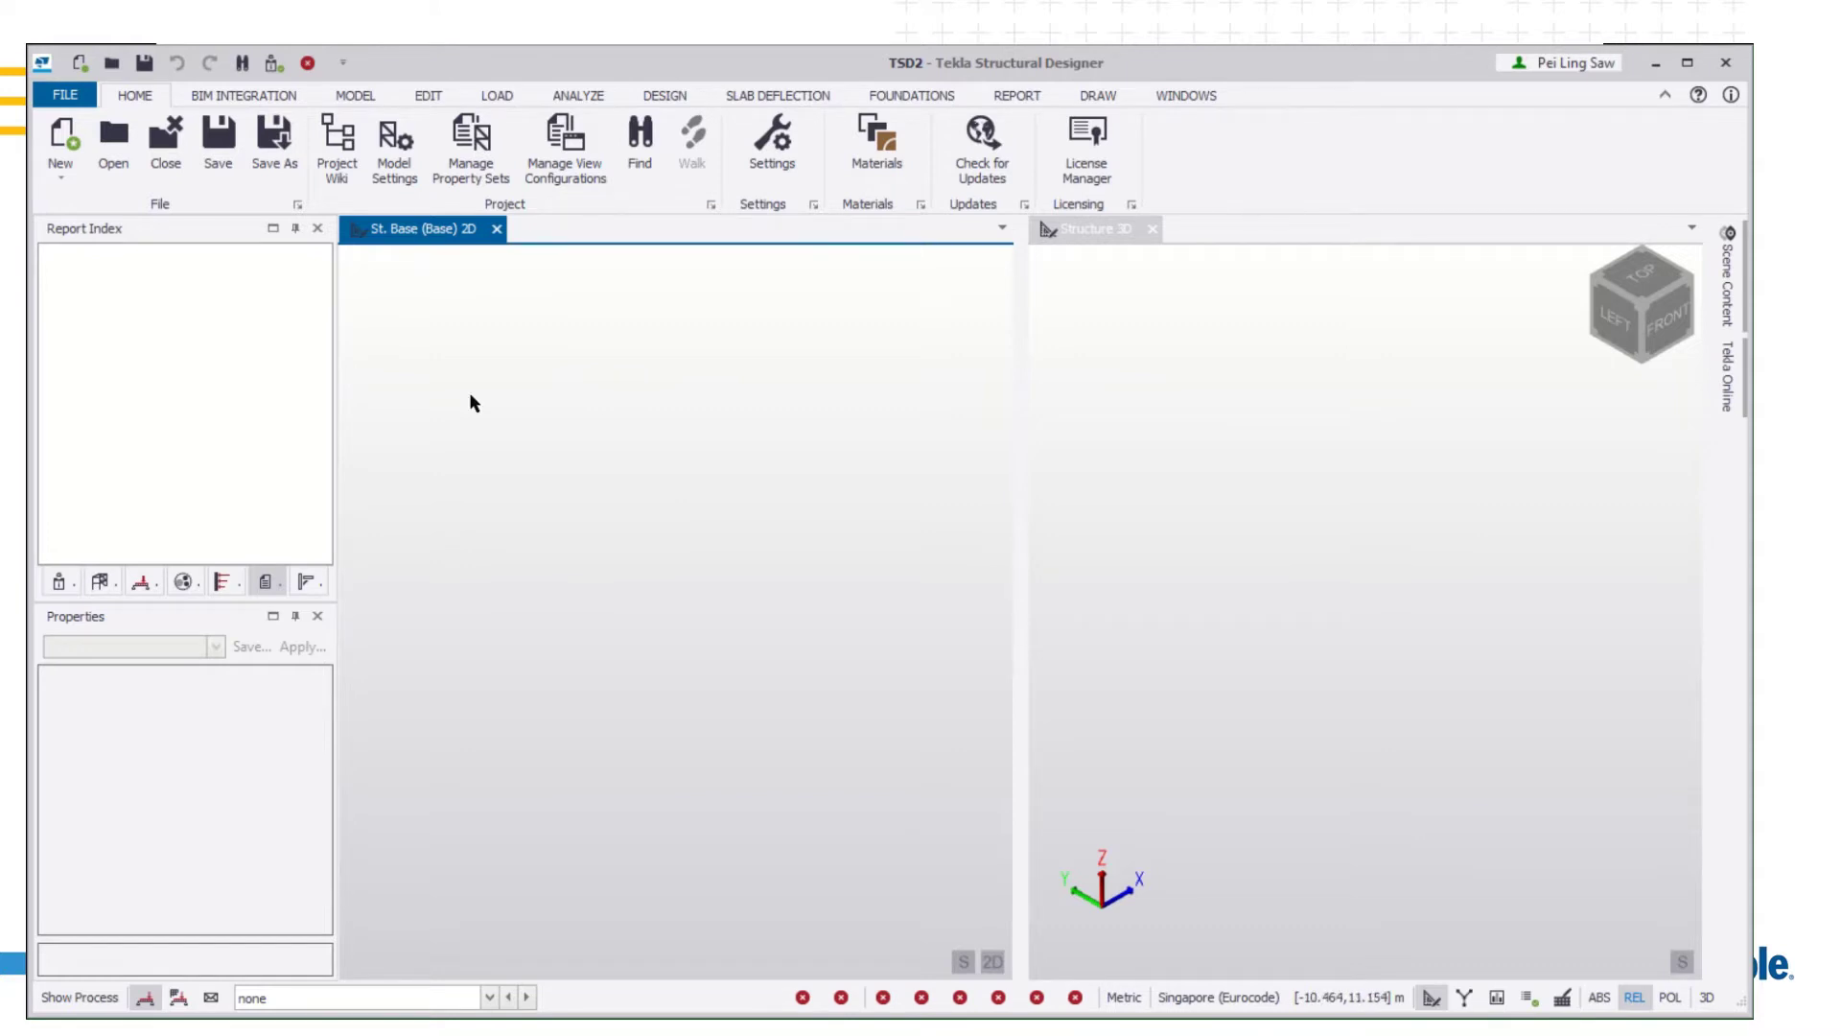
left_click(1189, 396)
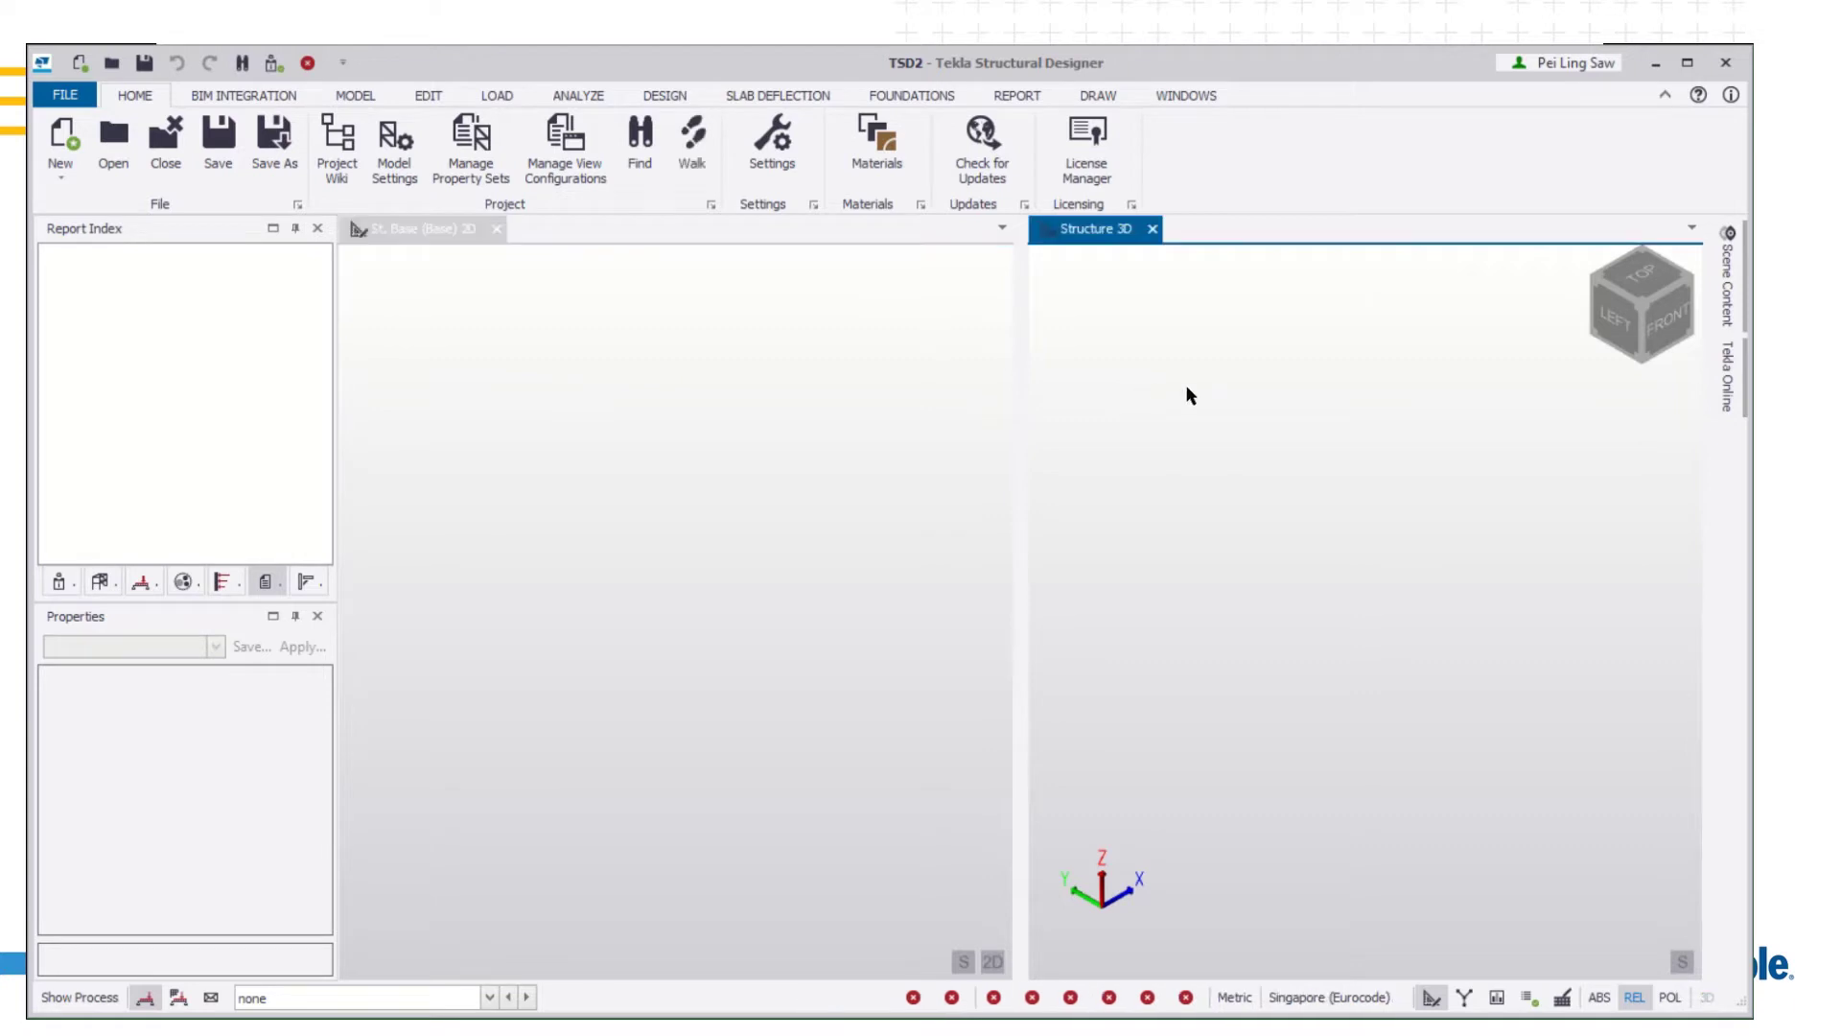
left_click(793, 402)
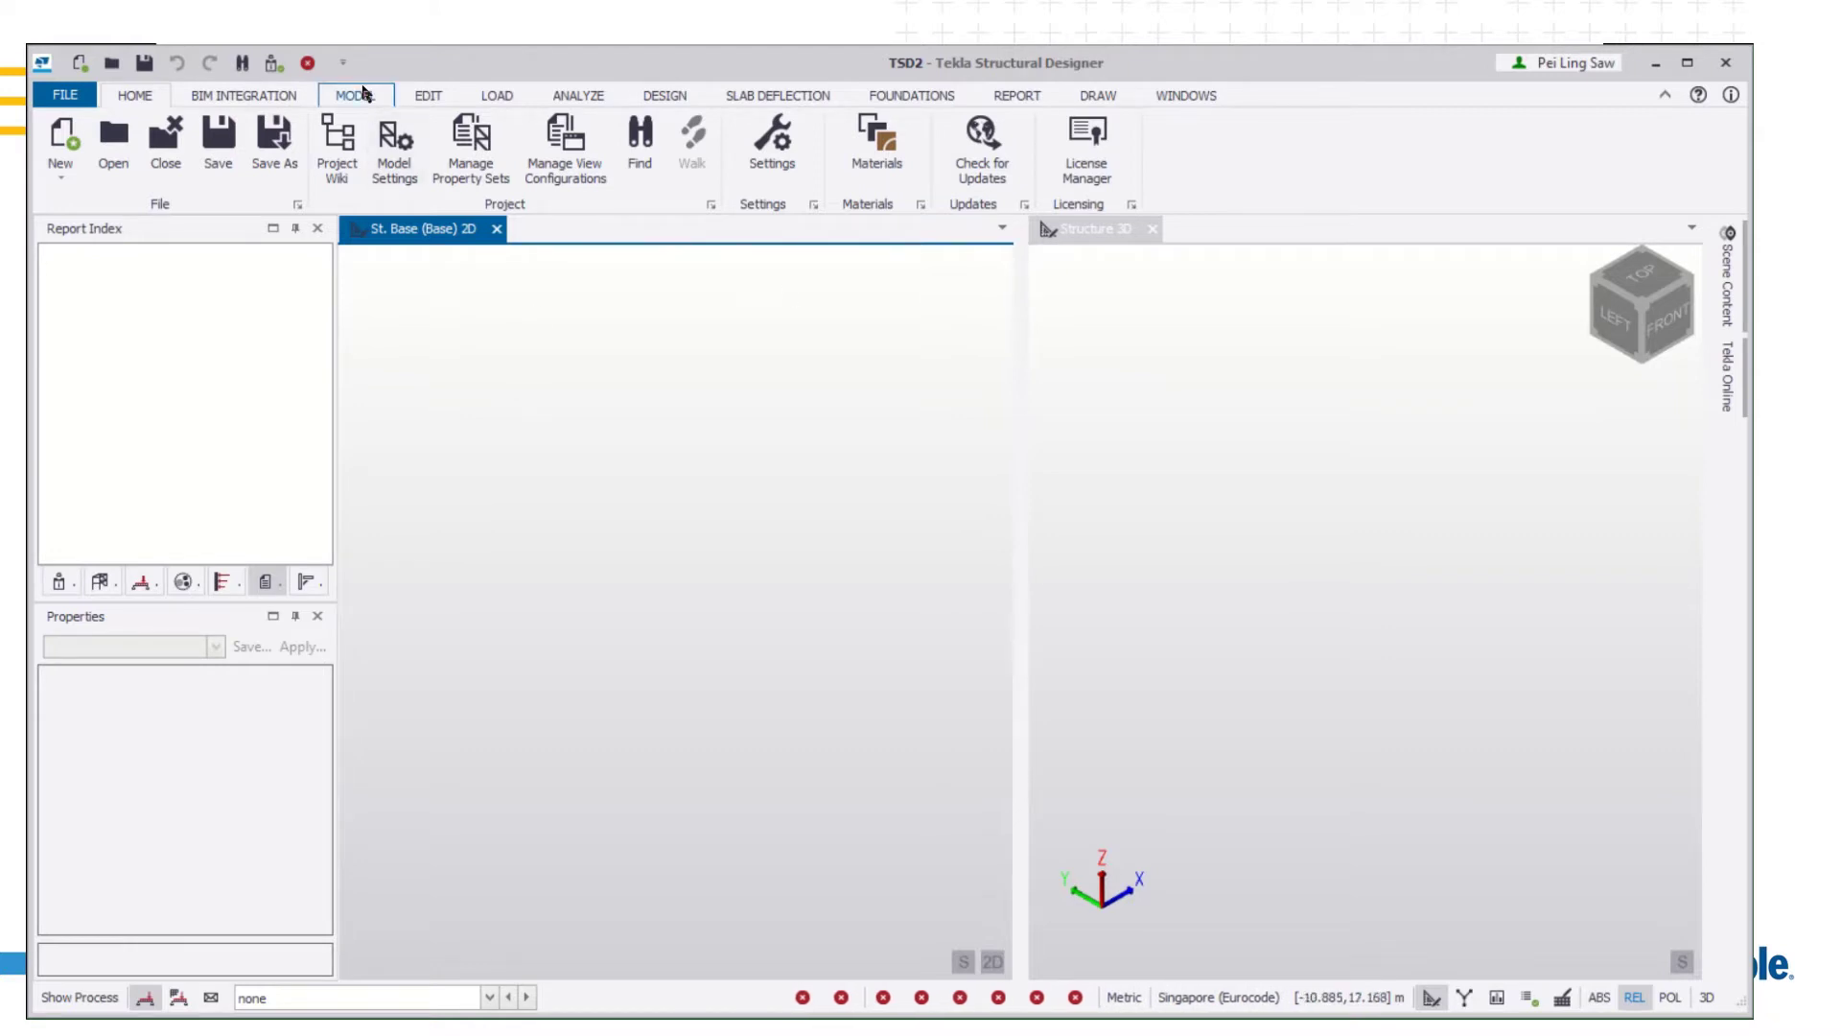
Switch the ribbon from BIM Integration to the Model commands
left_click(257, 97)
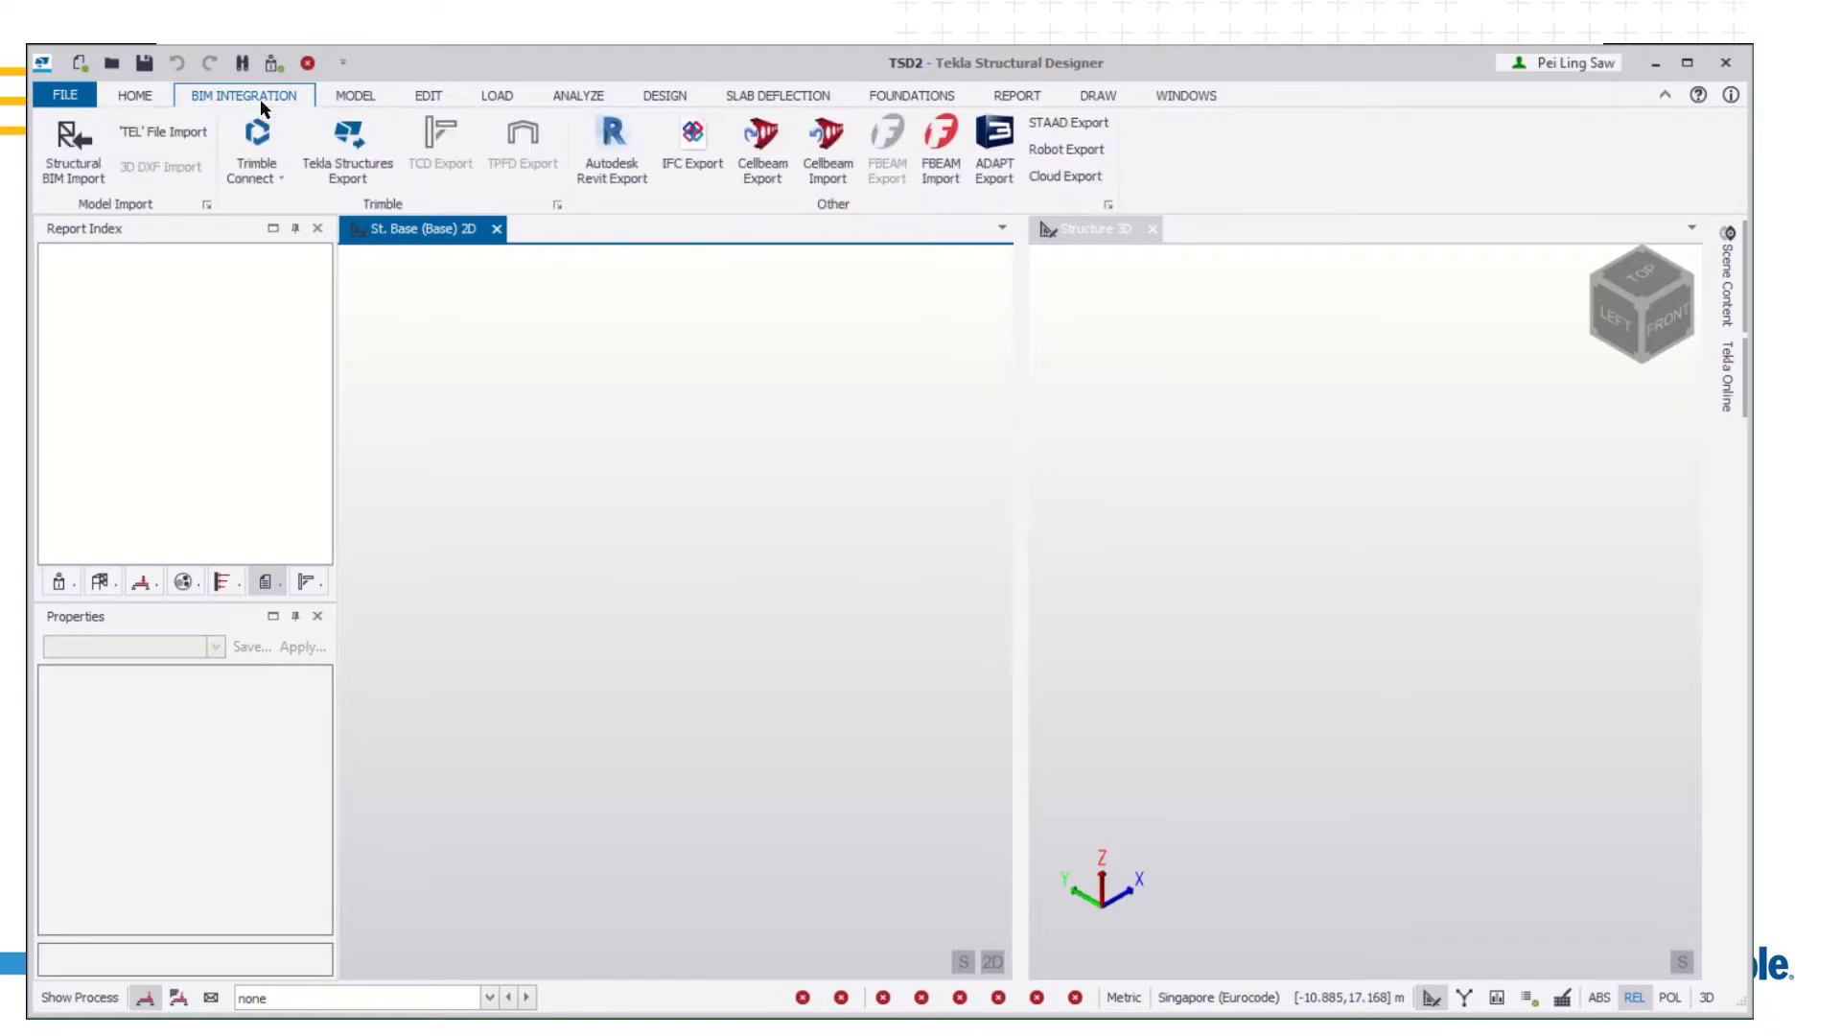
left_click(355, 96)
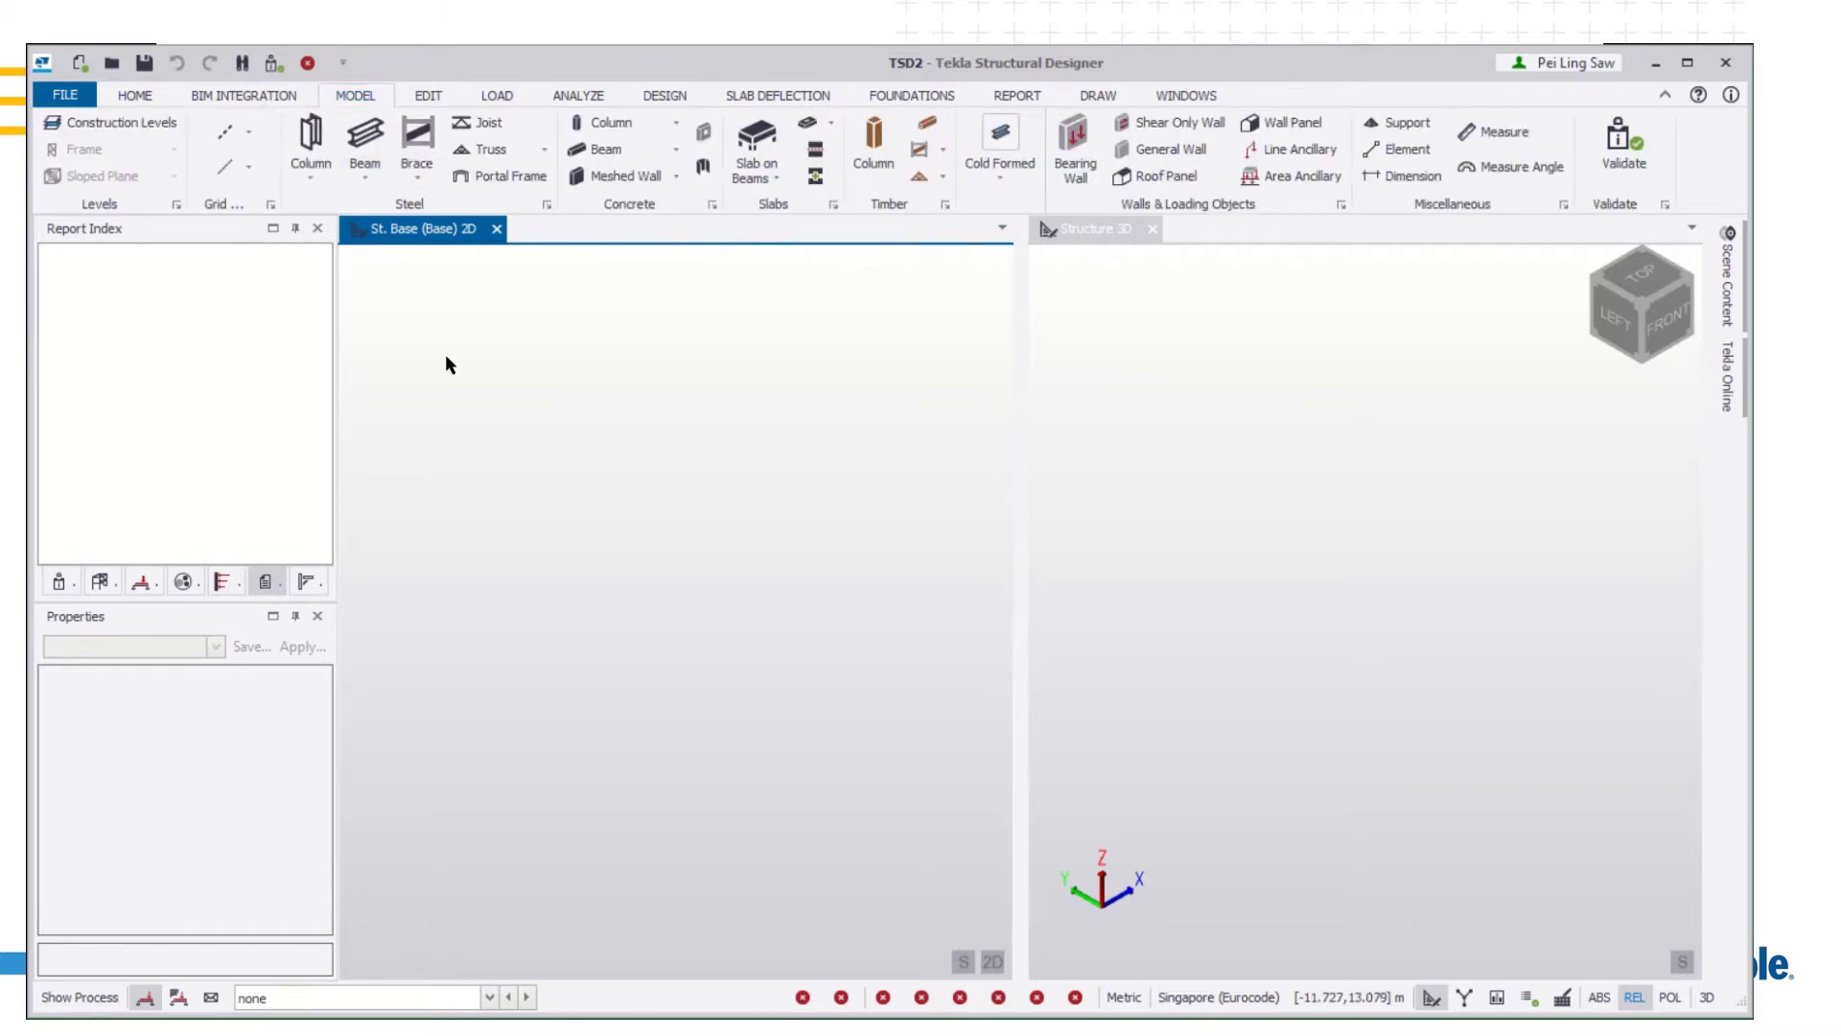
Run the Rectangular Grid Wizard with one 7.2 m X bay and one 6 m Y bay
left_click(248, 135)
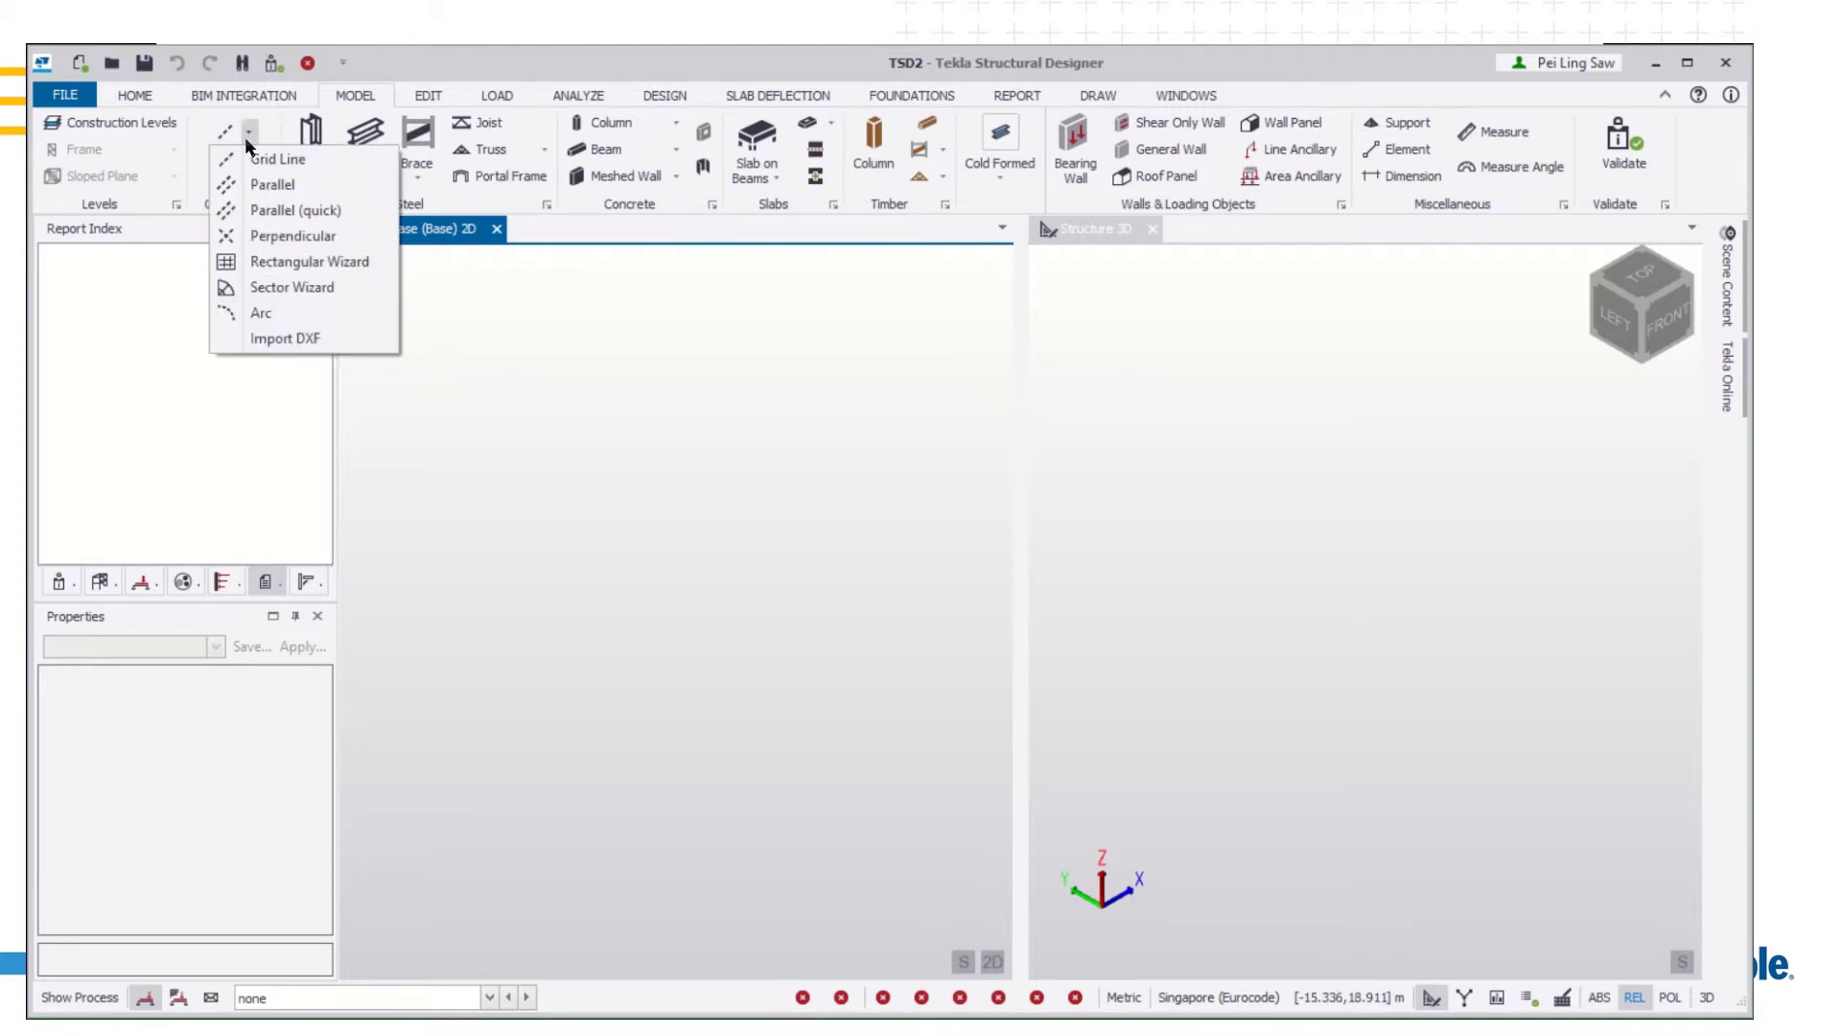
left_click(287, 262)
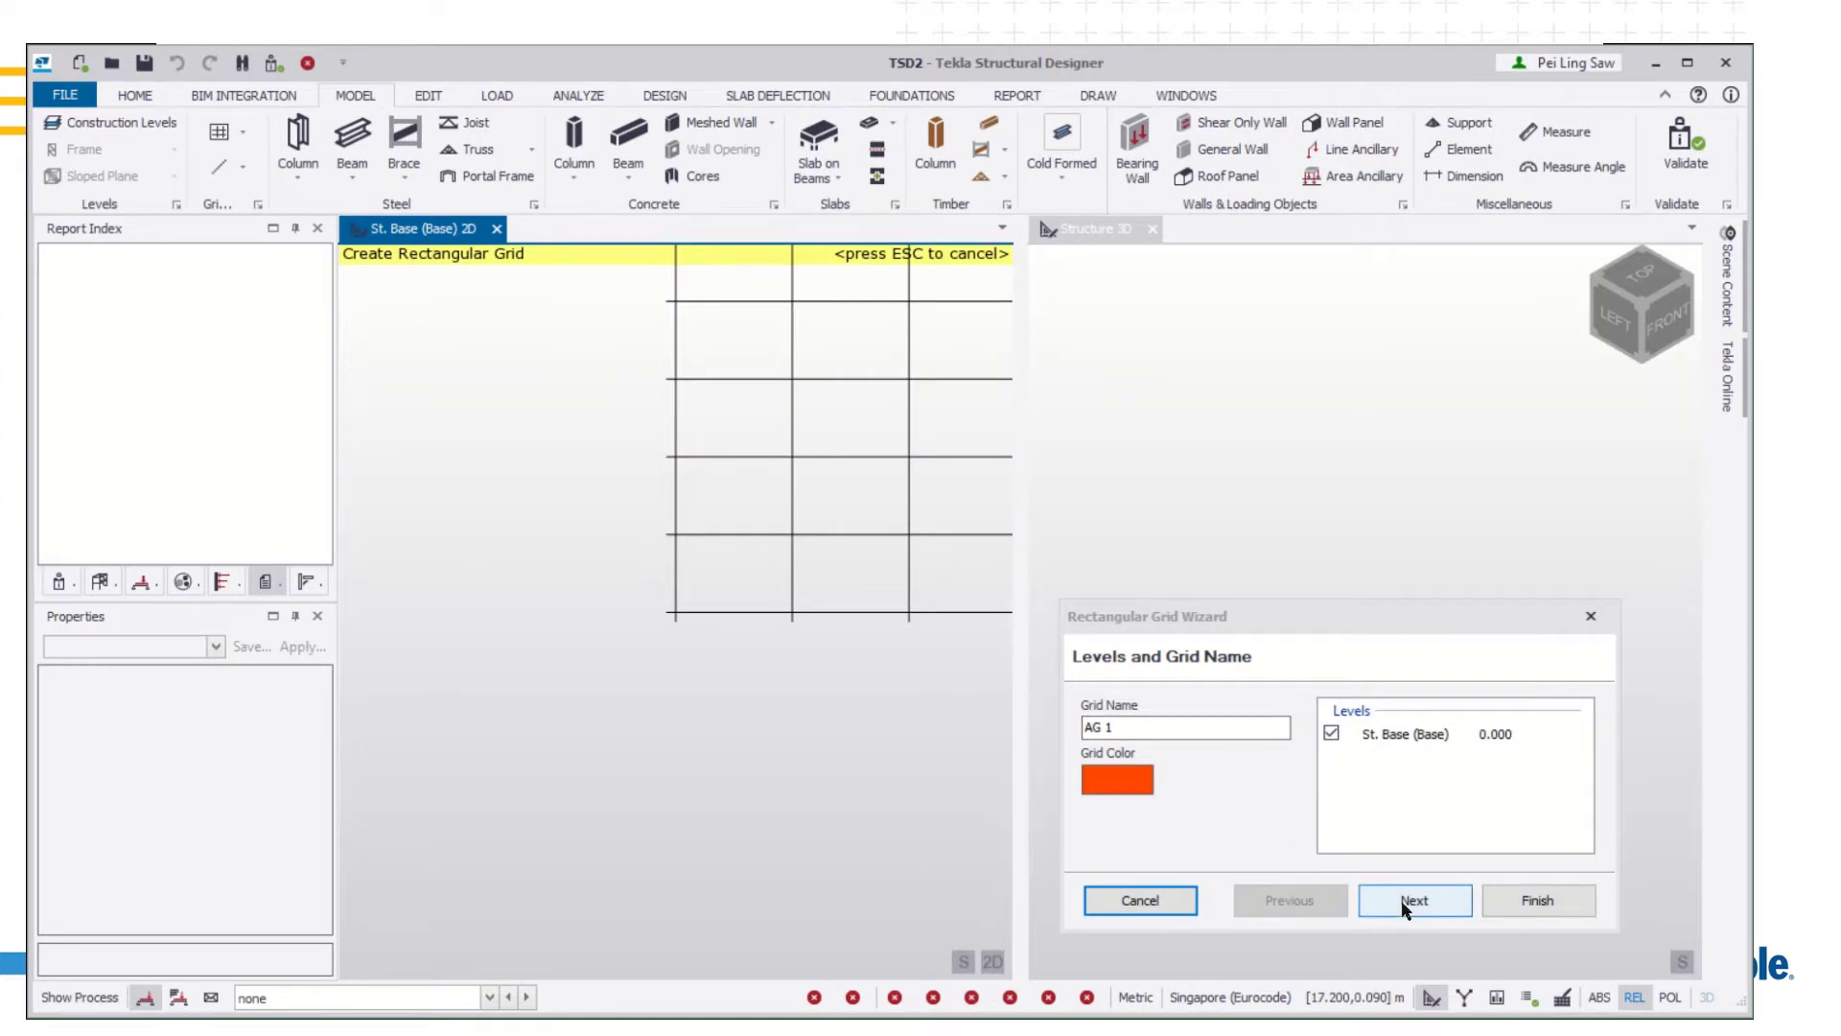
left_click(1406, 908)
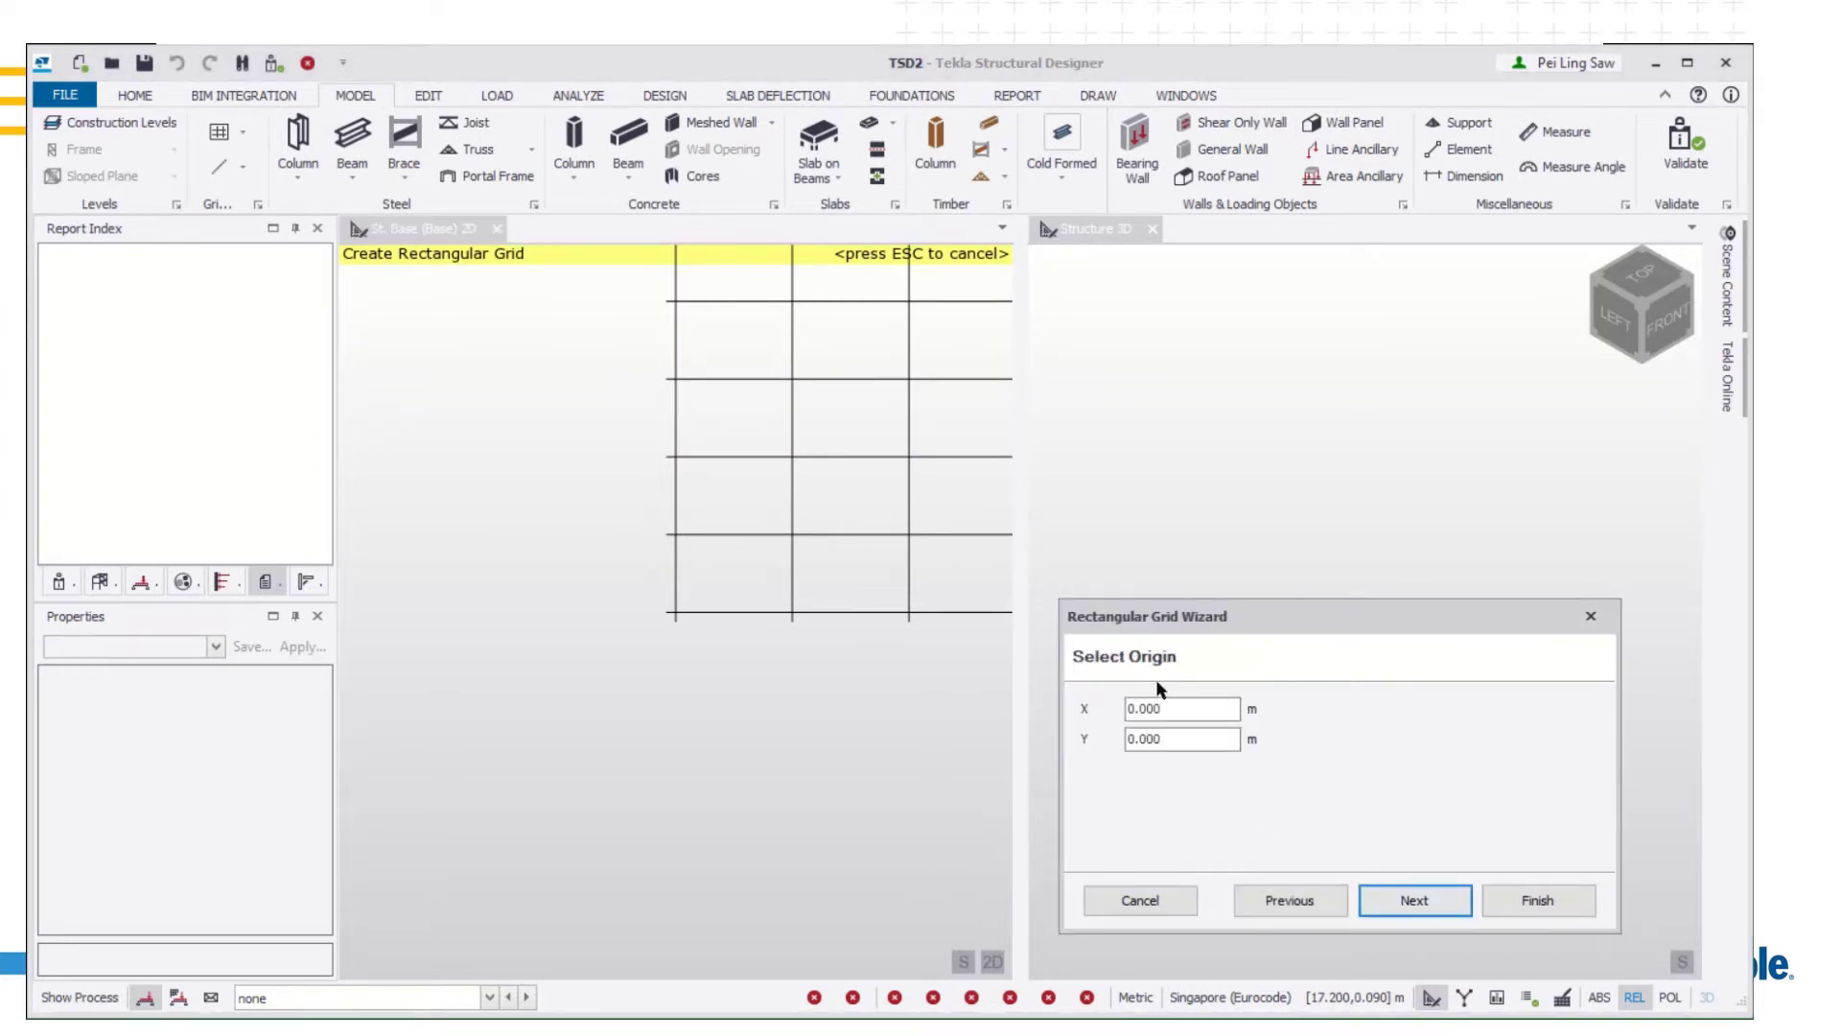
left_click(1414, 904)
left_click(1415, 907)
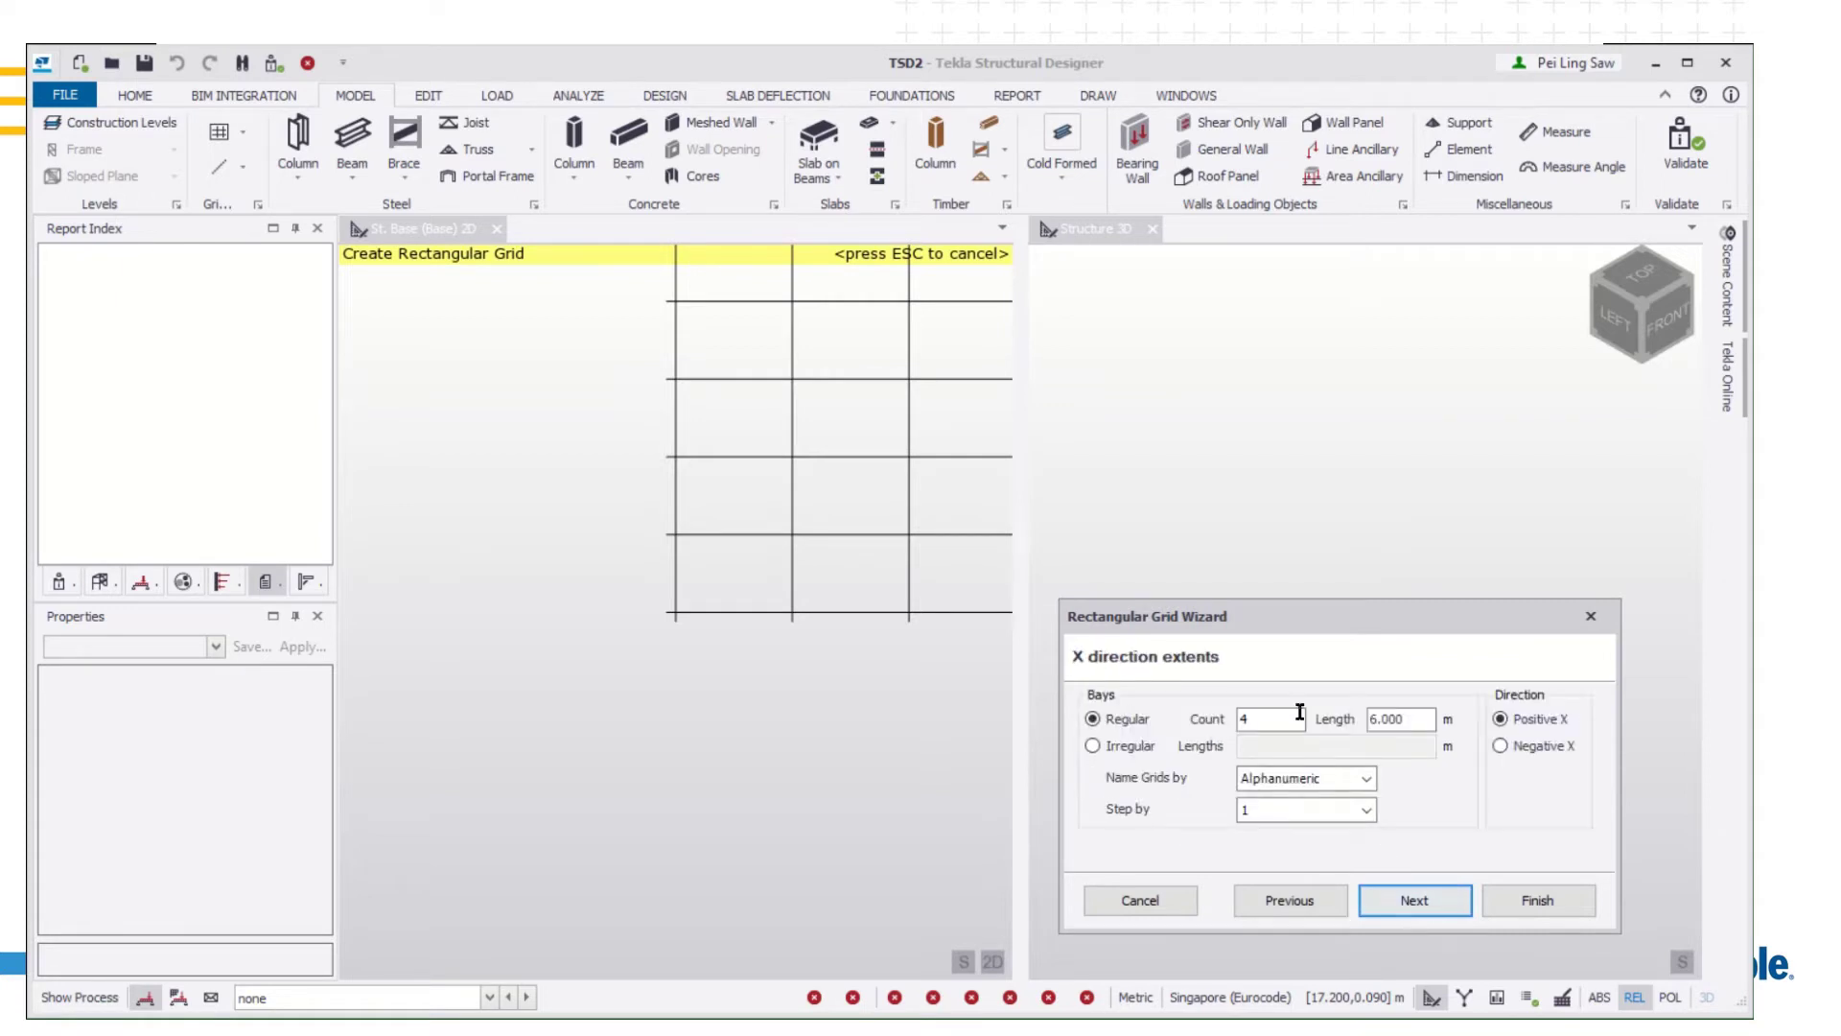
type("1")
key("Tab")
type("7.")
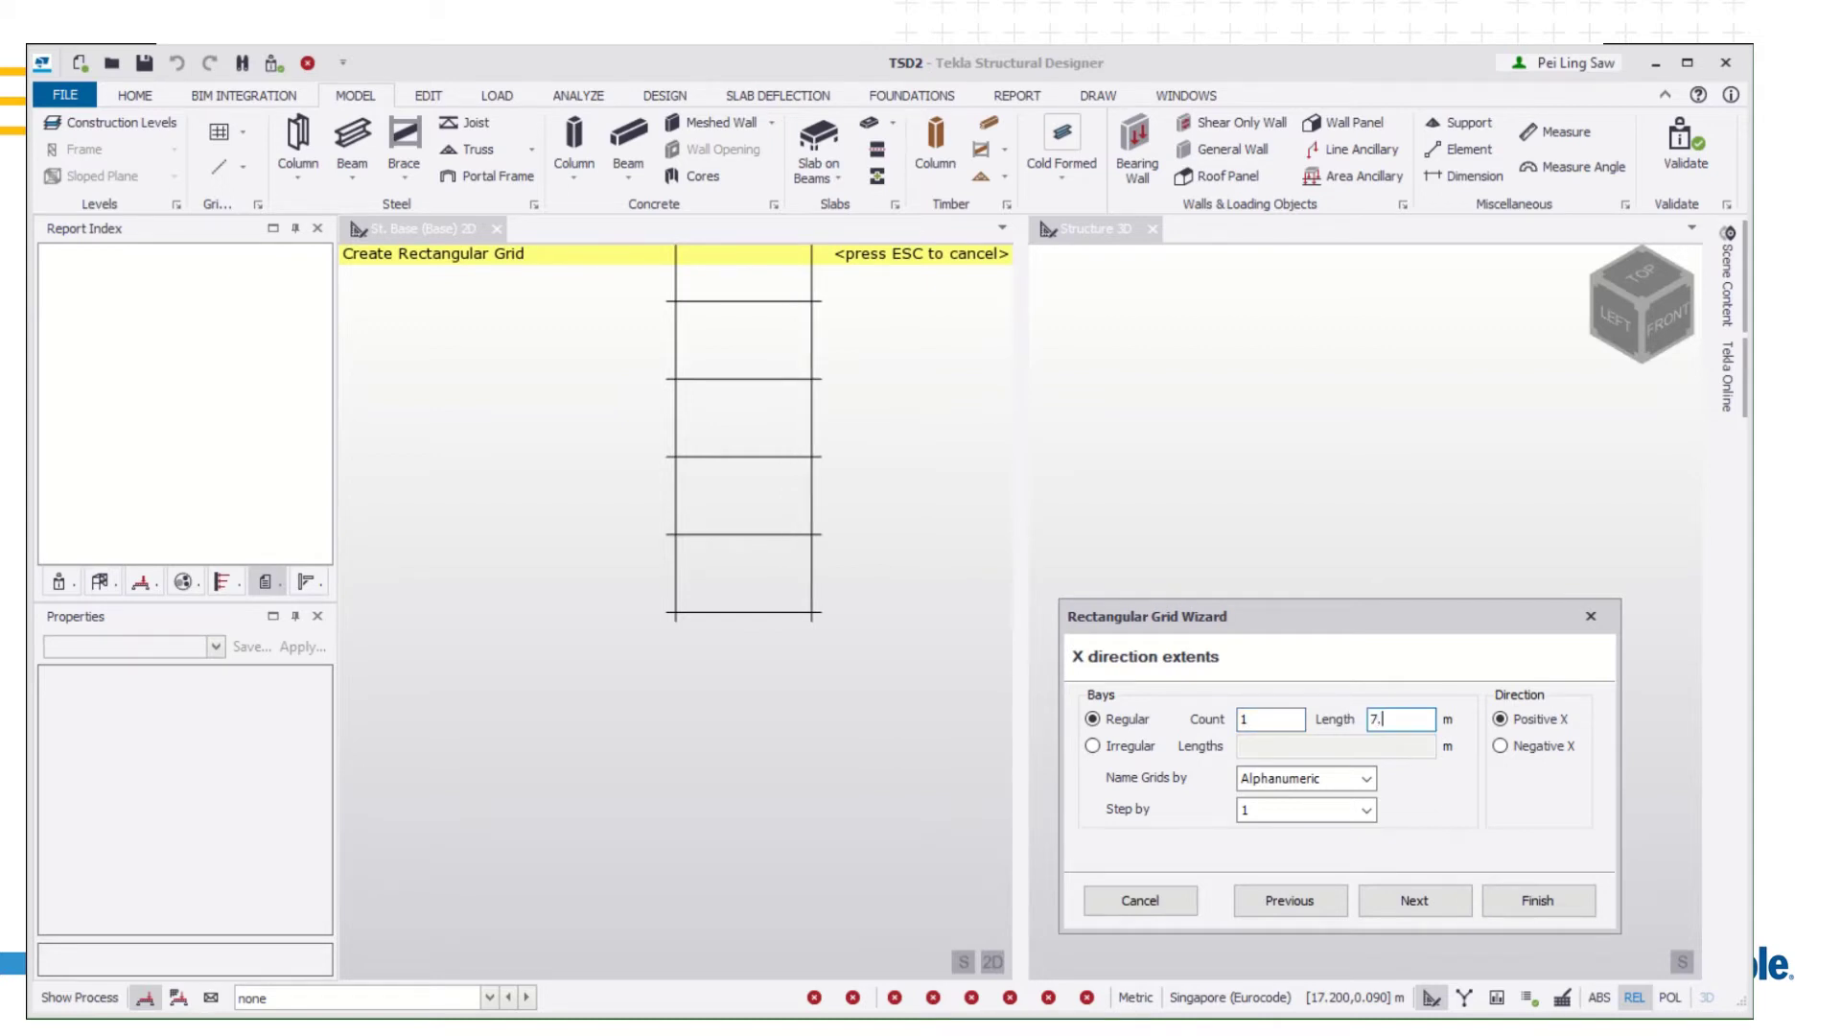
type("2")
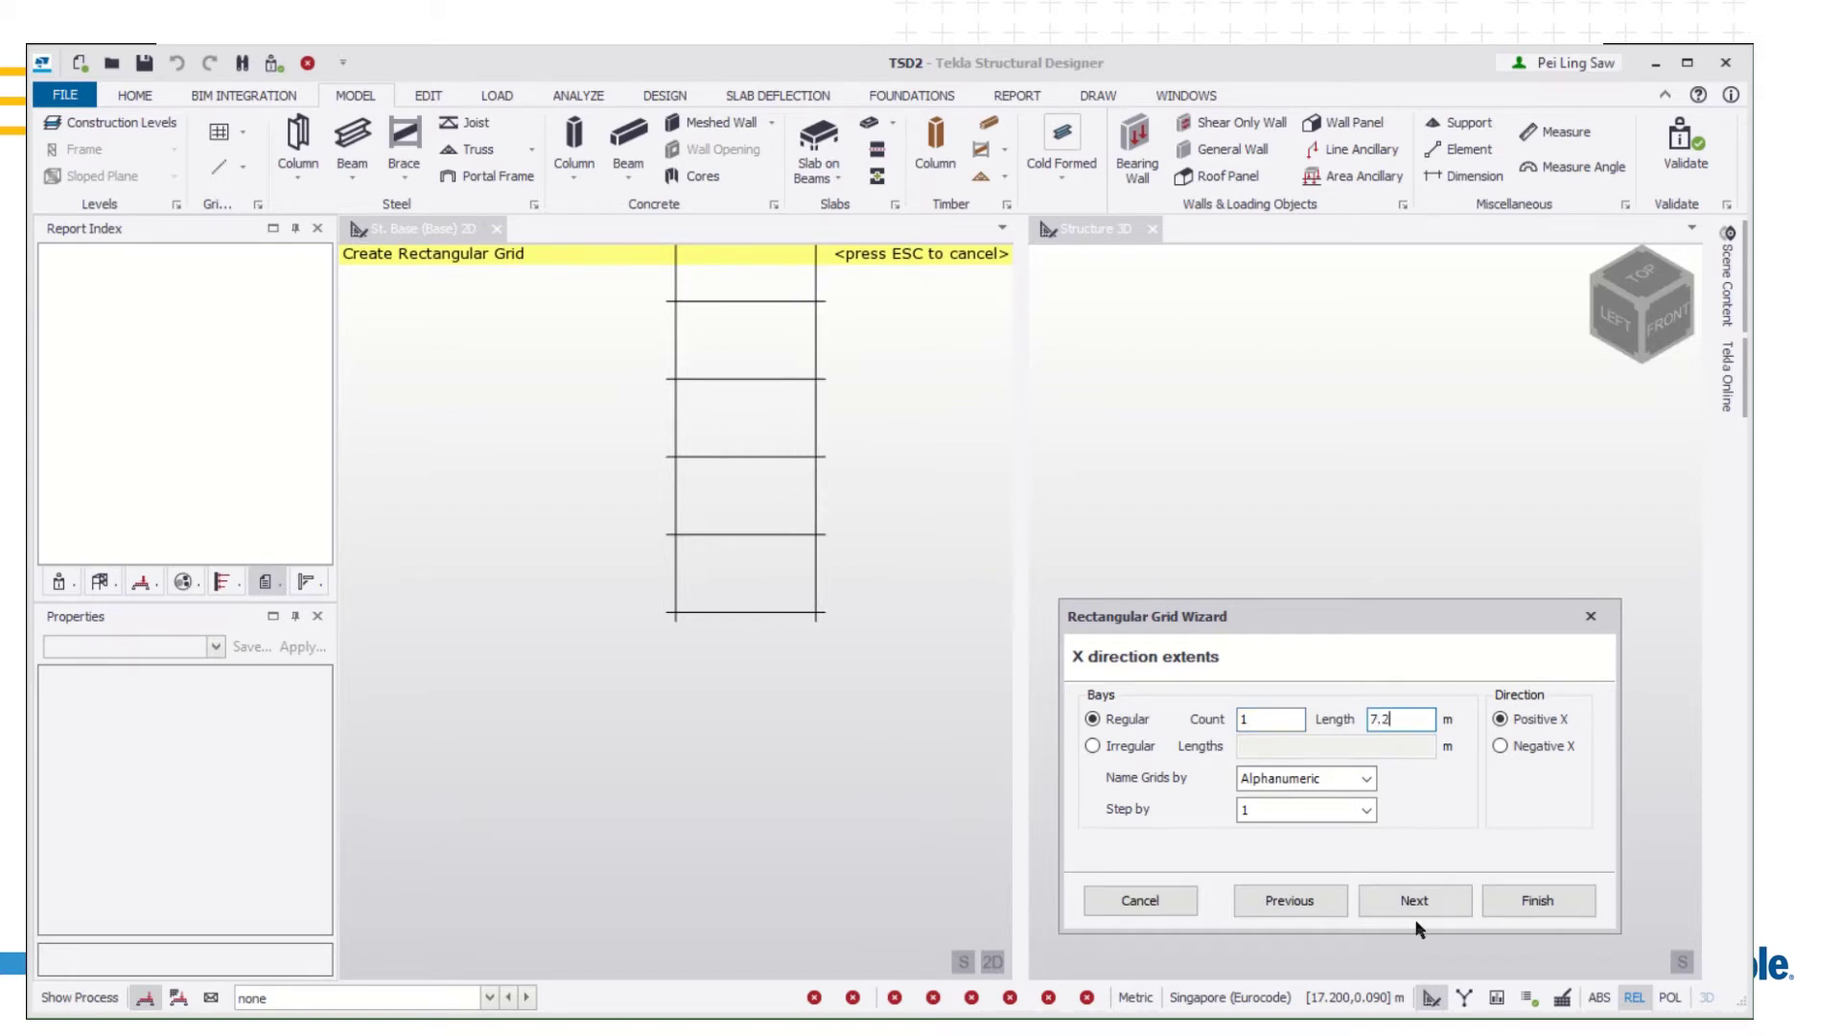
left_click(1414, 901)
double_click(1250, 719)
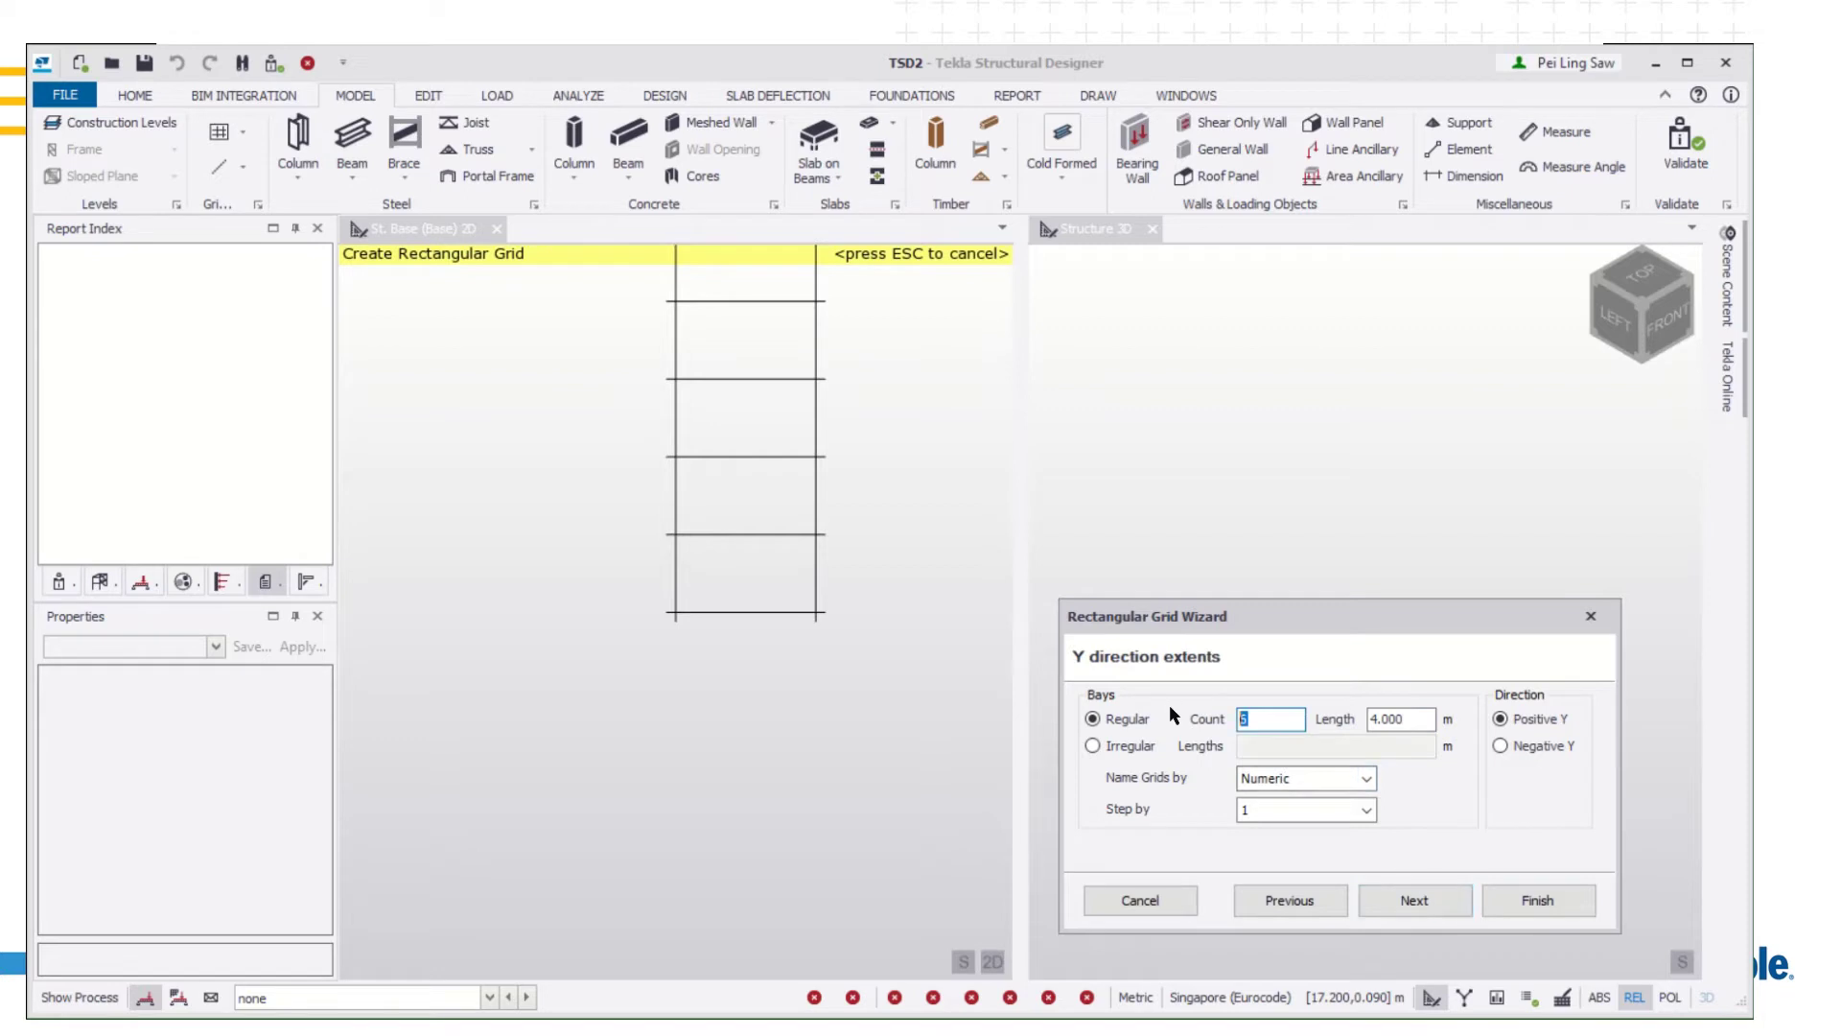
type("1")
key("Tab")
type("6")
left_click(1446, 903)
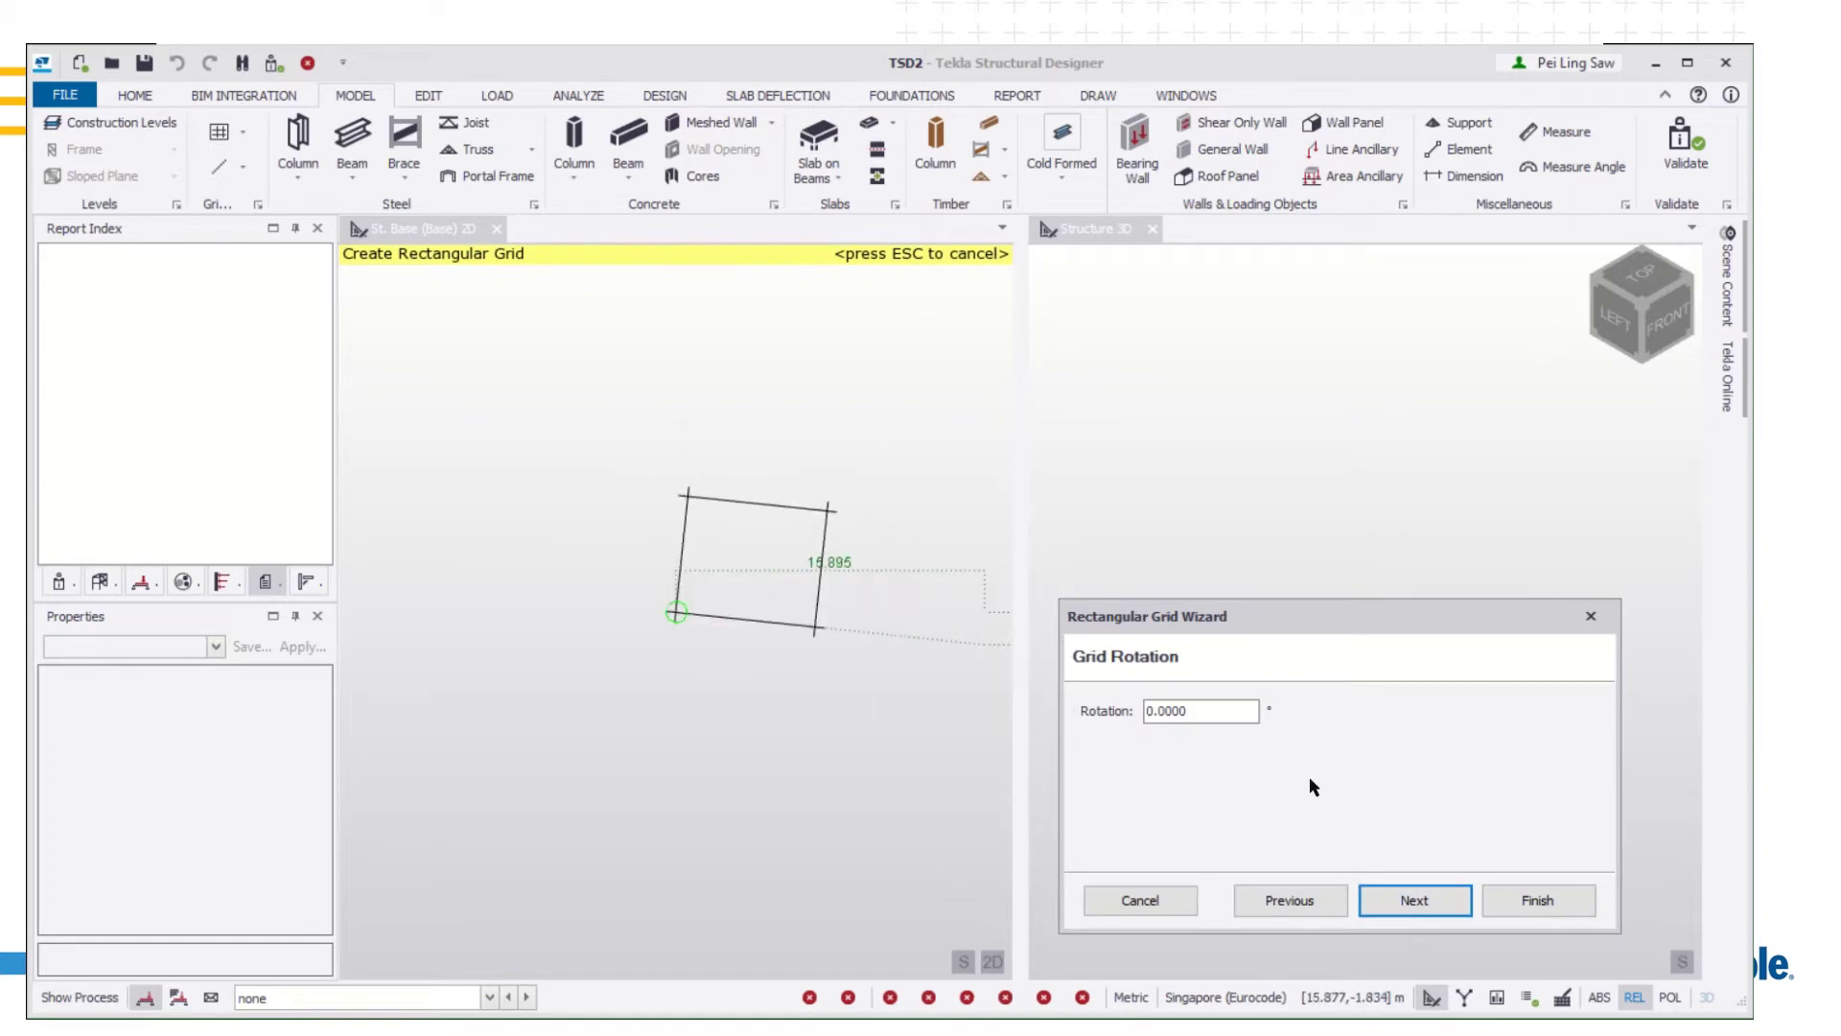
left_click(1413, 901)
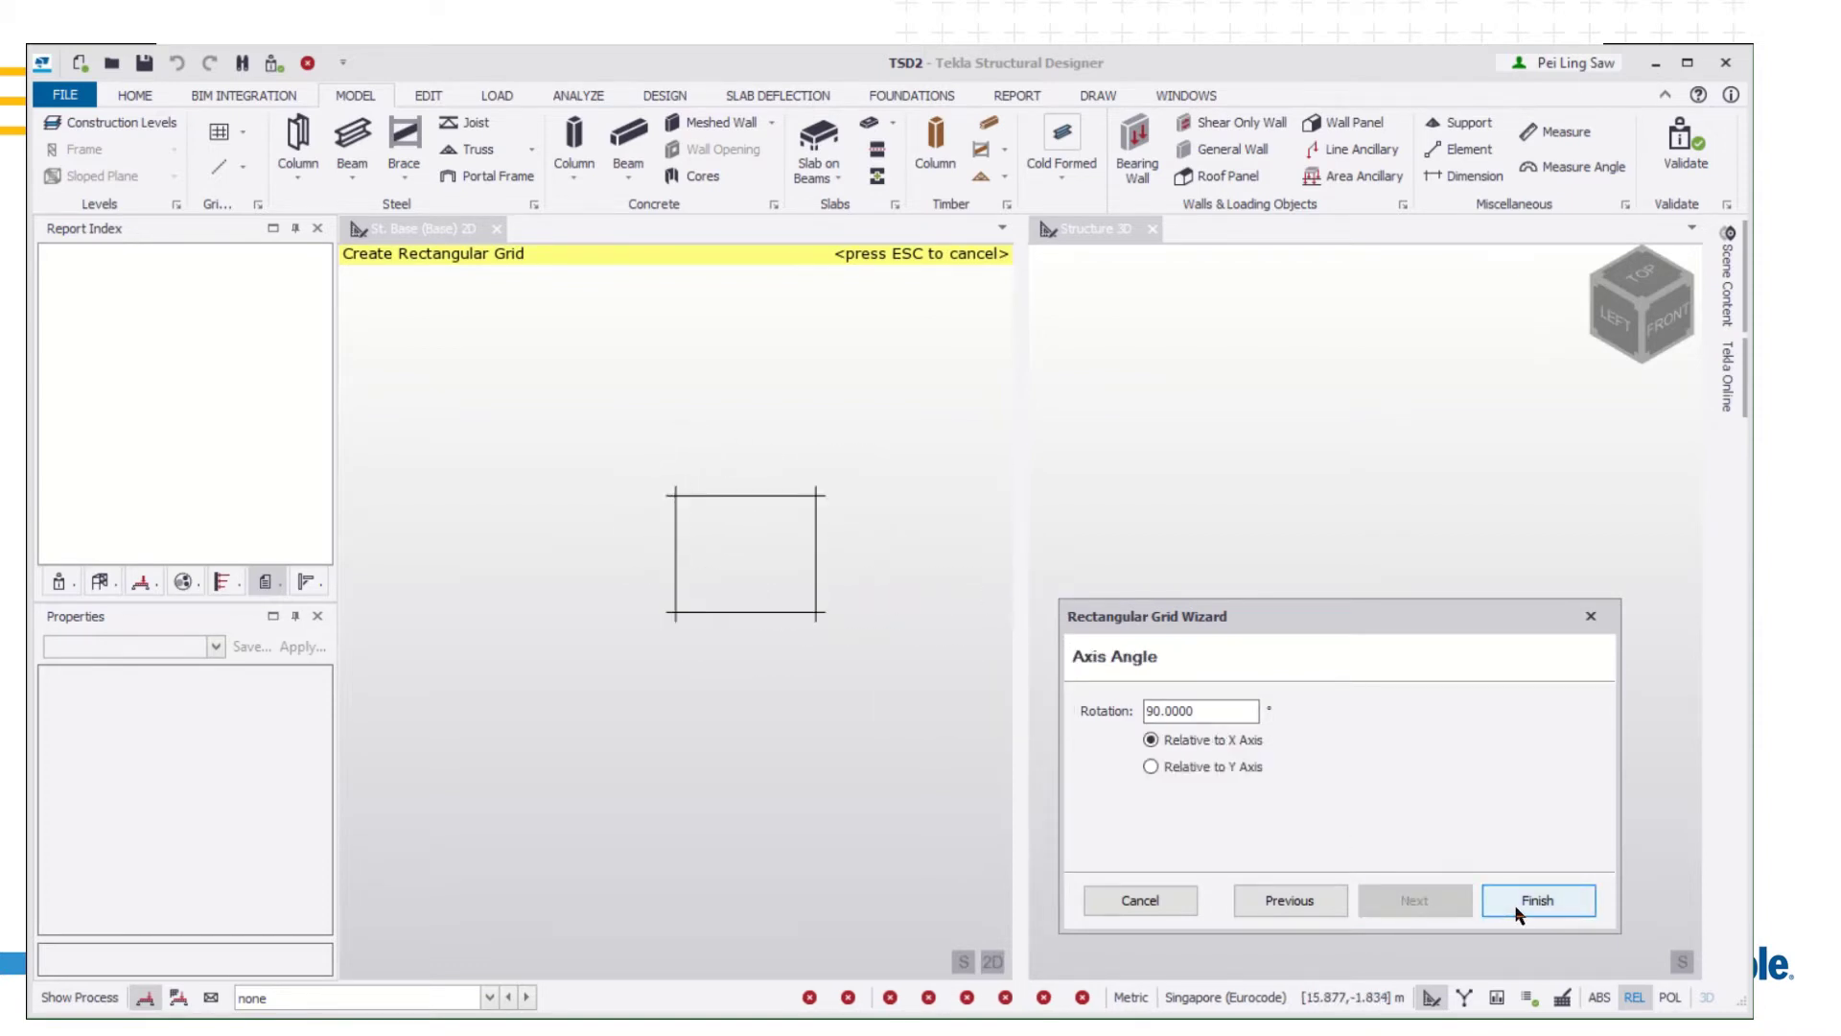
left_click(660, 655)
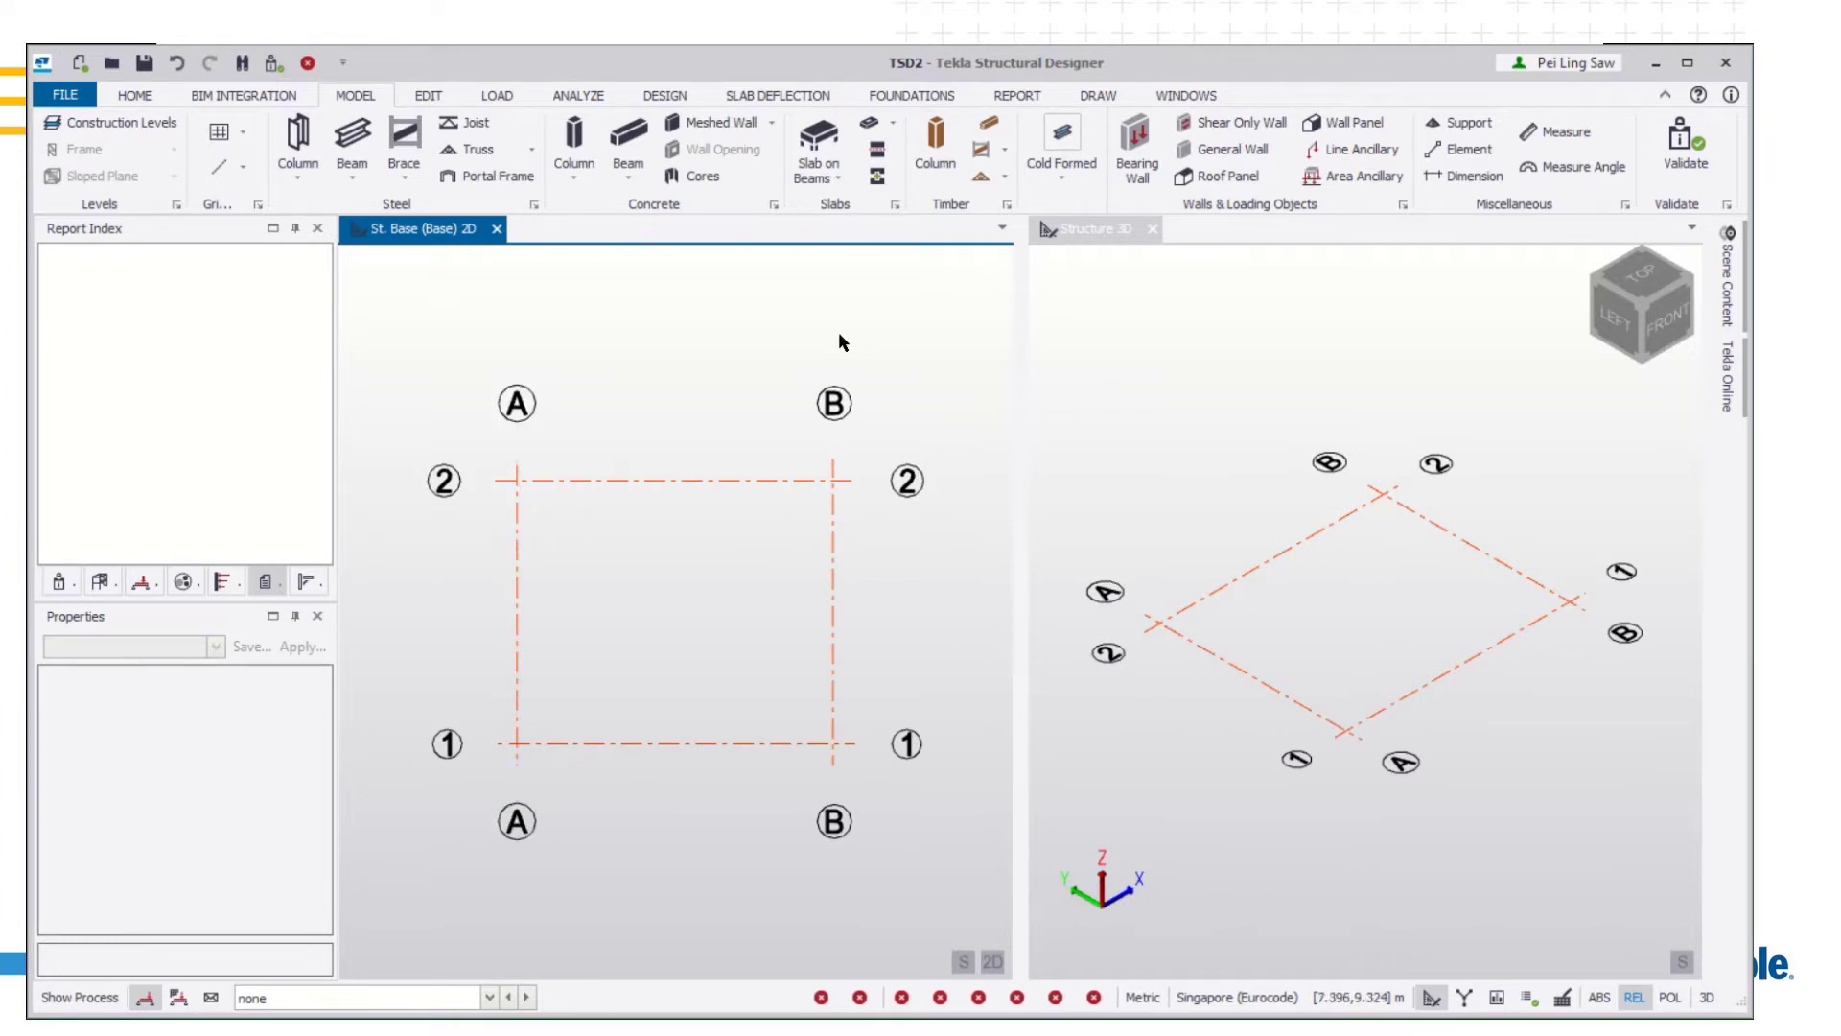
Enter free points (10,0), (10,6), (17.2,0) and (17.2,6) in the Free Points table
left_click(427, 96)
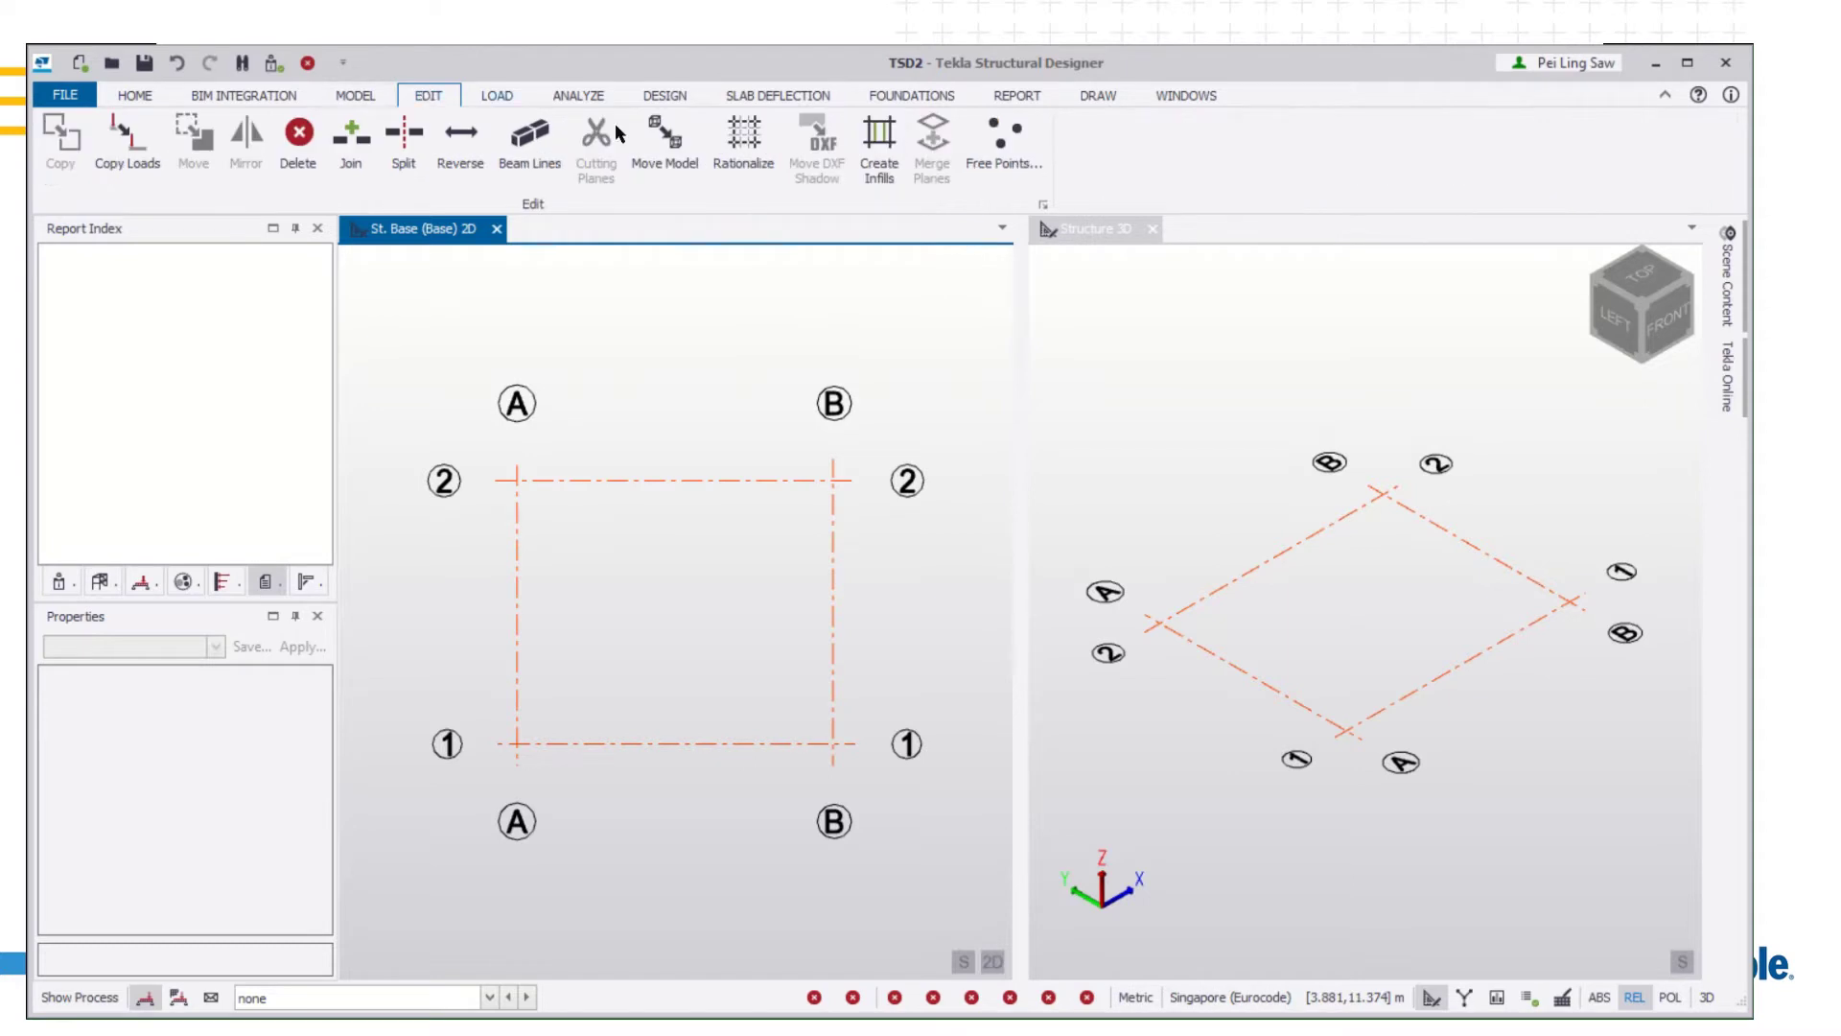
left_click(1005, 141)
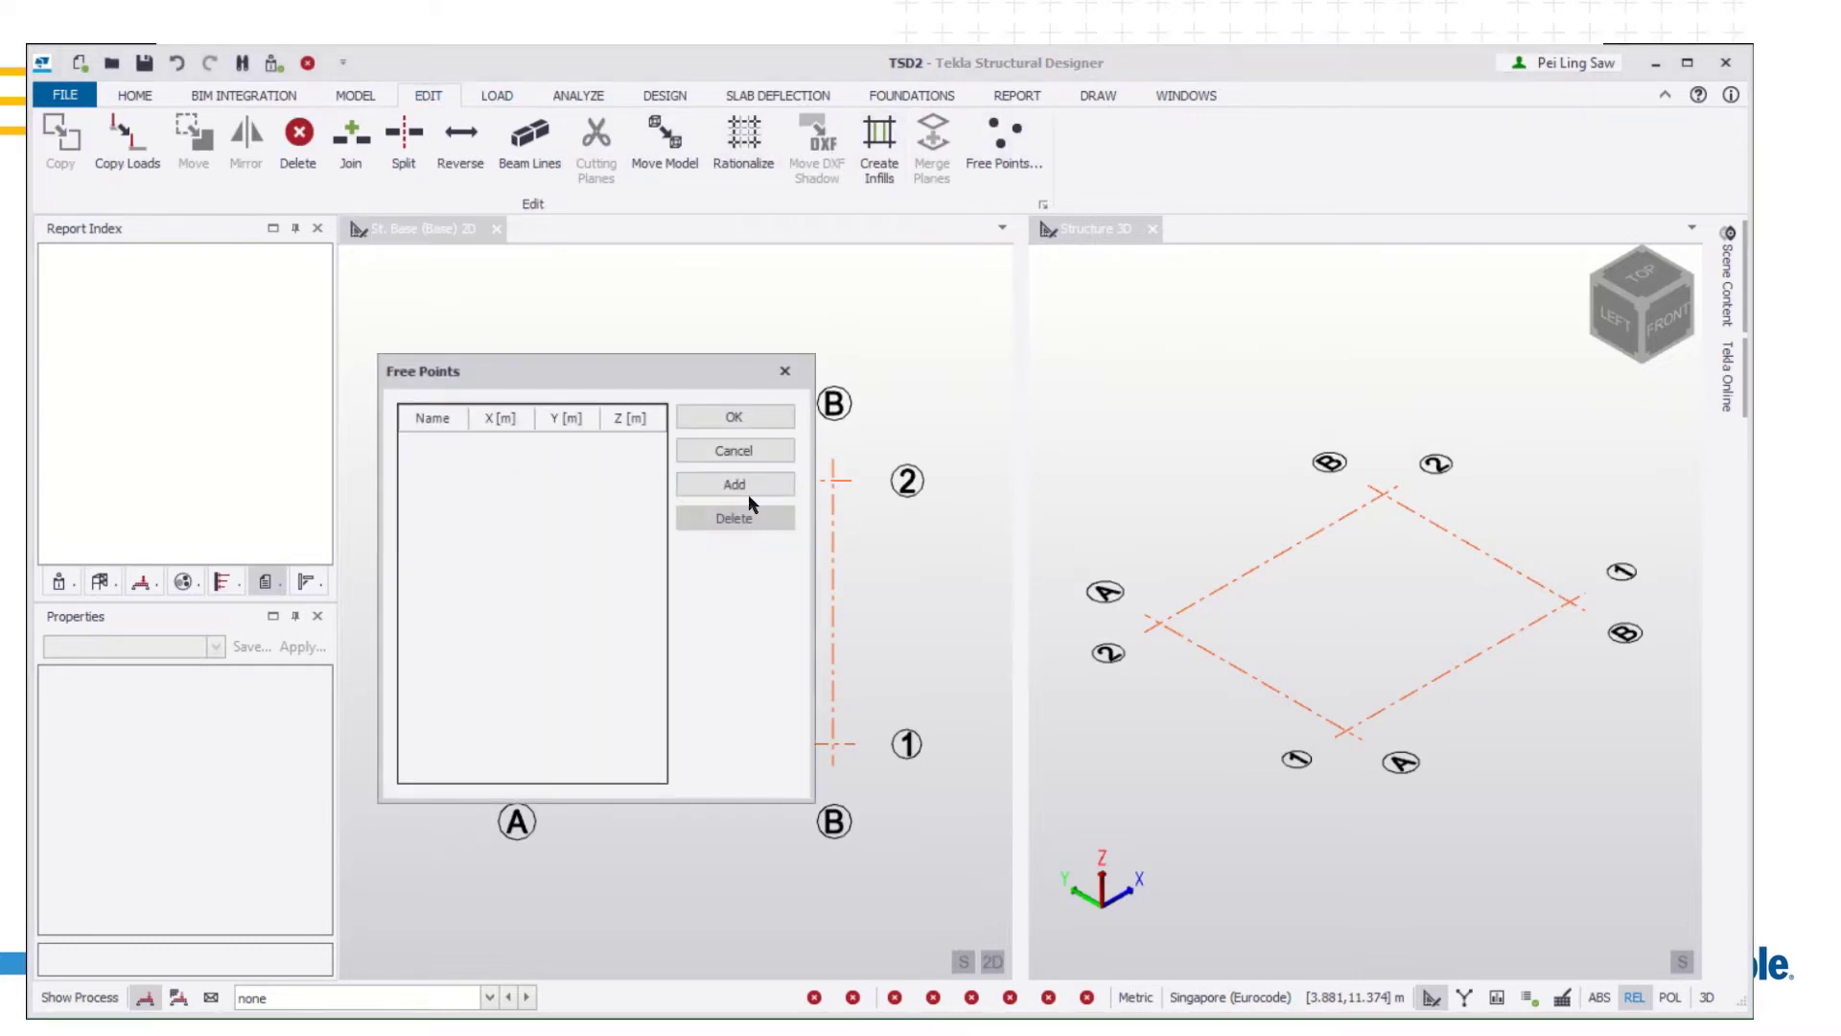
left_click(742, 494)
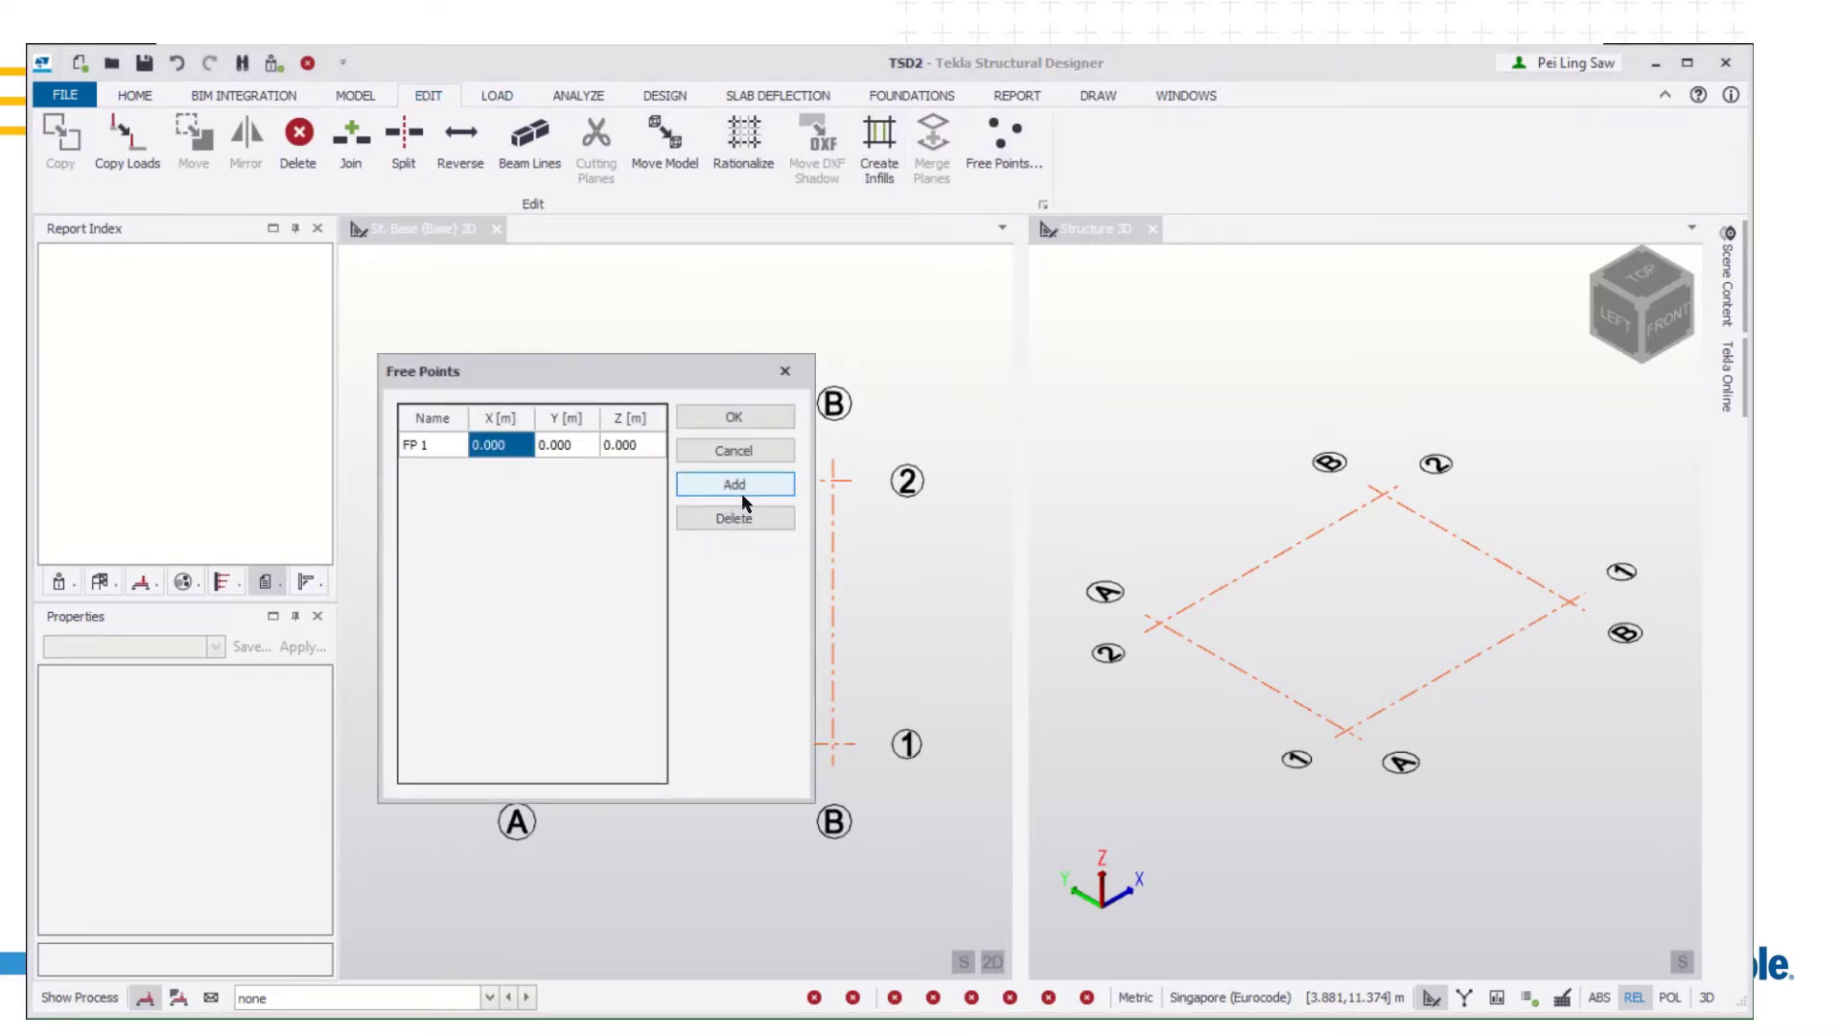
left_click(491, 458)
type("10")
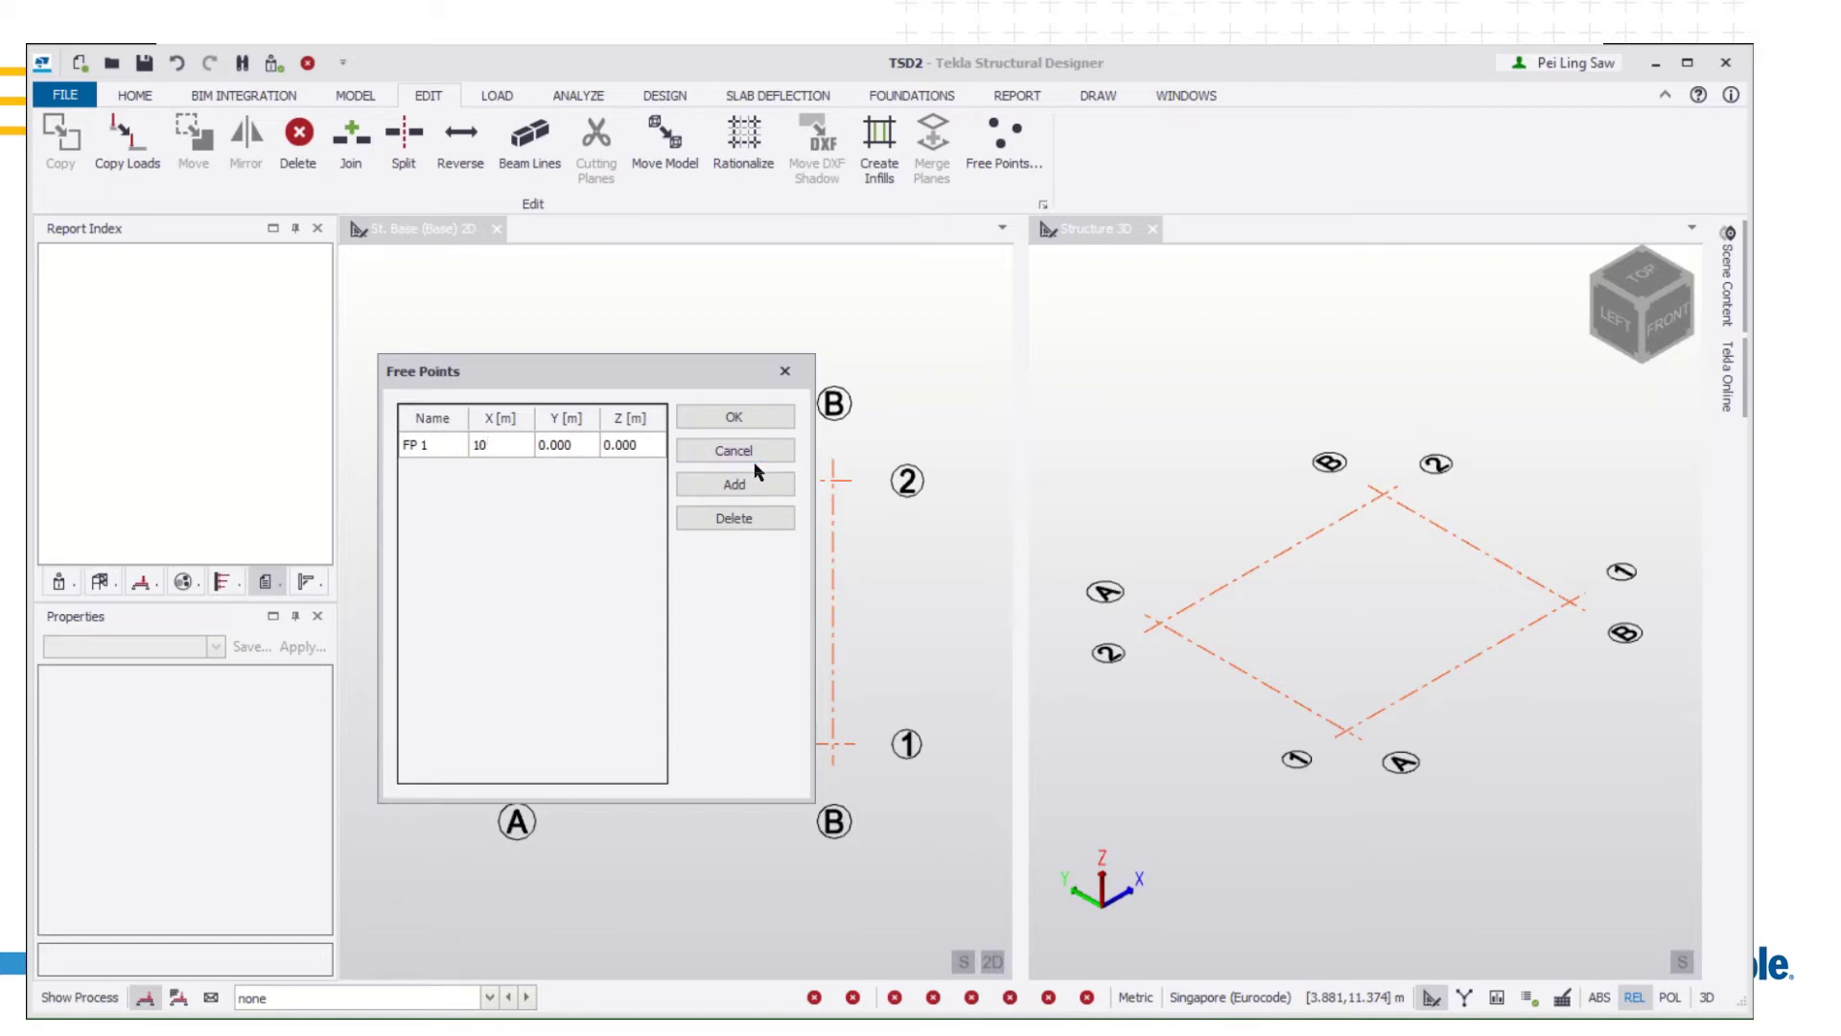
left_click(741, 488)
left_click(491, 474)
type("10")
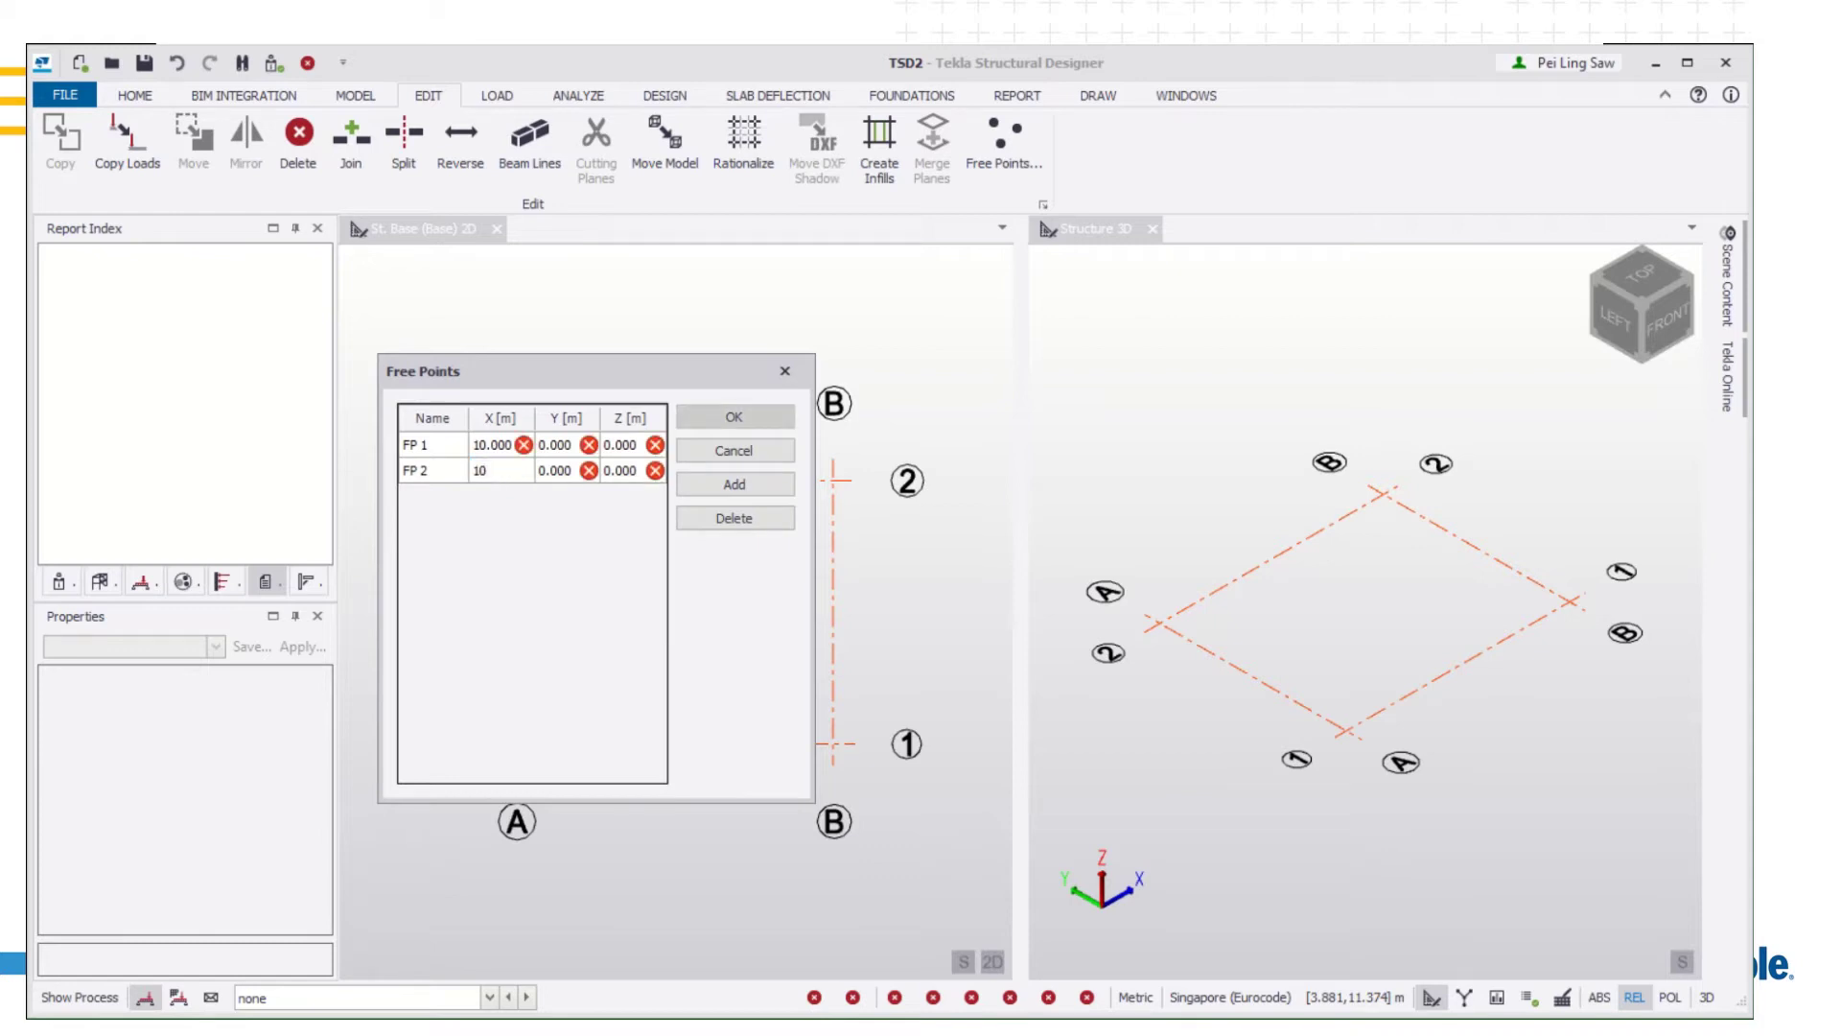
type("6")
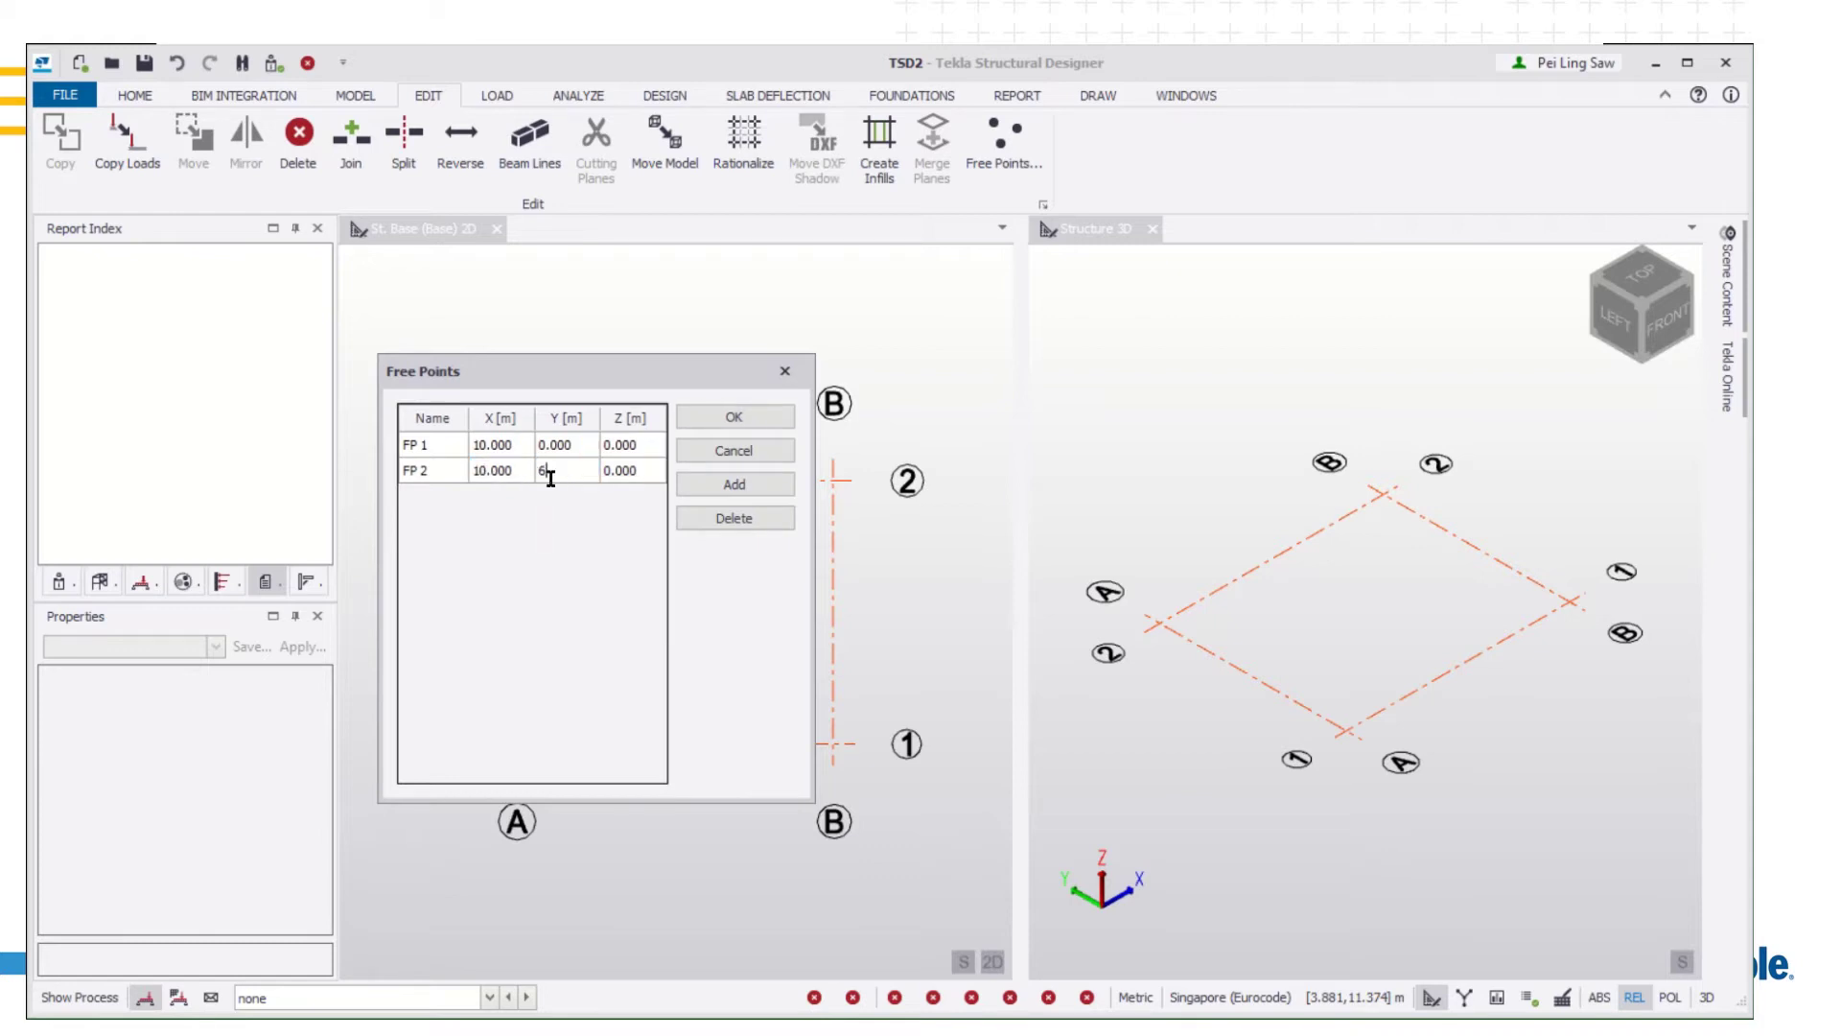
left_click(719, 481)
left_click(494, 503)
type("17.2")
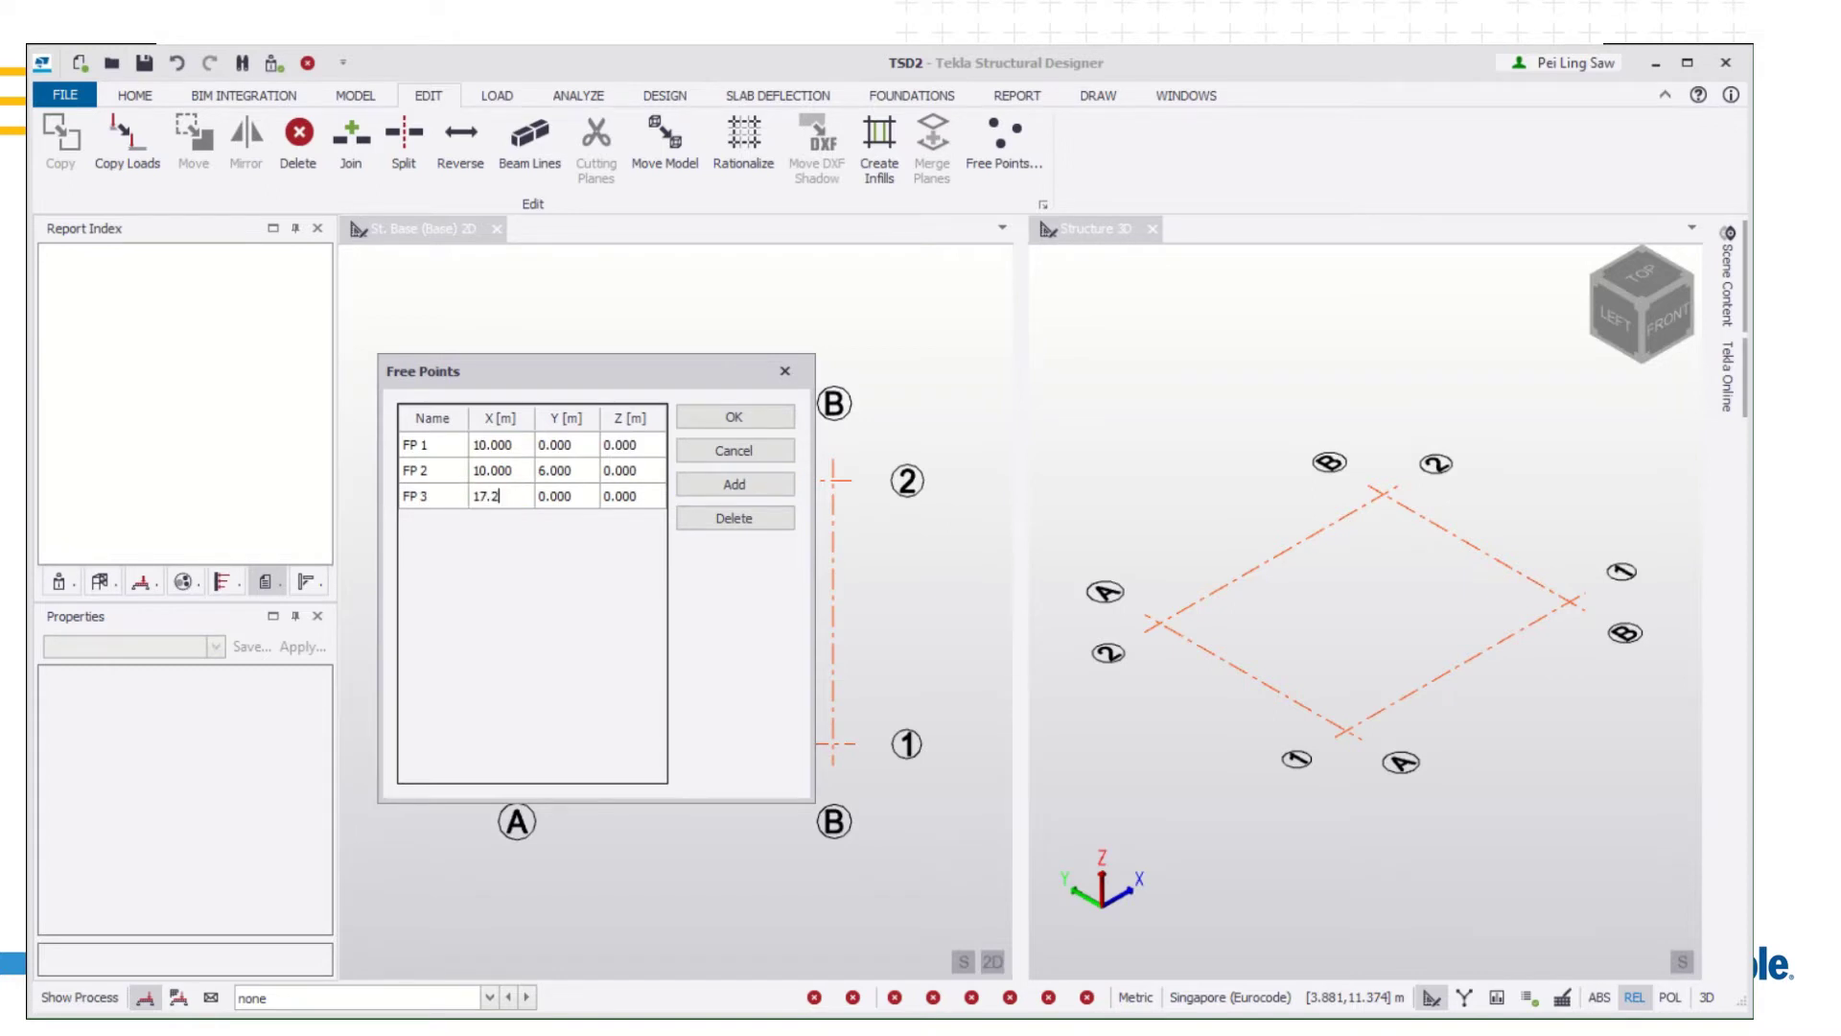
left_click(691, 484)
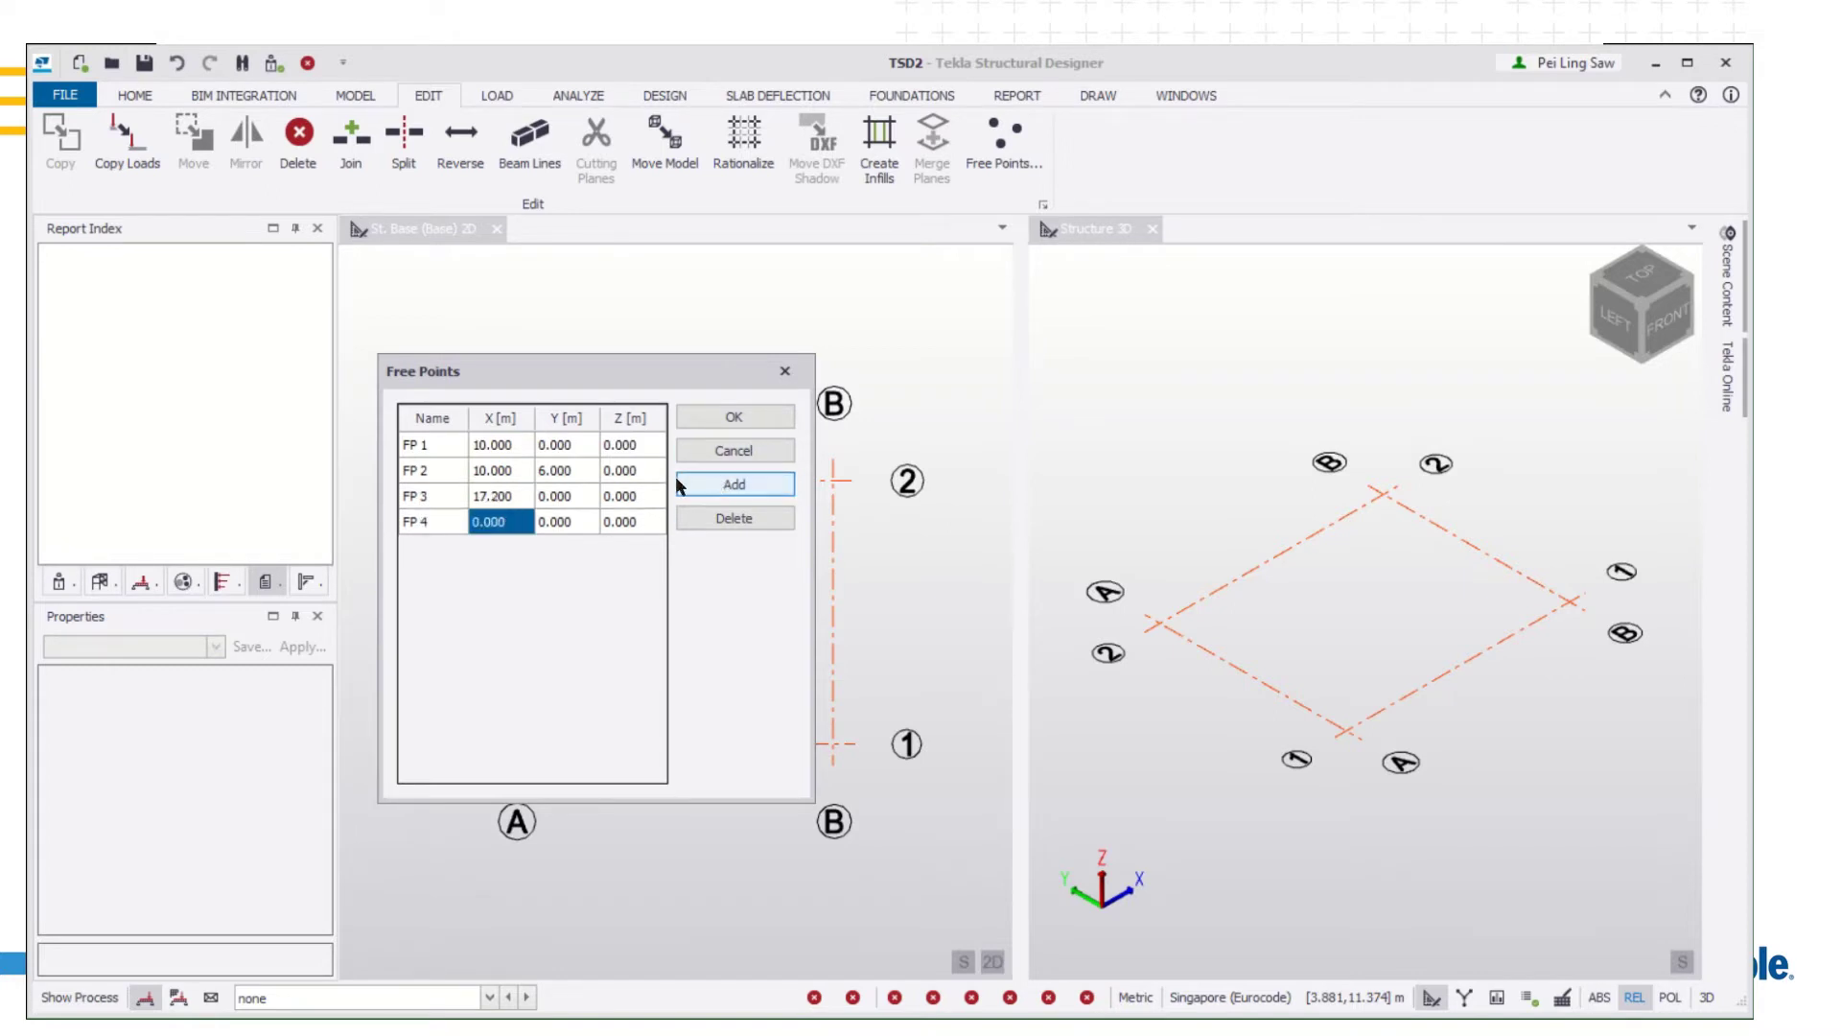
left_click(518, 525)
type("17.2")
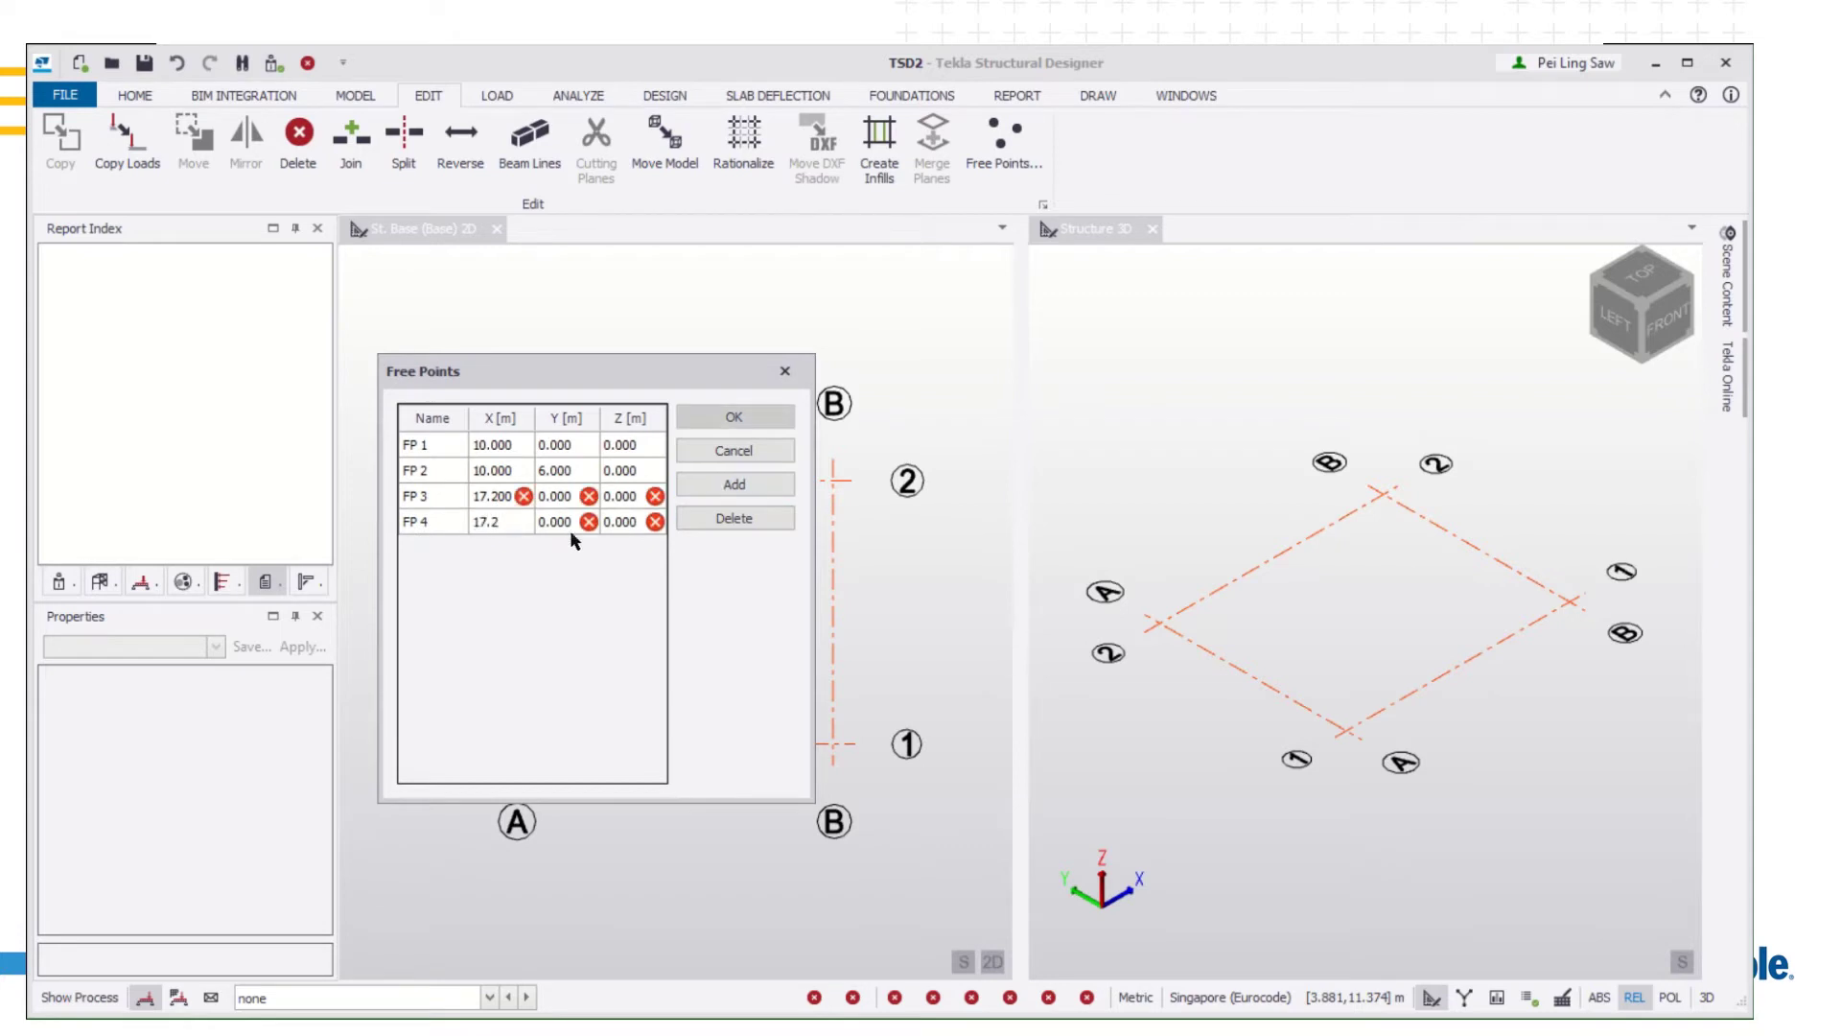
left_click(569, 526)
type("6")
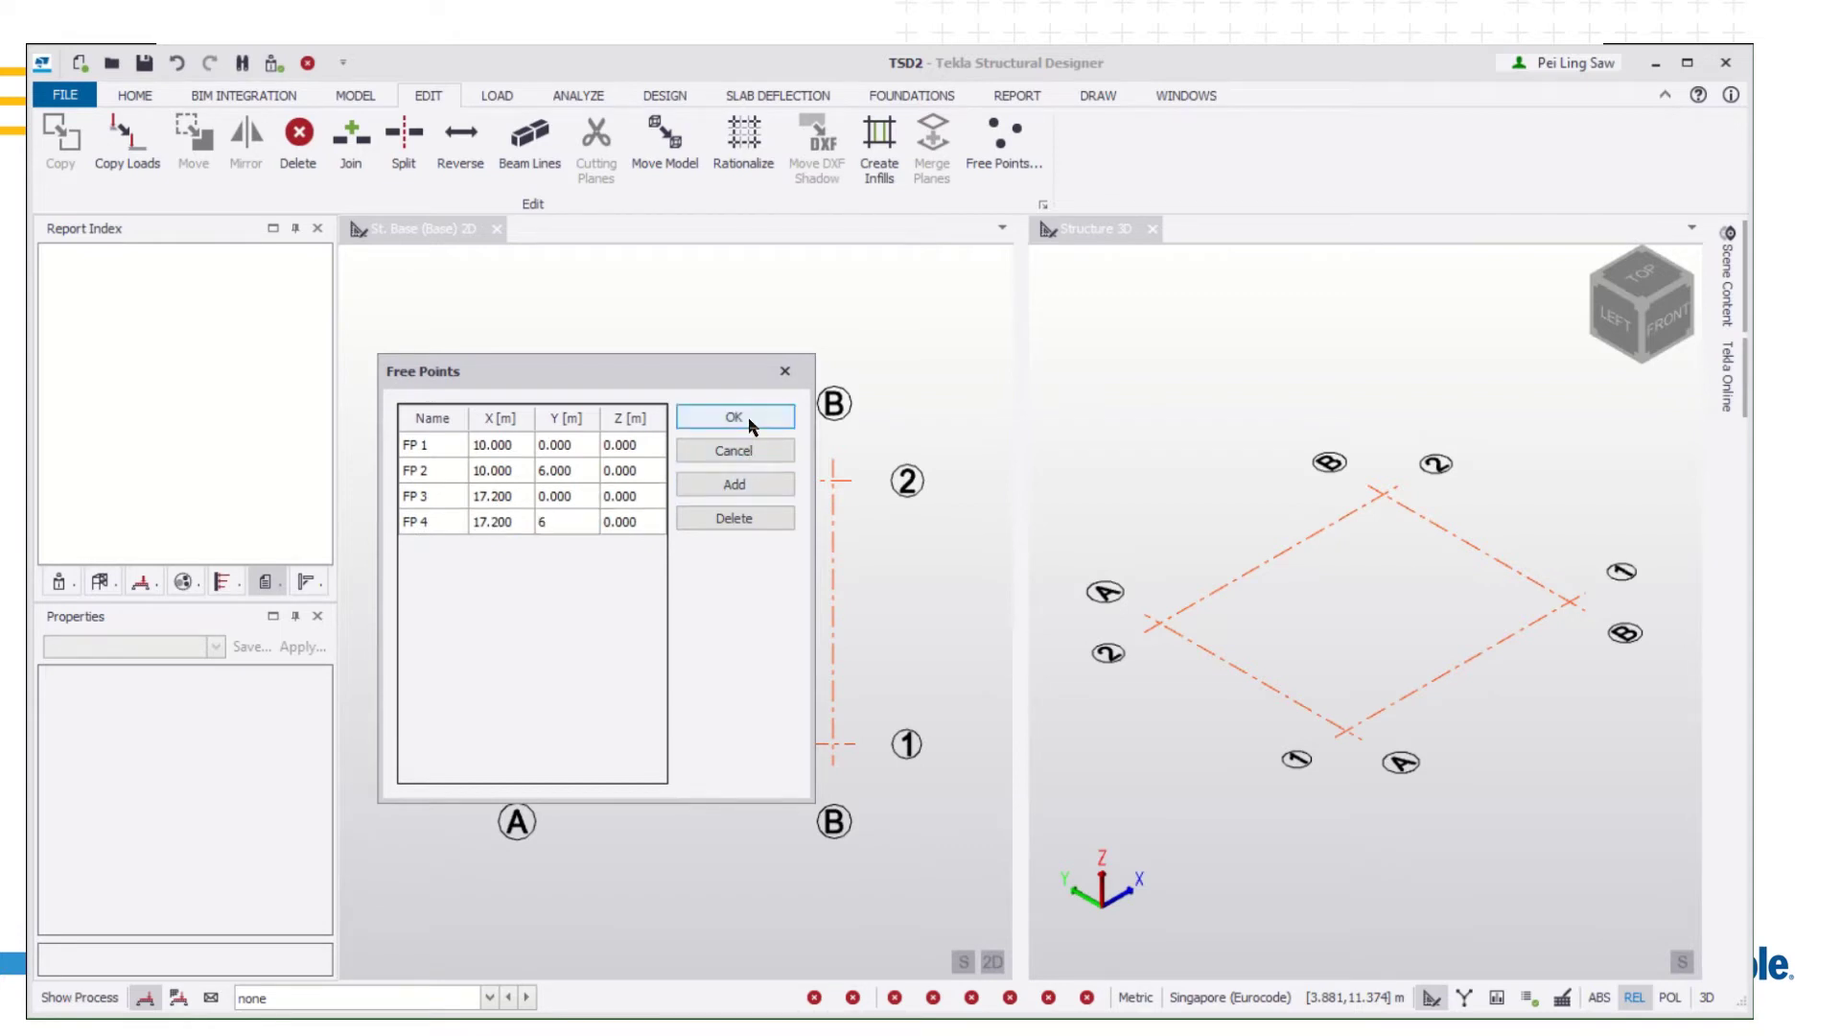
left_click(748, 421)
scroll(755, 461, "down", 1)
scroll(806, 519, "down", 1)
scroll(820, 548, "down", 1)
scroll(778, 576, "down", 1)
scroll(1324, 640, "down", 1)
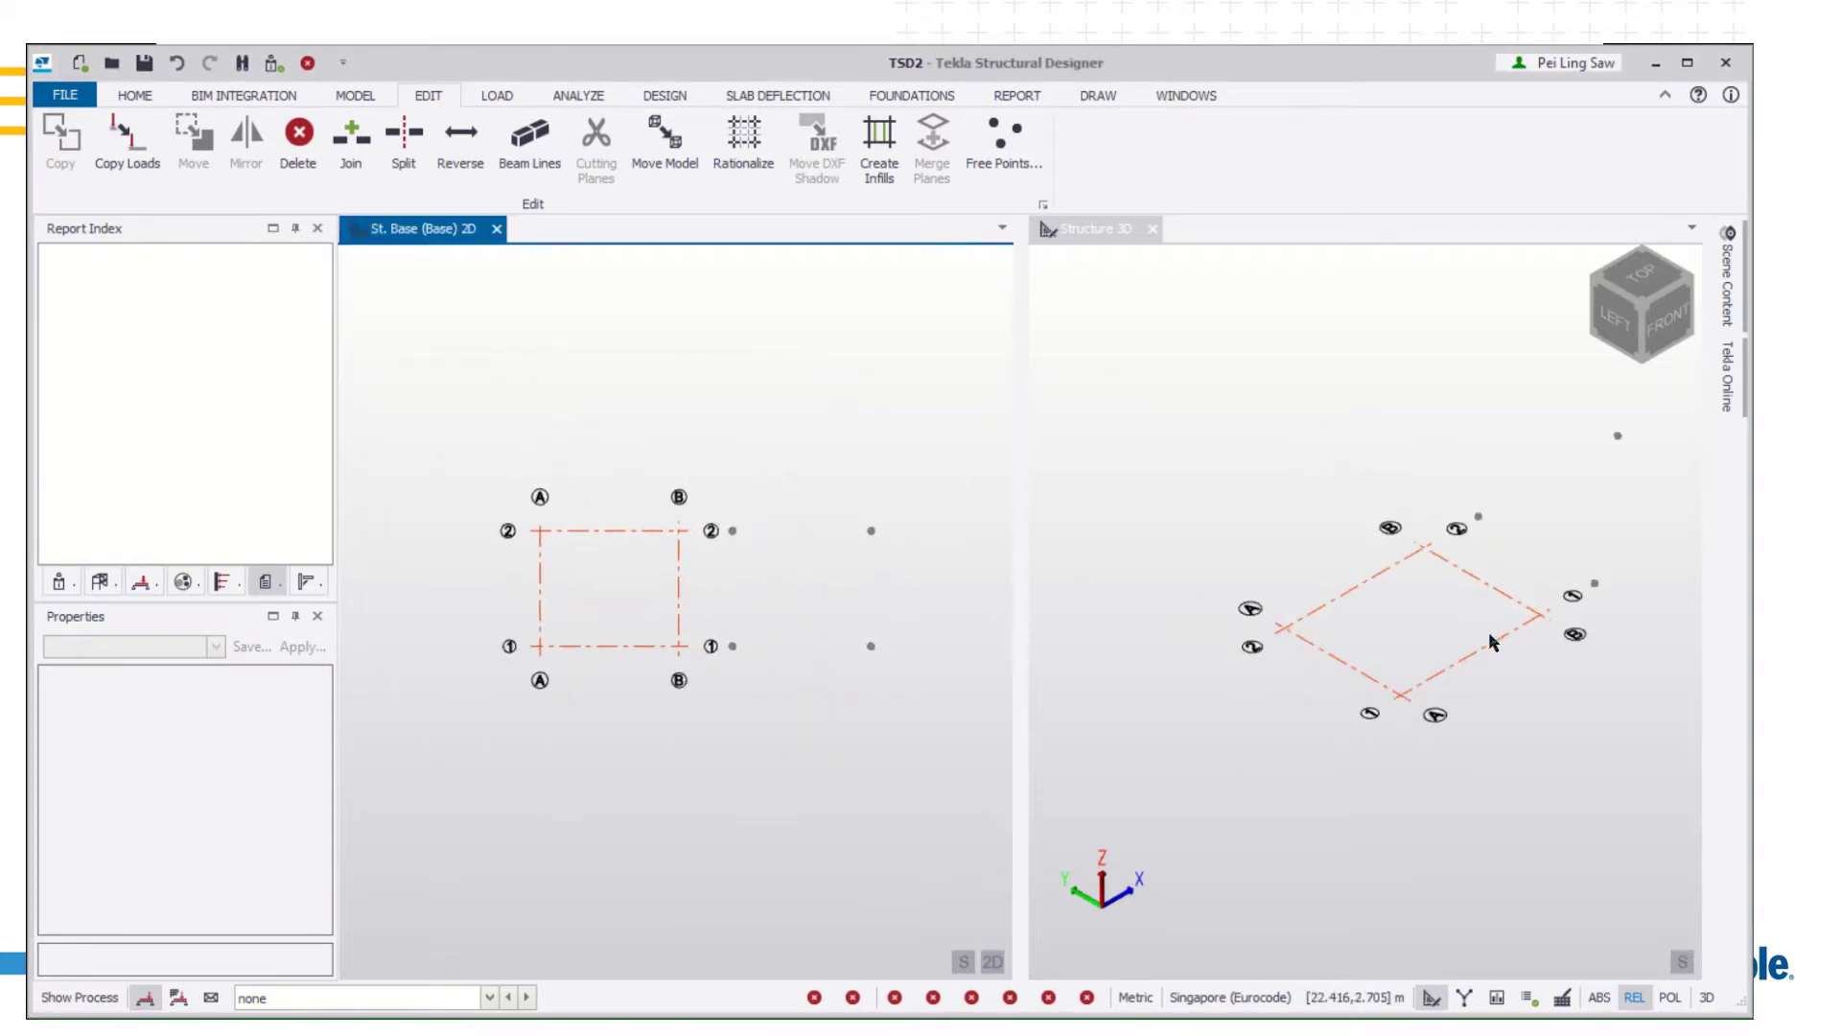
scroll(1324, 640, "down", 1)
scroll(1320, 643, "down", 1)
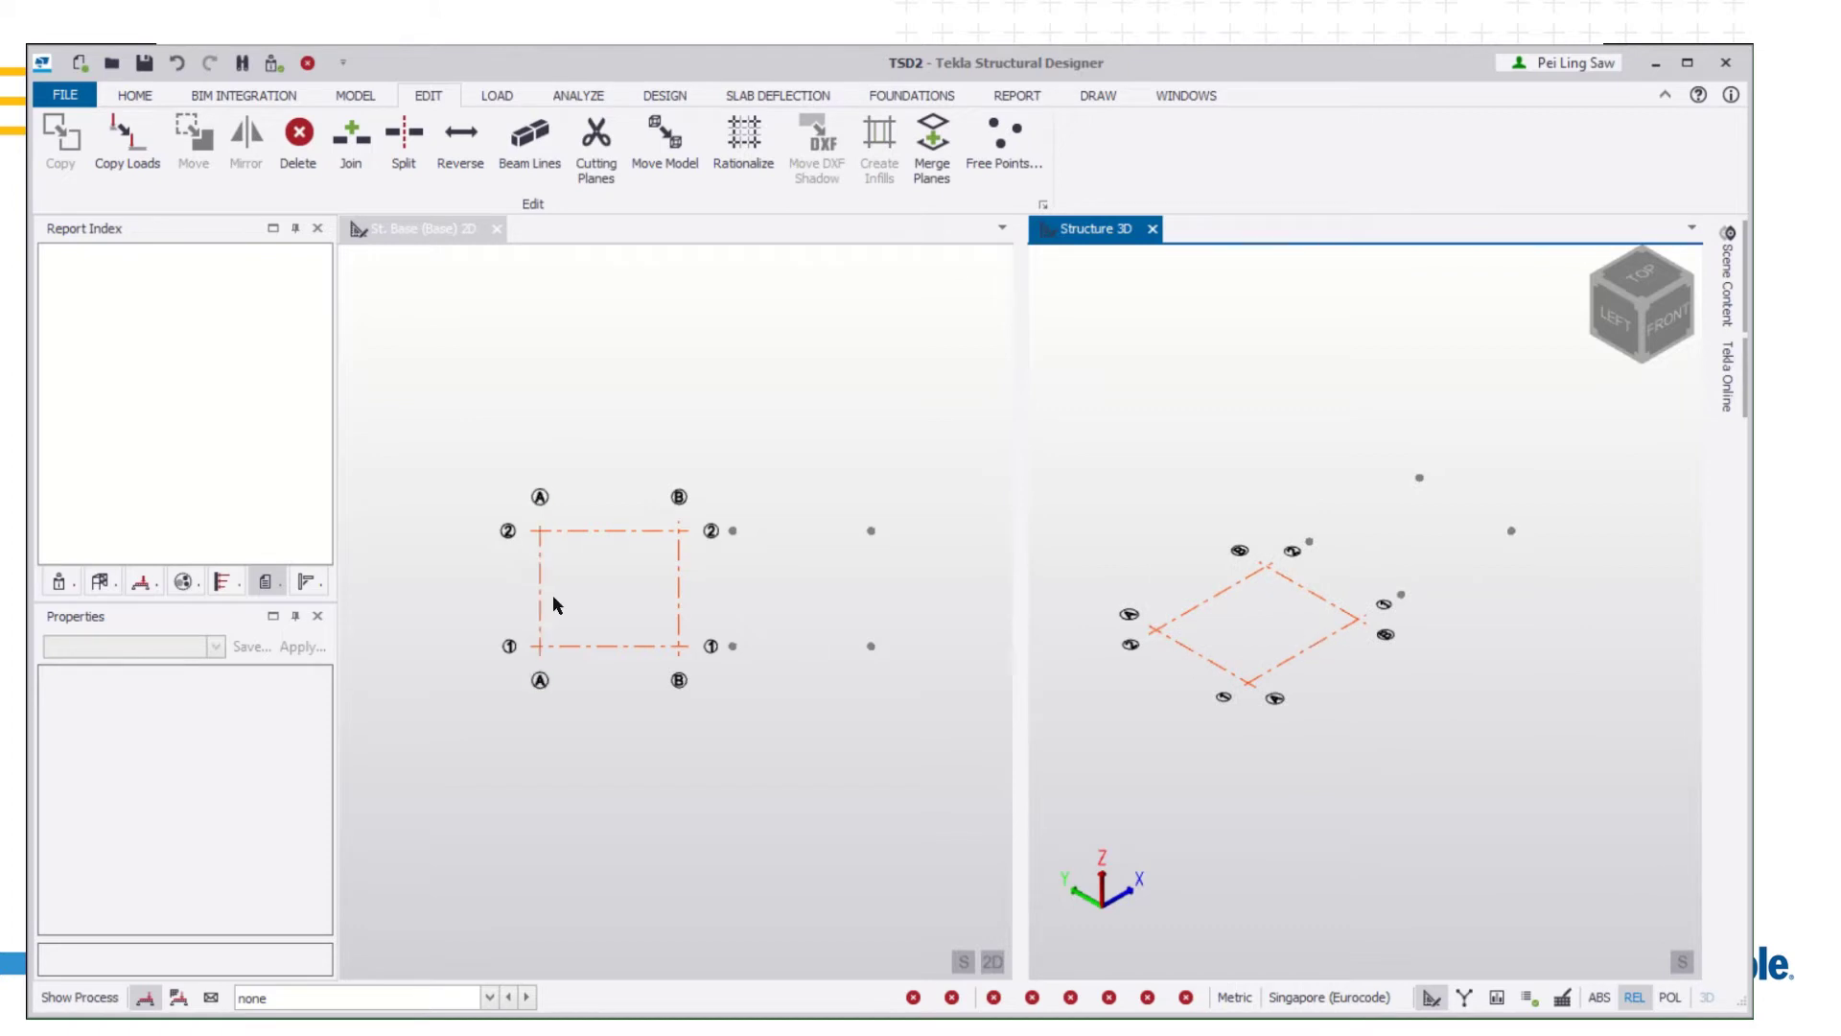
scroll(734, 613, "up", 1)
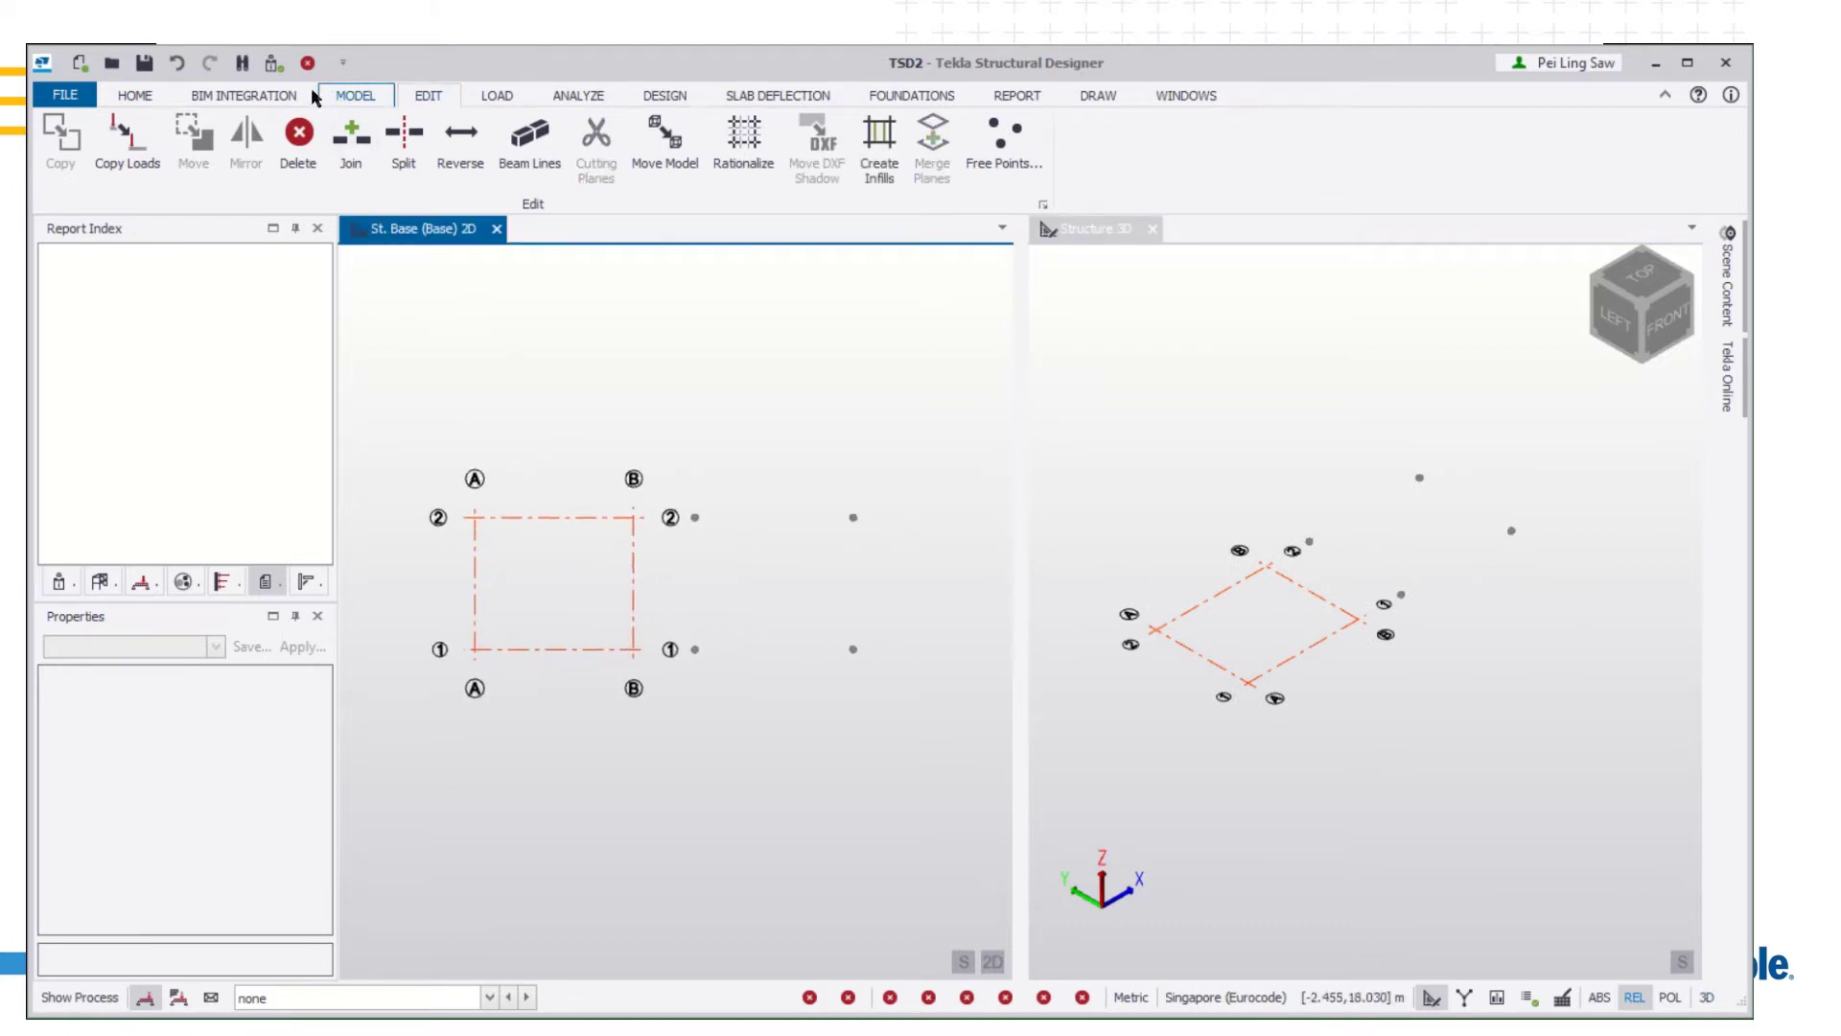
Start the Support tool and set both Mx and My to Free
left_click(359, 98)
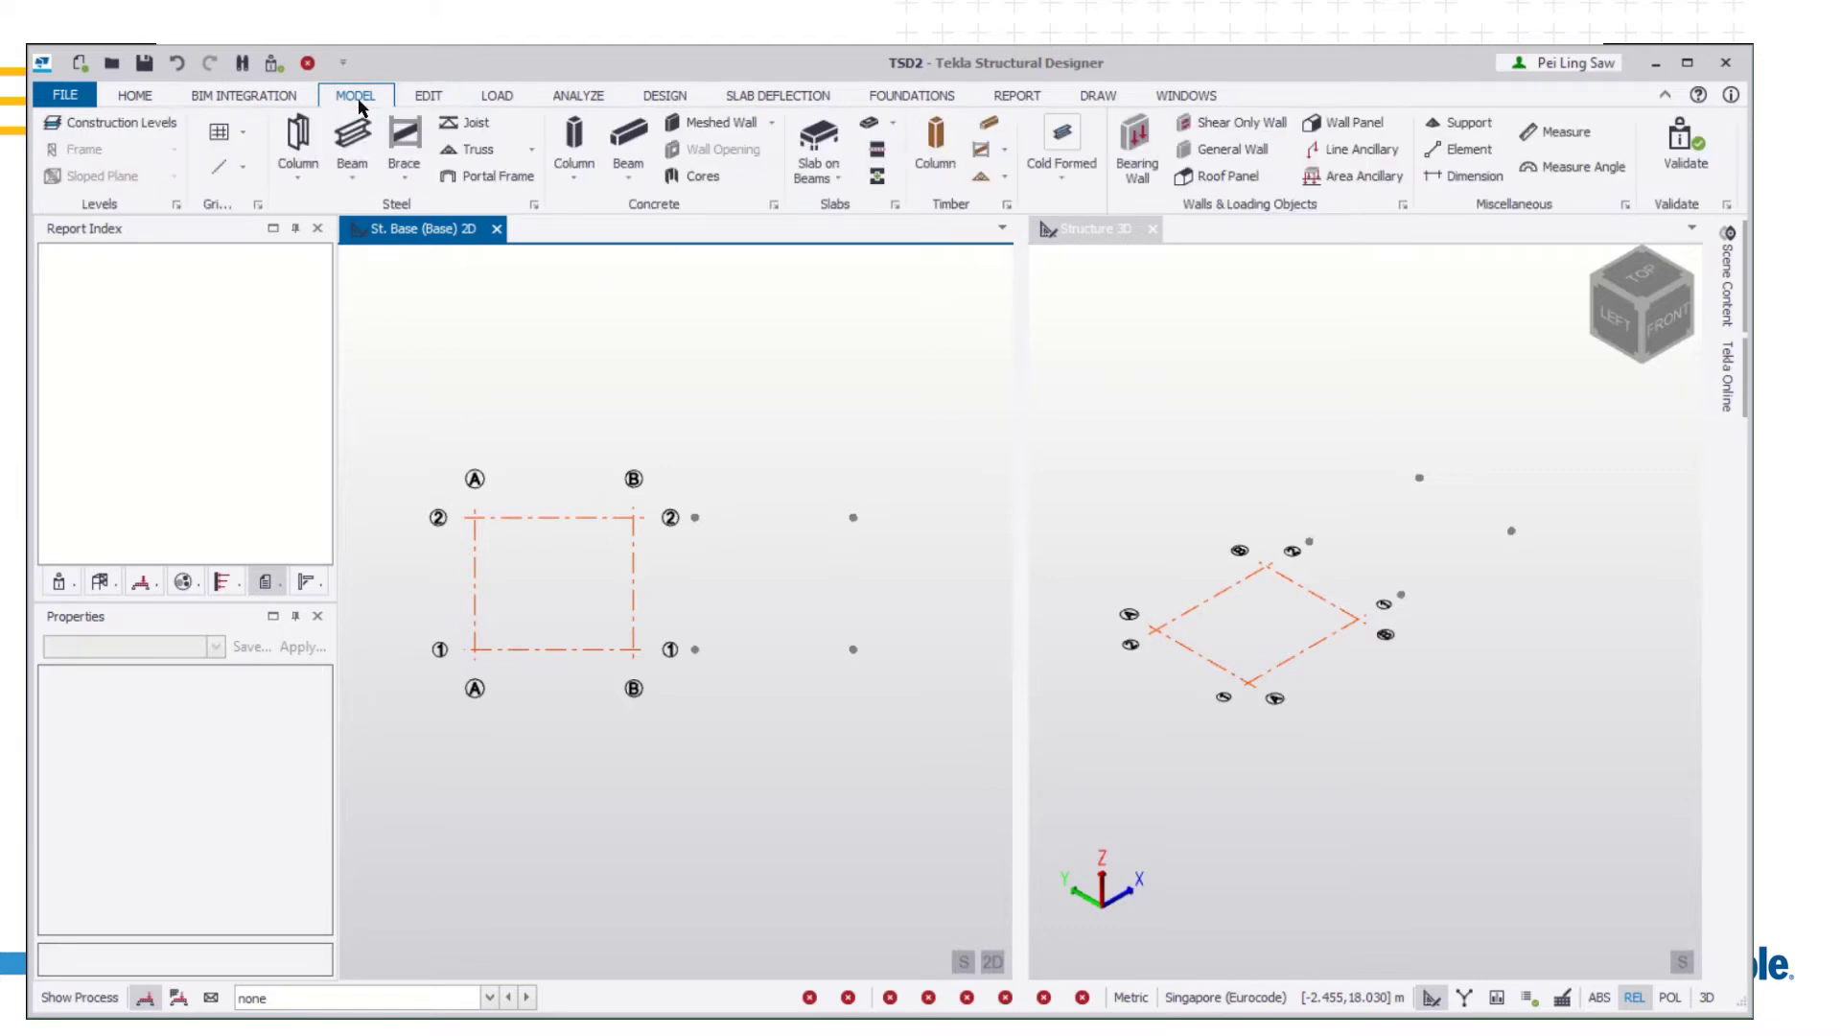
left_click(1470, 125)
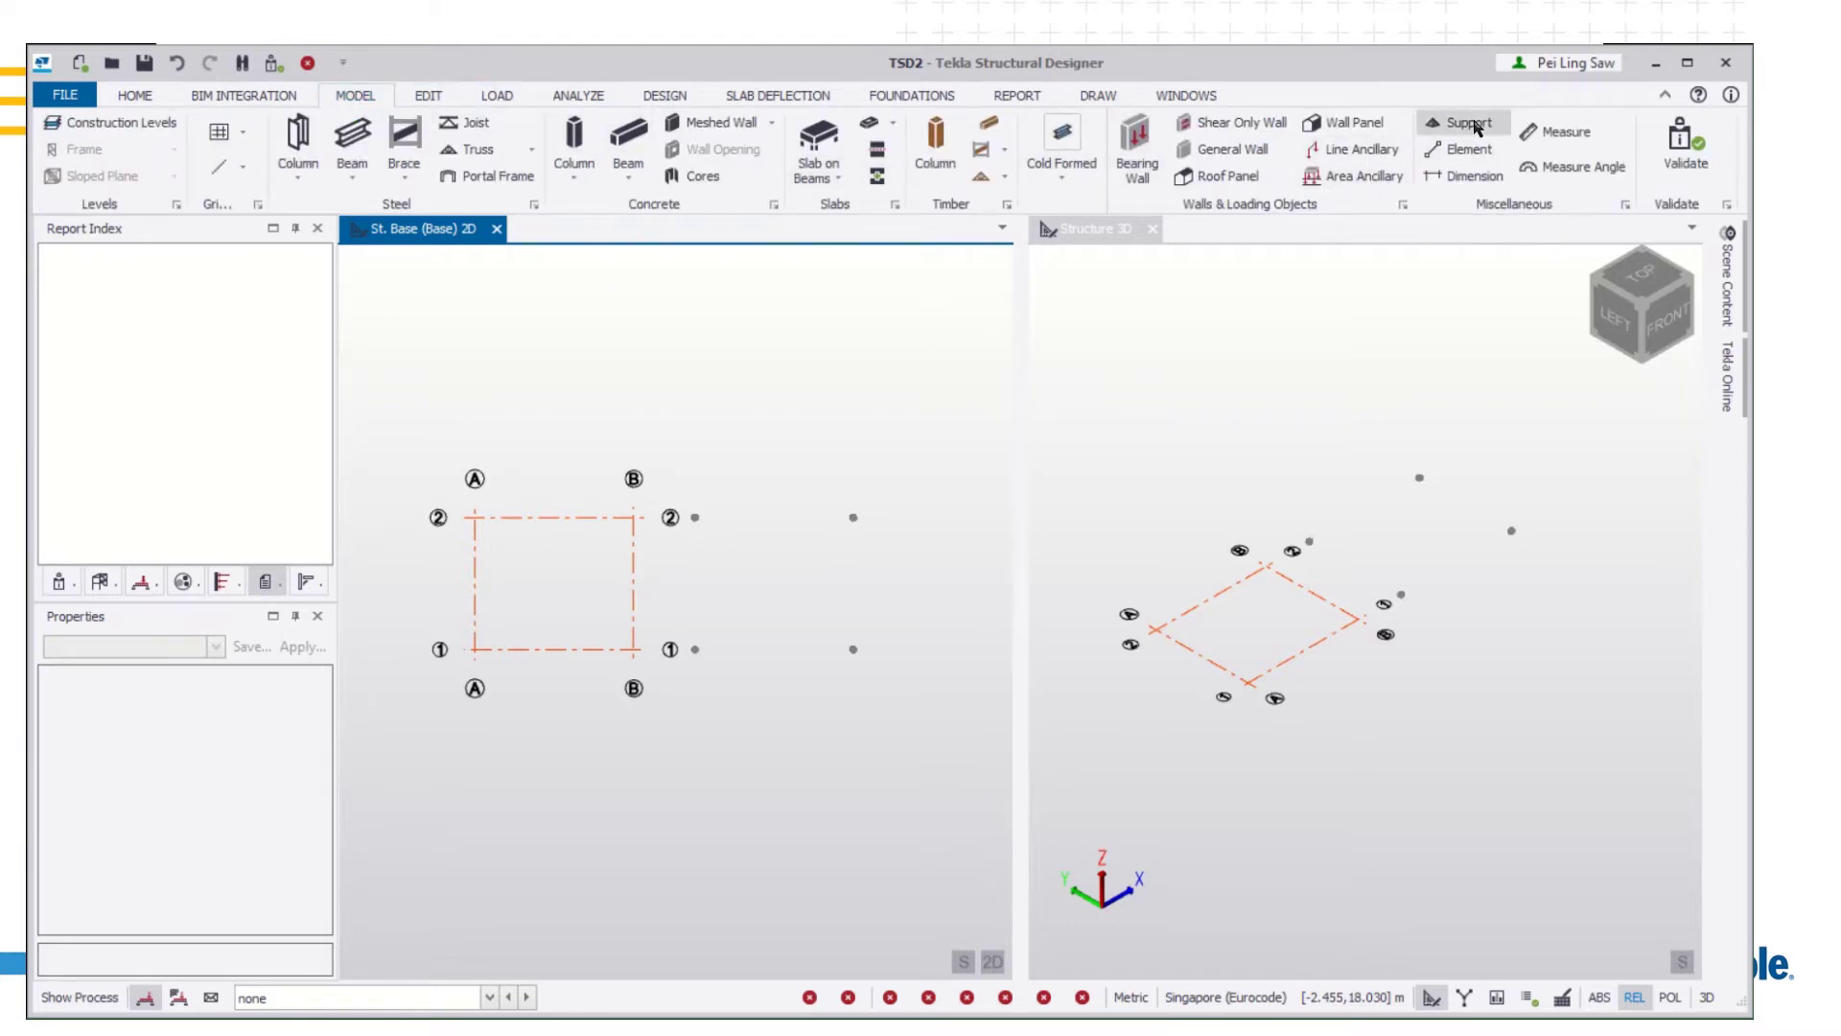
left_click(244, 779)
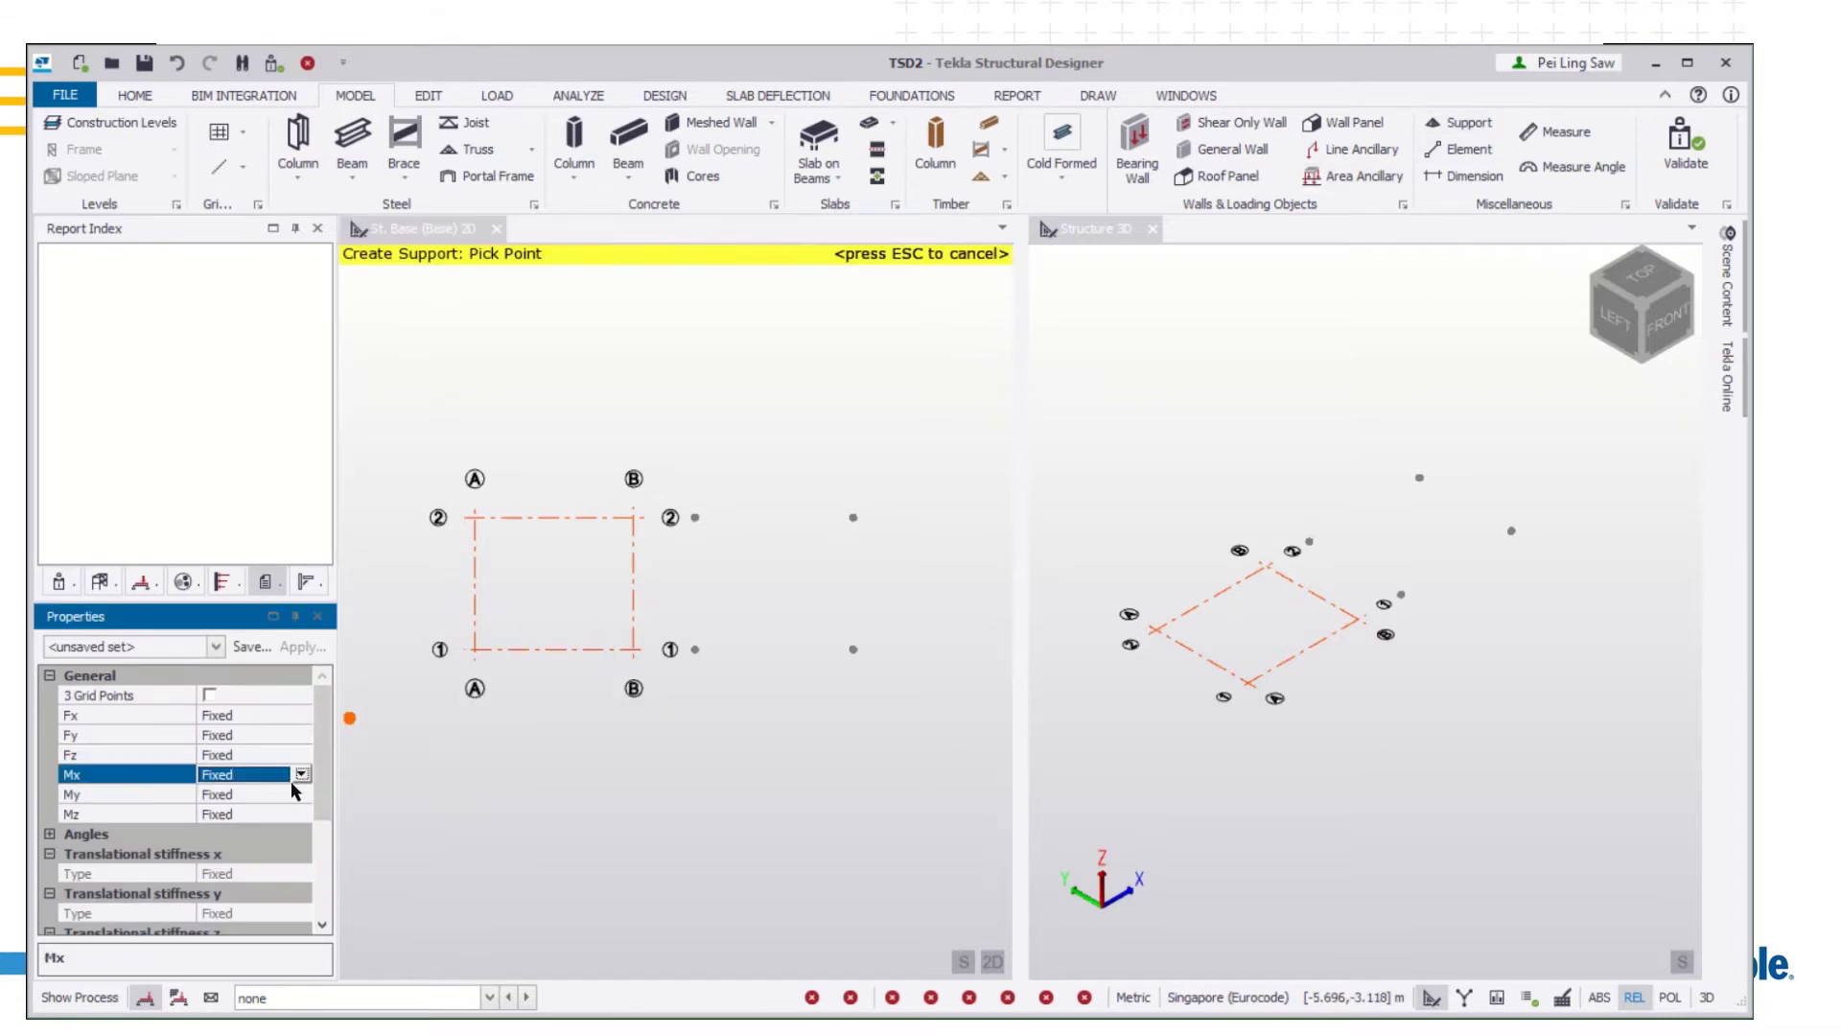
left_click(301, 774)
left_click(232, 821)
left_click(259, 794)
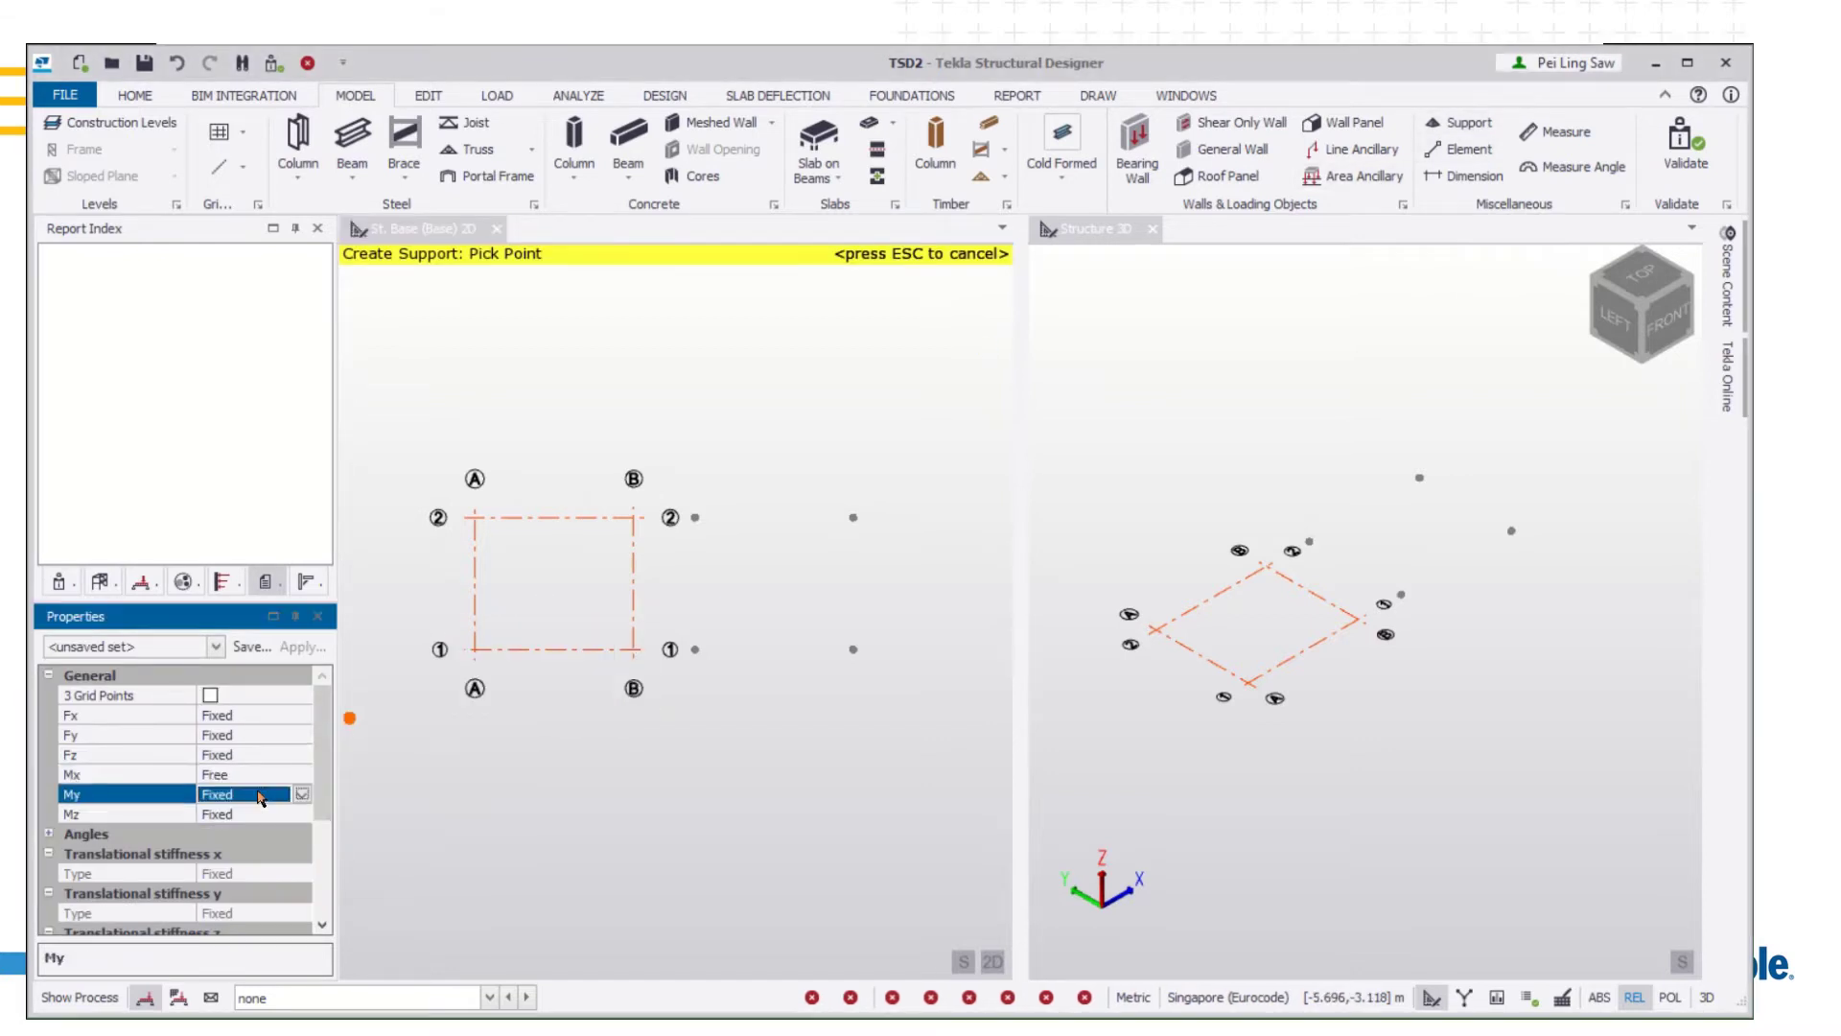
left_click(300, 795)
left_click(219, 836)
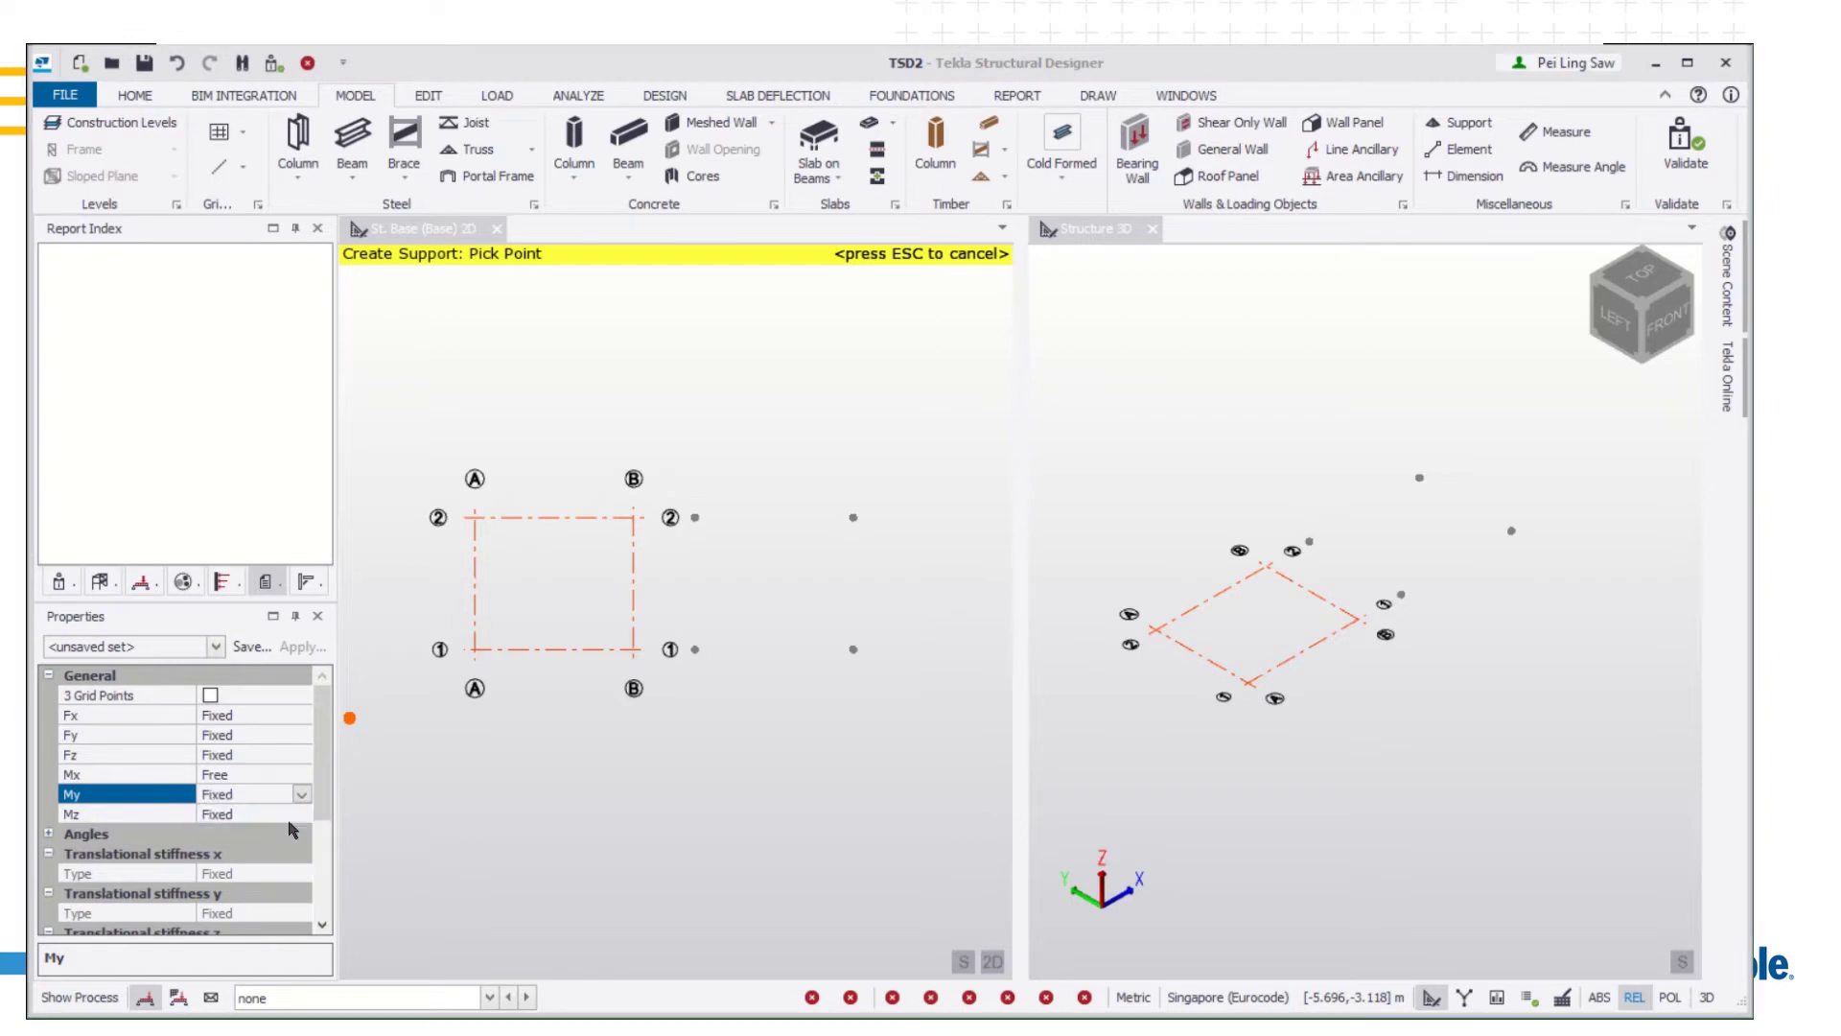
Place supports at grid intersections A1, A2, B1, B2 and at the free points
left_click(475, 518)
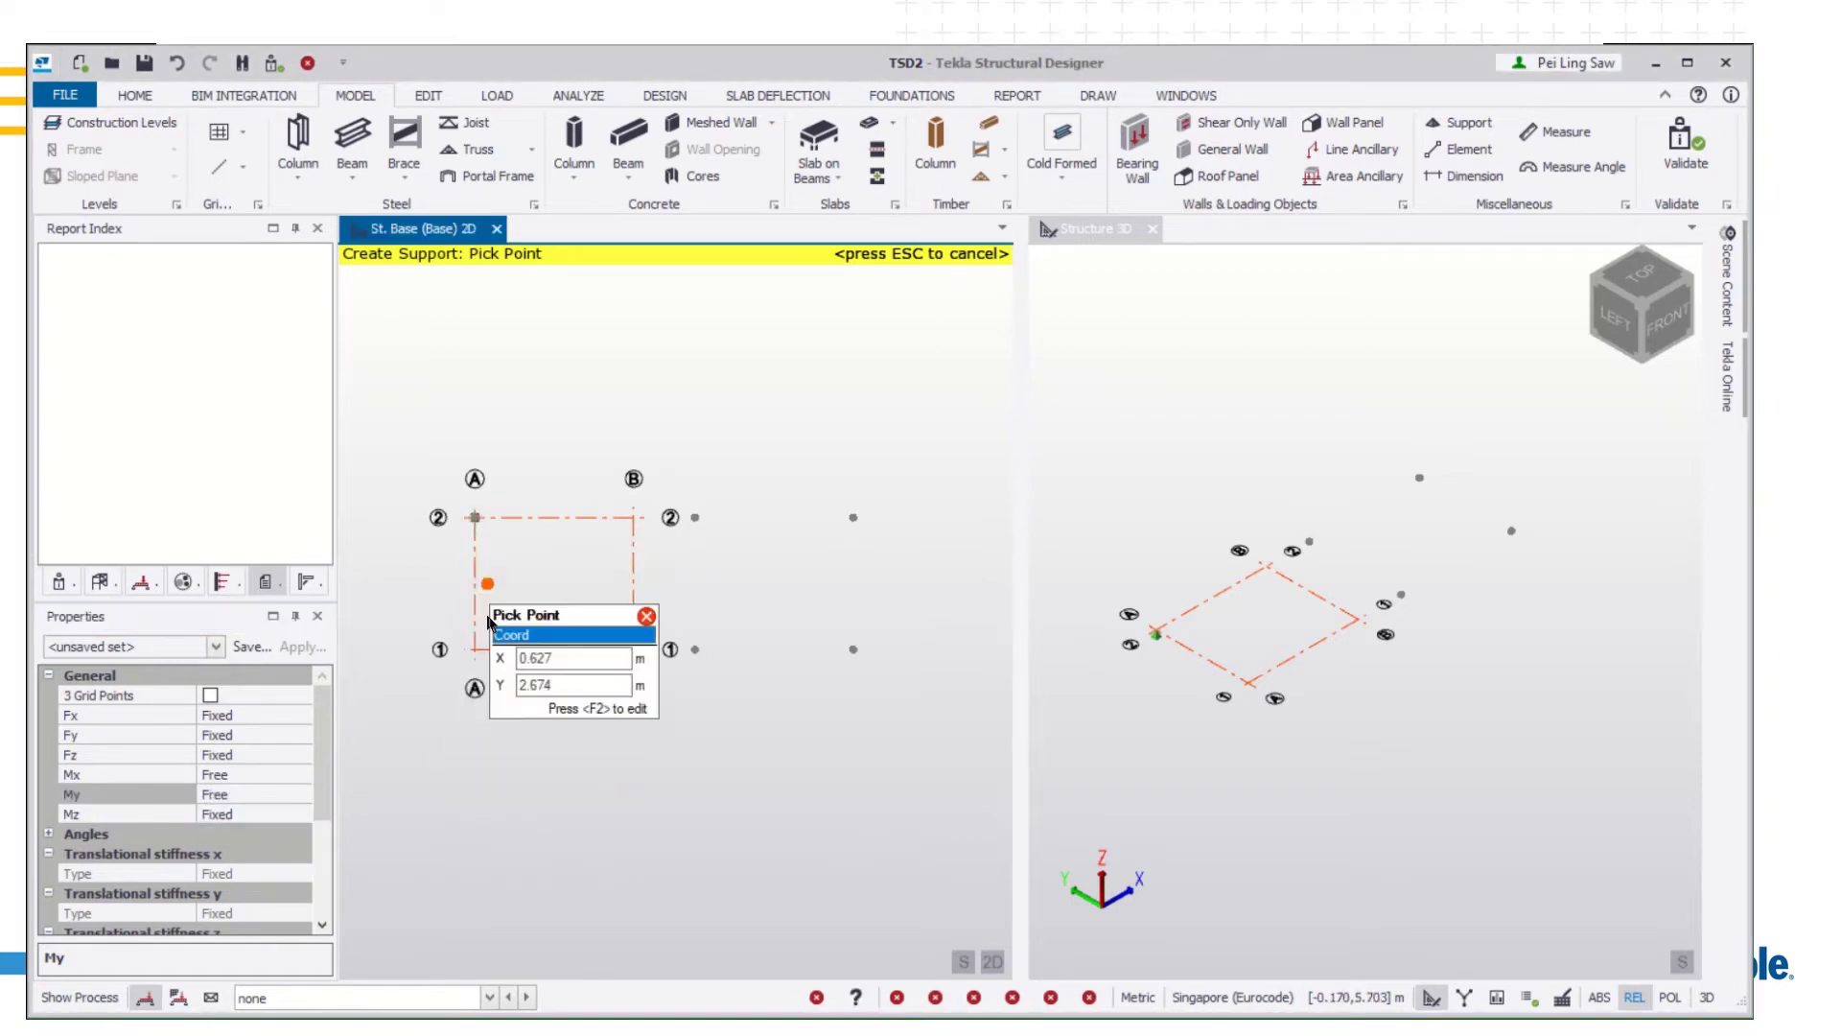
left_click(475, 648)
left_click(633, 648)
left_click(633, 517)
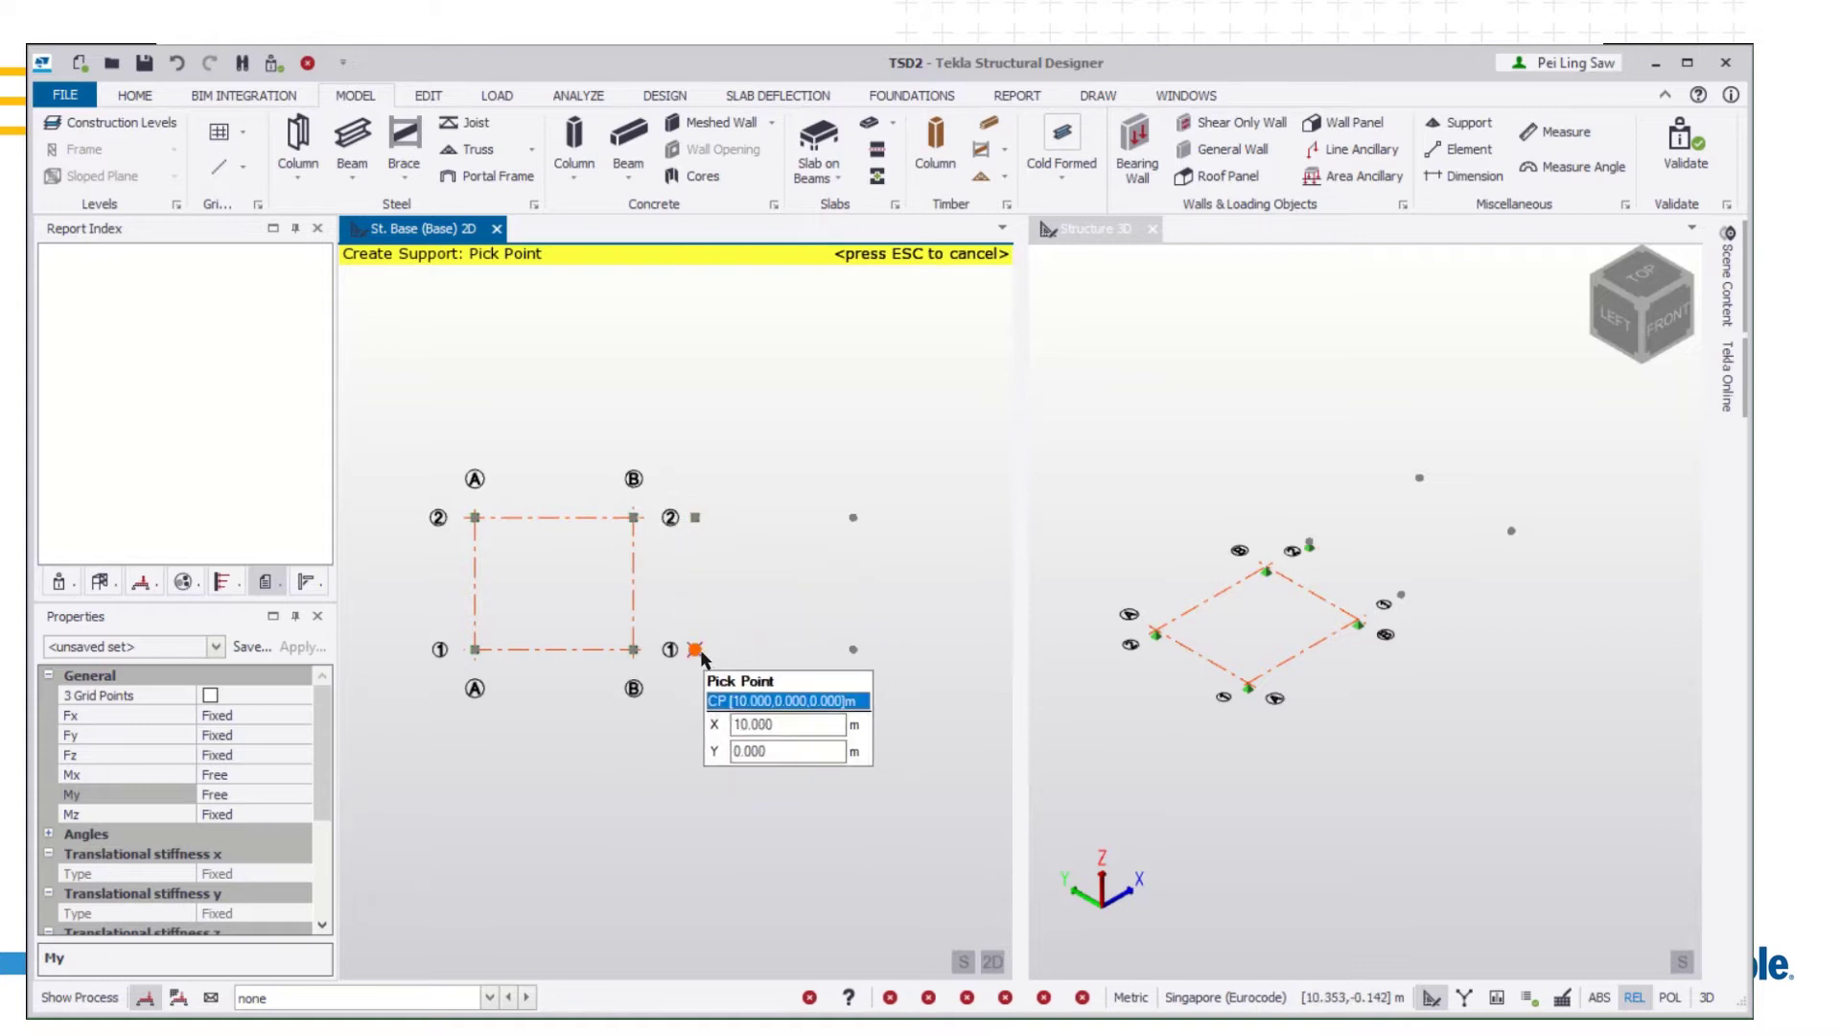
left_click(695, 648)
left_click(853, 648)
left_click(846, 528)
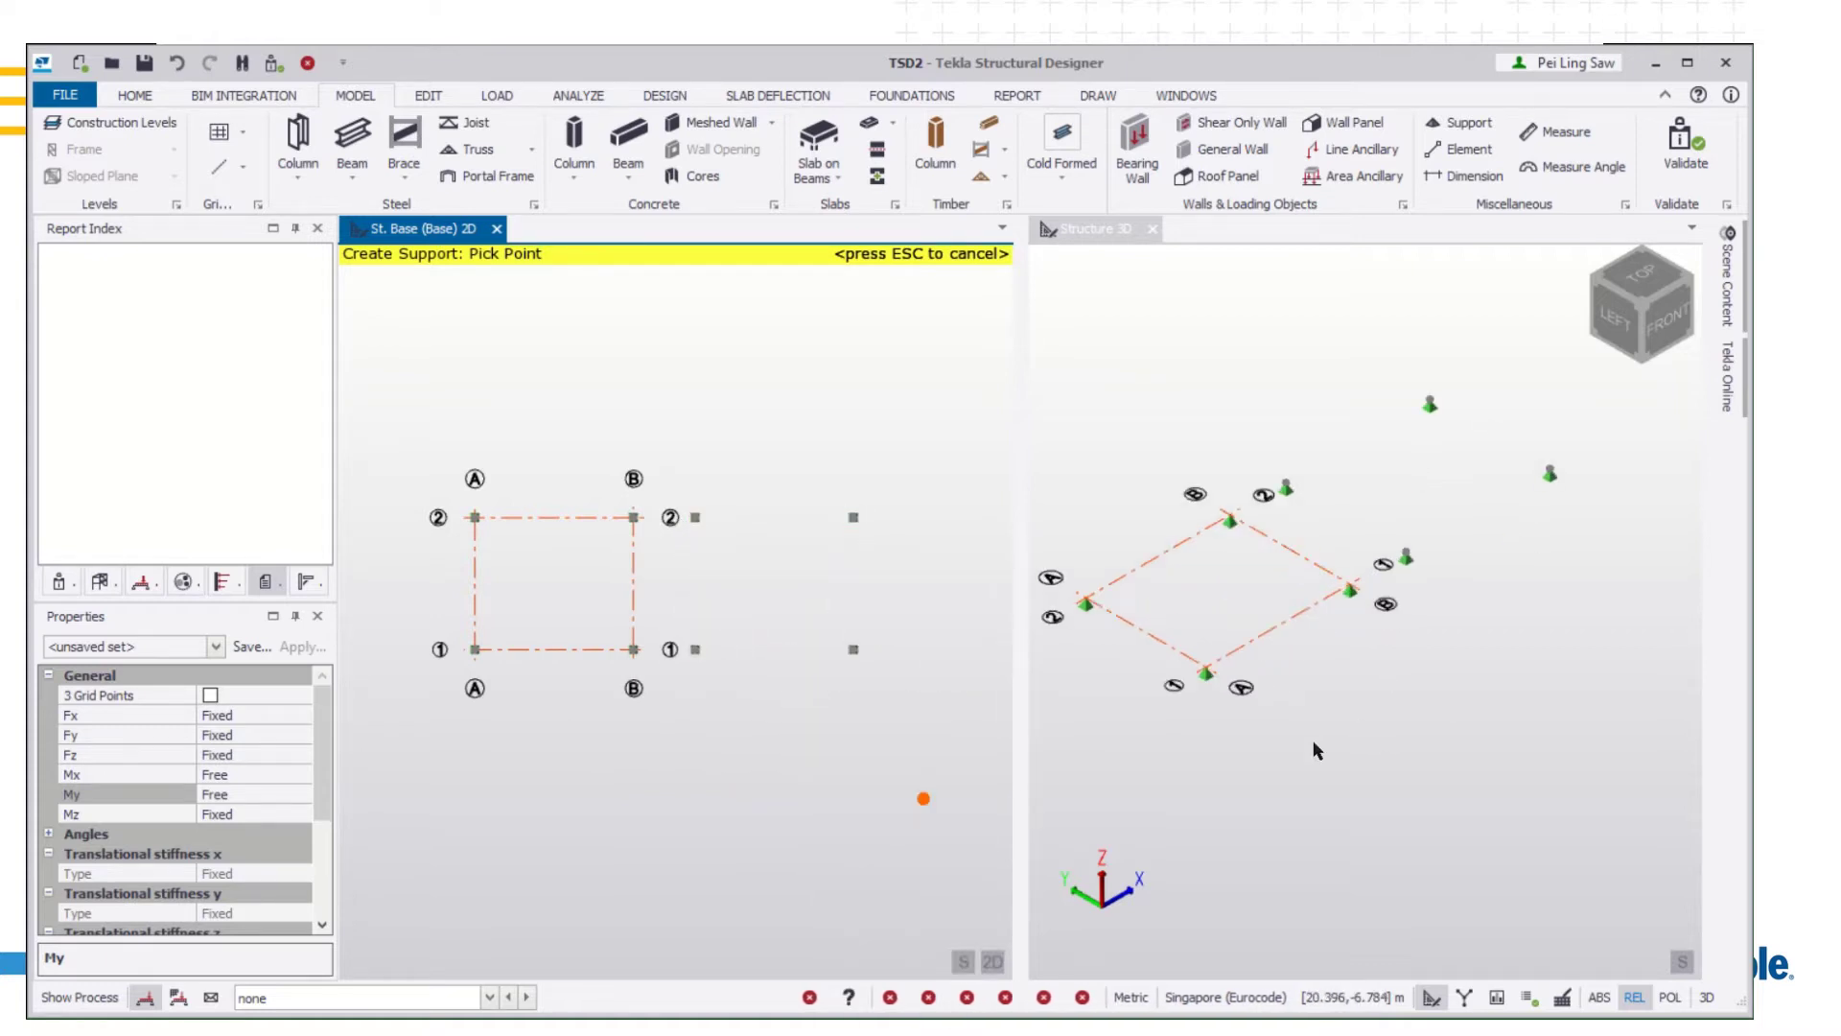
left_click(993, 961)
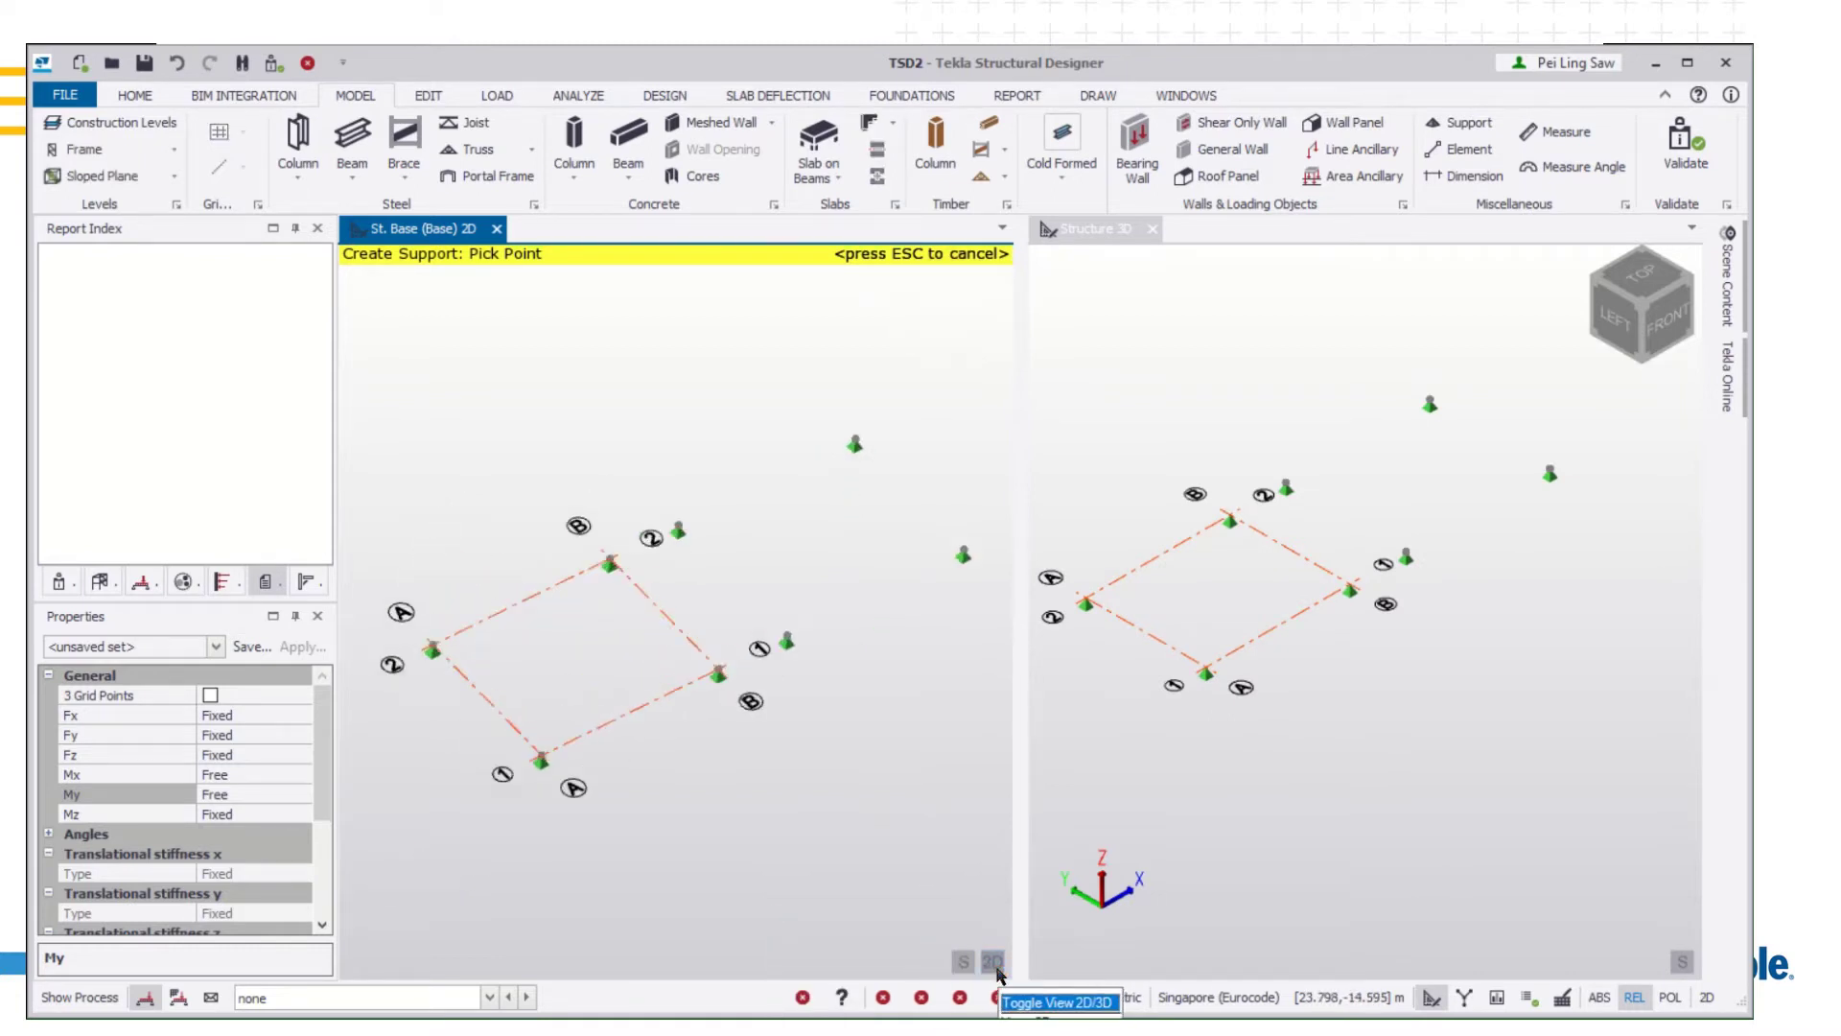
left_click(997, 970)
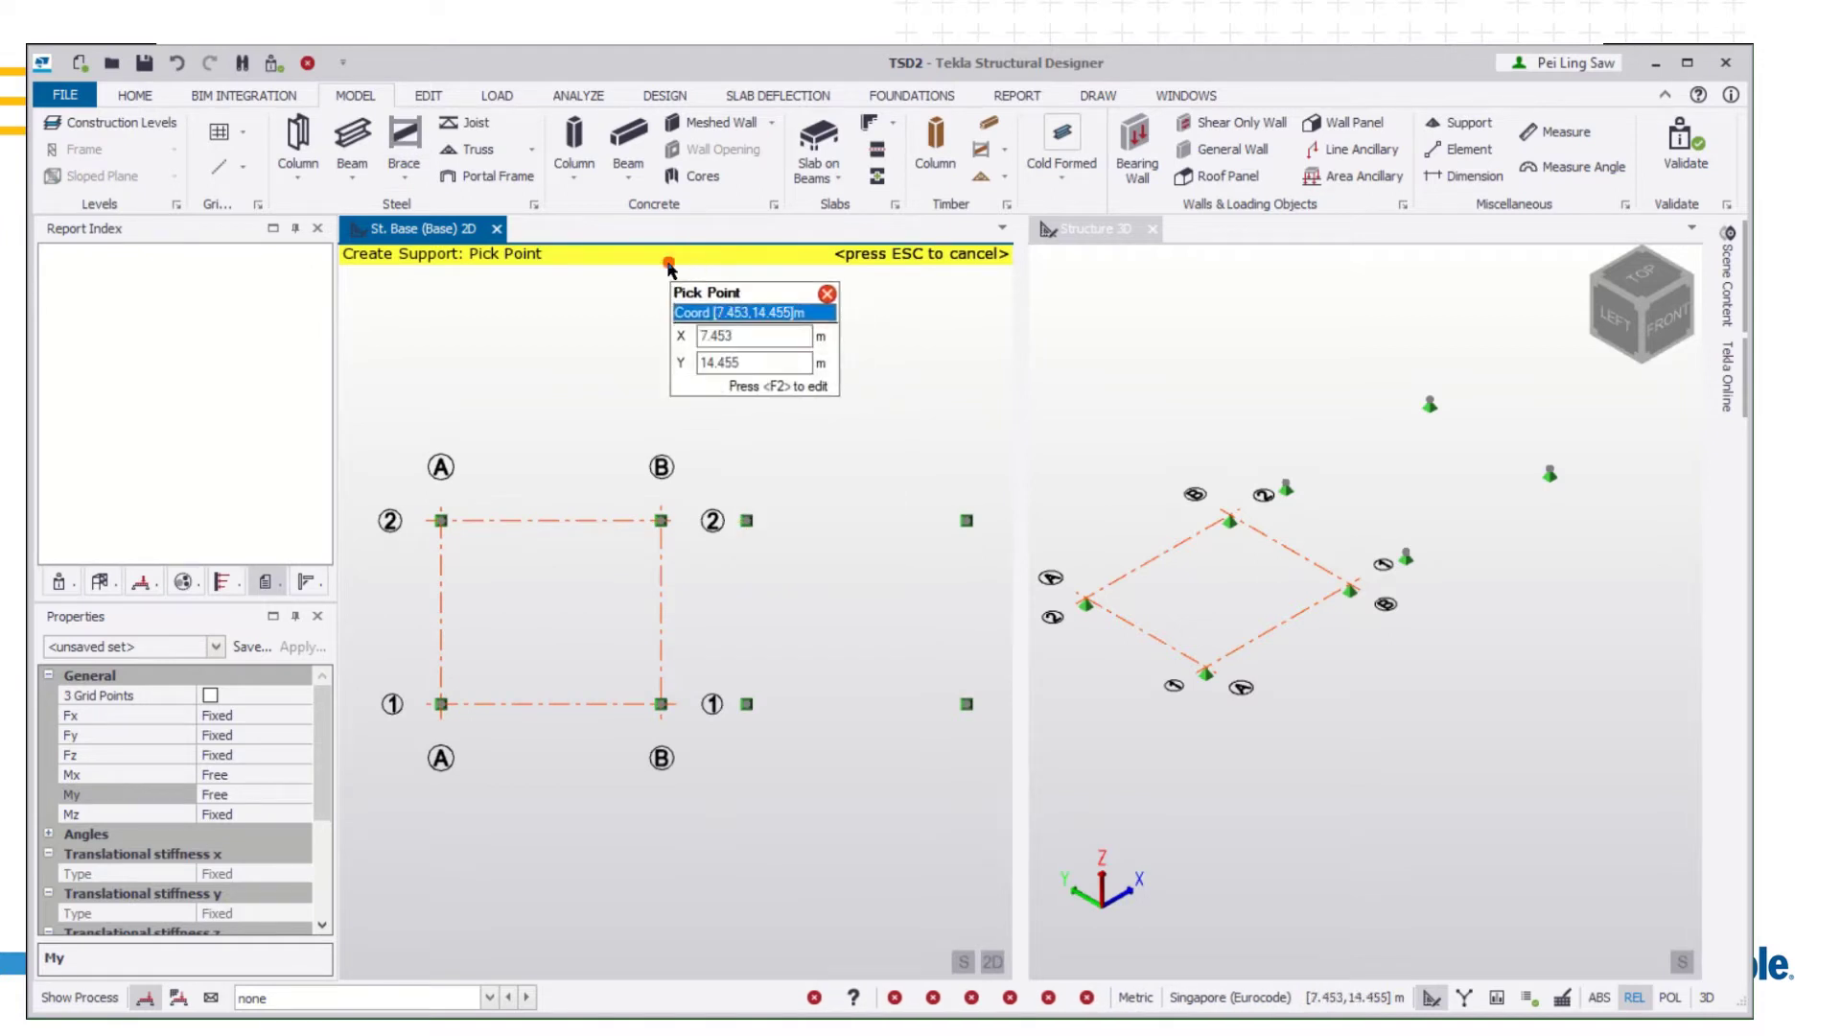
key("Escape")
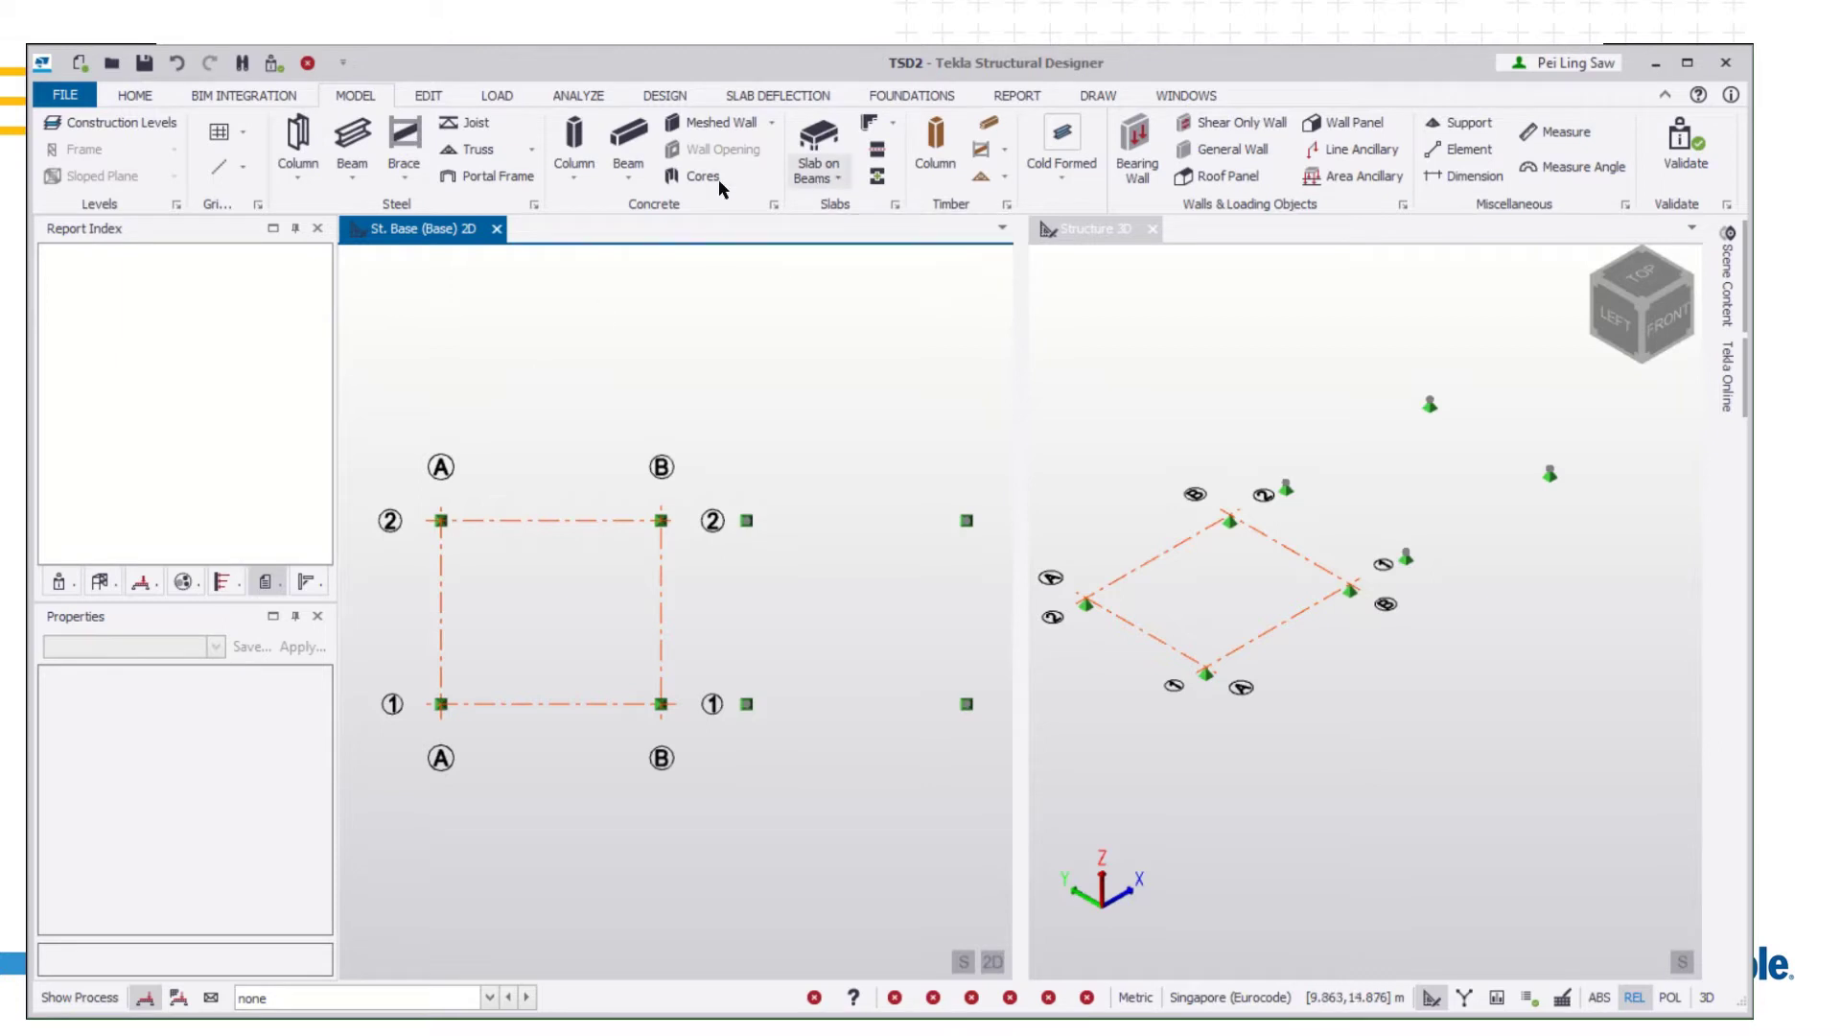
Start the Concrete Beam tool with the 250x500 section
left_click(626, 175)
left_click(641, 208)
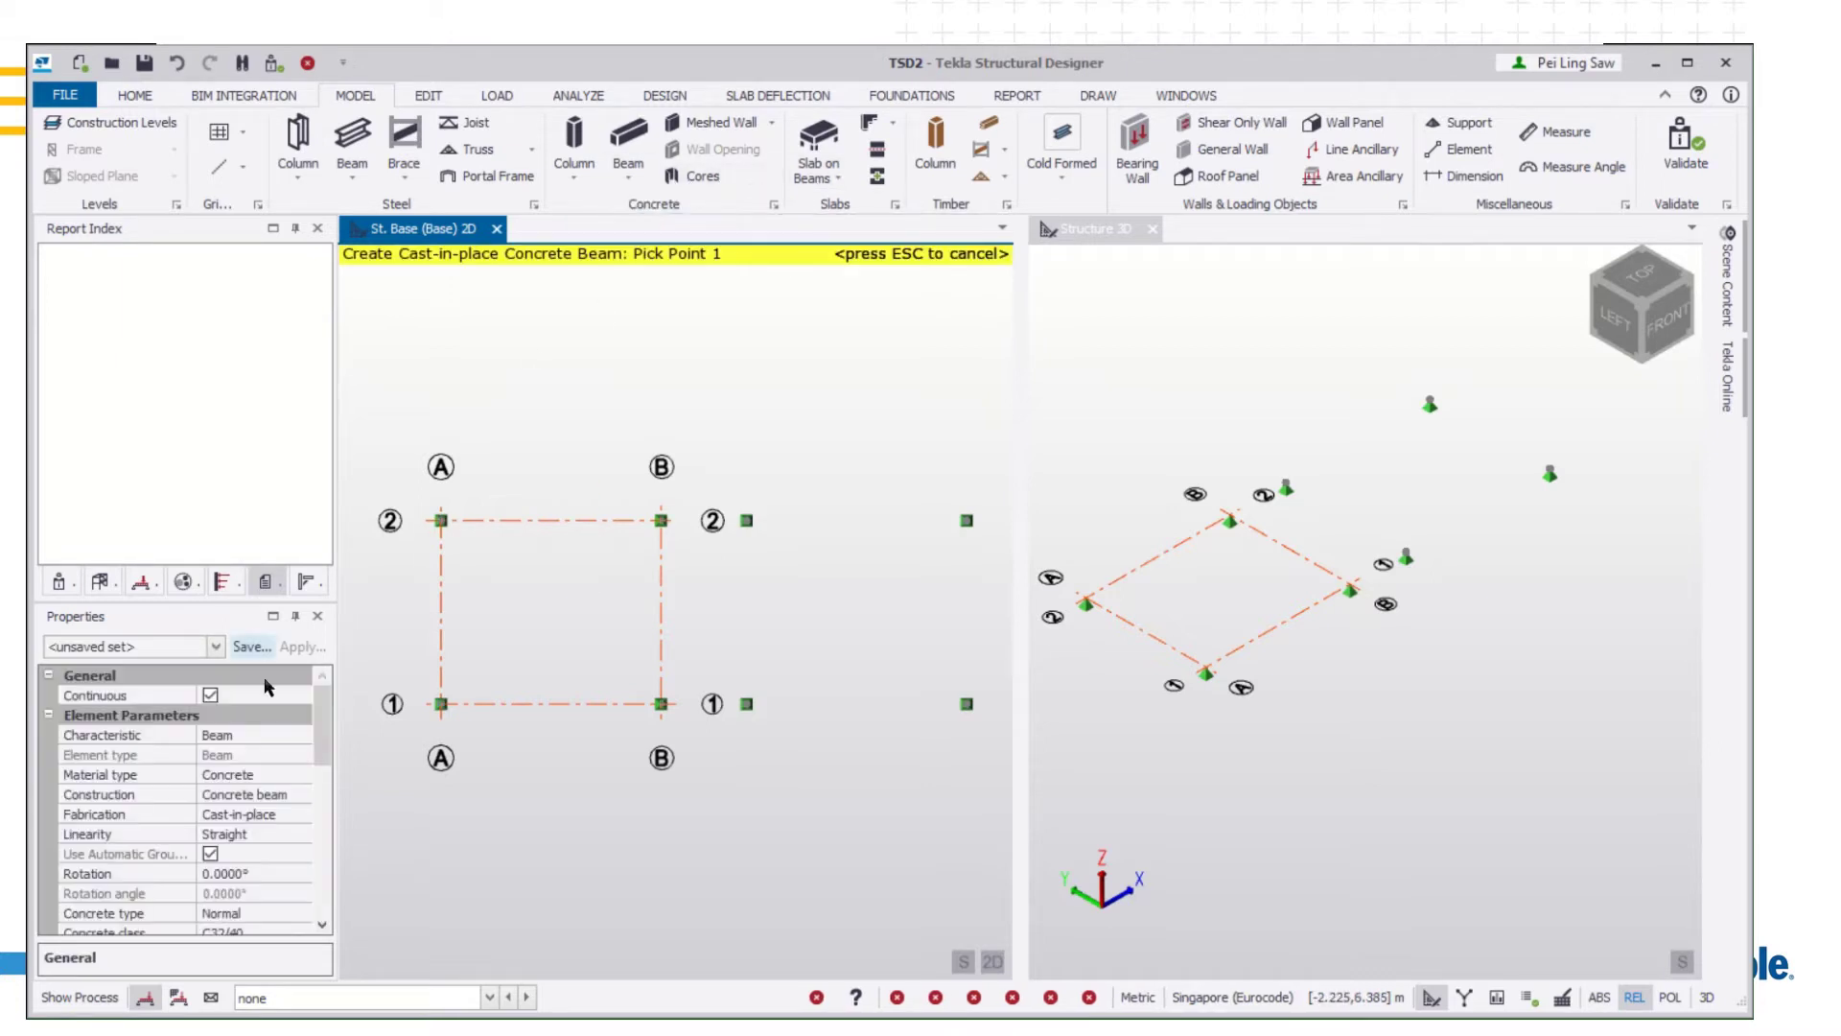
left_click_drag(319, 720, 321, 813)
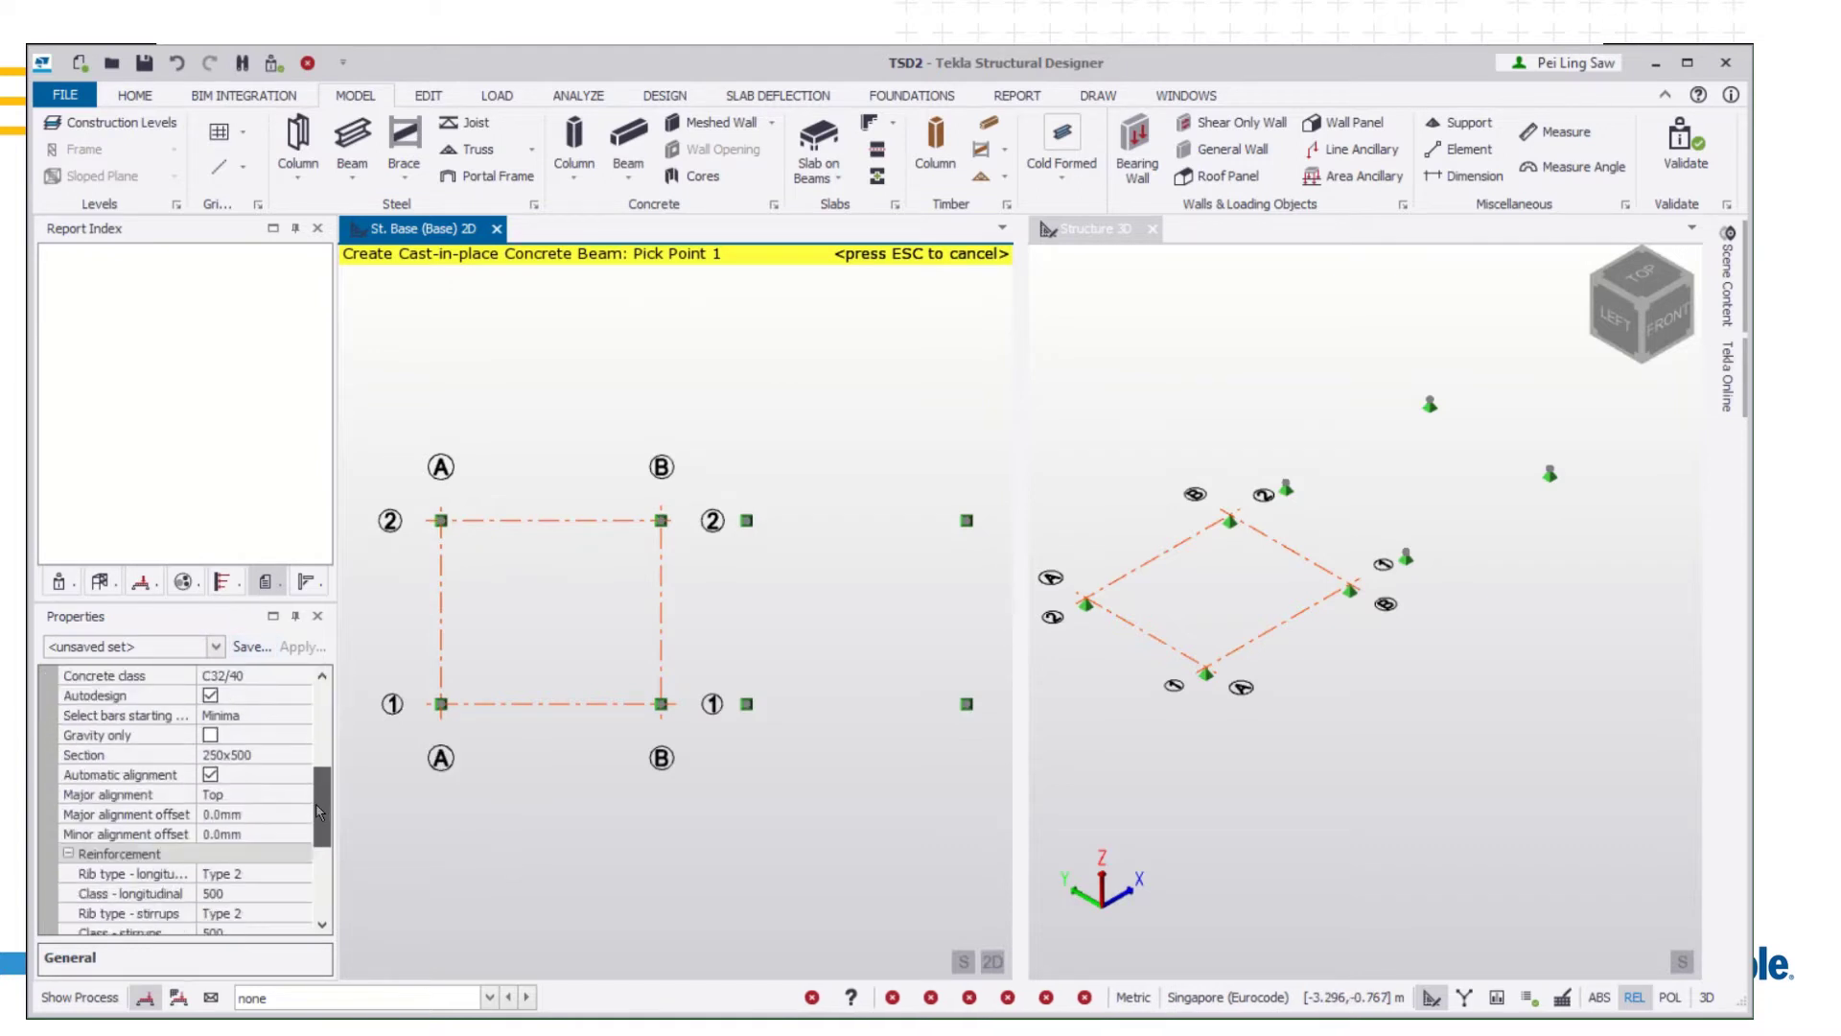
left_click(263, 752)
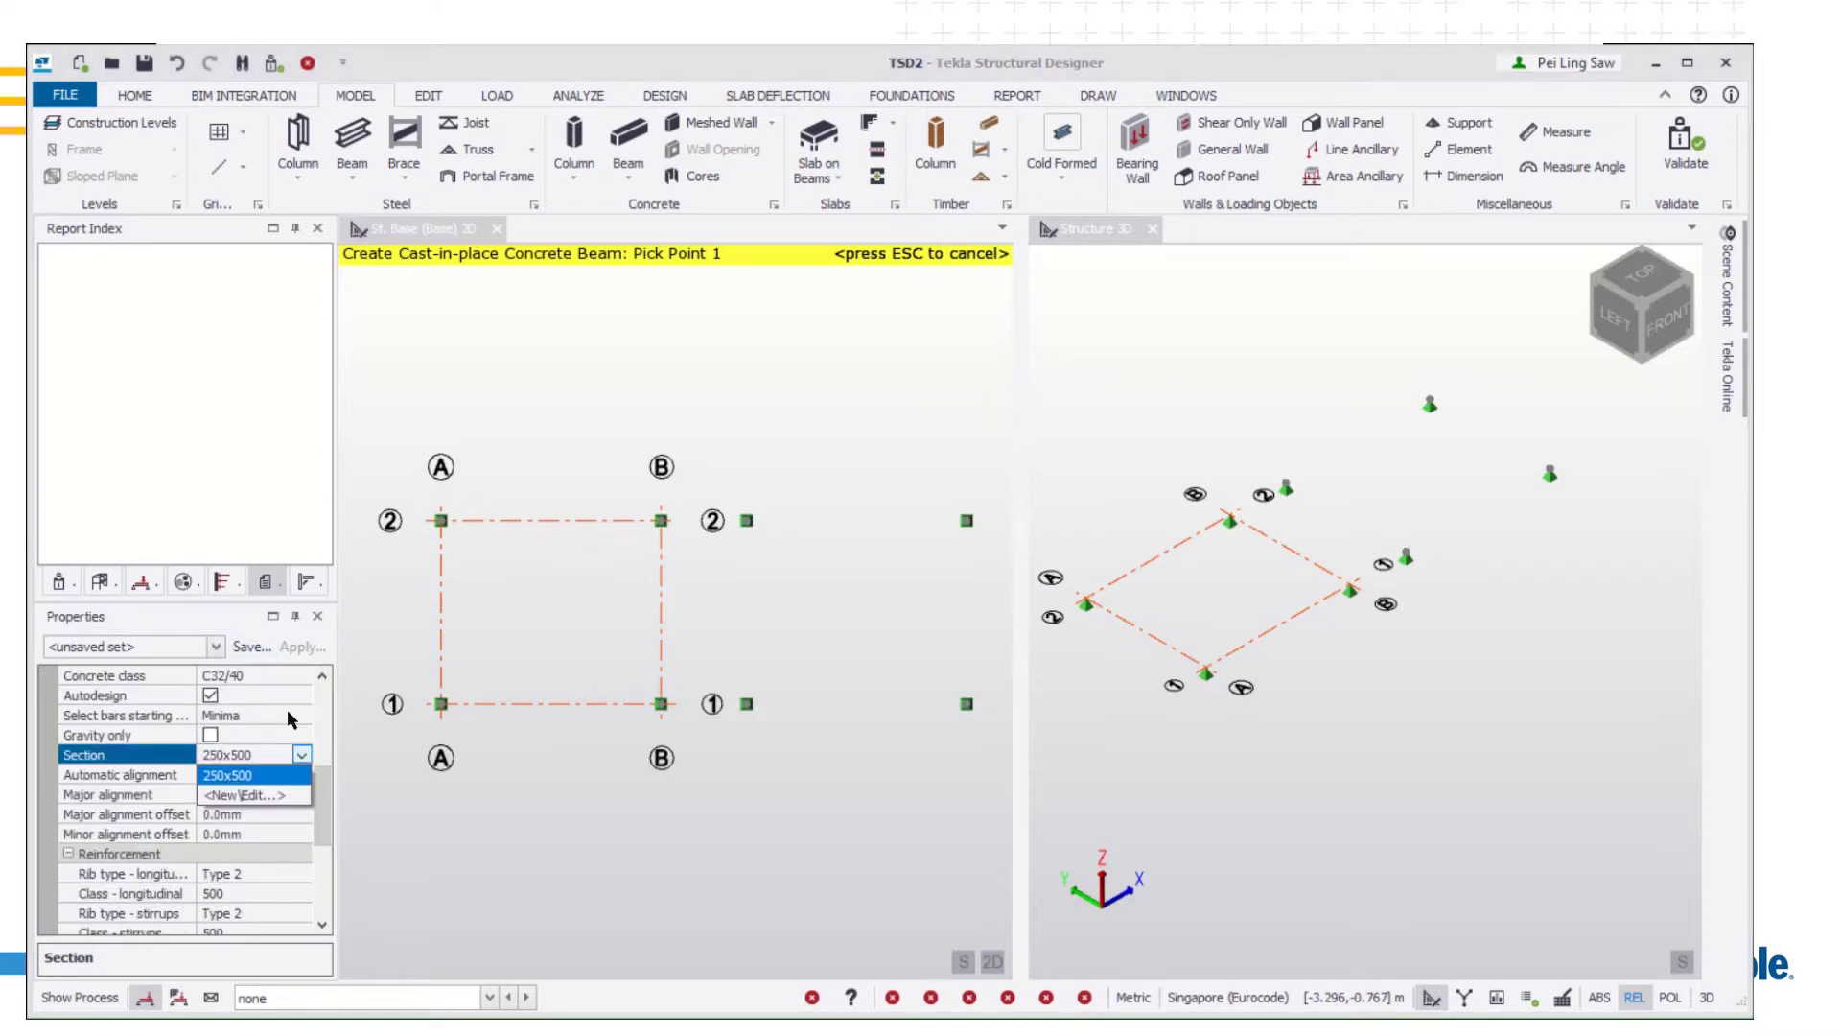
left_click(260, 796)
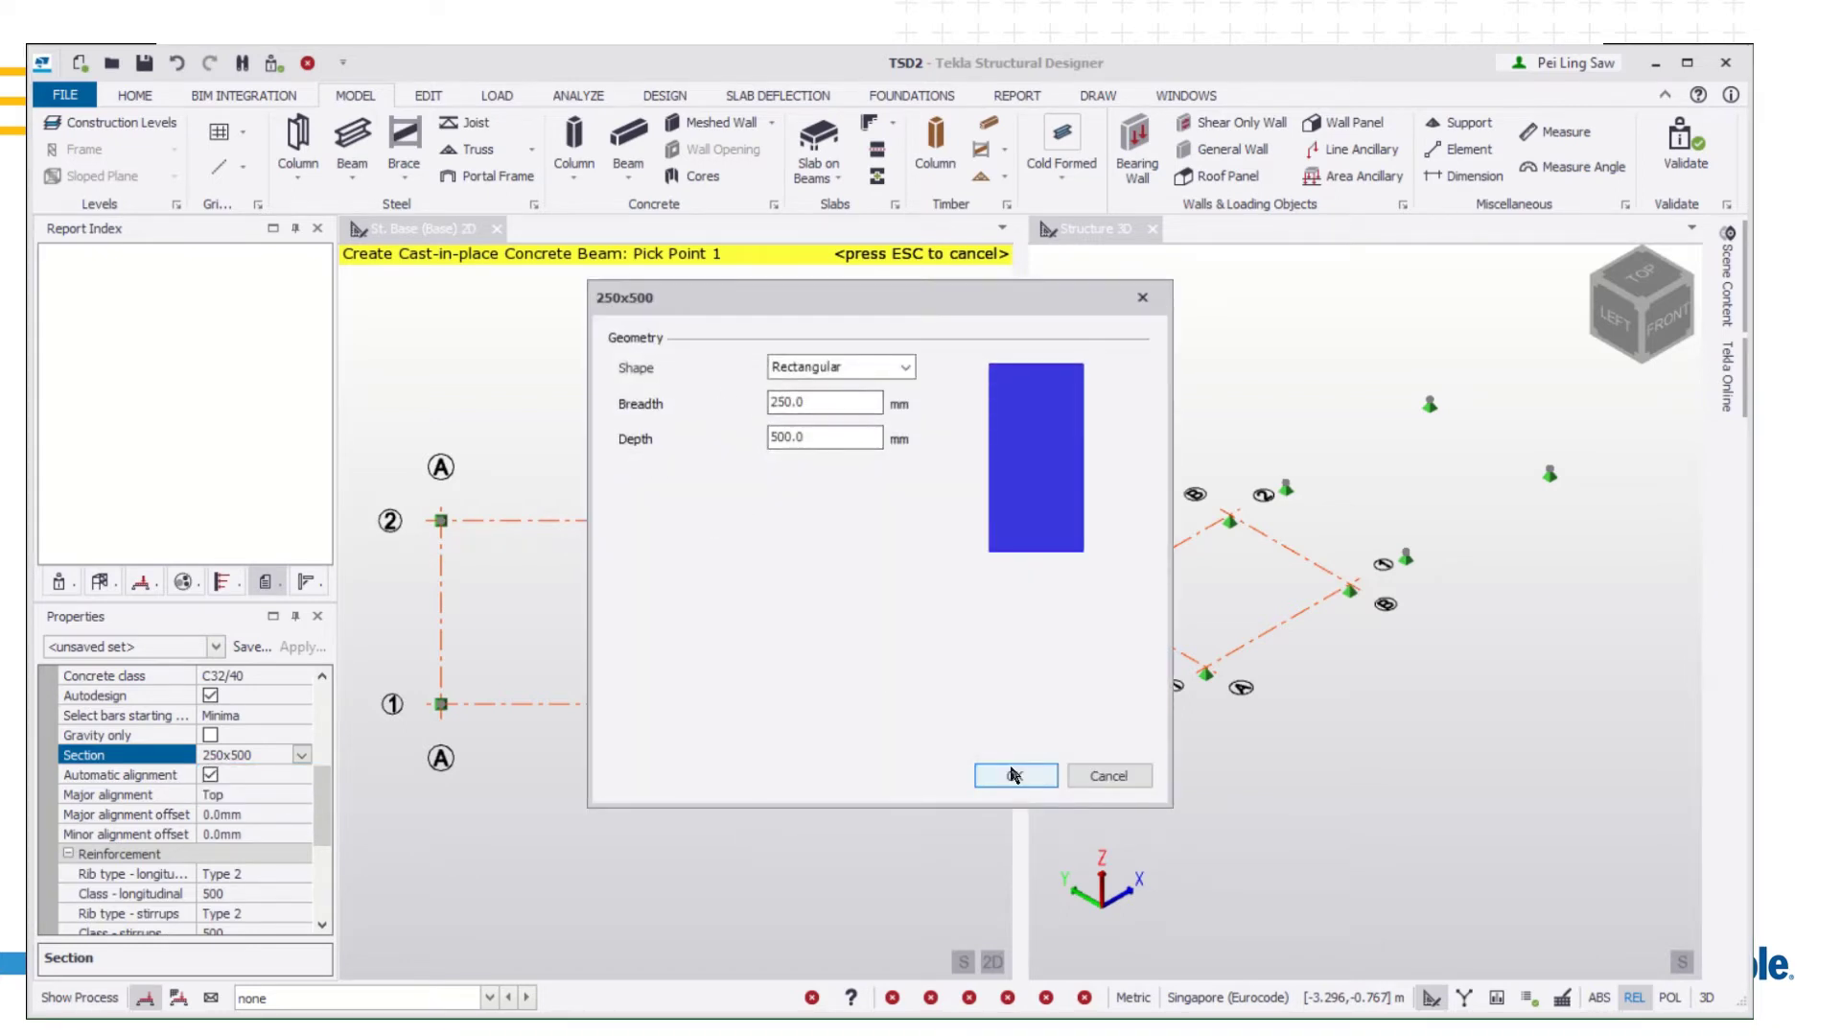
left_click(1014, 774)
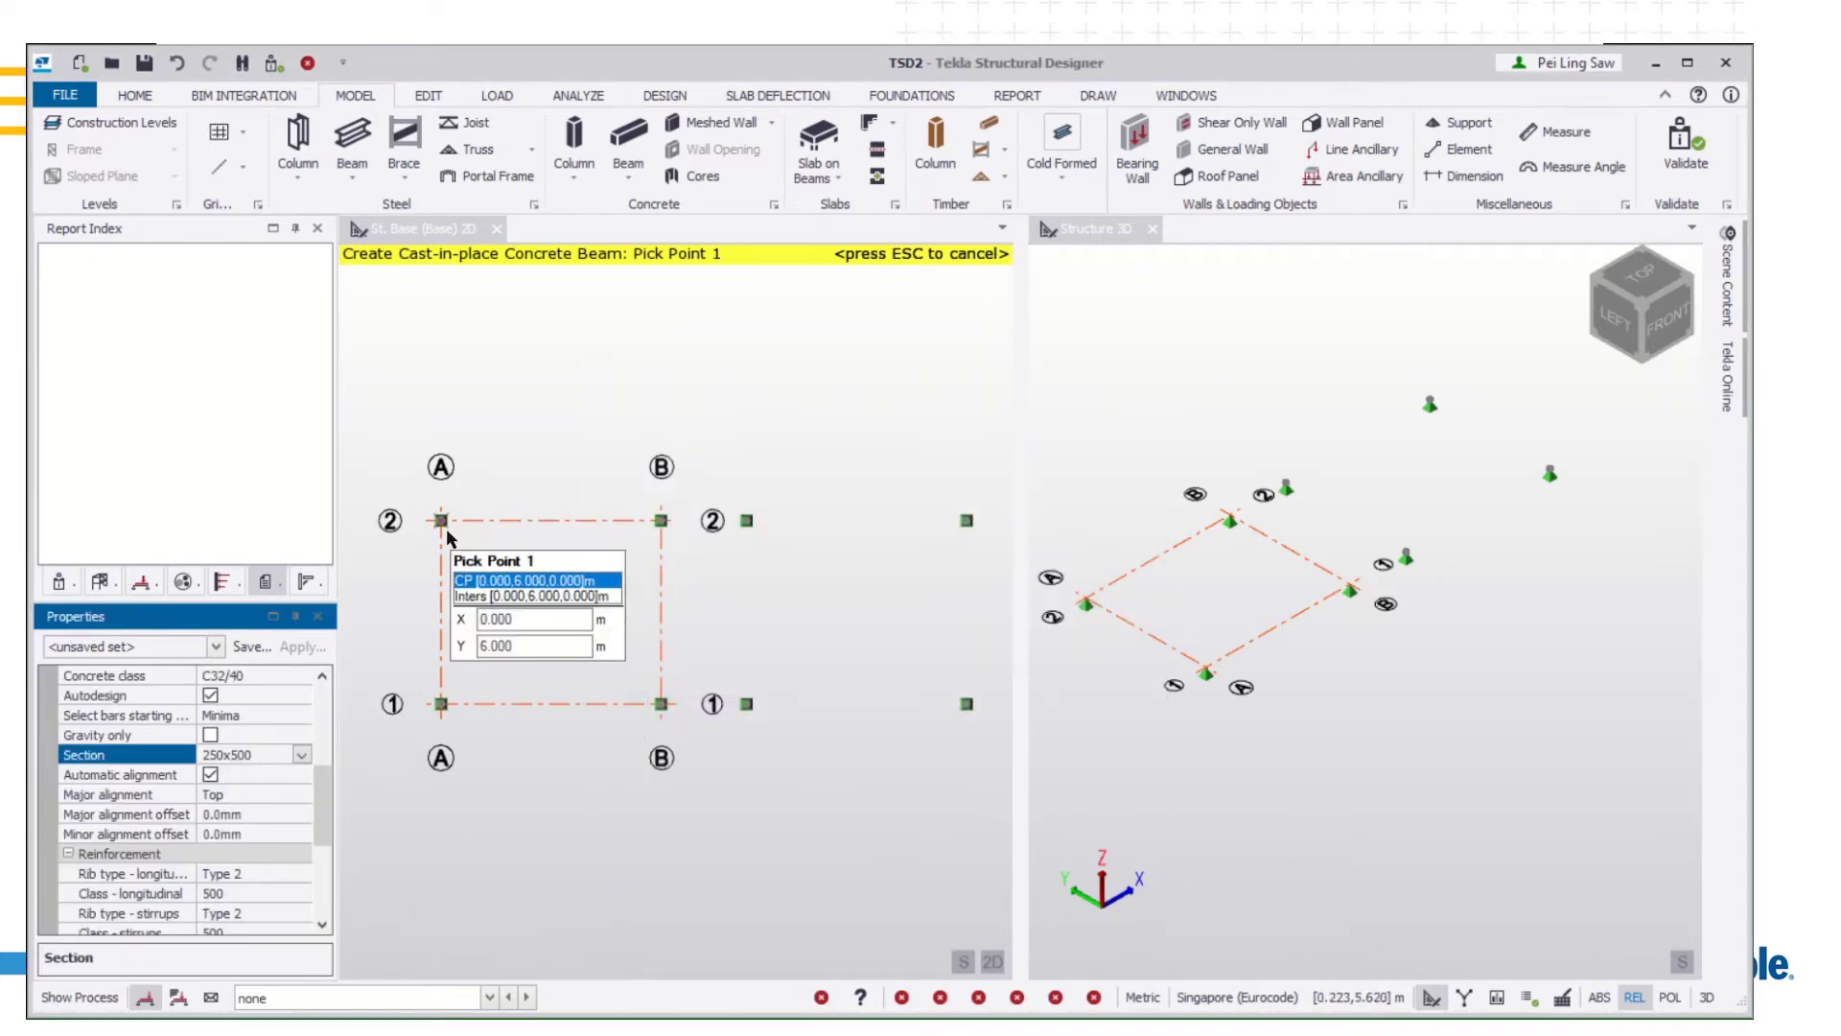
Draw beams A-2 to A-1, A-1 to B-1, B-1 to B-2, back to A-2, and select them
left_click(441, 520)
left_click(440, 704)
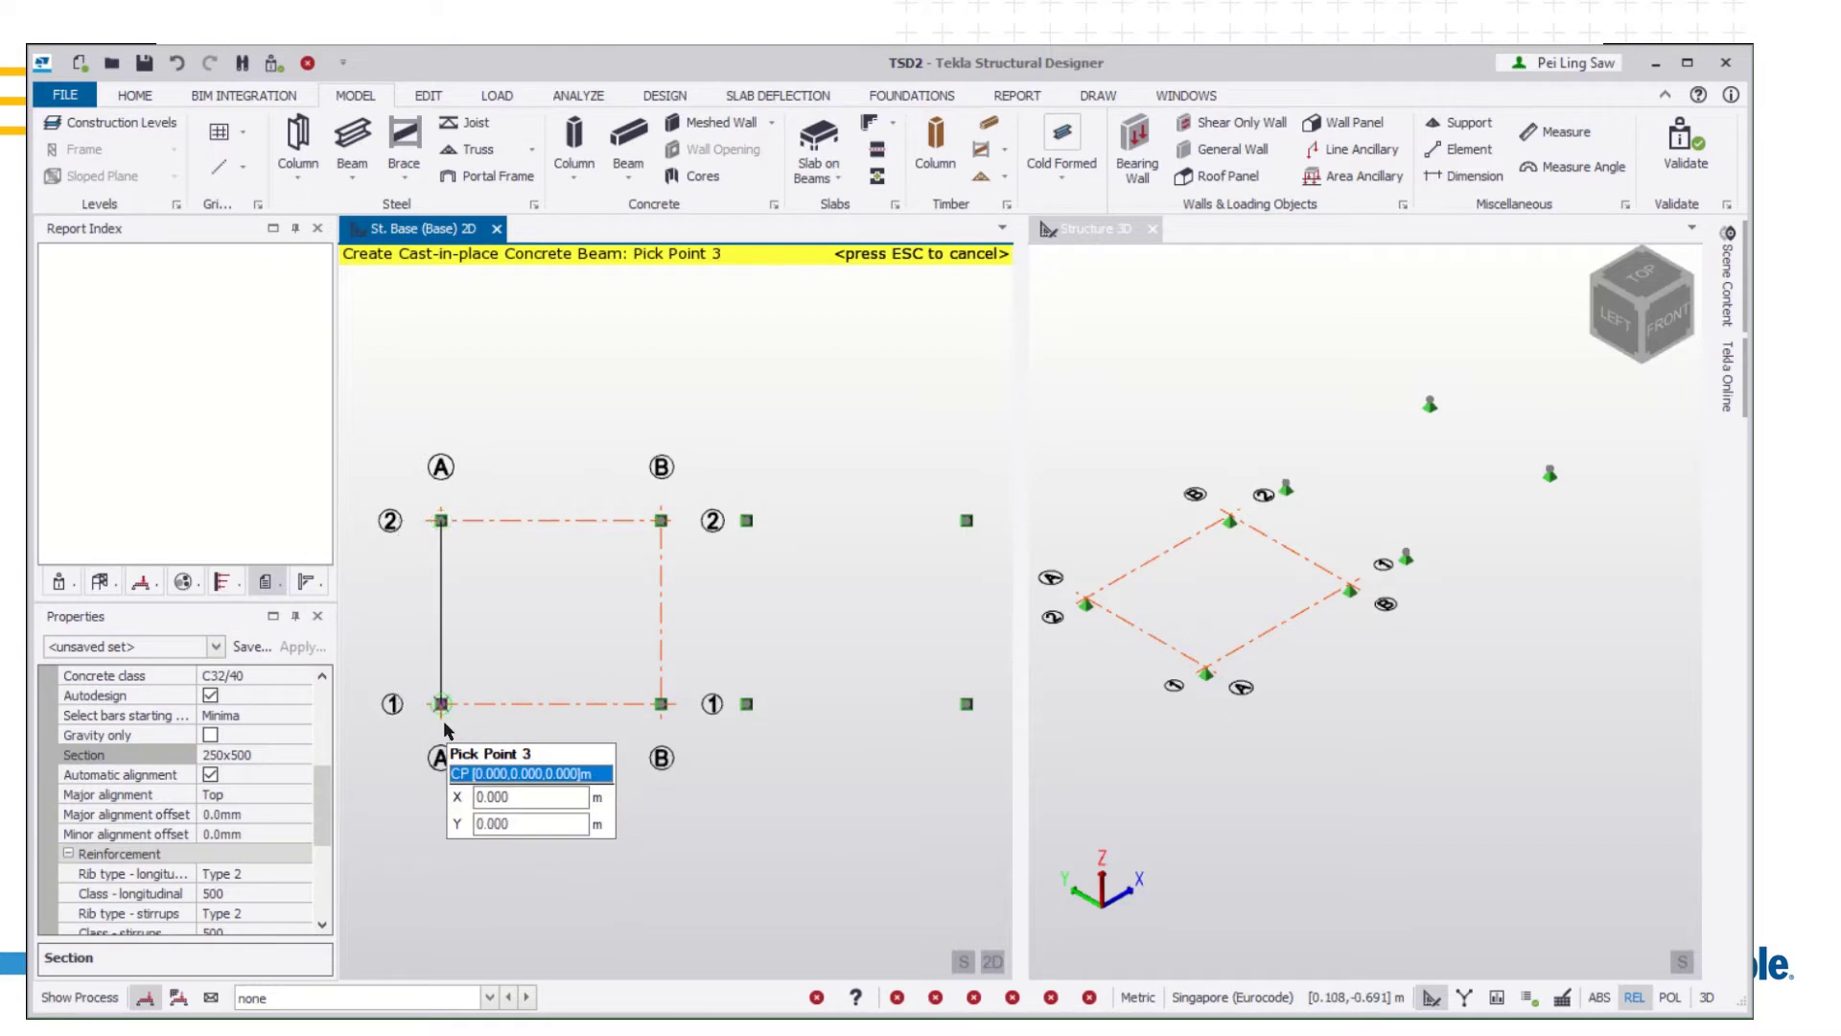
key("Escape")
left_click(441, 705)
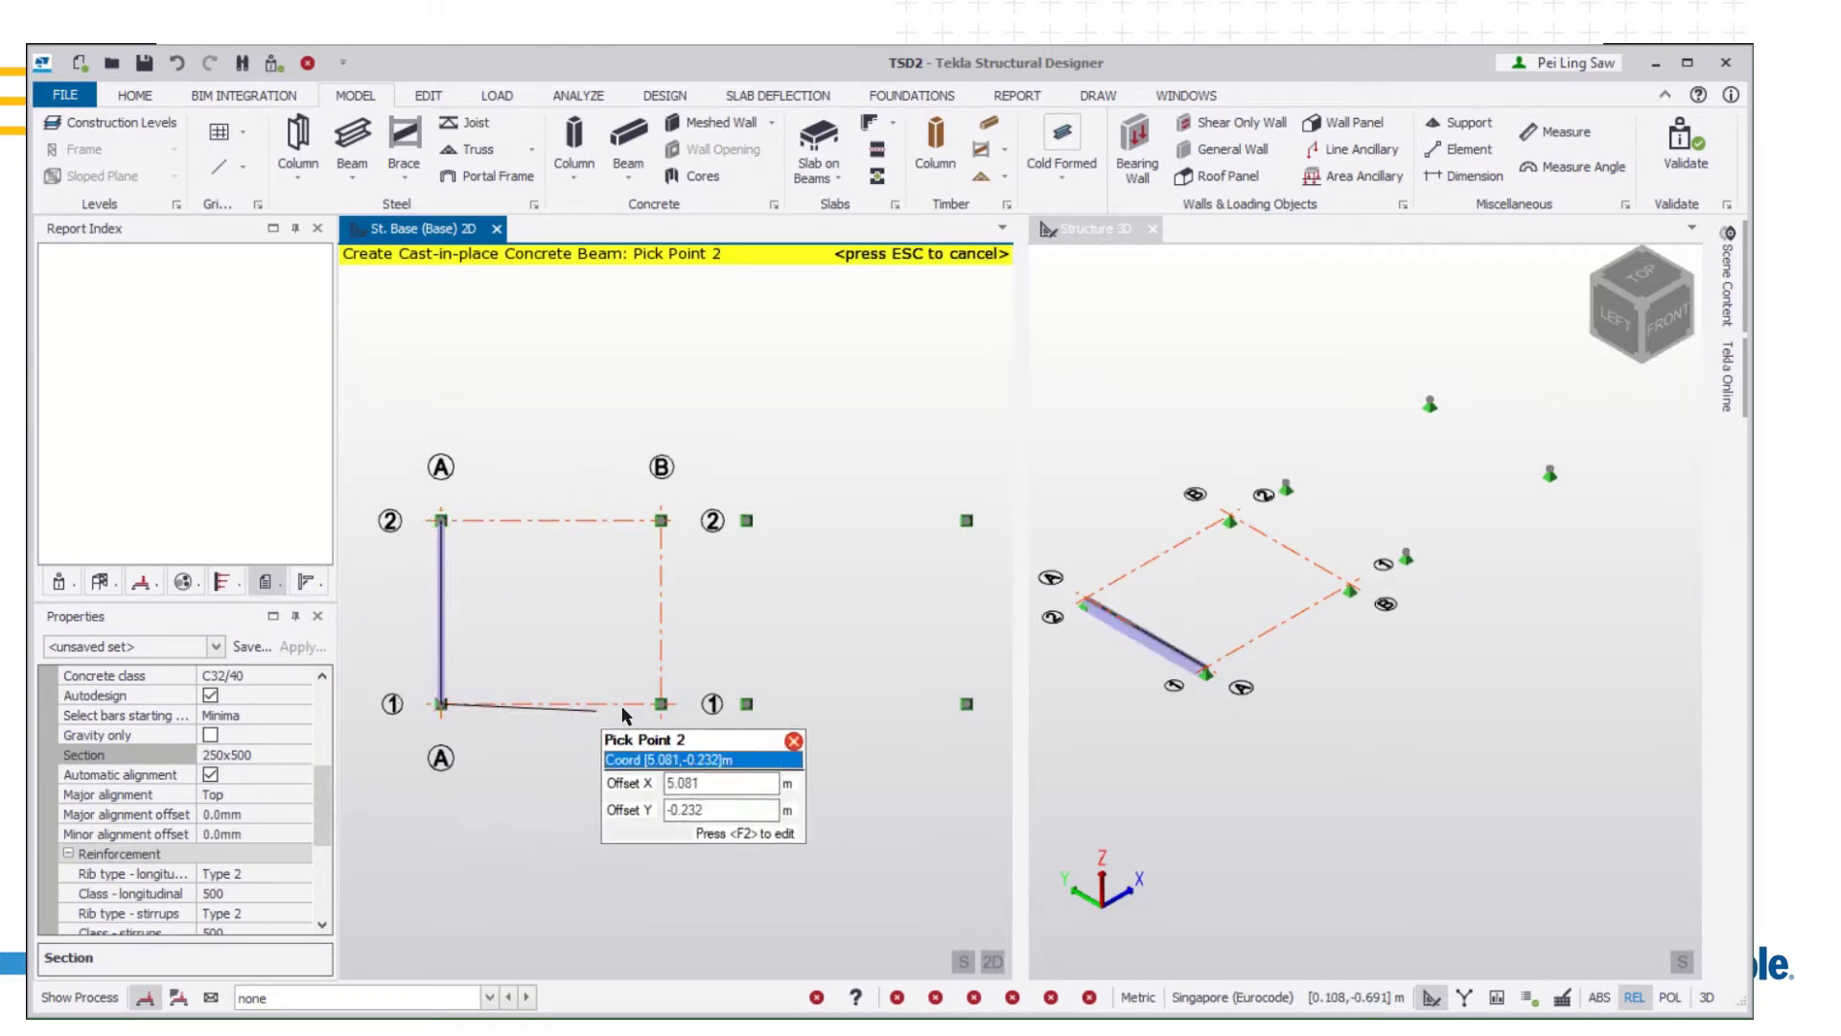
left_click(644, 708)
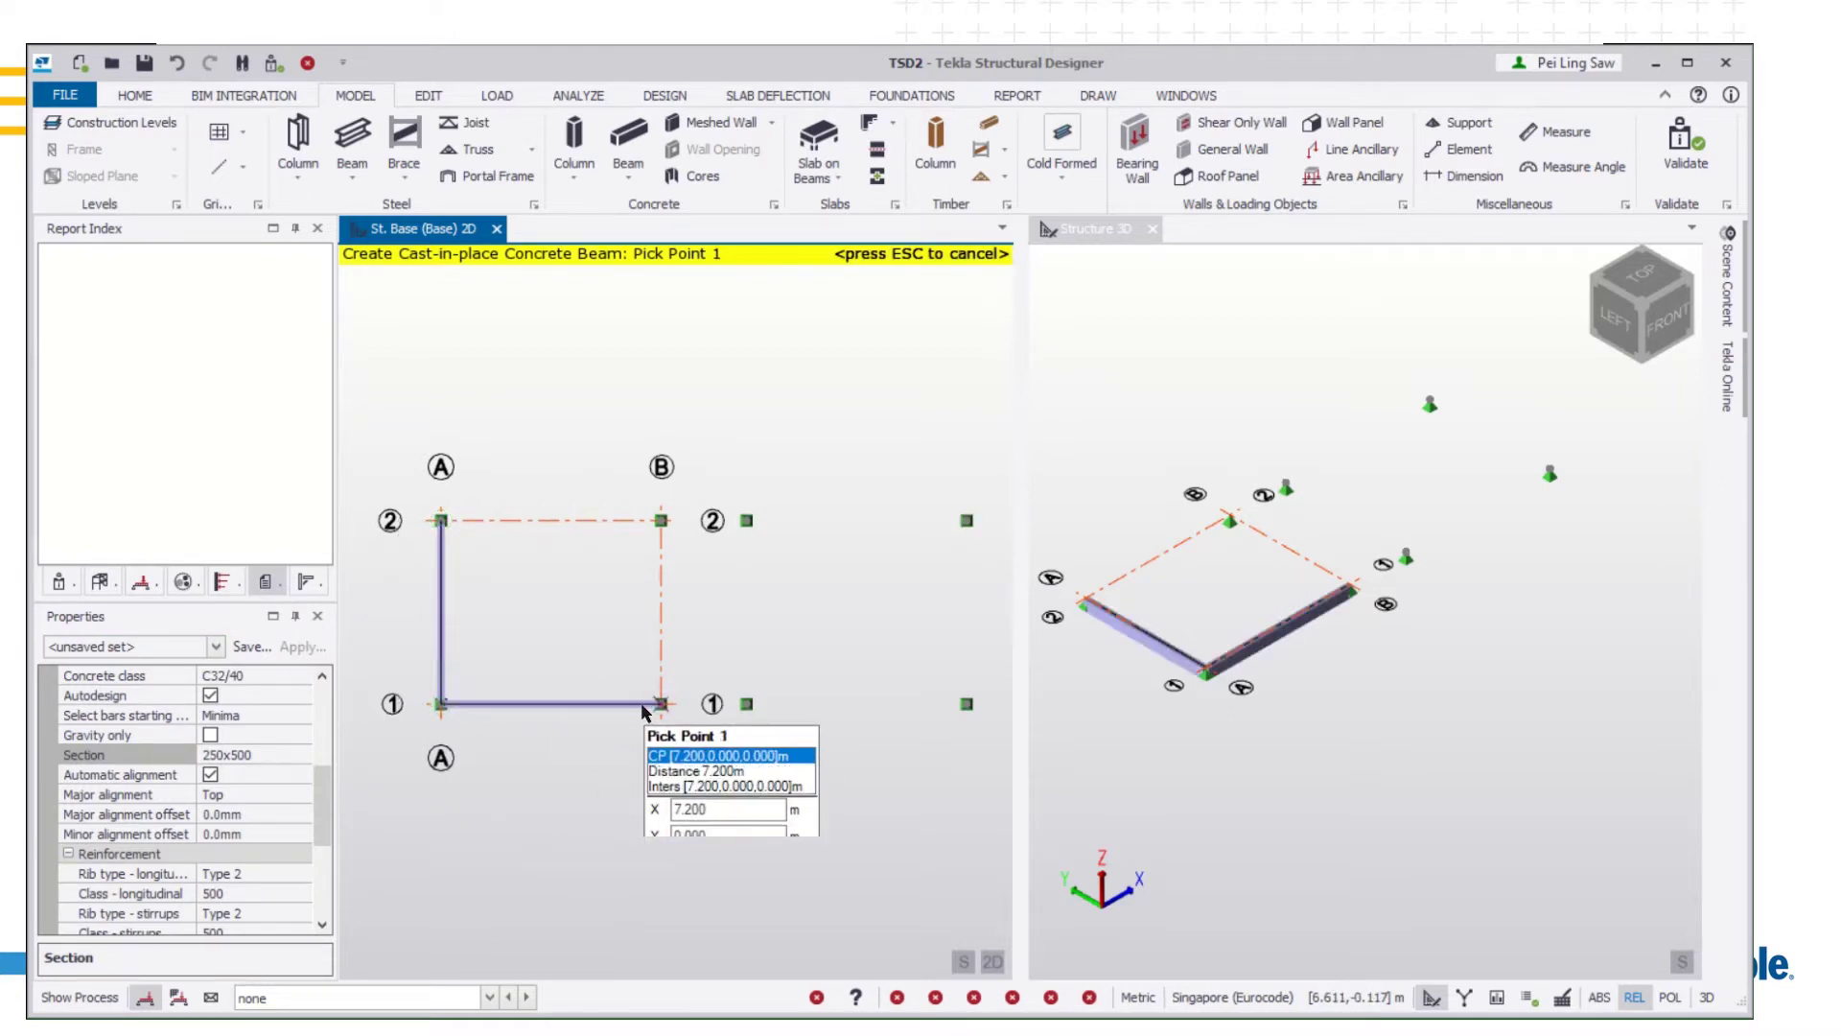
left_click(660, 520)
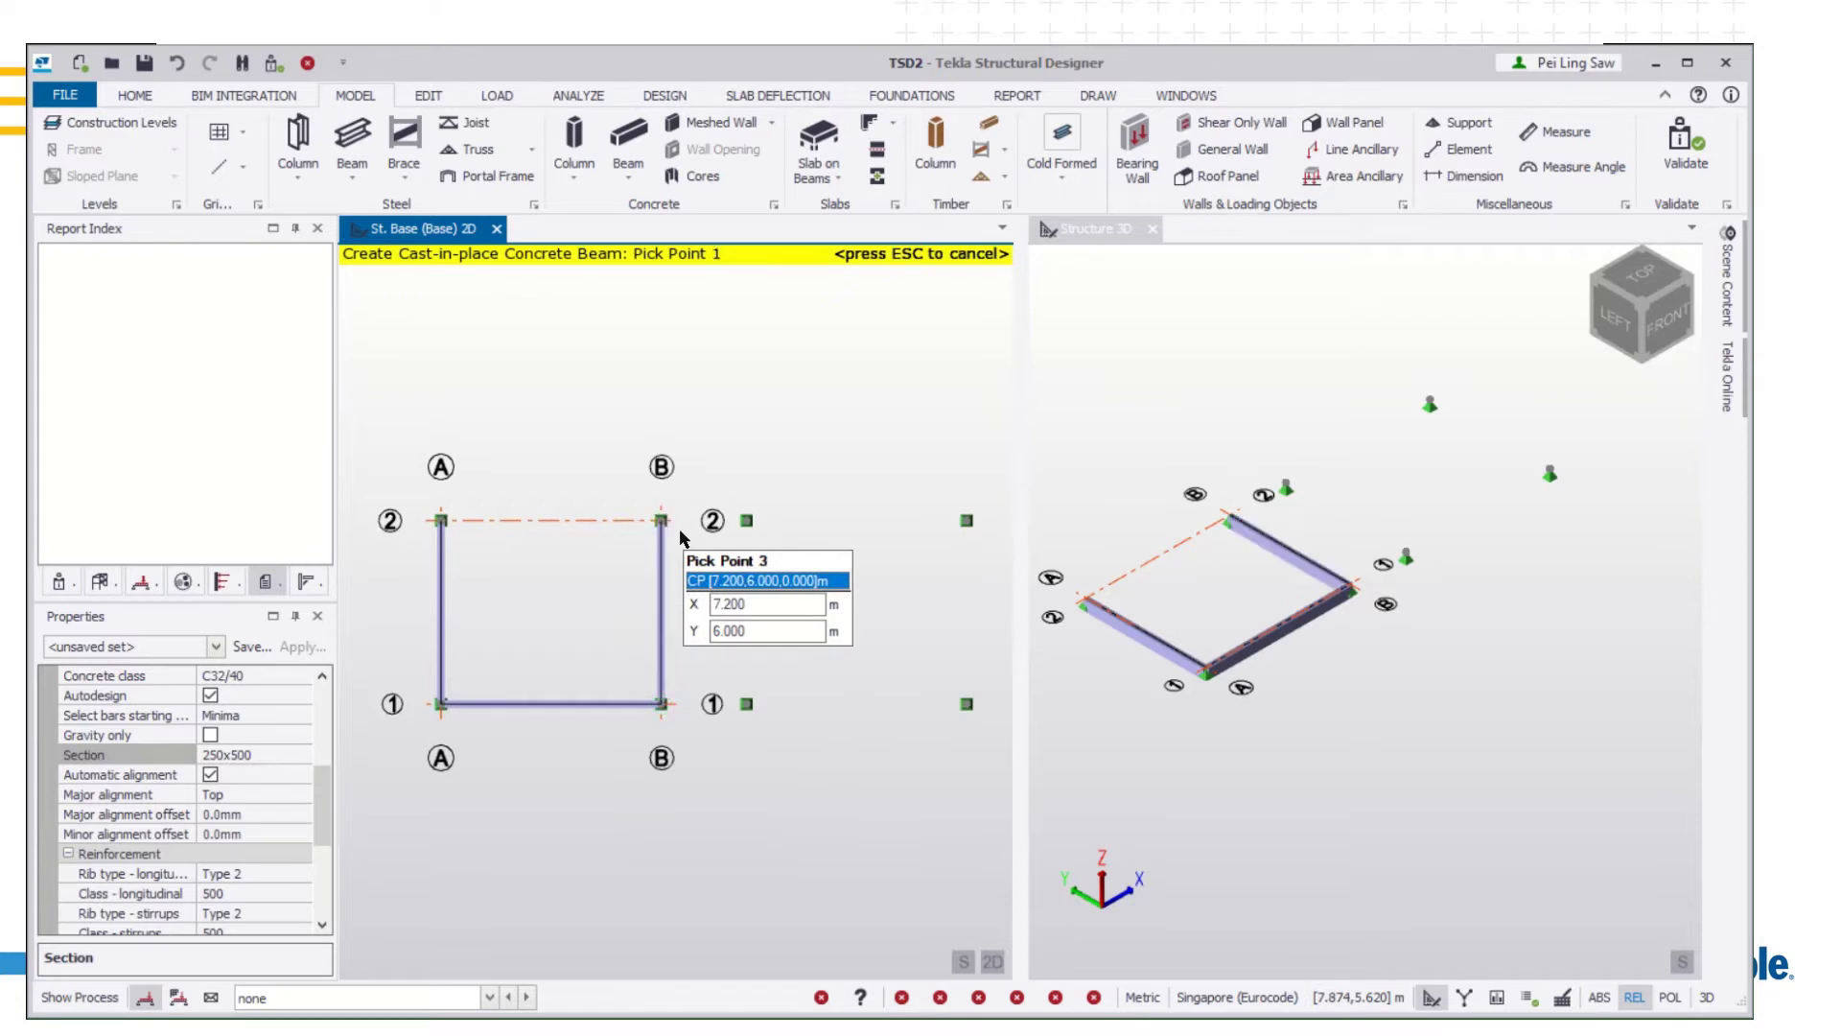
left_click(440, 521)
key("Escape")
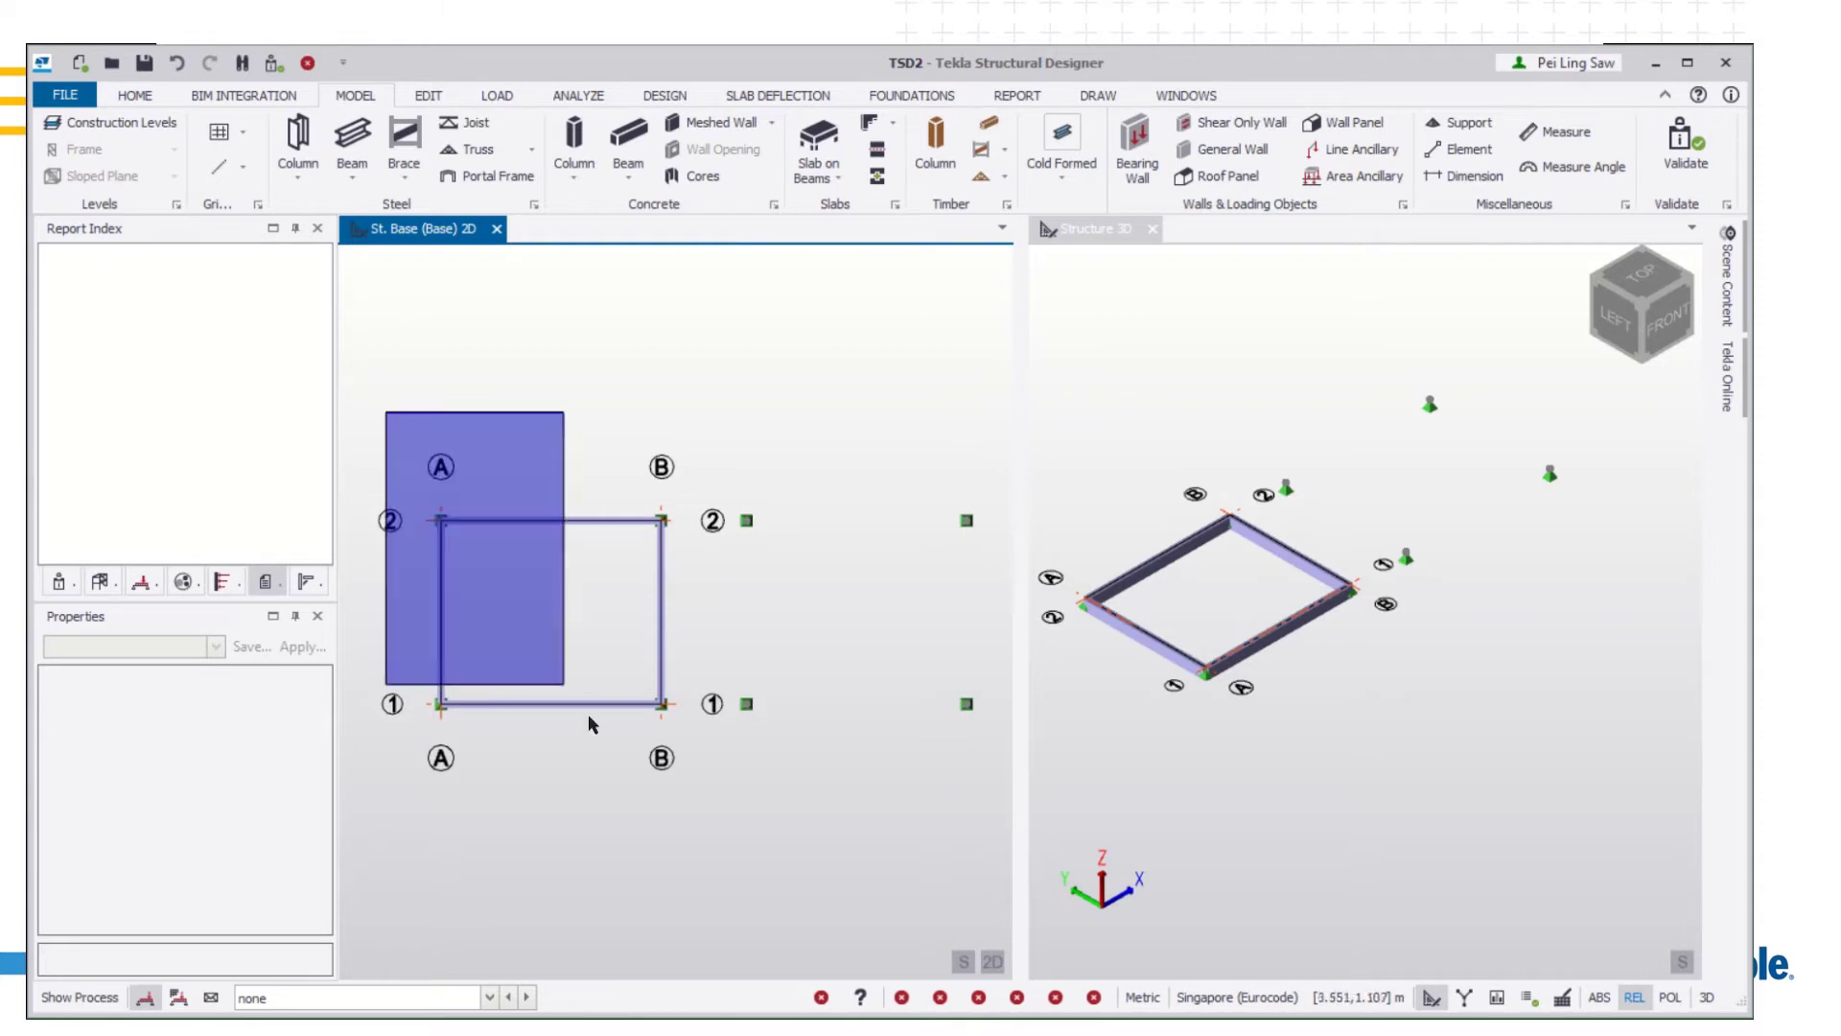
left_click_drag(384, 410, 722, 834)
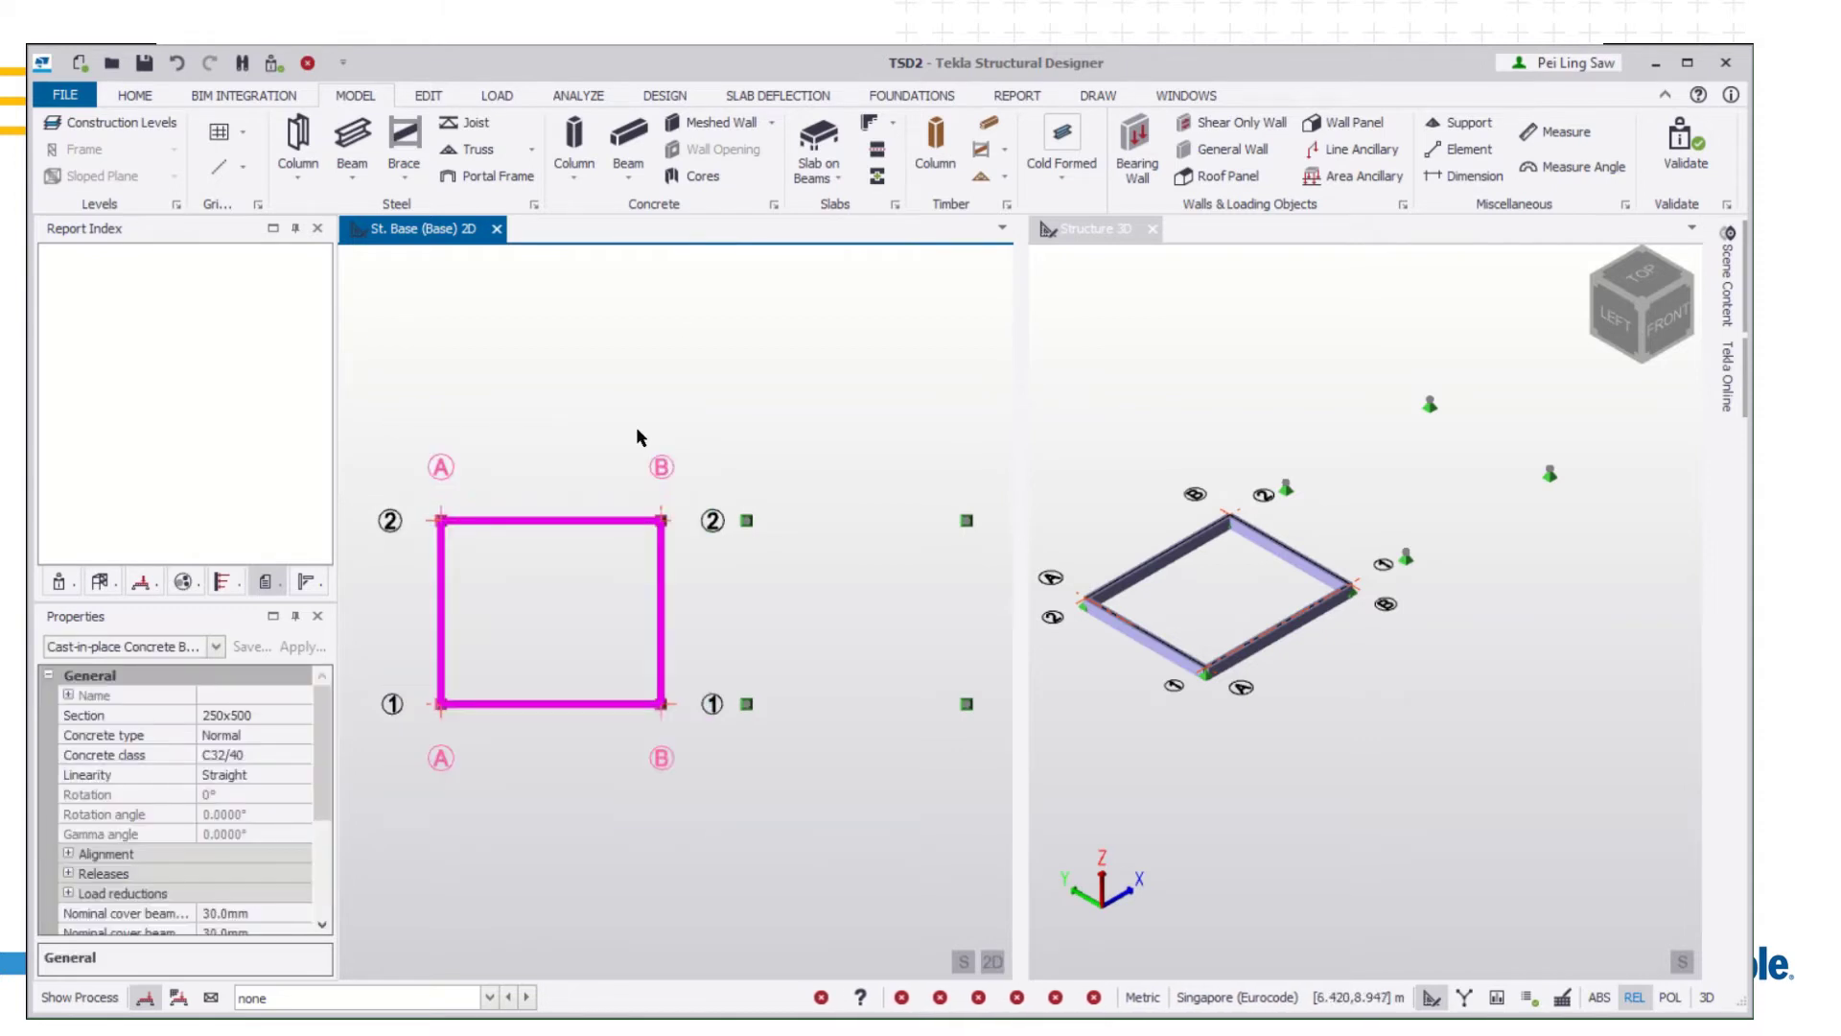
Copy only the four concrete beams from node B/2 to a point 10 m right
right_click(574, 364)
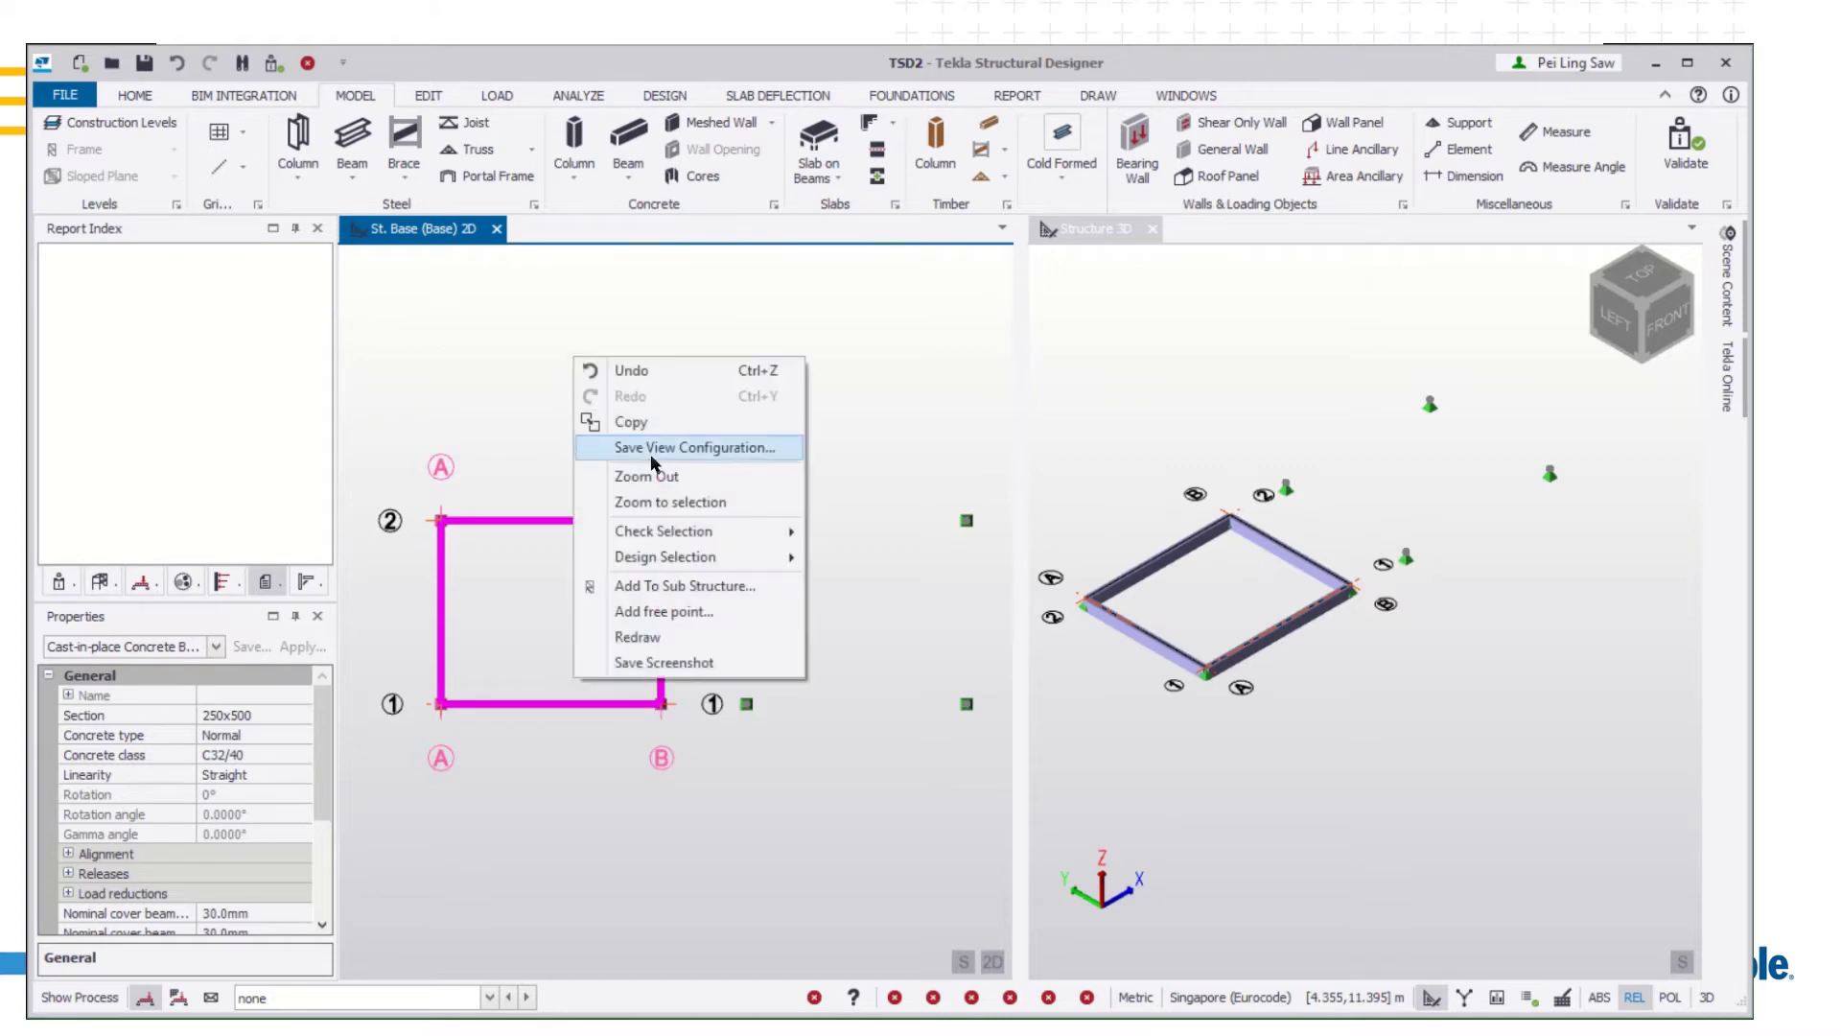
left_click(650, 426)
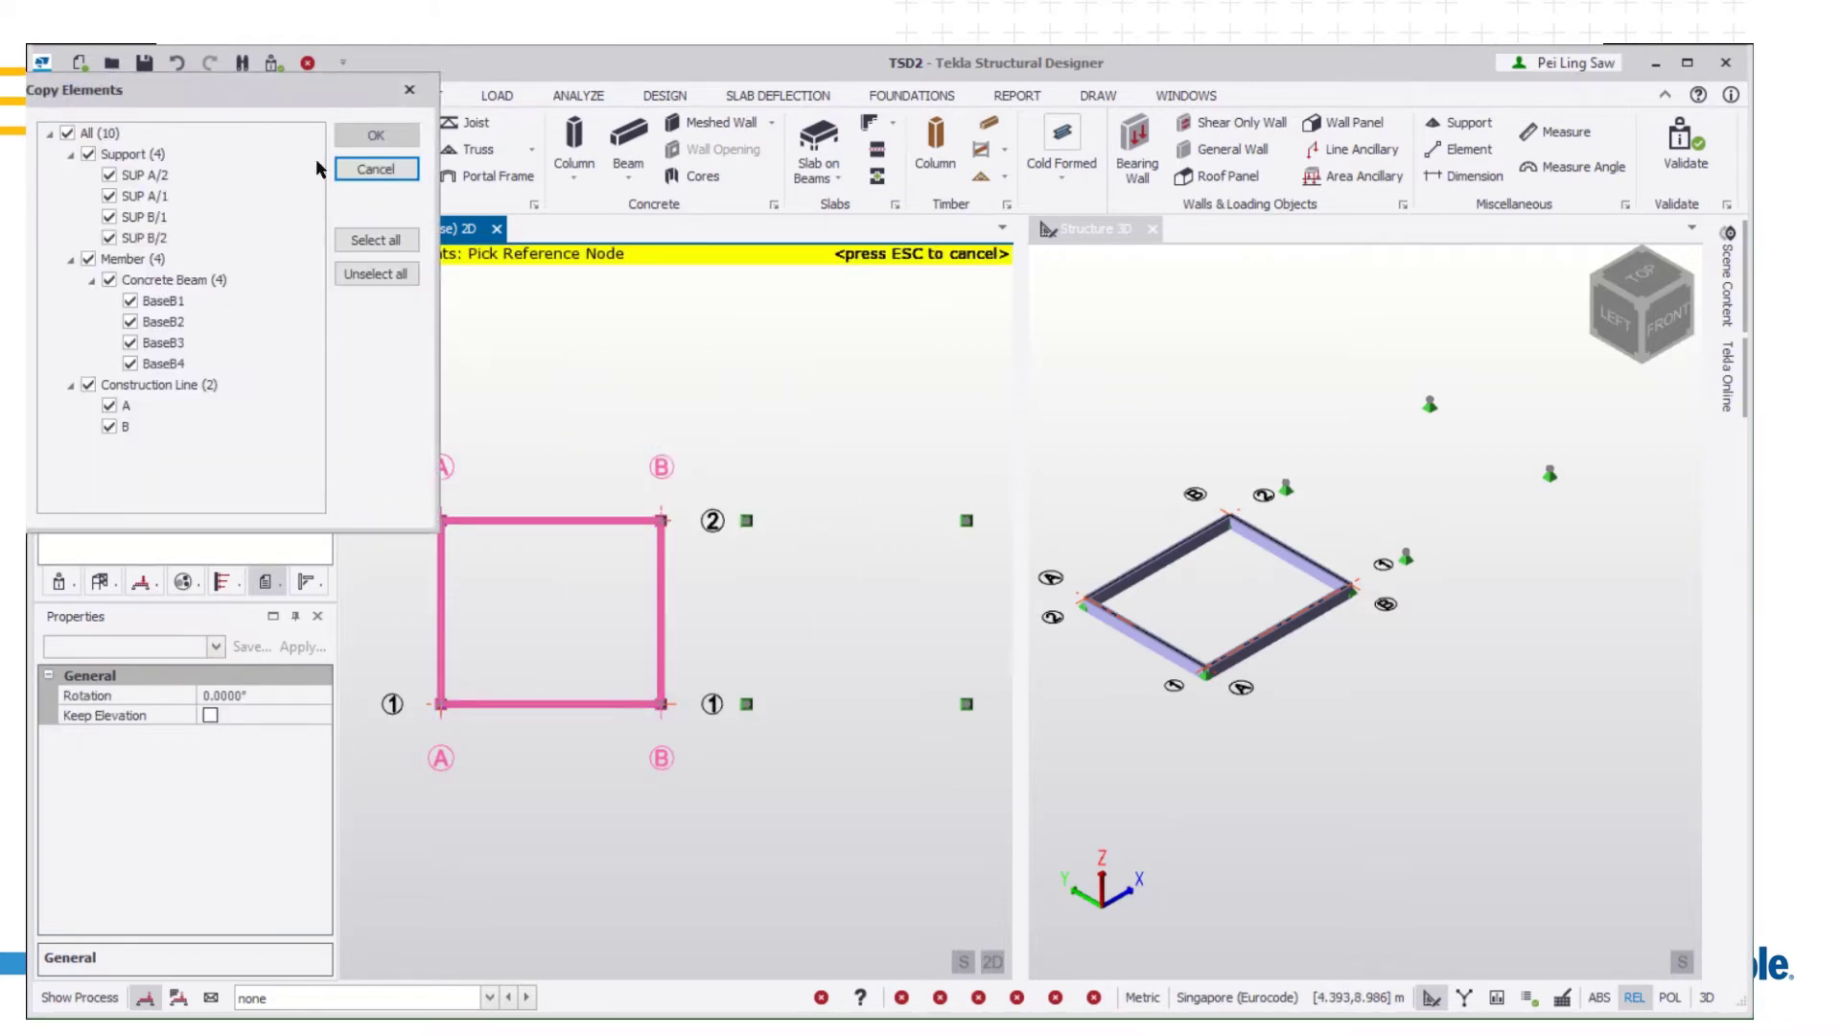
left_click_drag(304, 39, 424, 319)
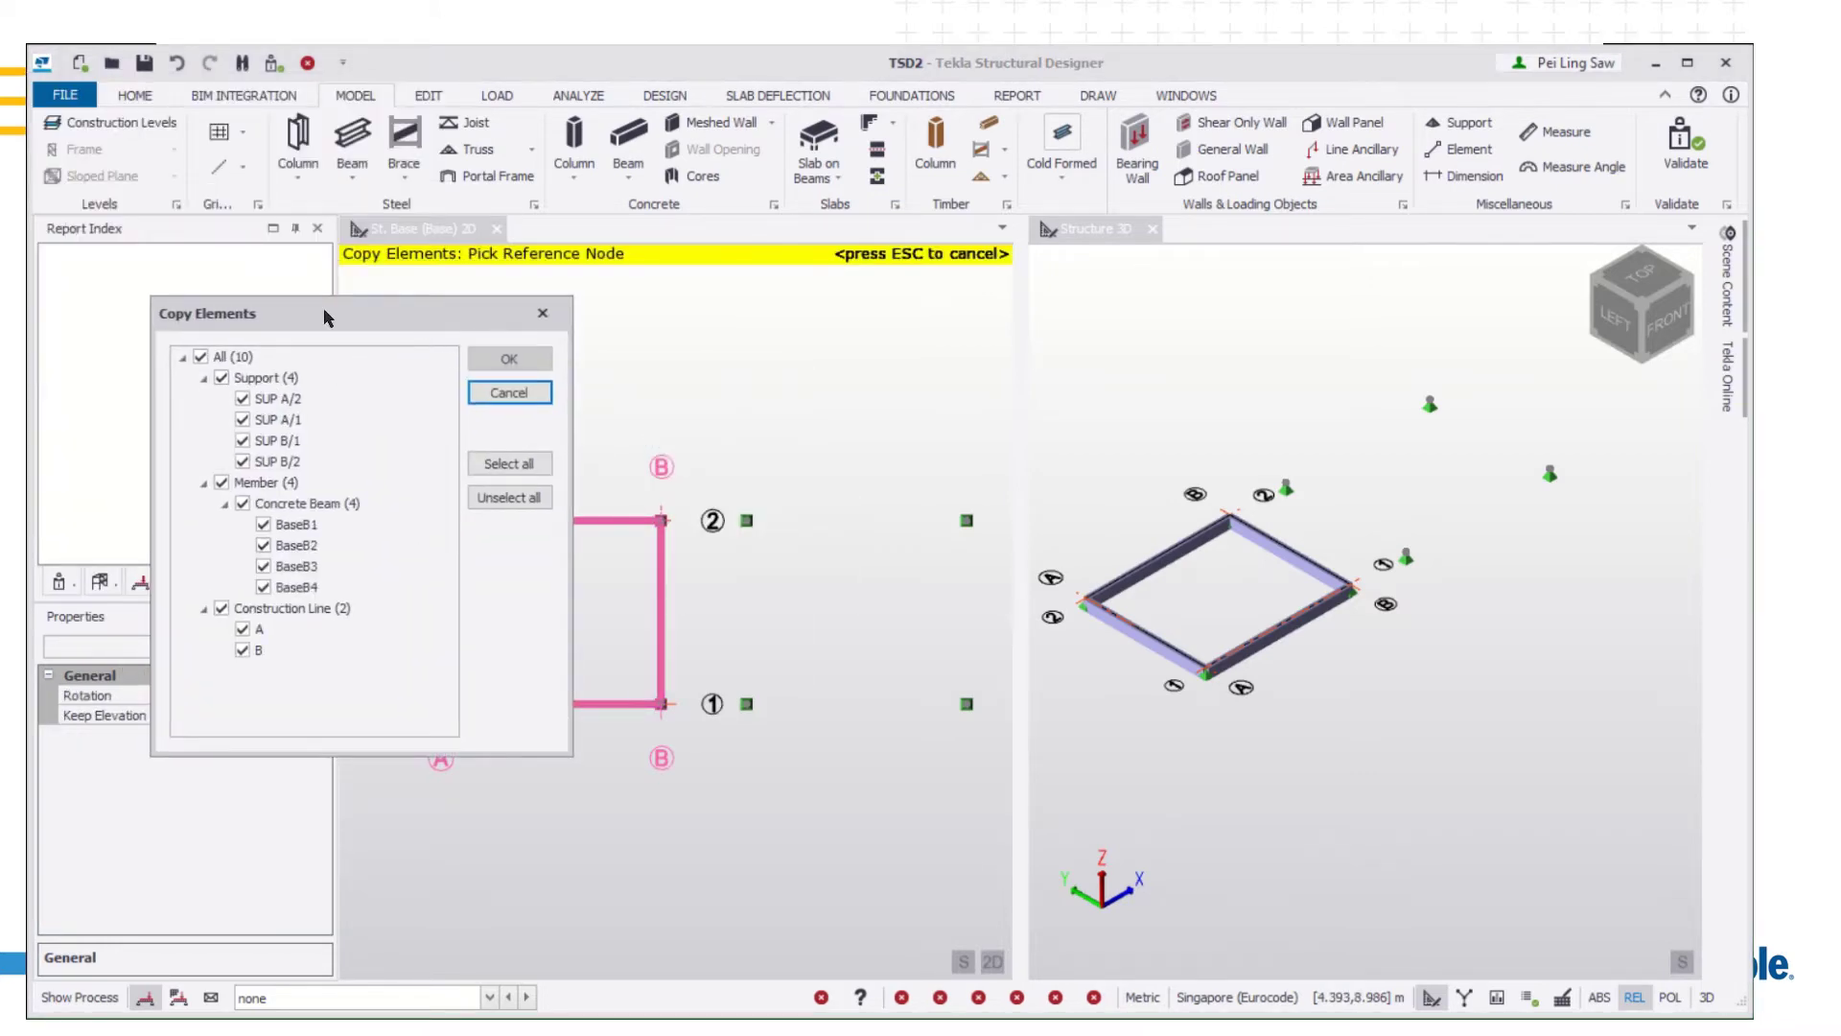
left_click(201, 356)
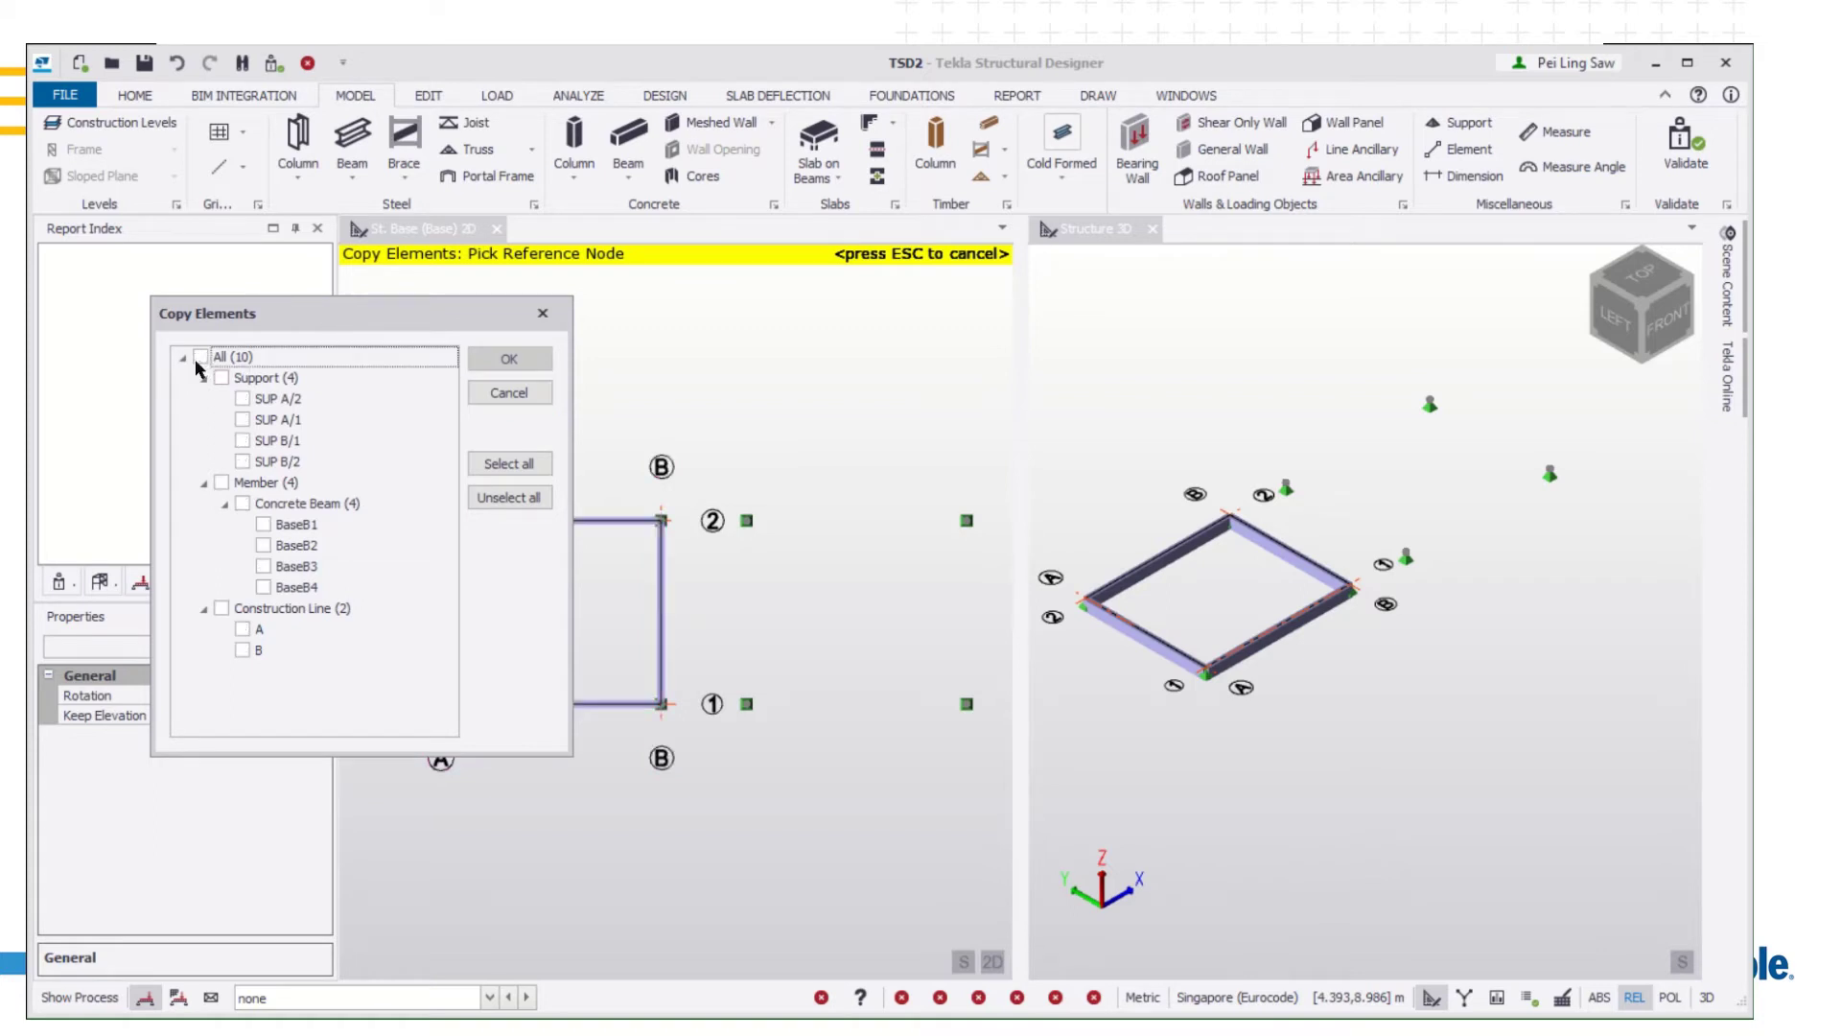
left_click(241, 503)
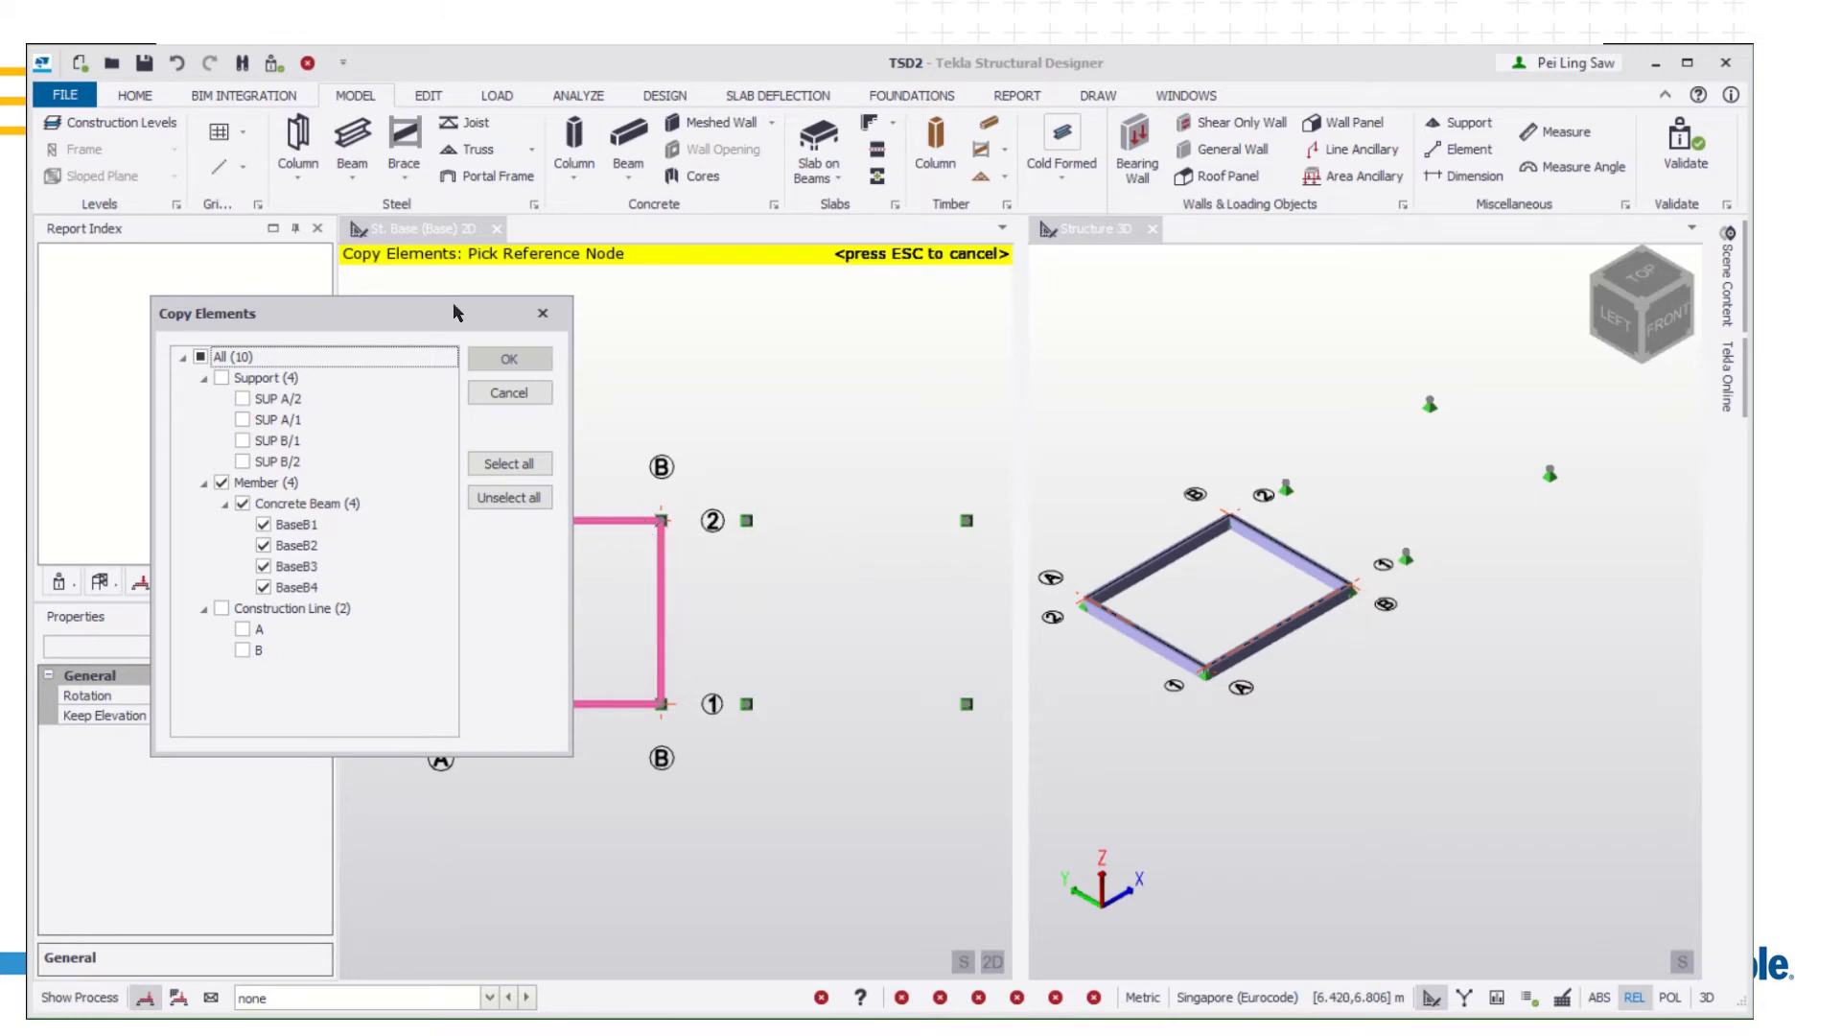
left_click_drag(454, 309, 308, 432)
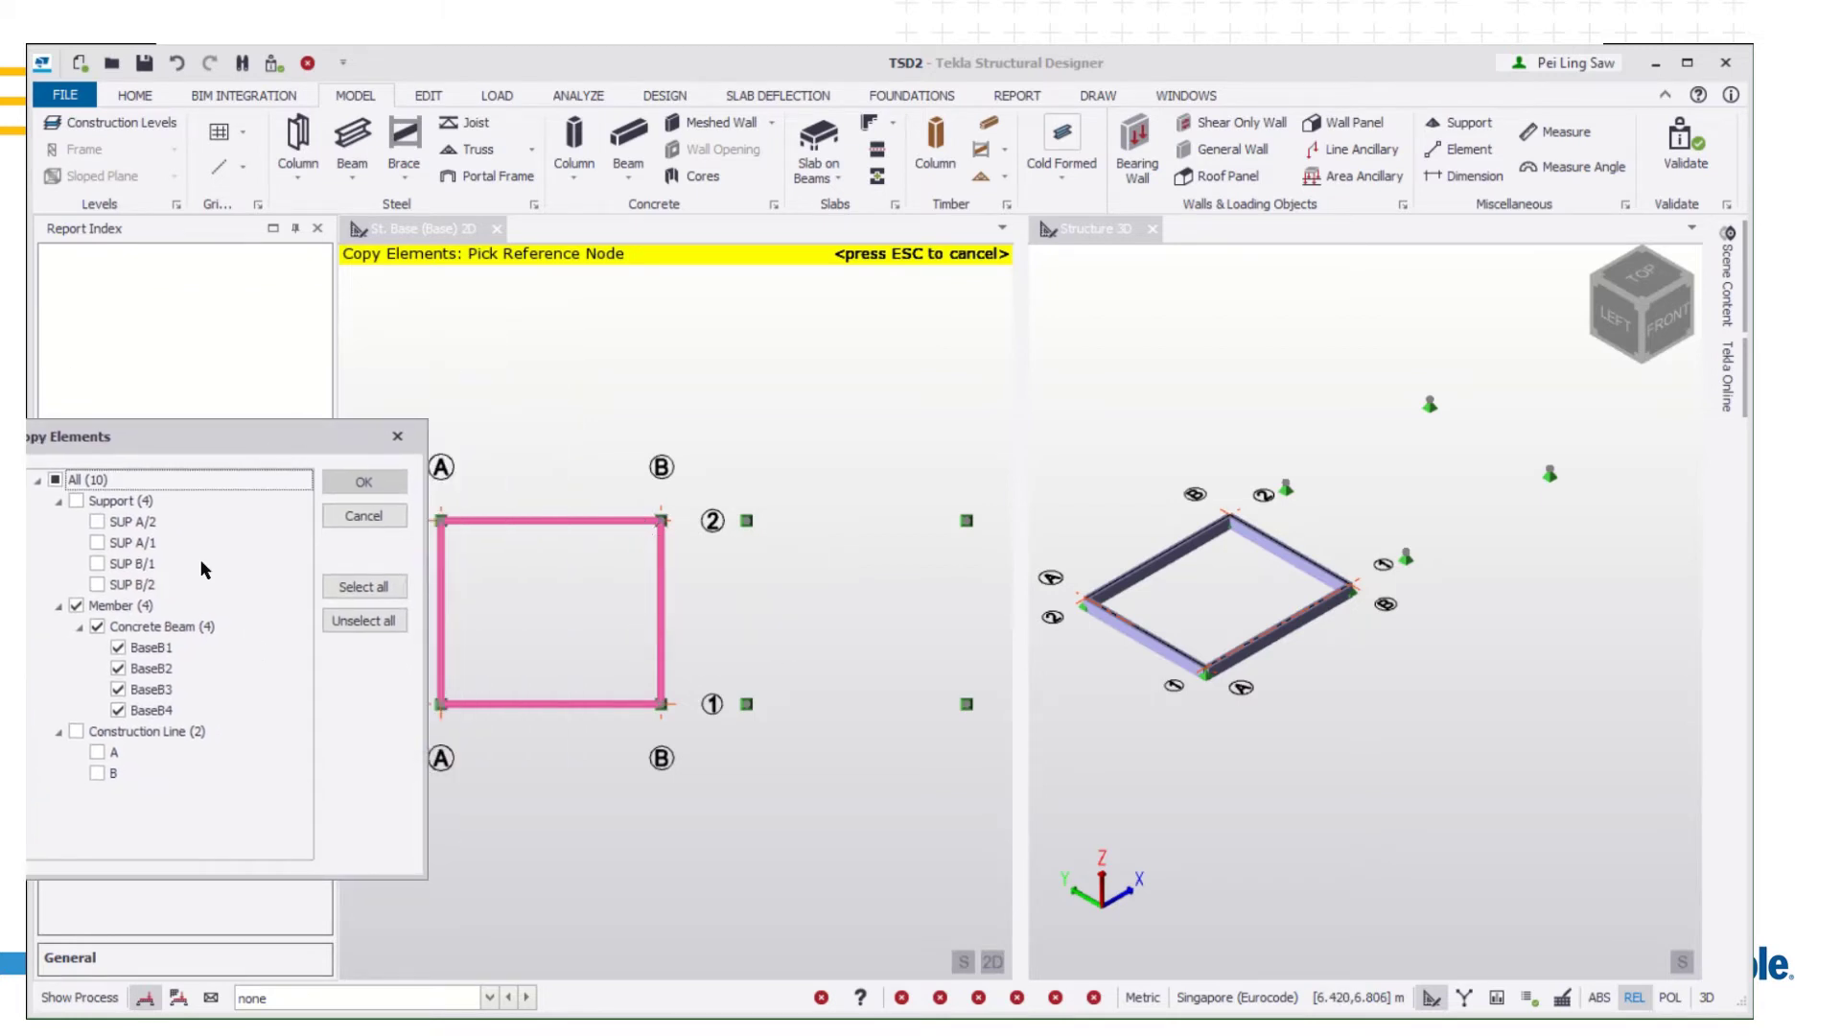
left_click(663, 521)
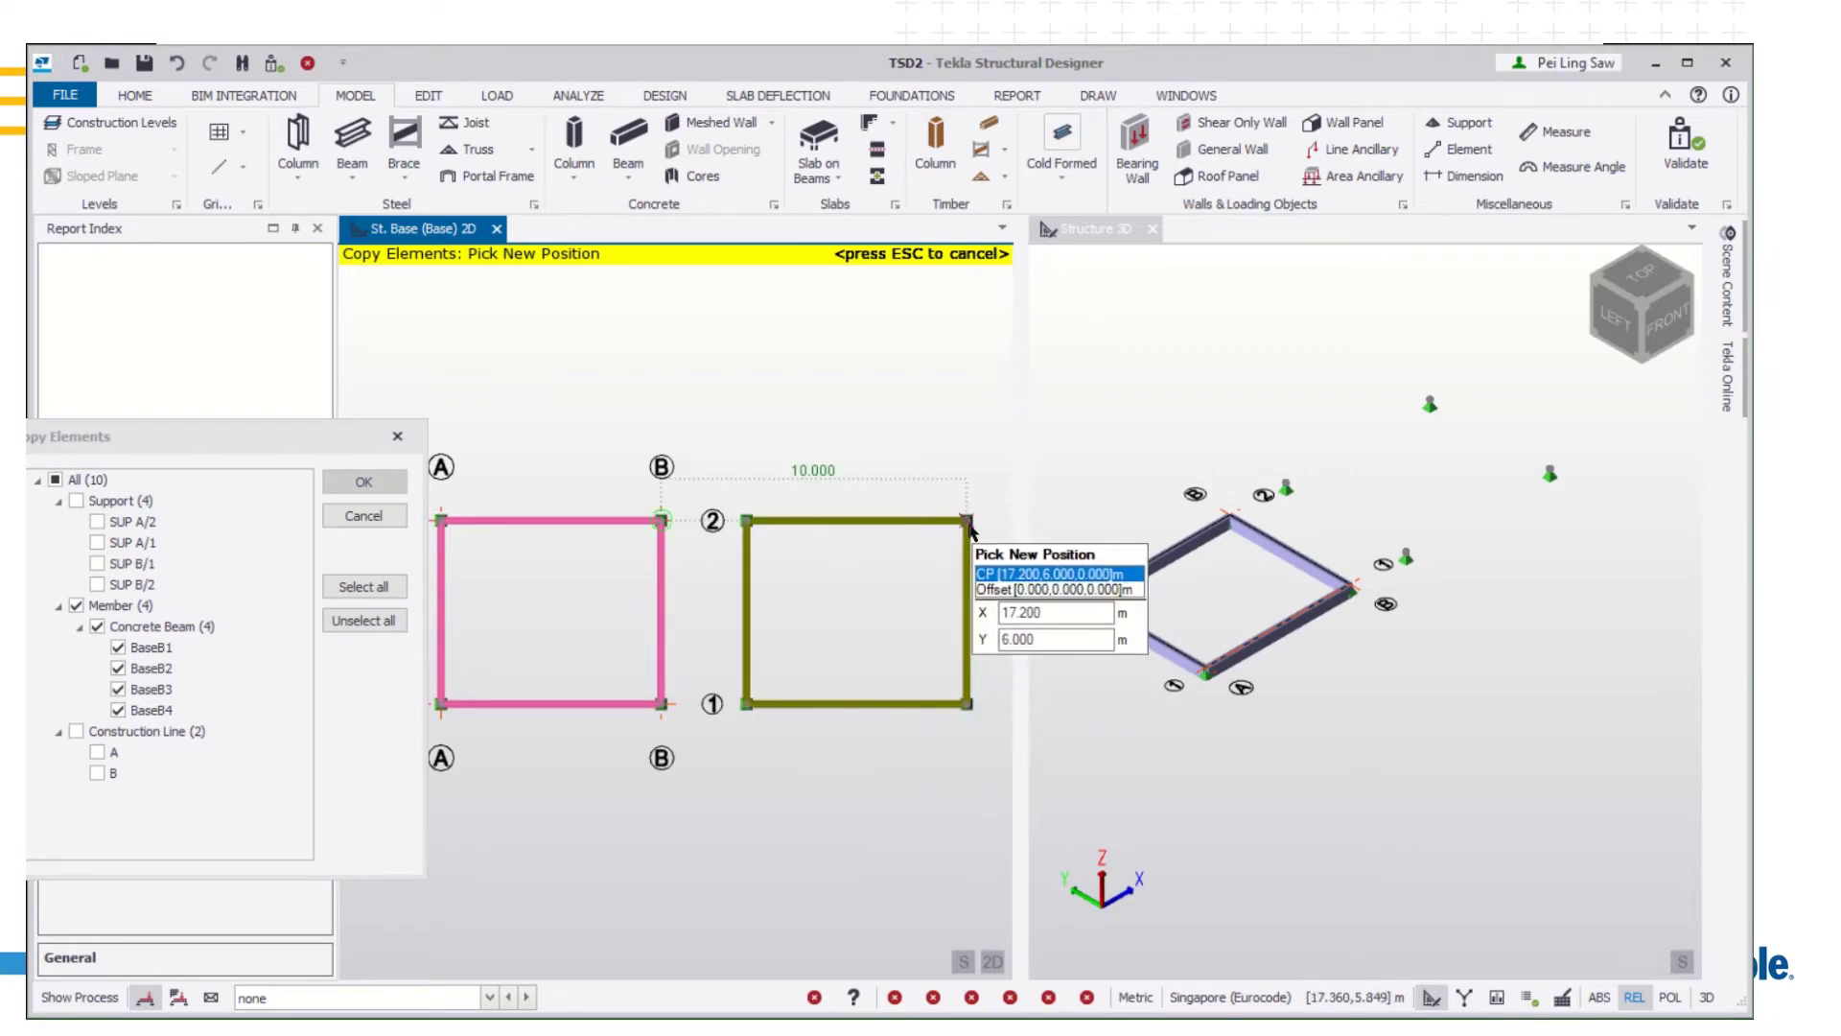
left_click(966, 521)
key("Escape")
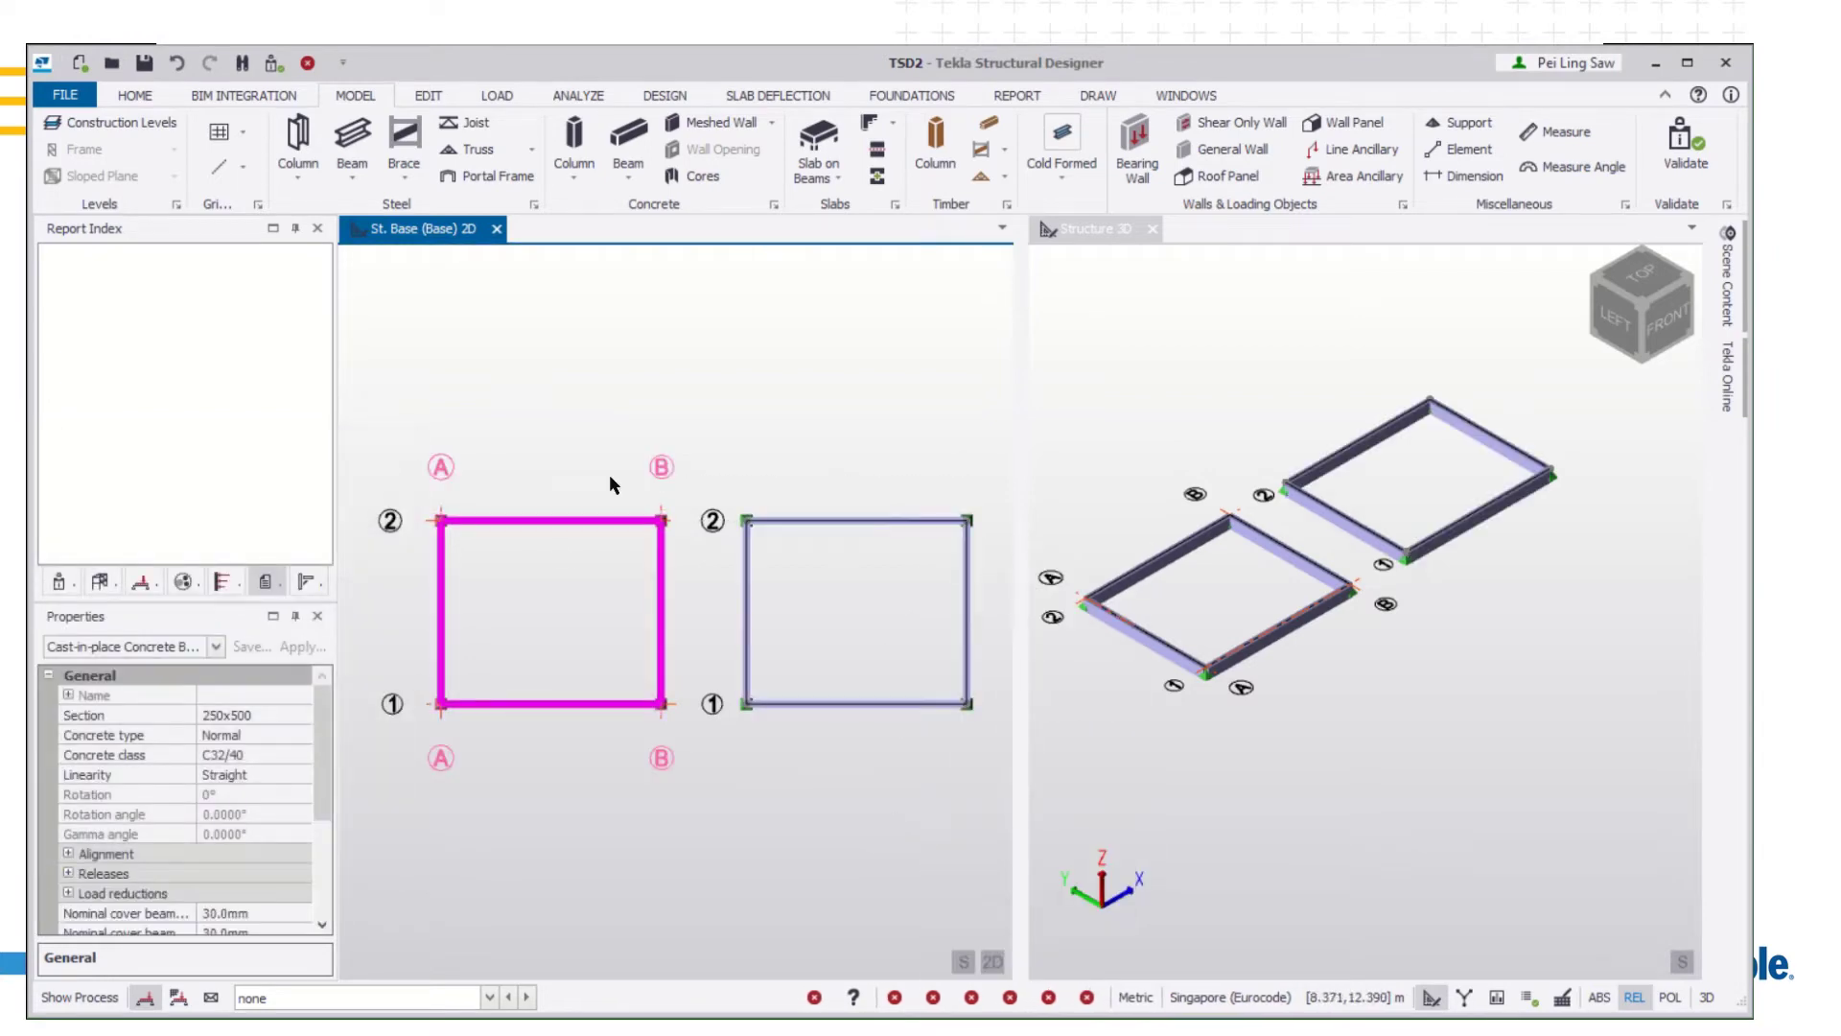
left_click(801, 357)
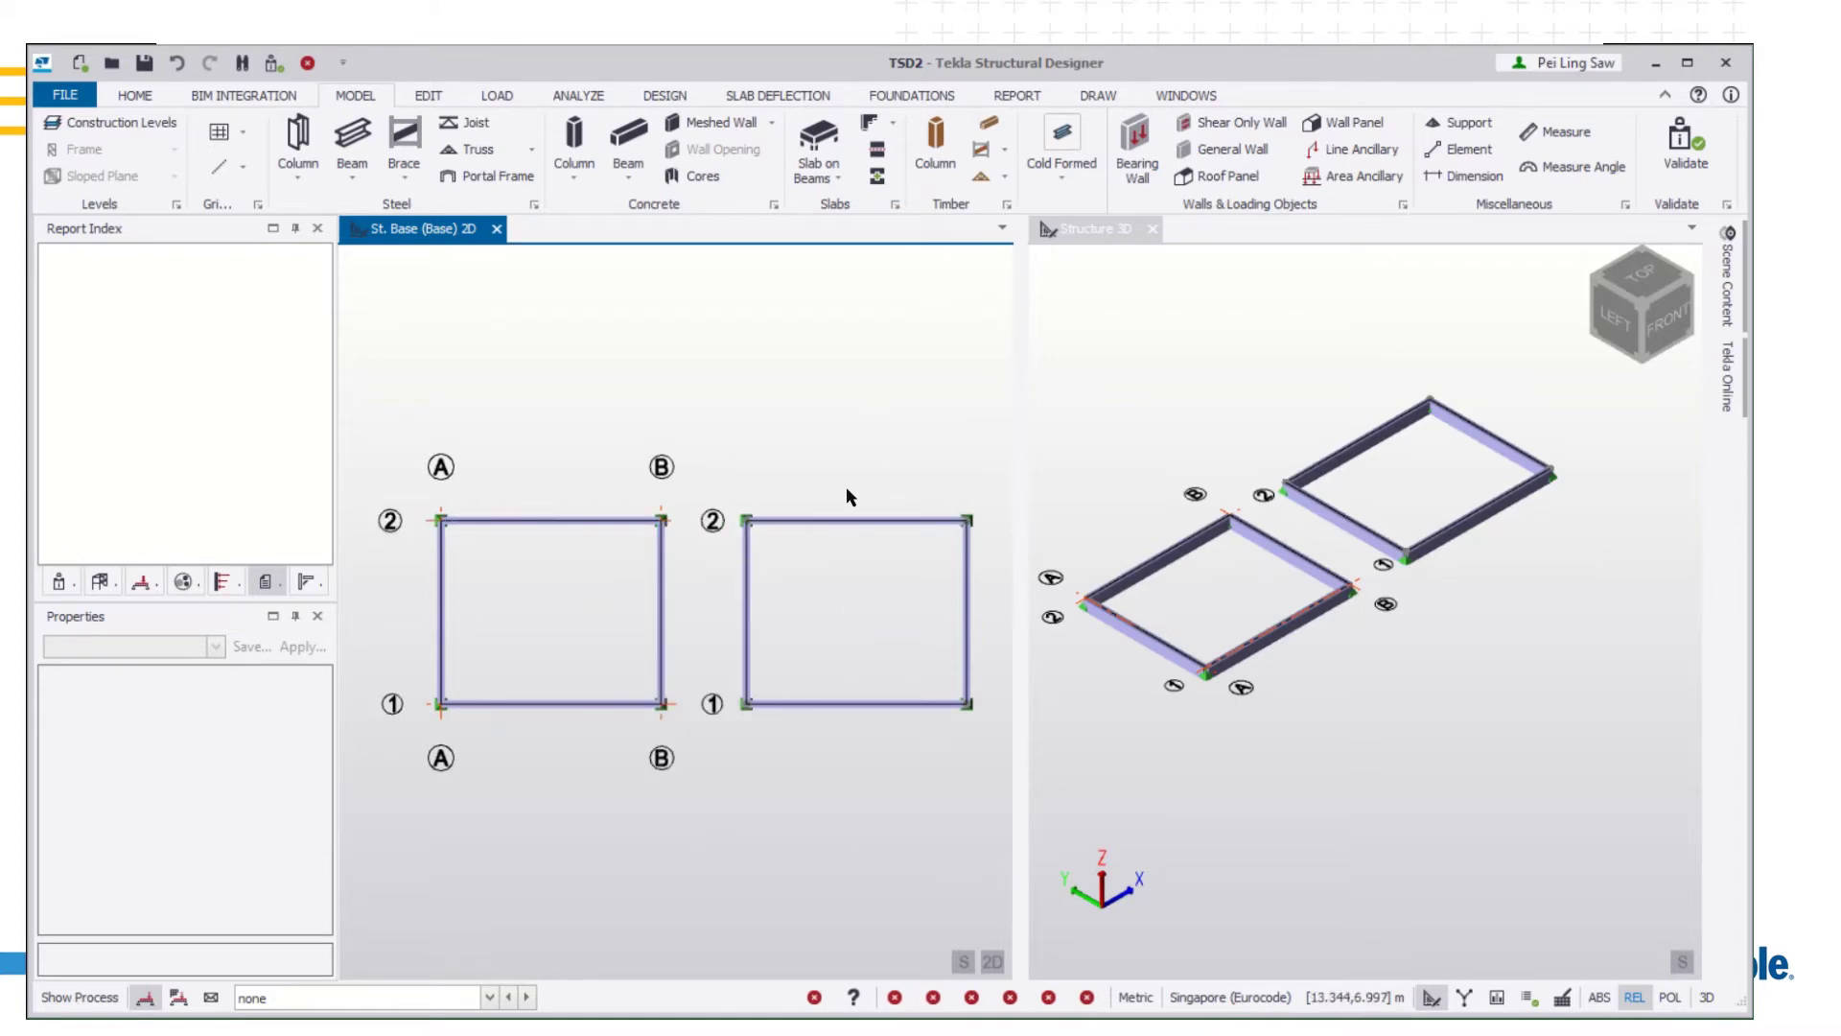
Place 200 mm deep slabs on beams in the right and left bays
left_click(827, 178)
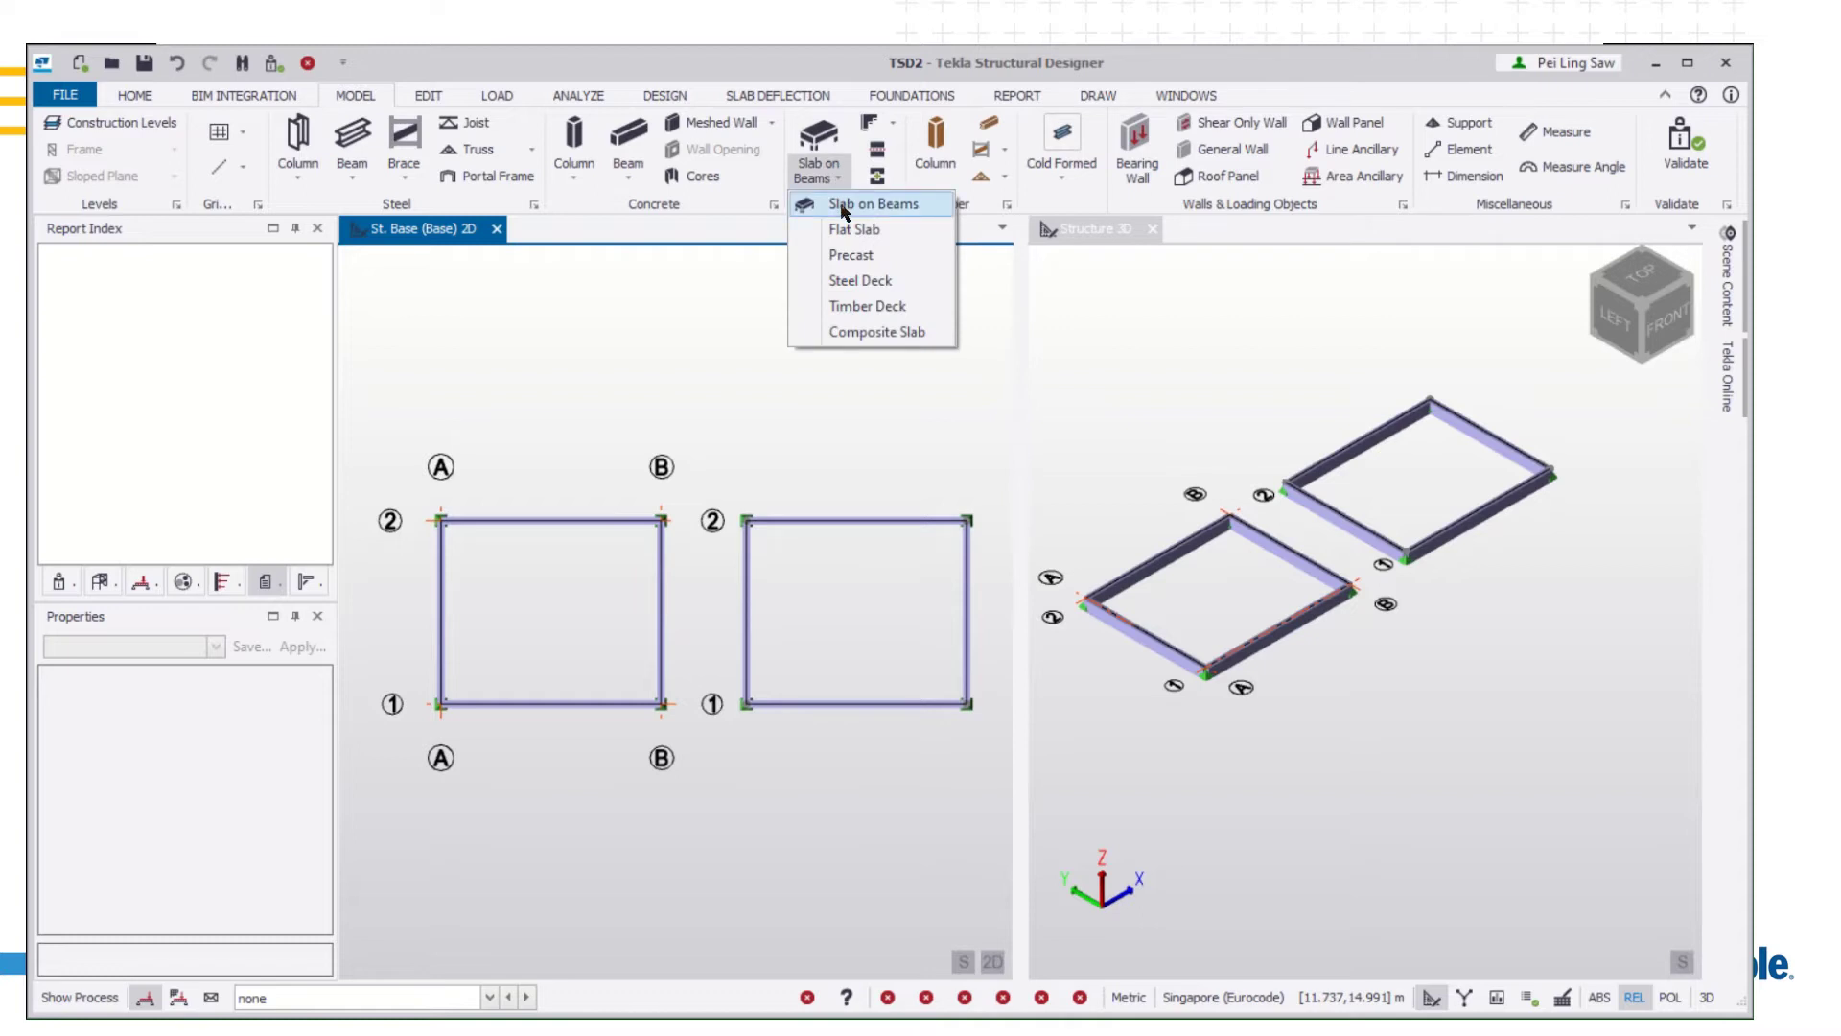
left_click(843, 210)
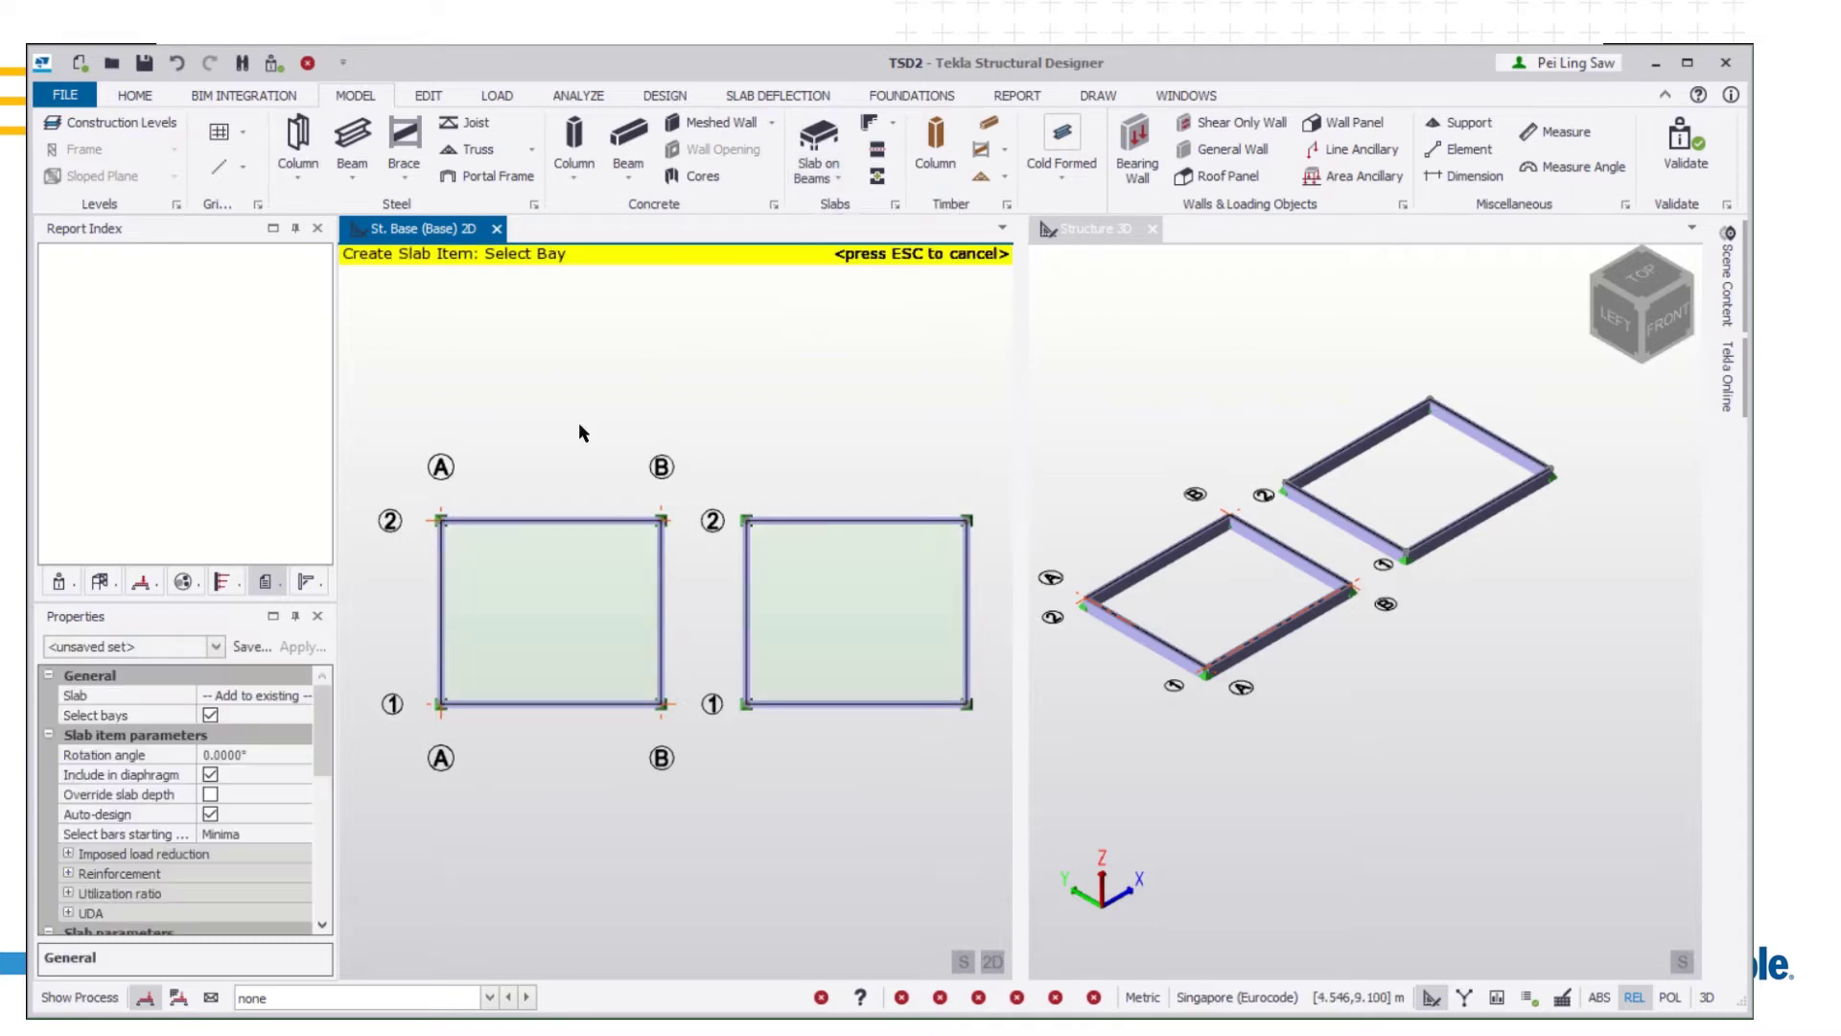
left_click(872, 647)
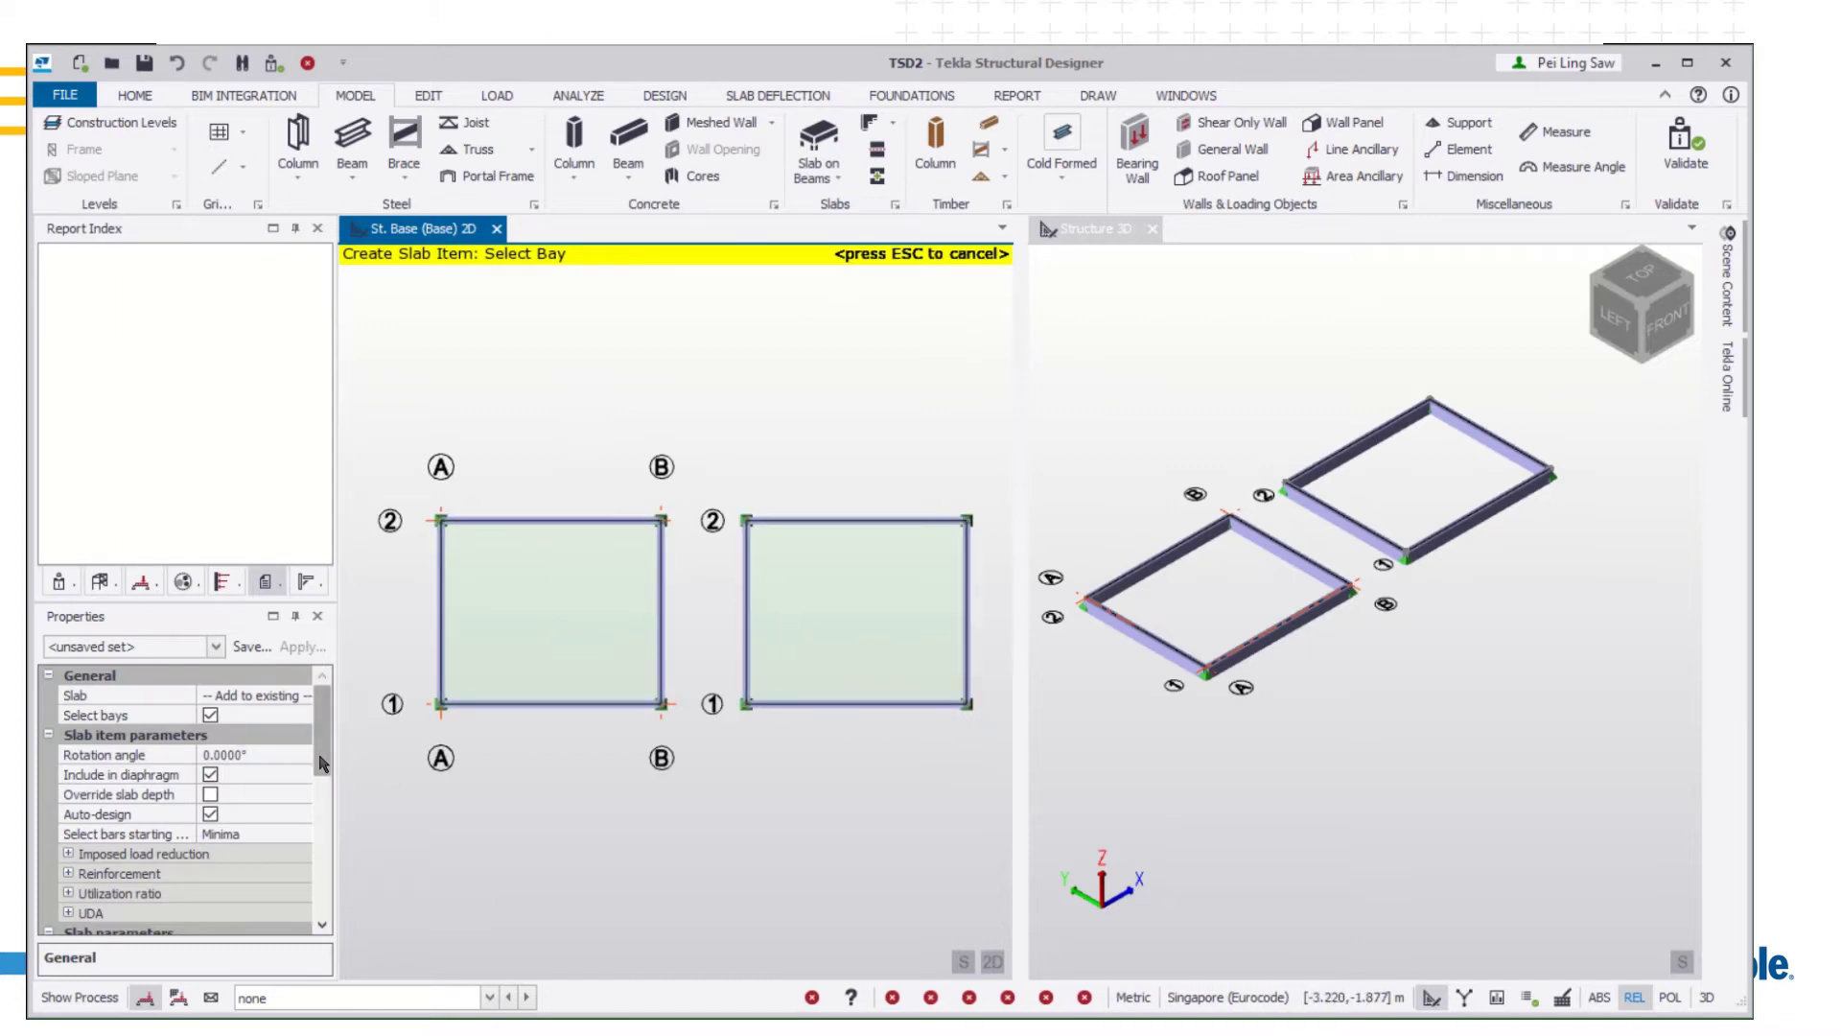
left_click_drag(320, 755, 322, 843)
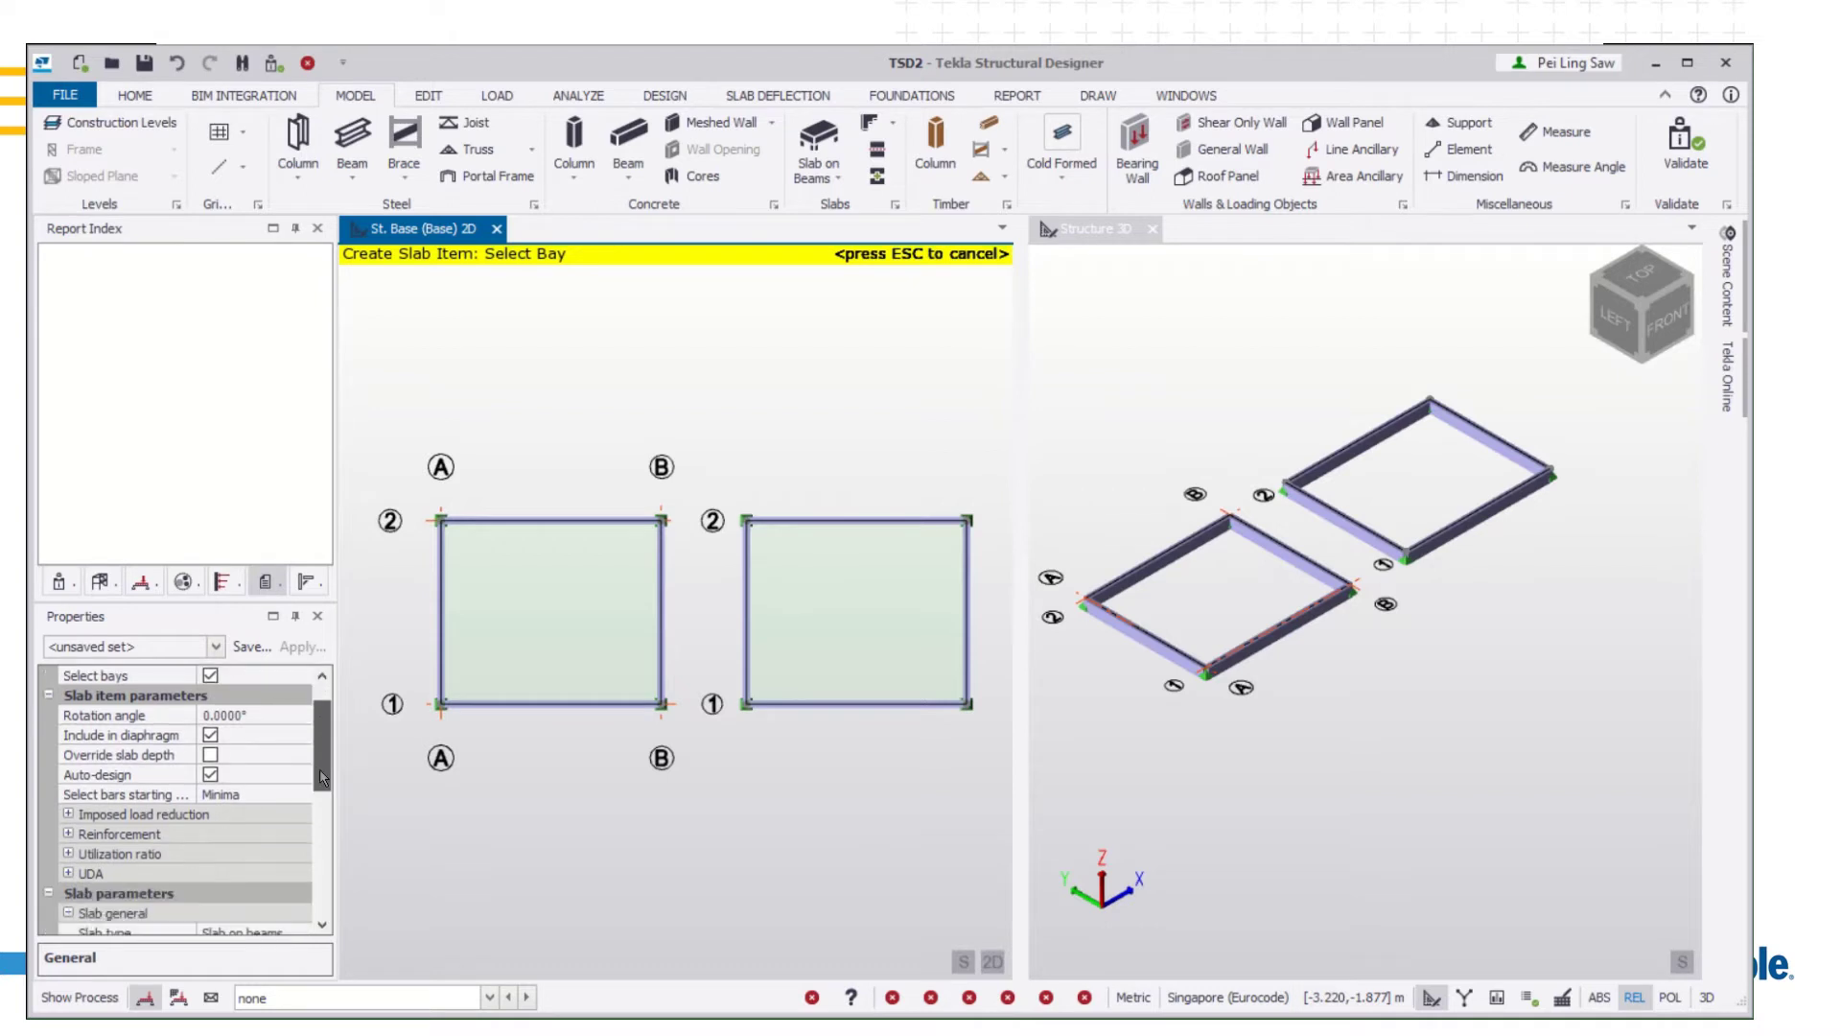
left_click(277, 796)
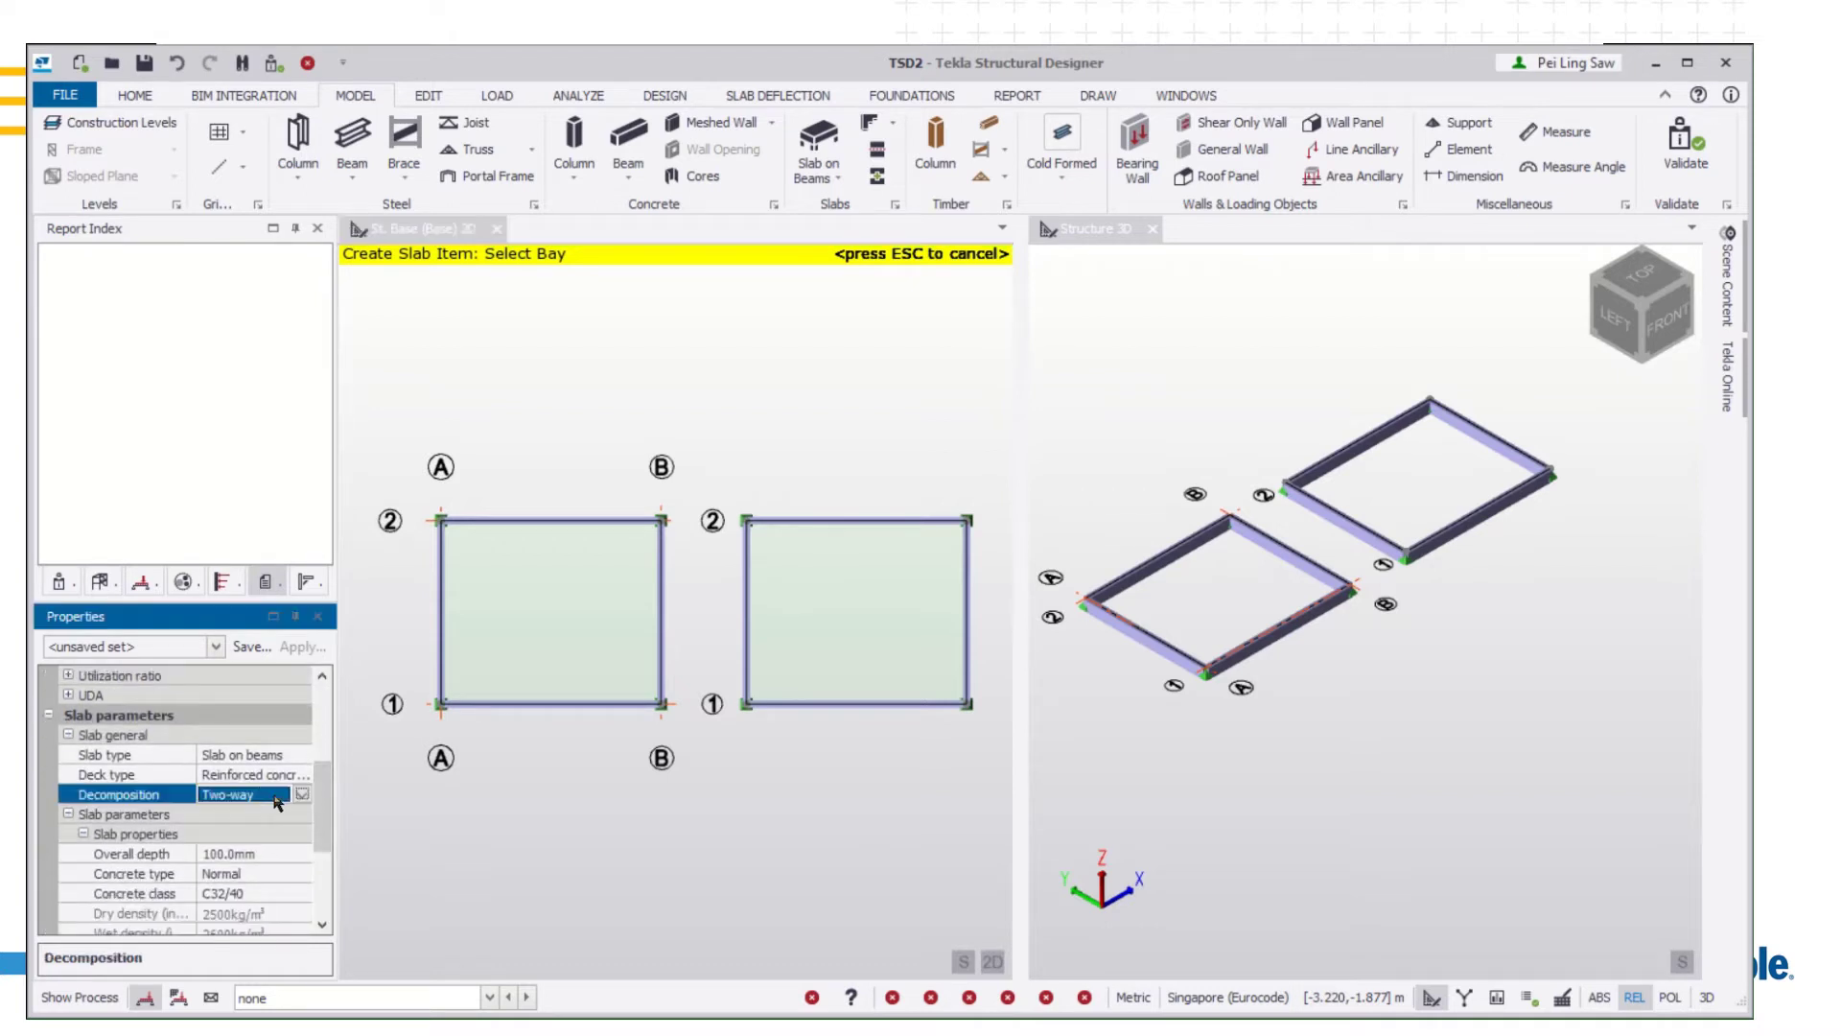
left_click(274, 852)
key("ctrl+a")
type("2")
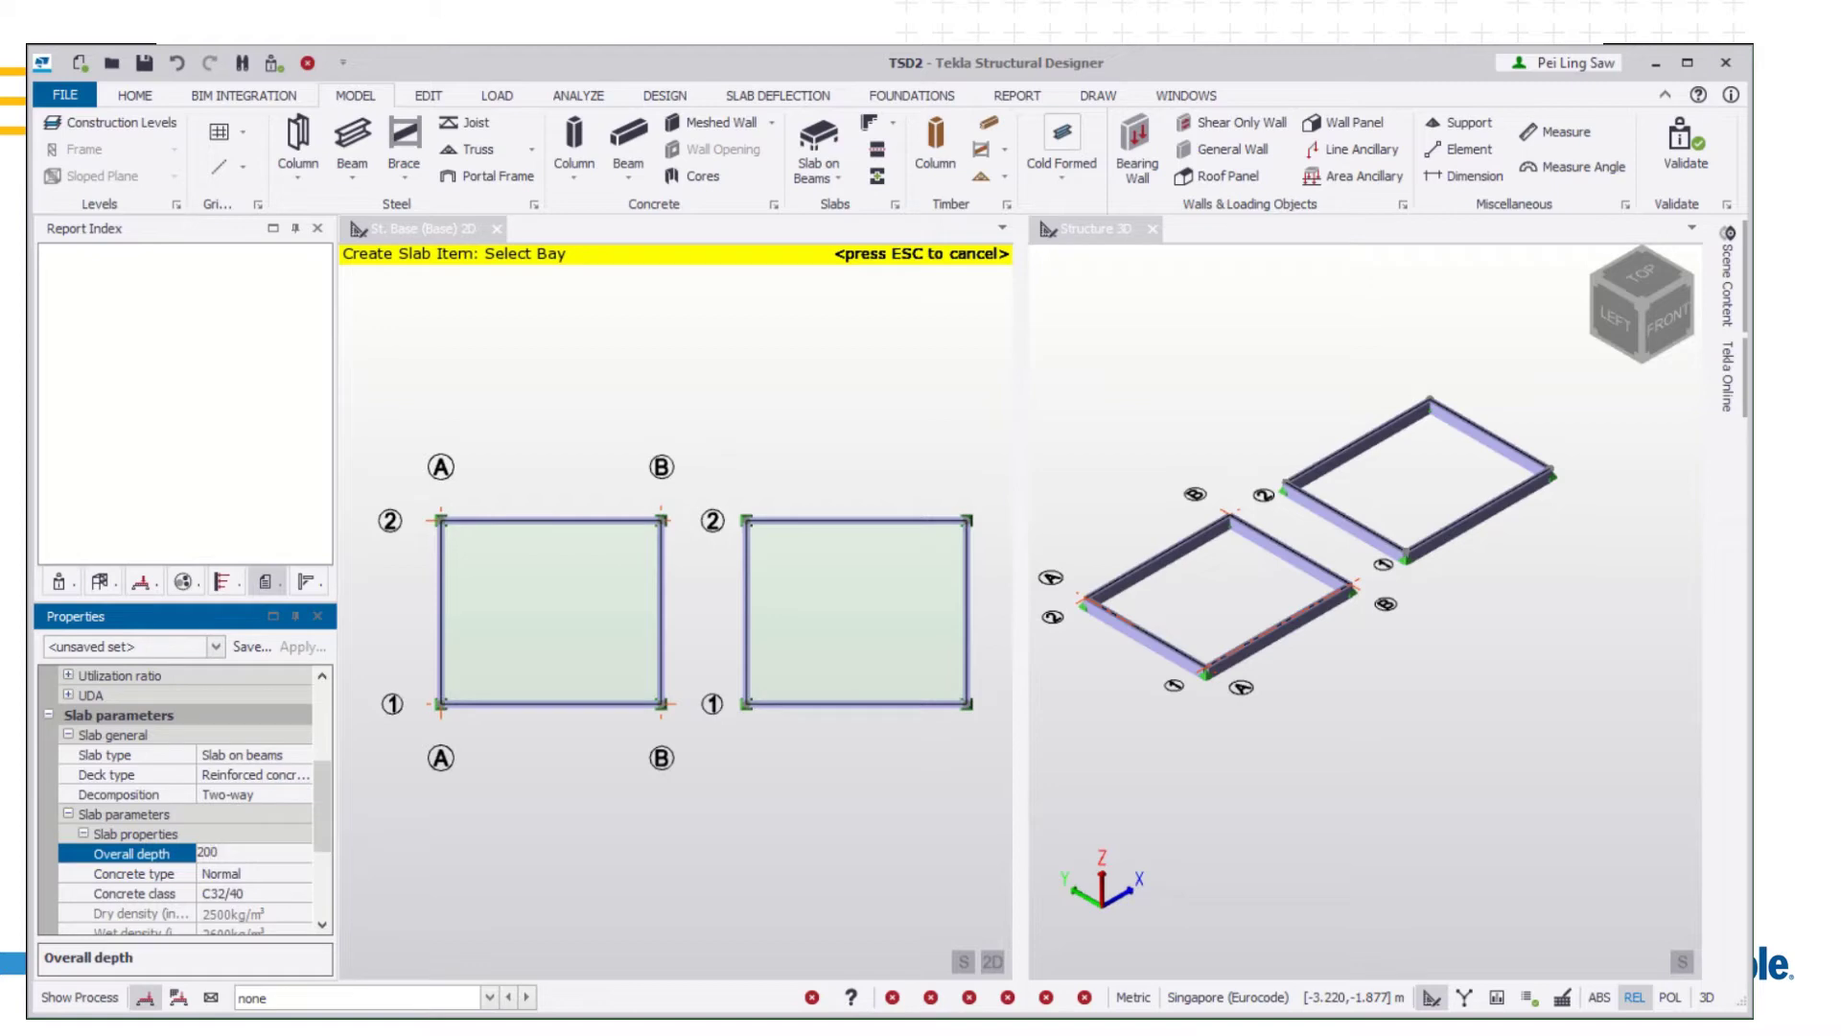
left_click(261, 891)
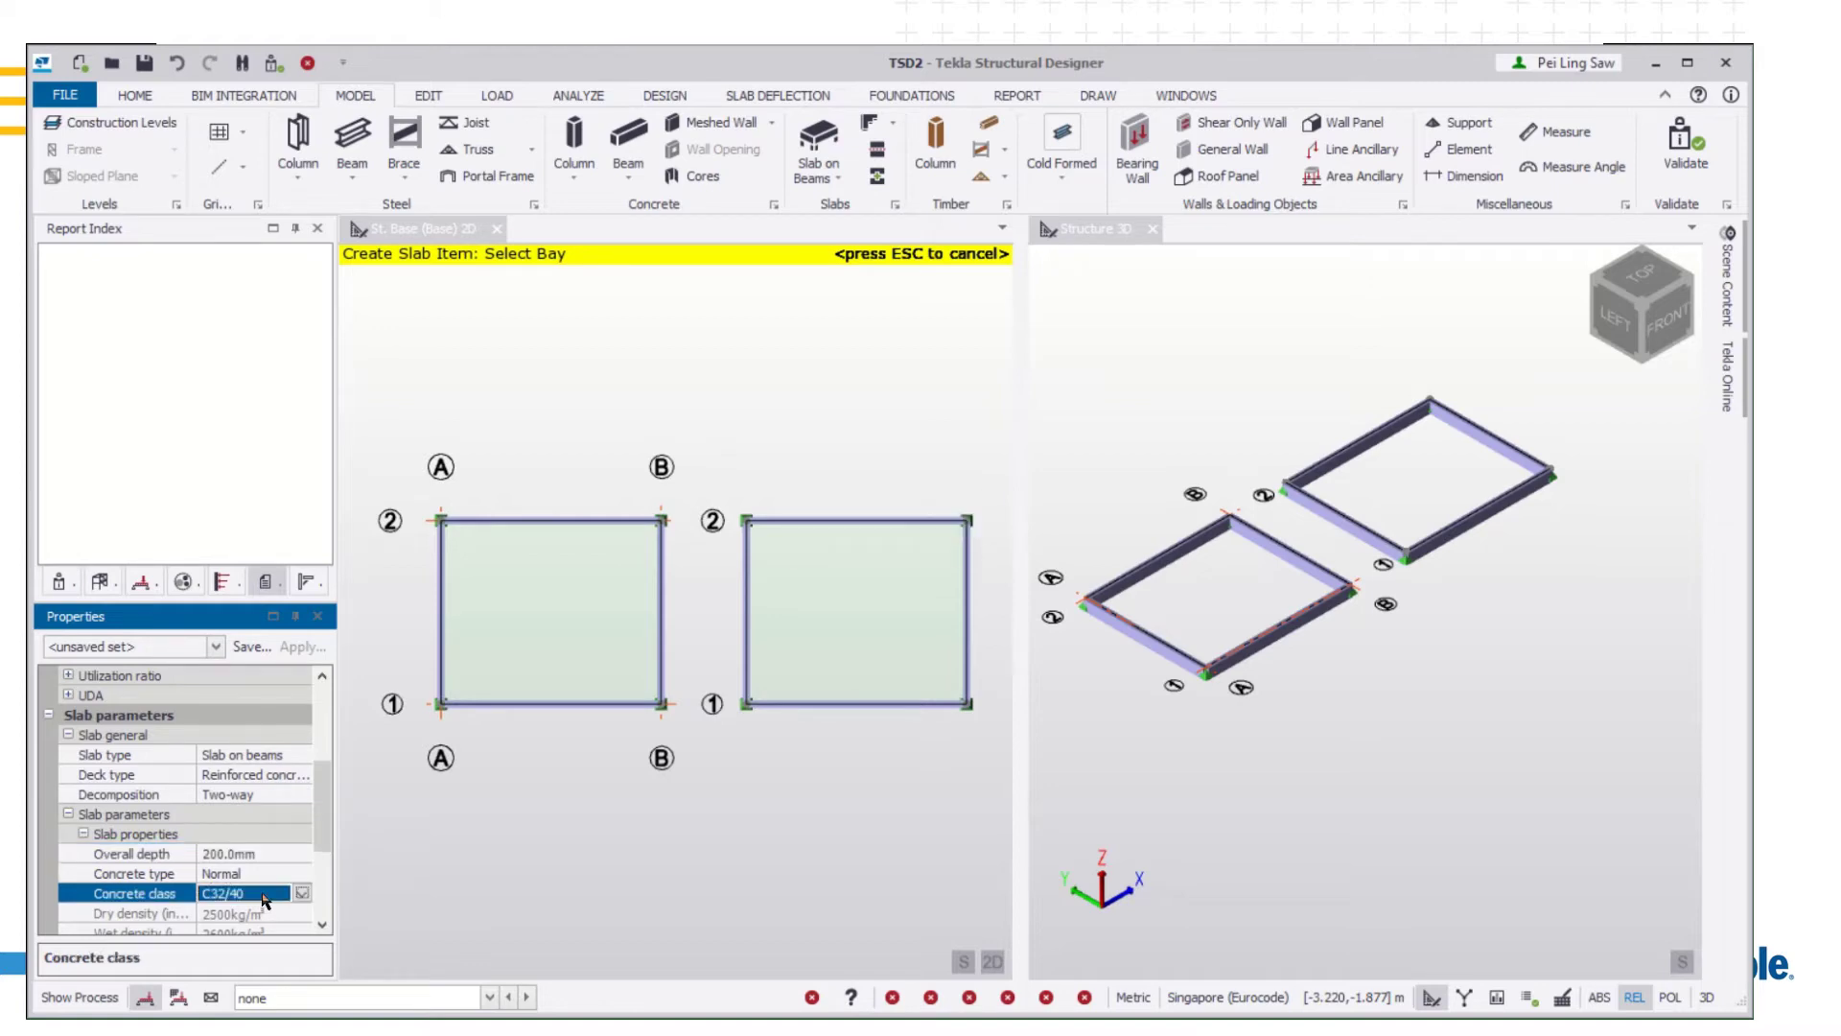
left_click(548, 592)
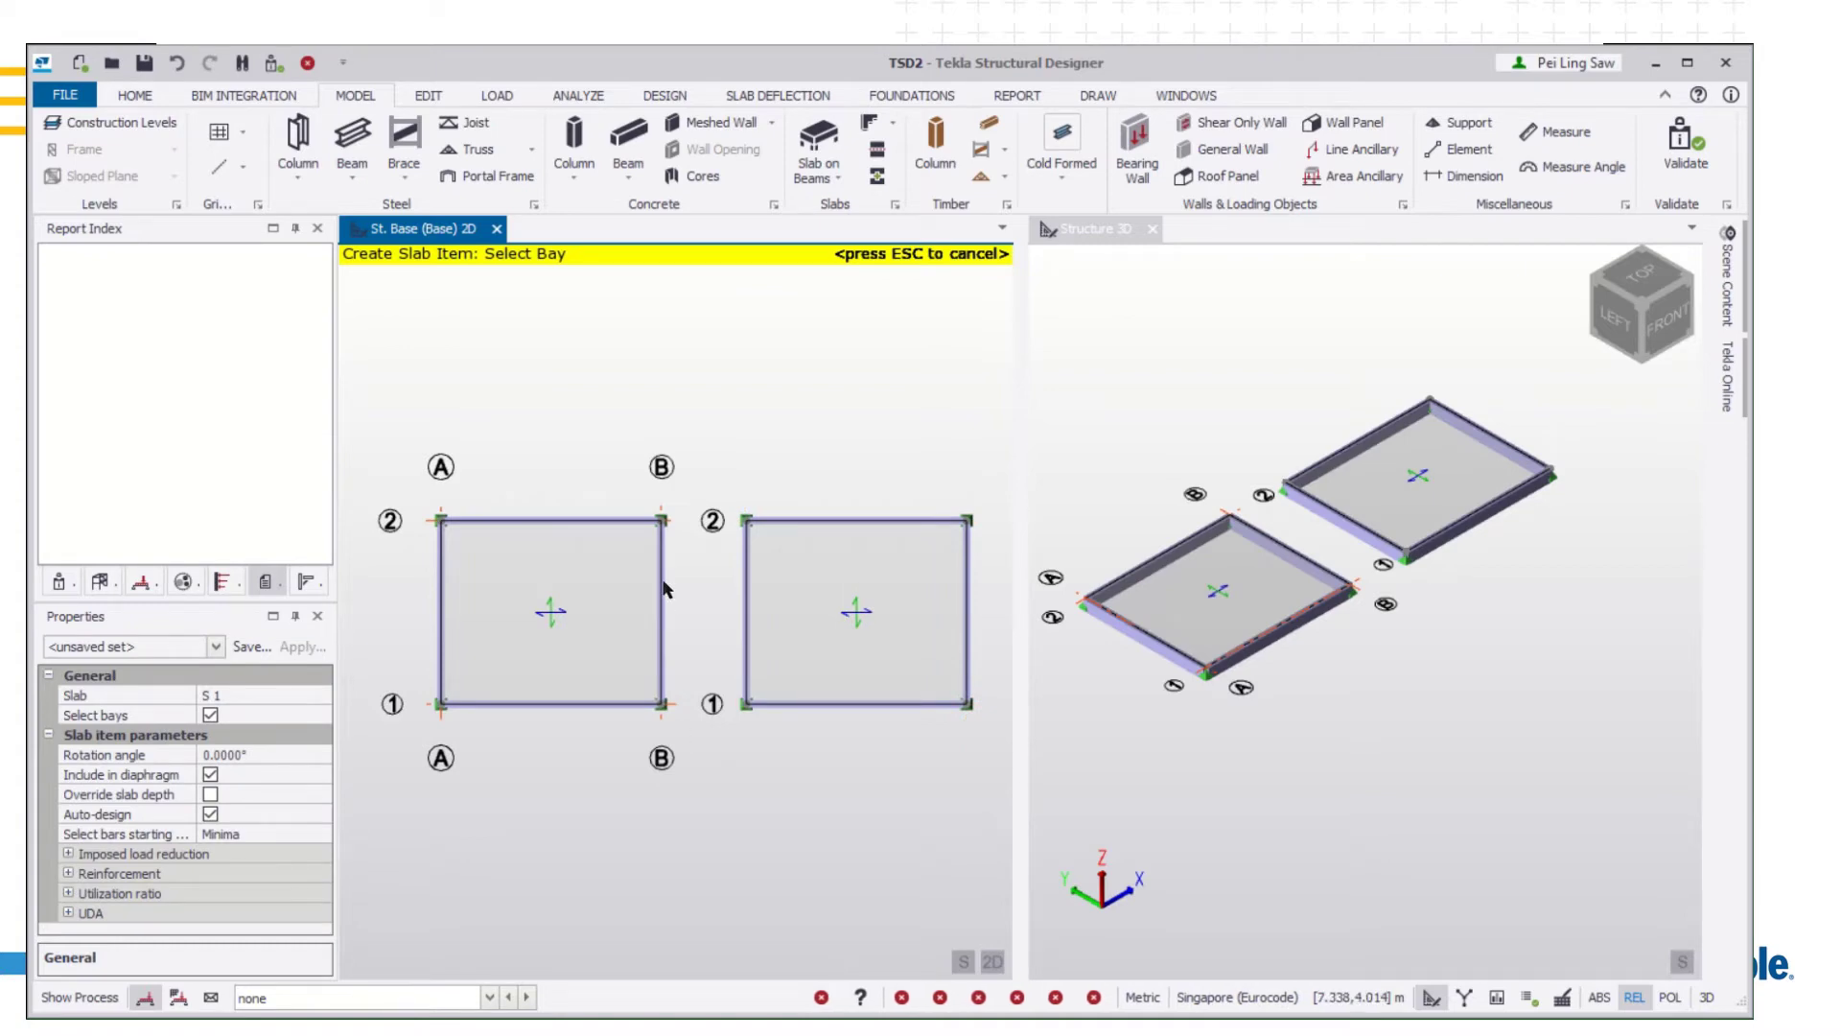
key("Escape")
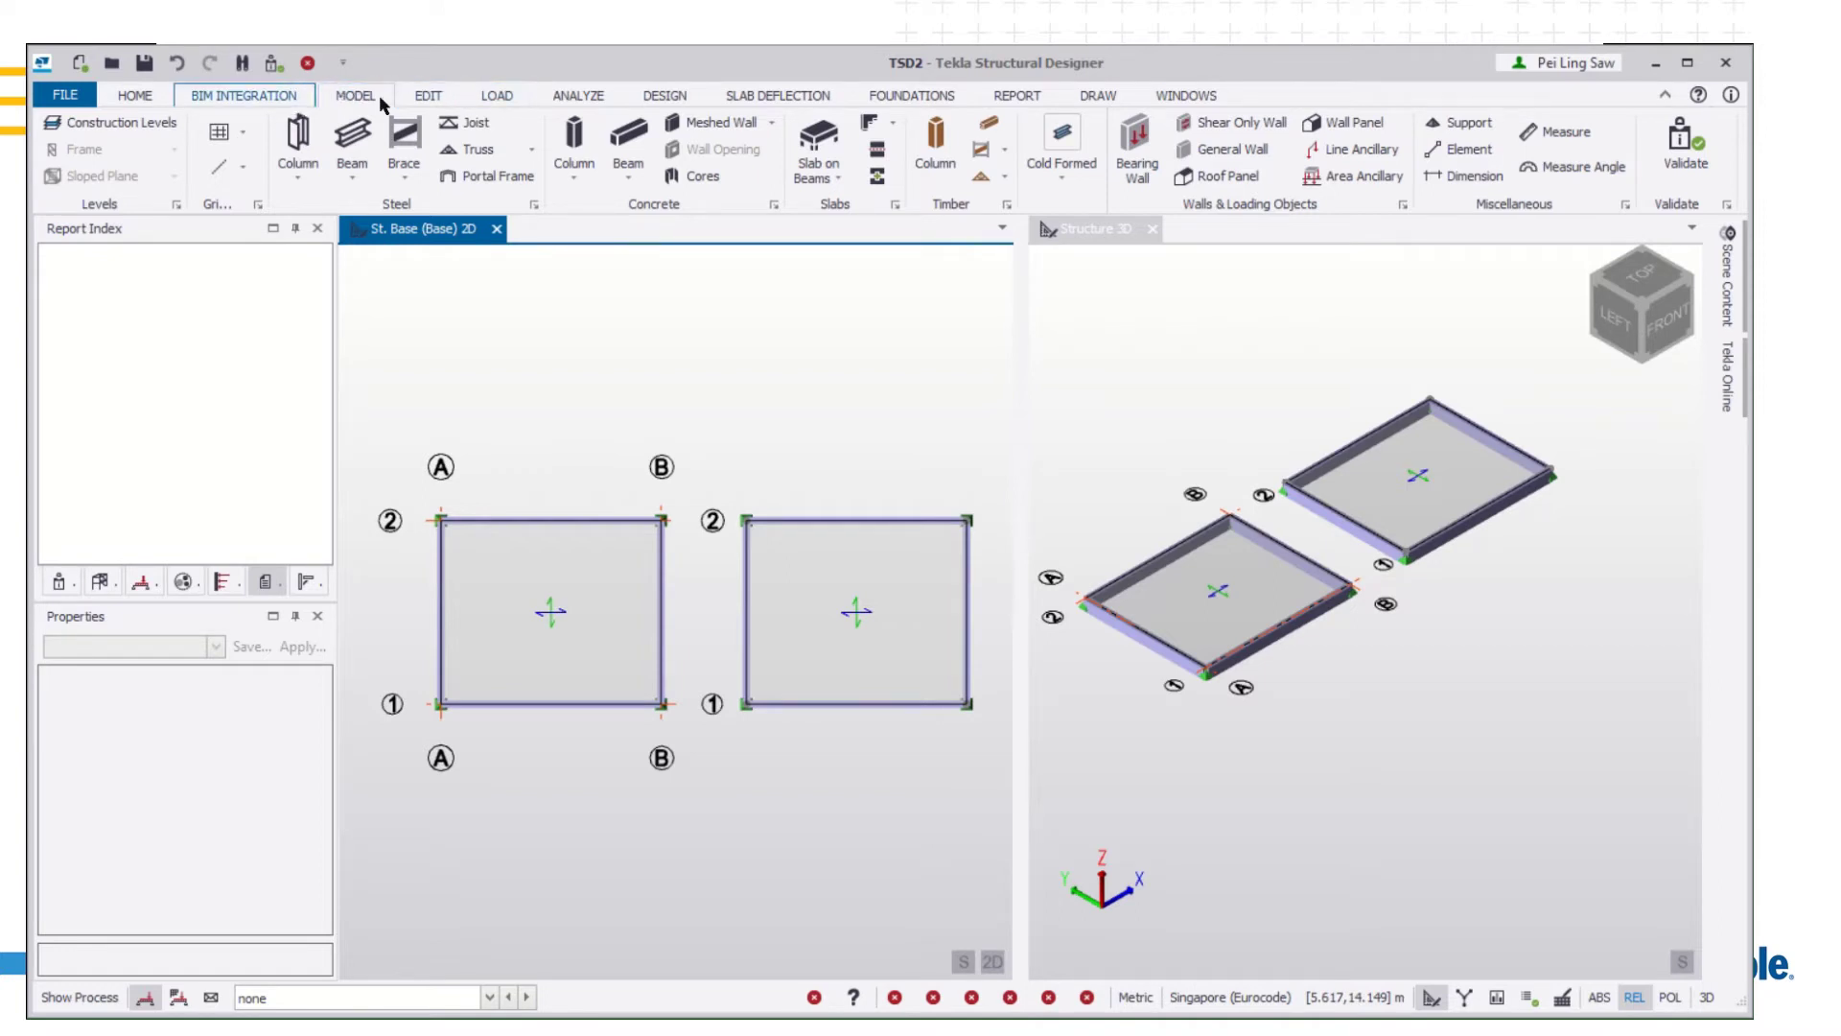
Delete the Services loadcase from the loadcase list
left_click(486, 94)
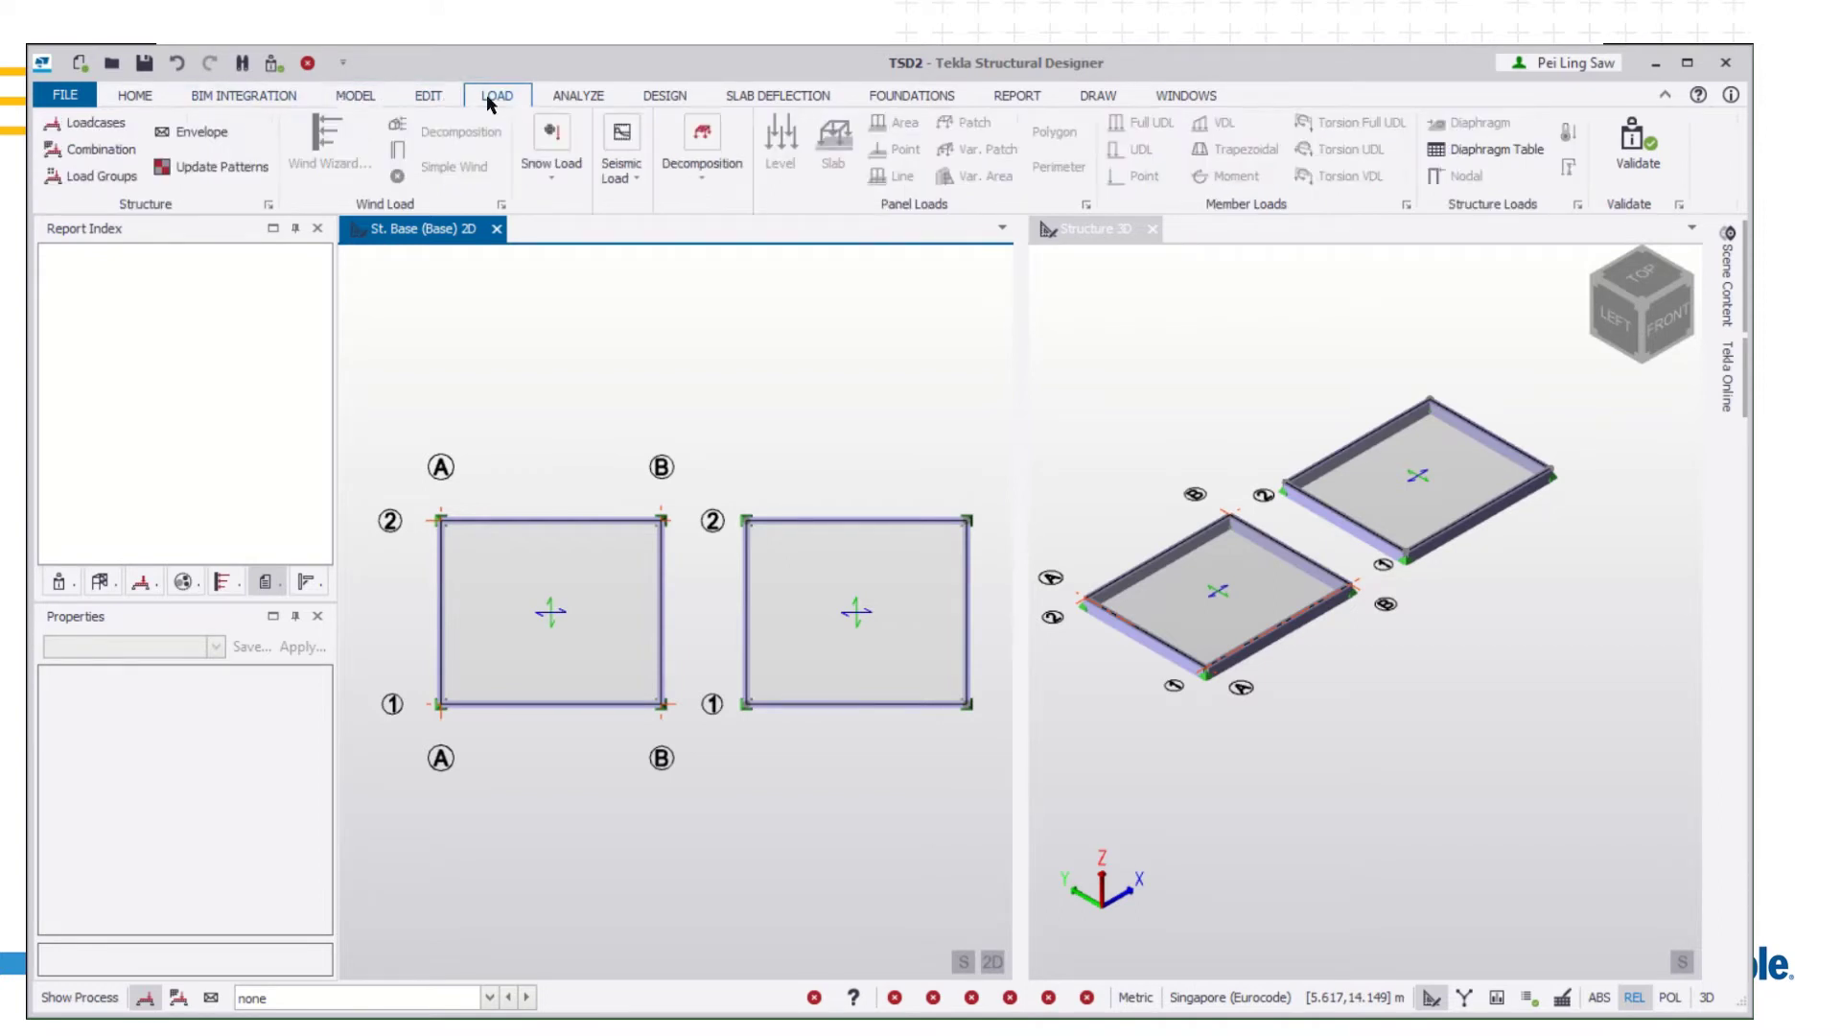
left_click(95, 124)
left_click(726, 515)
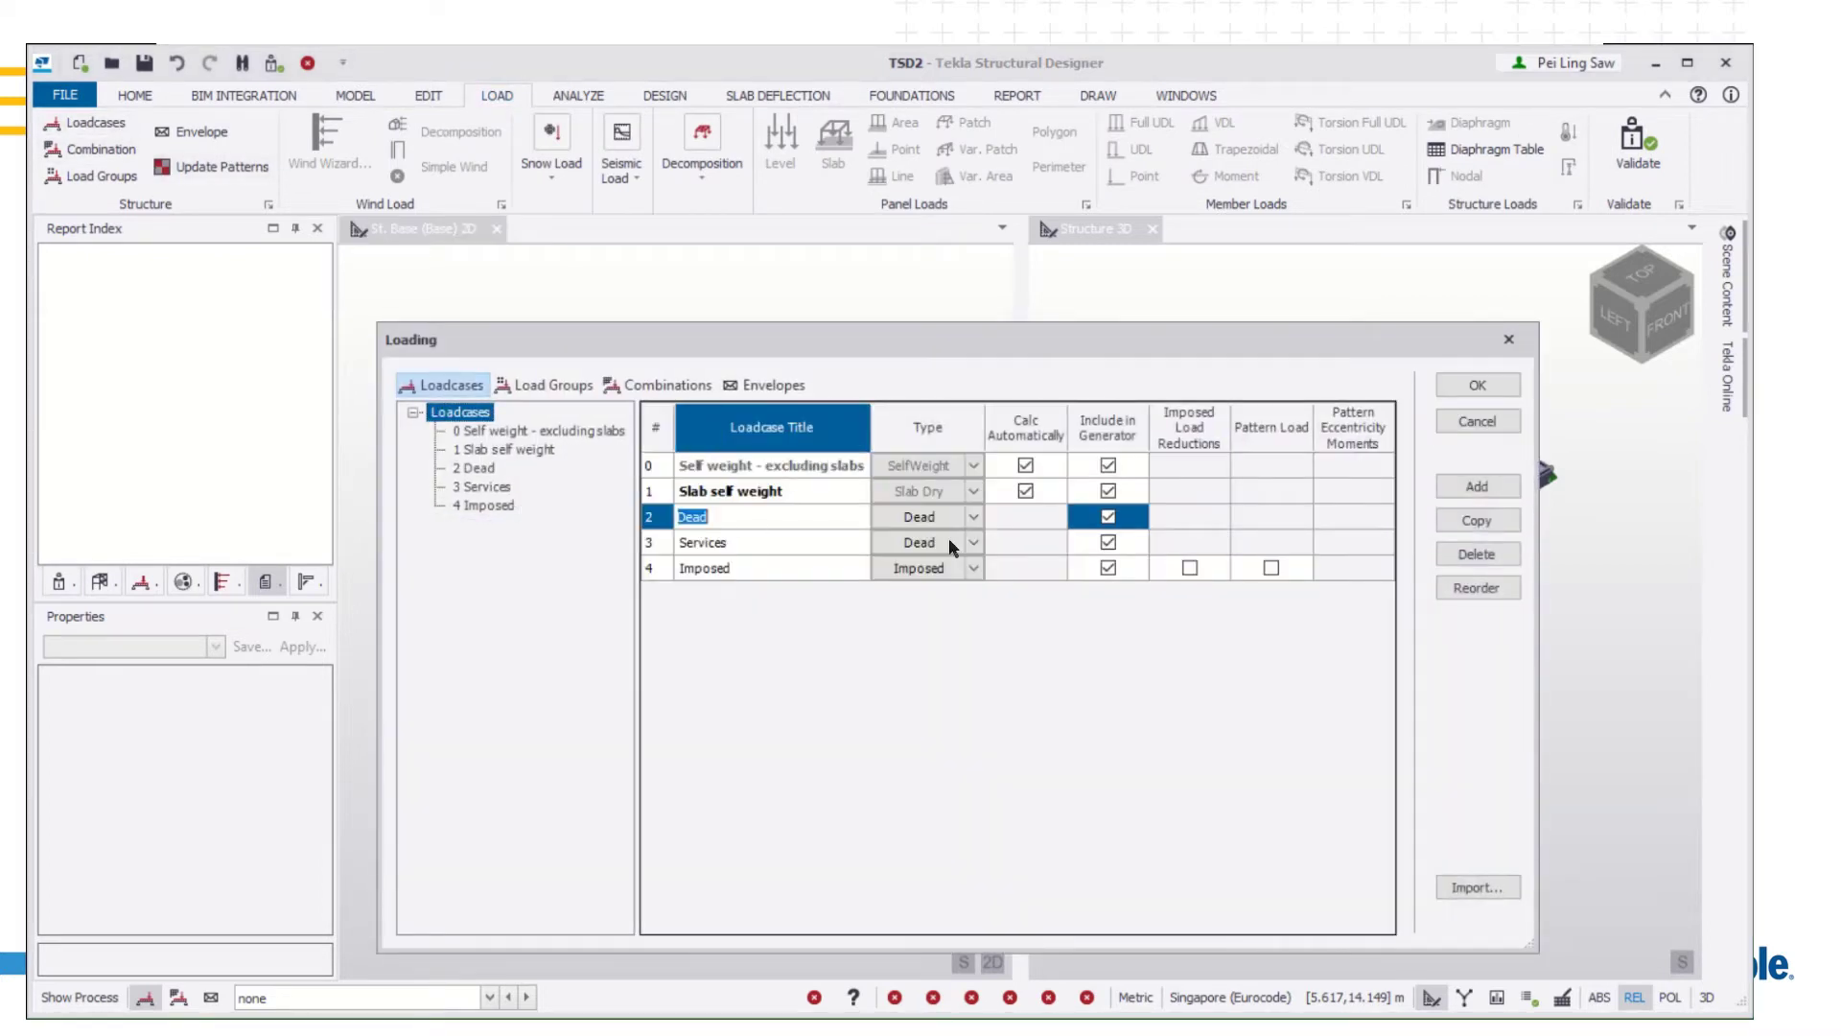
left_click(672, 540)
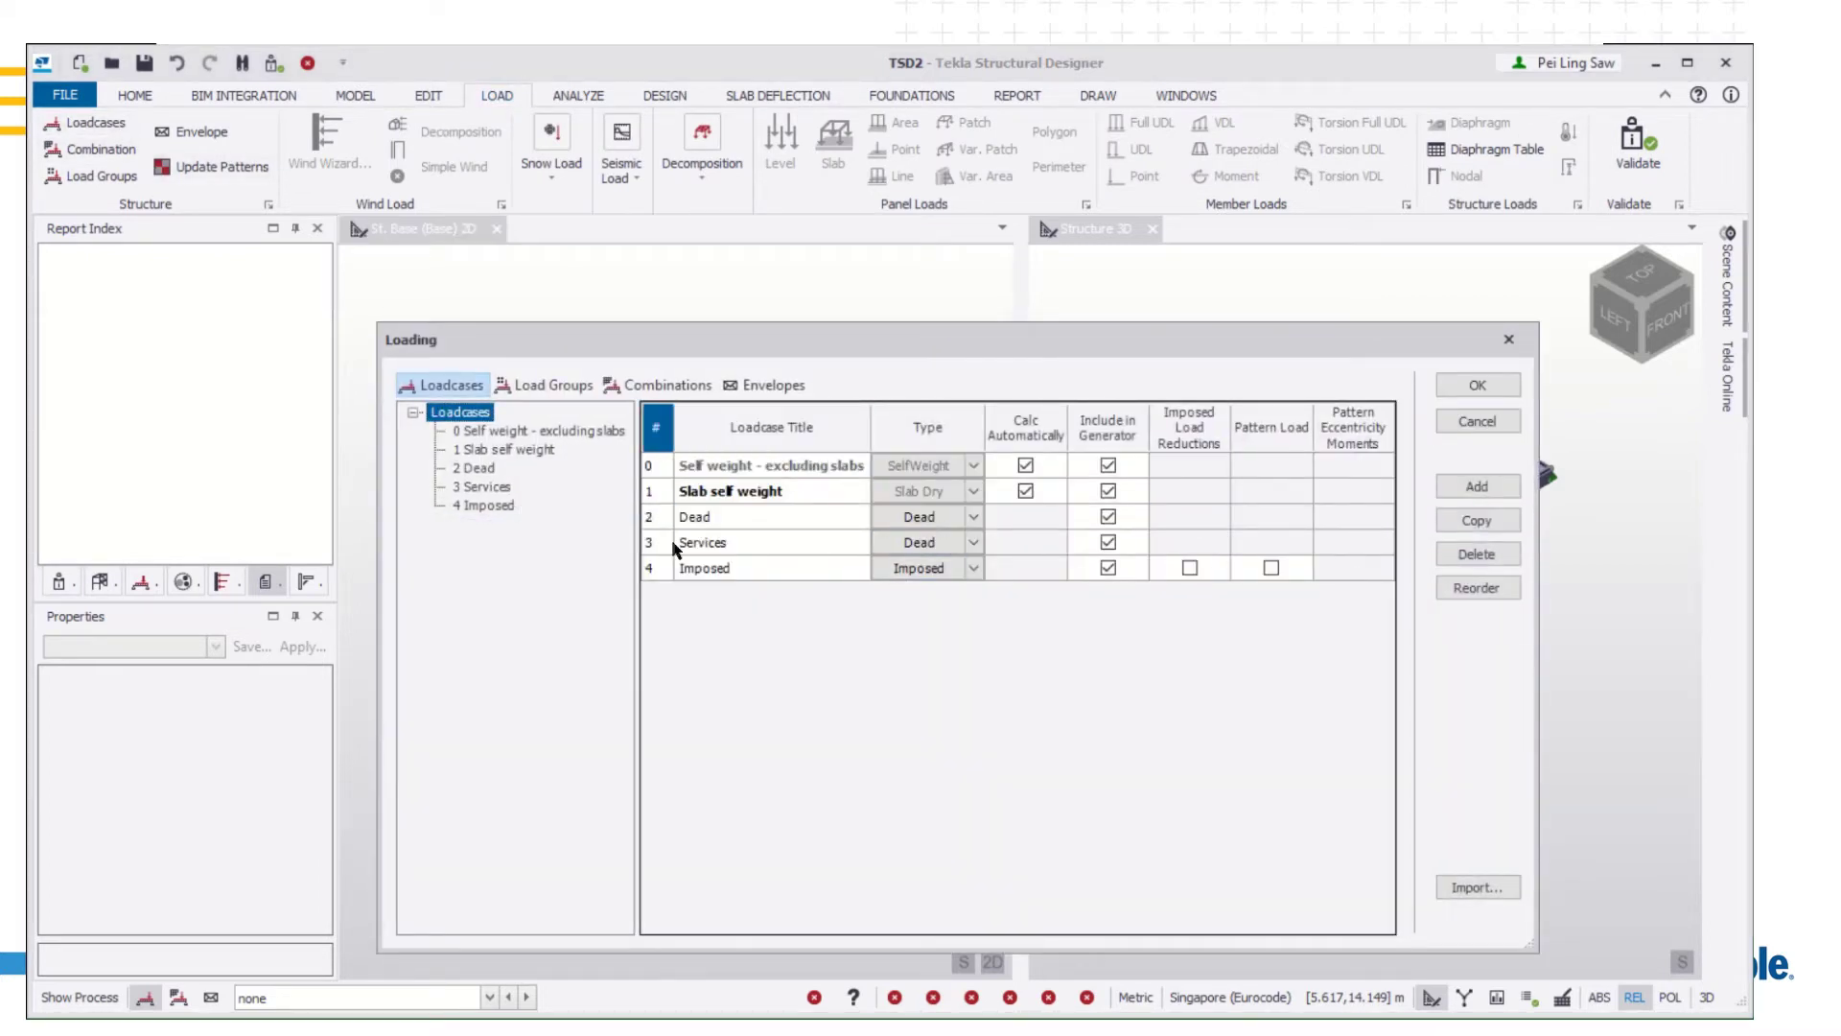
left_click(1478, 554)
Rename the Dead loadcase to SD and Imposed to SI, then confirm
left_click(776, 520)
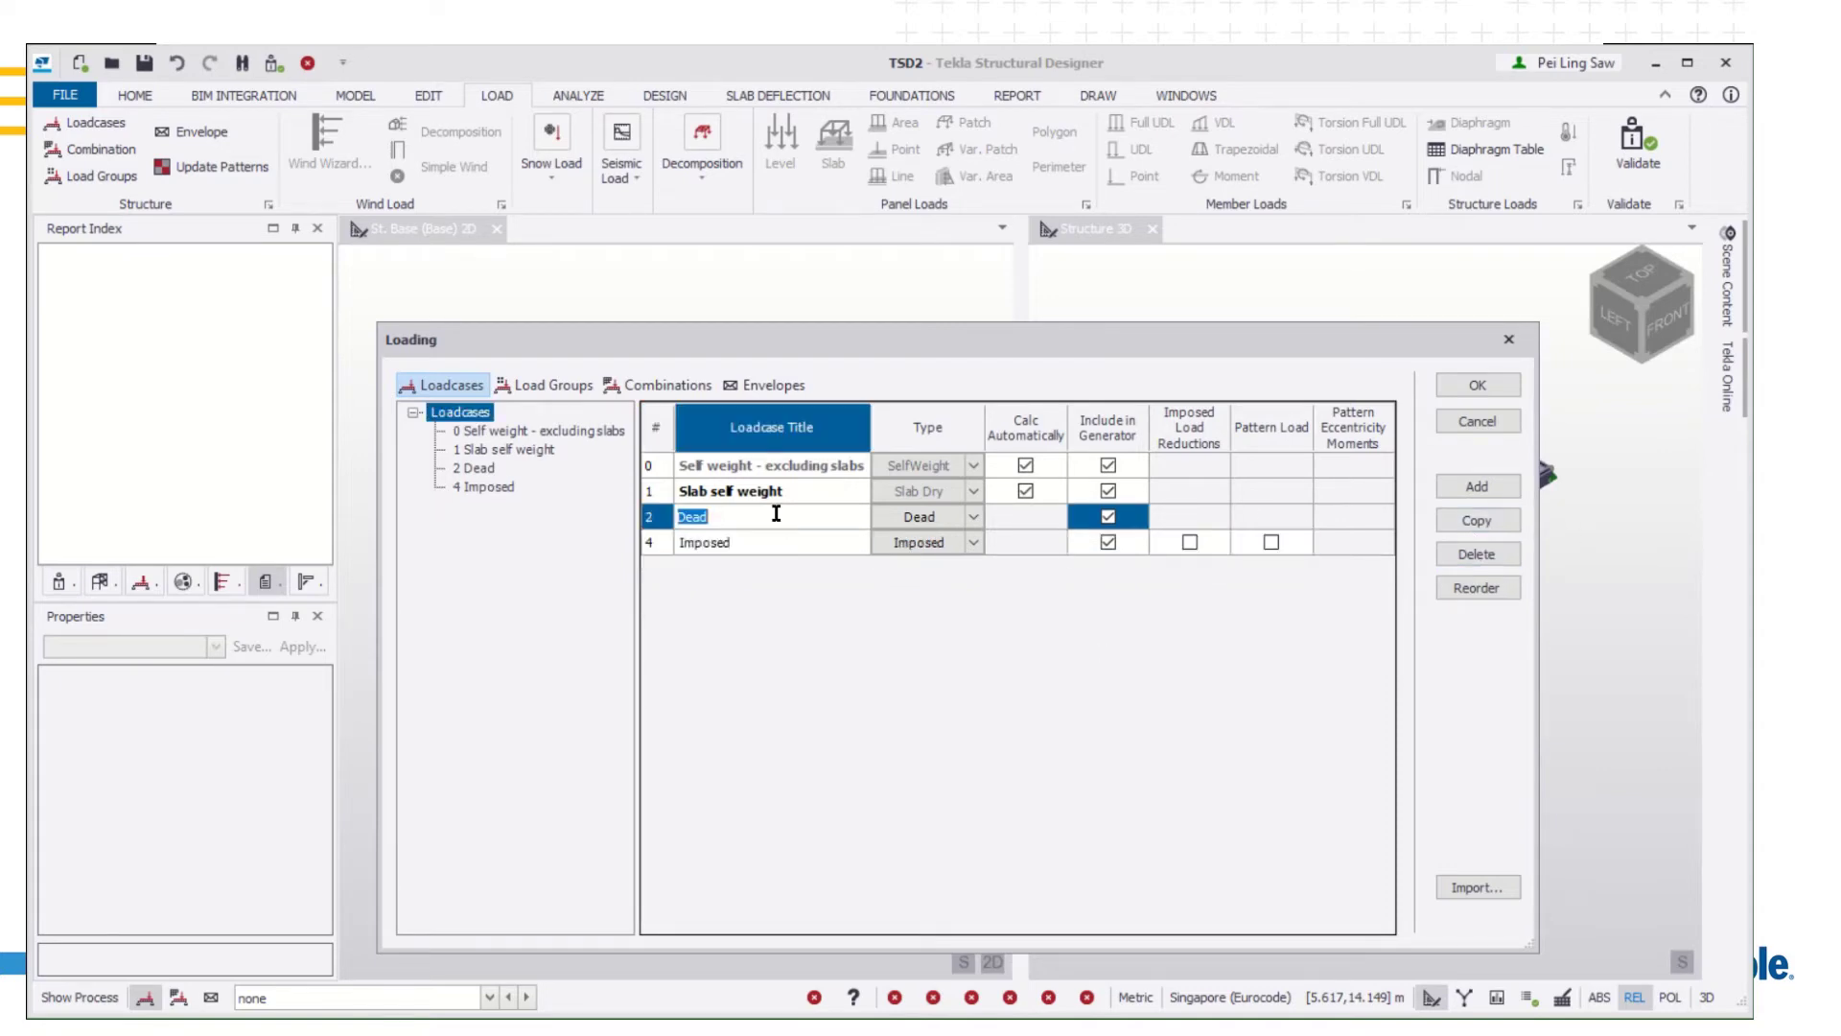
left_click(774, 514)
left_click_drag(774, 514, 676, 517)
type("SD")
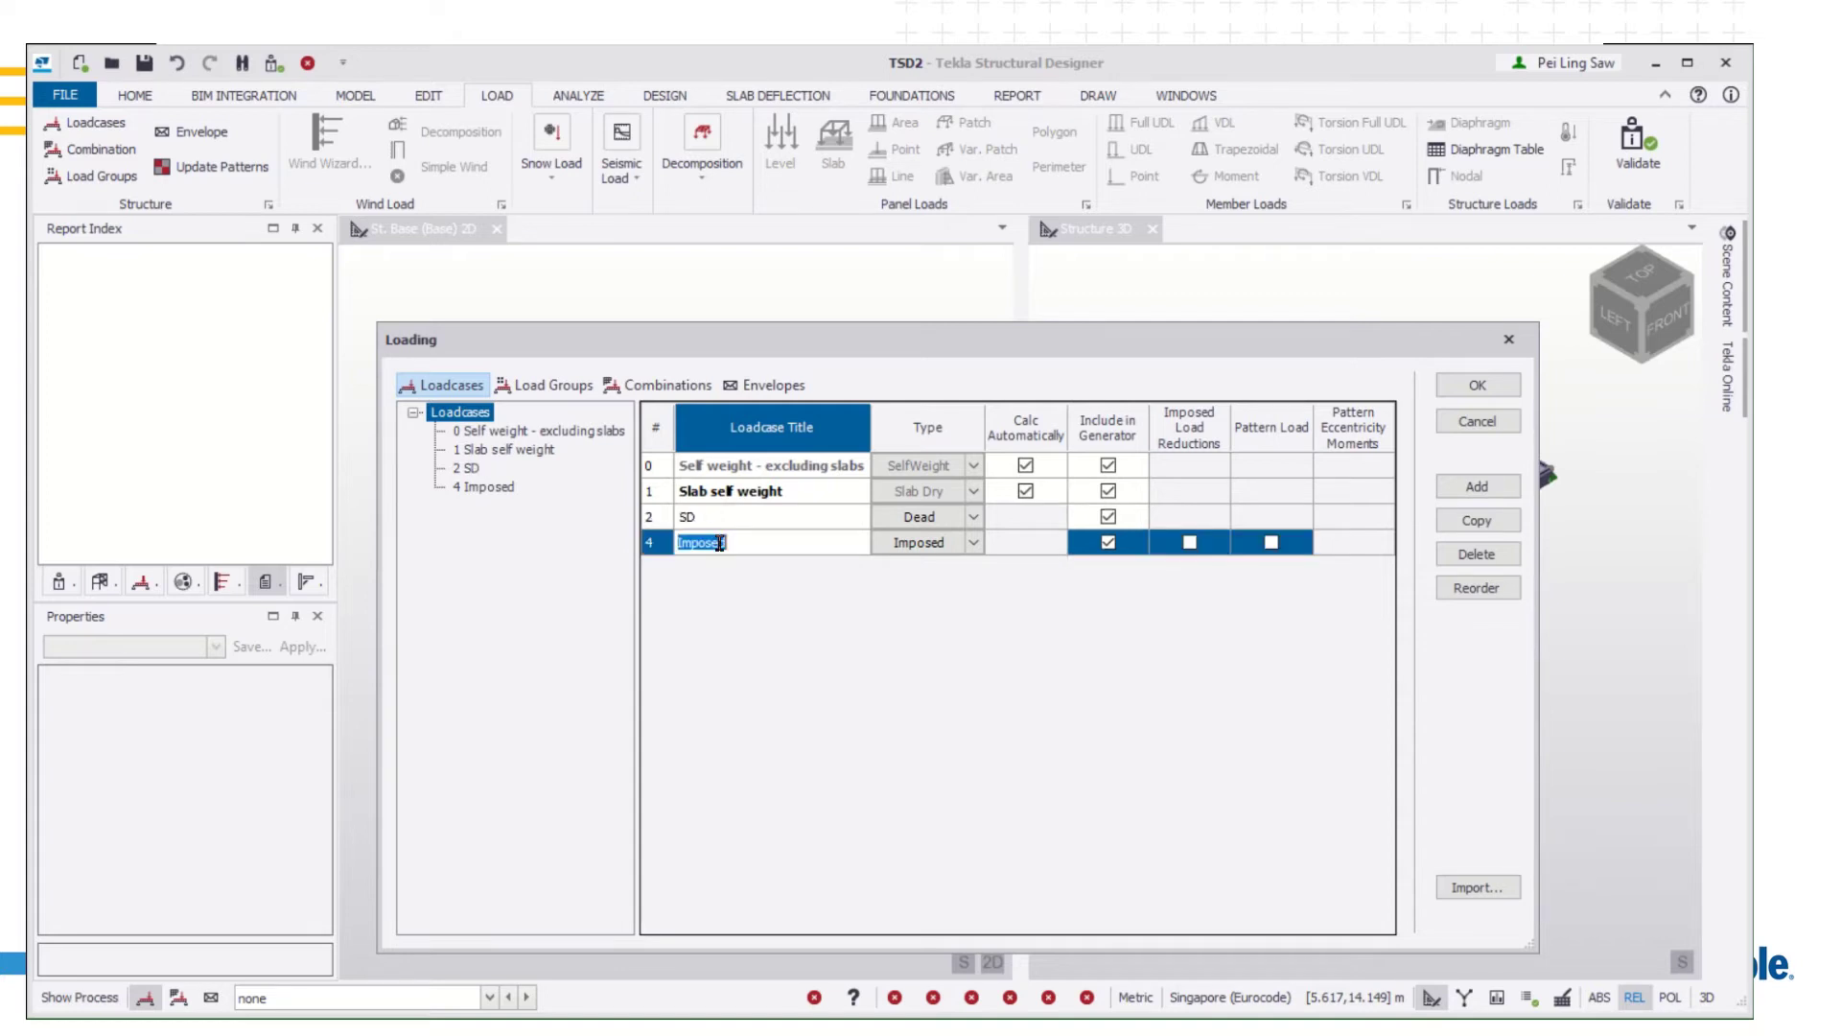
left_click(718, 544)
type("Si")
key("BackSpace")
type("I")
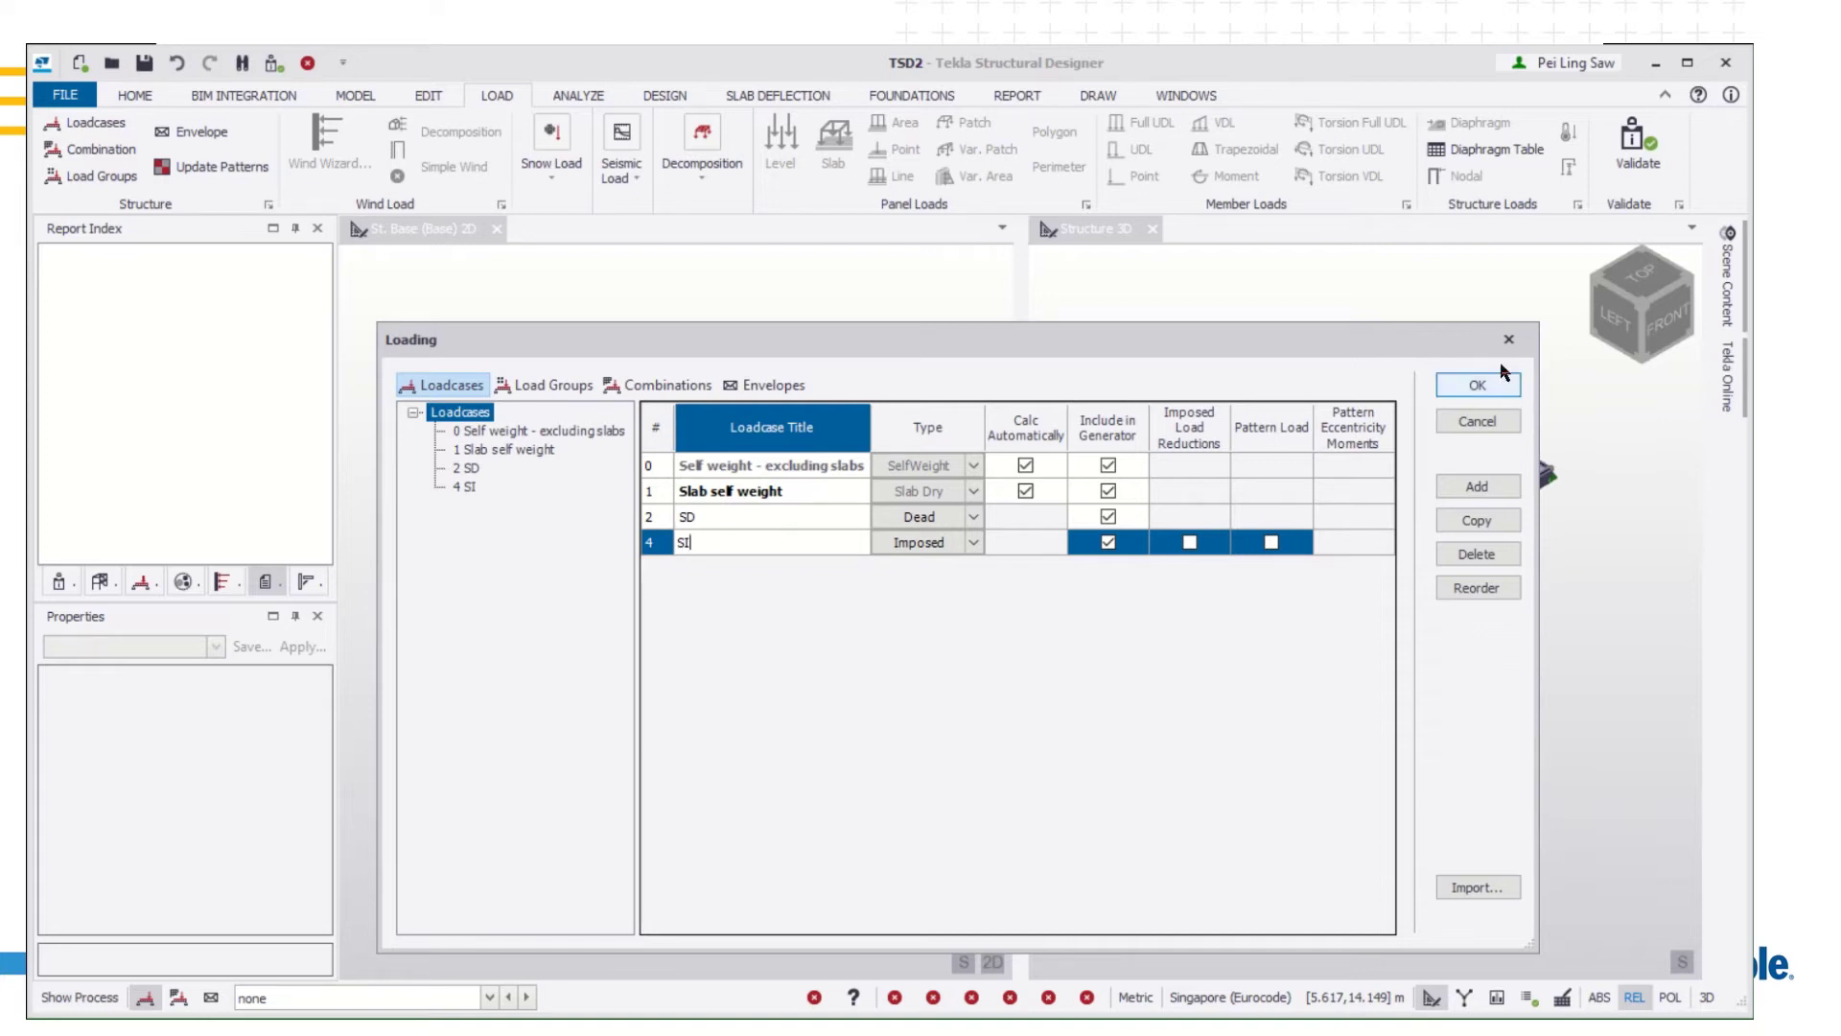
left_click(1499, 380)
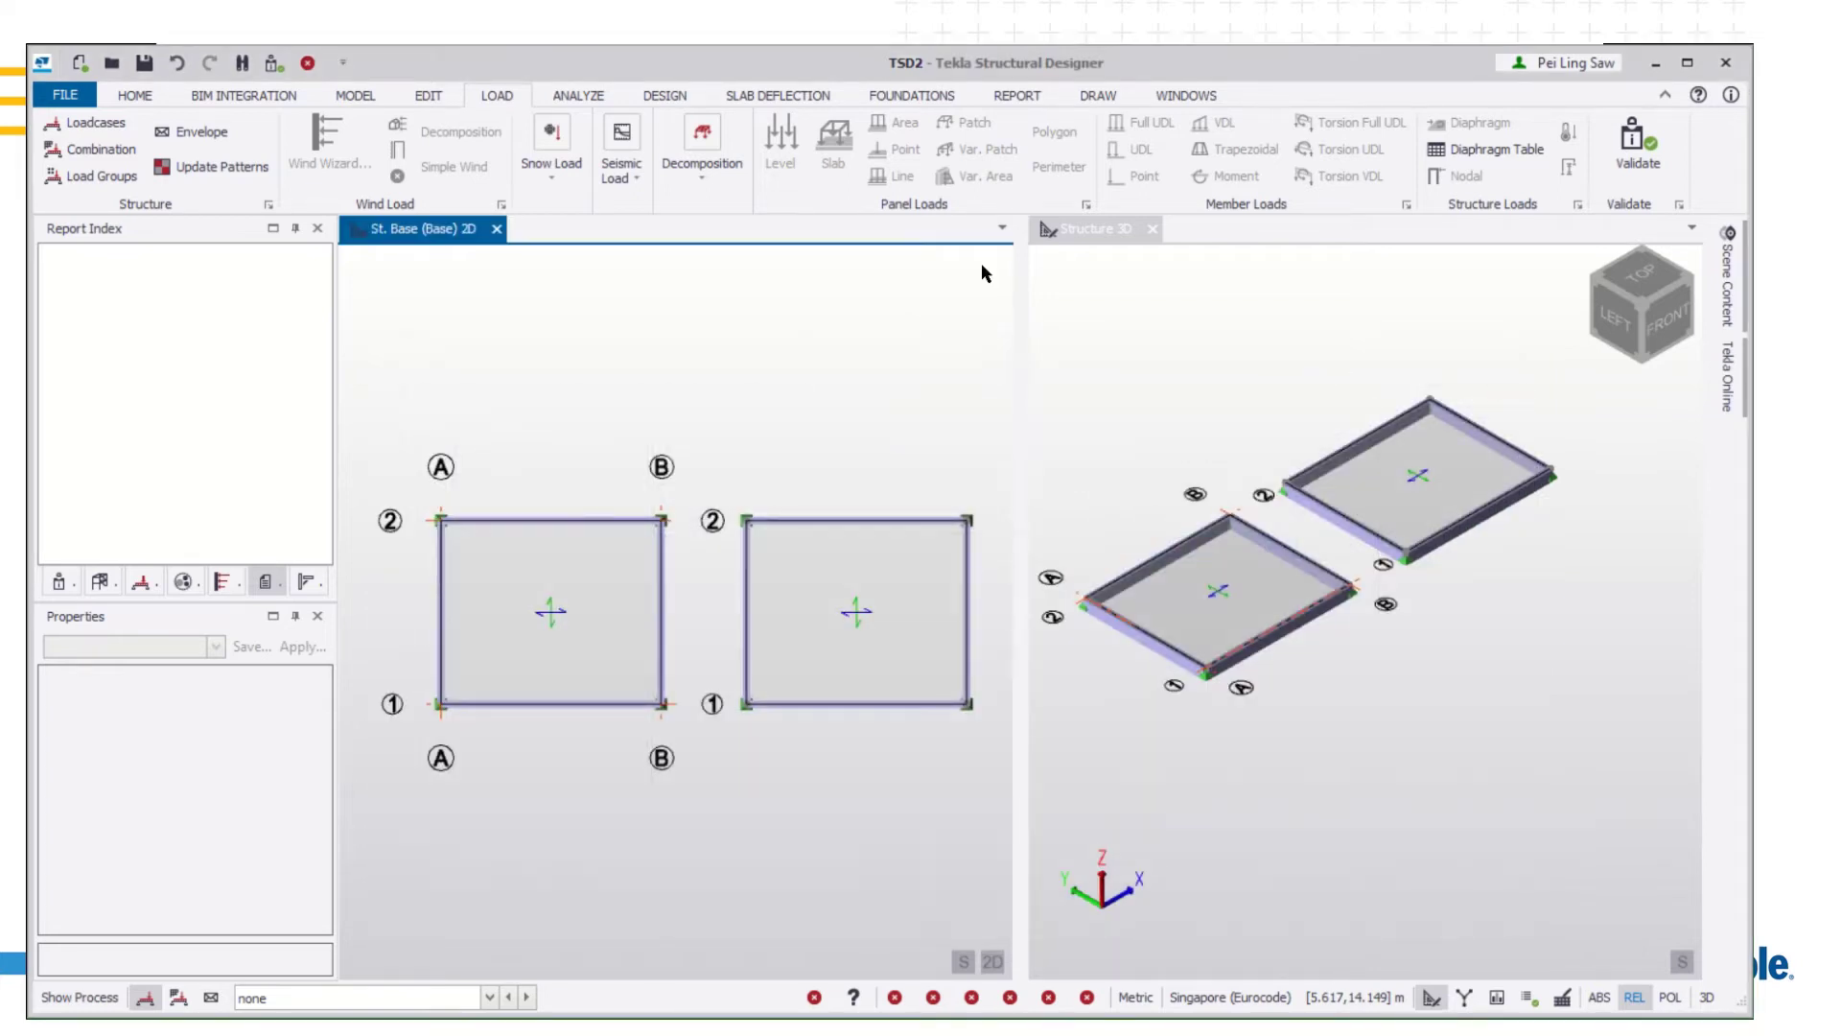
Make SD current and load both slabs with 6 kN/m², switching to 3D view
left_click(329, 995)
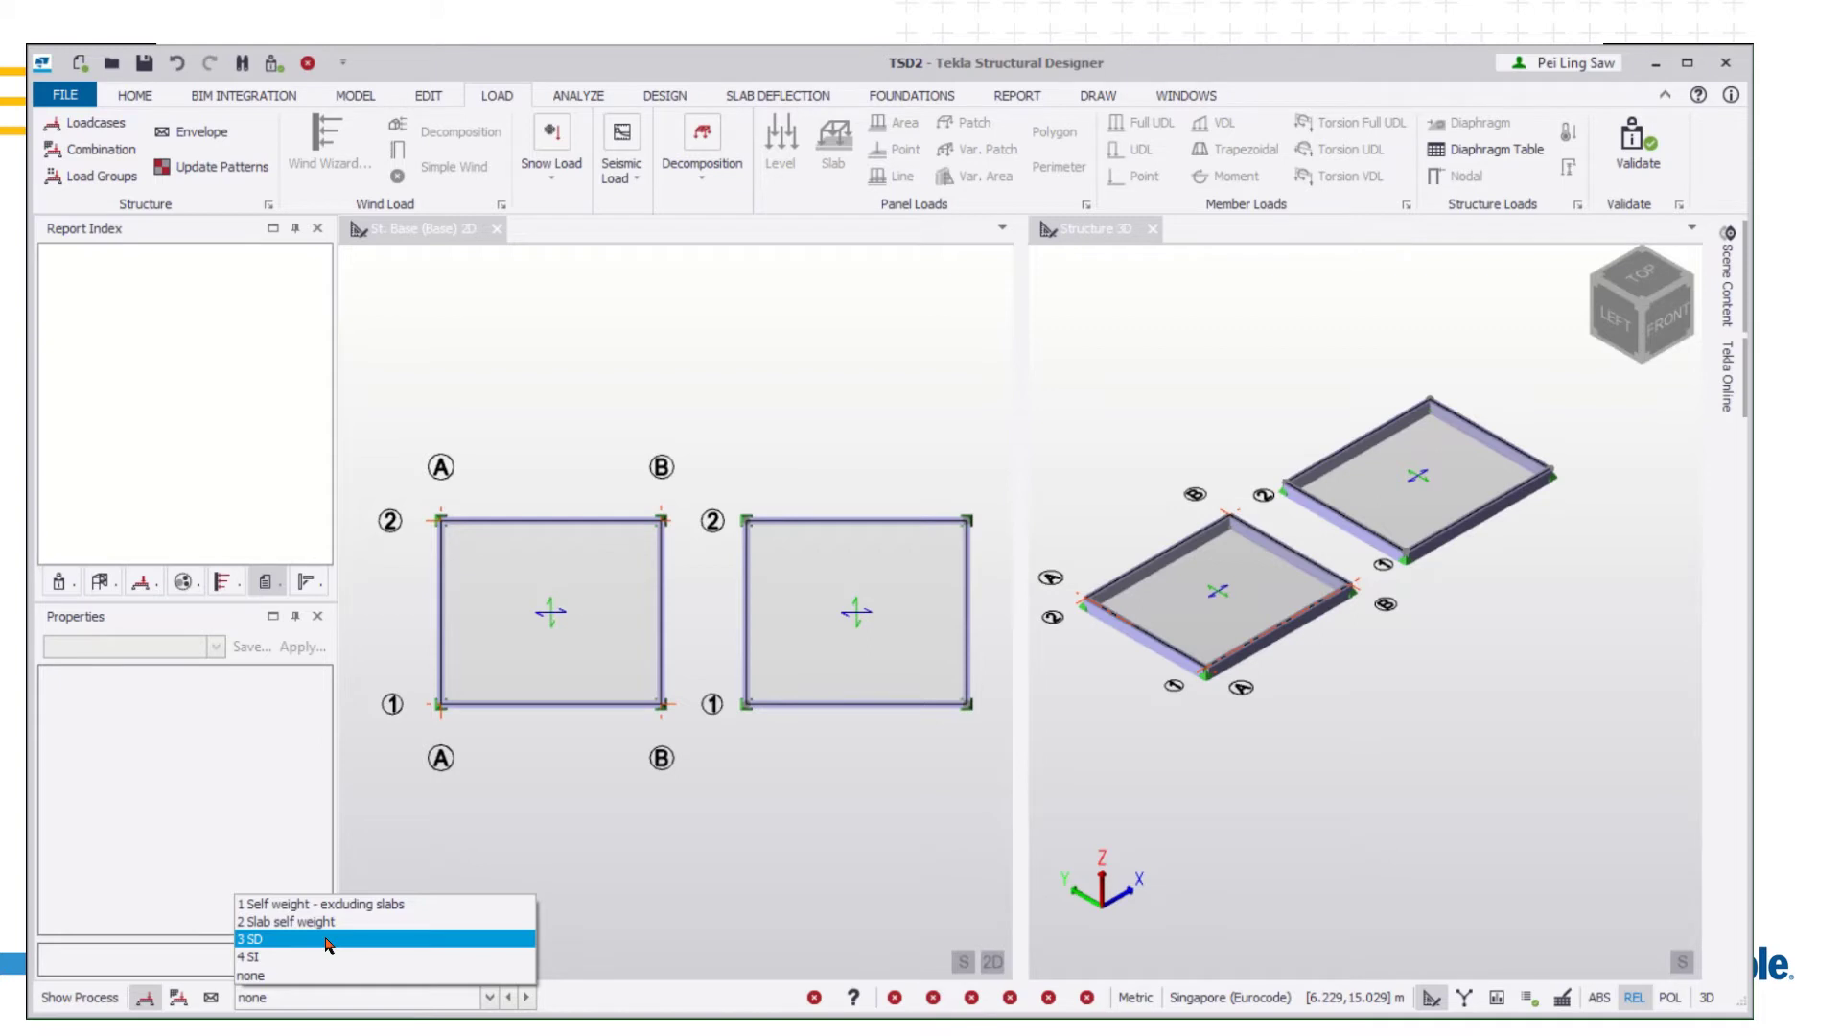
left_click(328, 938)
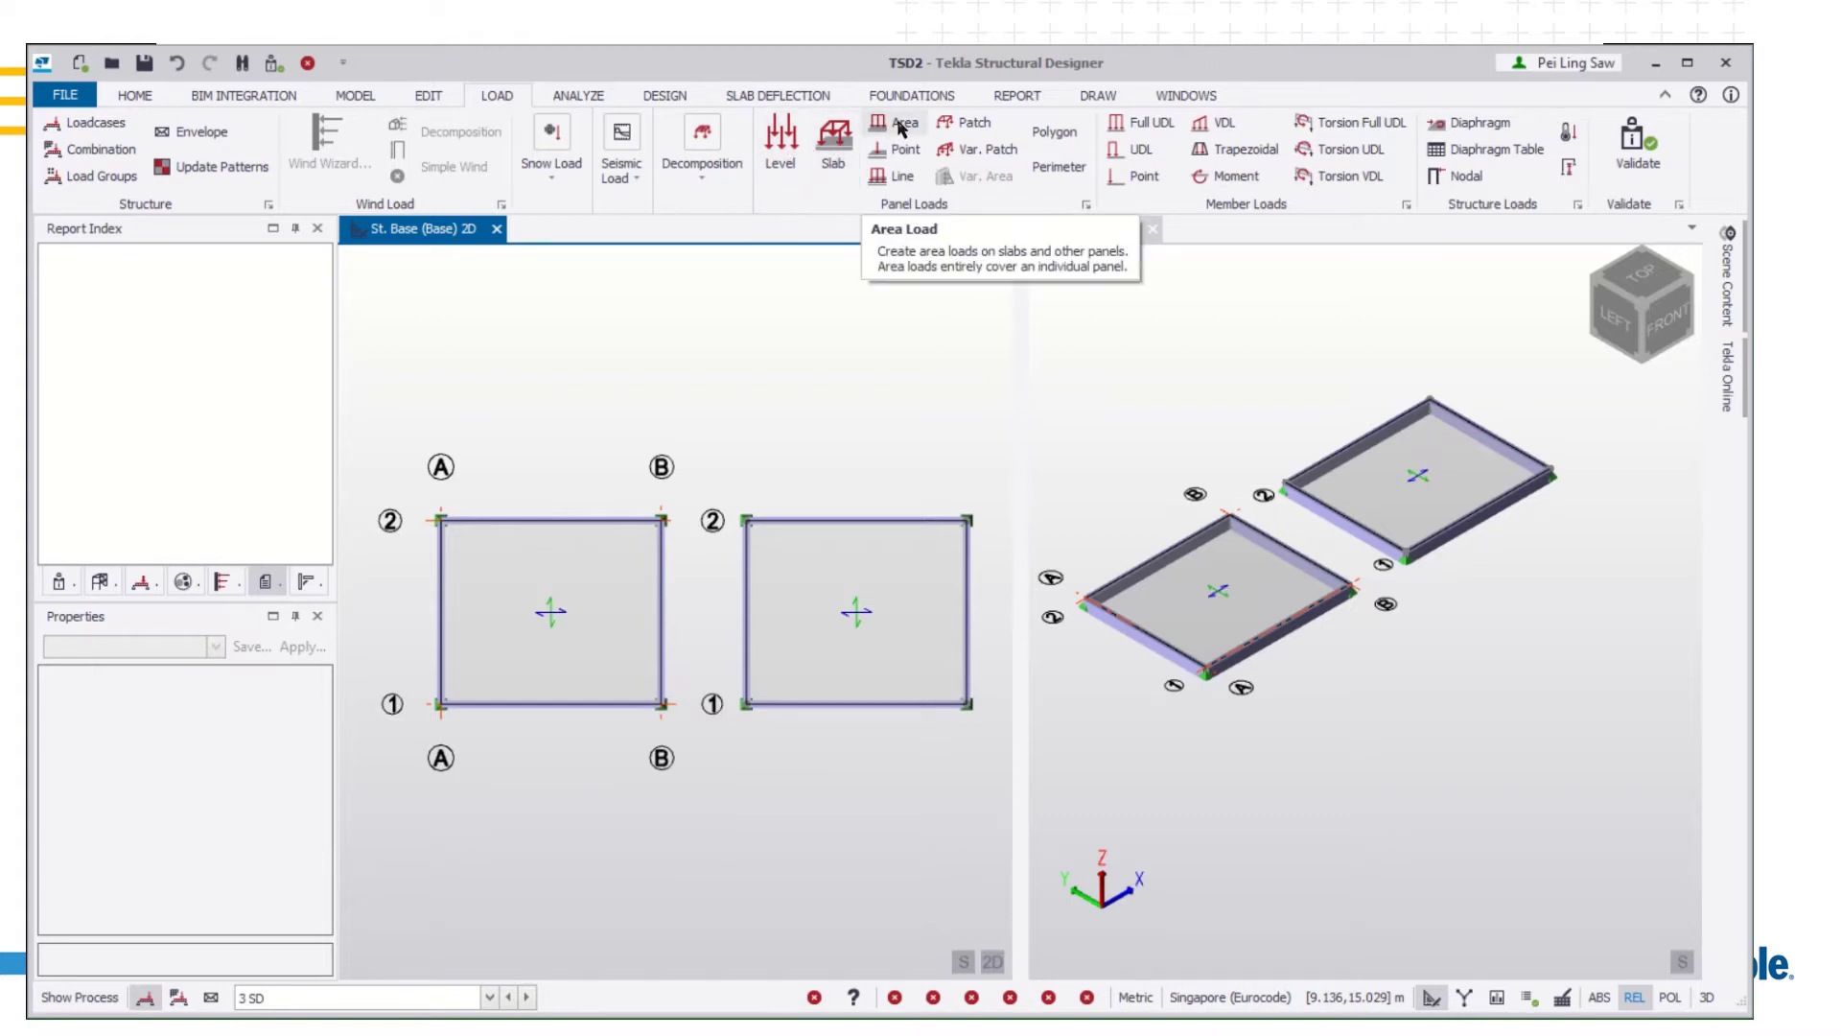
left_click(830, 154)
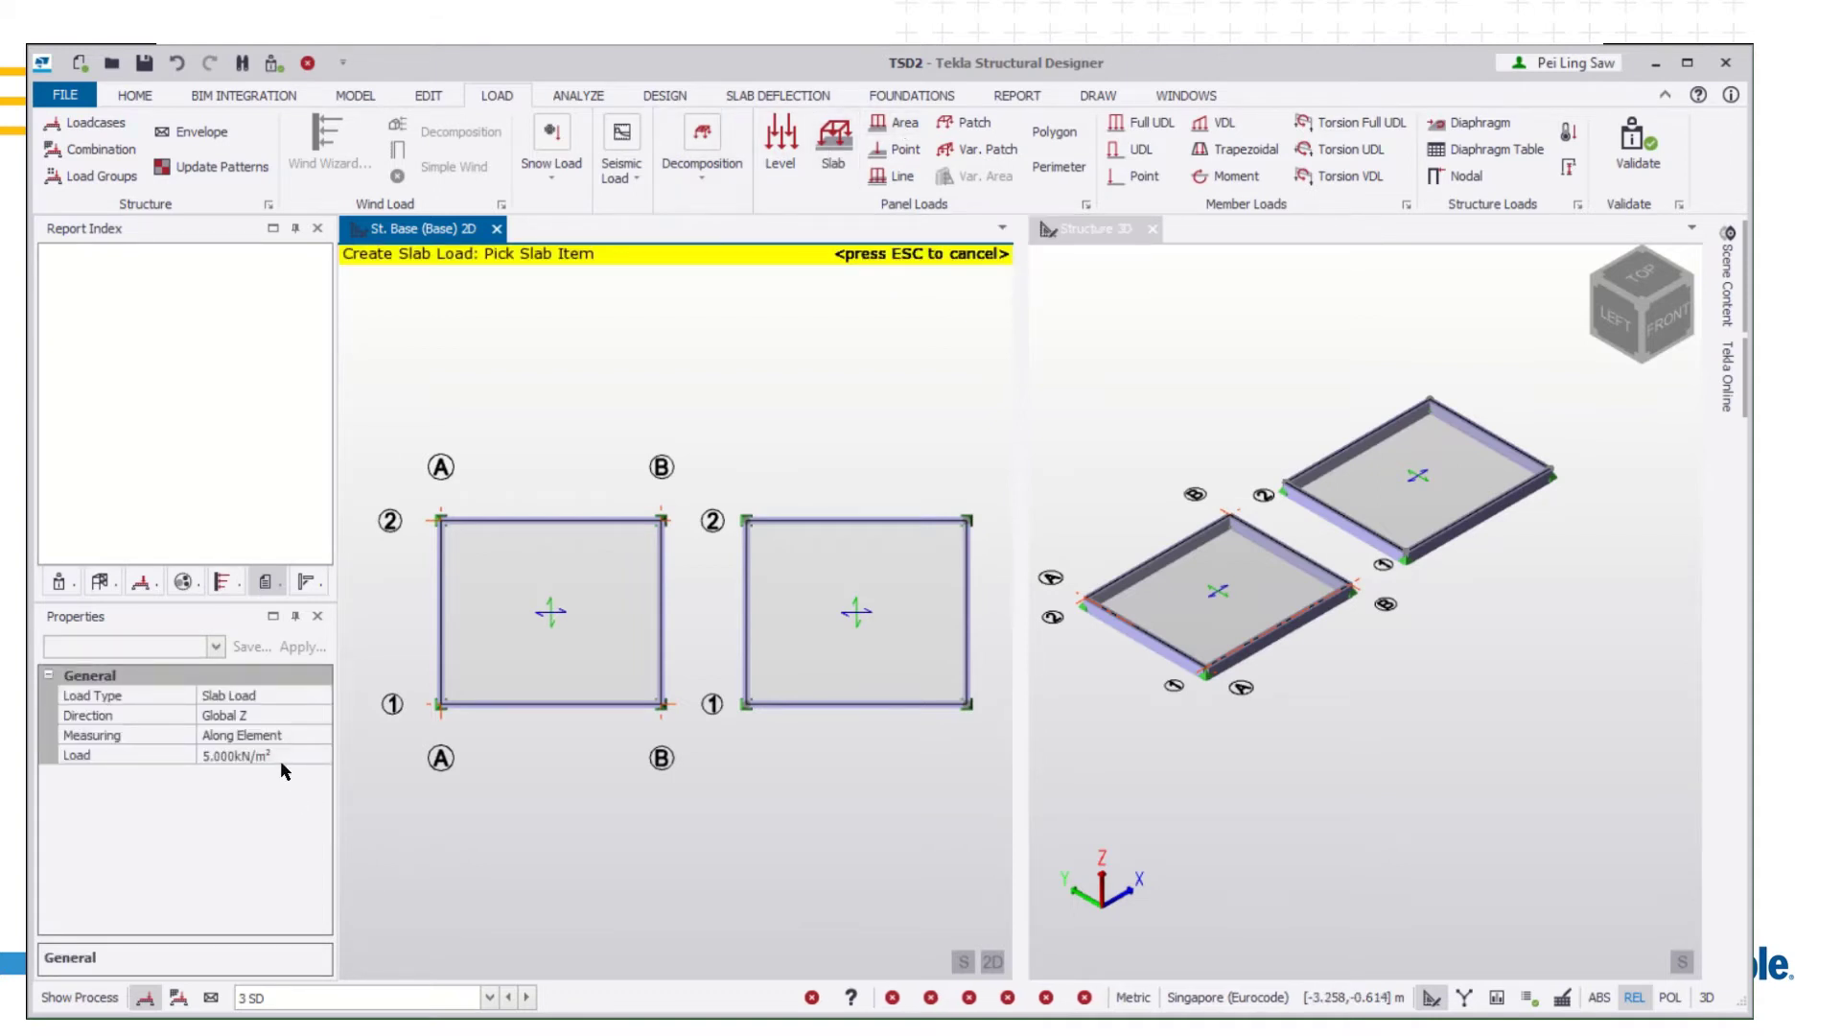
left_click(282, 763)
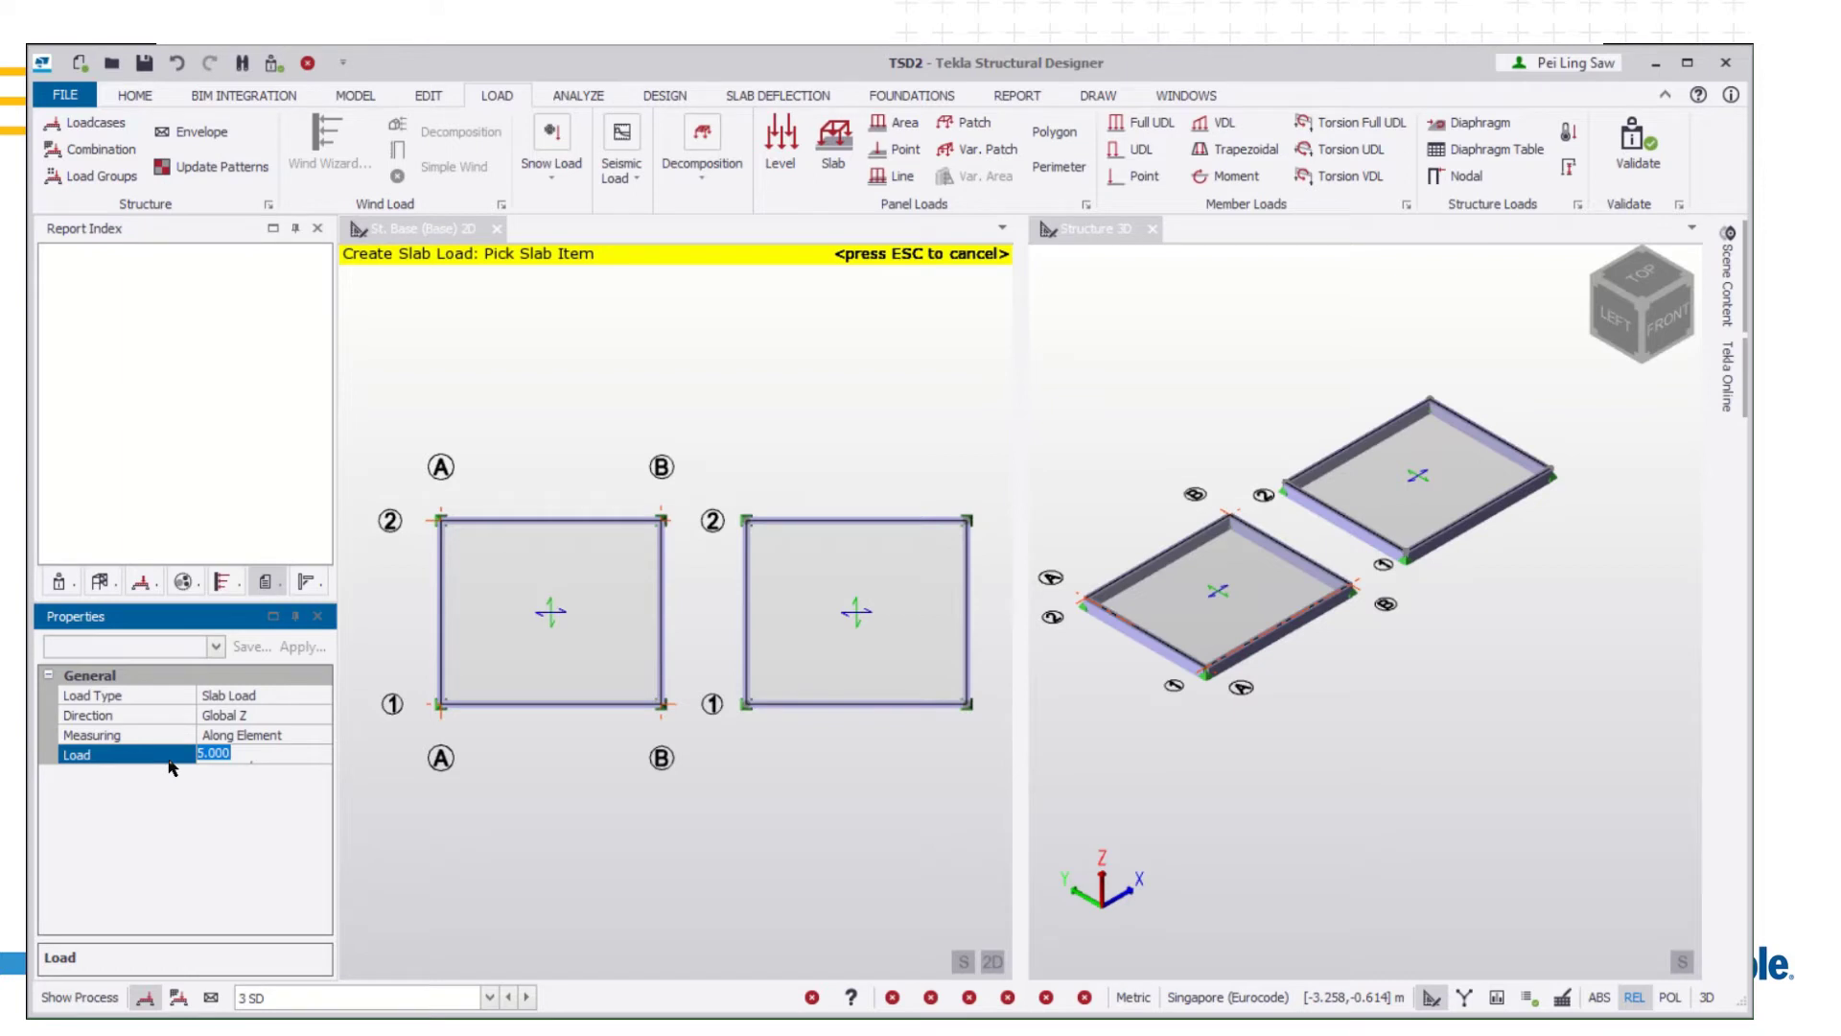
type("6")
left_click(626, 634)
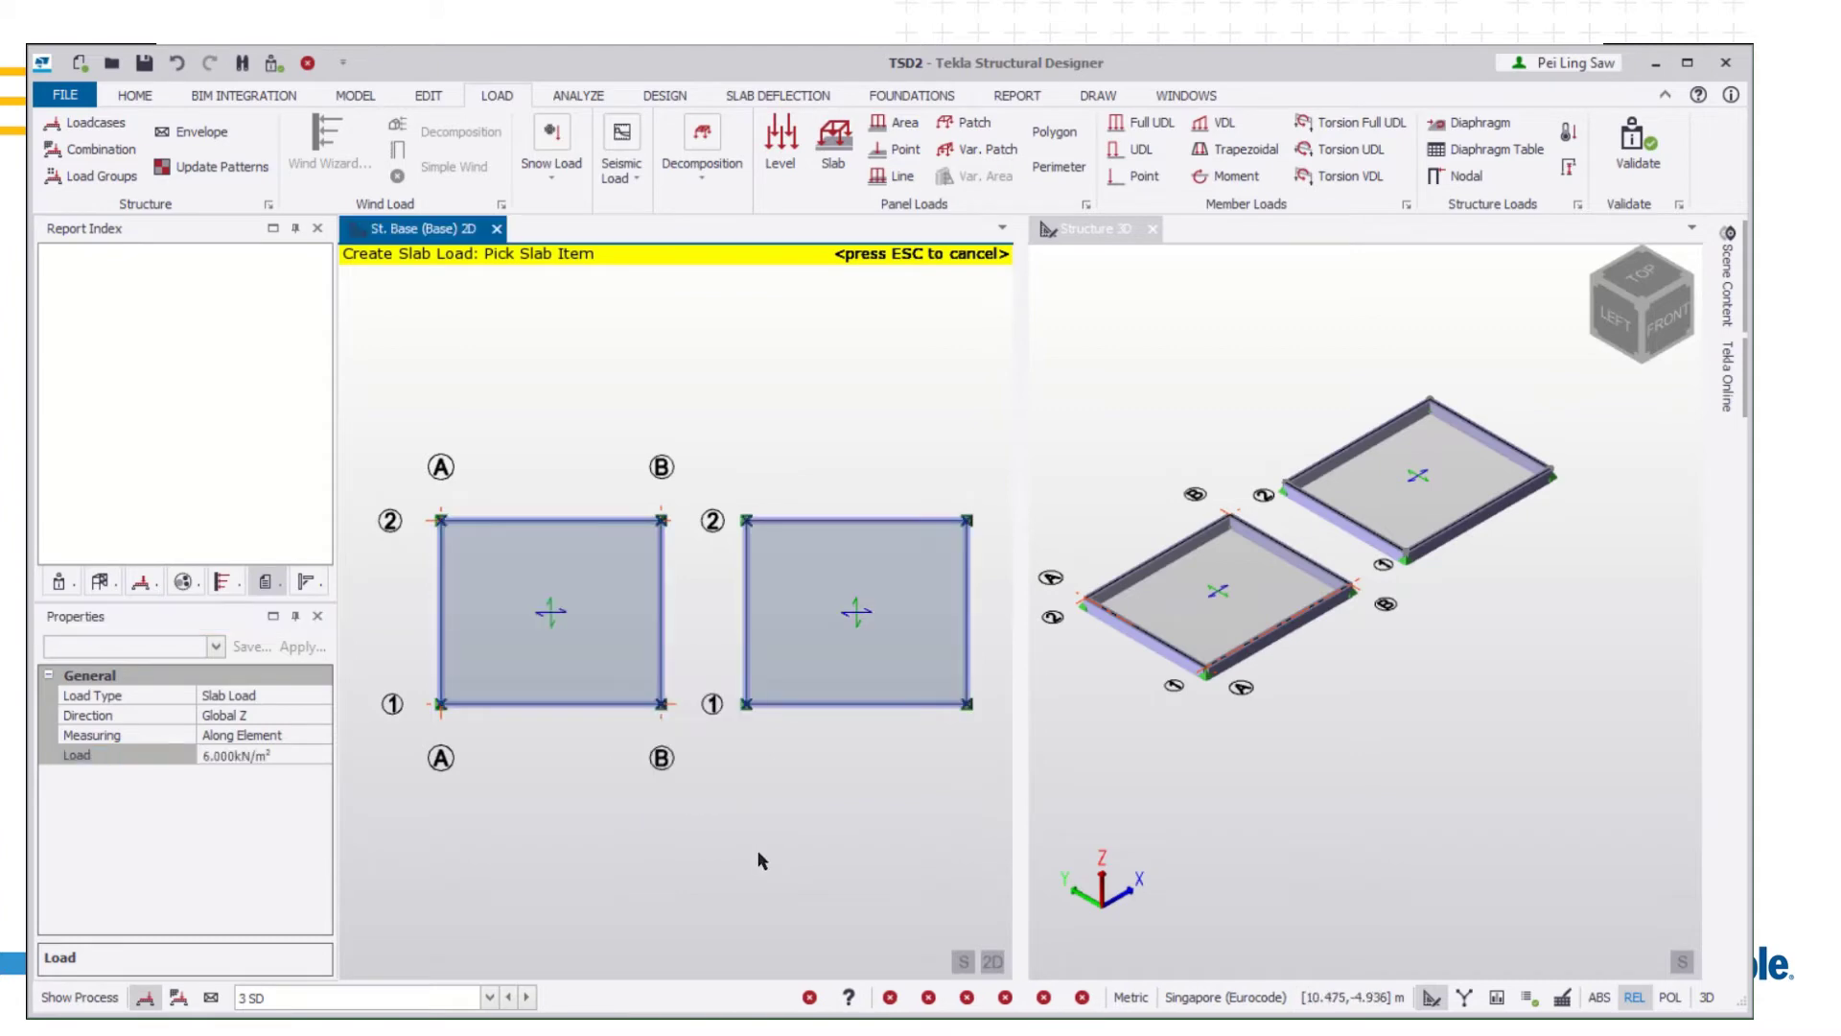
left_click(993, 961)
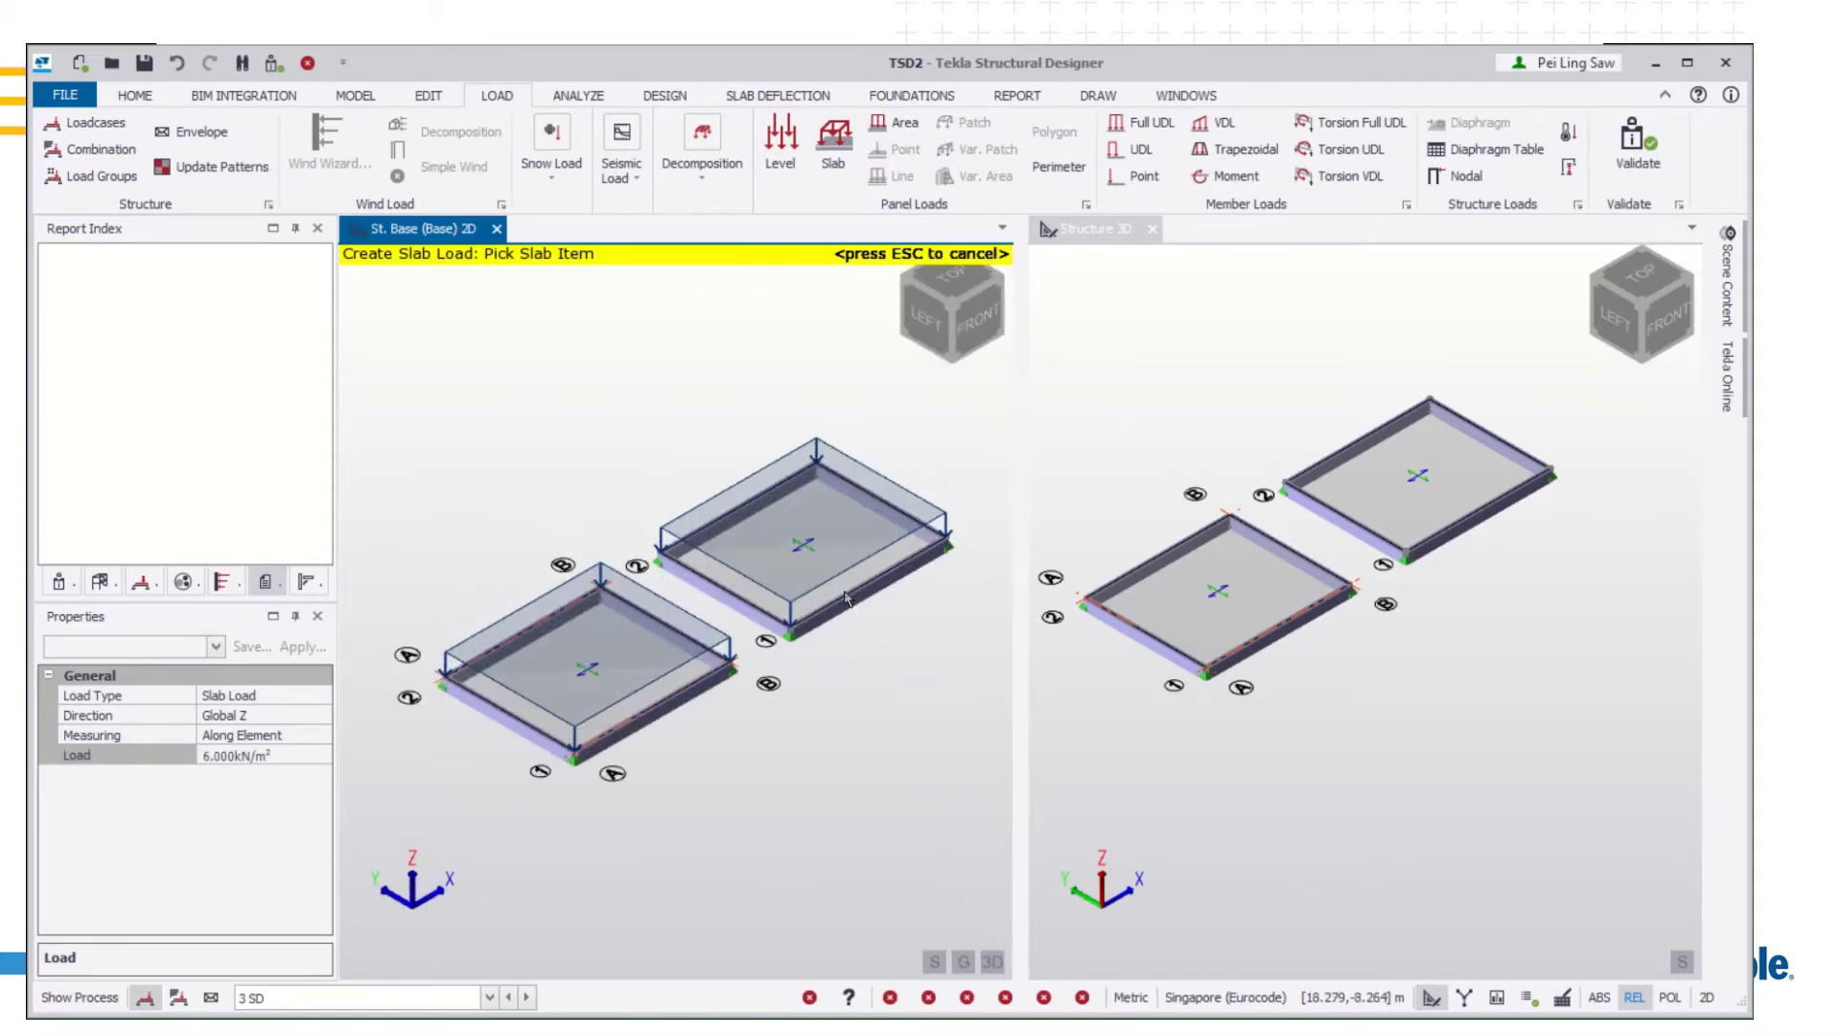
key("Escape")
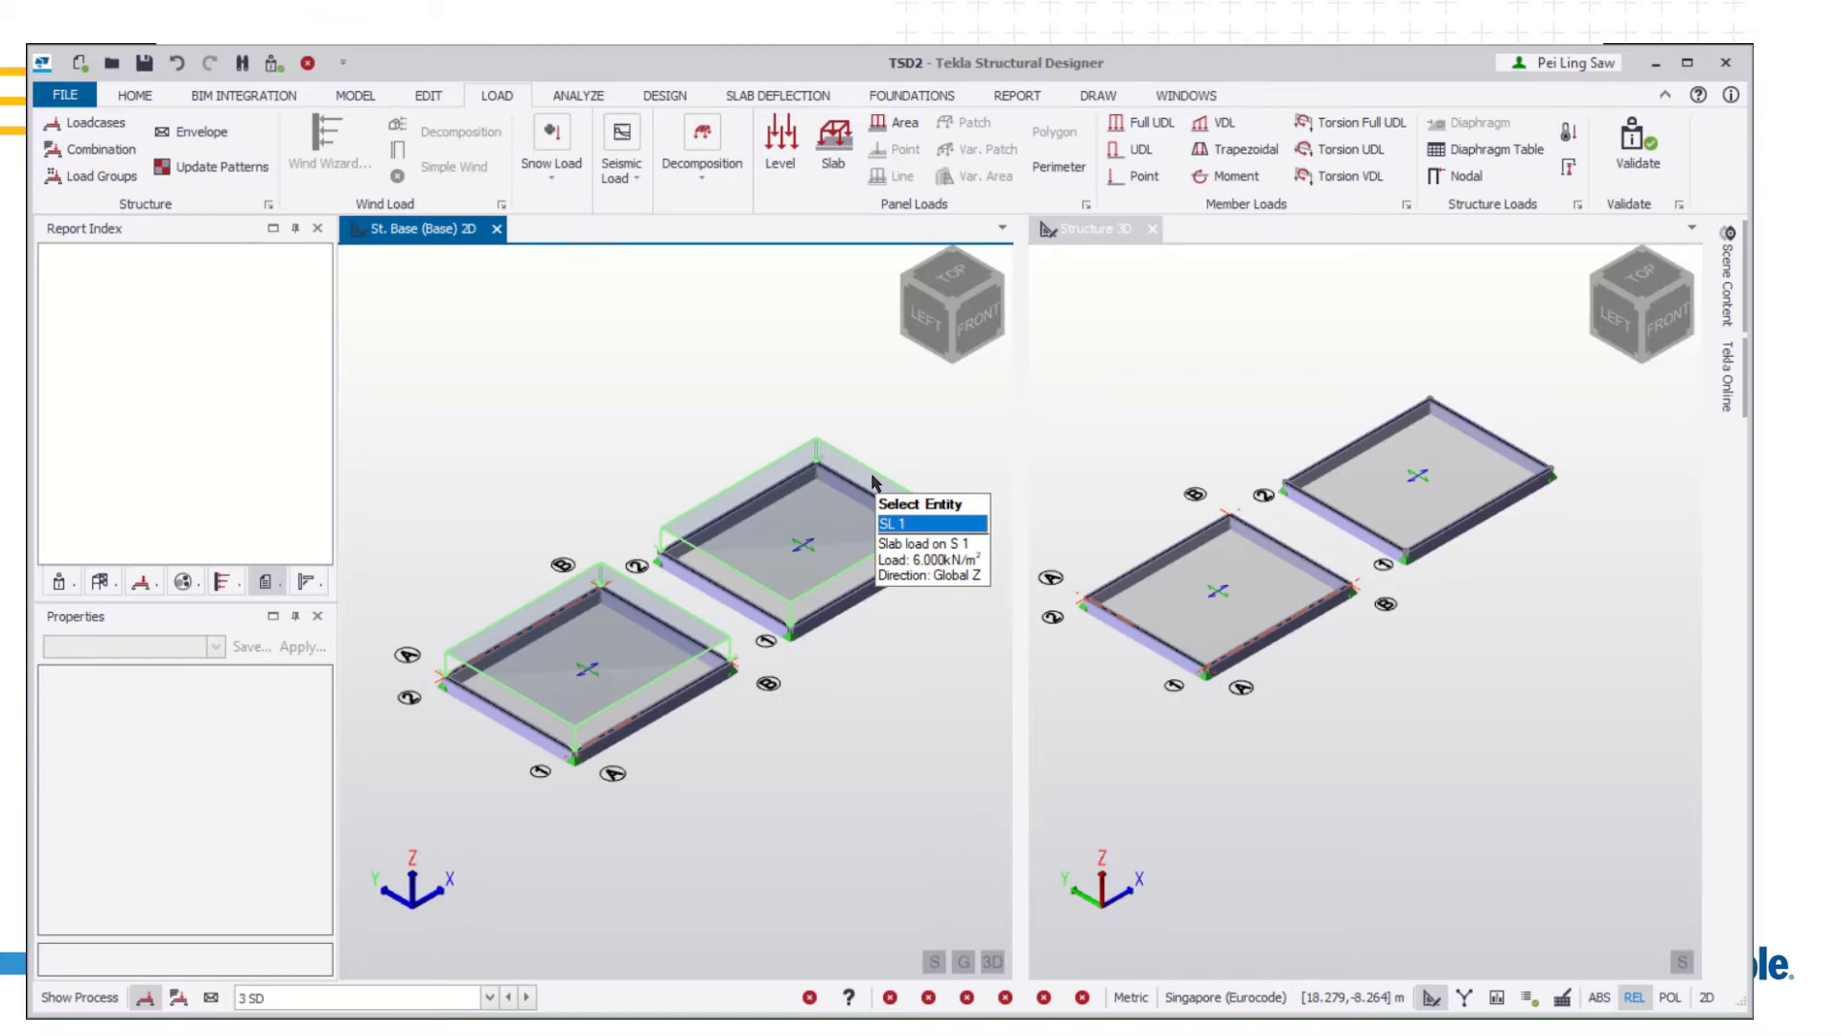
Make 4 SI current and load both slabs with 5 kN/m²
left_click(490, 997)
left_click(472, 957)
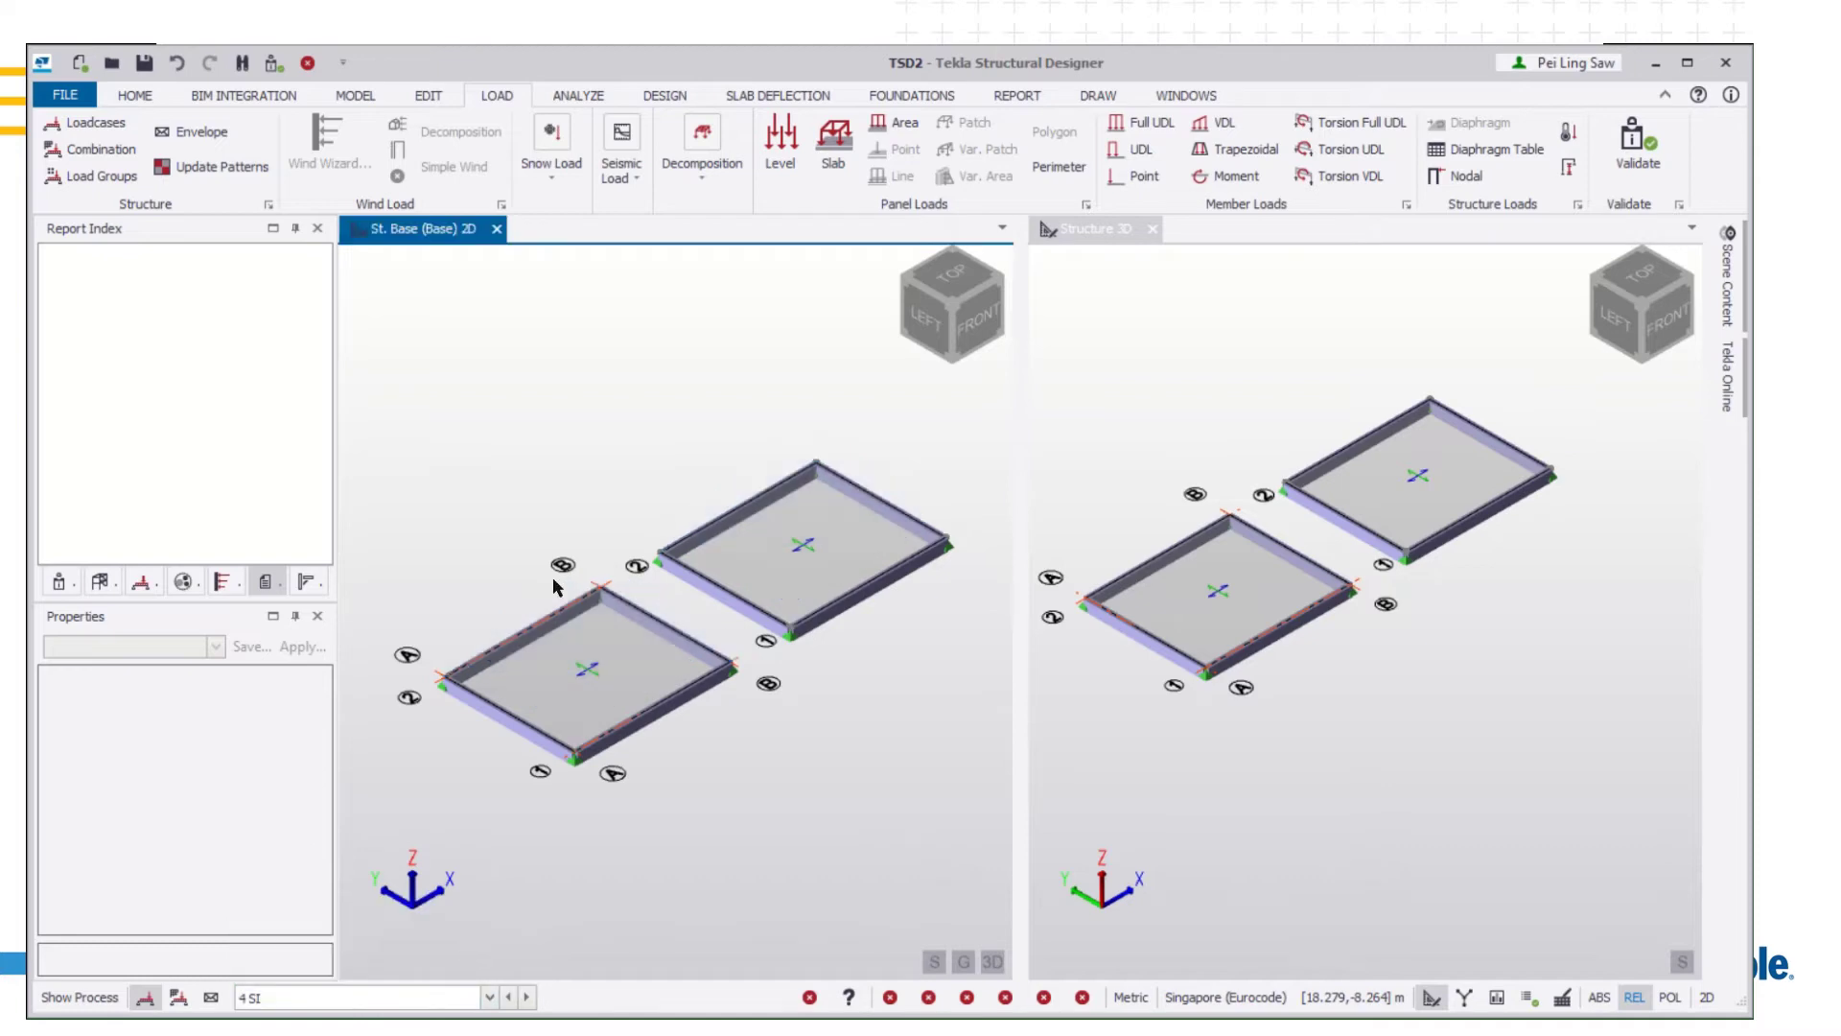
left_click(834, 144)
left_click(231, 754)
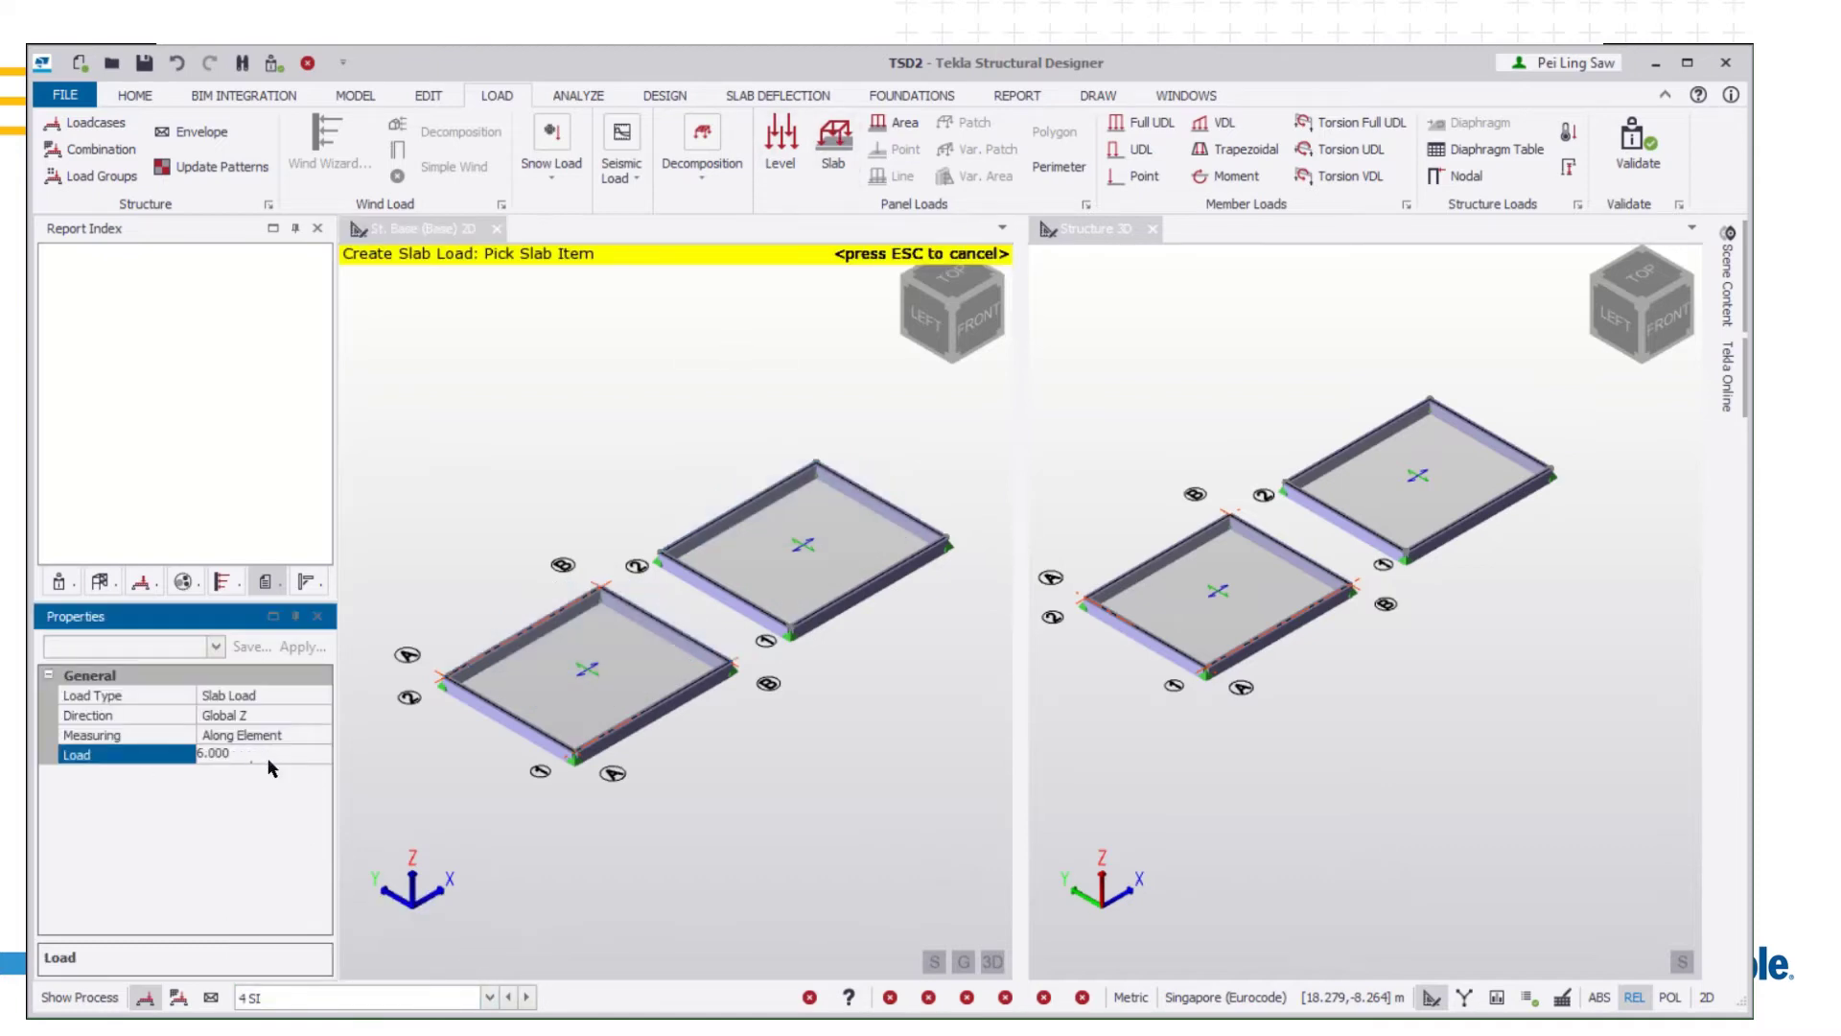
type("5")
left_click(583, 706)
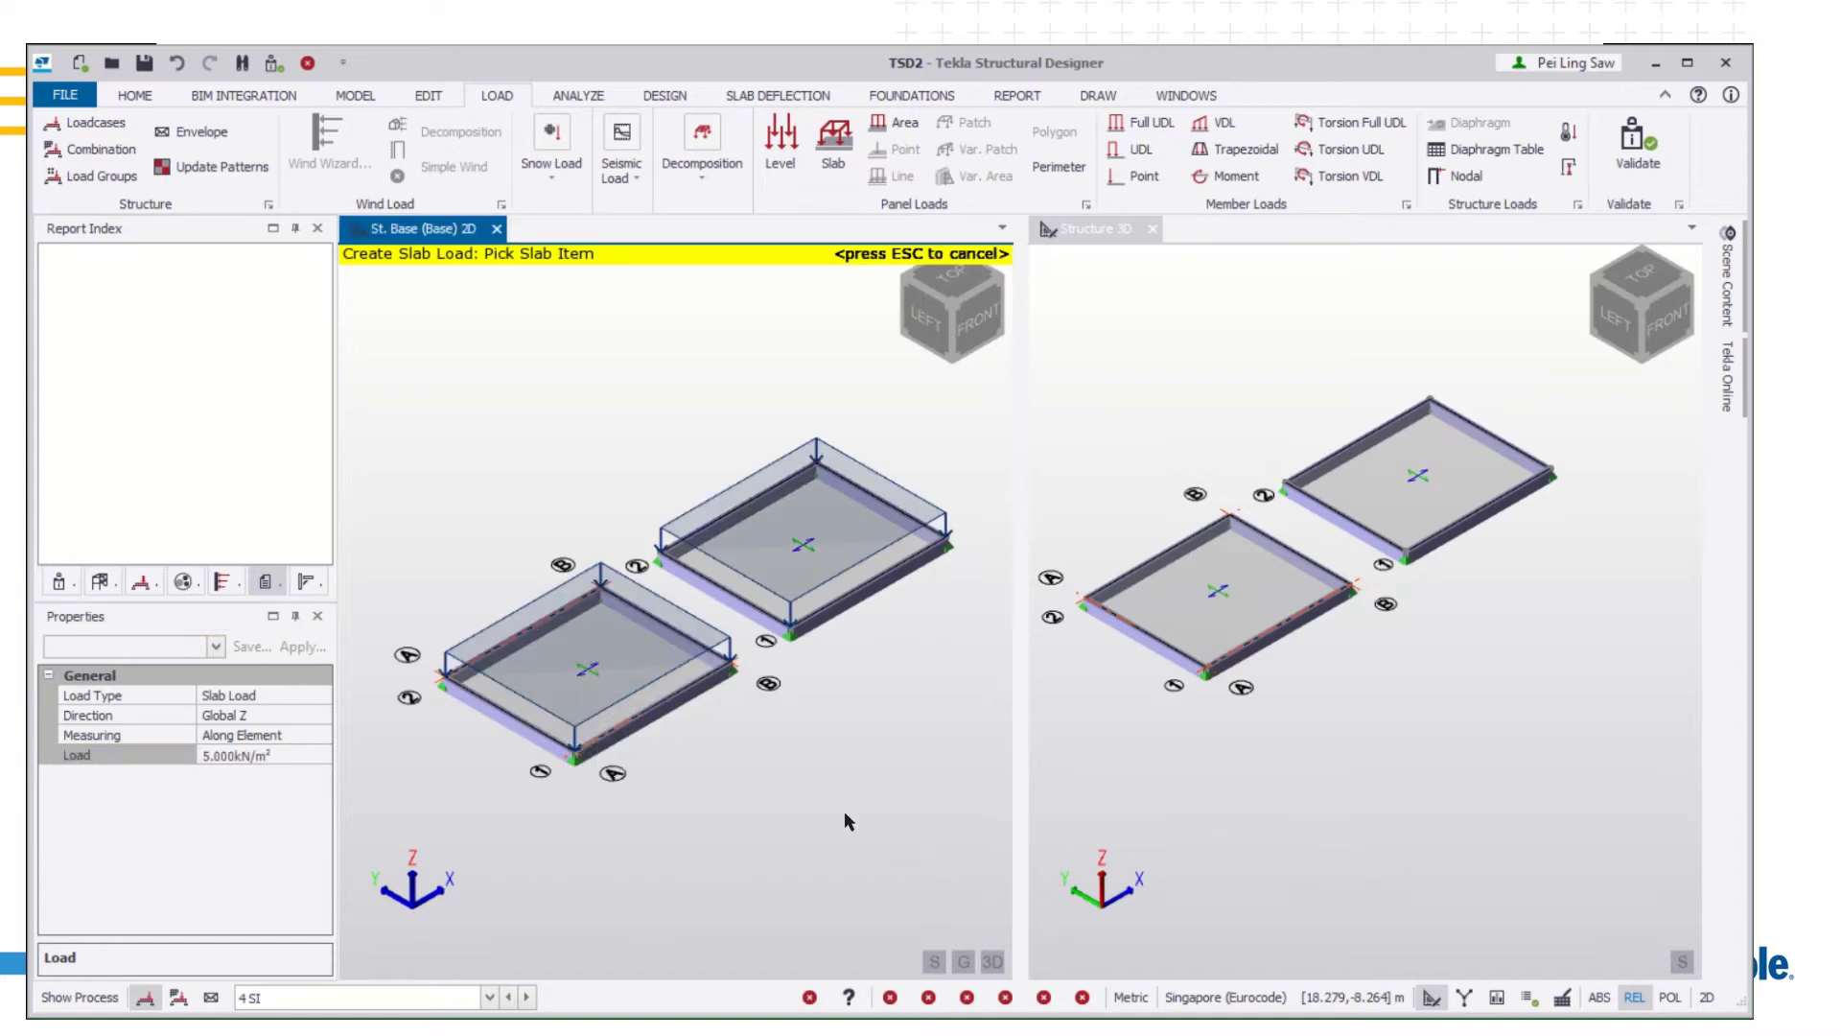
key("Escape")
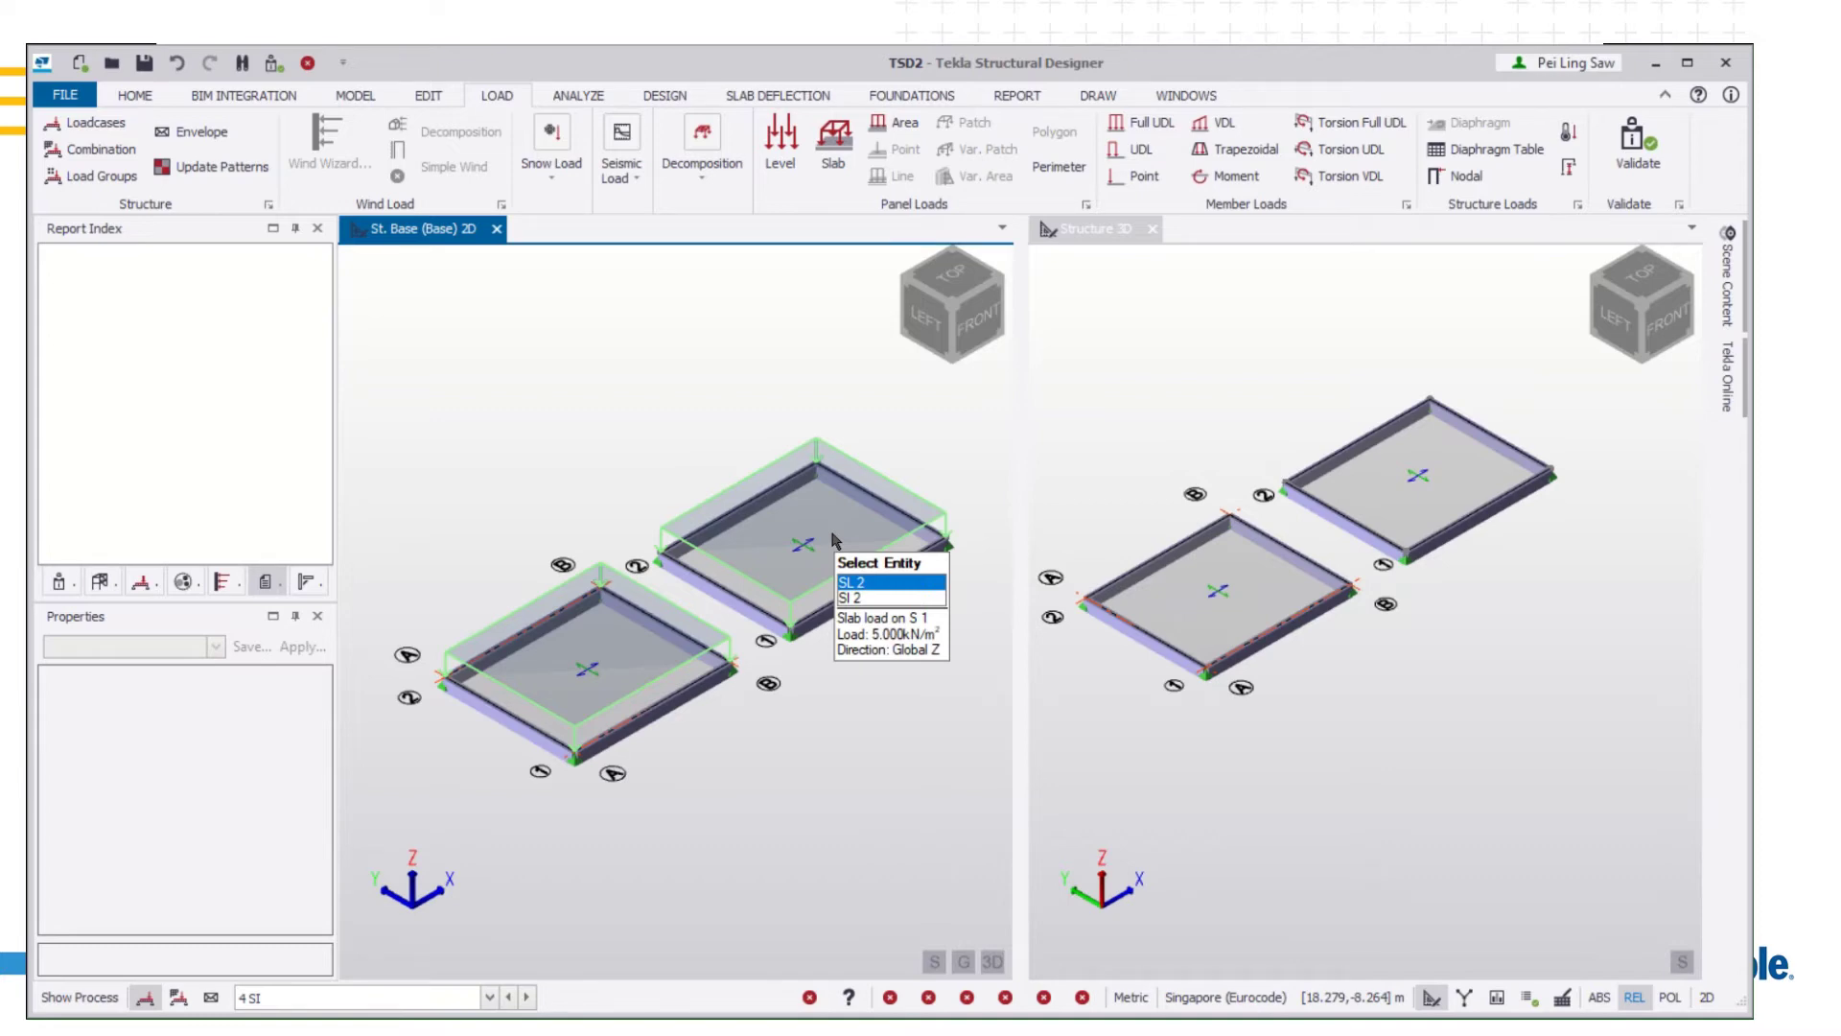
Start generating combinations with GEO, accidental and seismic cases excluded
left_click(97, 154)
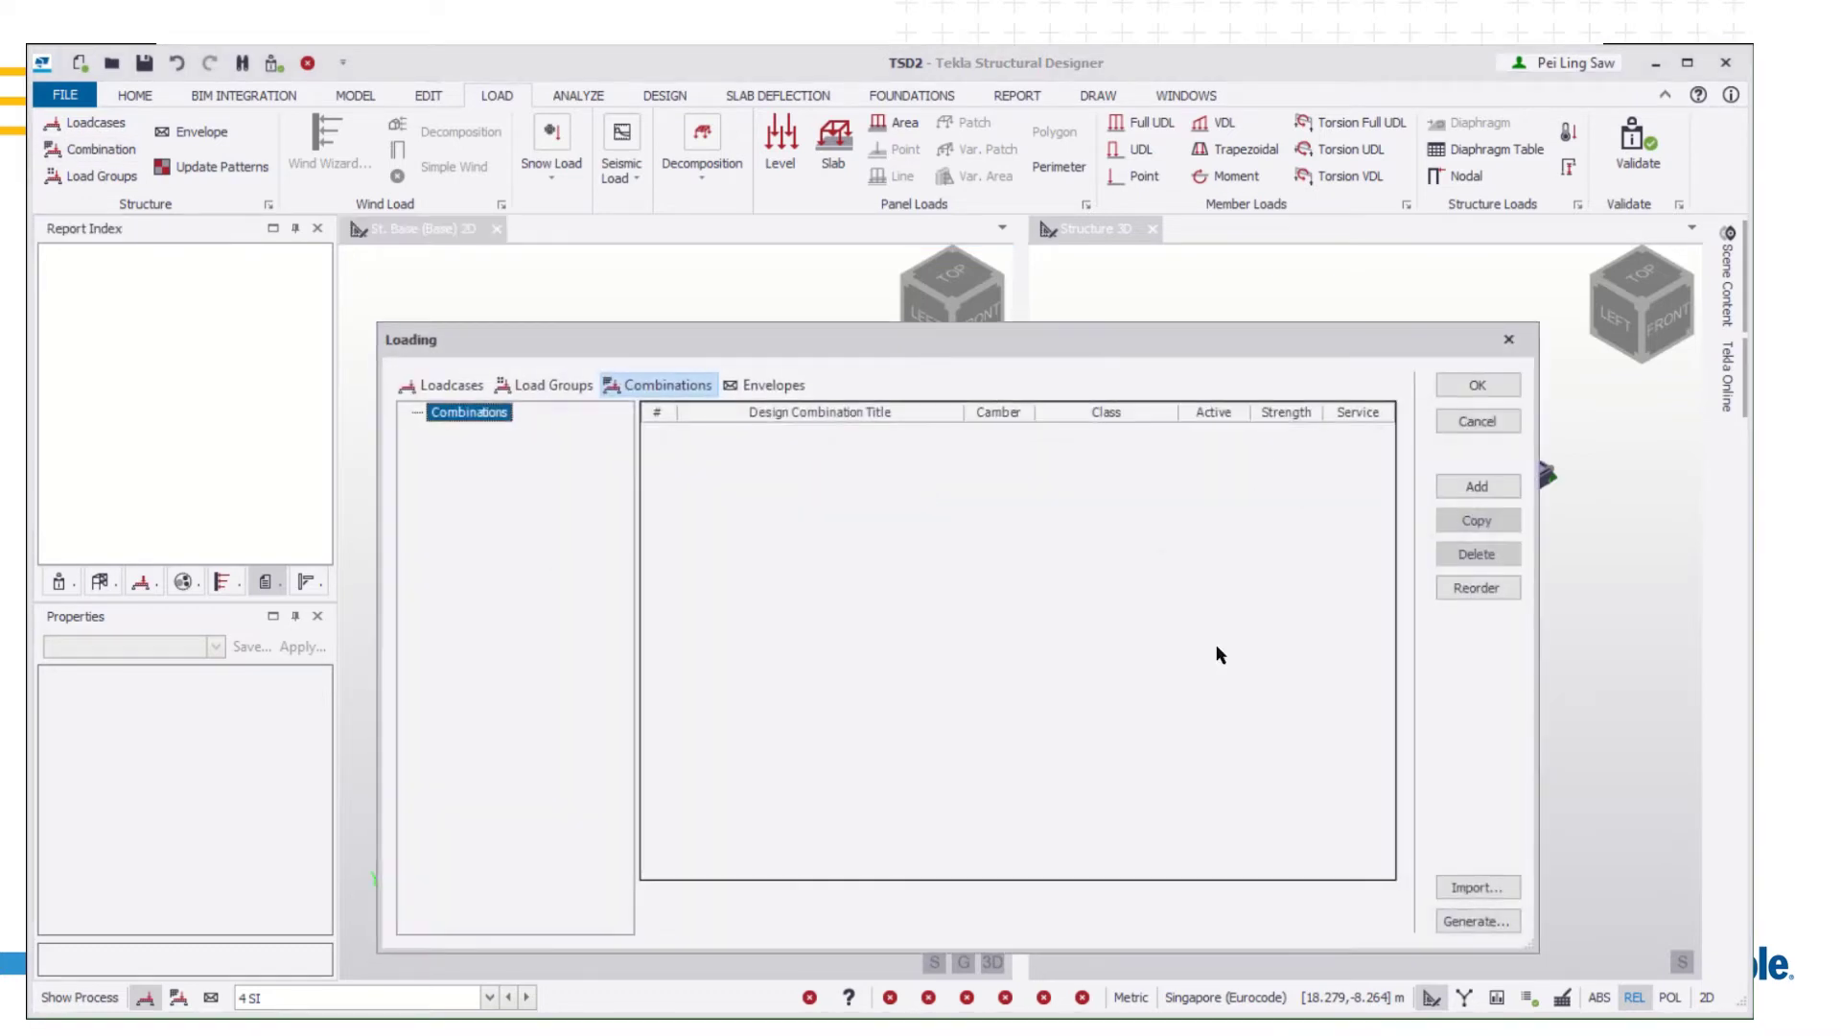
left_click(1504, 924)
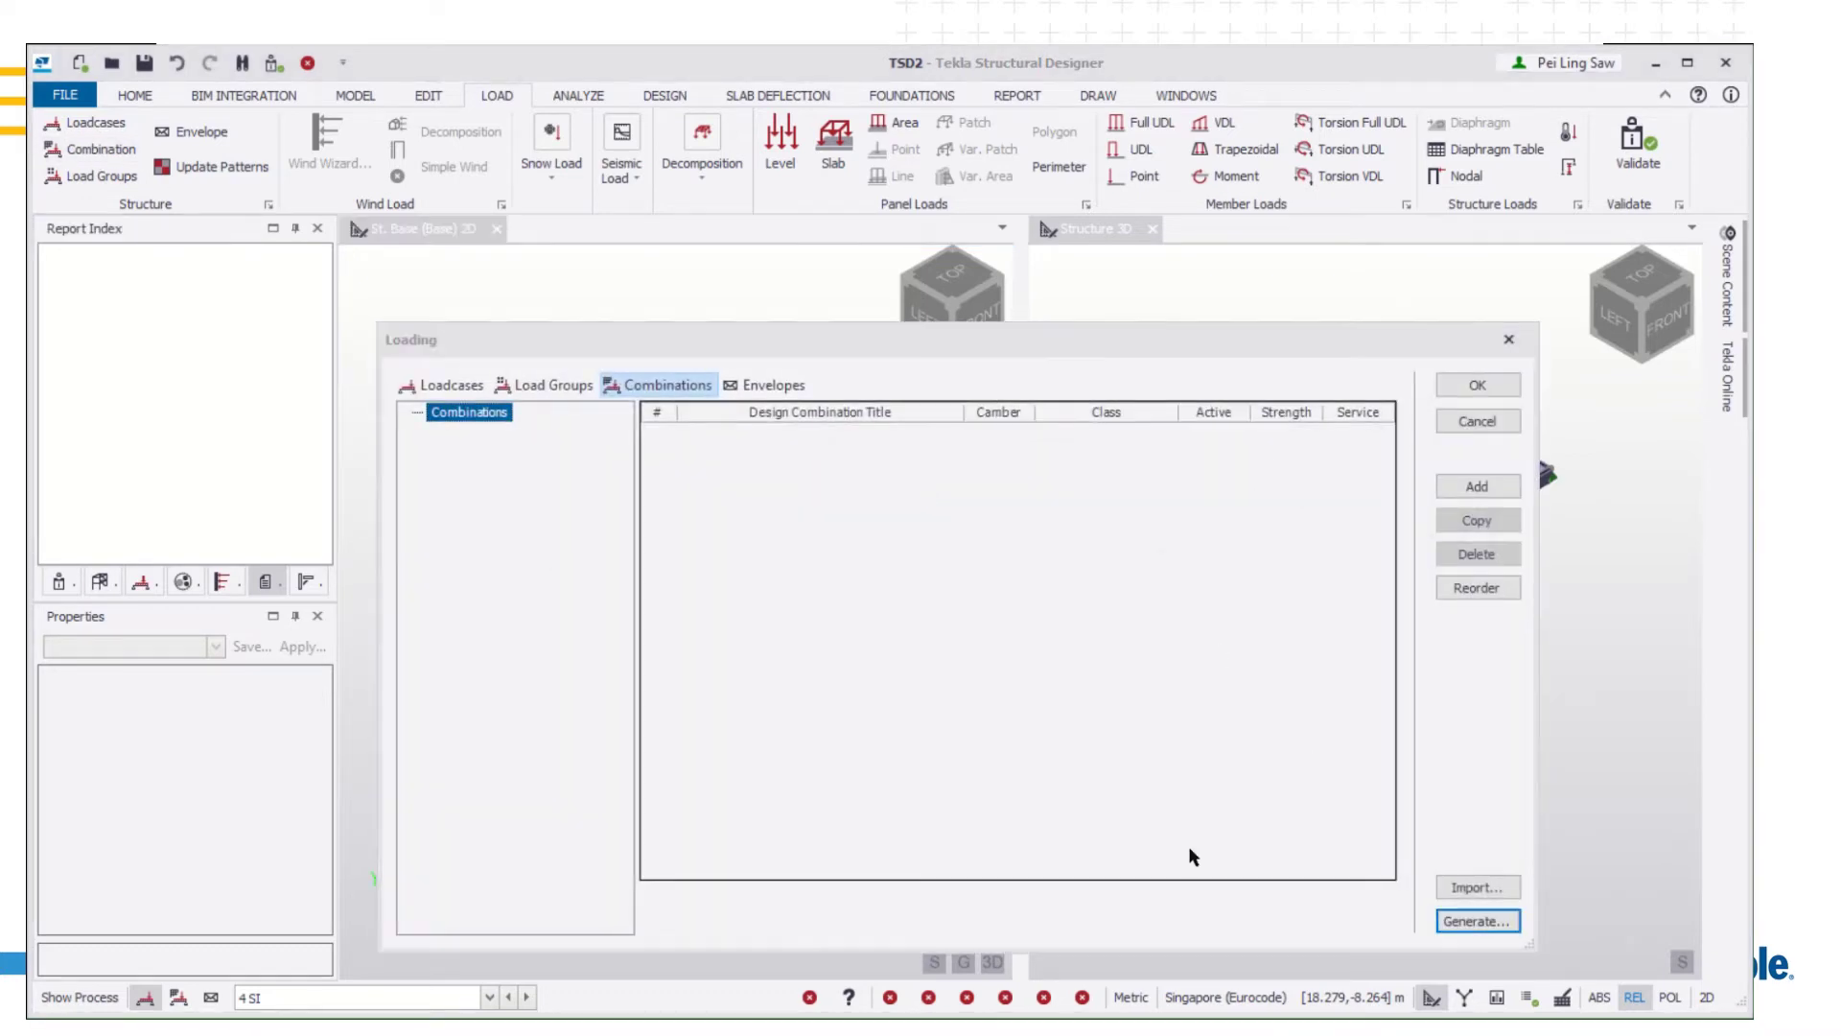
left_click(633, 635)
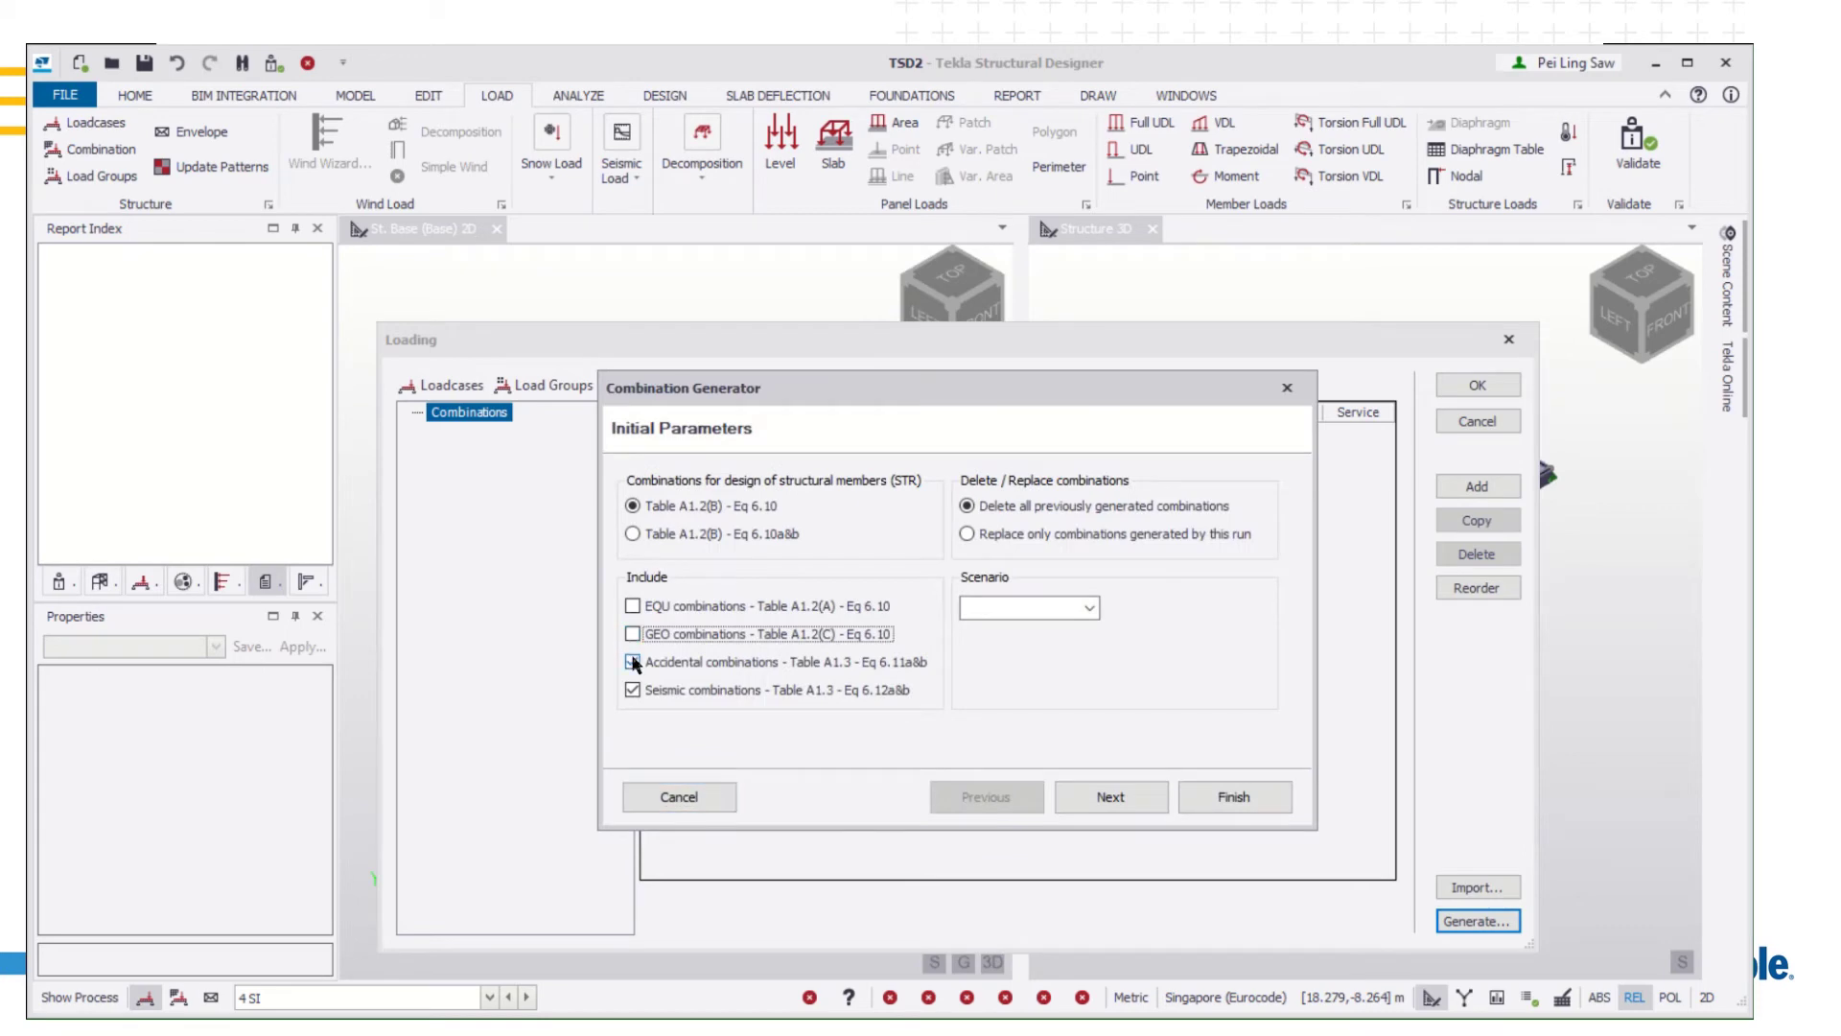
left_click(633, 663)
left_click(633, 691)
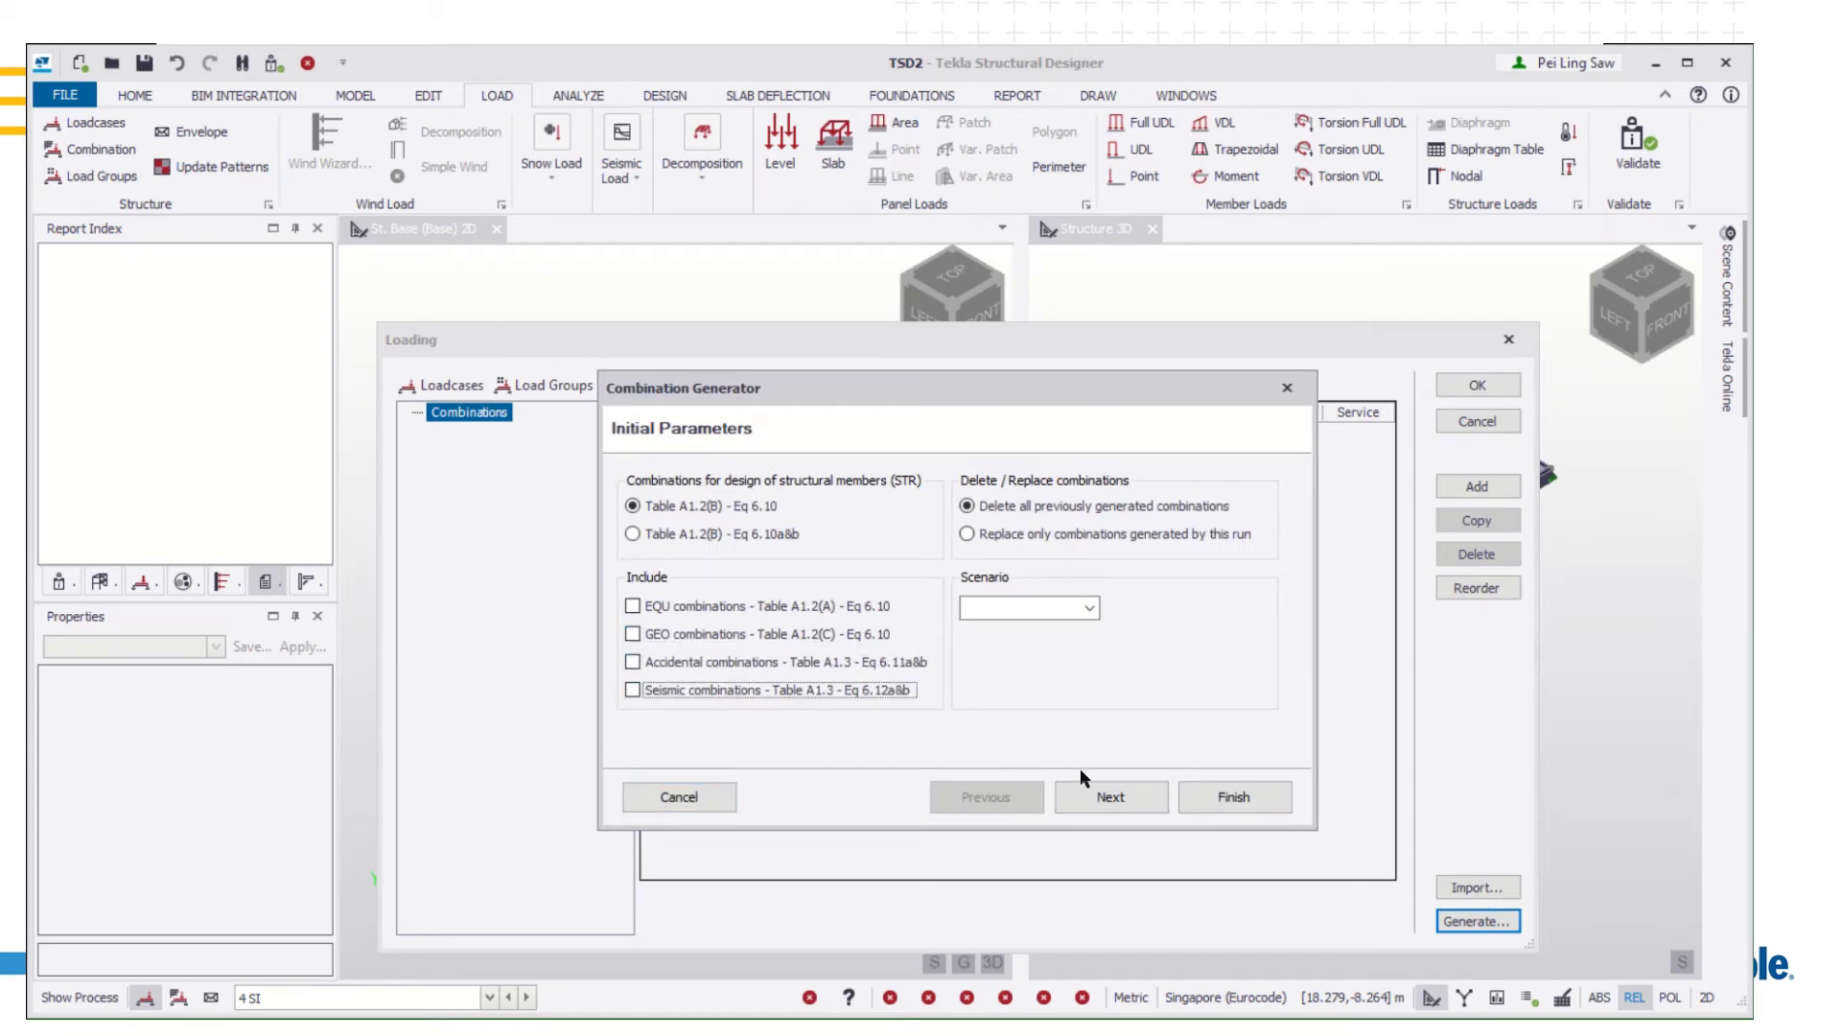
left_click(1129, 801)
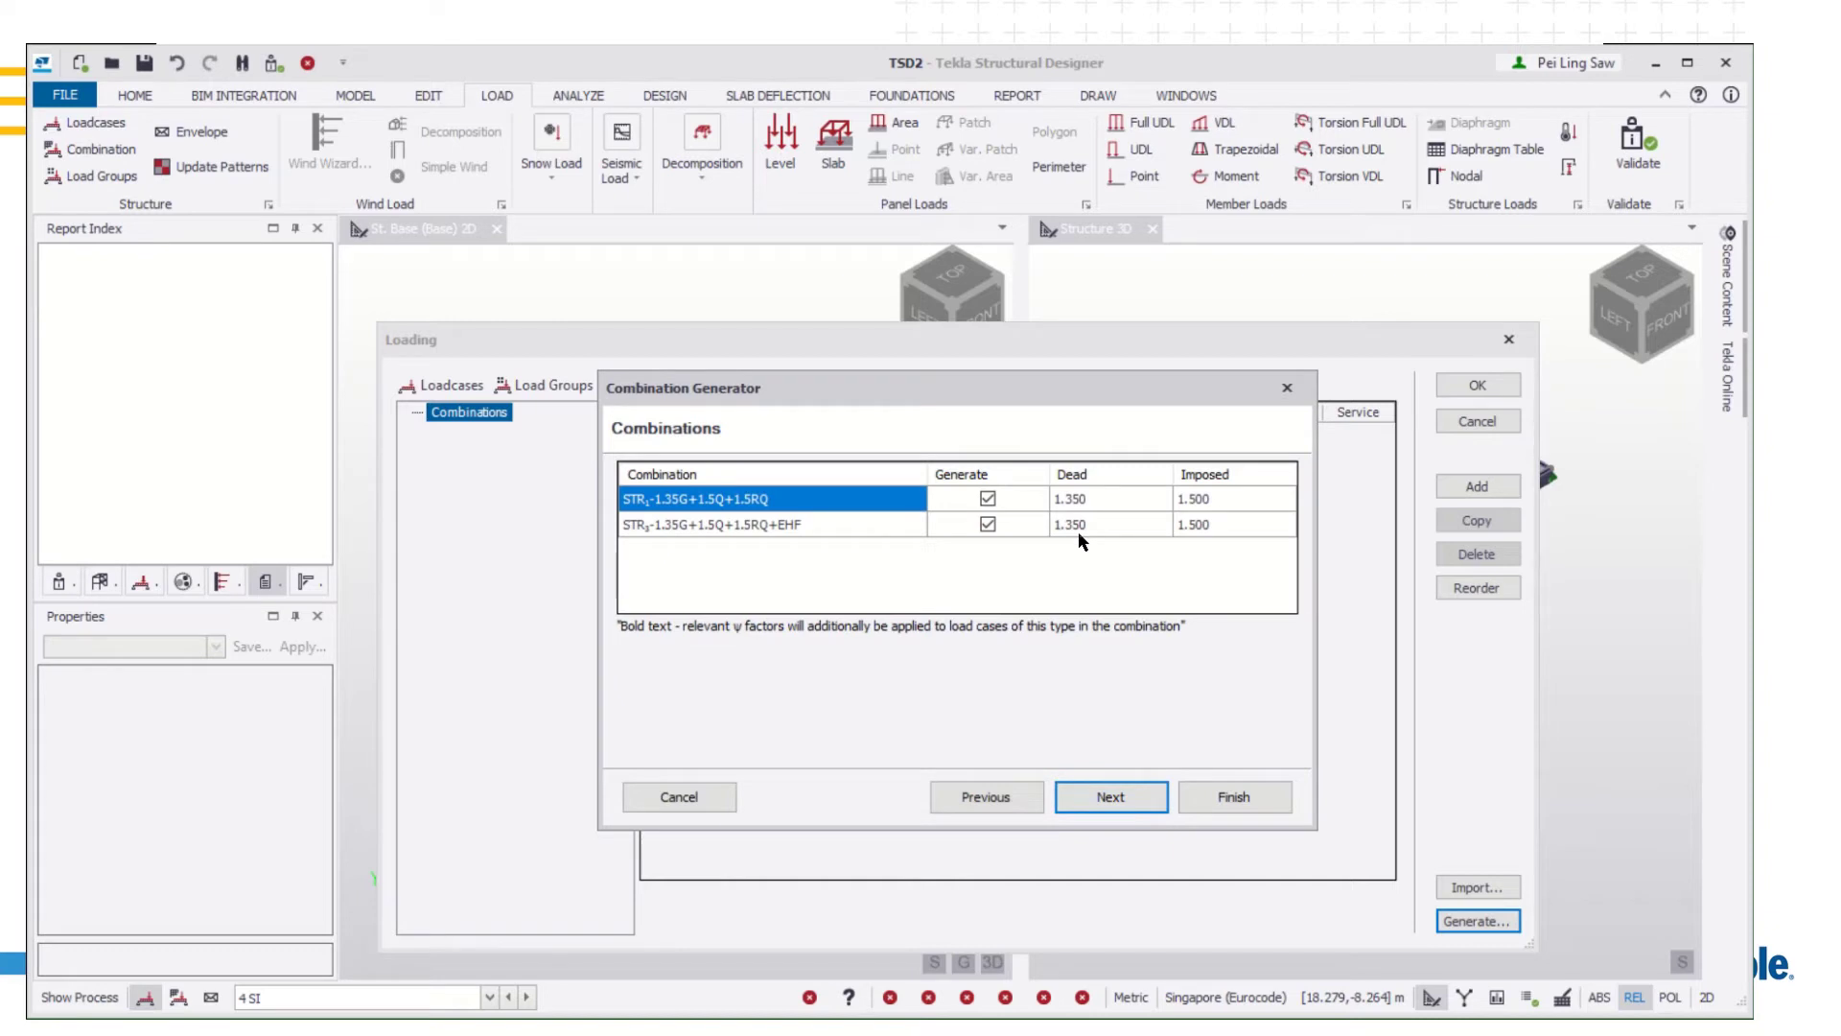
Review the load factors, include EHF in all four directions, and finish
left_click(1135, 493)
left_click(1212, 496)
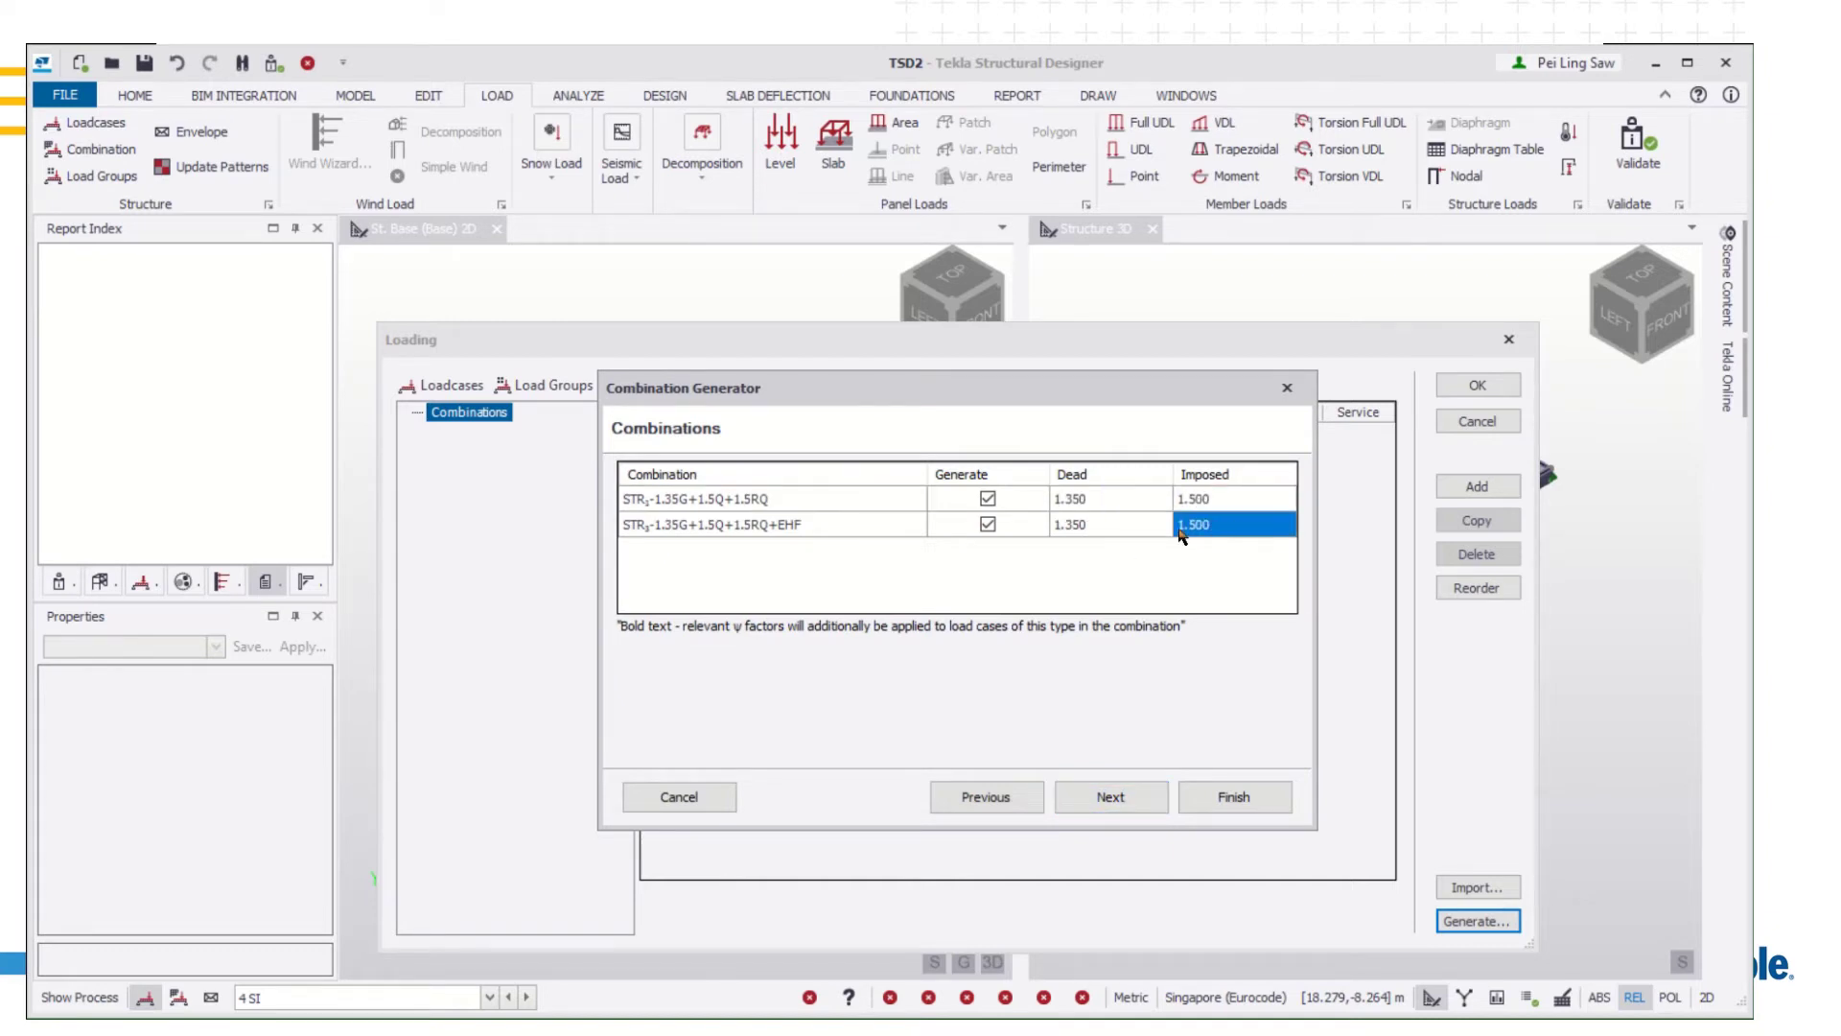
left_click(1140, 800)
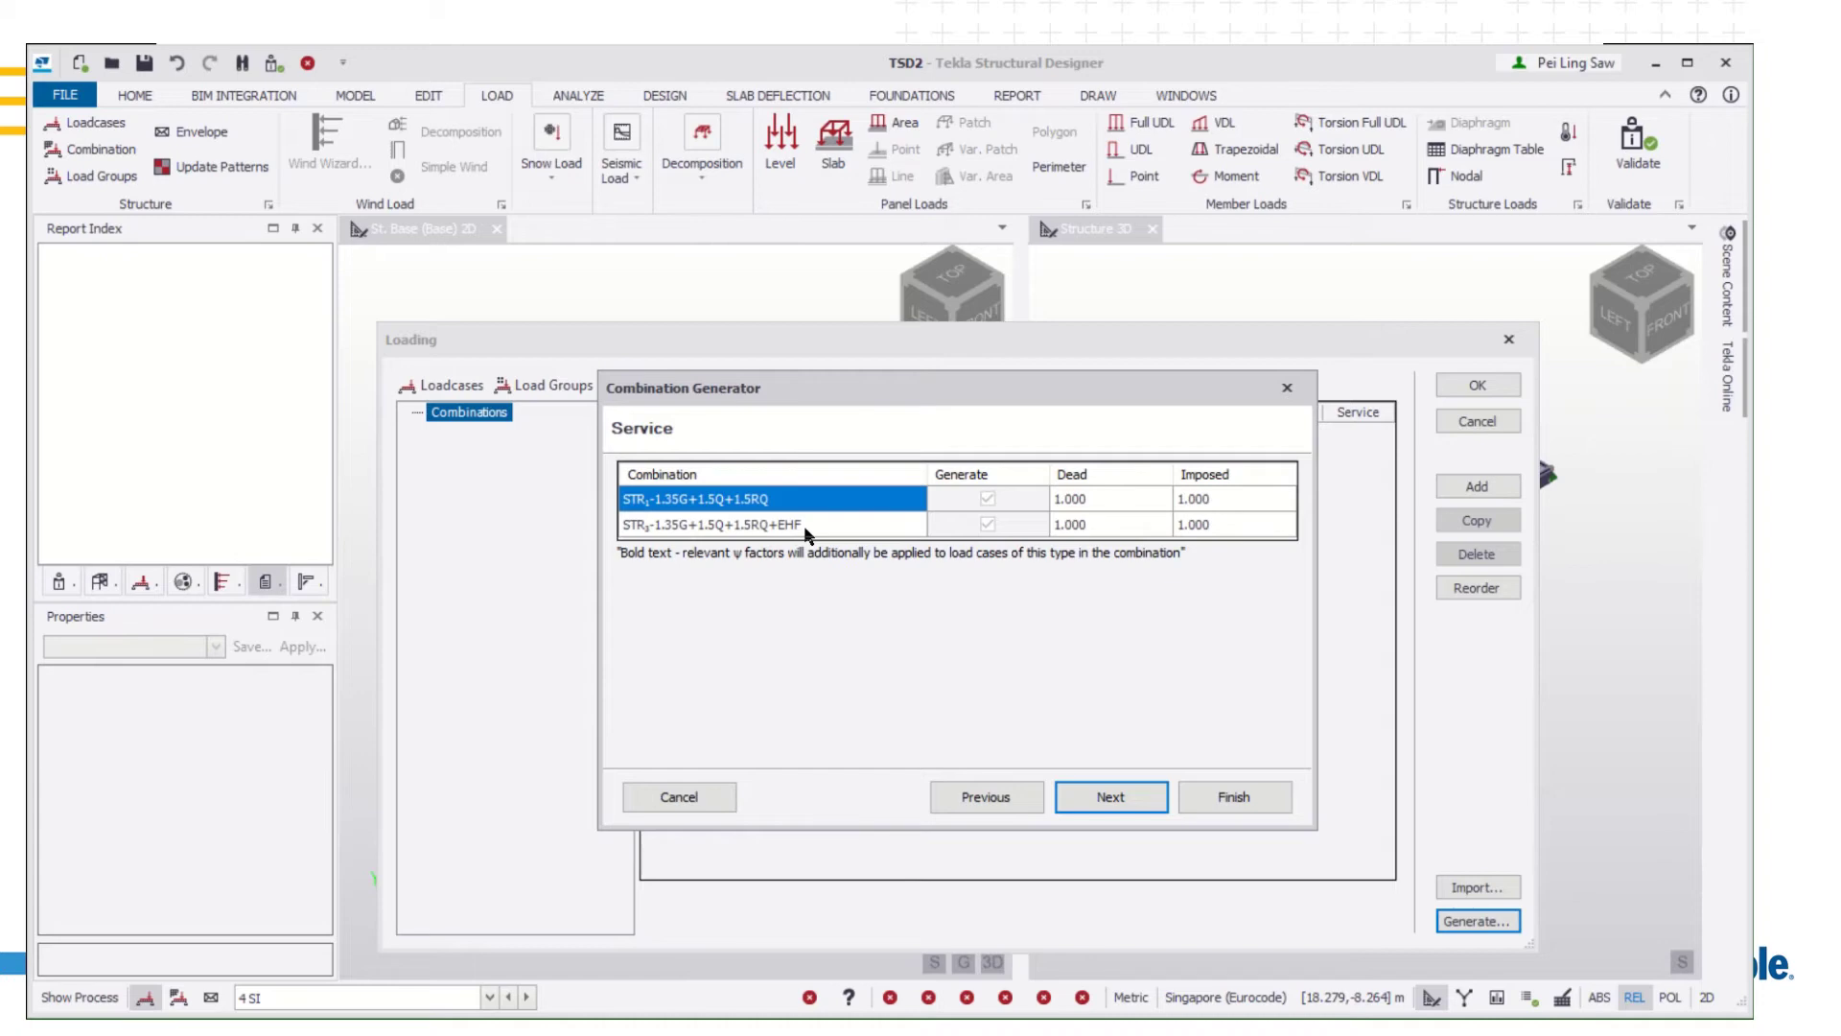
left_click(1110, 797)
left_click(851, 529)
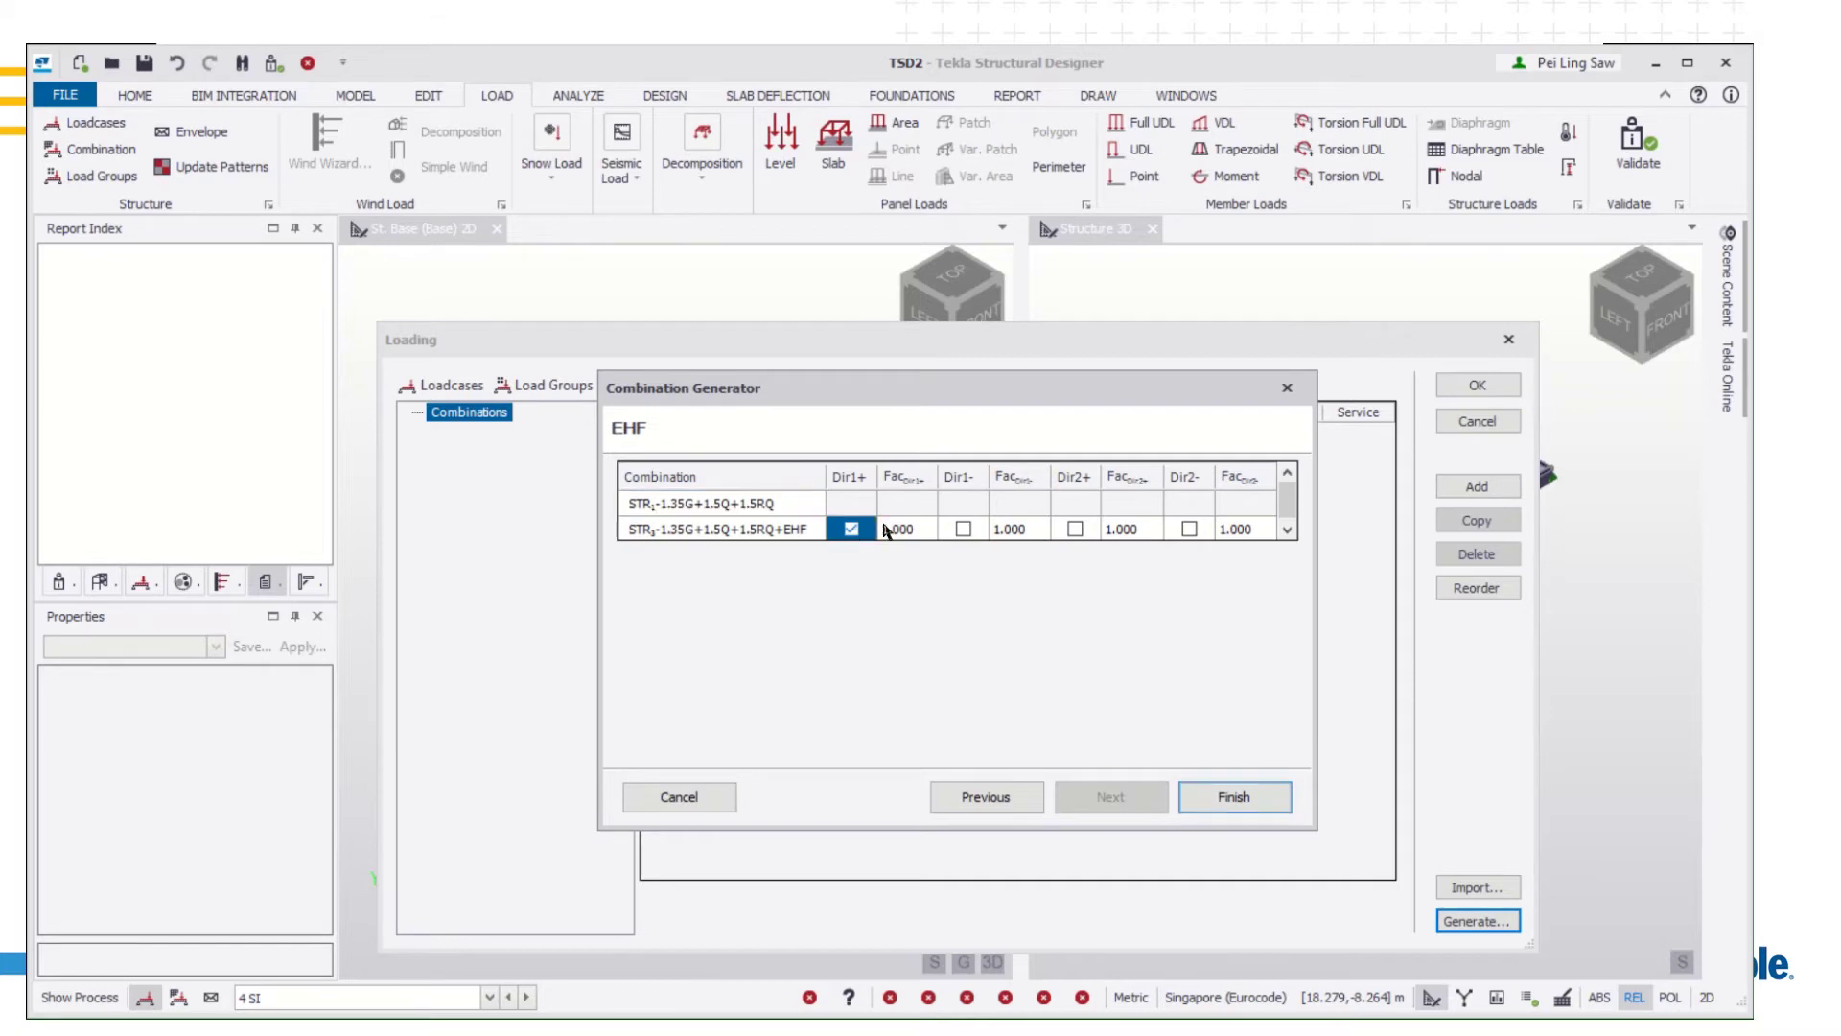
left_click(963, 530)
left_click(1075, 529)
left_click(1188, 530)
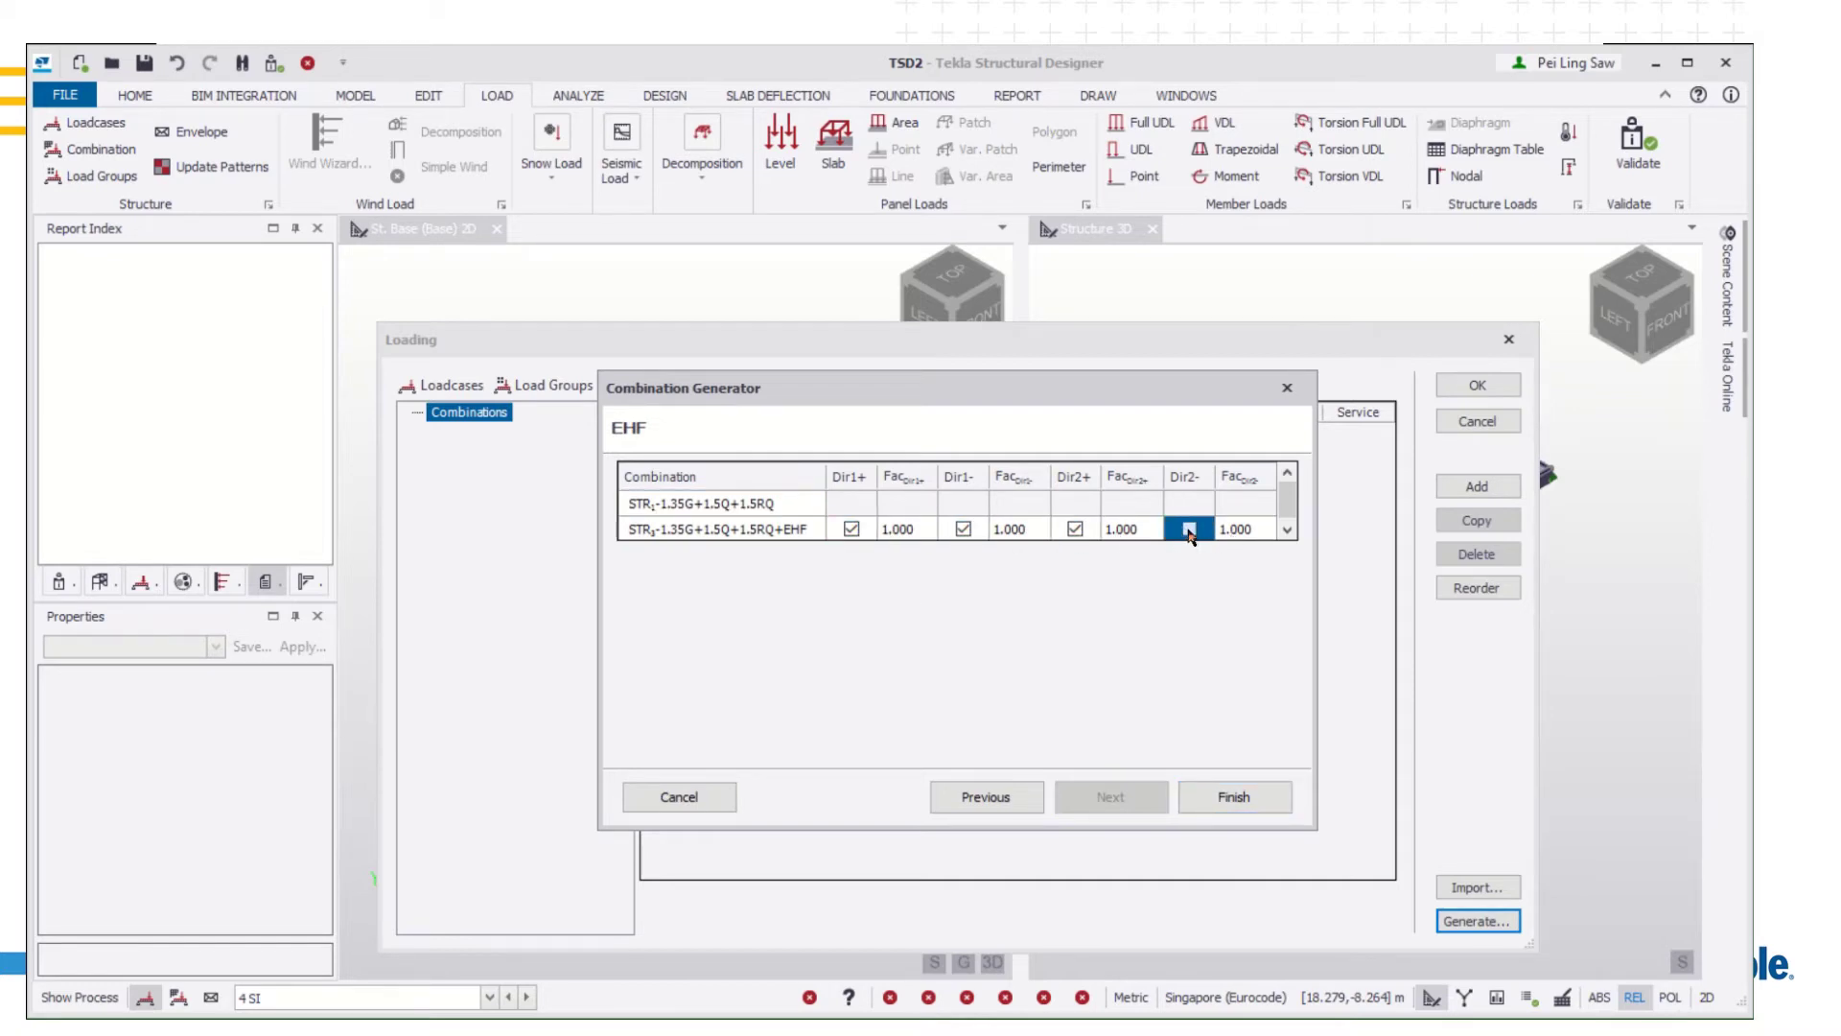
left_click(1234, 799)
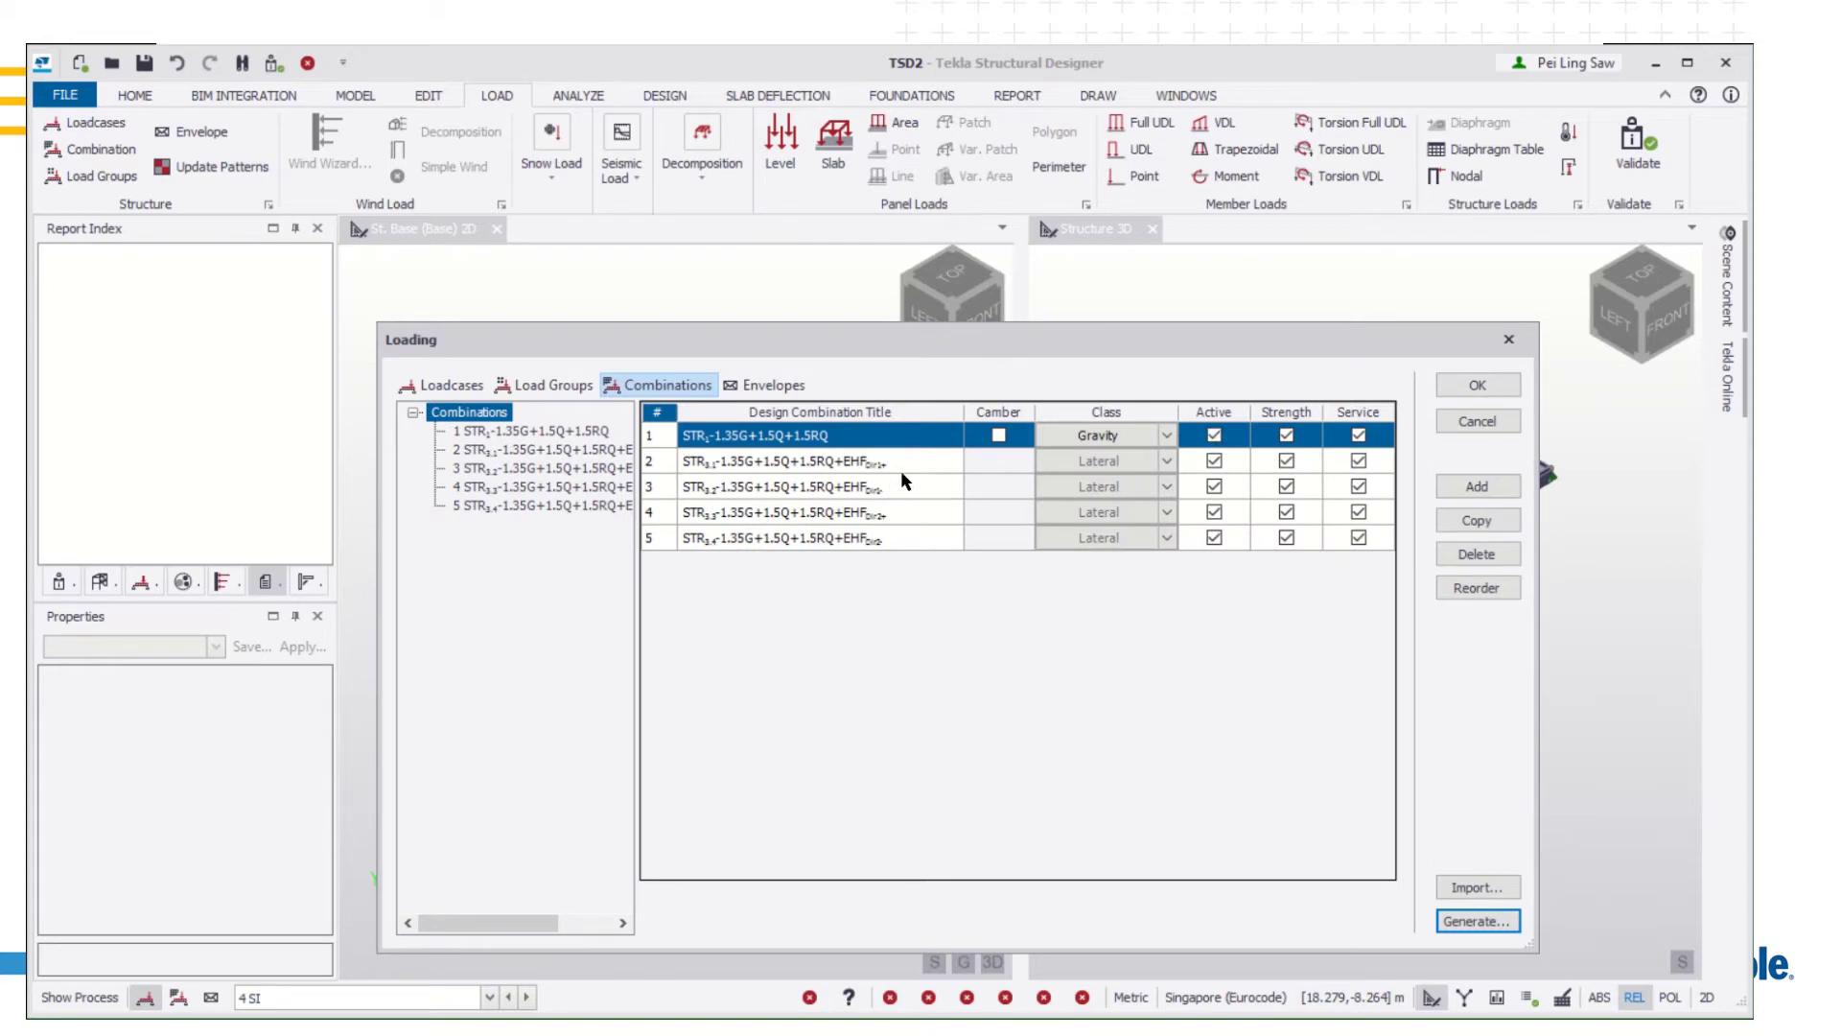
Deactivate combinations 2–5, leaving only the gravity combination active, and confirm
left_click(1215, 462)
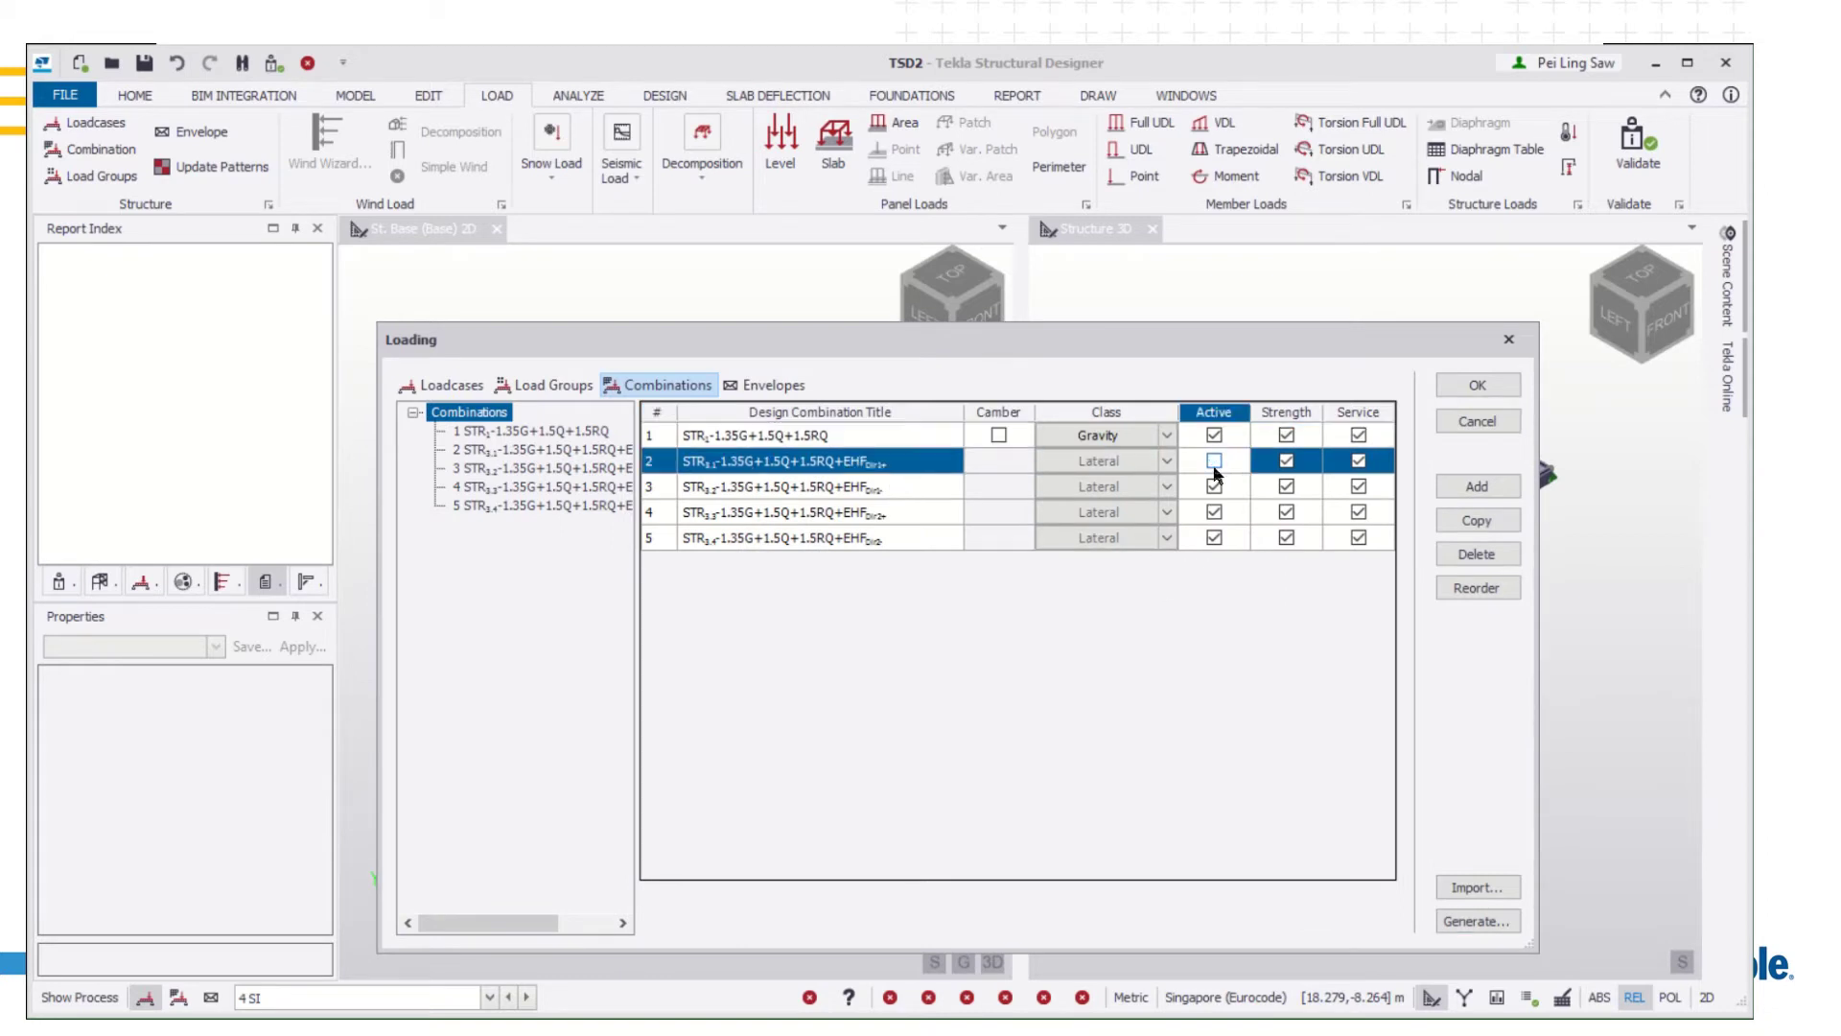
left_click(1215, 512)
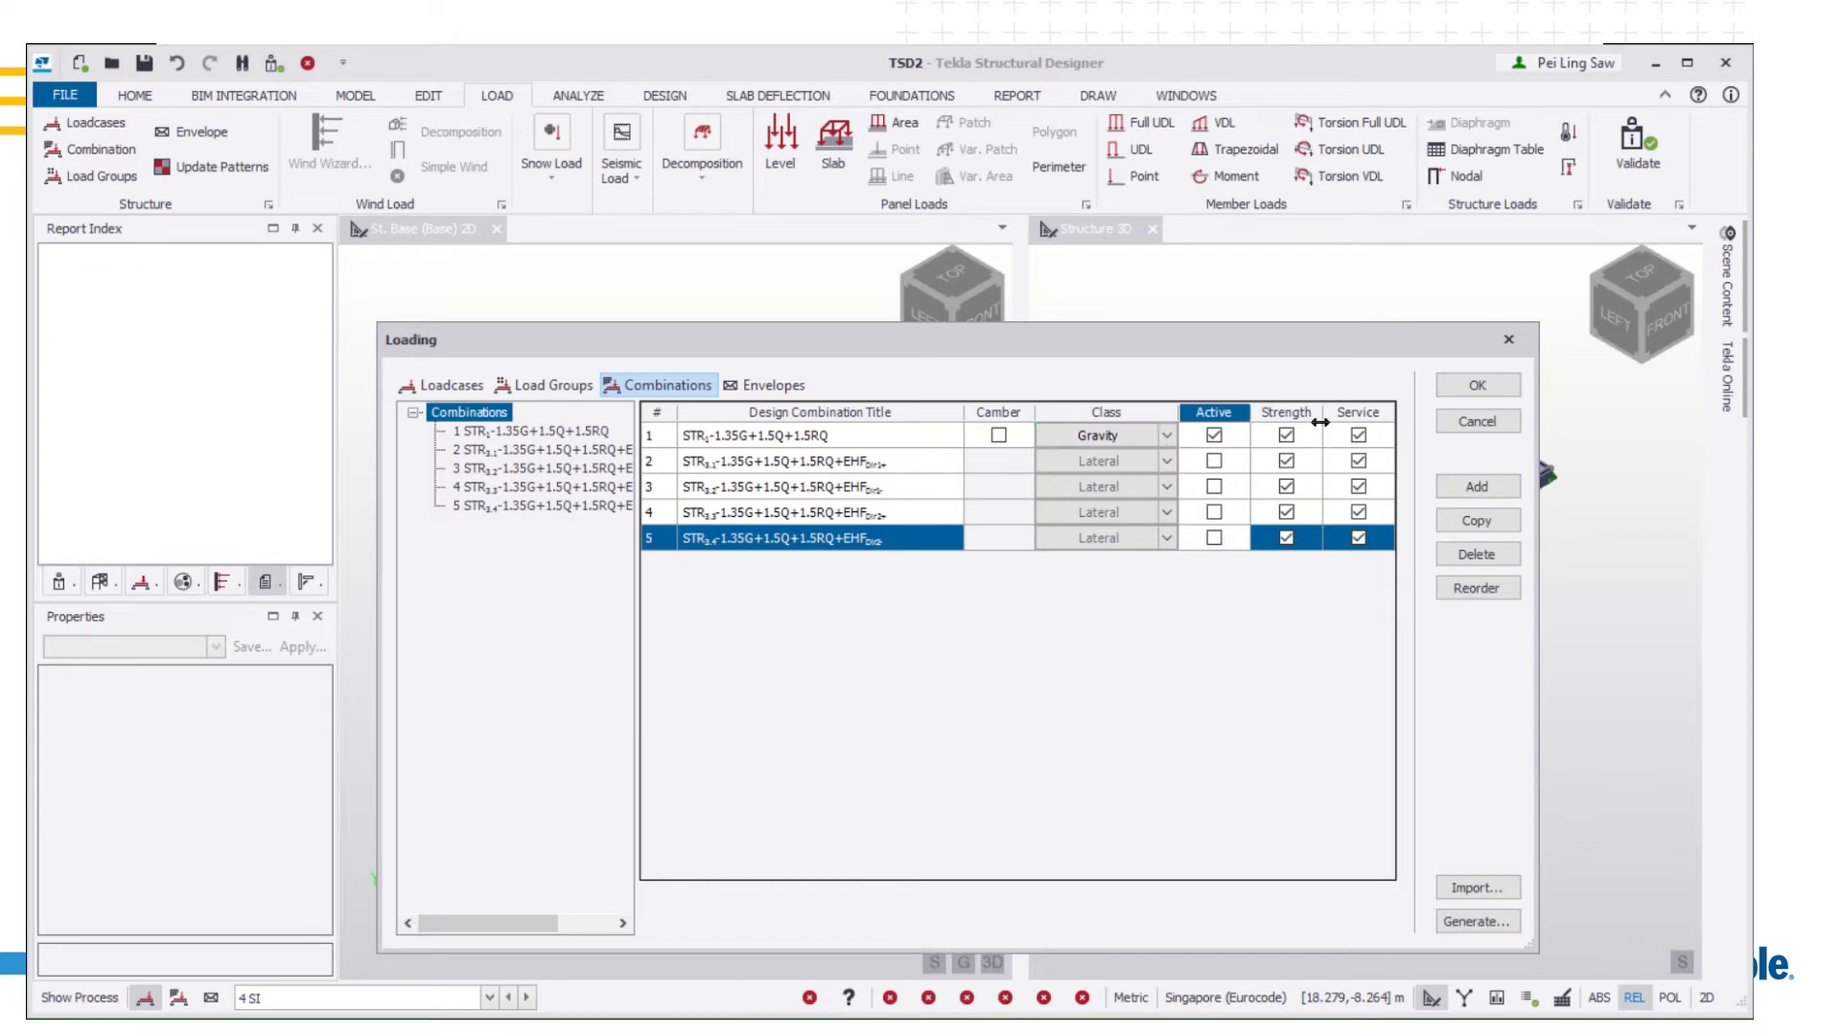
left_click(1474, 387)
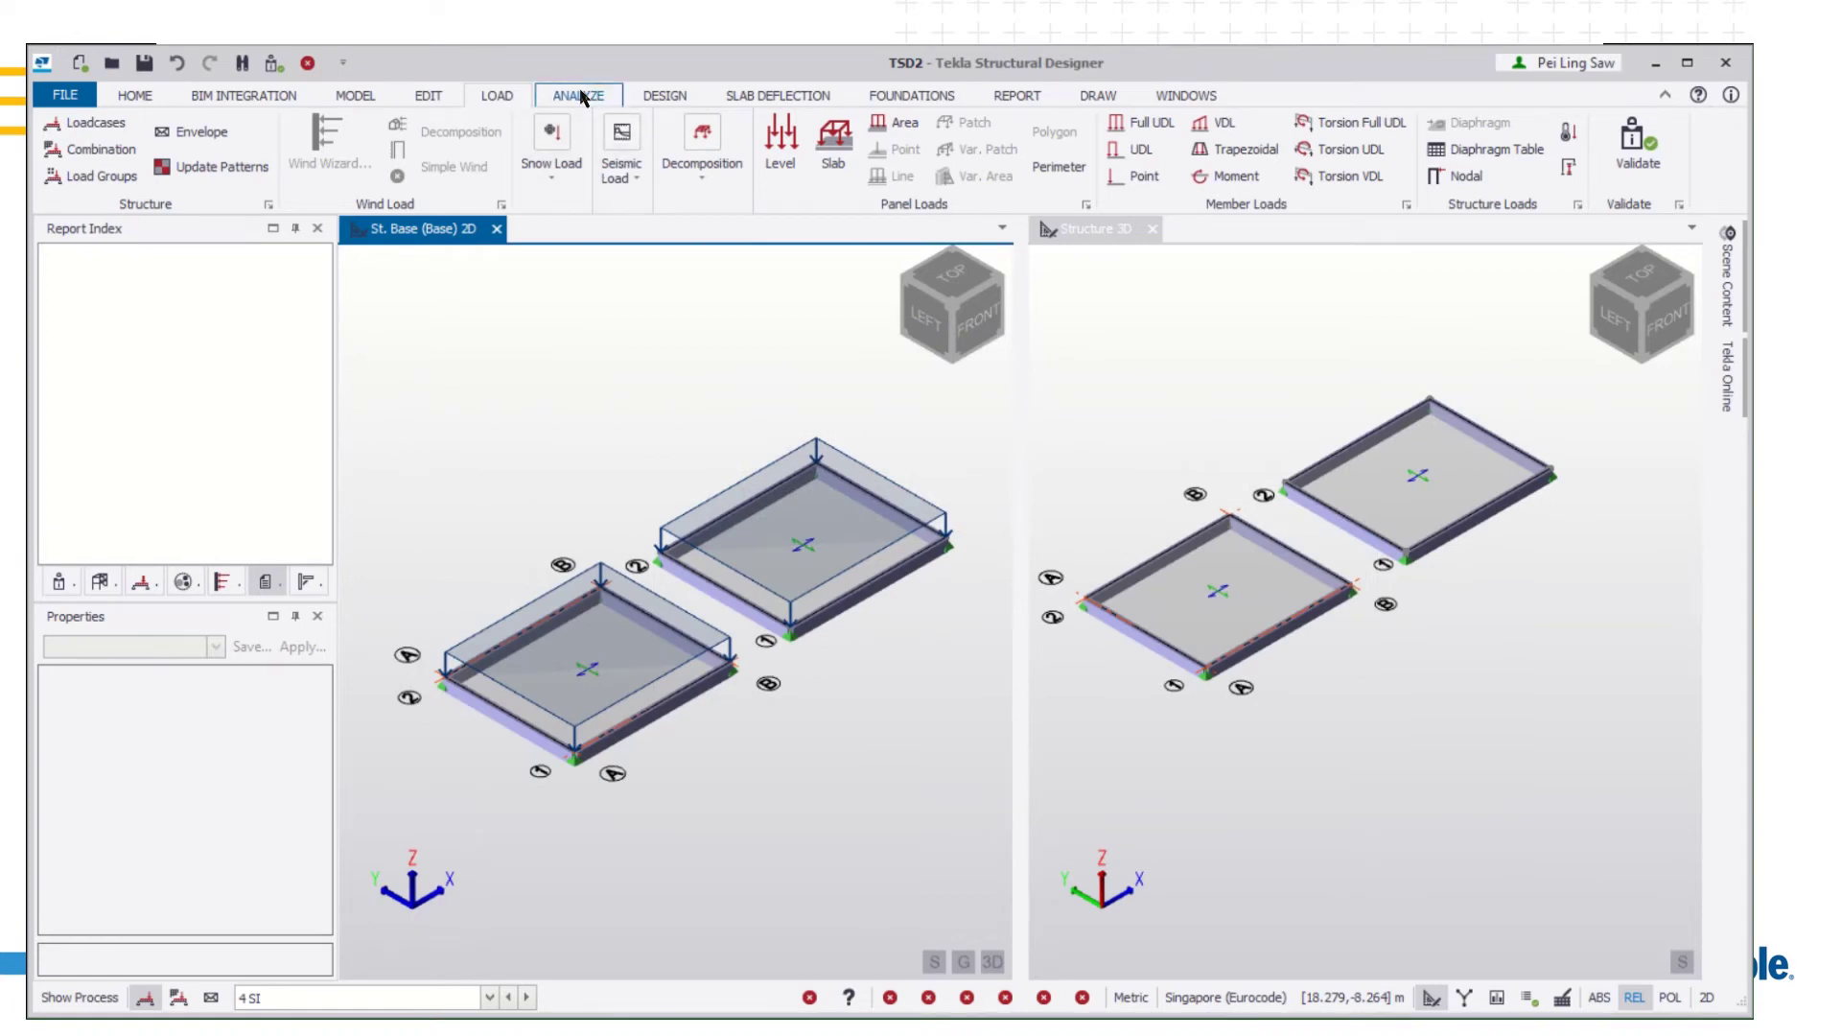
Run Analyse All (Static) and expand its steps in the Process window
left_click(582, 97)
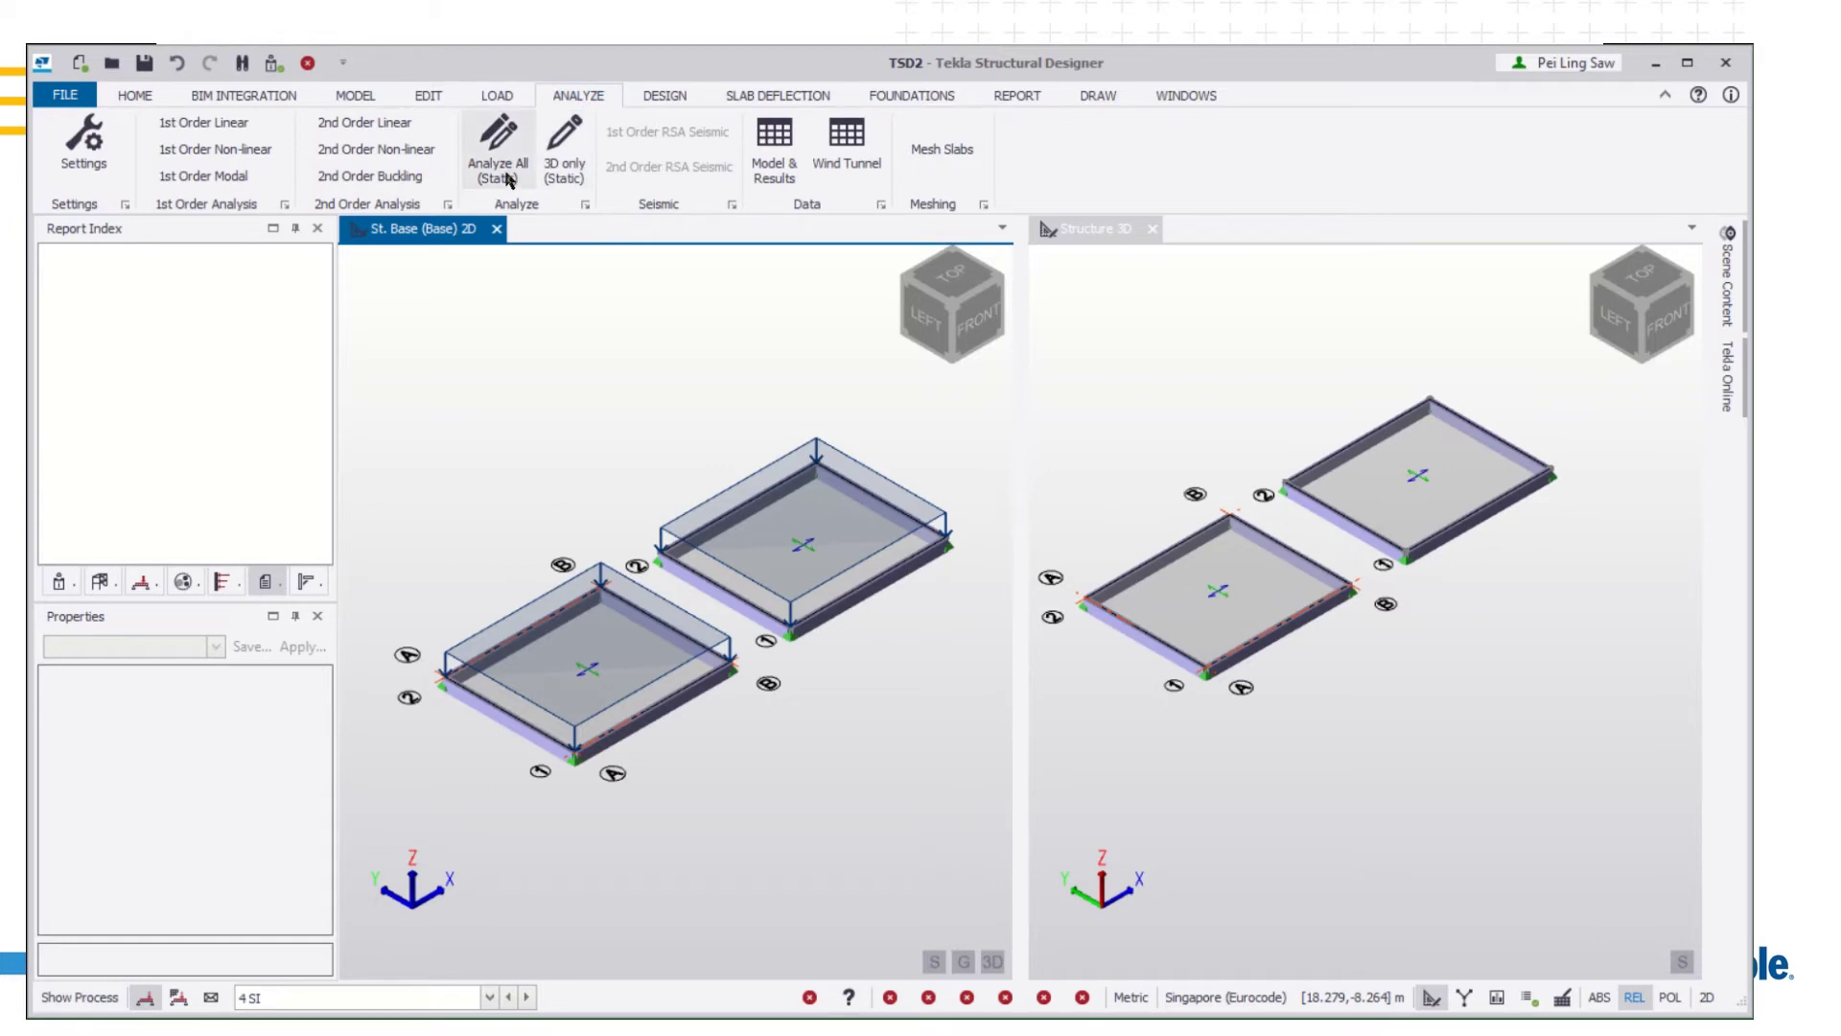
left_click(515, 182)
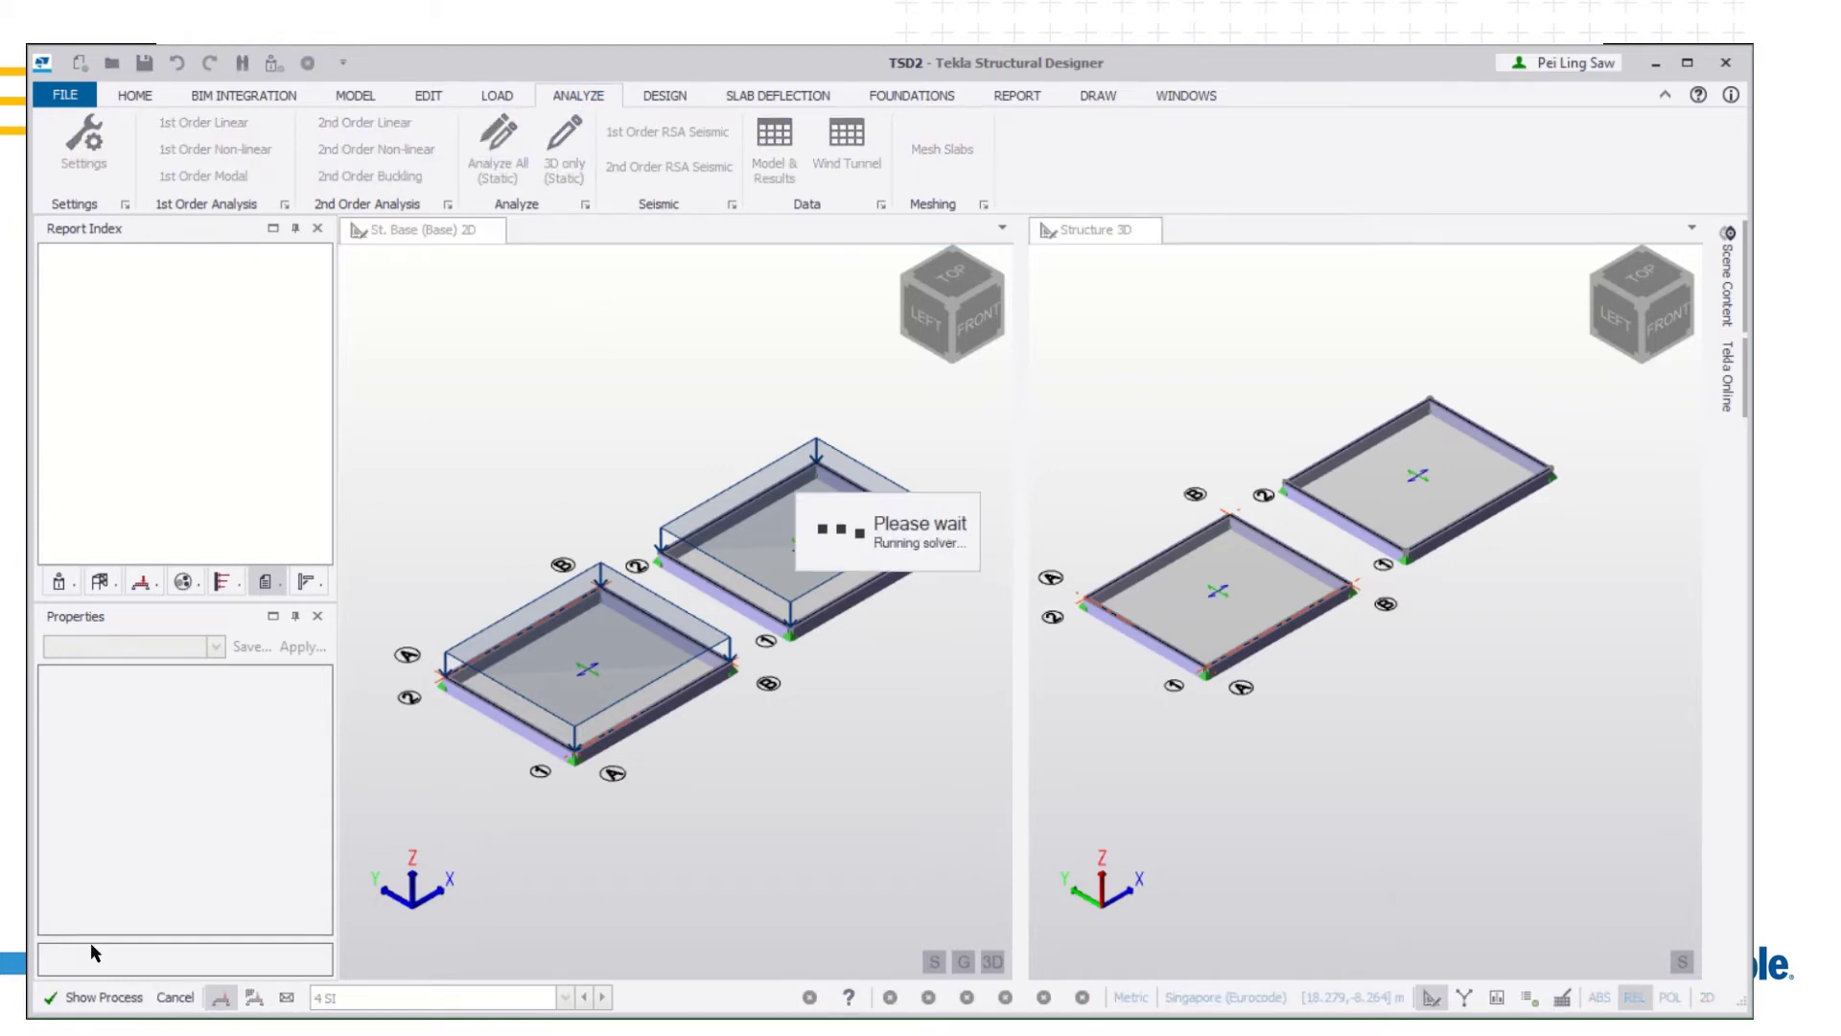
left_click(75, 997)
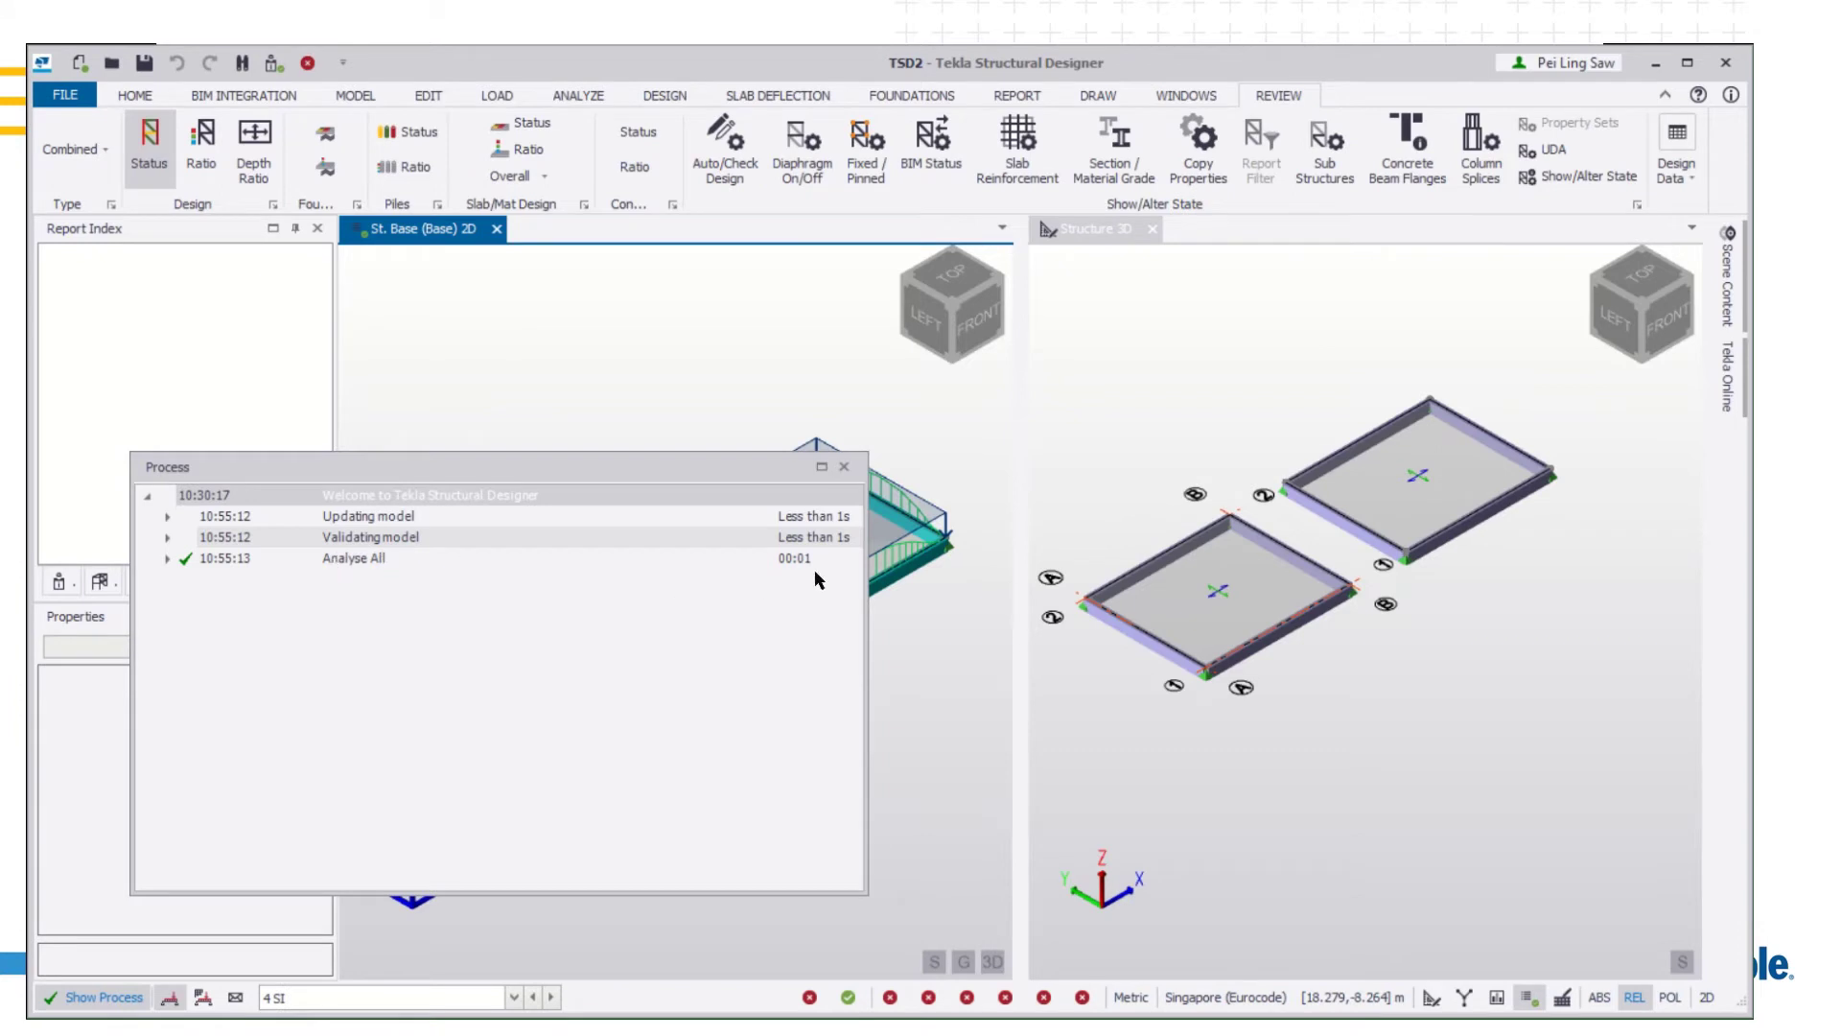
left_click(171, 559)
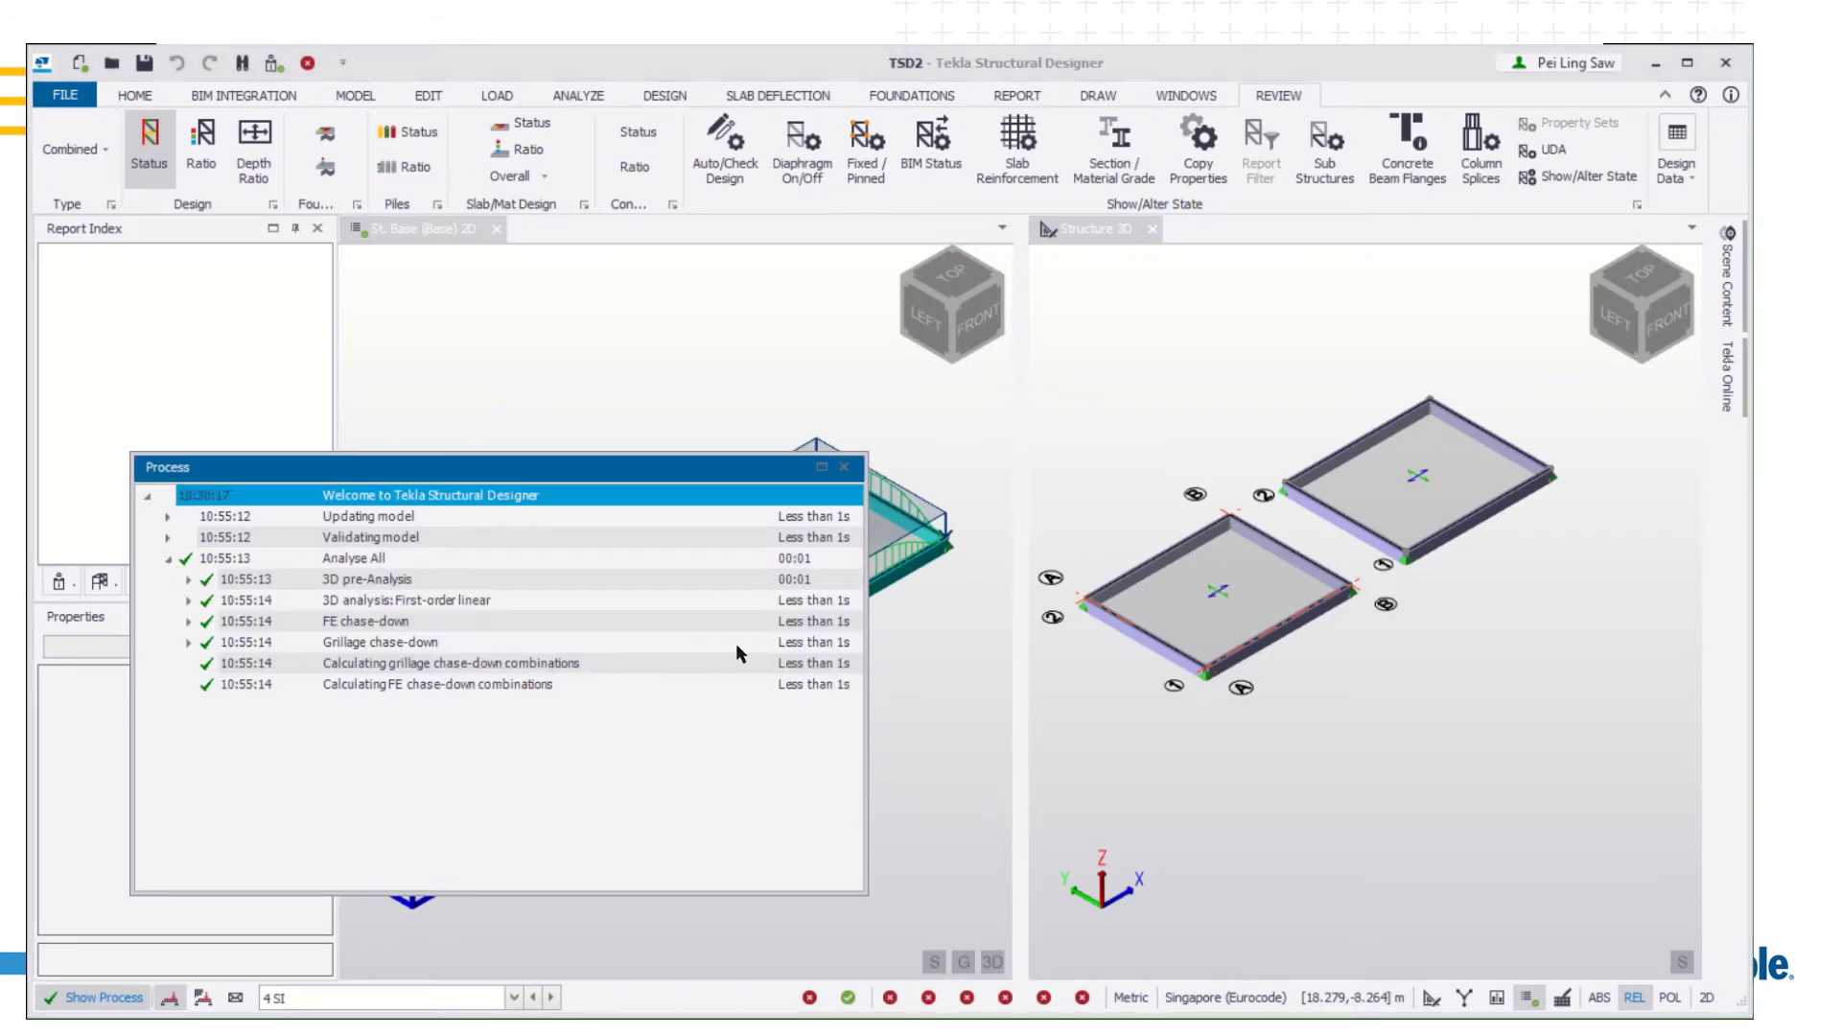
Close the progress log, select beam BaseB2 - 1 and open its context menu
left_click(847, 468)
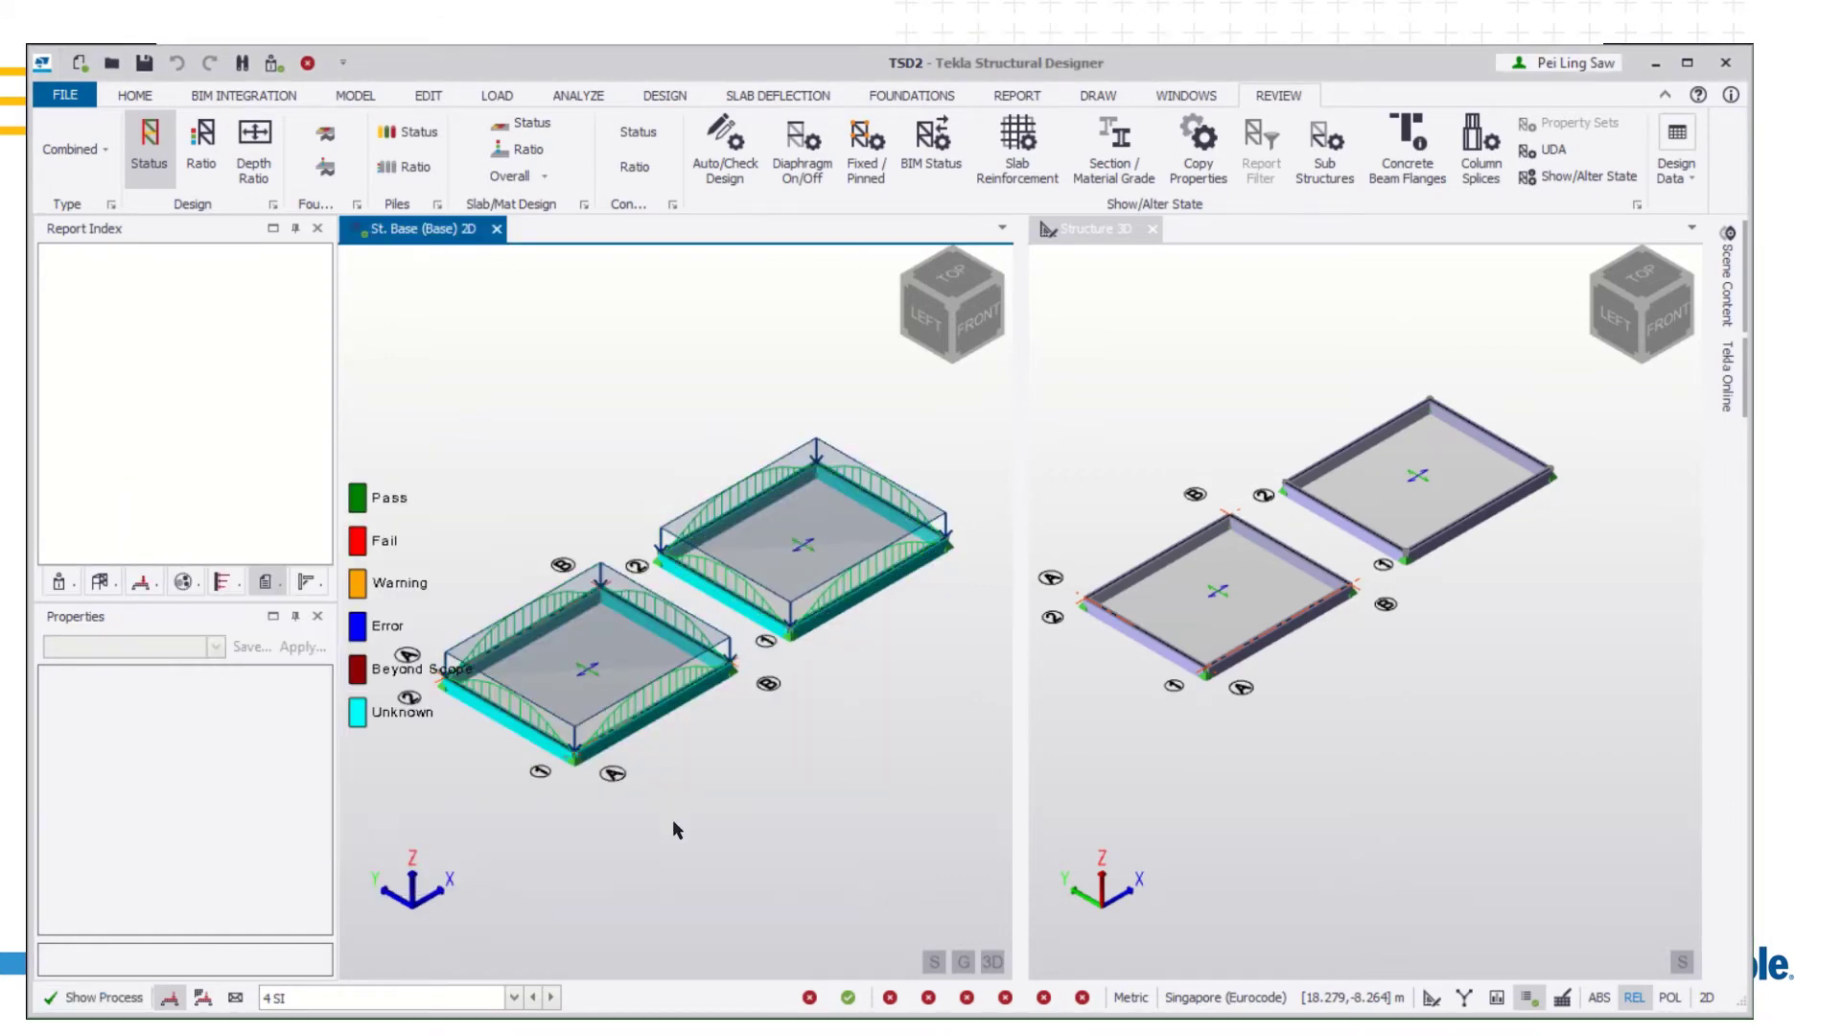
scroll(668, 769, "up", 2)
scroll(686, 676, "up", 2)
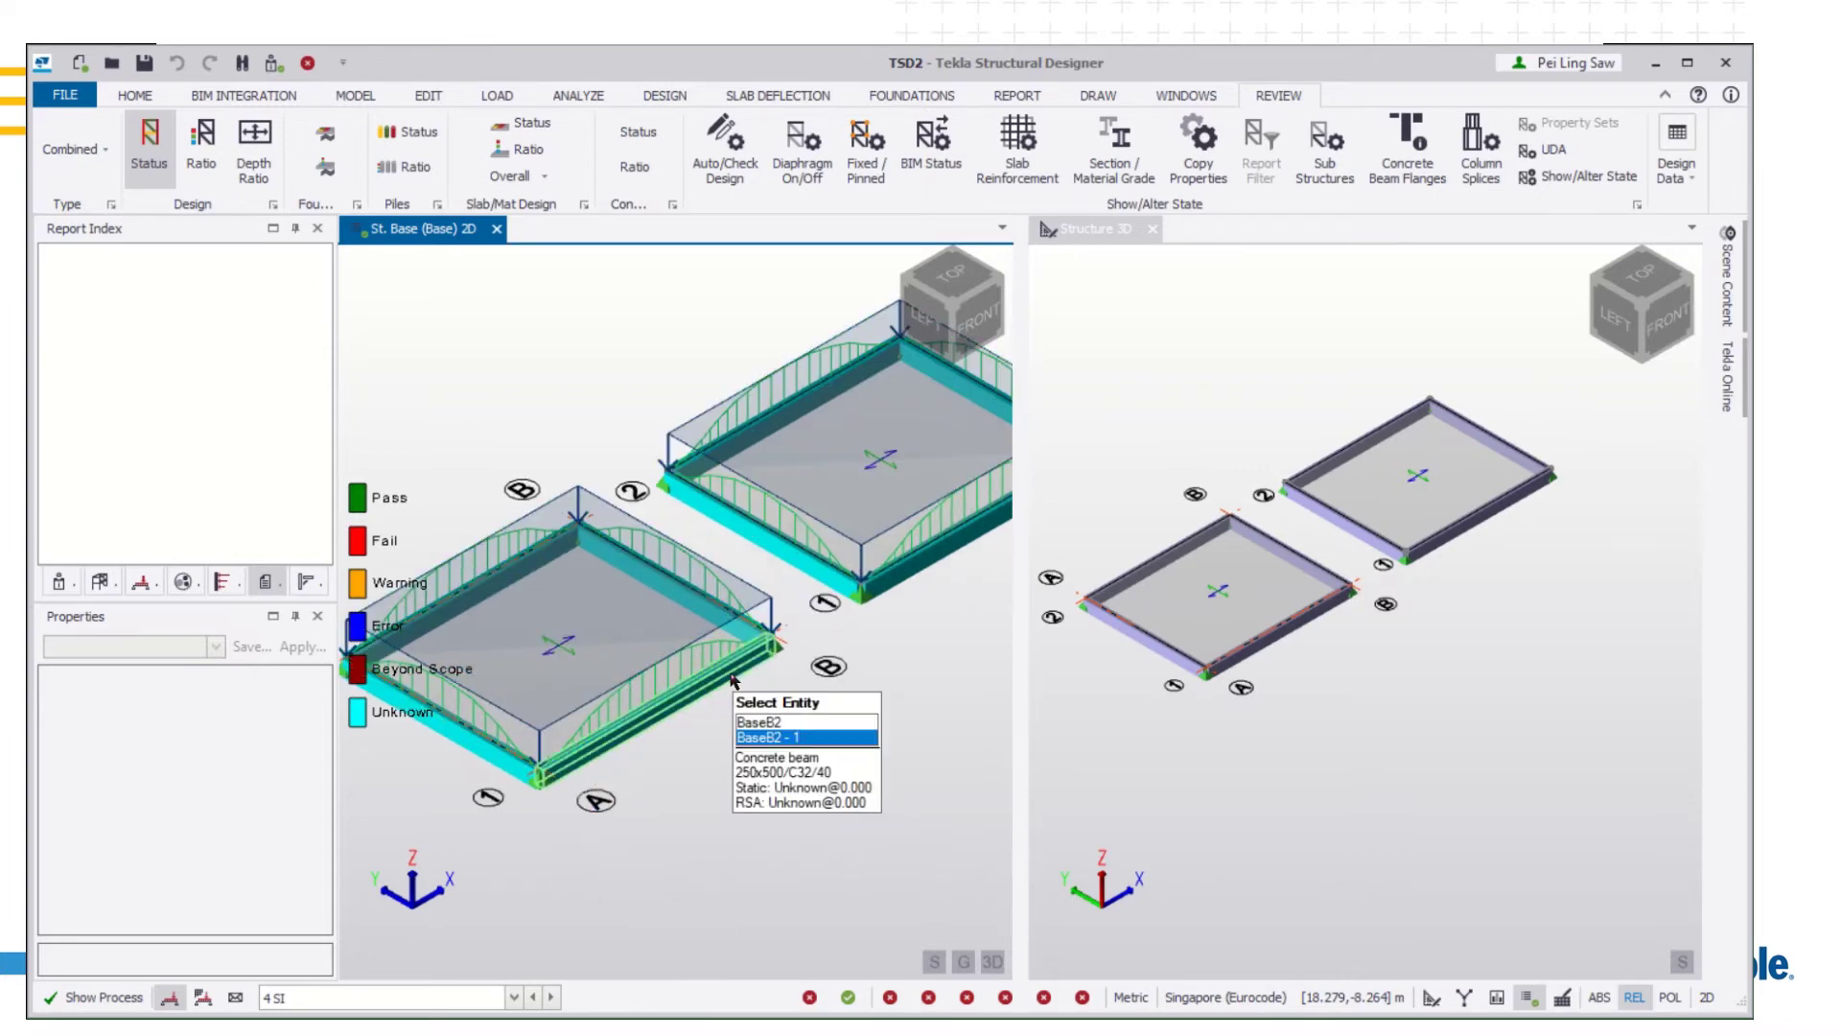
left_click(731, 678)
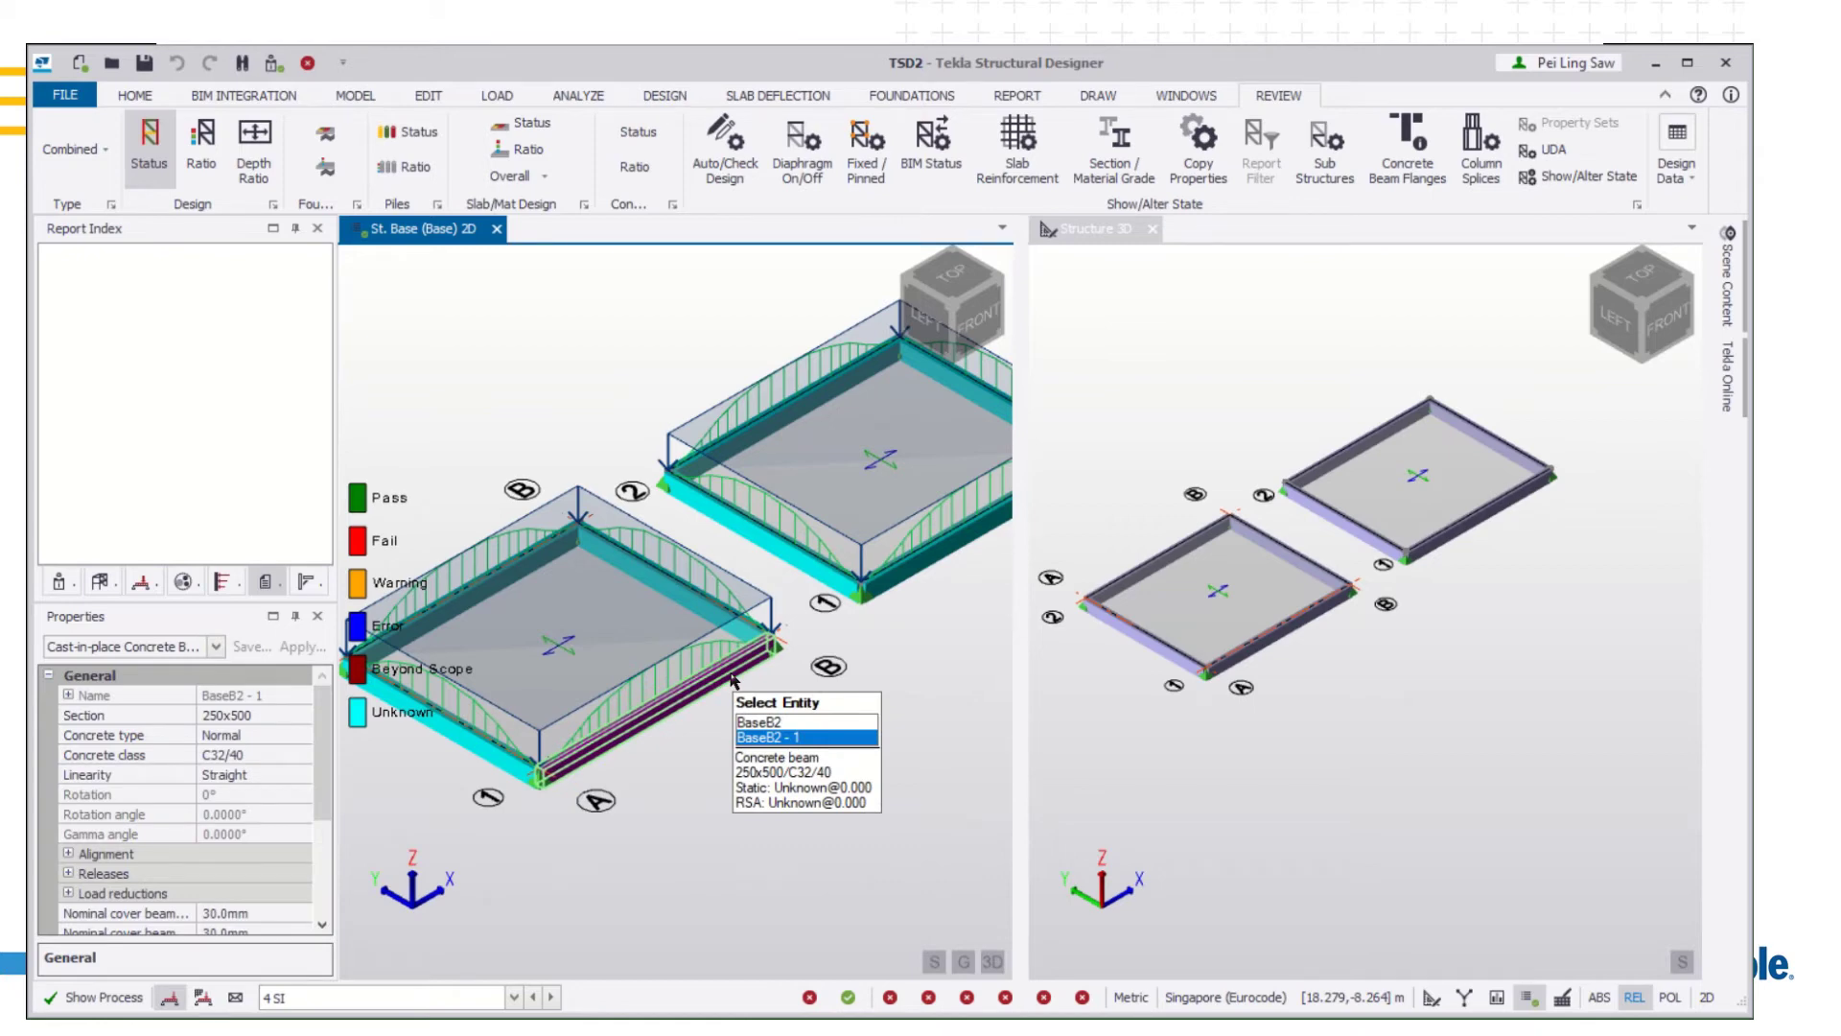
right_click(735, 679)
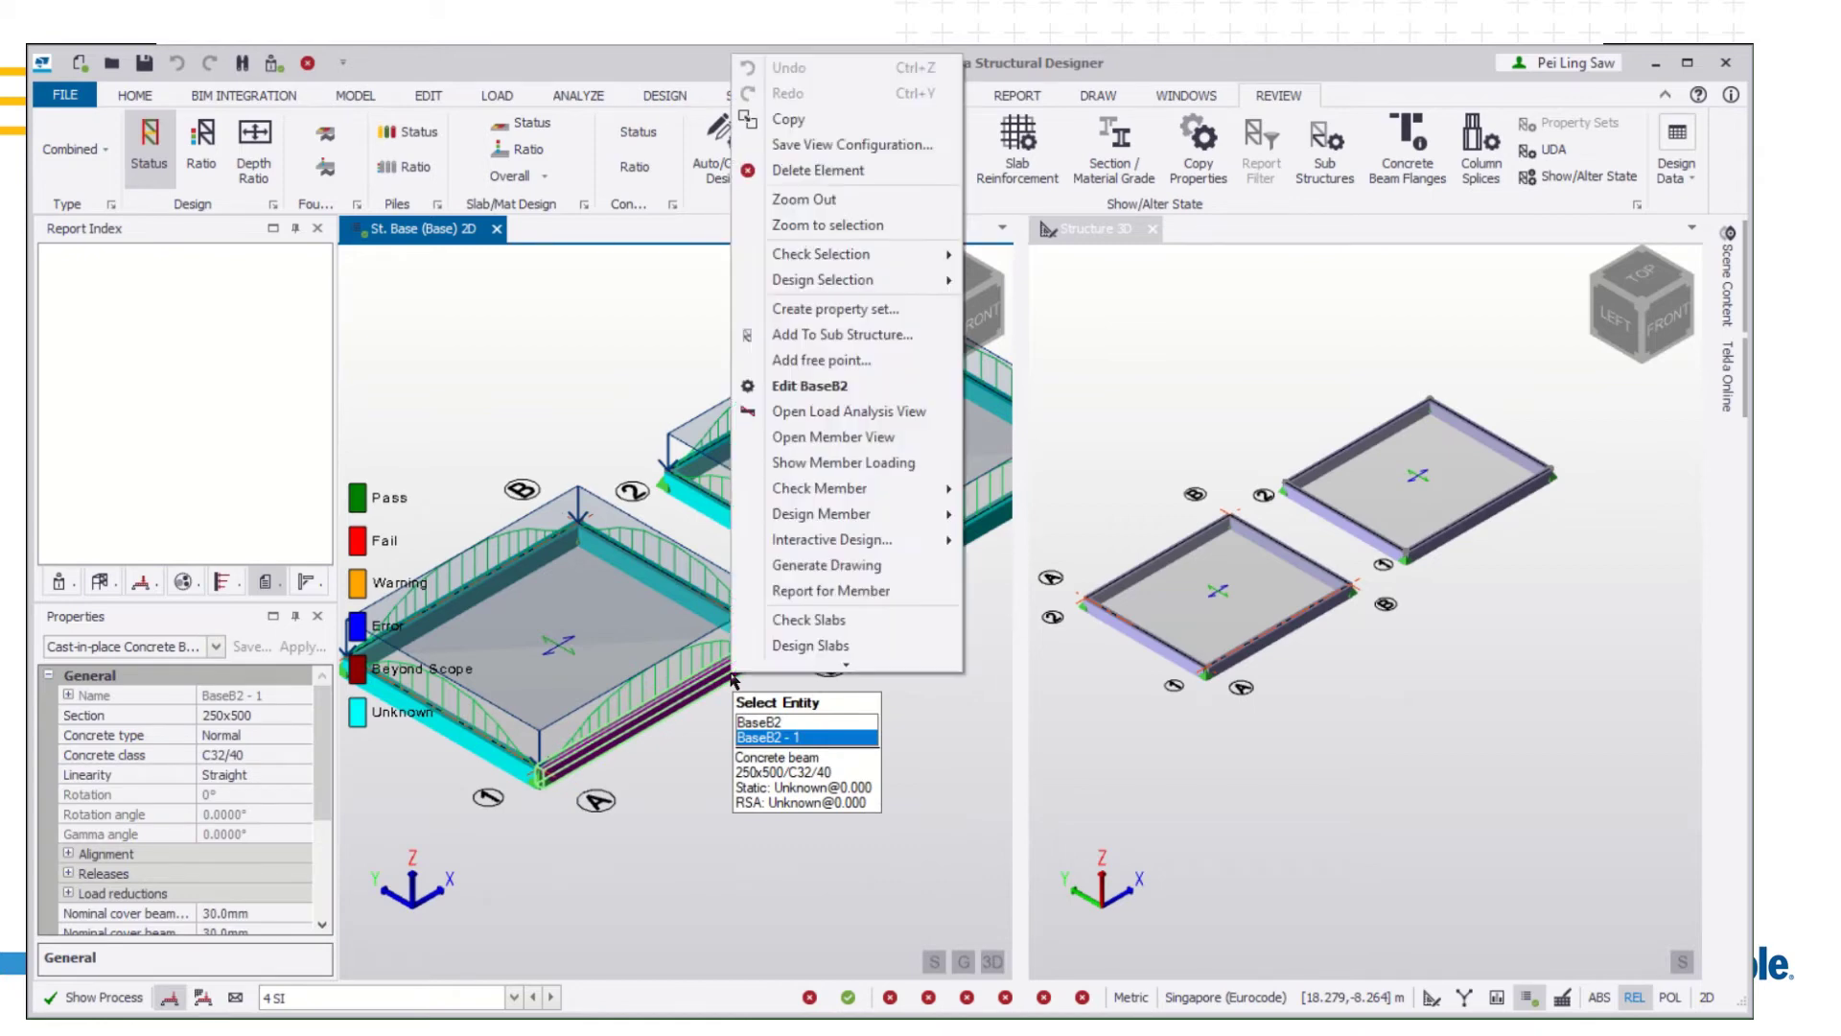
Probe beam BaseB2's shear and moment at about 3 m and 4.8 m, then return to Base
left_click(840, 412)
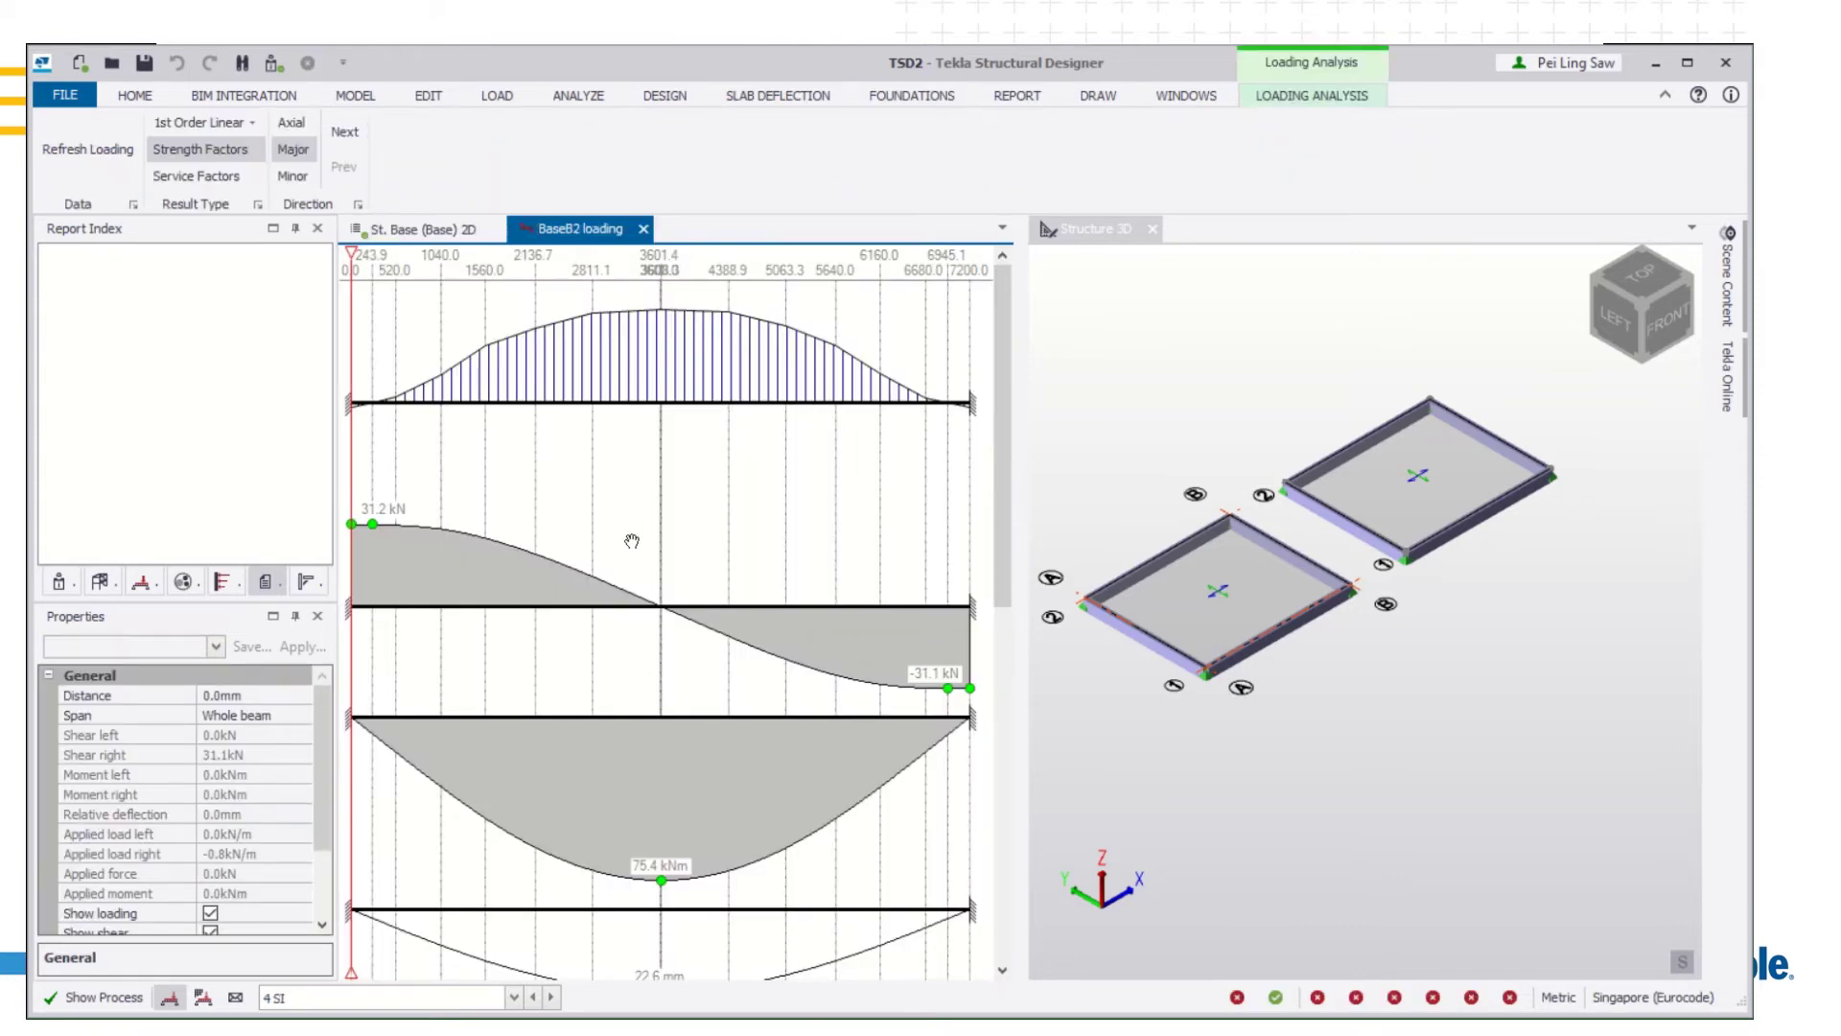
left_click_drag(352, 471, 624, 501)
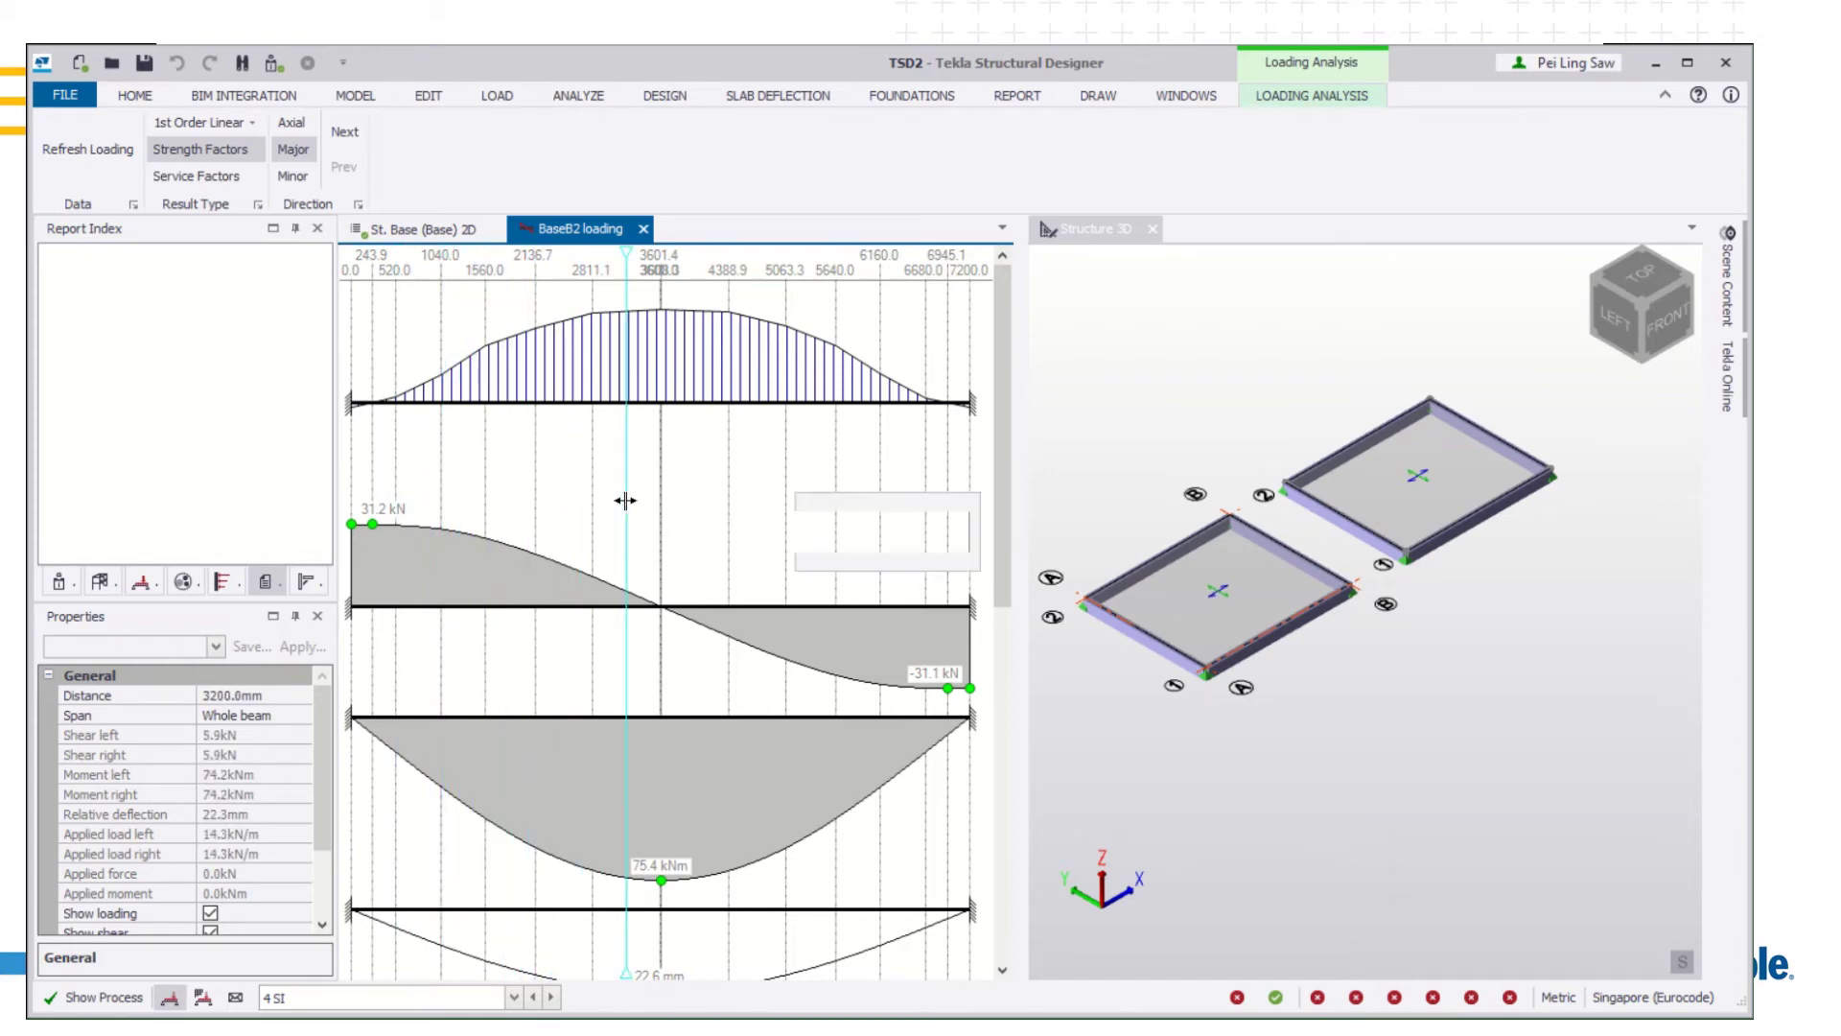
left_click_drag(624, 501, 609, 501)
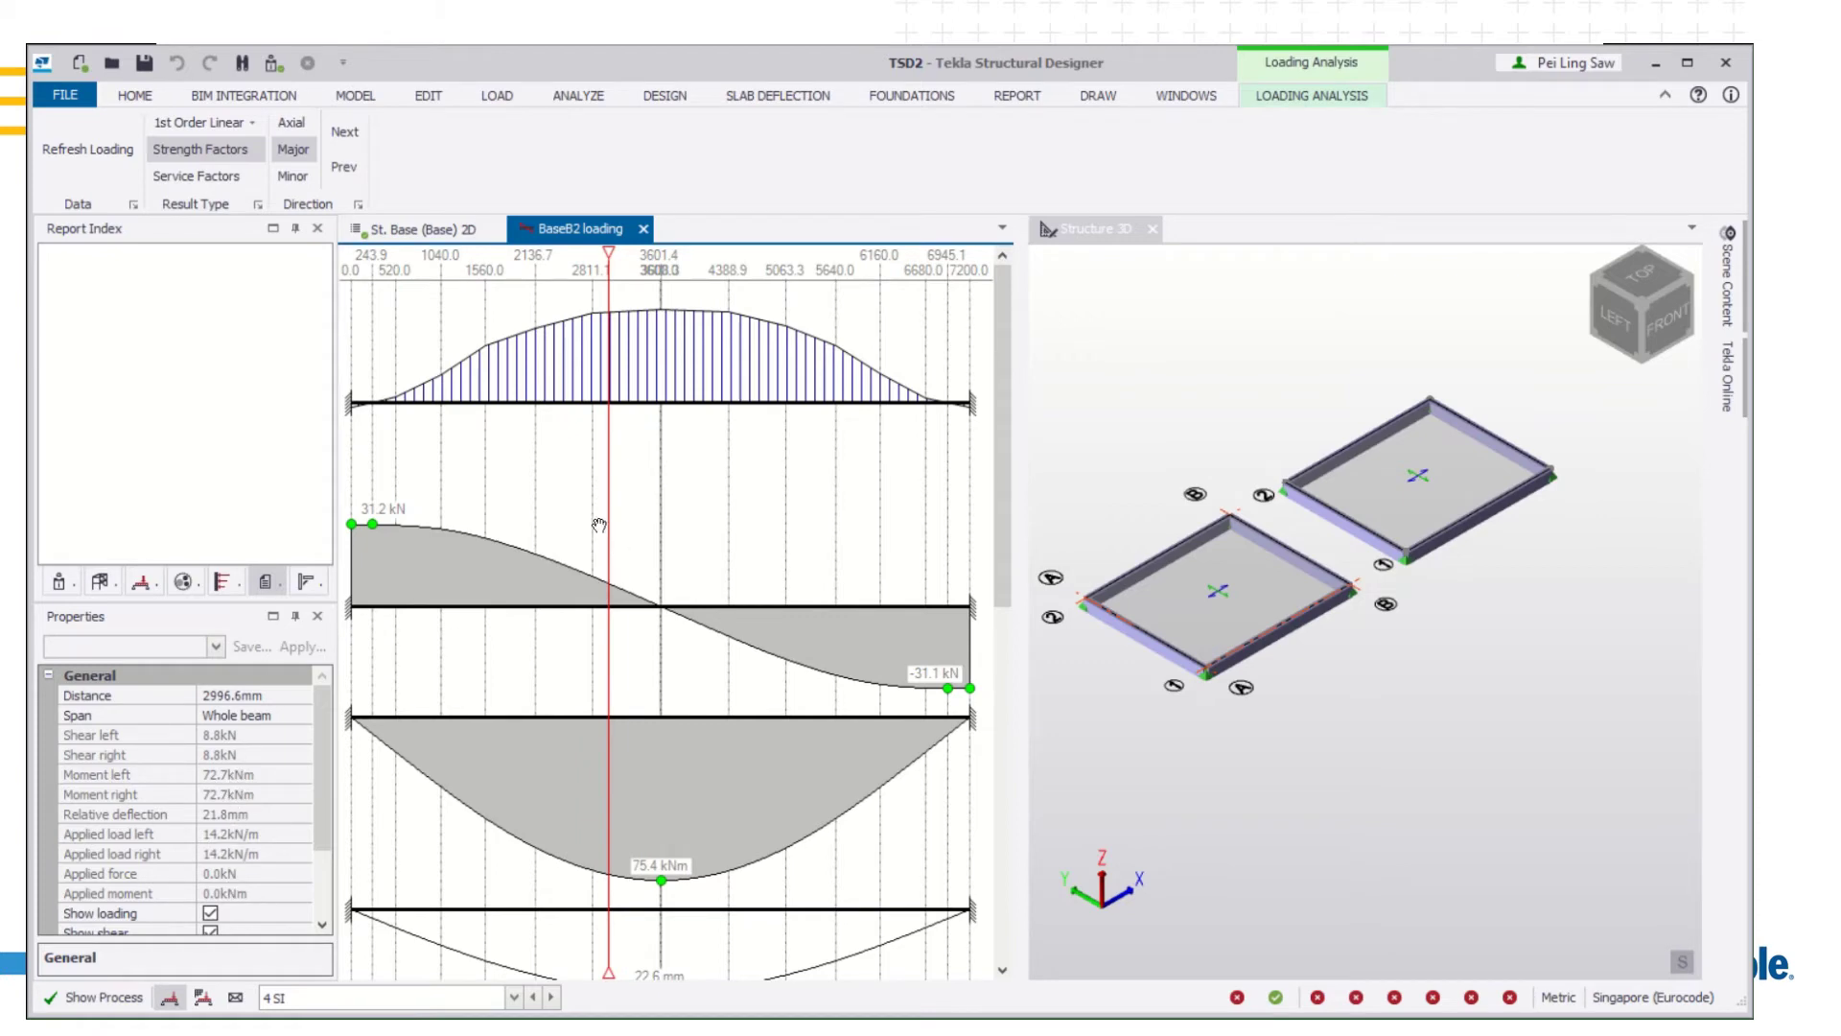
mouse_move(609, 524)
left_mouse_down()
mouse_move(778, 536)
mouse_move(545, 502)
left_mouse_up()
left_click(452, 227)
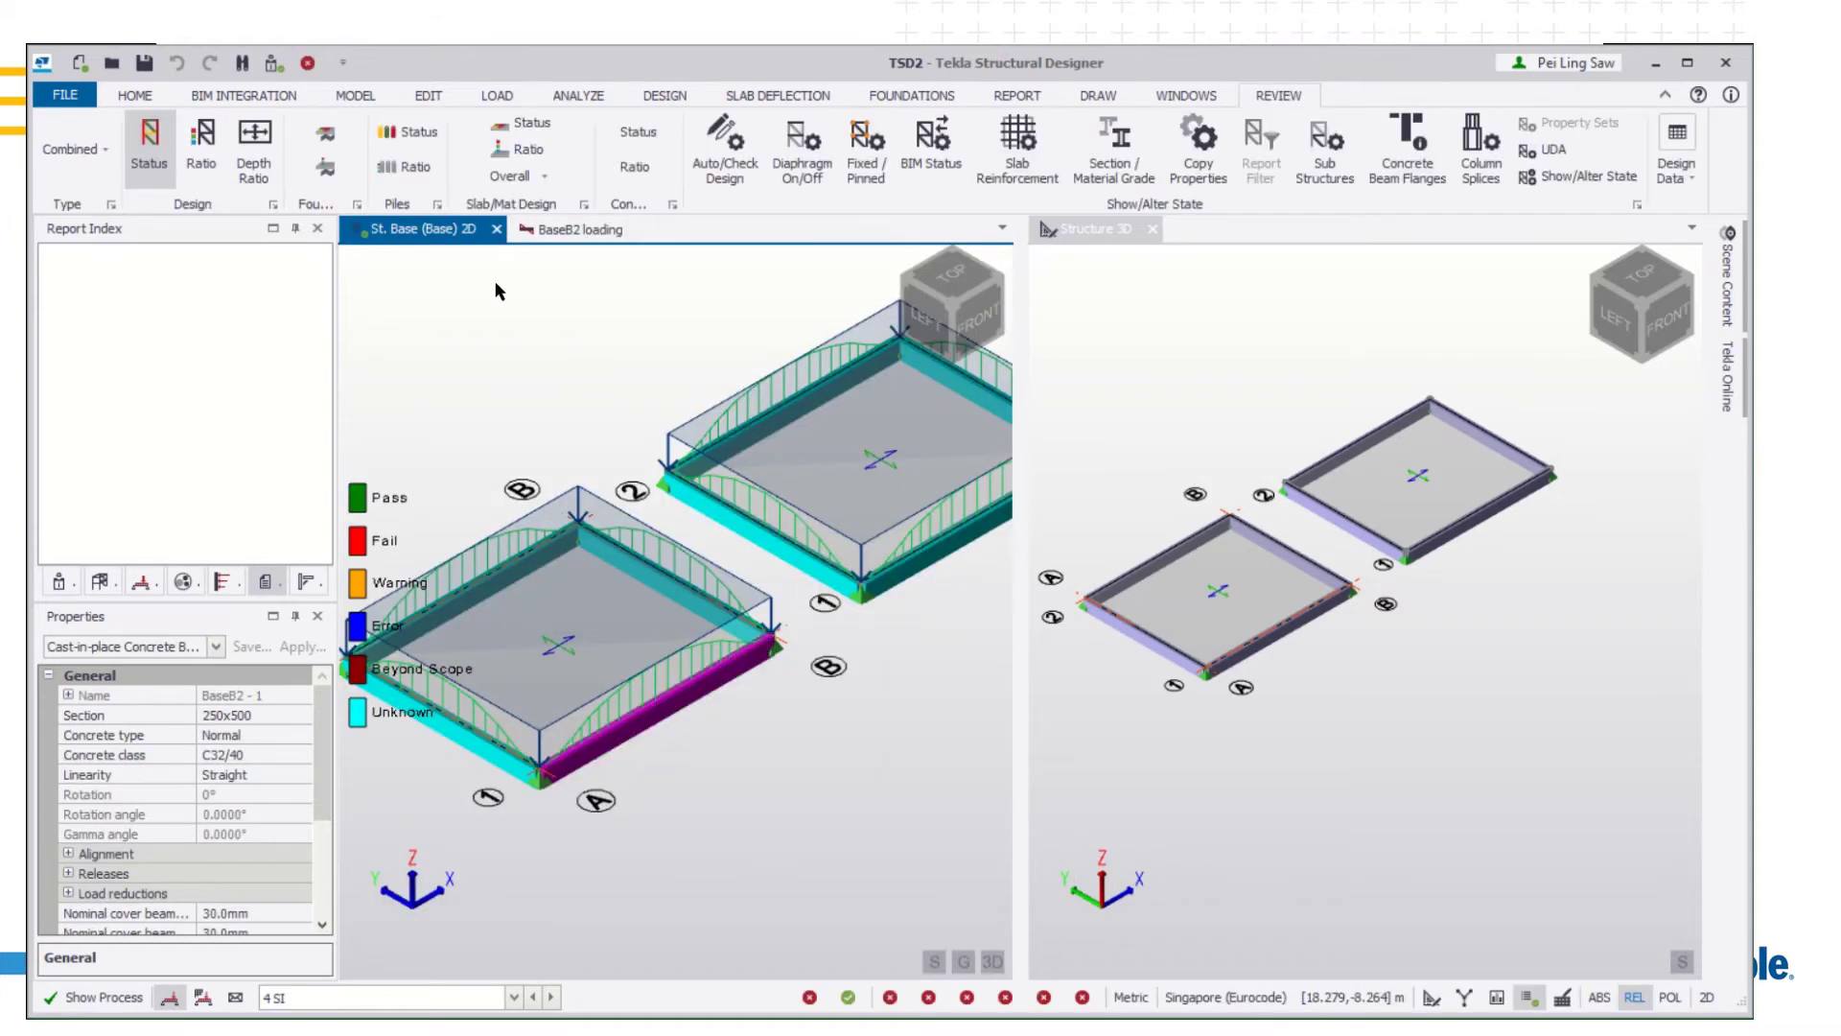
scroll(514, 297, "down", 1)
scroll(515, 297, "down", 1)
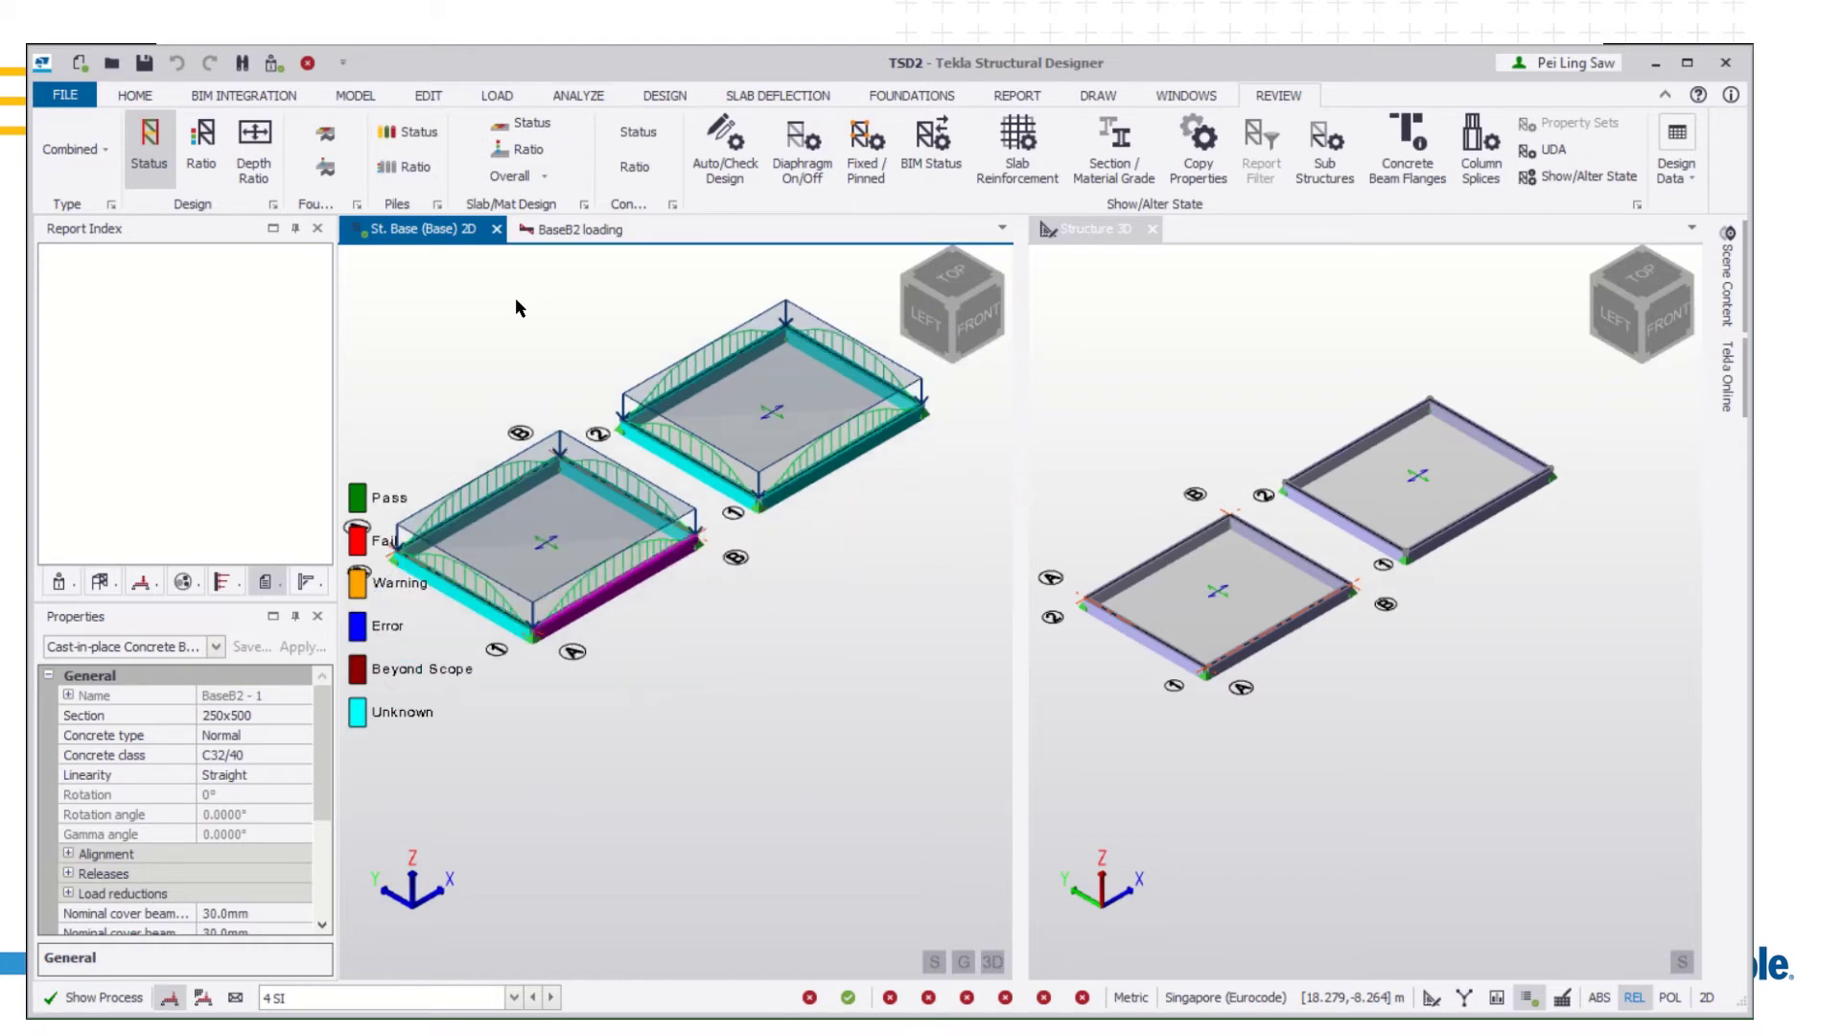
Widen the base view into a flat 2D plan of both slabs showing analysis results
mouse_move(516, 298)
middle_mouse_down()
mouse_move(560, 340)
mouse_move(561, 371)
middle_mouse_up()
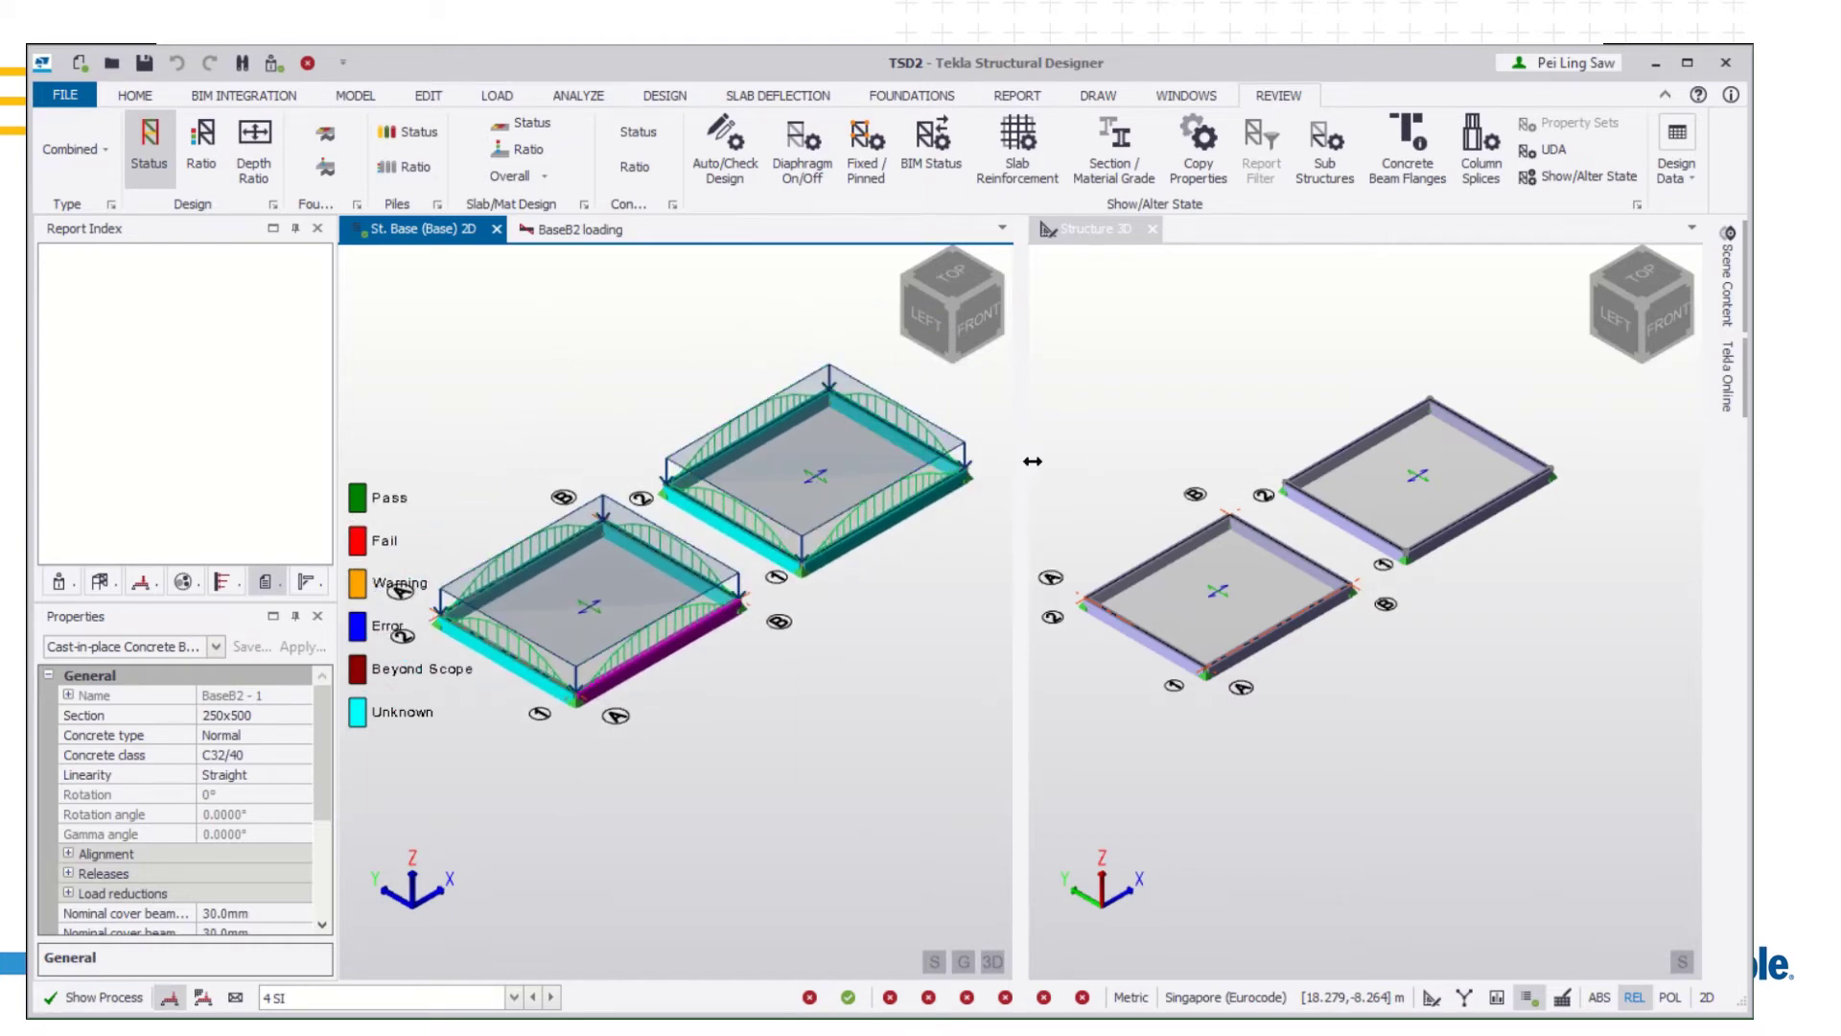
left_click_drag(1031, 460, 1443, 460)
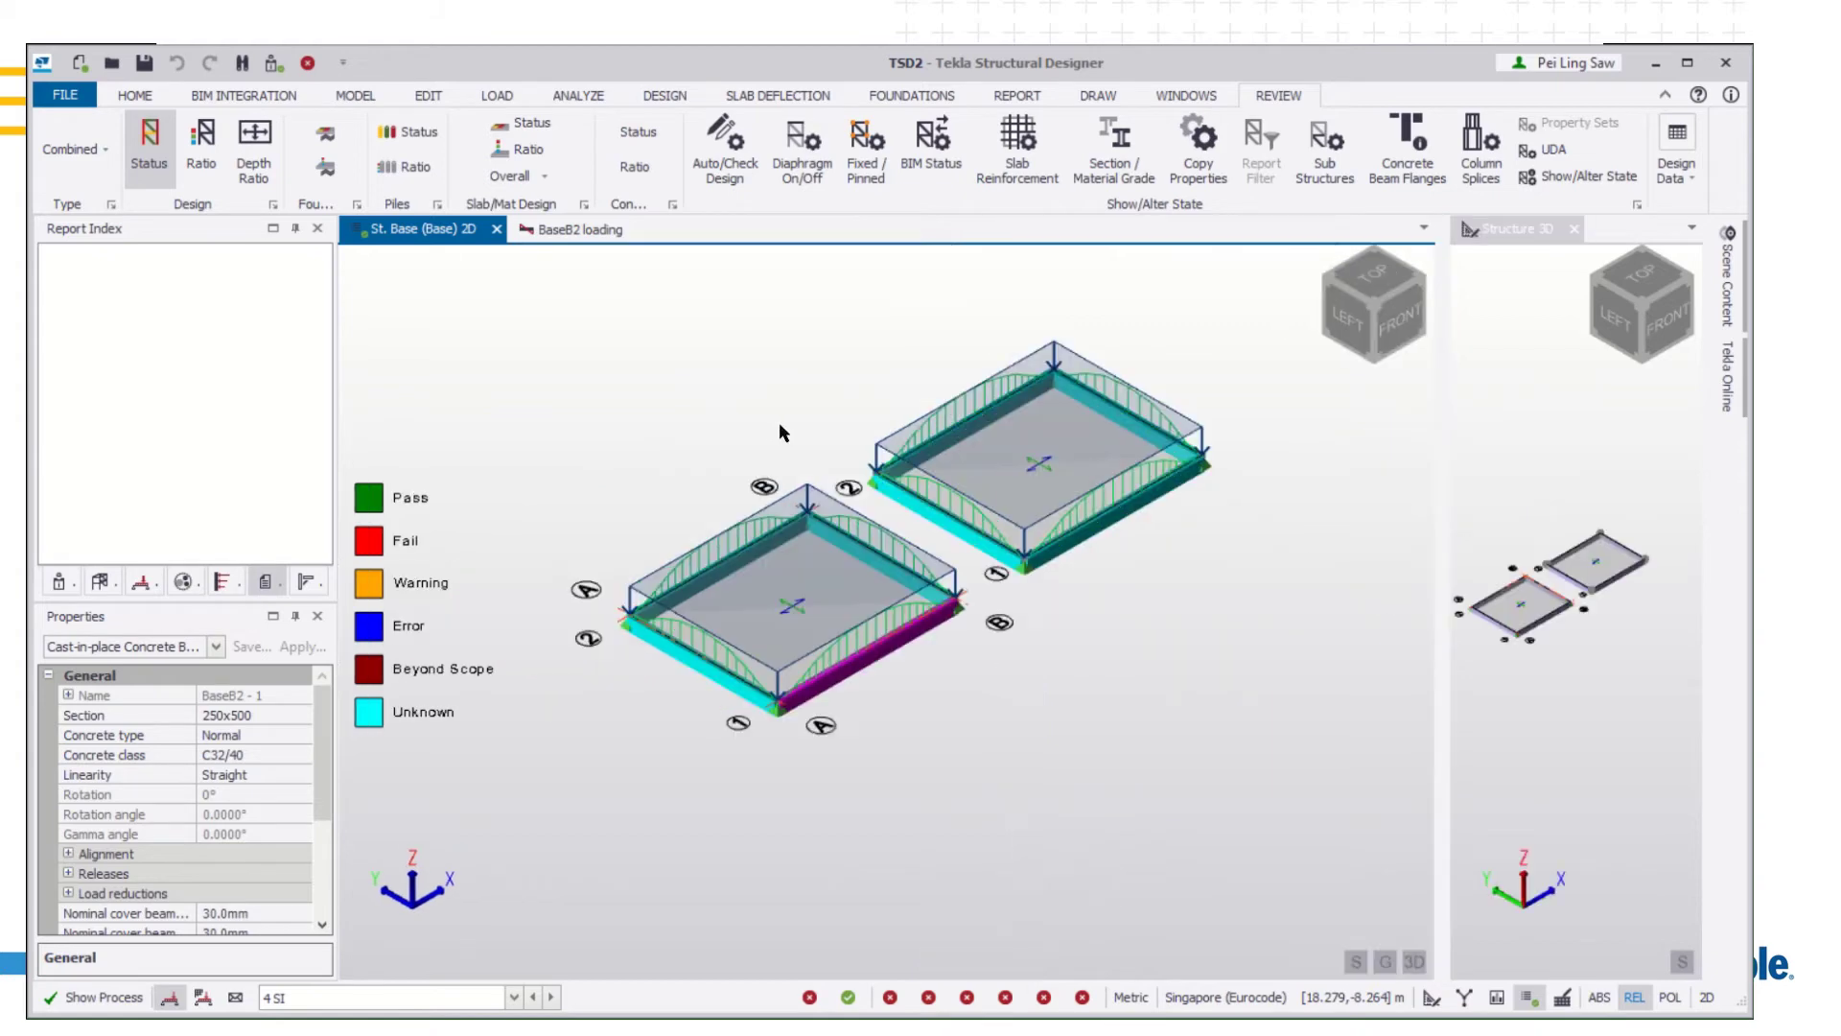
left_click(1413, 962)
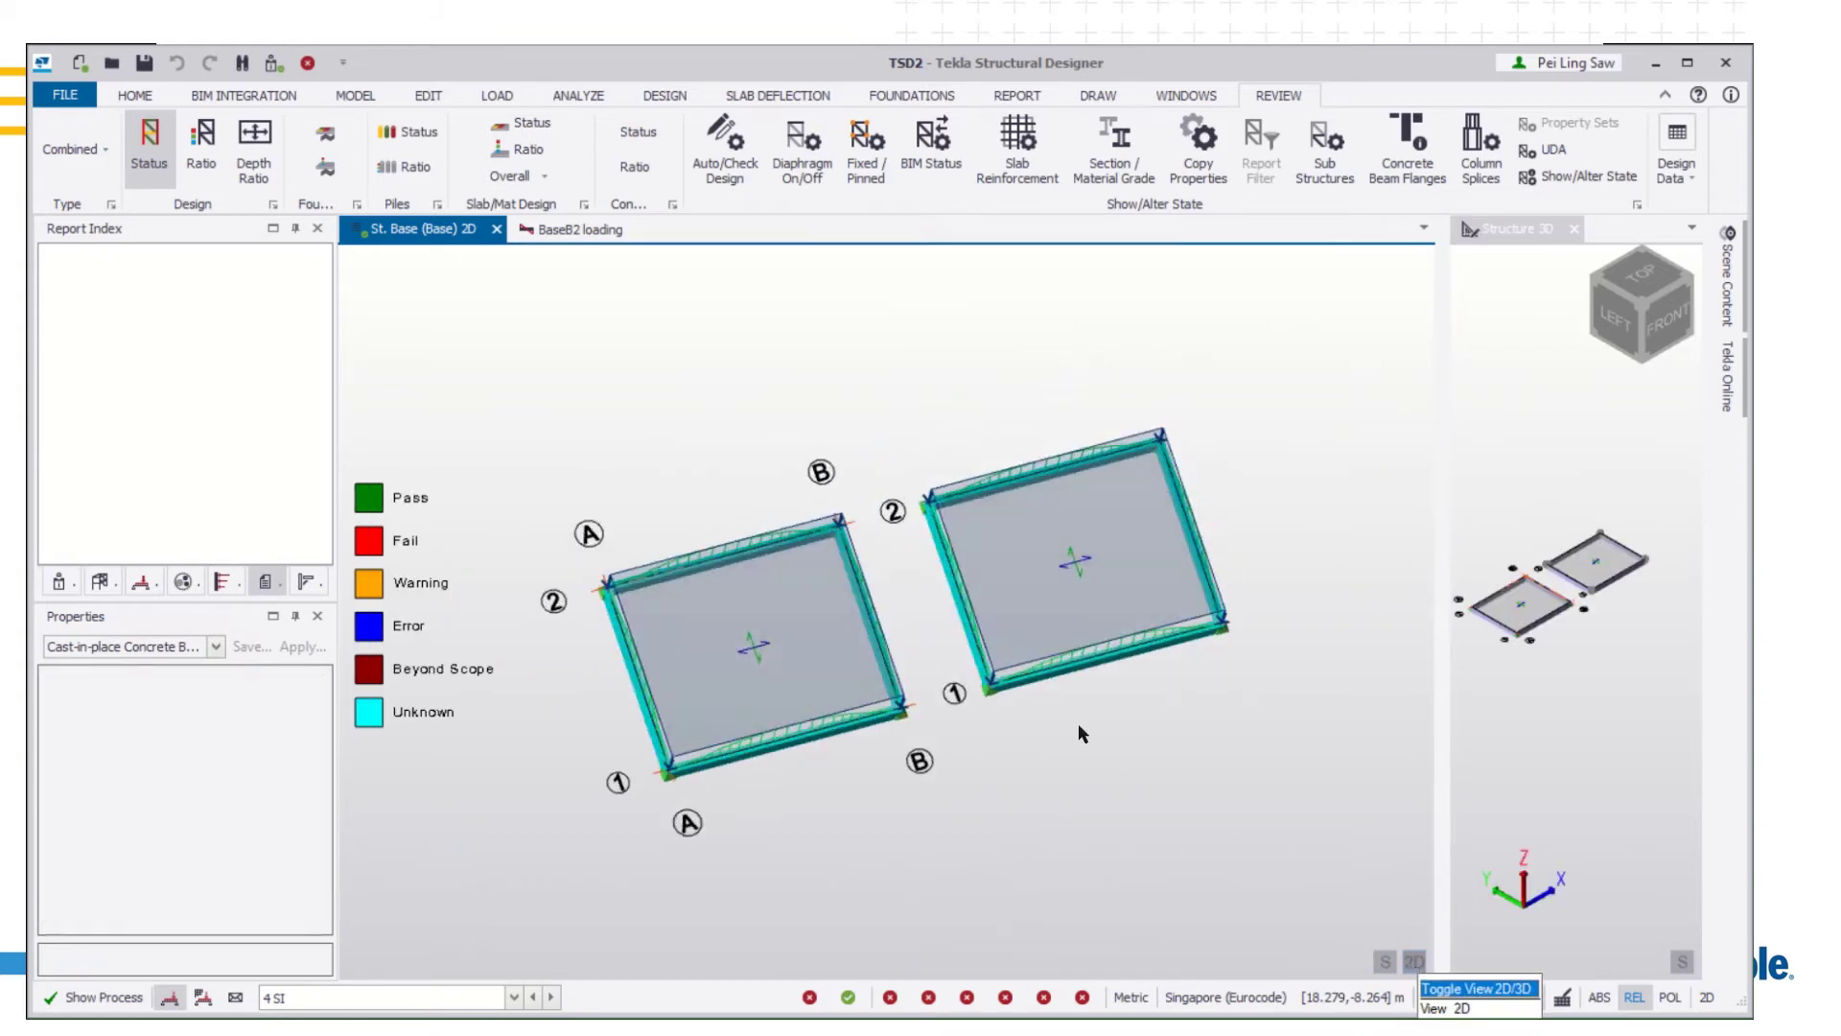
right_click(420, 238)
left_click(484, 475)
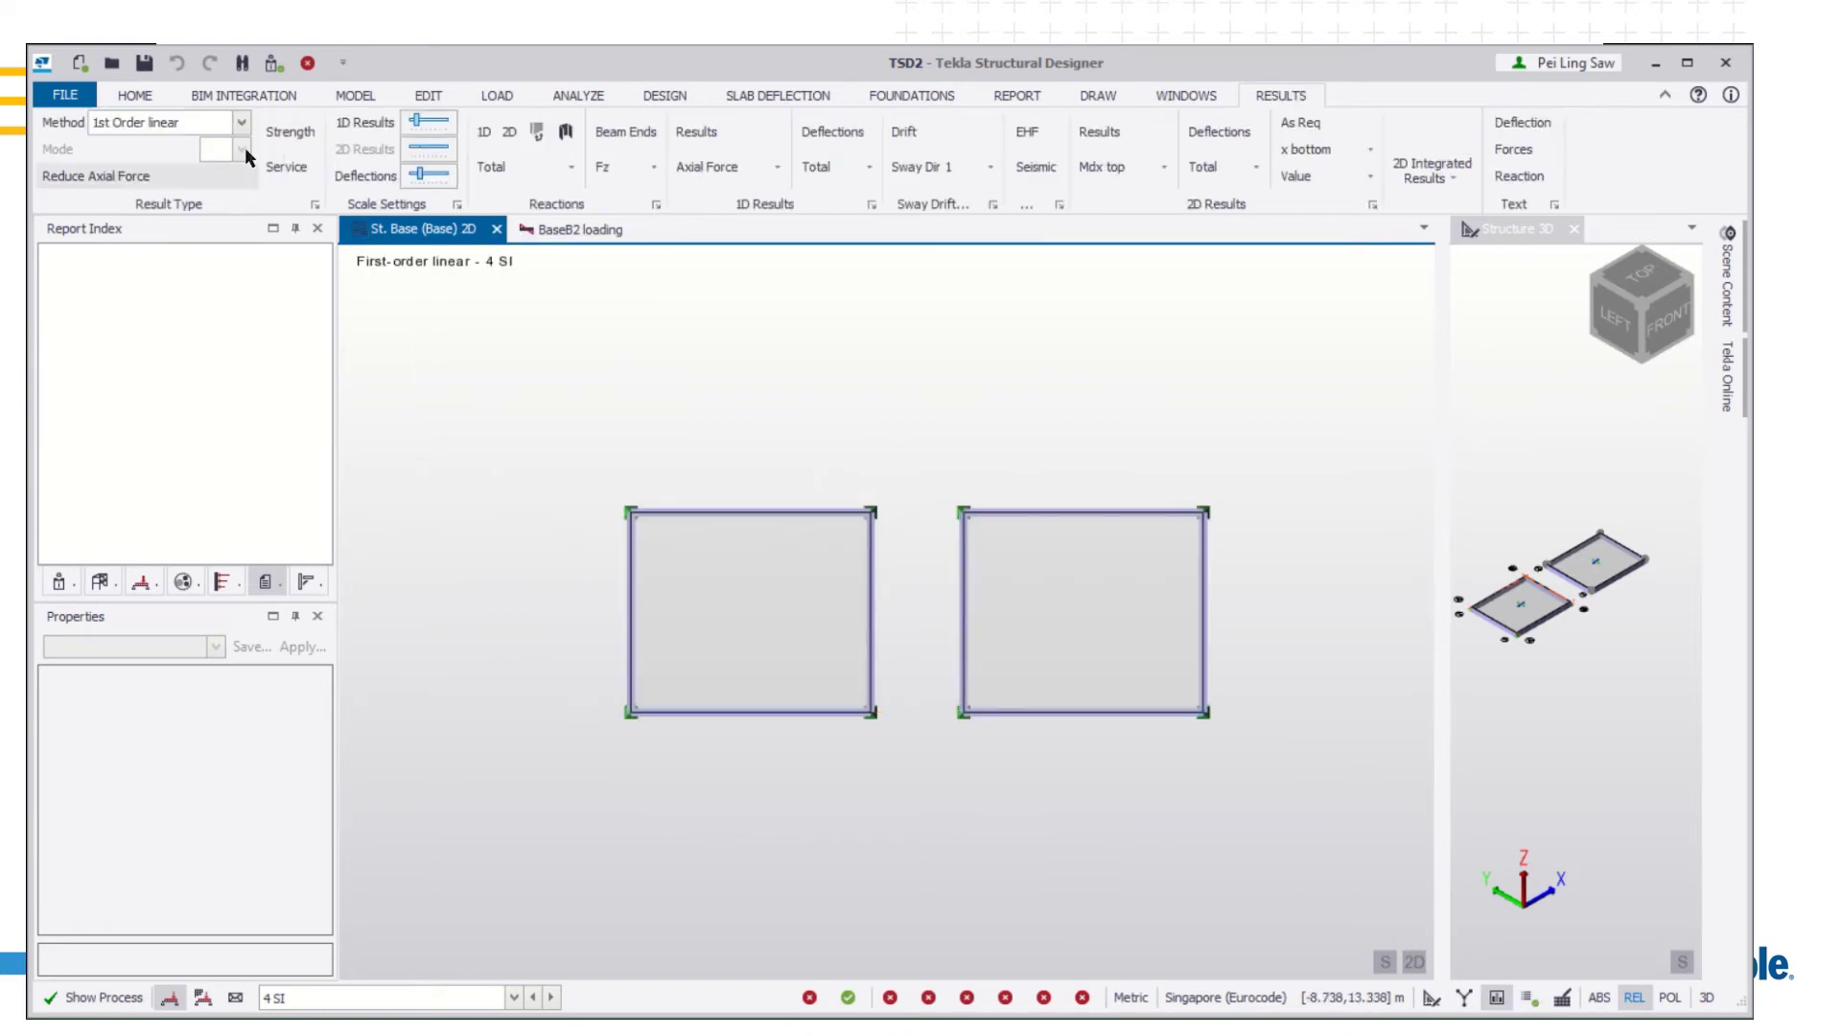
Show FE chase-down slab design moments Mdx top, then Mdx bottom
left_click(213, 123)
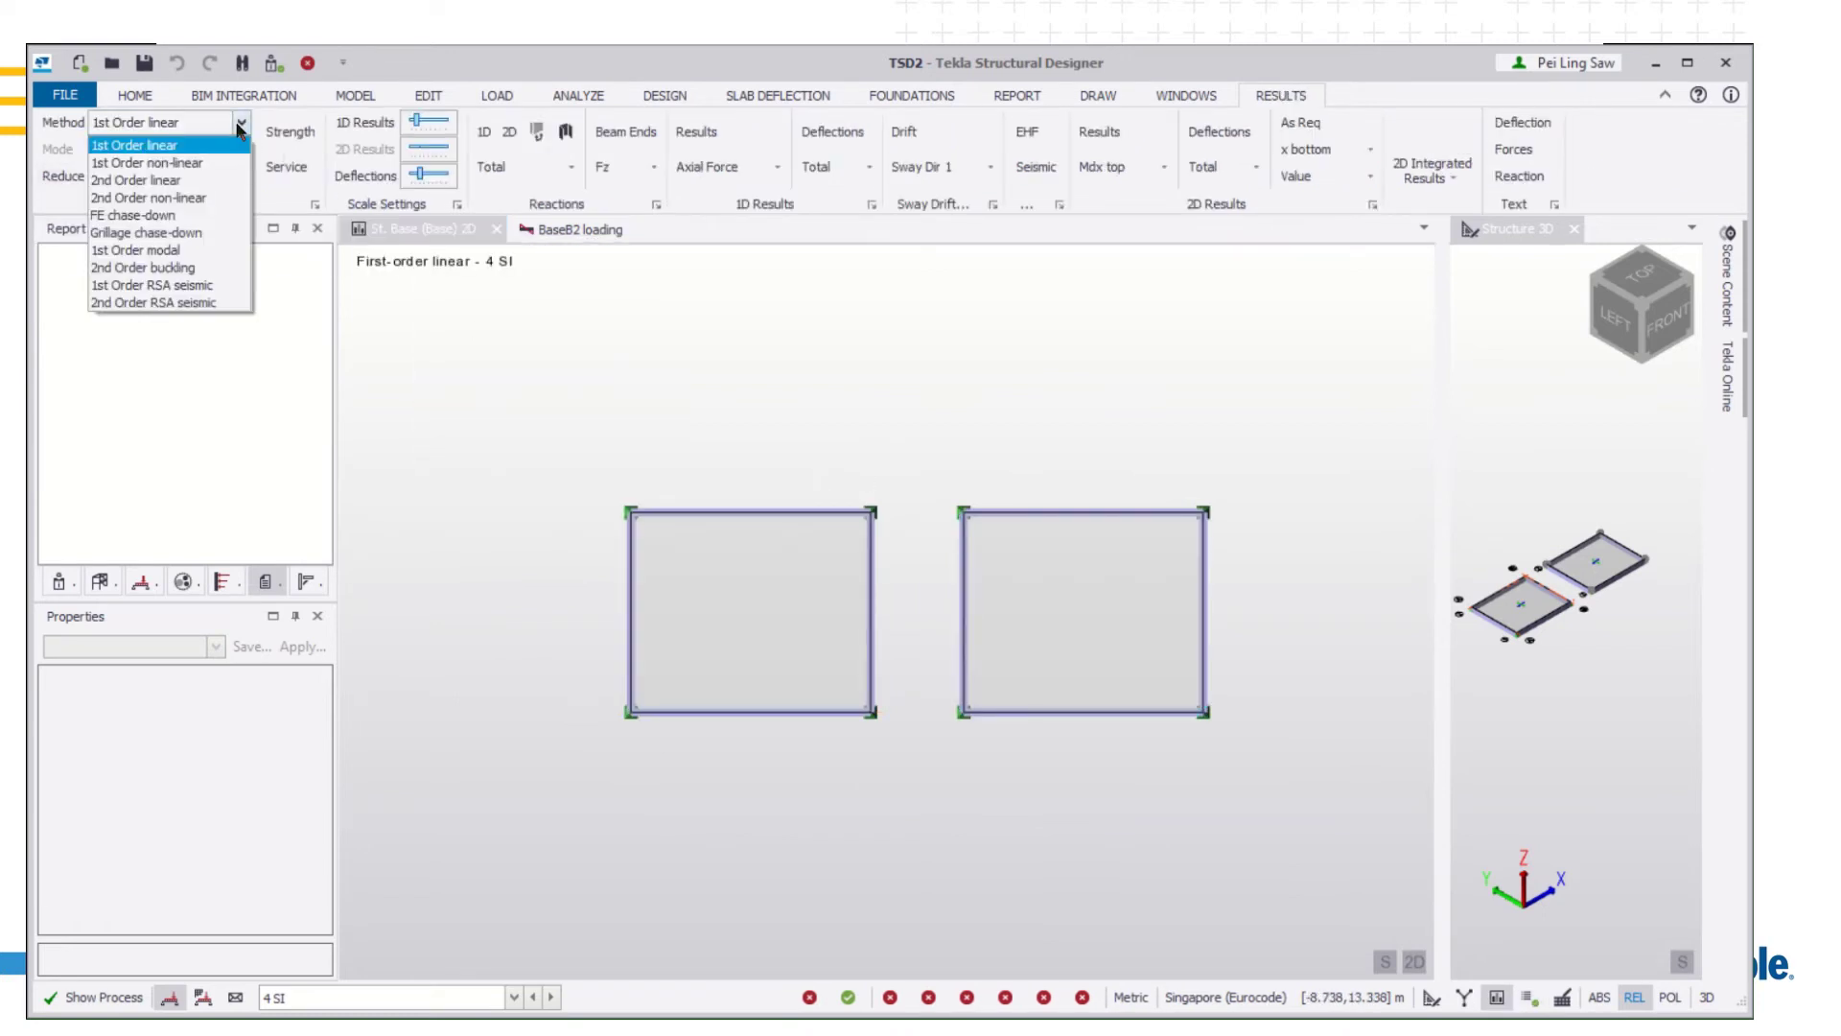
left_click(158, 216)
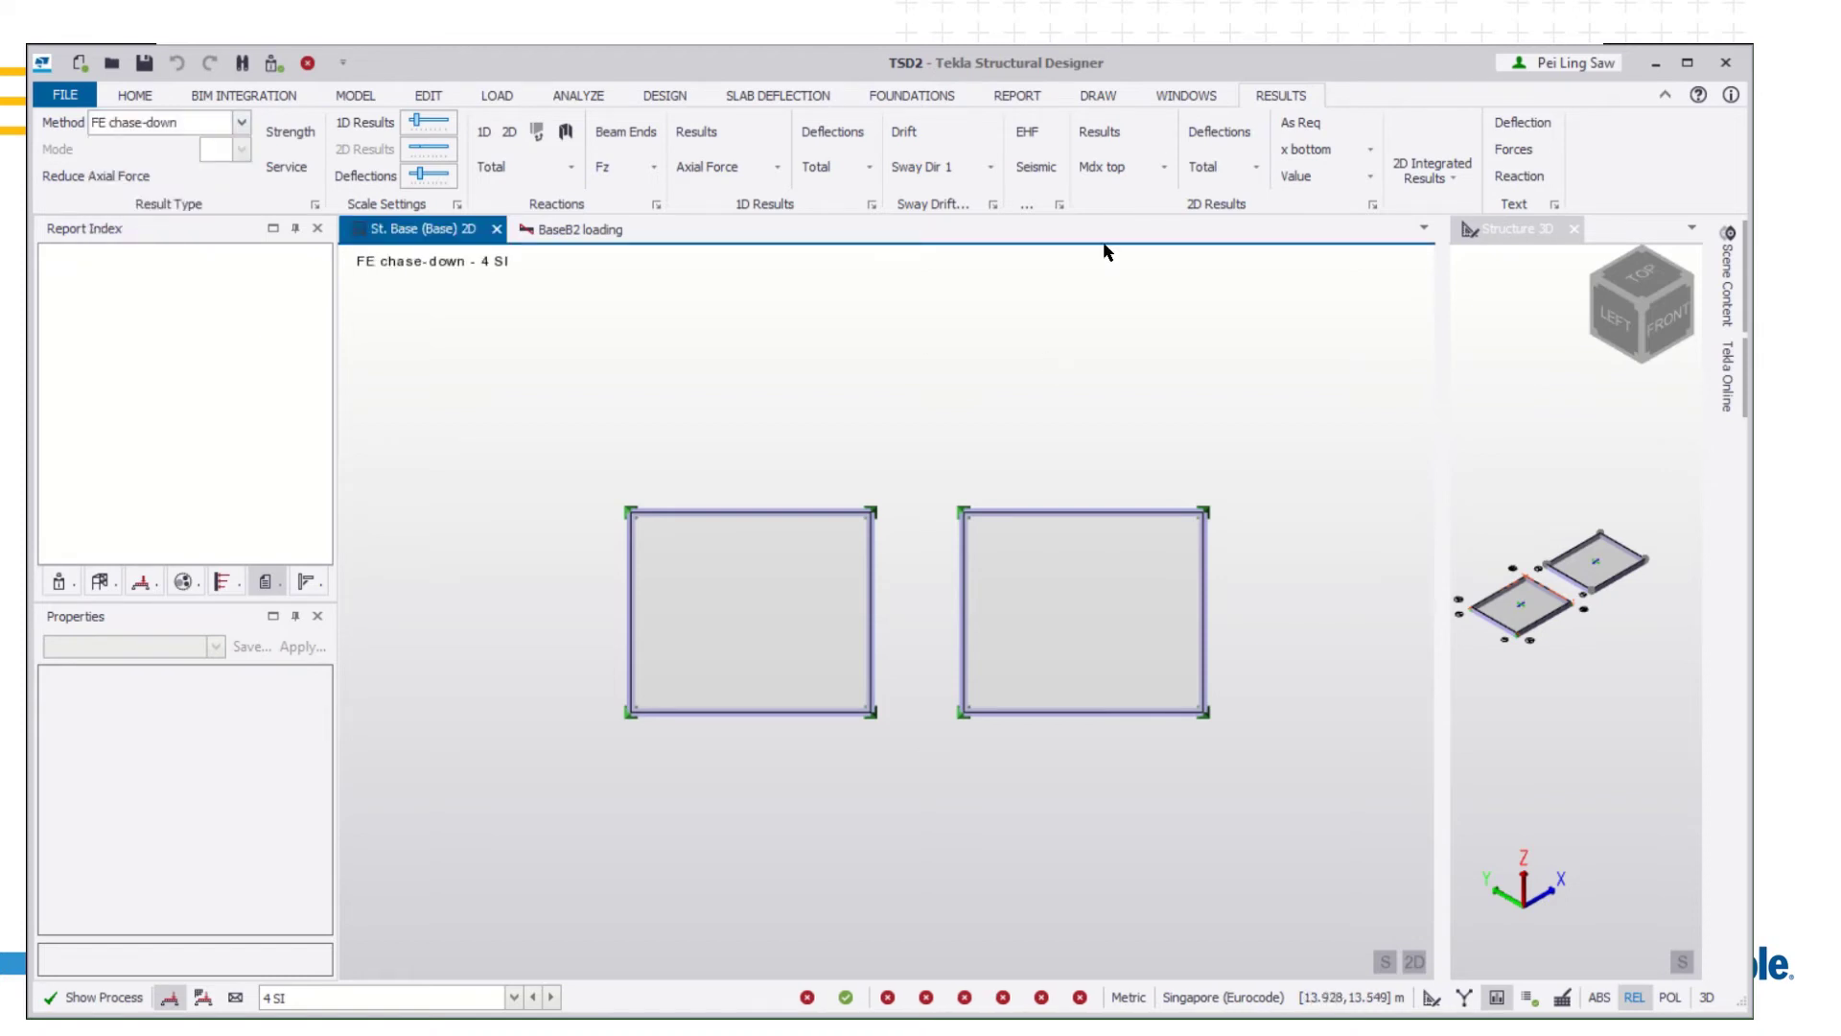
left_click(1113, 166)
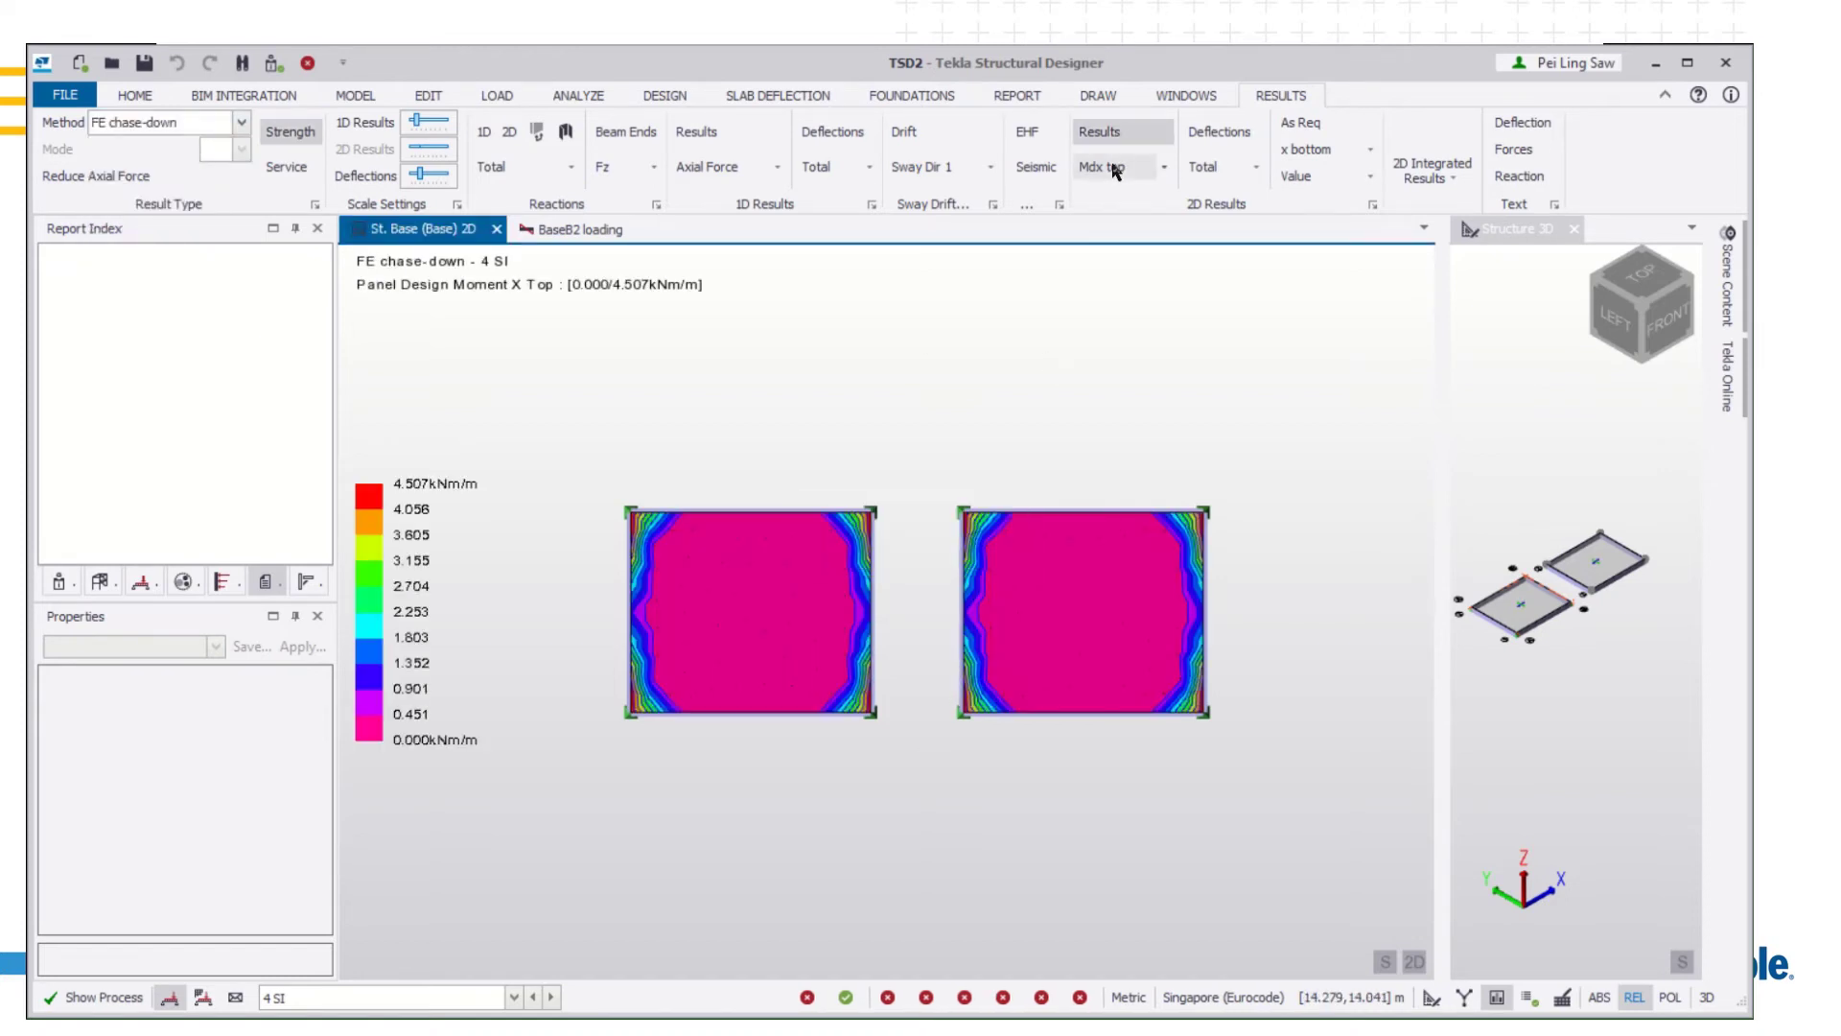
left_click(1160, 167)
left_click(1158, 221)
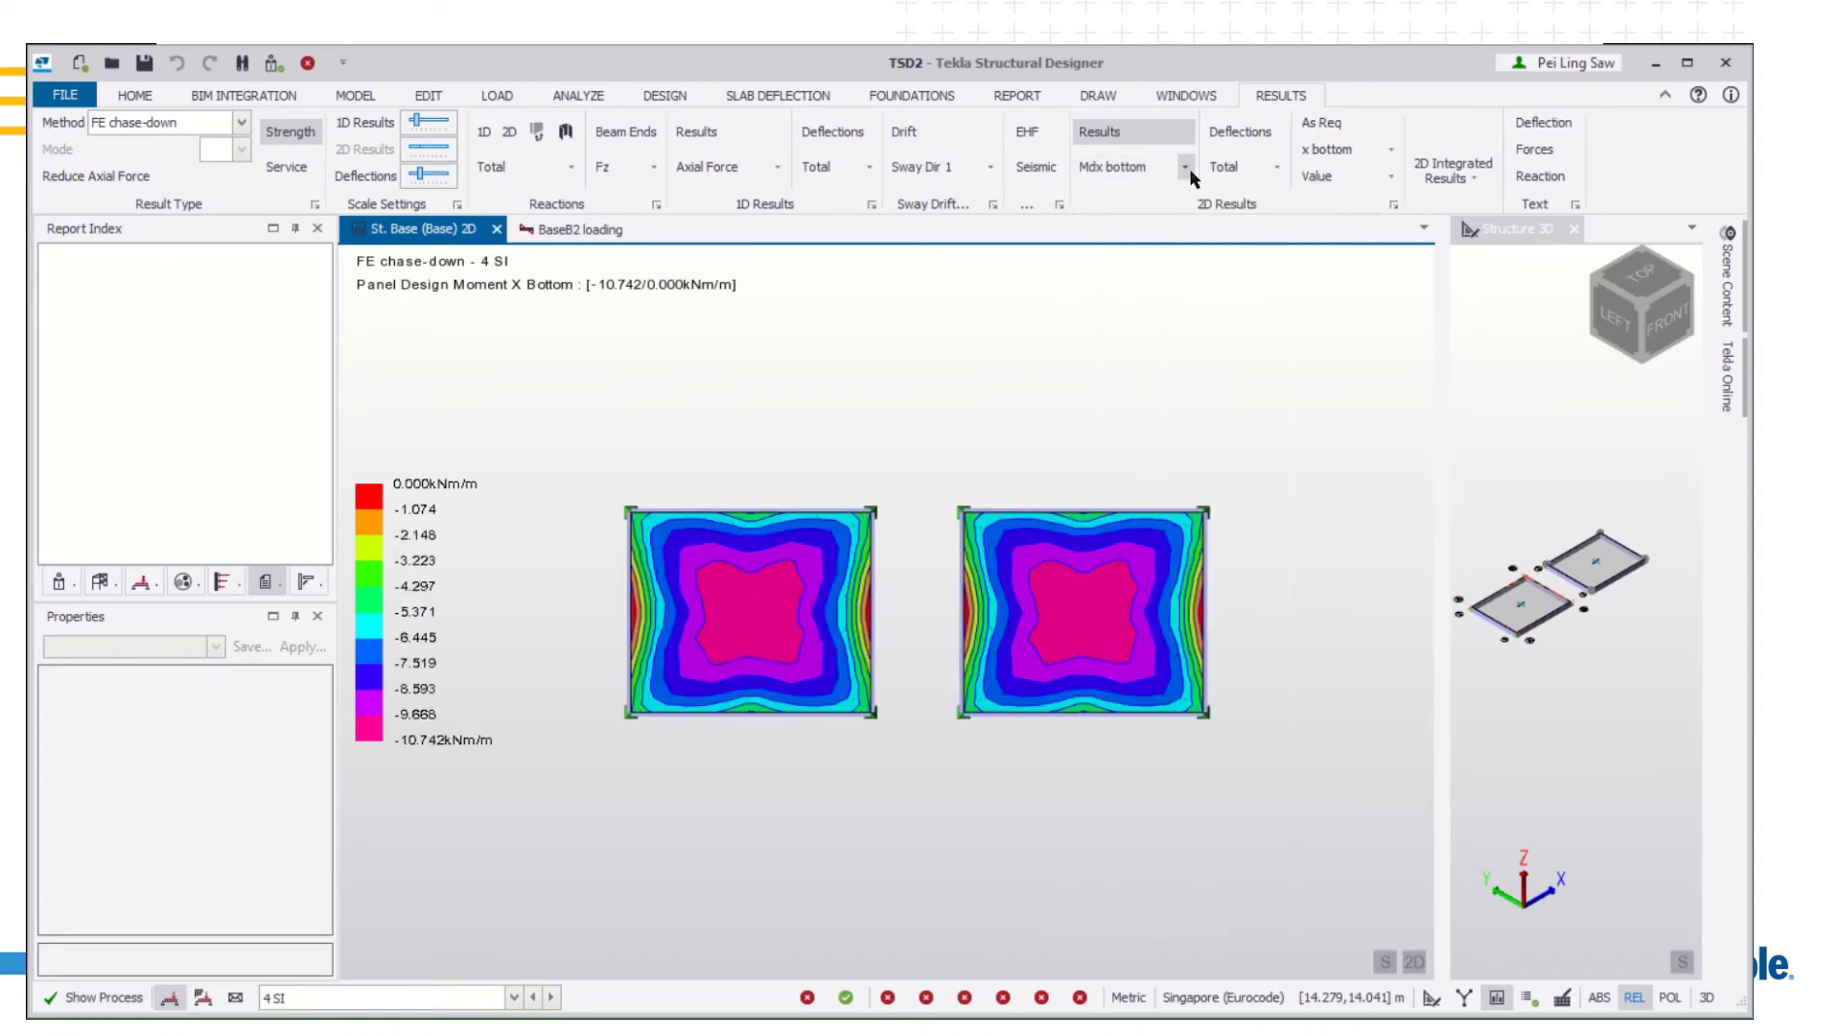
Step through Mdy top and bottom, then show total slab deflection contours peaking at 52.2 mm
left_click(1190, 169)
left_click(1188, 246)
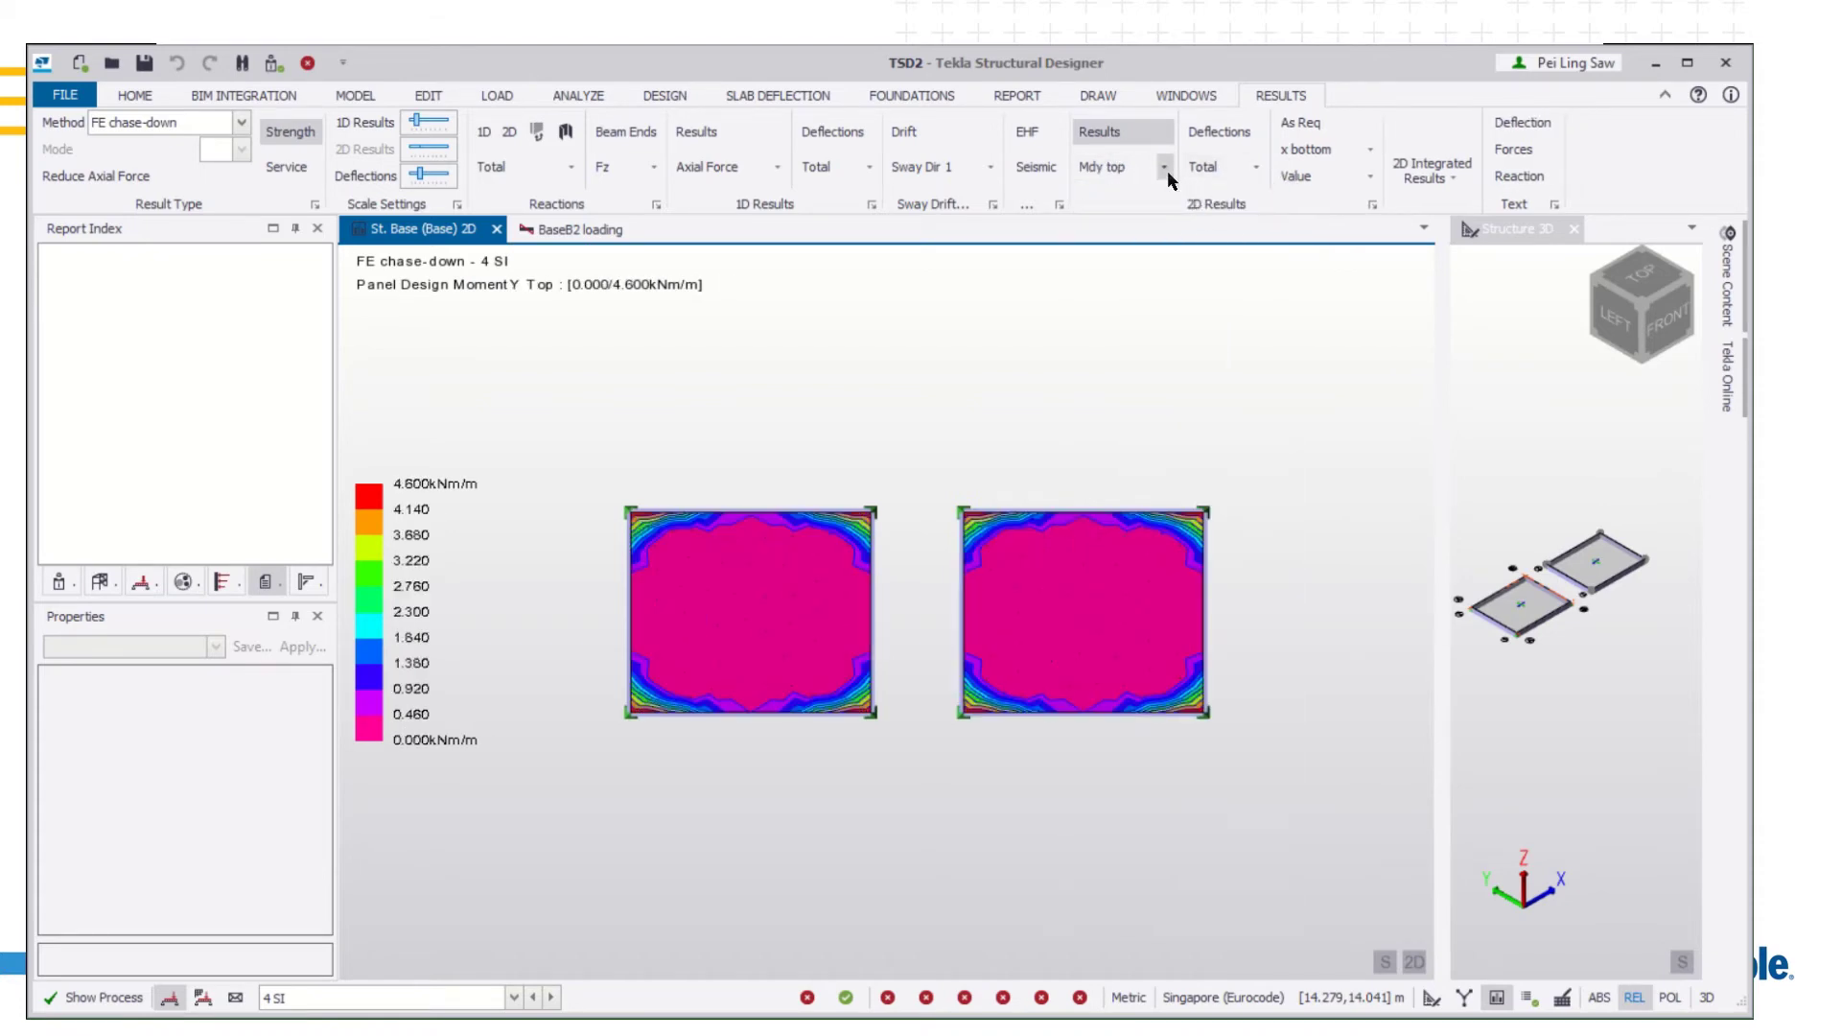
left_click(1182, 167)
left_click(1180, 273)
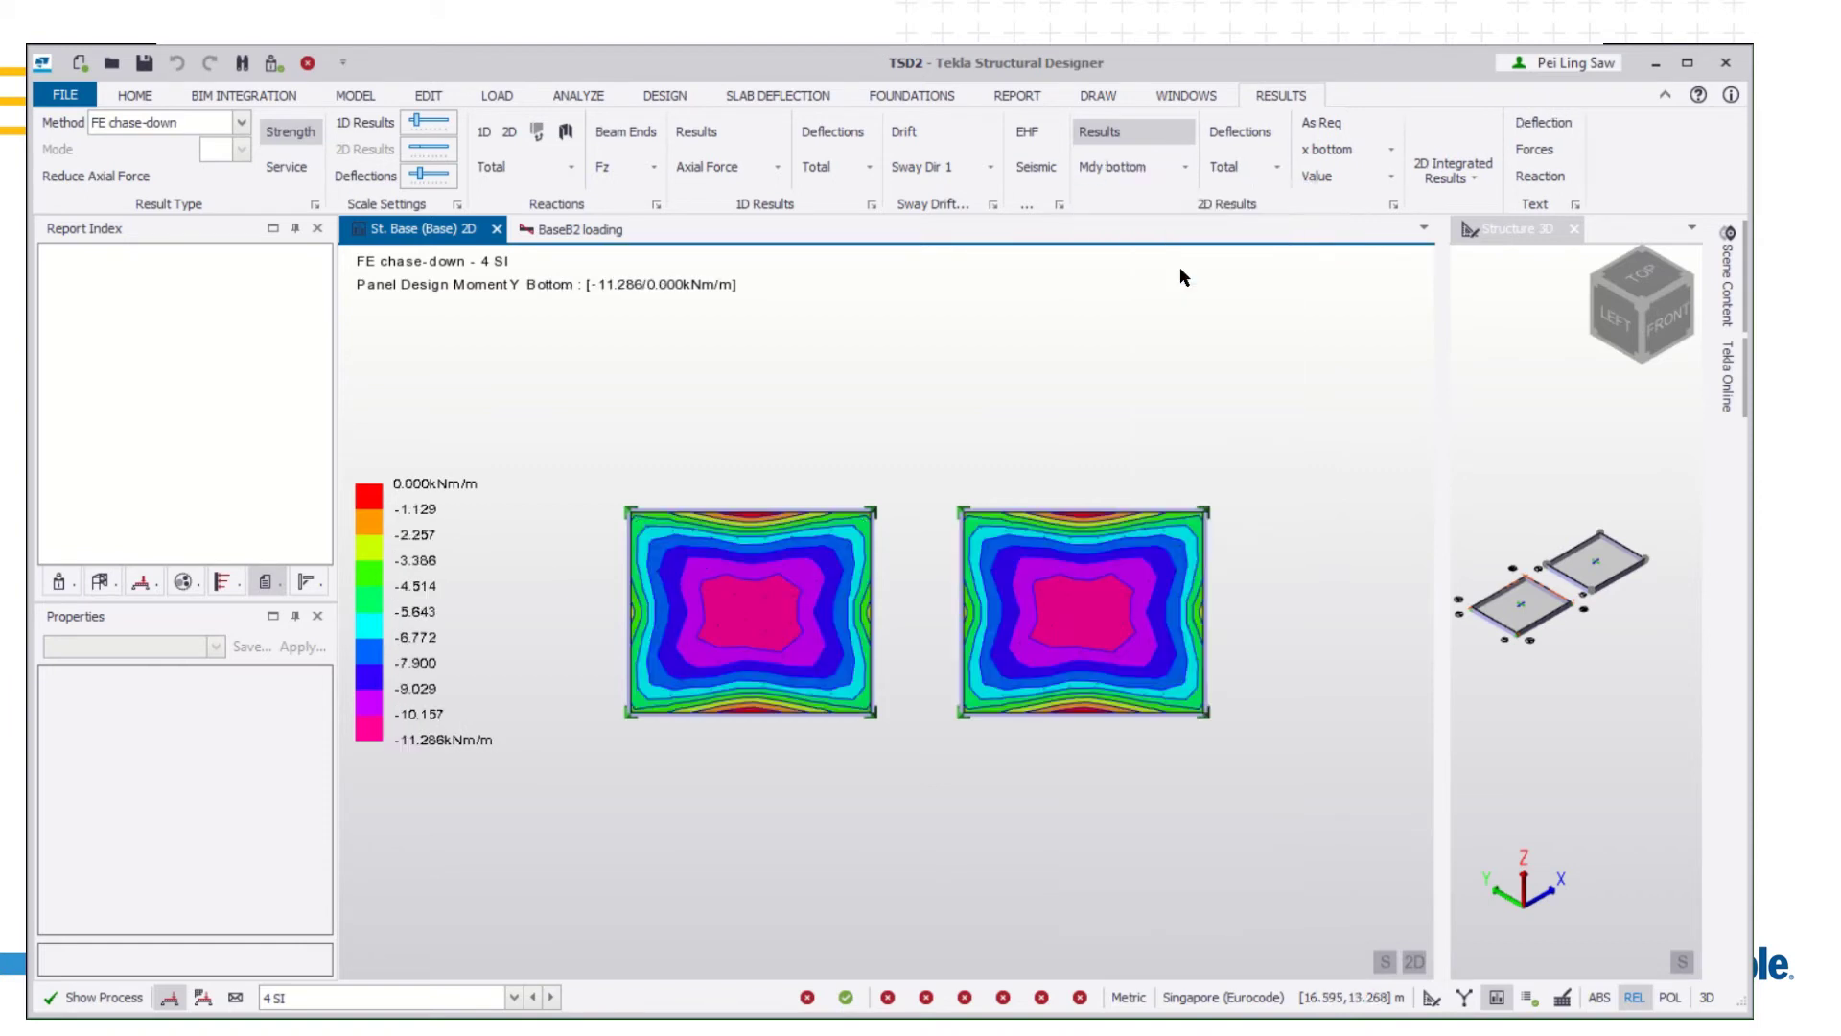
left_click(1186, 170)
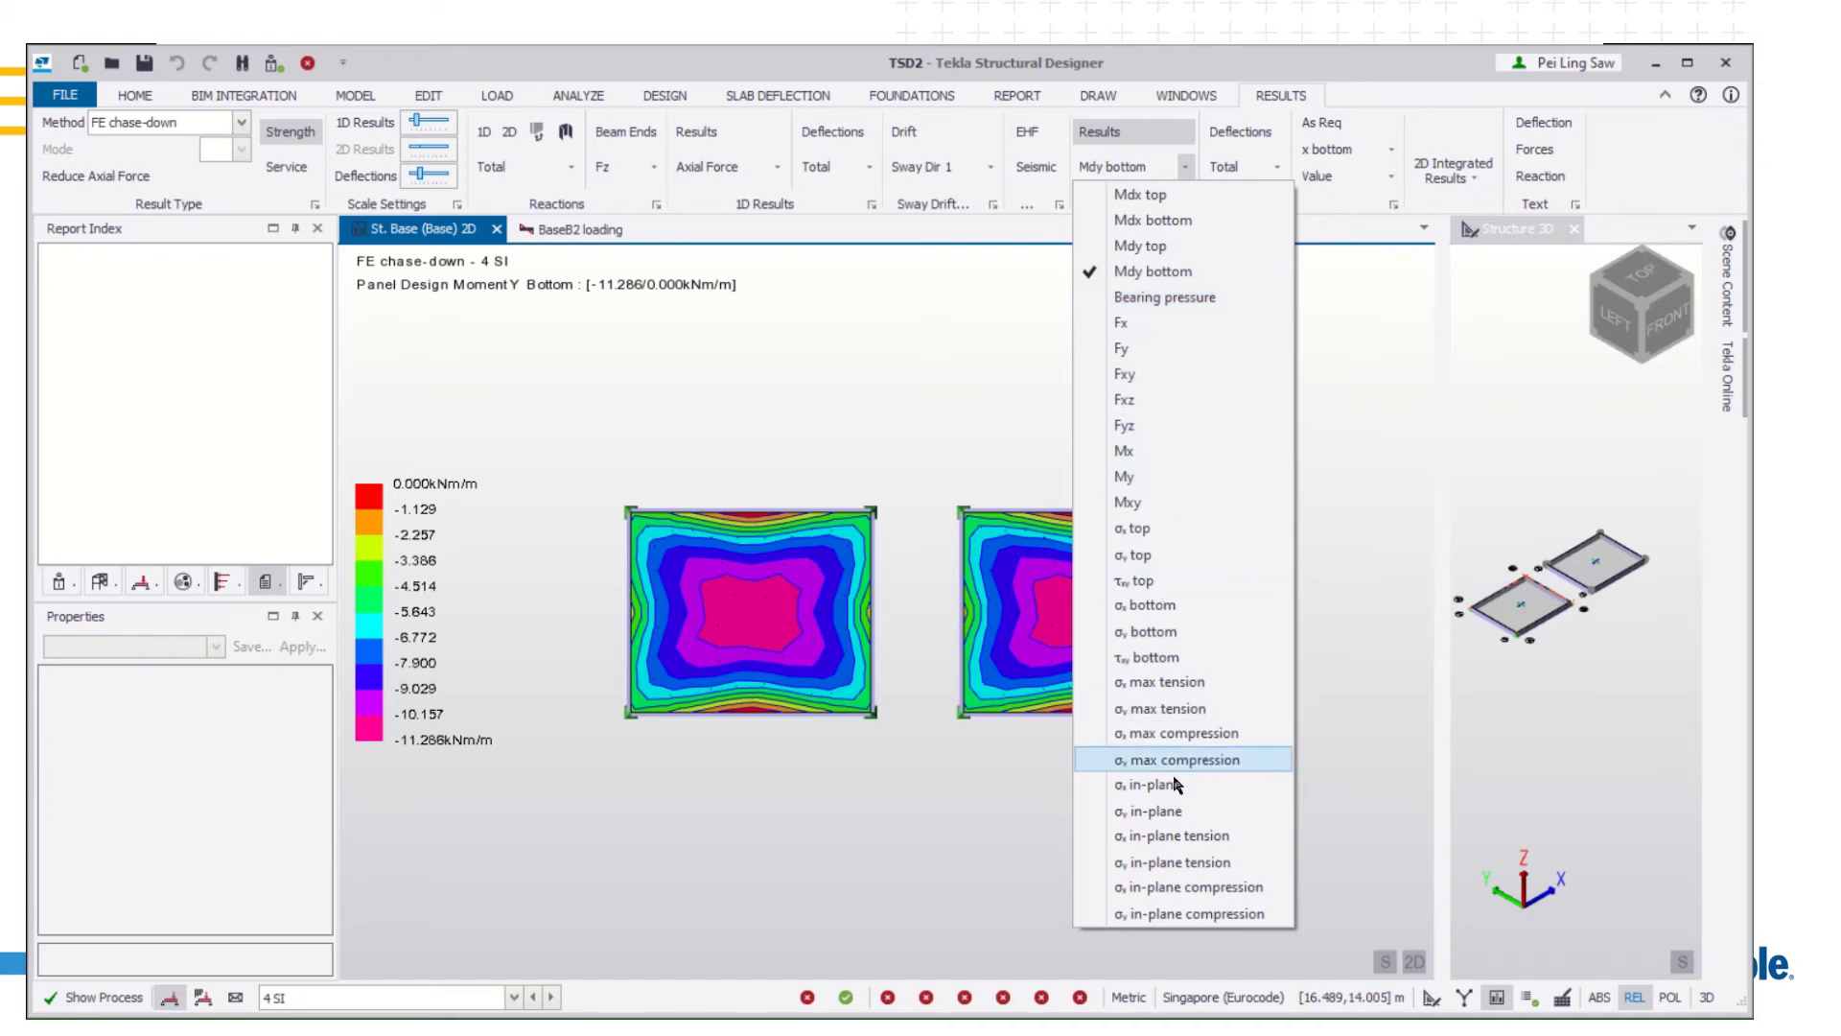
left_click(1359, 236)
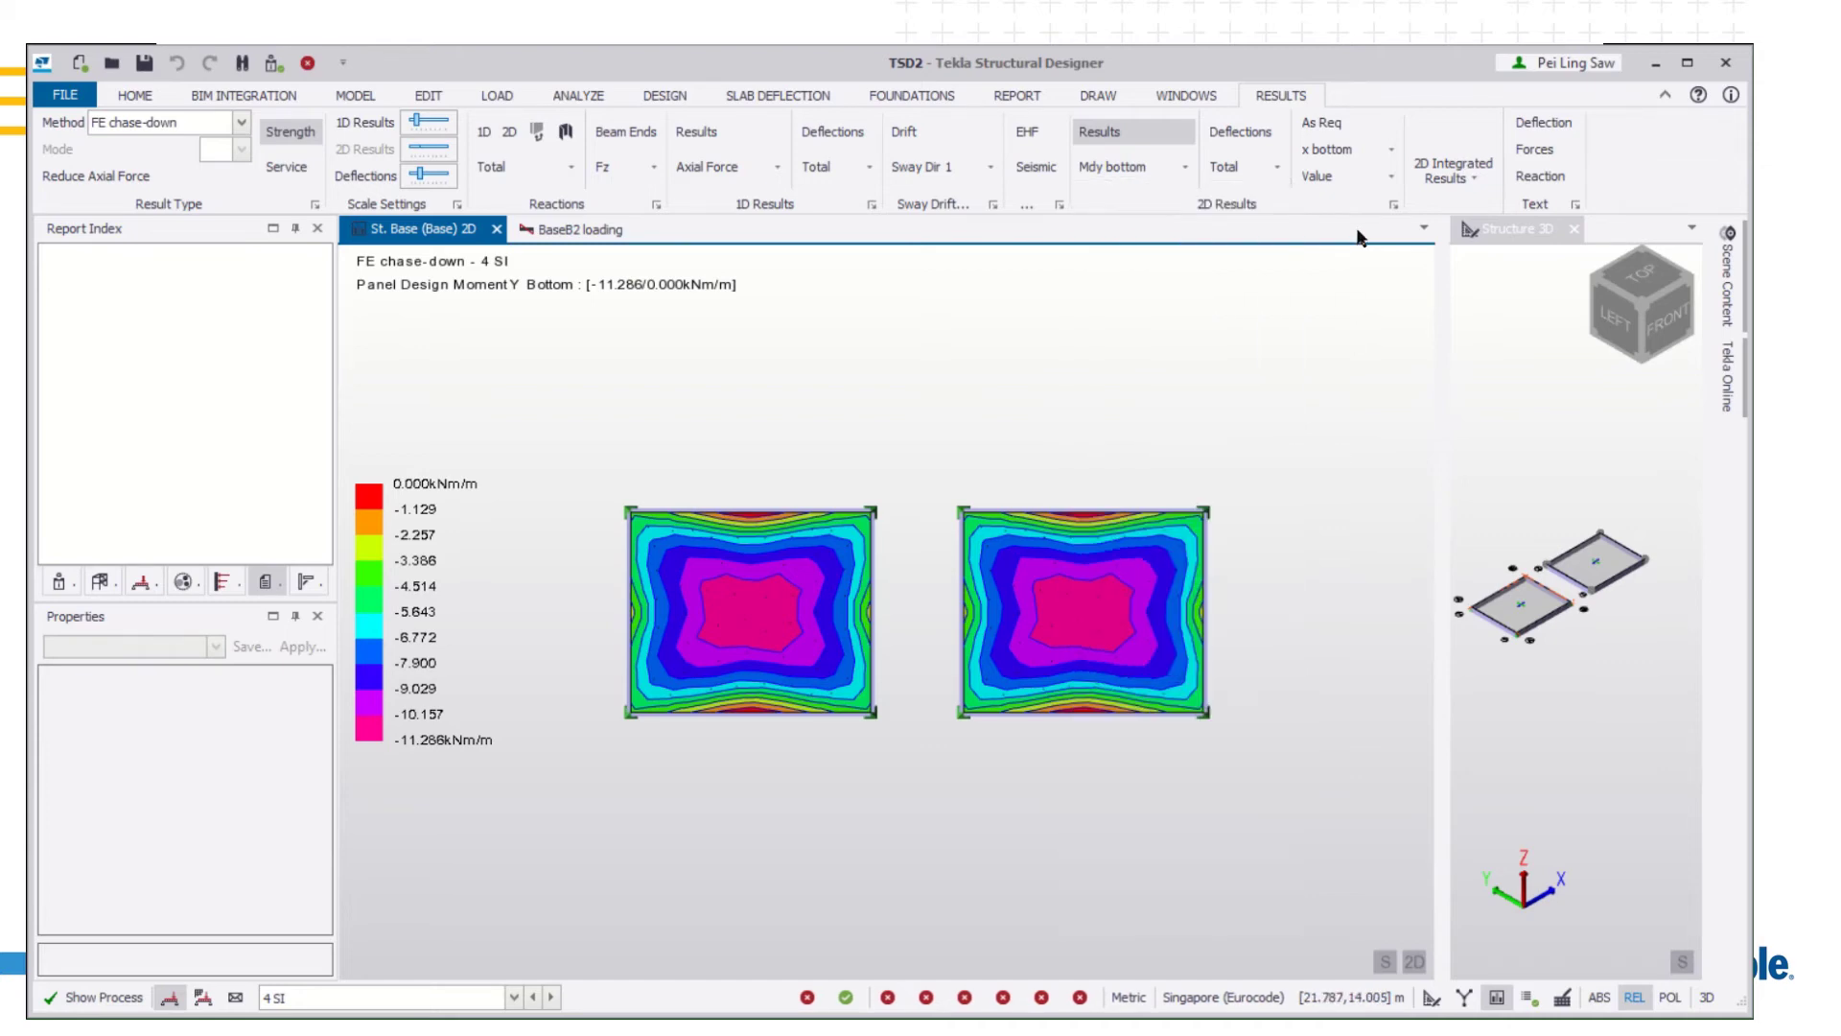
left_click(1241, 132)
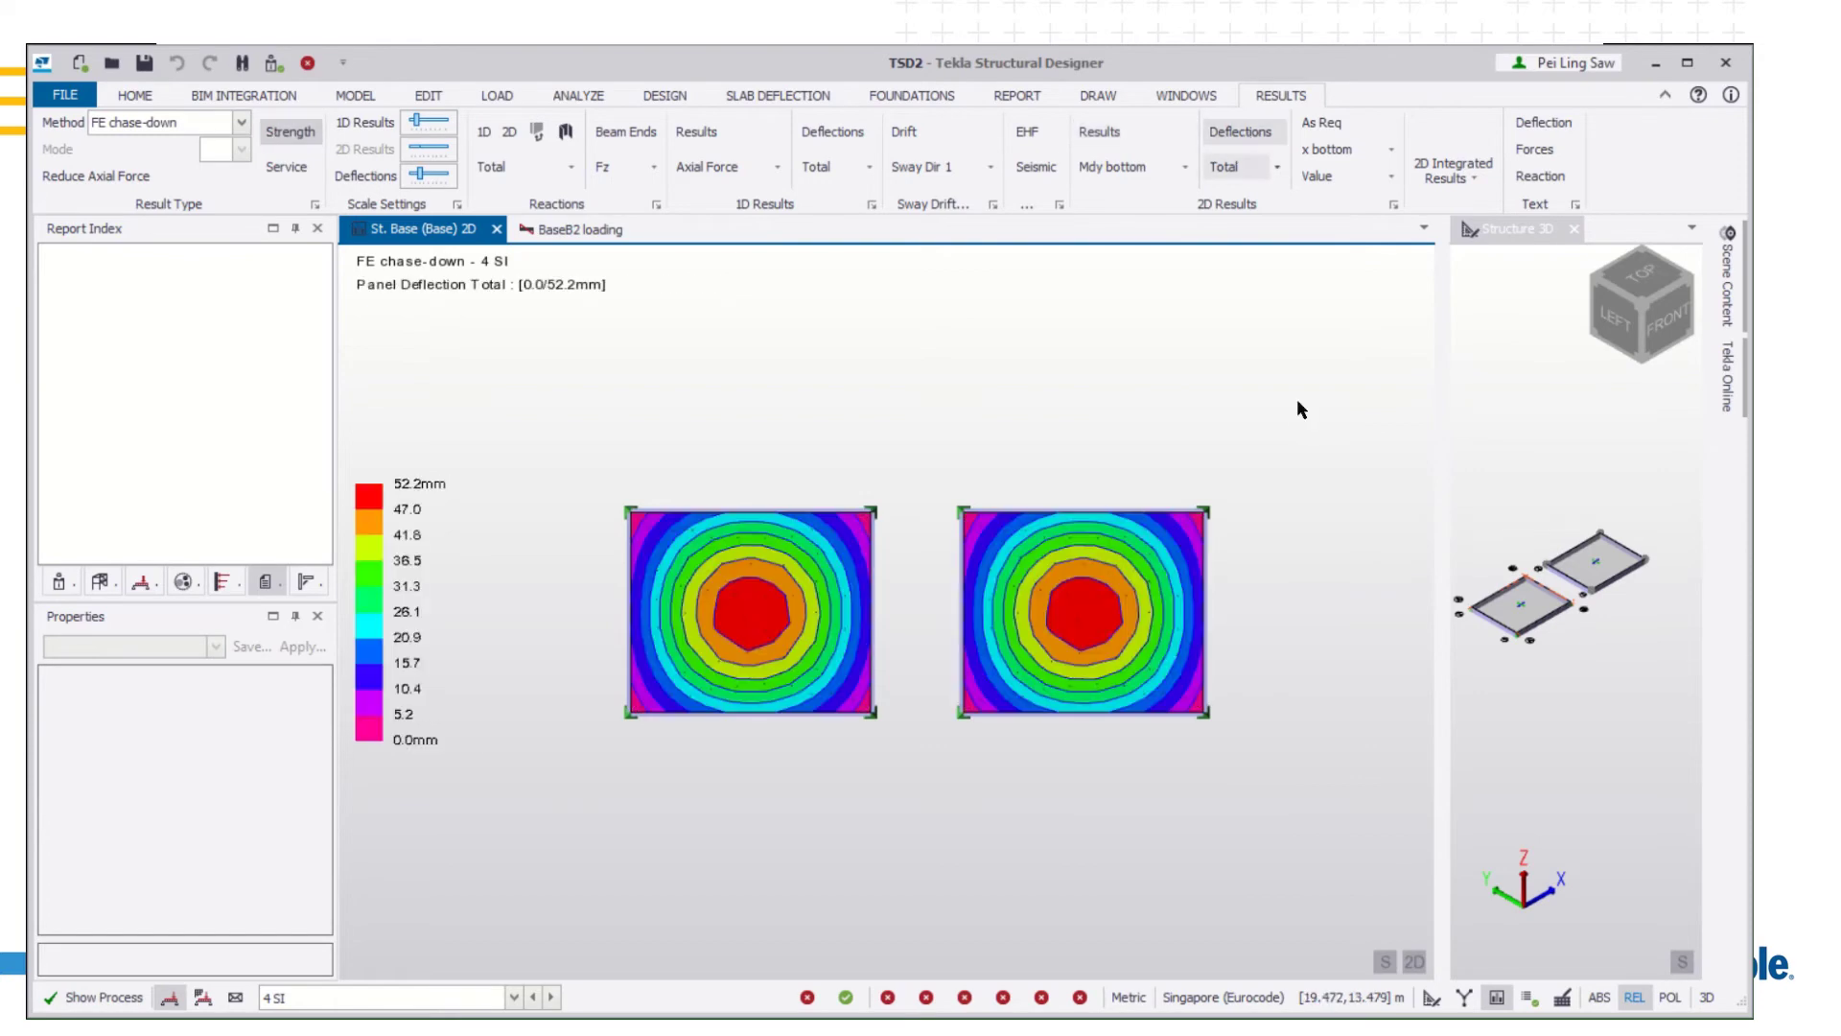
mouse_move(1111, 603)
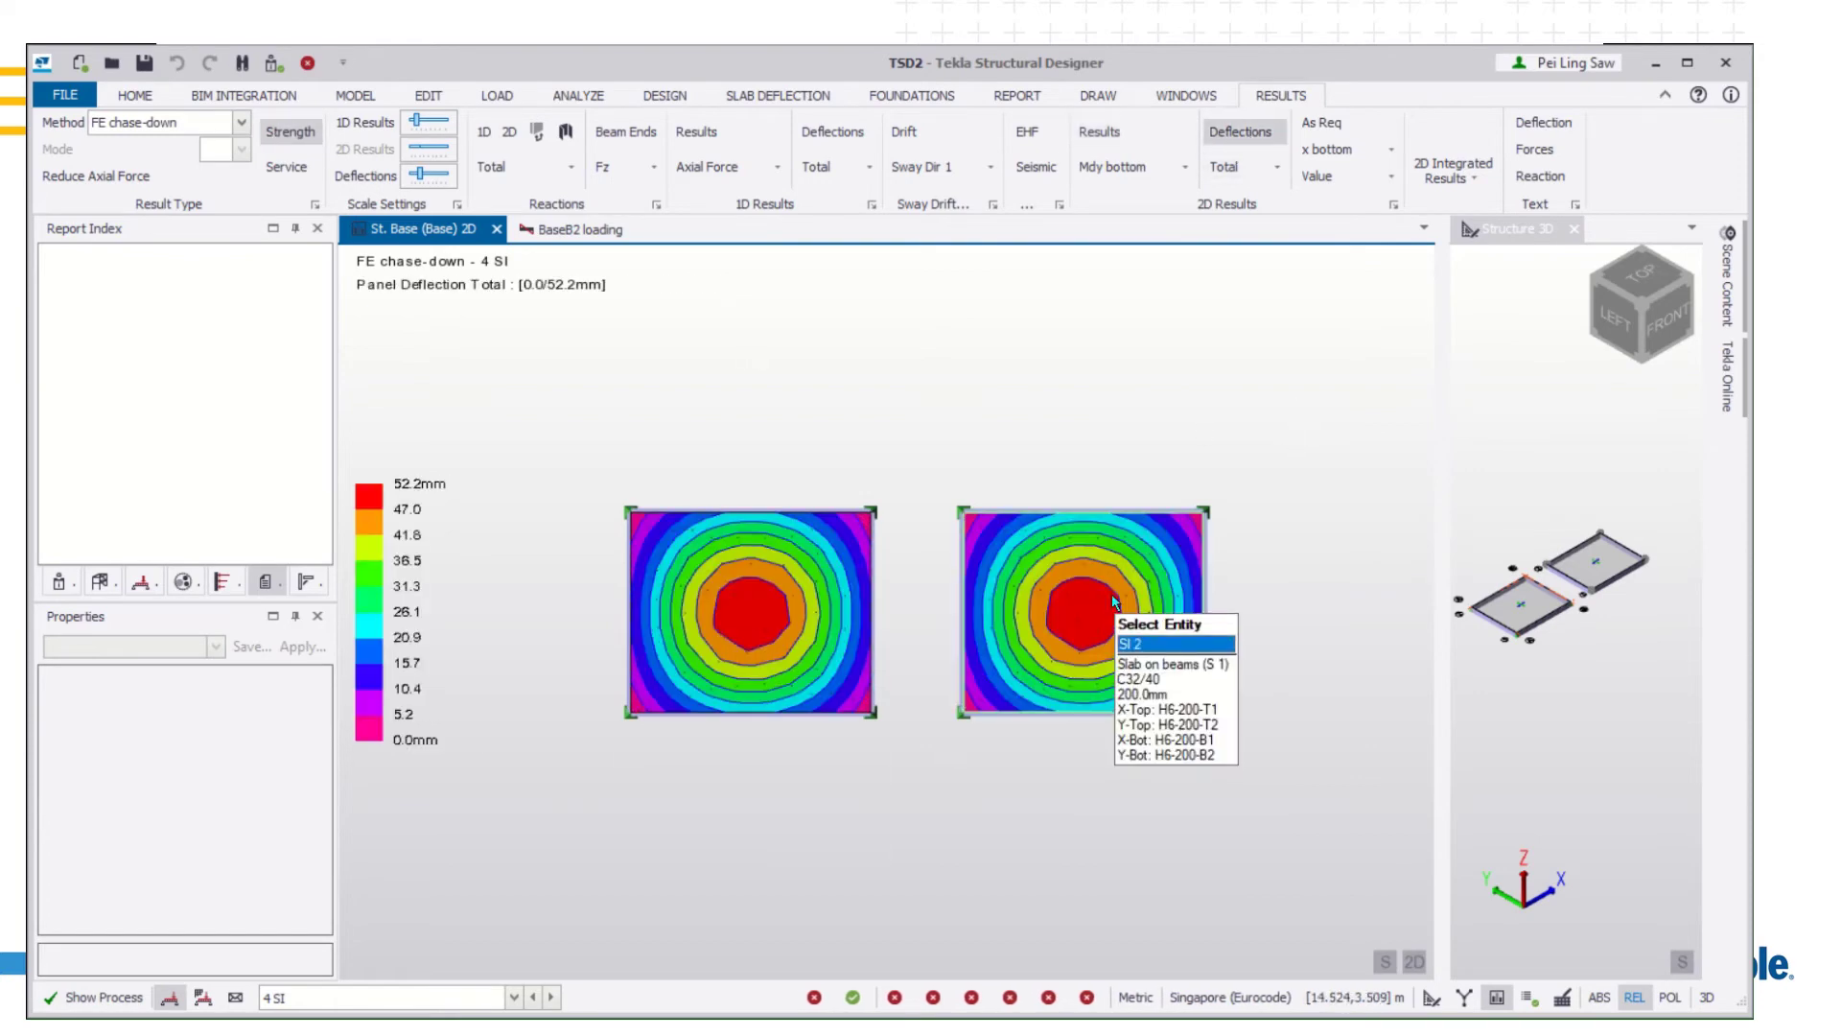
Show As Req contours for the y-bottom layer, reaching 170 mm²/m at slab centres
left_click(1322, 123)
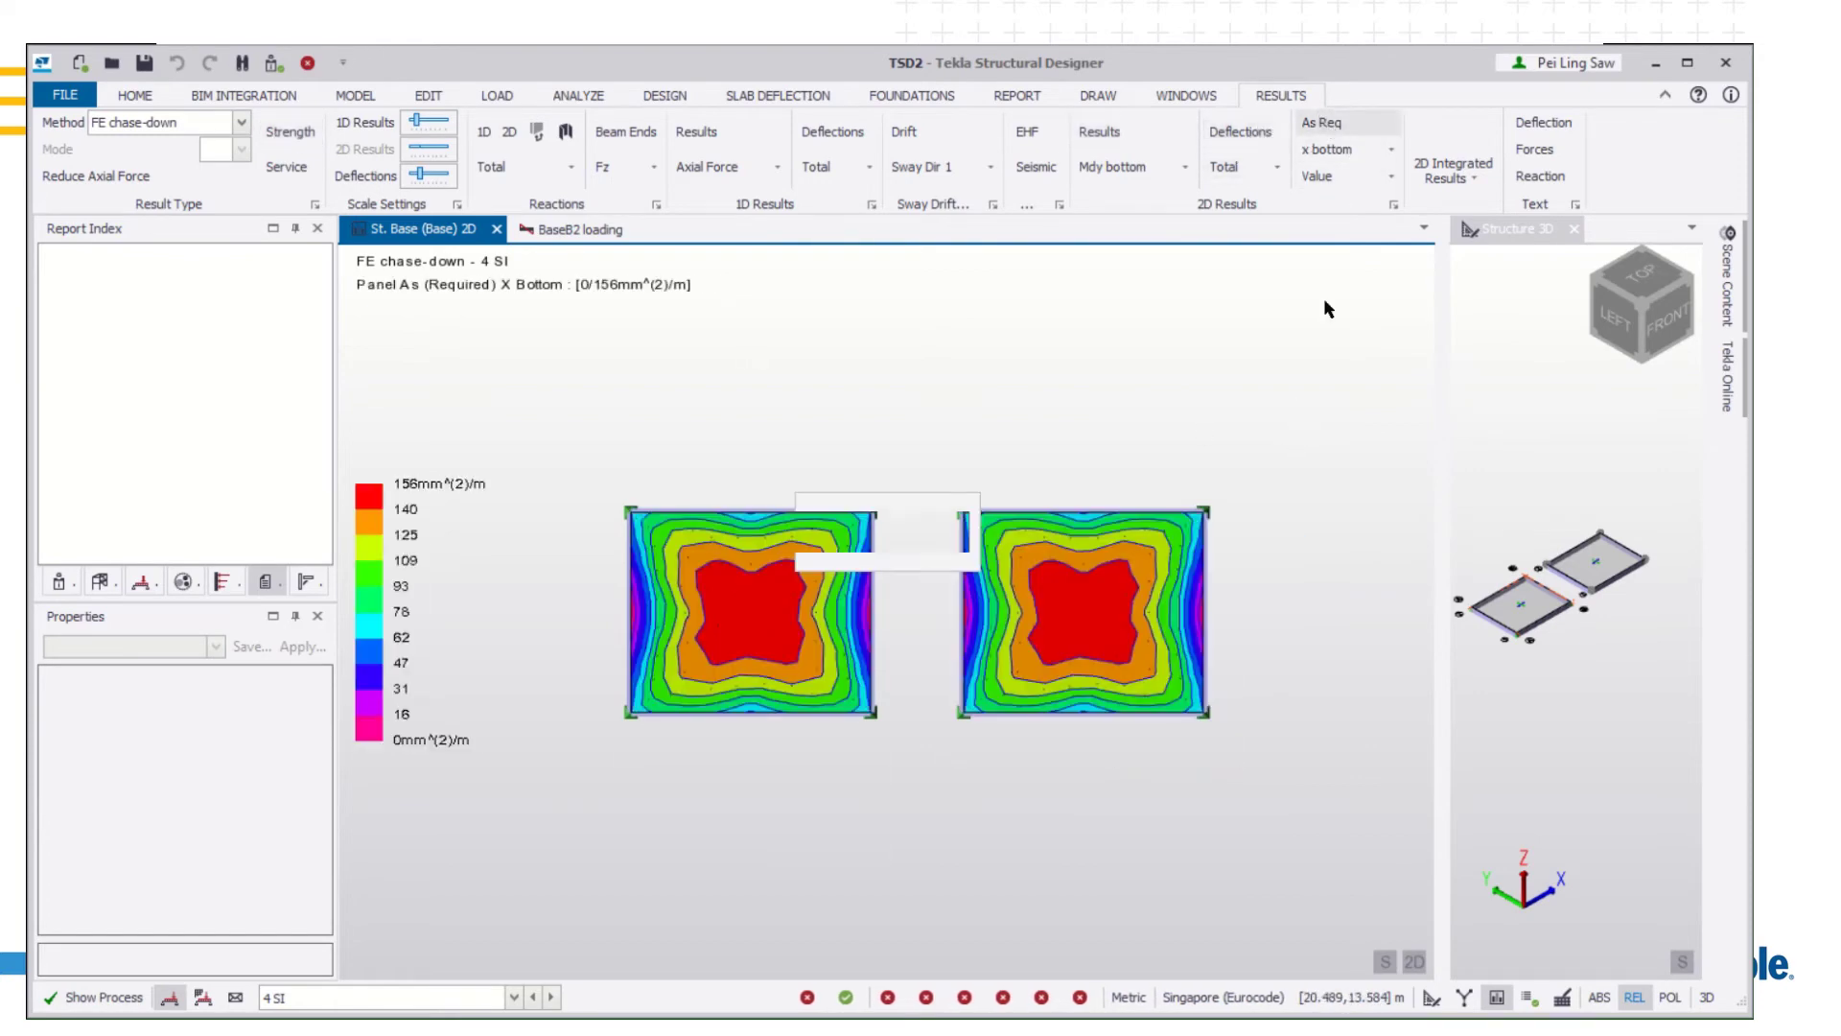
left_click(1388, 151)
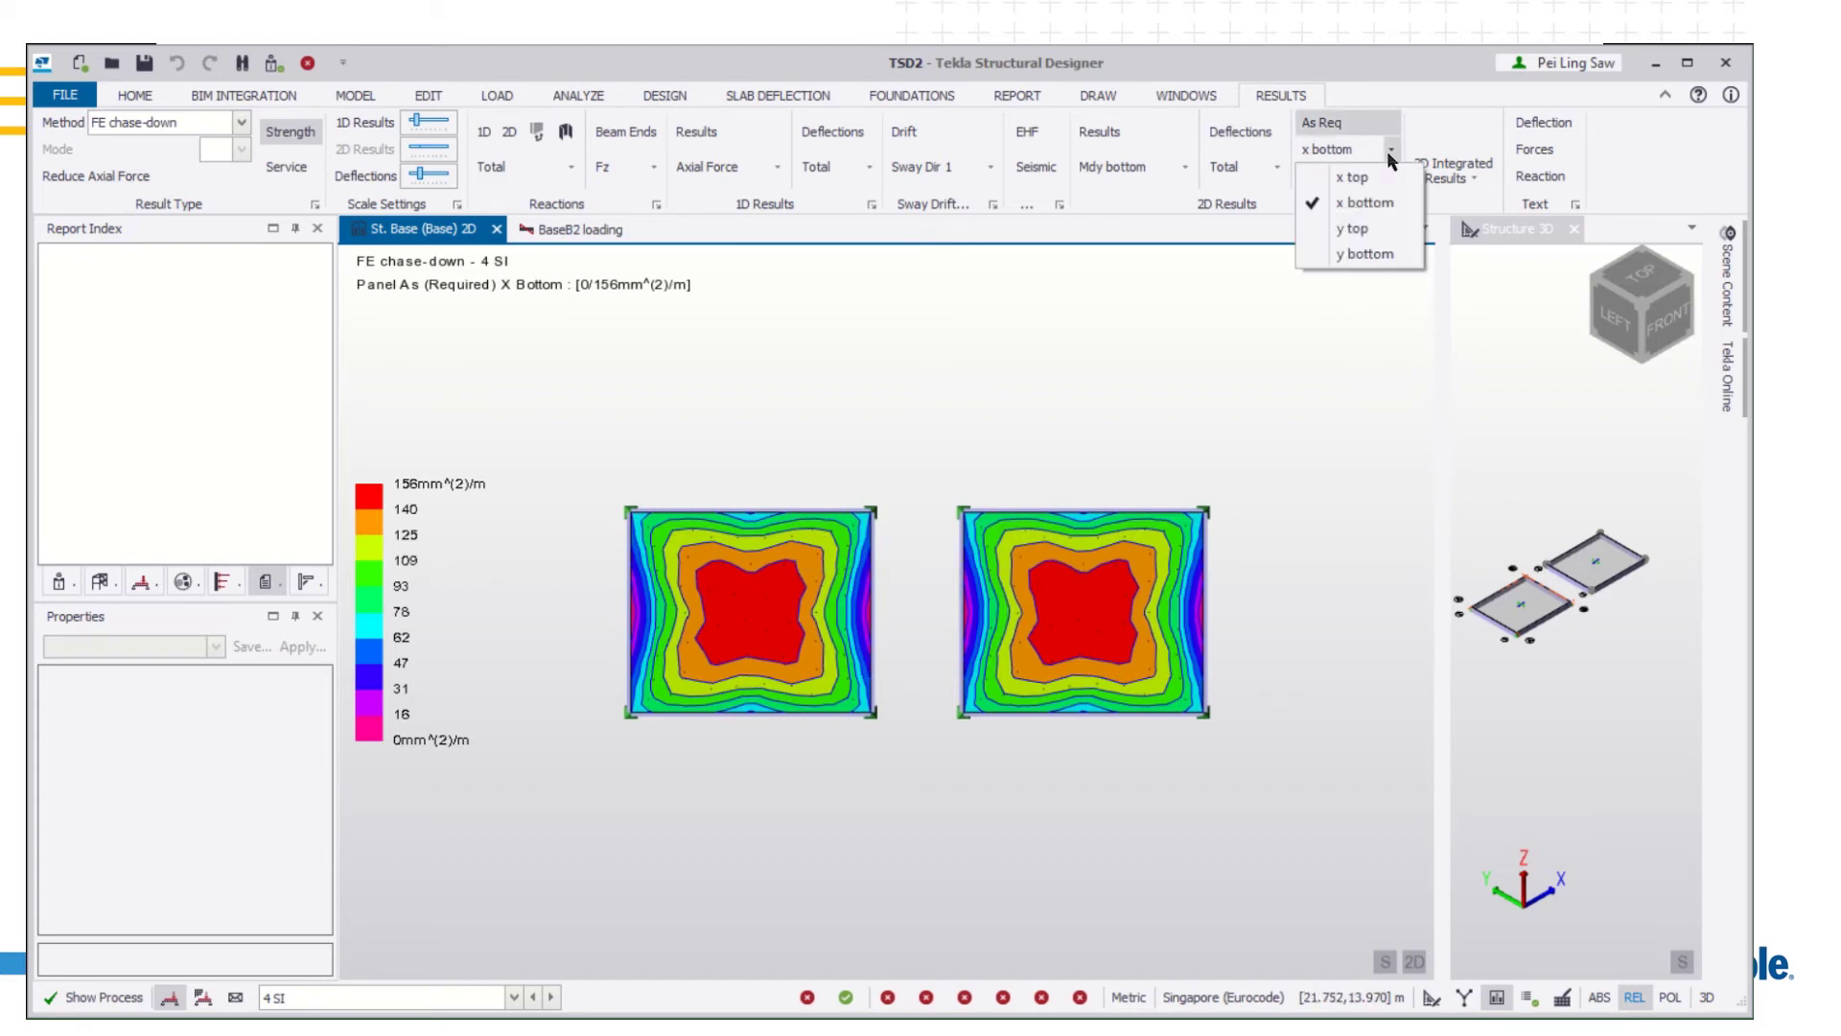
left_click(1384, 259)
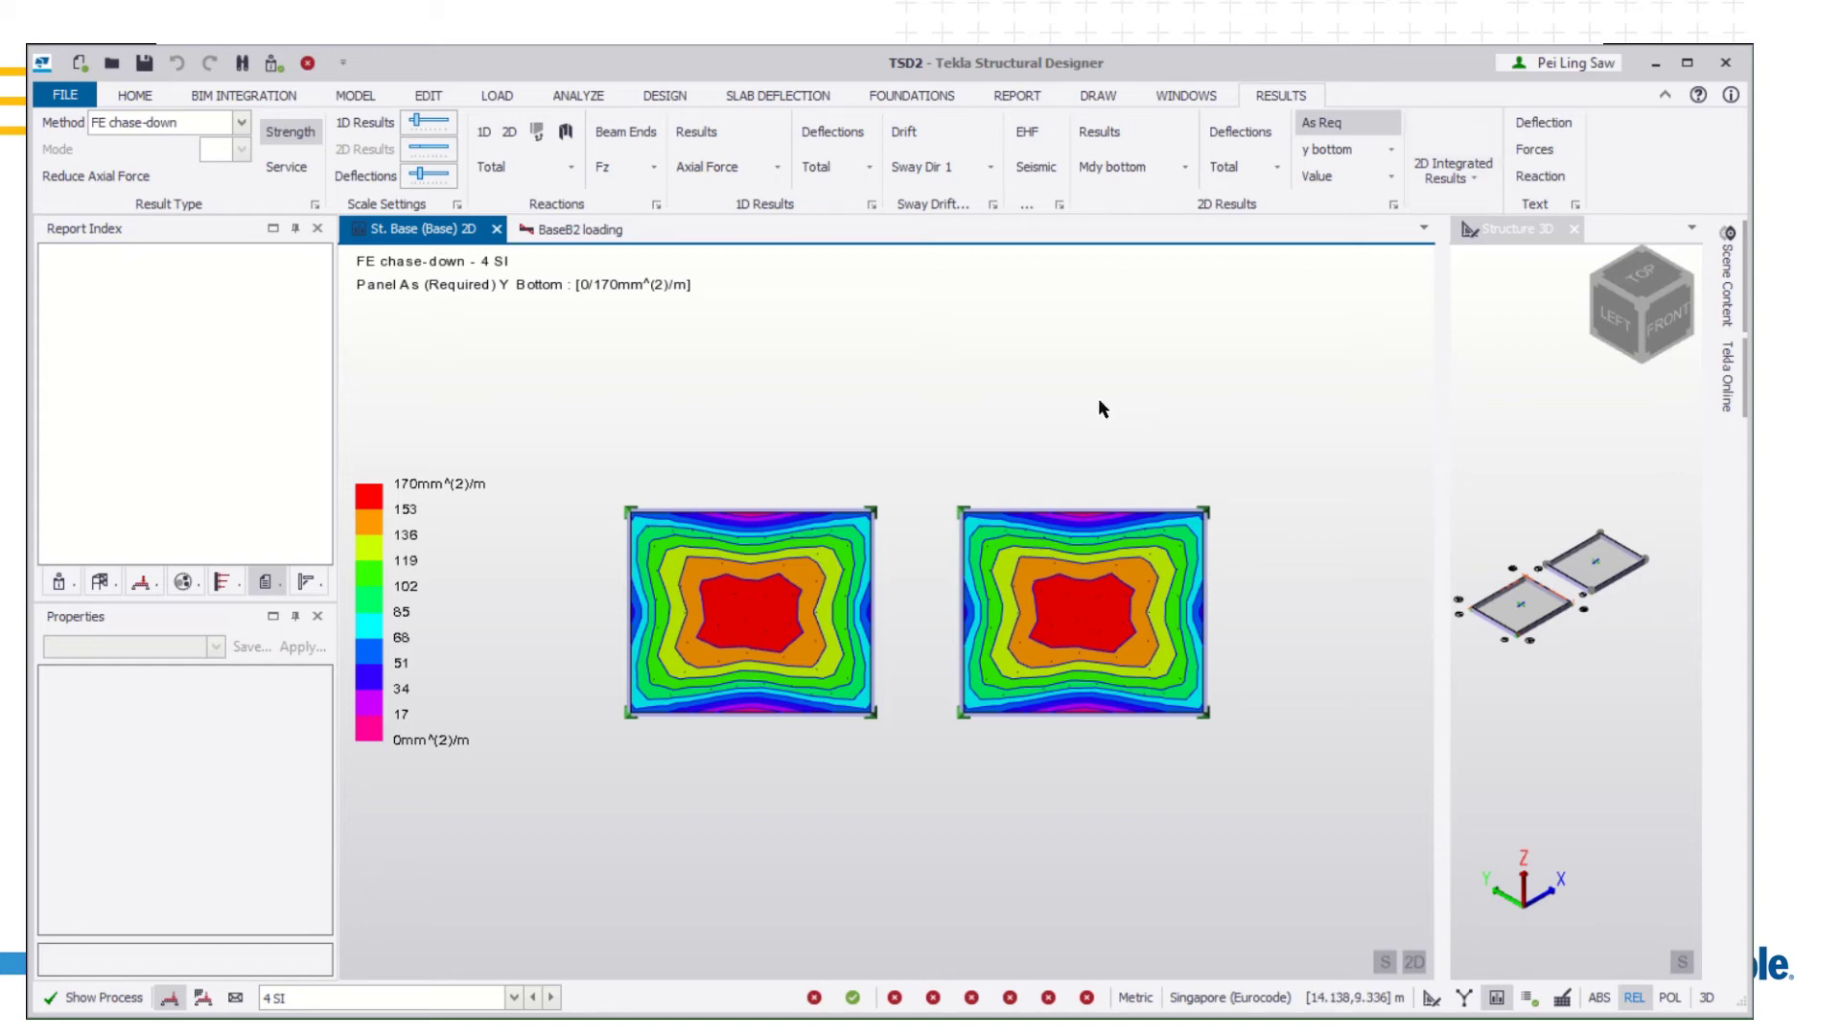
left_click(1452, 169)
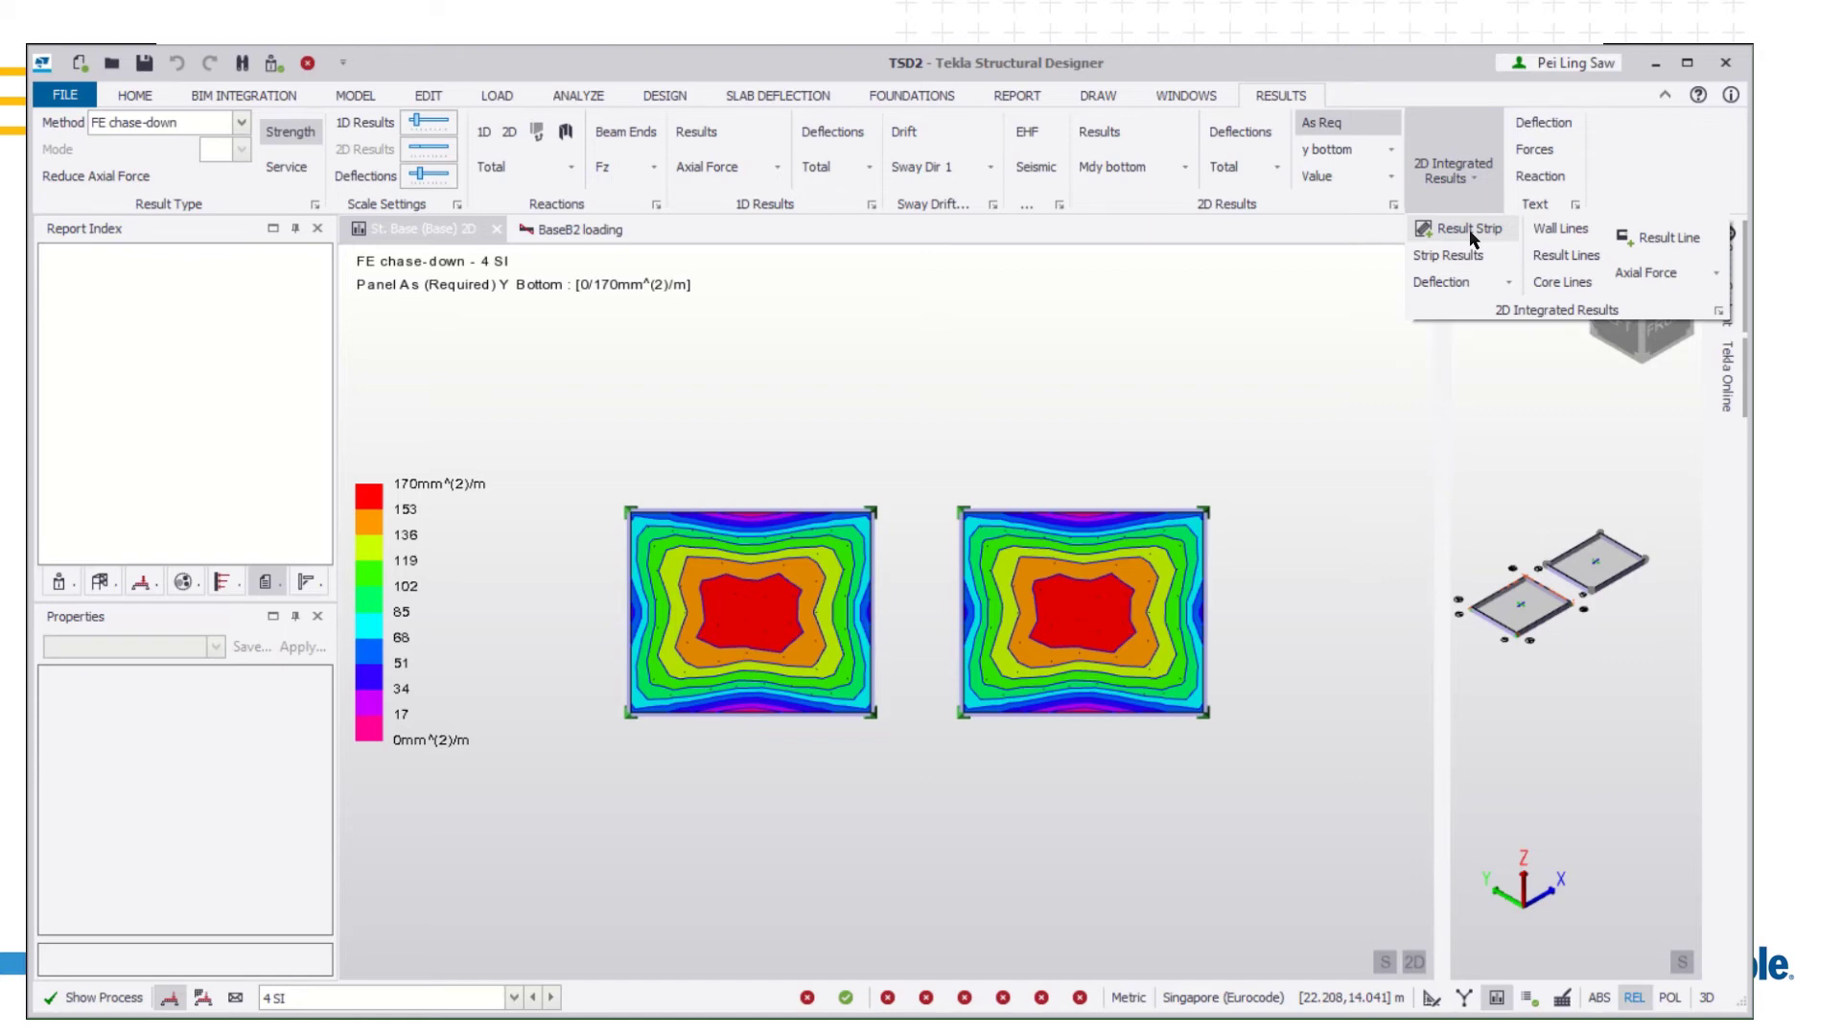
Turn on Result Strips visibility and draw two diagonal 2 m-wide strips, one per slab
left_click(1469, 228)
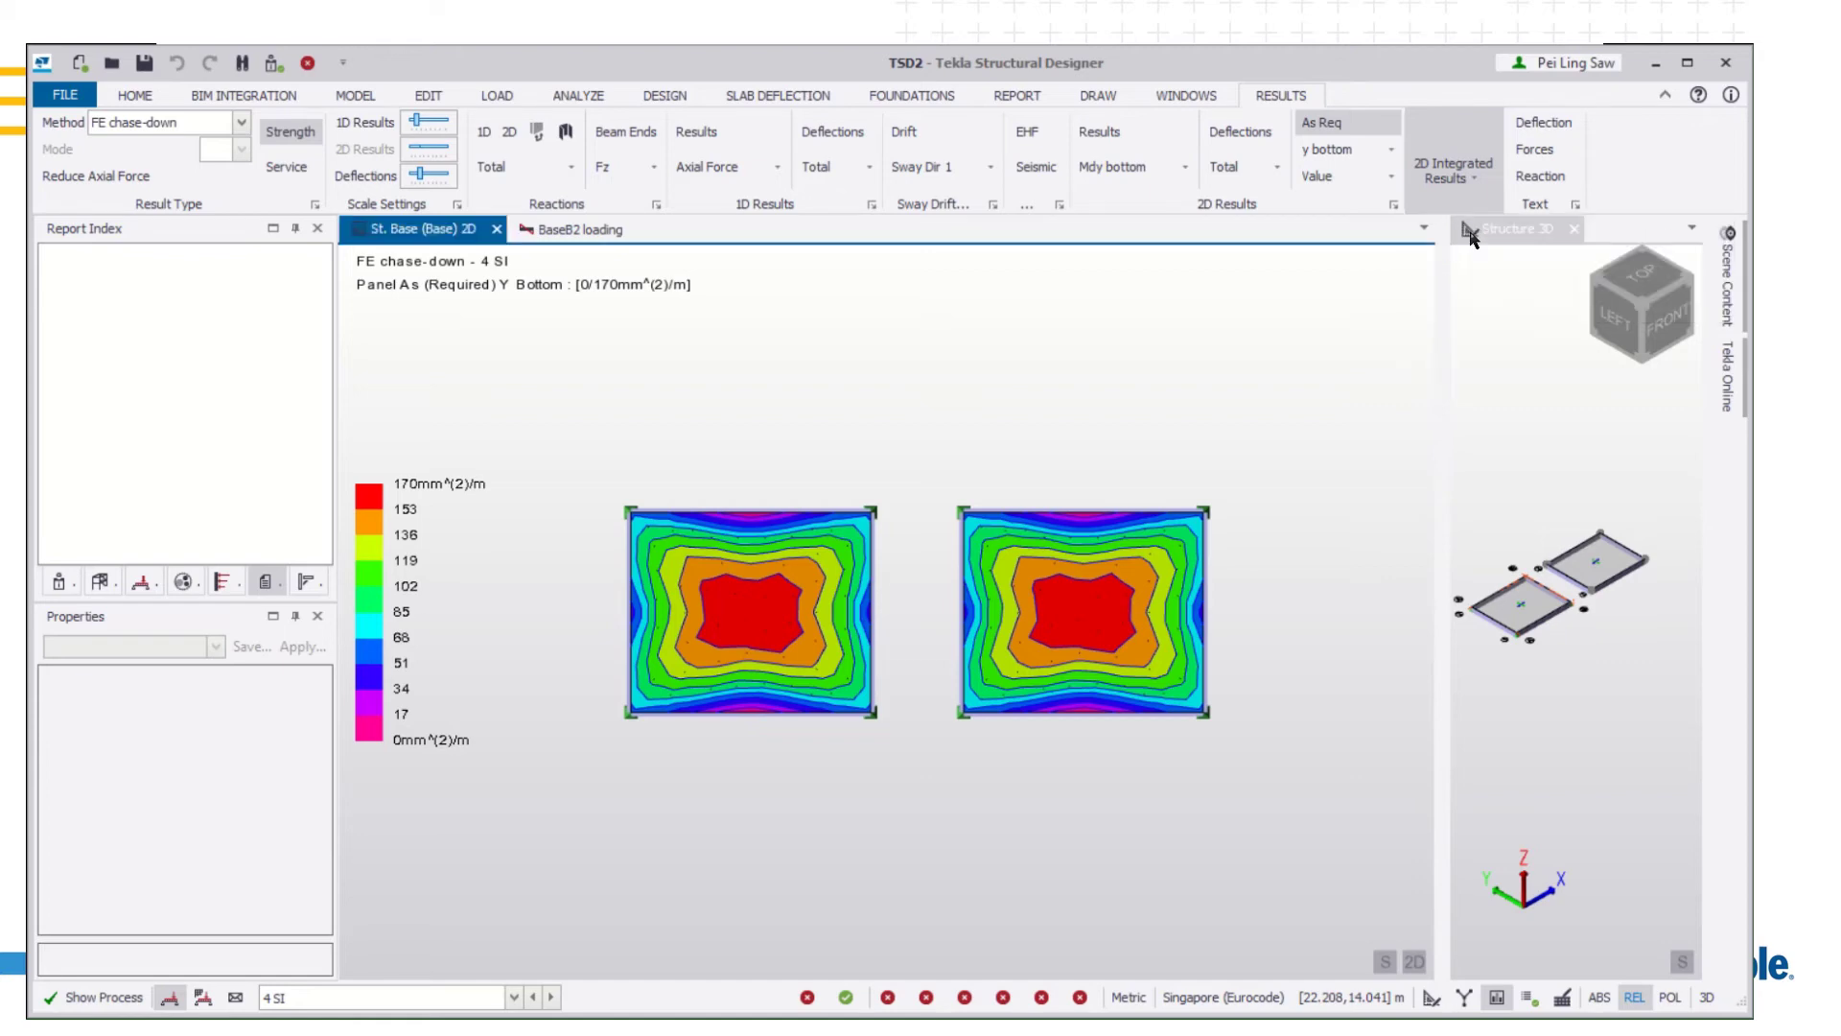
left_click(1727, 273)
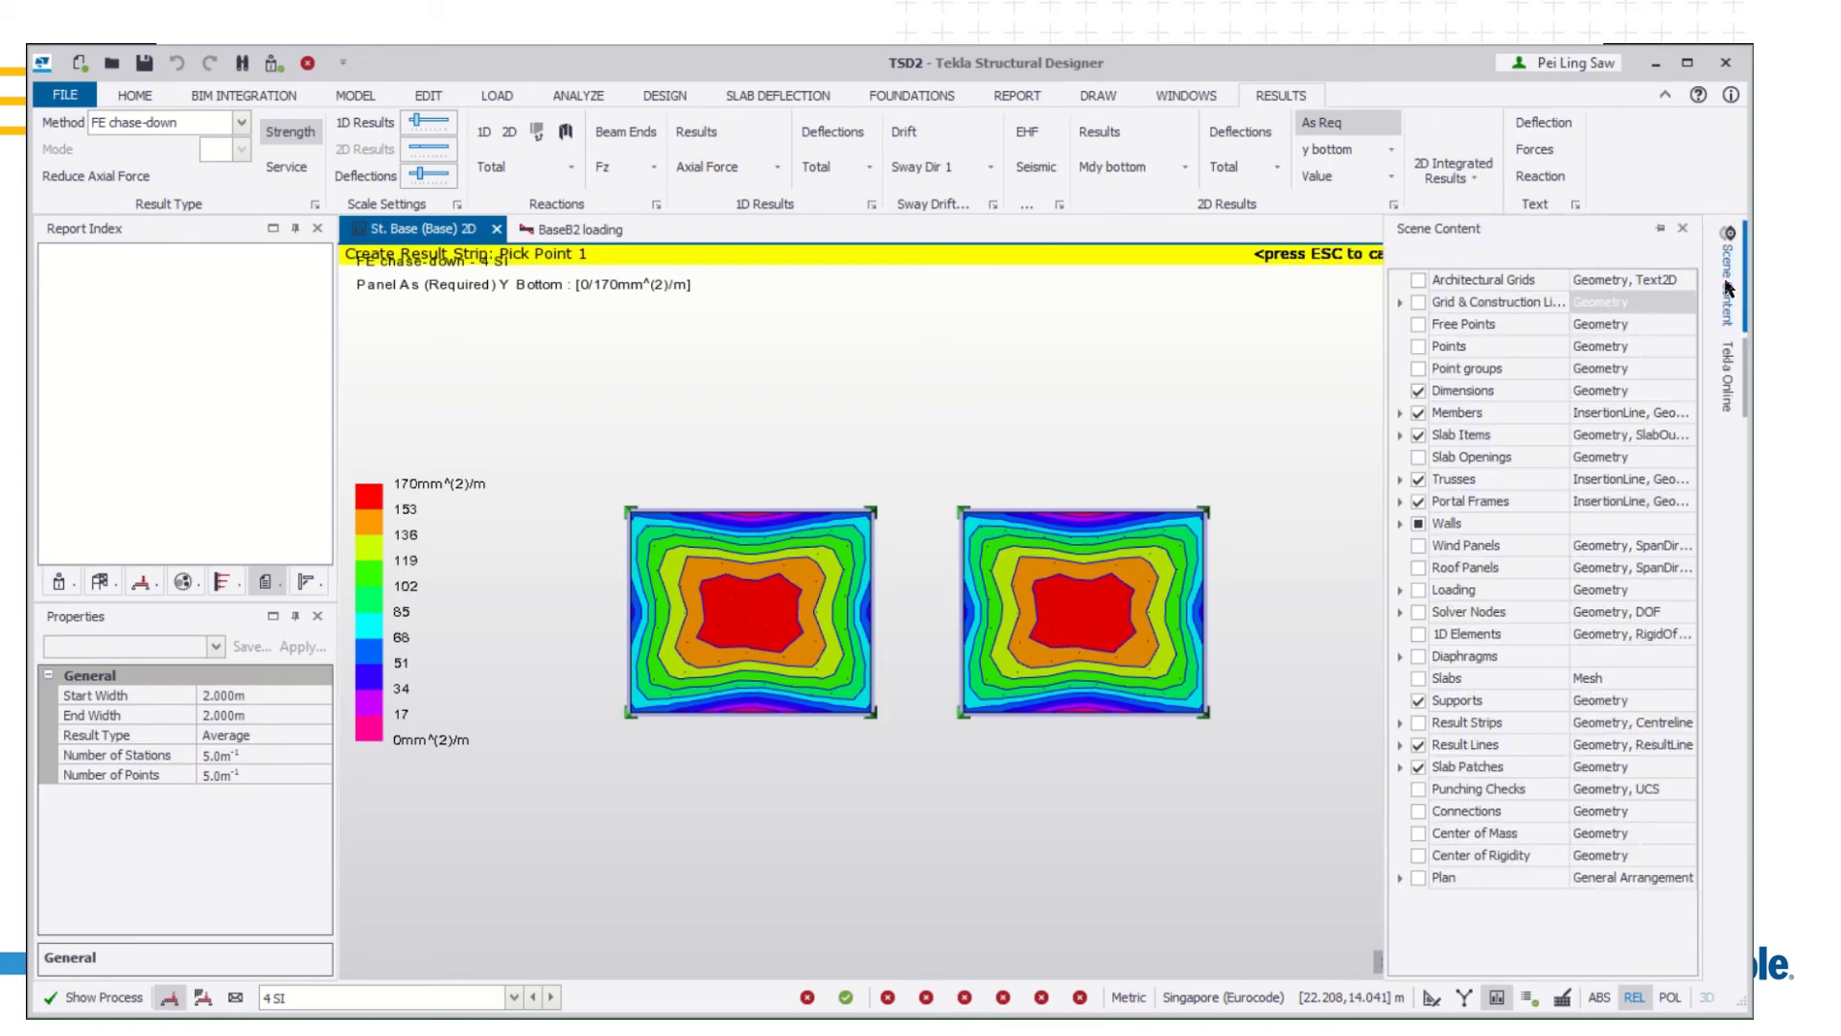
left_click(1419, 723)
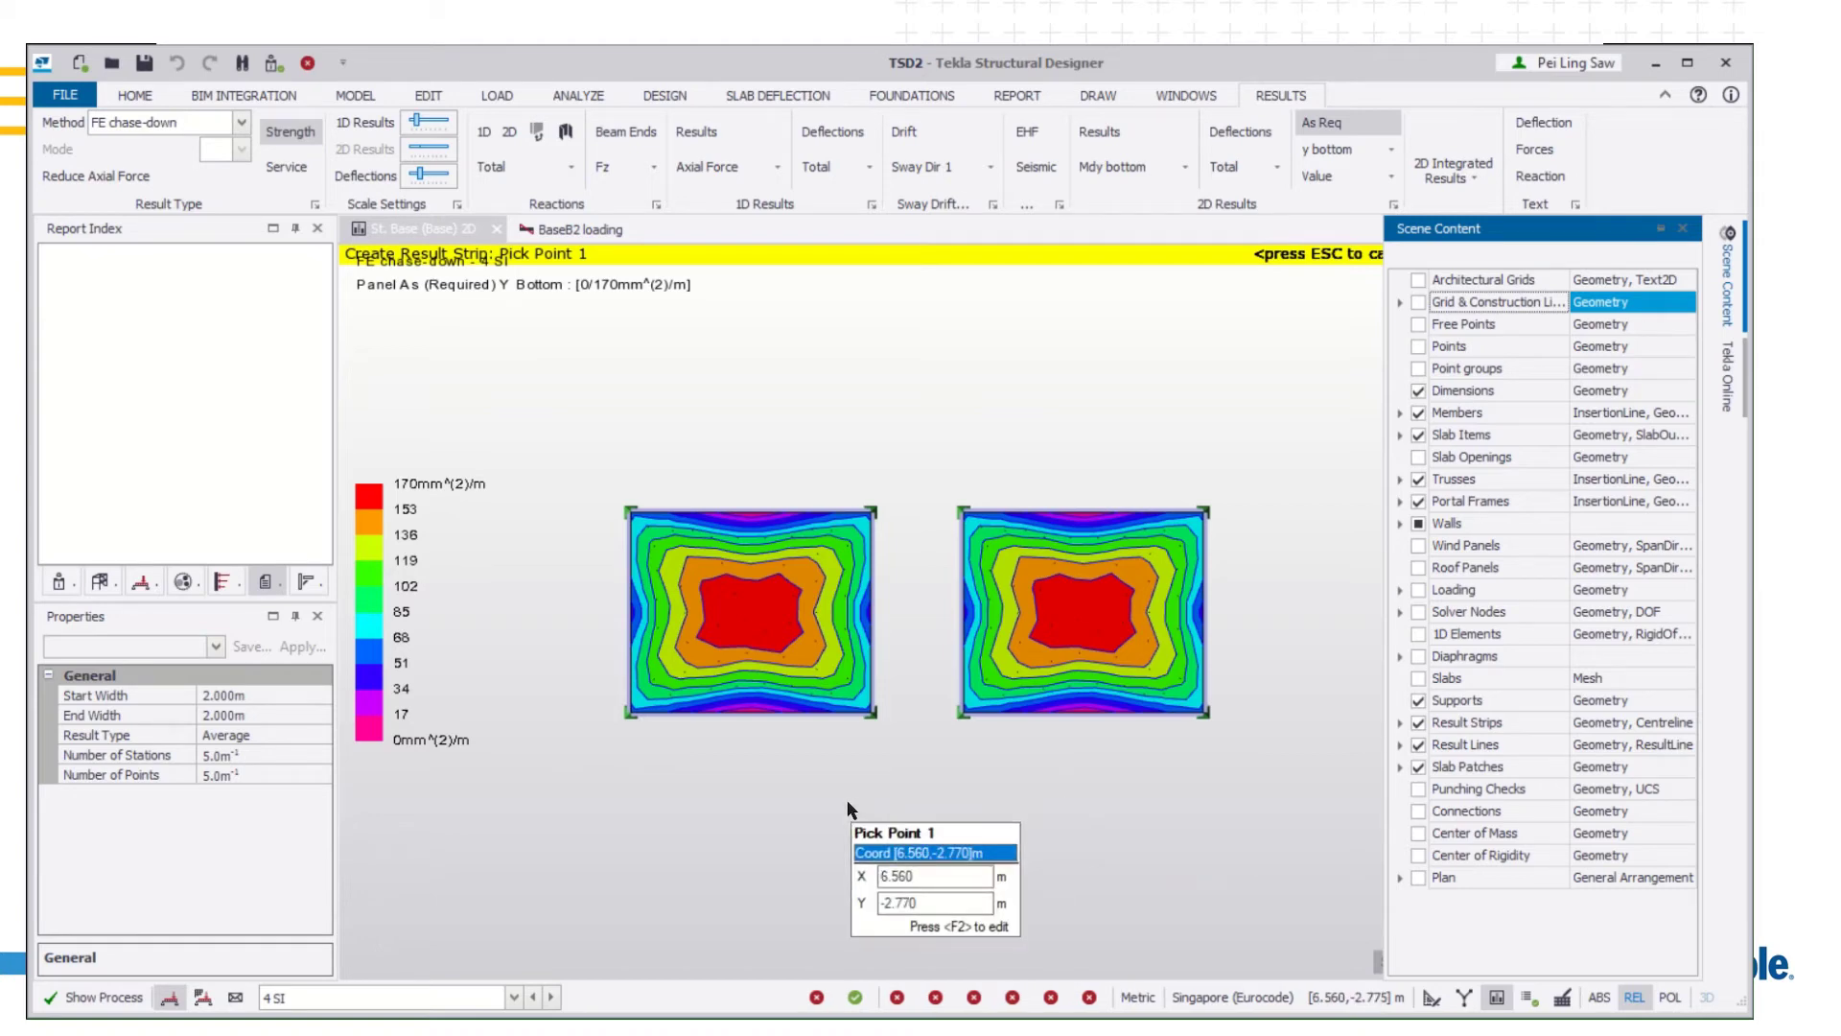
left_click(580, 767)
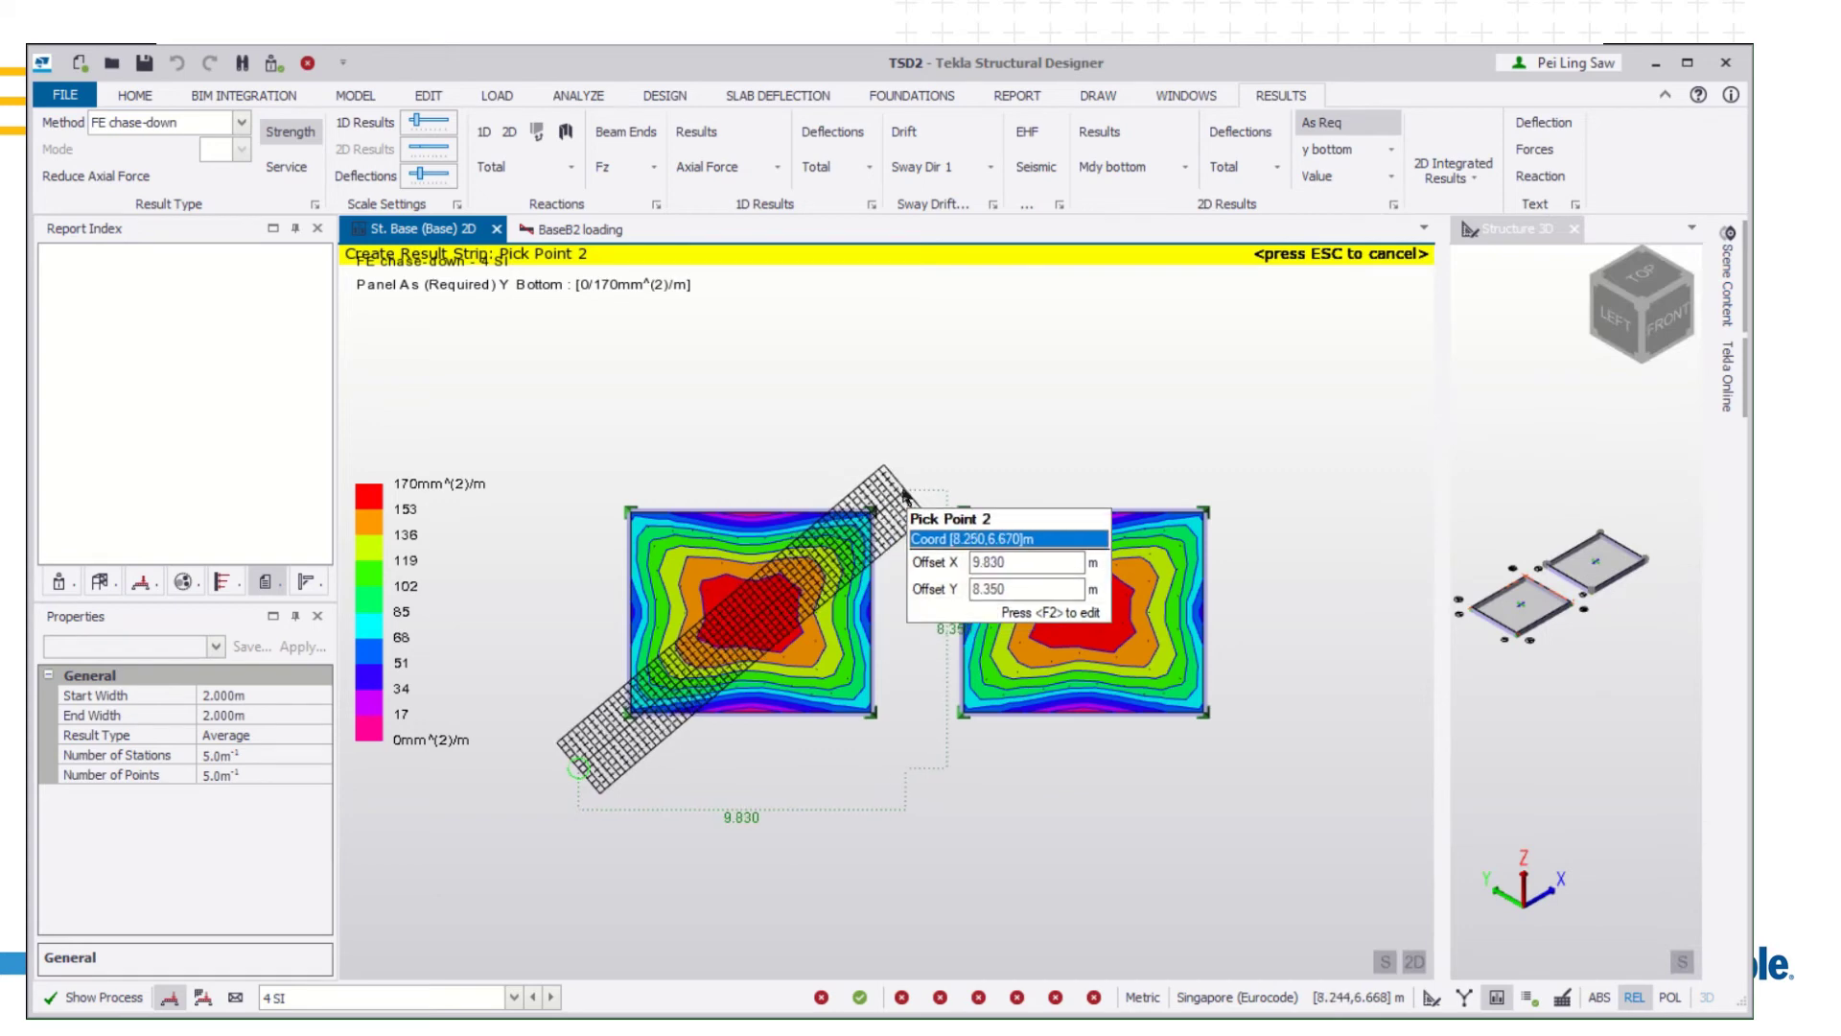
left_click(901, 489)
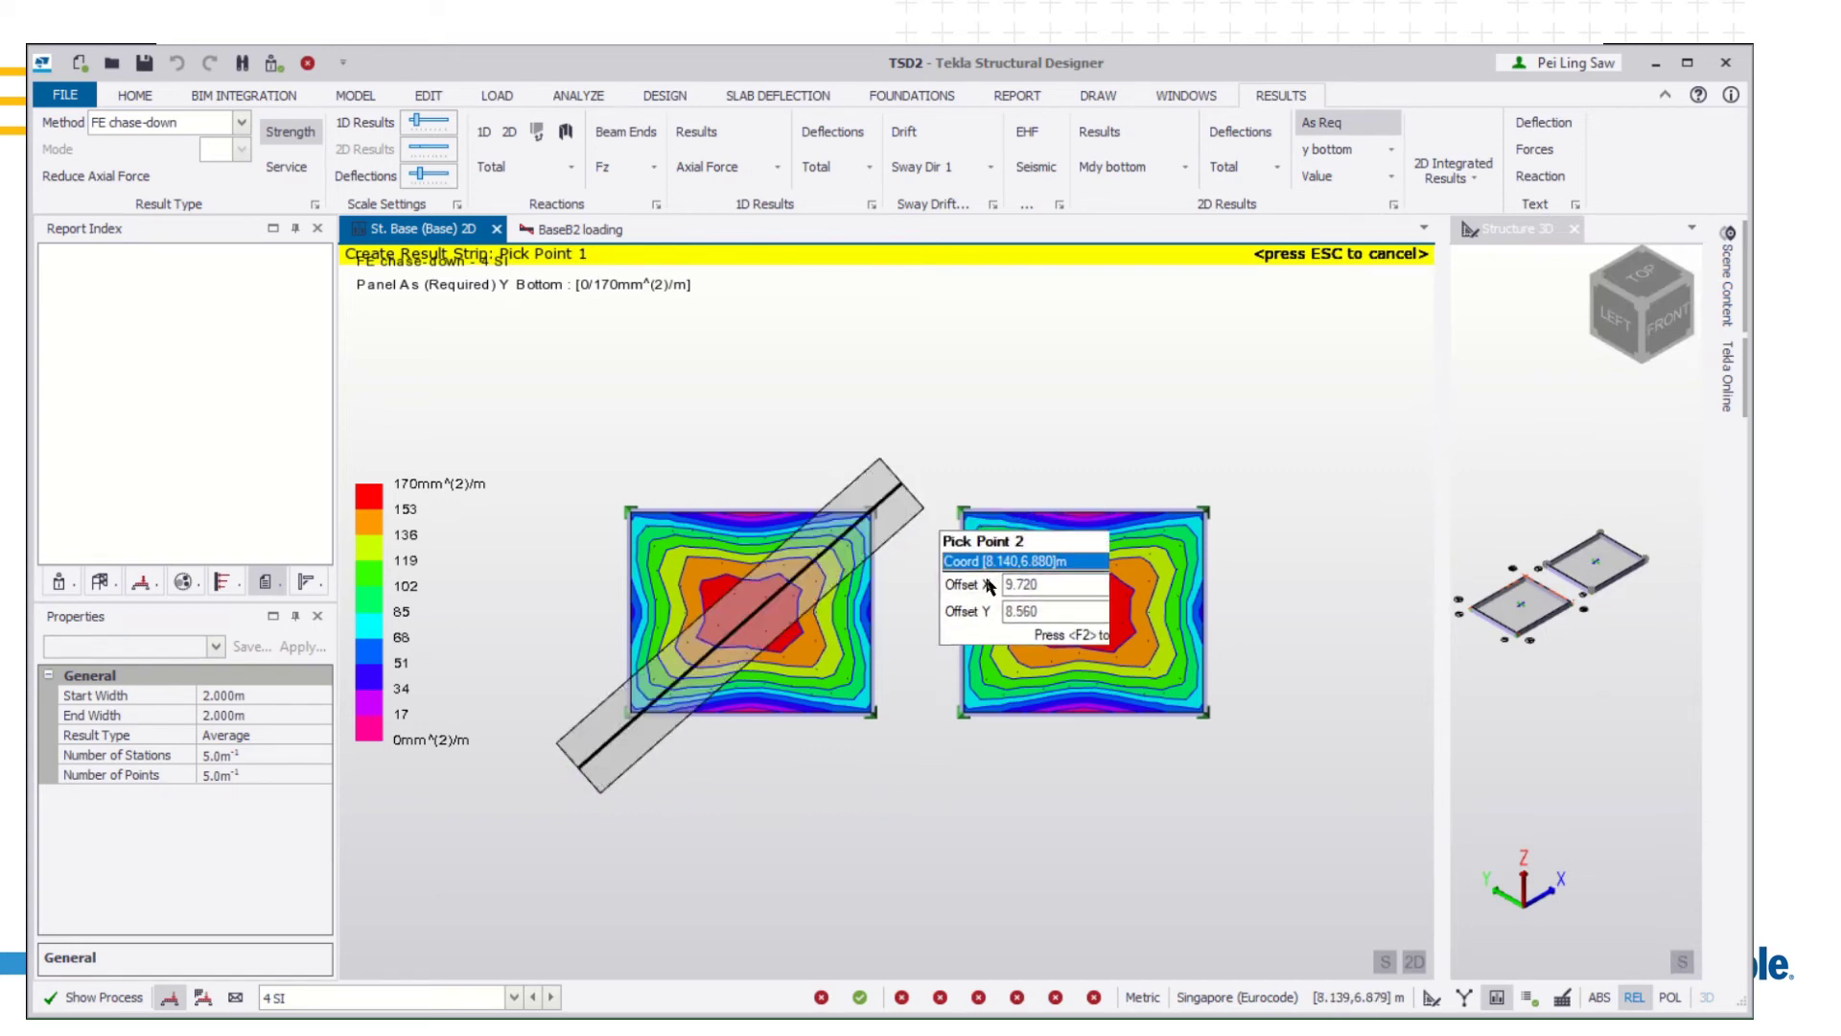
left_click(933, 475)
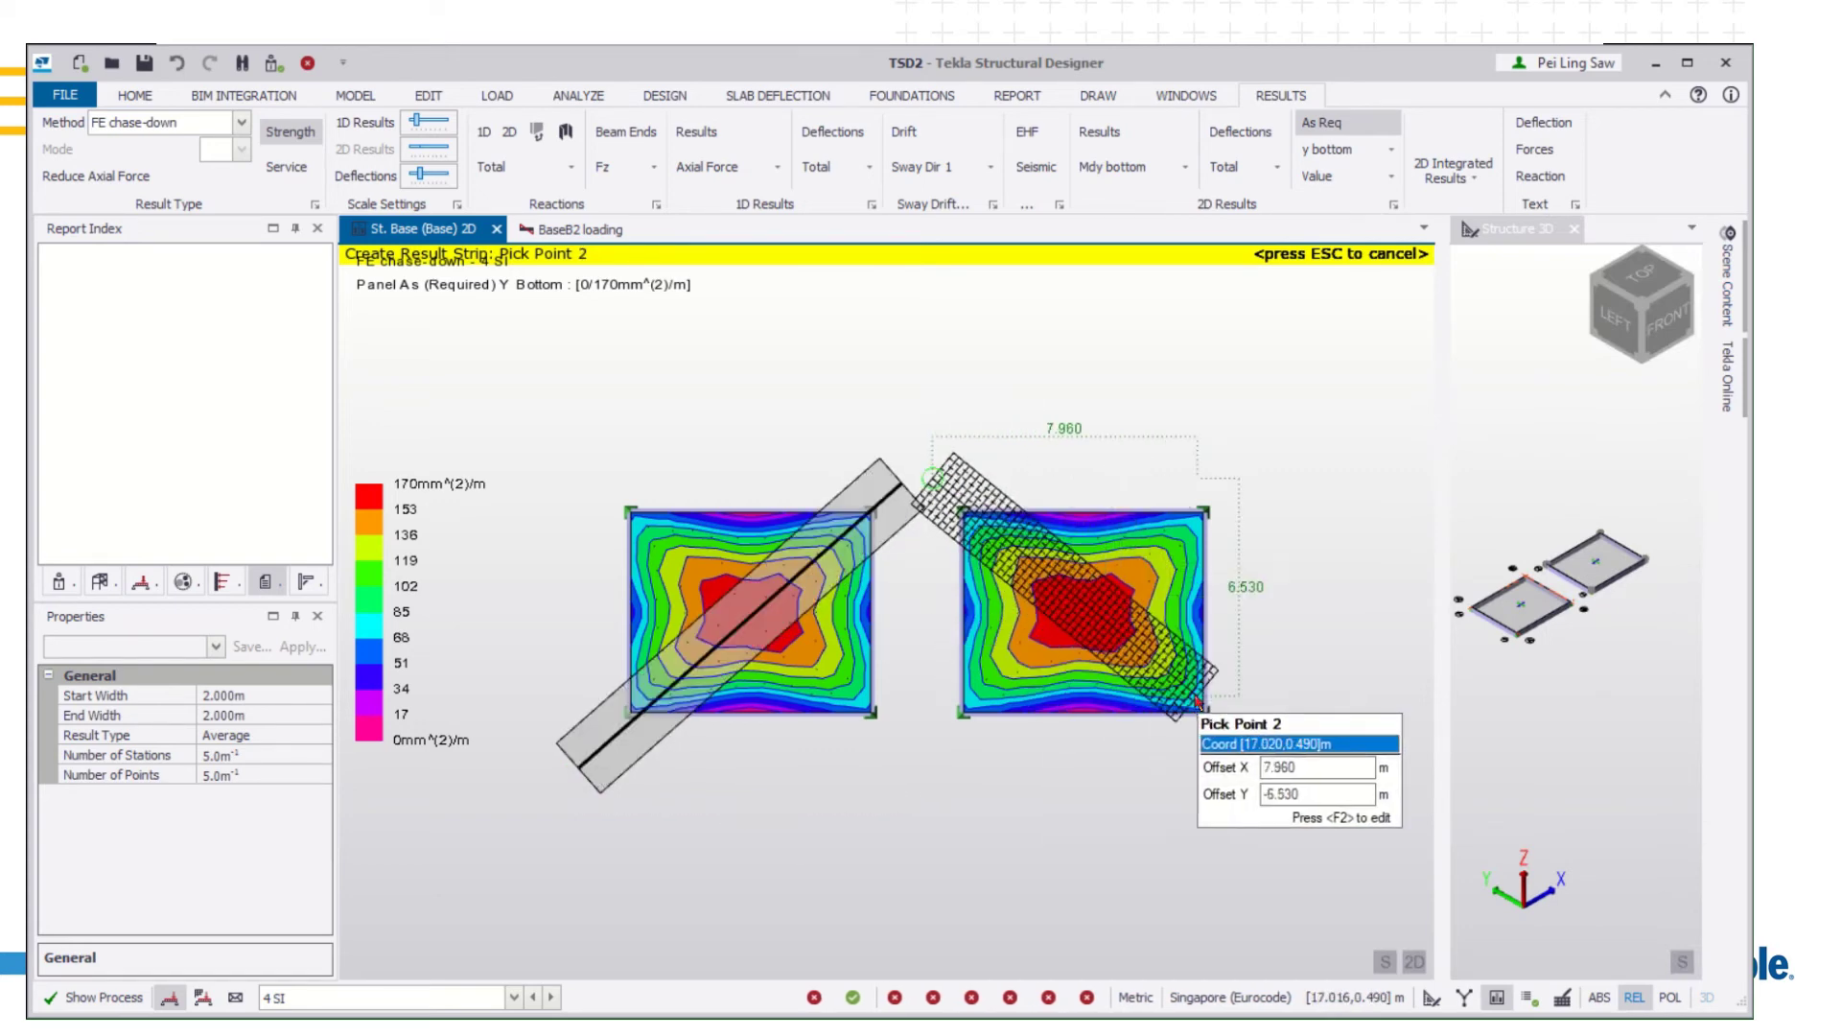
left_click(1220, 730)
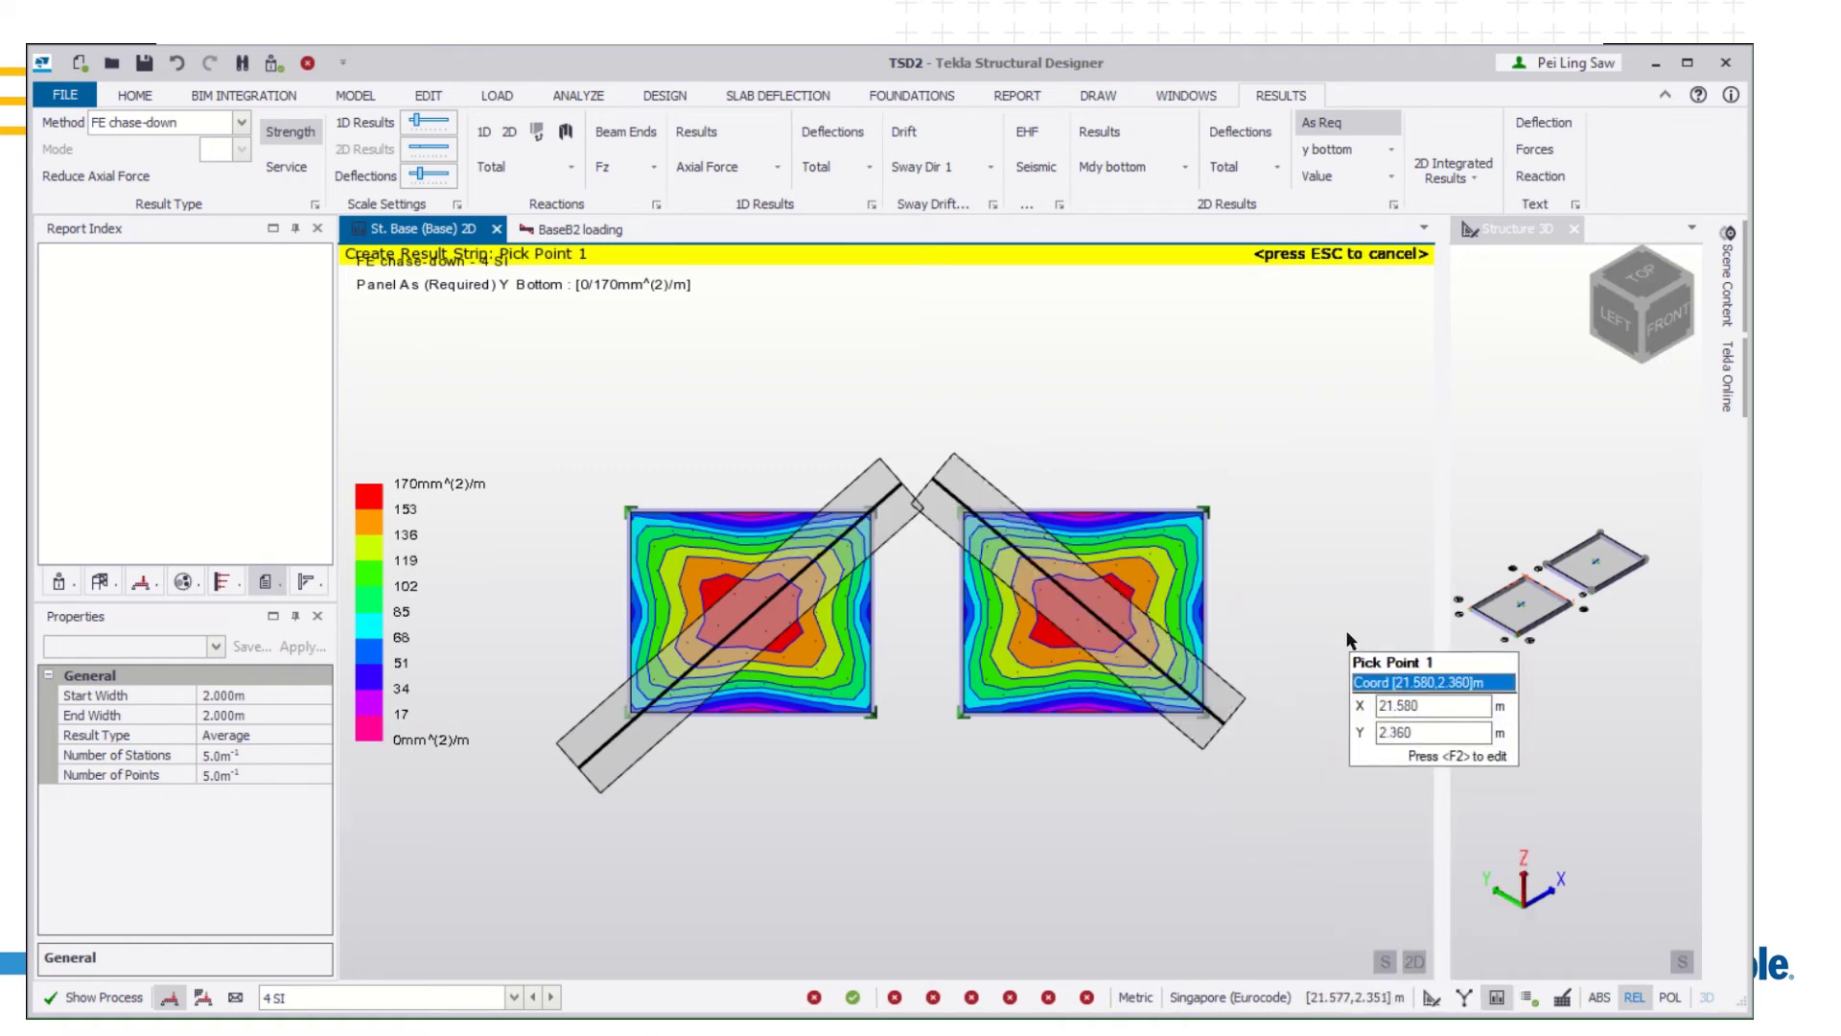
left_click(1467, 175)
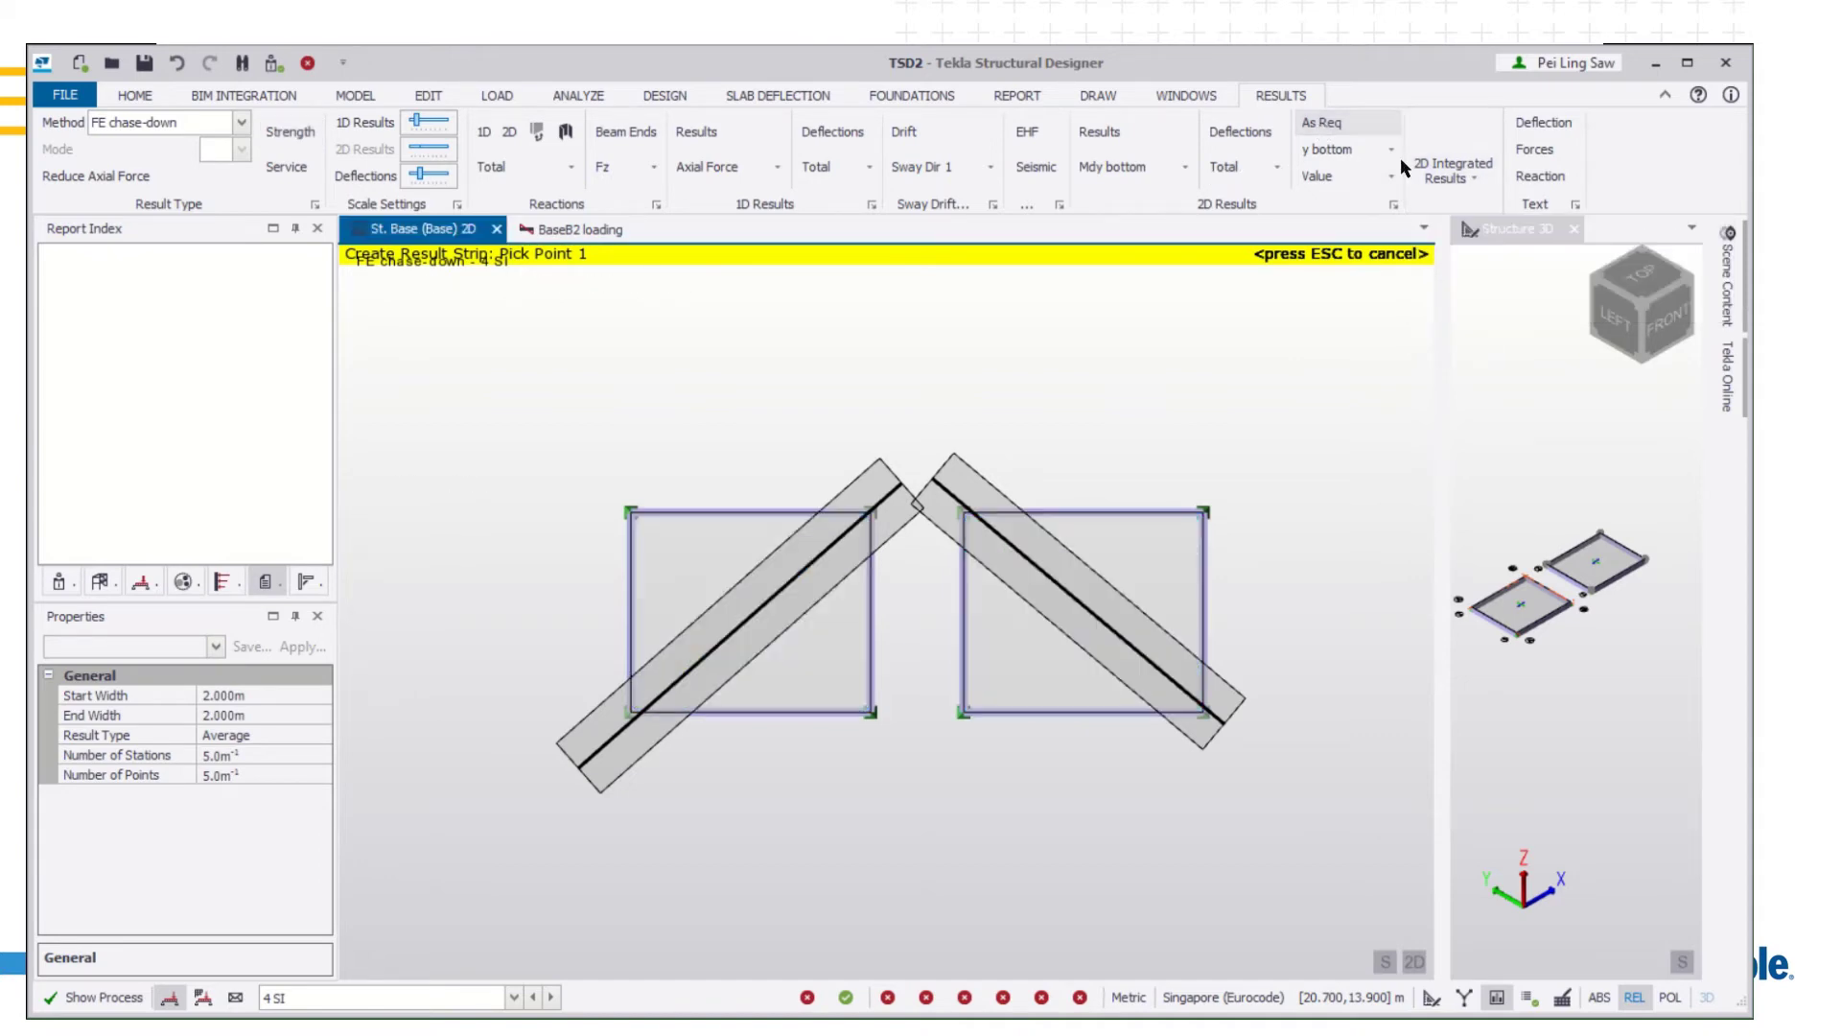
In 3D, show strip deflection with value labels for the 1 STR combination
left_click(1413, 960)
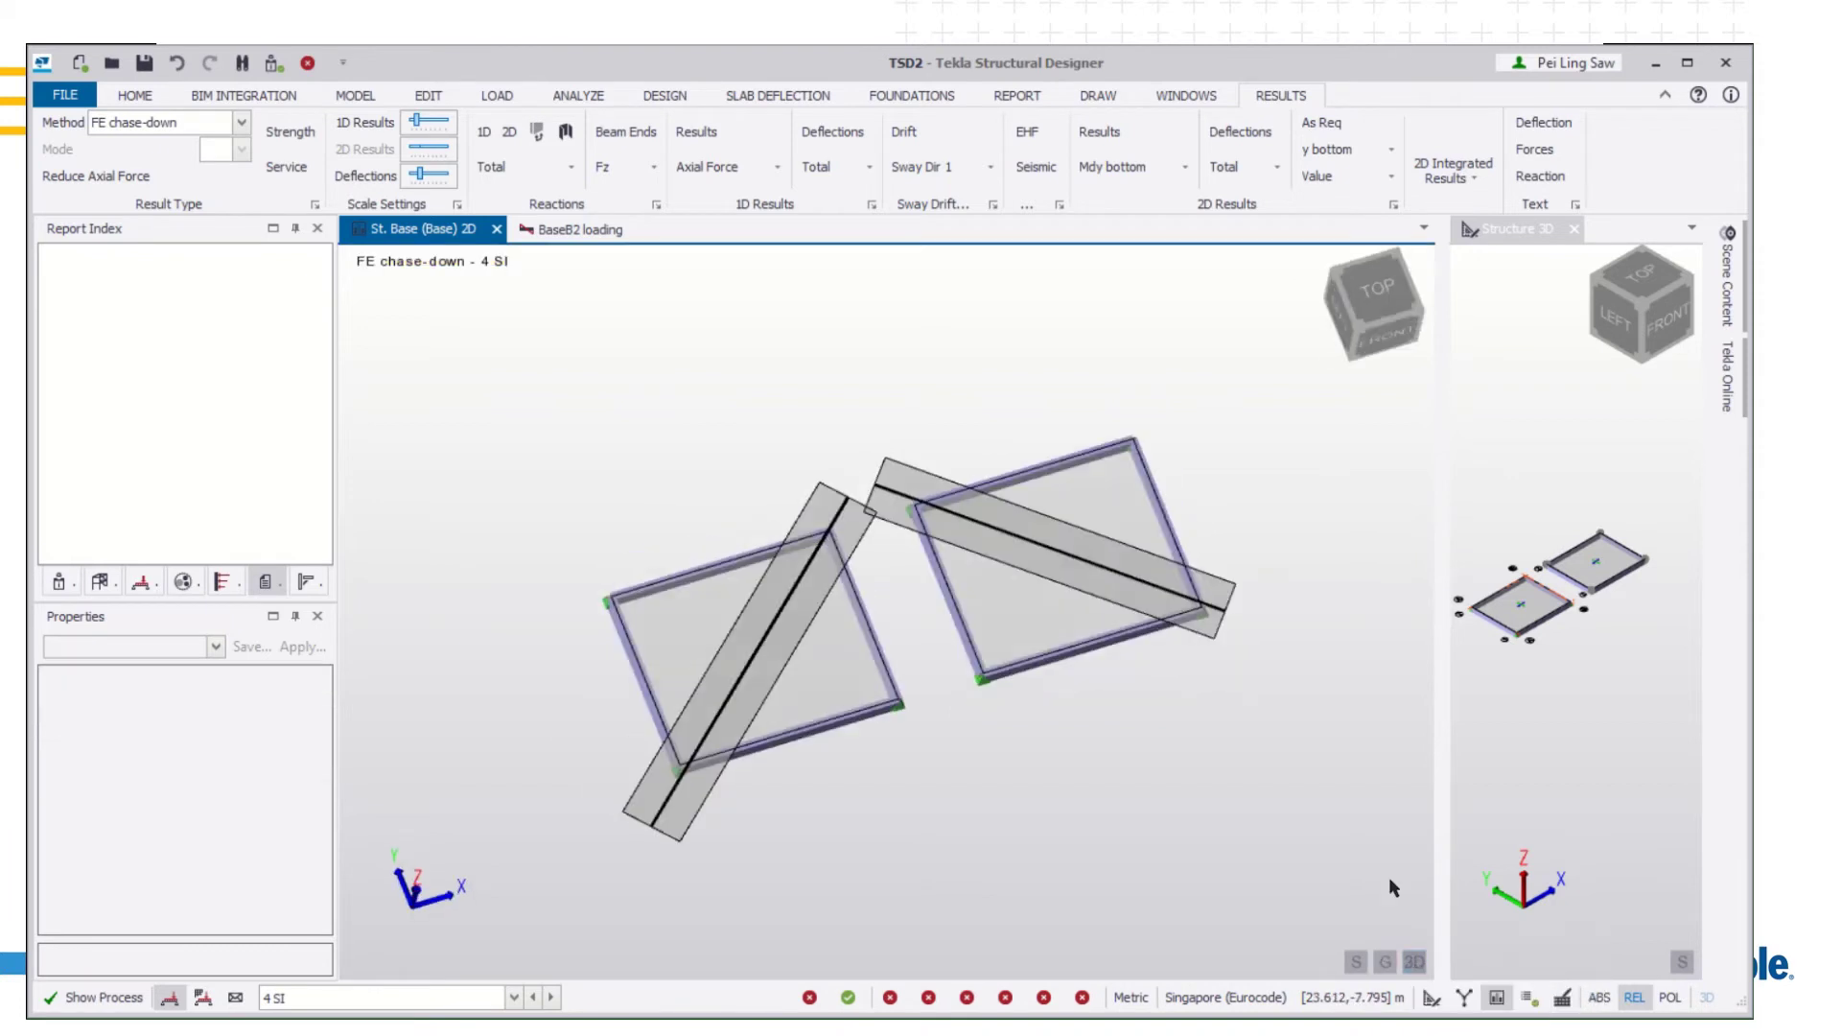
left_click(1457, 173)
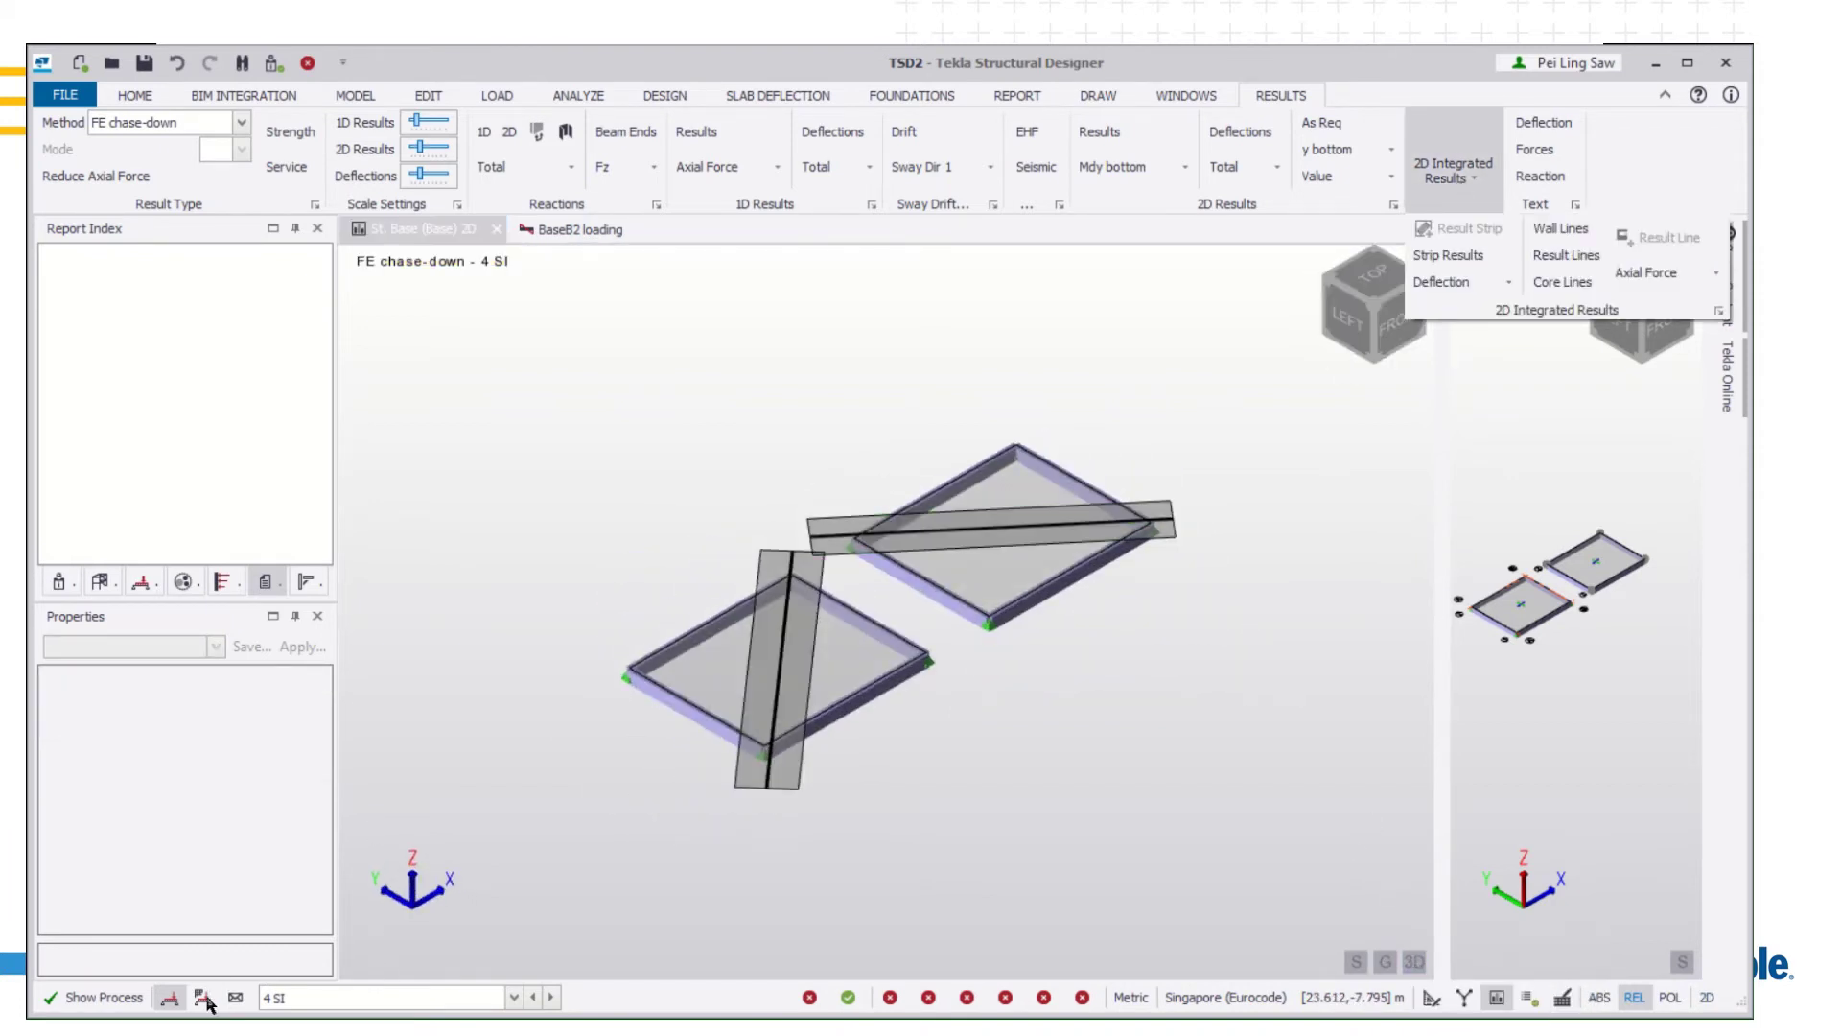
left_click(204, 997)
left_click(287, 997)
left_click(319, 957)
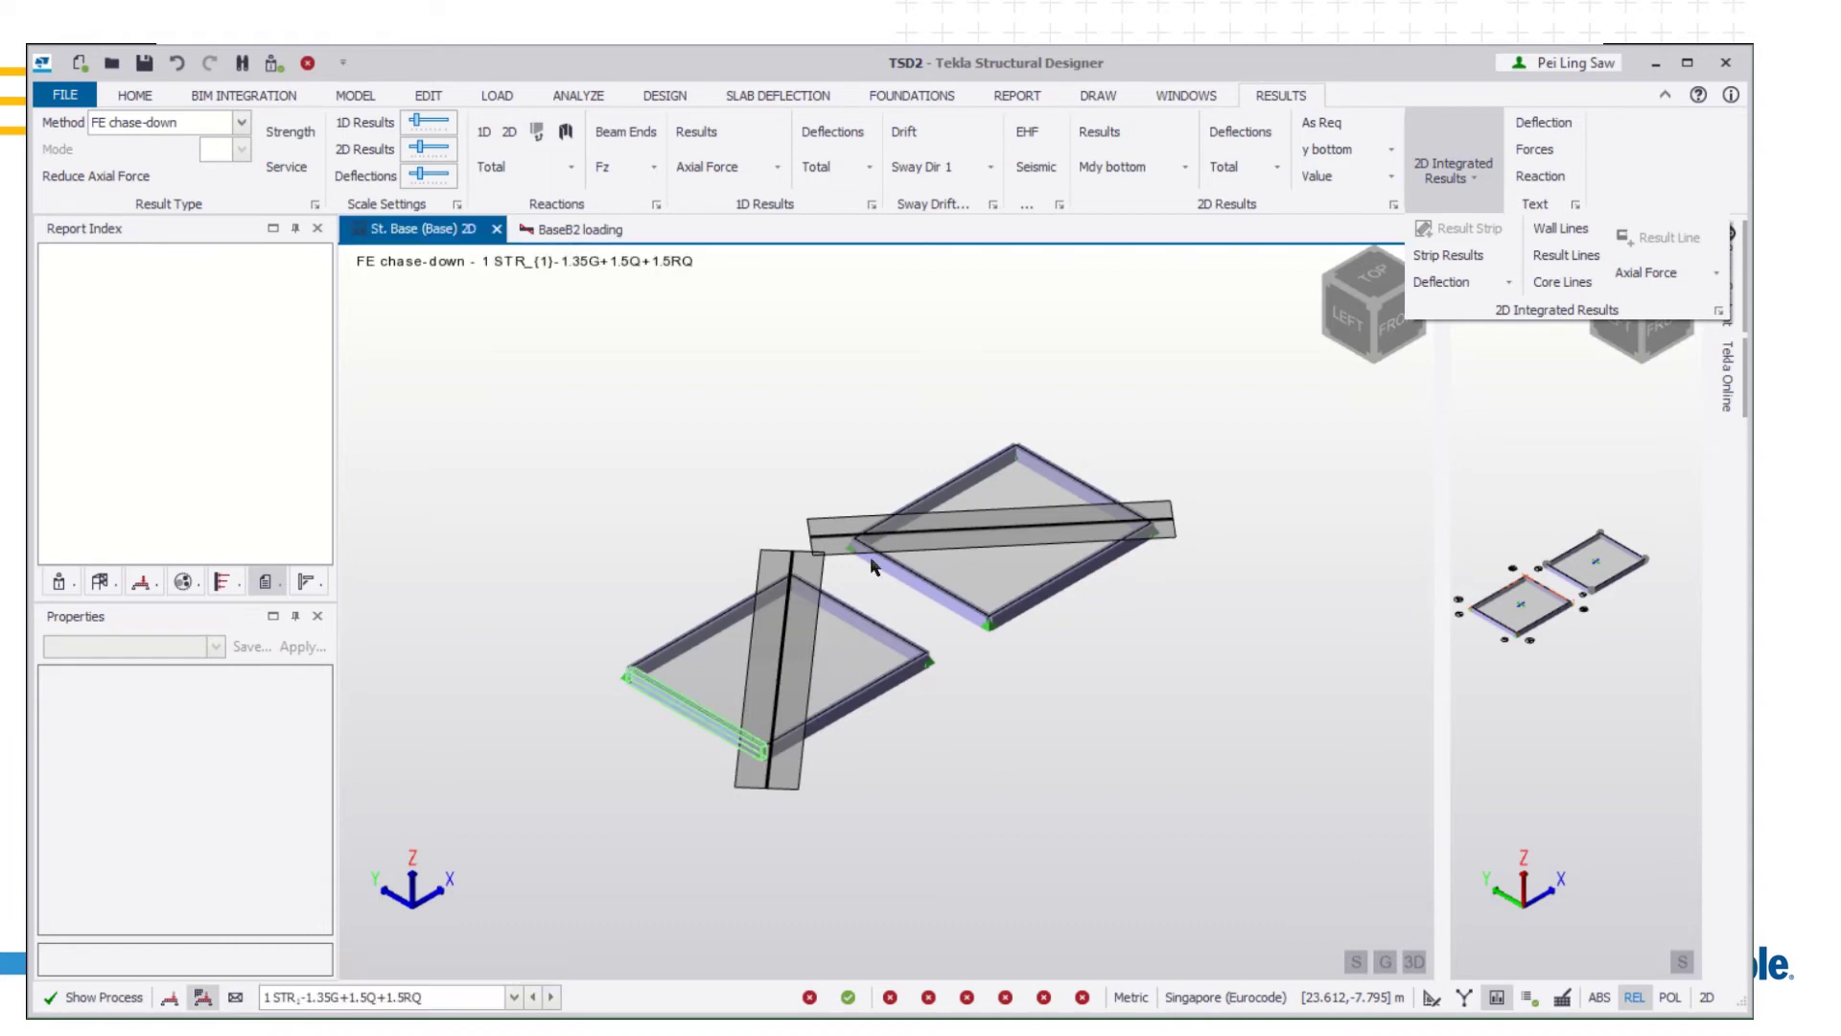
left_click(1464, 284)
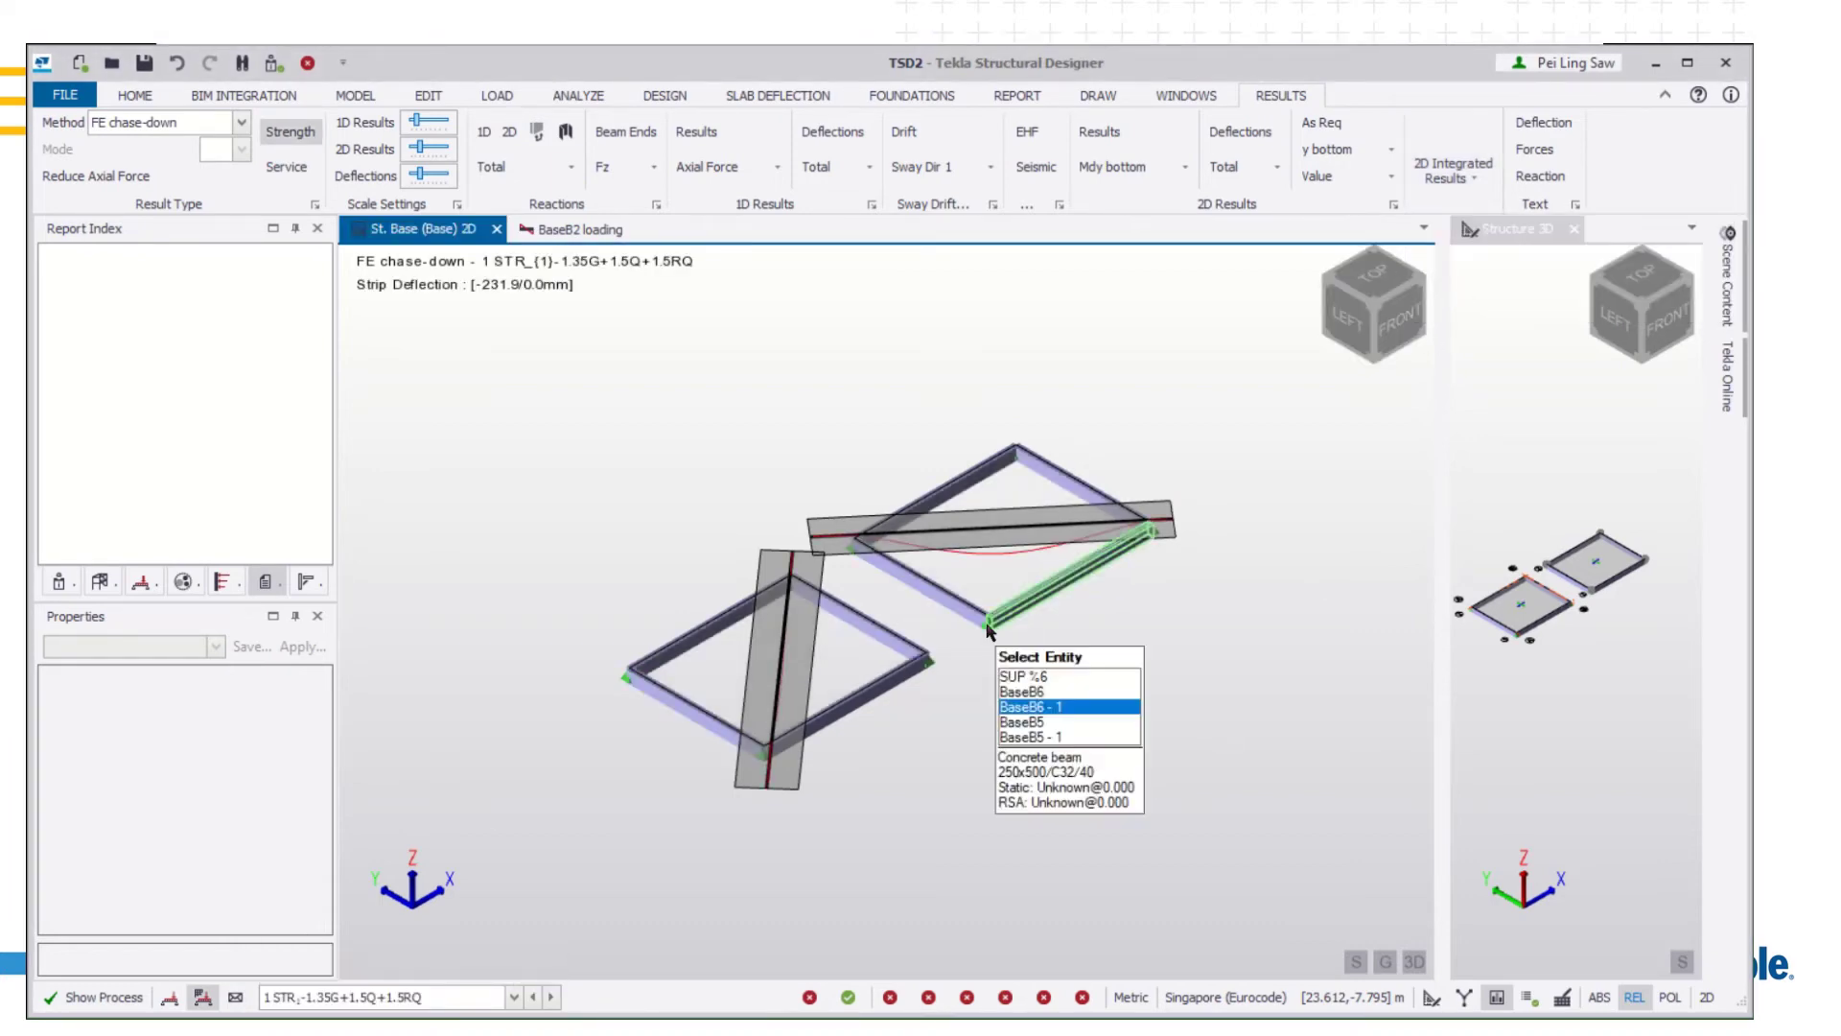
left_click(1549, 143)
Switch the strip diagrams to bending moment, then required reinforcement area peaking near 718 mm²/m
mouse_move(1122, 760)
middle_mouse_down()
mouse_move(1089, 723)
mouse_move(862, 738)
mouse_move(1383, 445)
middle_mouse_up()
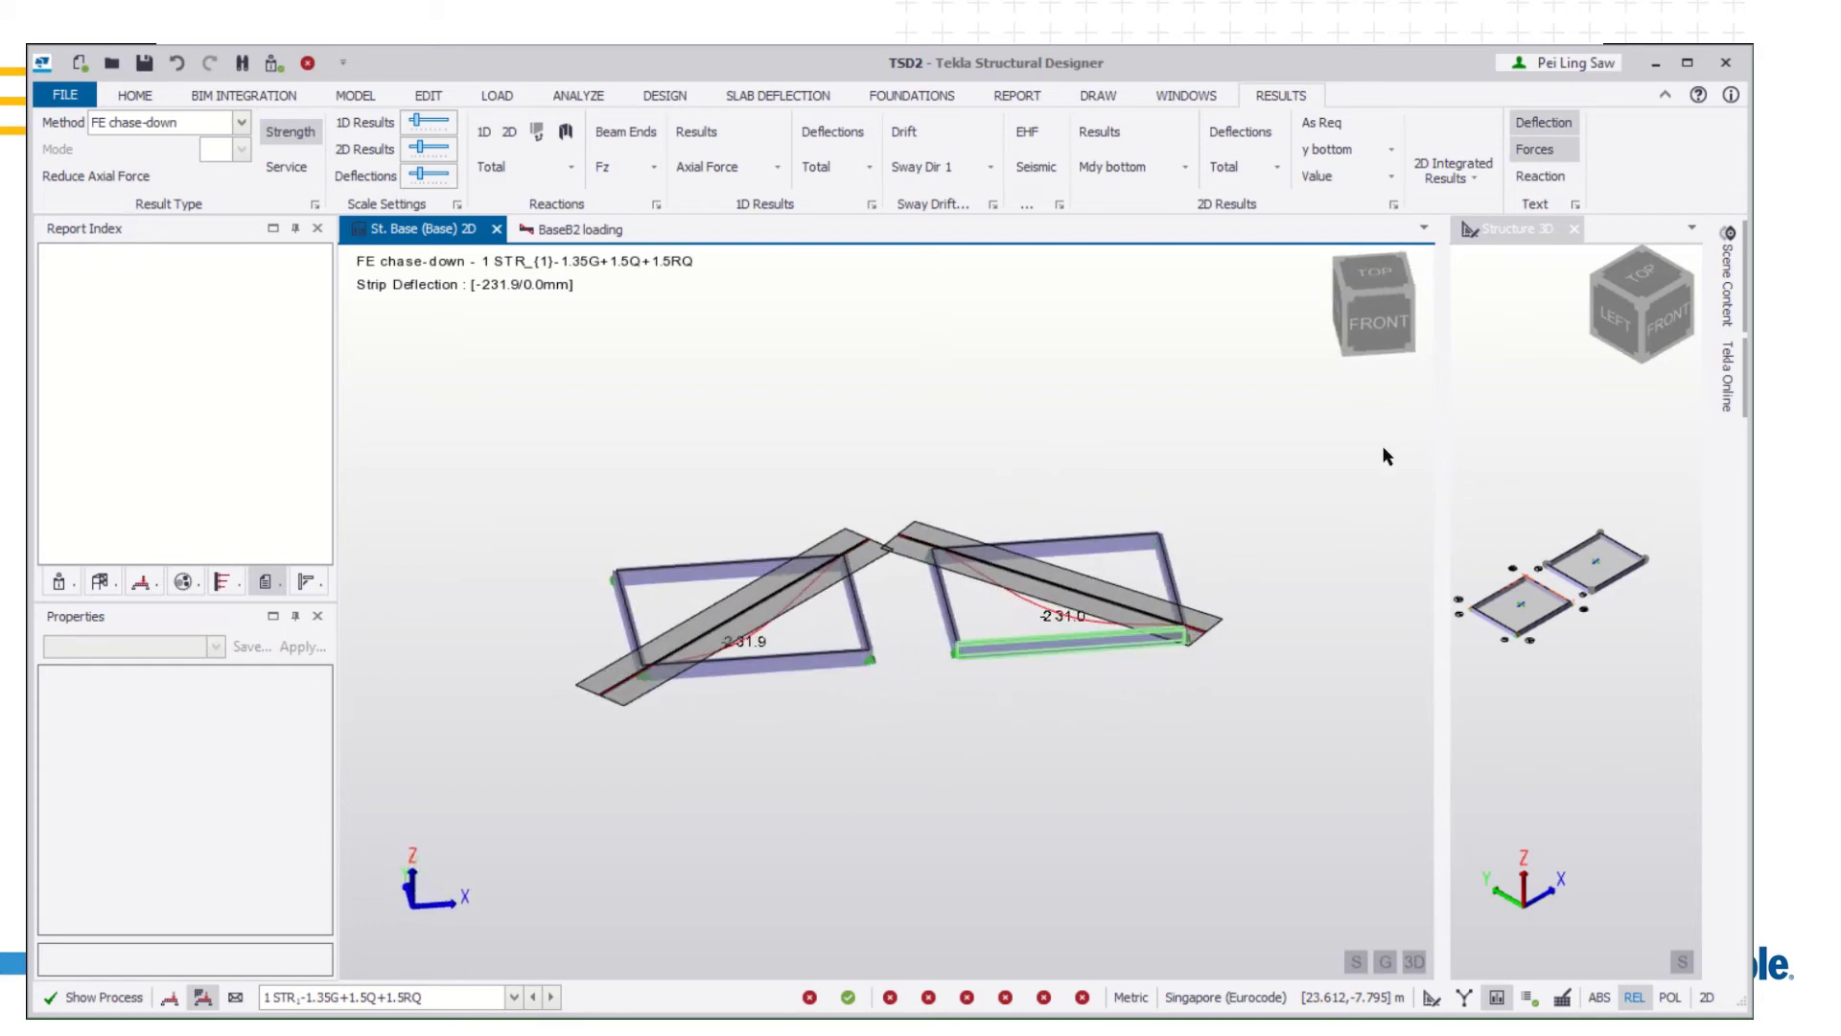
left_click(1452, 170)
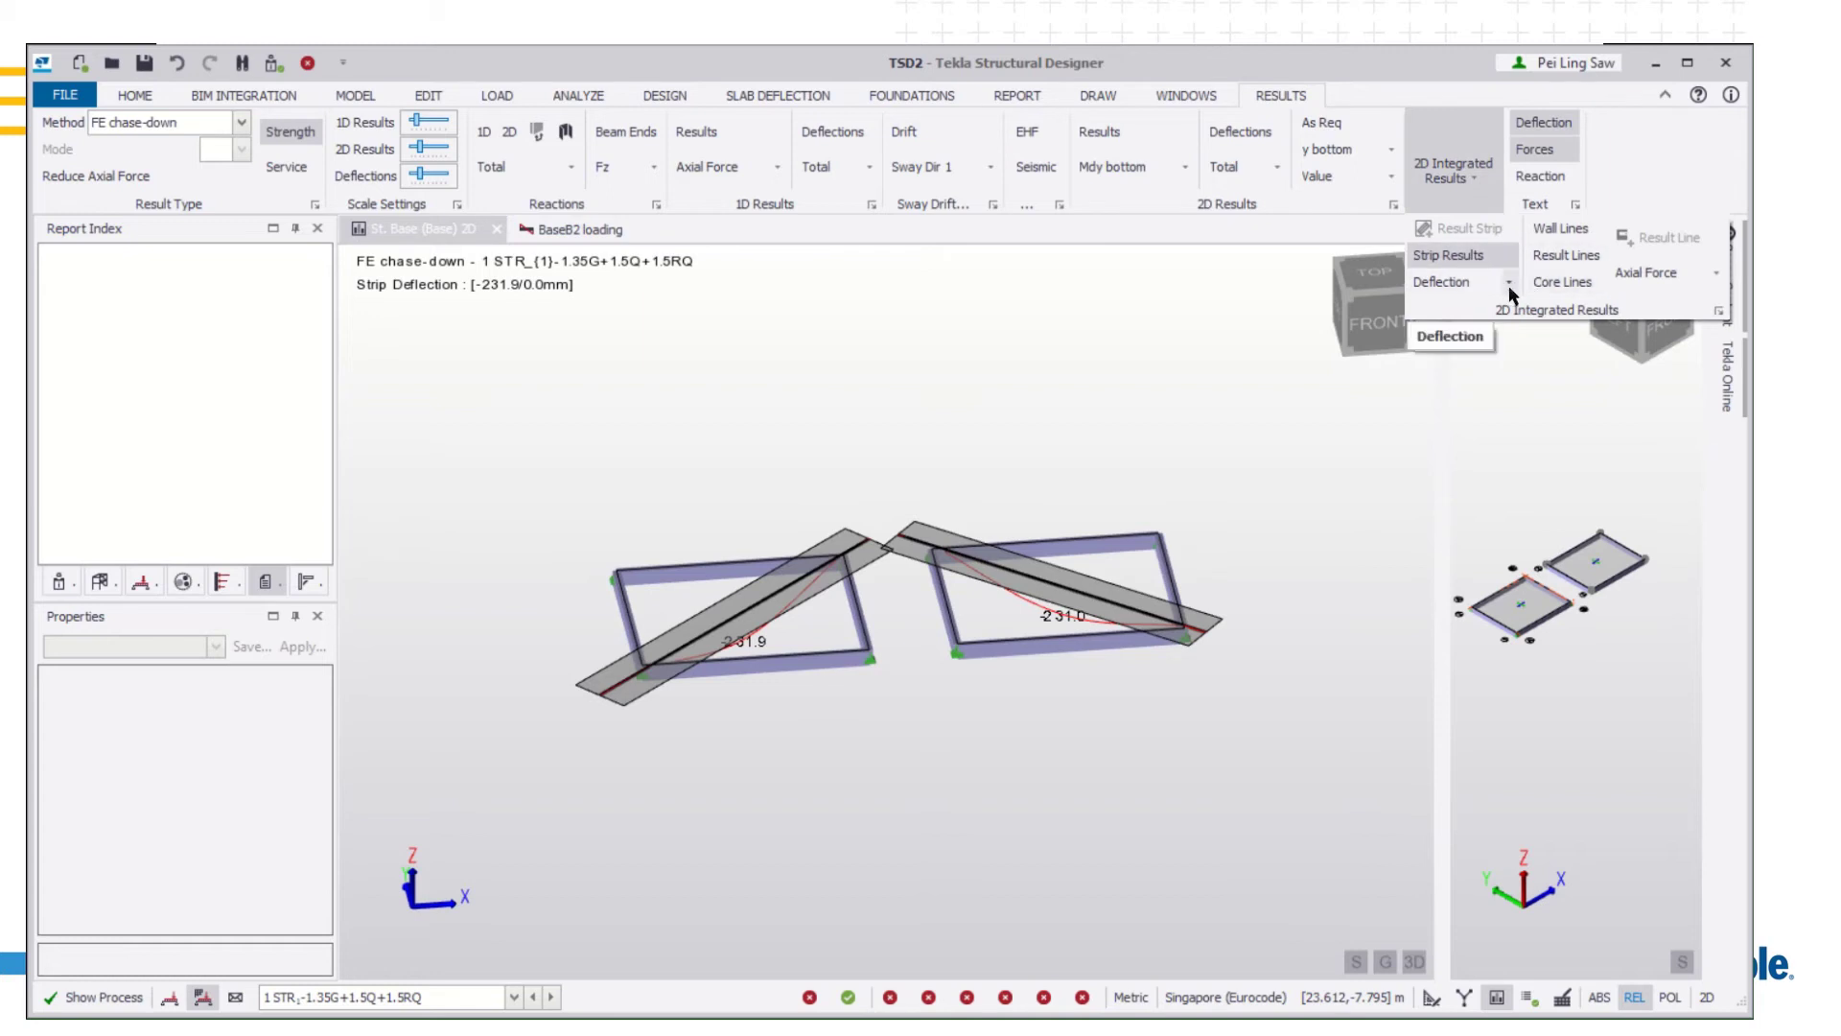
left_click(1502, 282)
left_click(1487, 371)
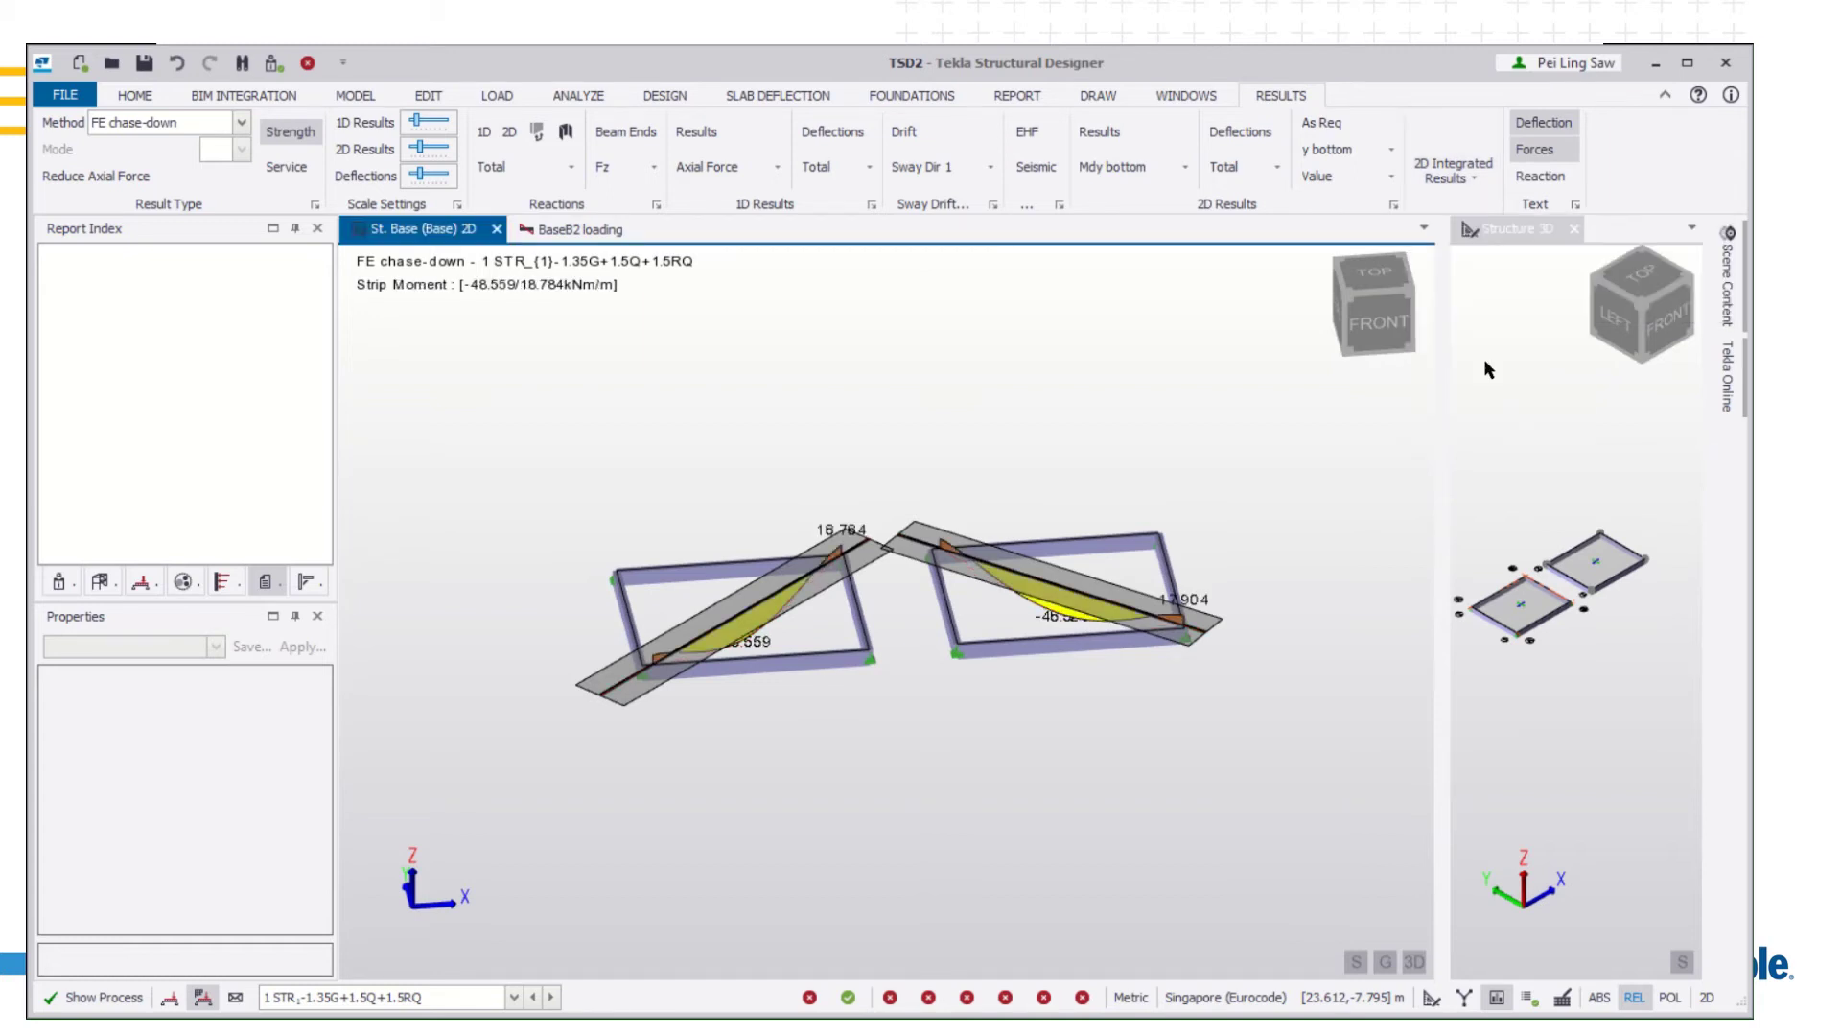
scroll(955, 590, "up", 3)
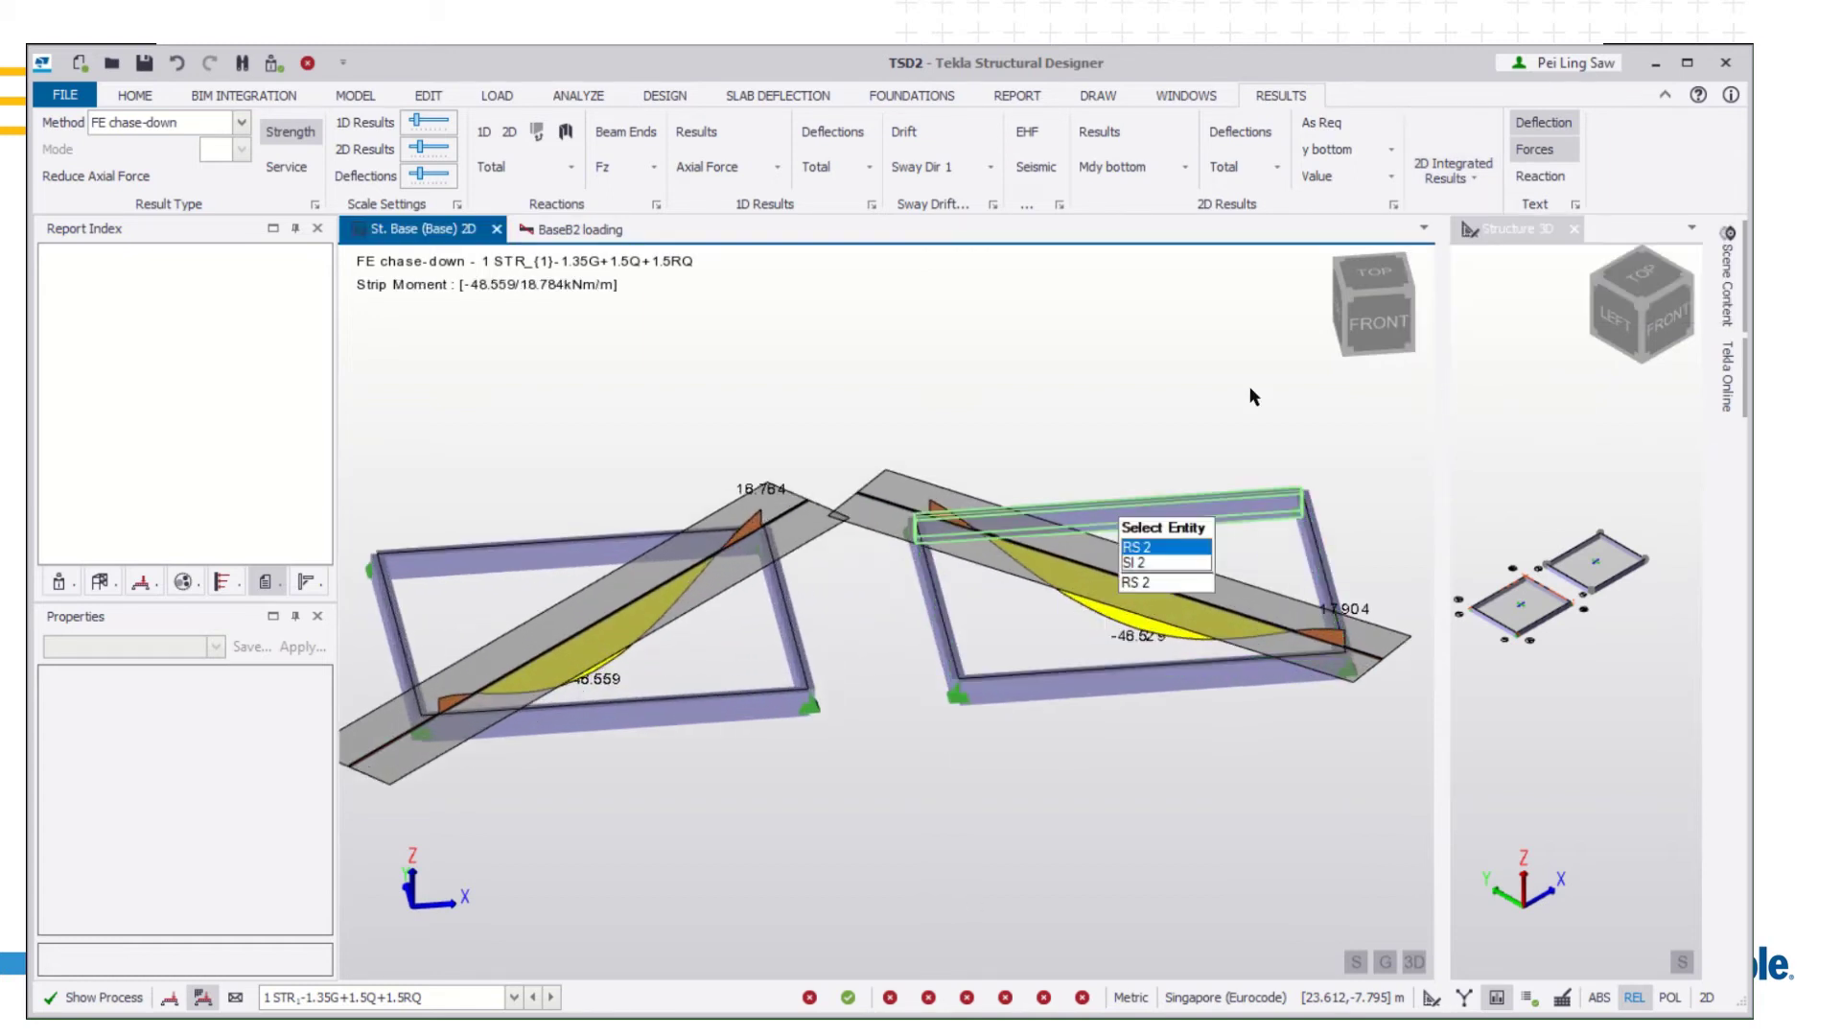
left_click(1468, 183)
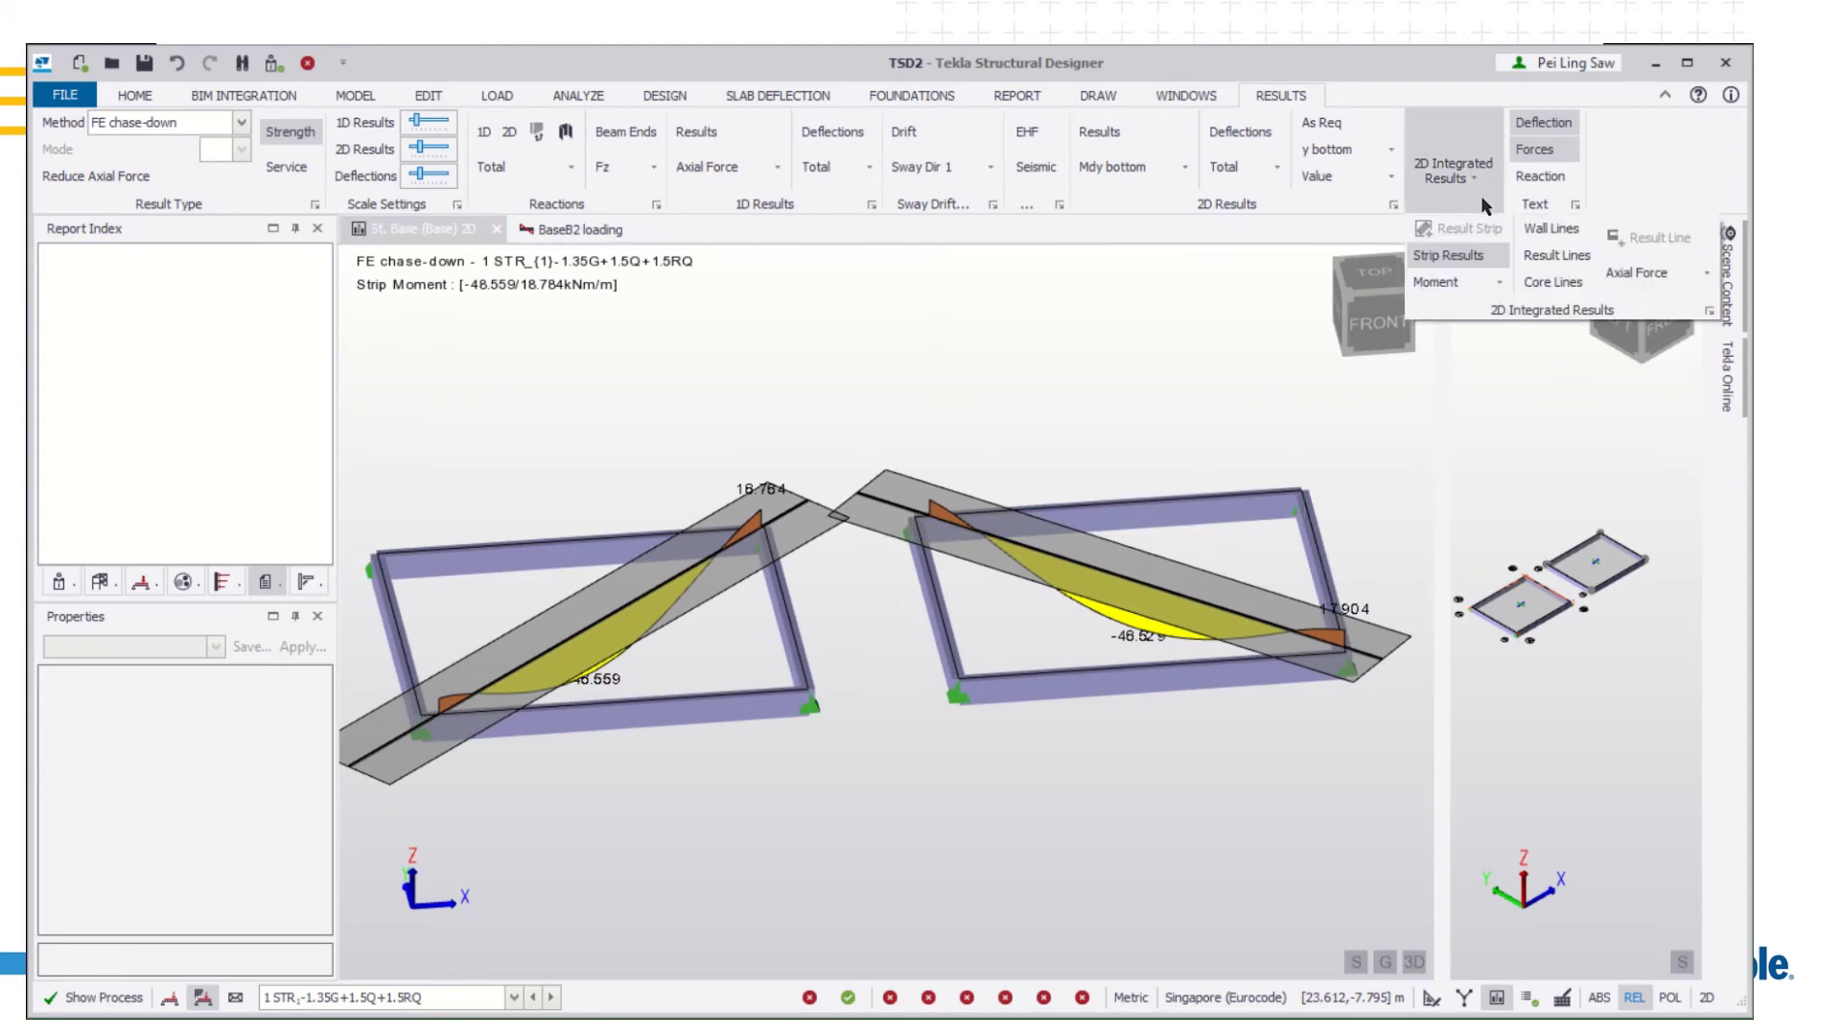
left_click(1498, 282)
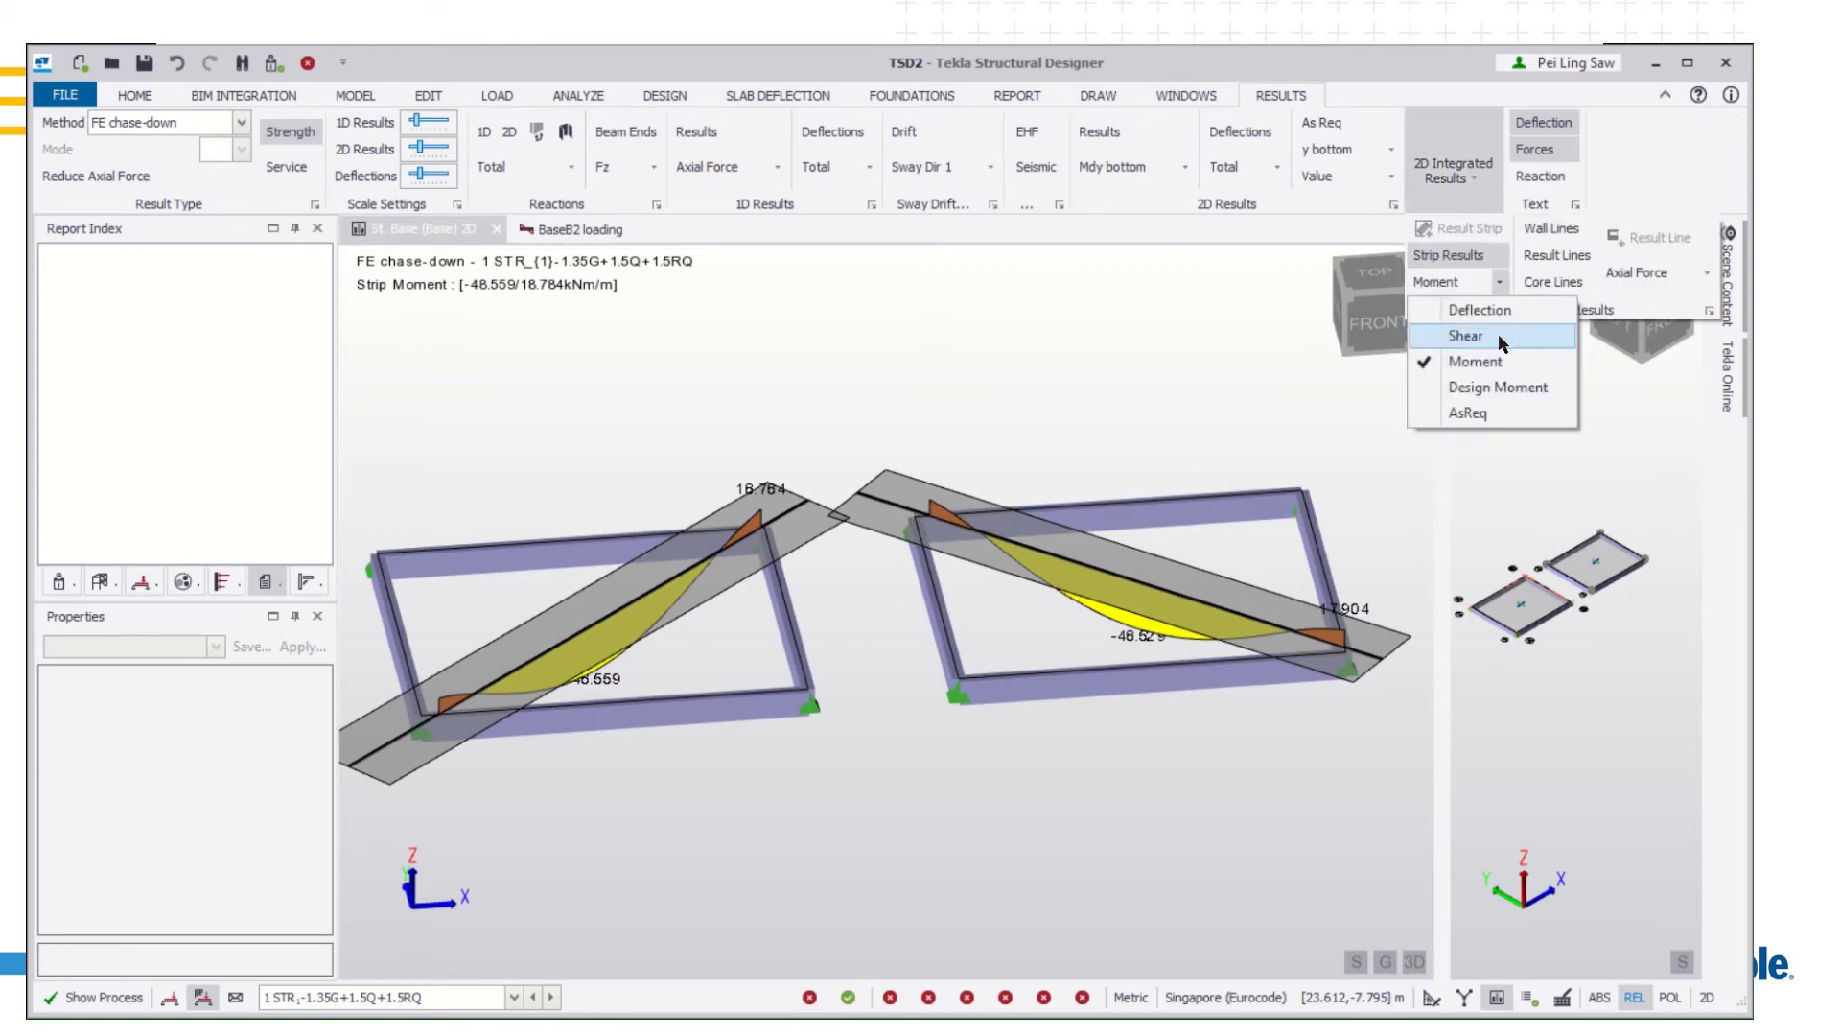
left_click(1493, 409)
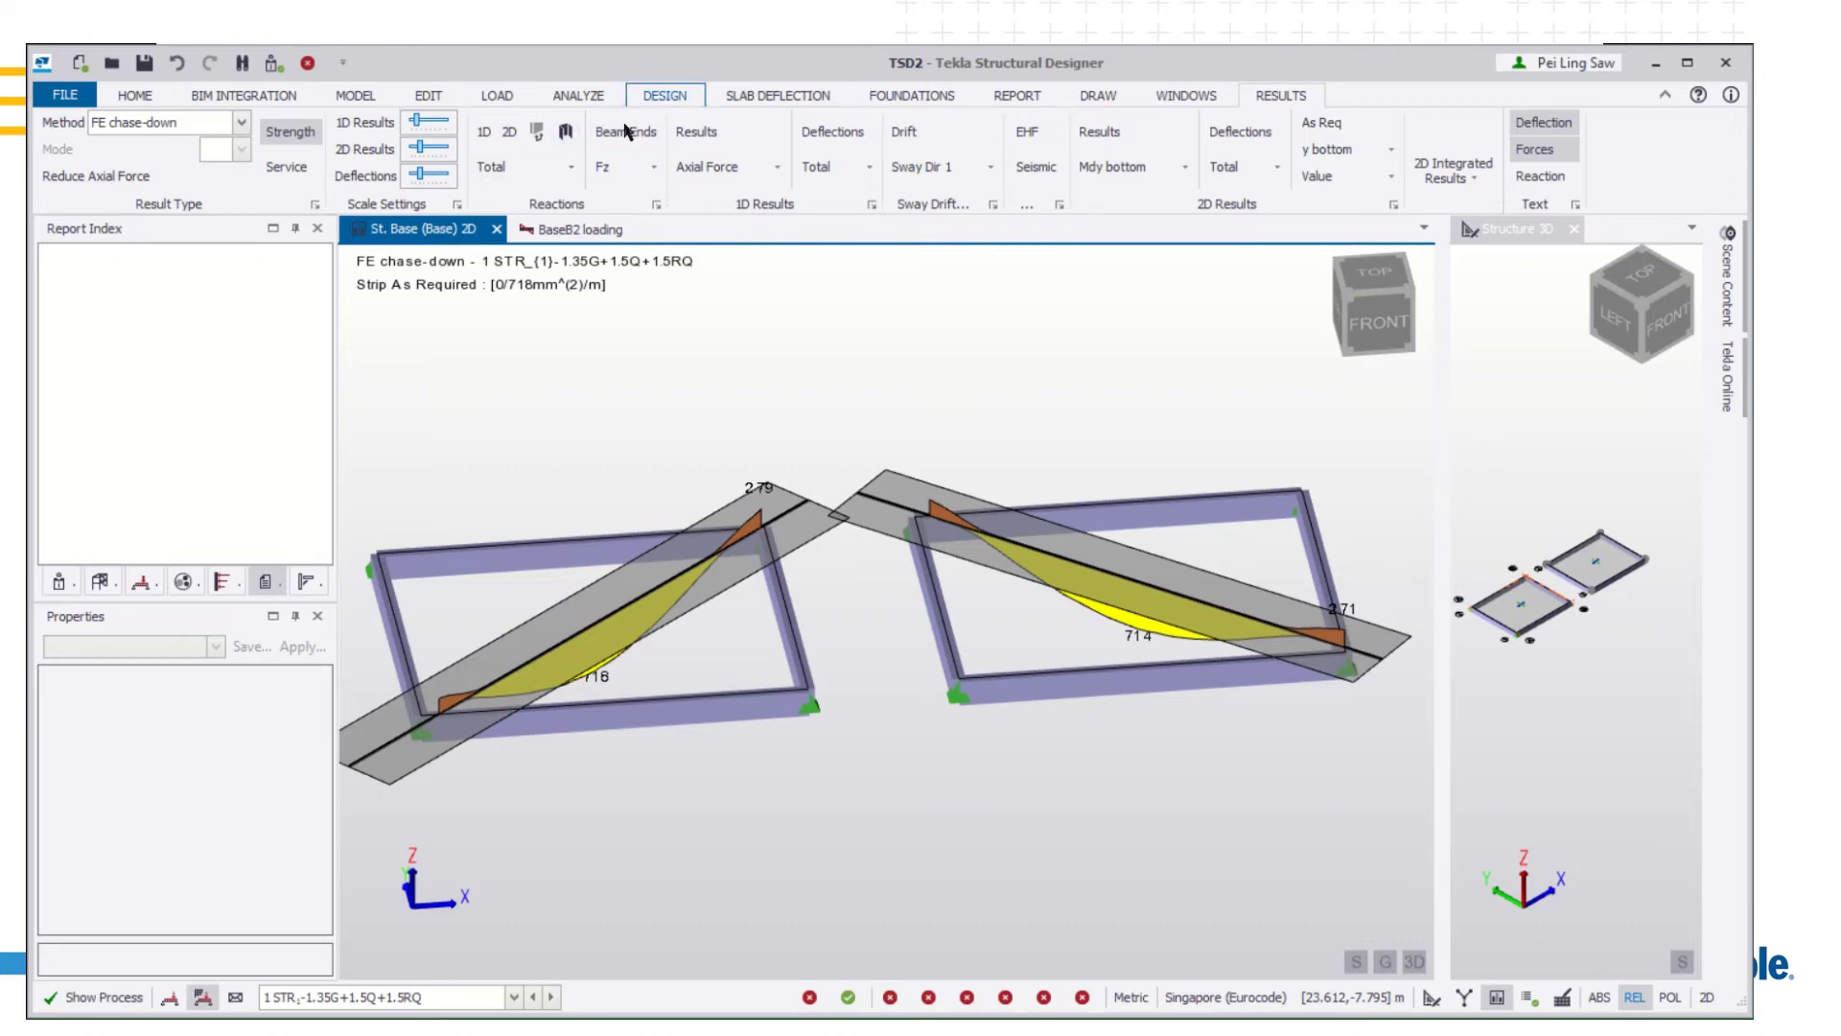
Return the base plan to the 2D Structural view and run Design Slabs, showing both failing
left_click(665, 95)
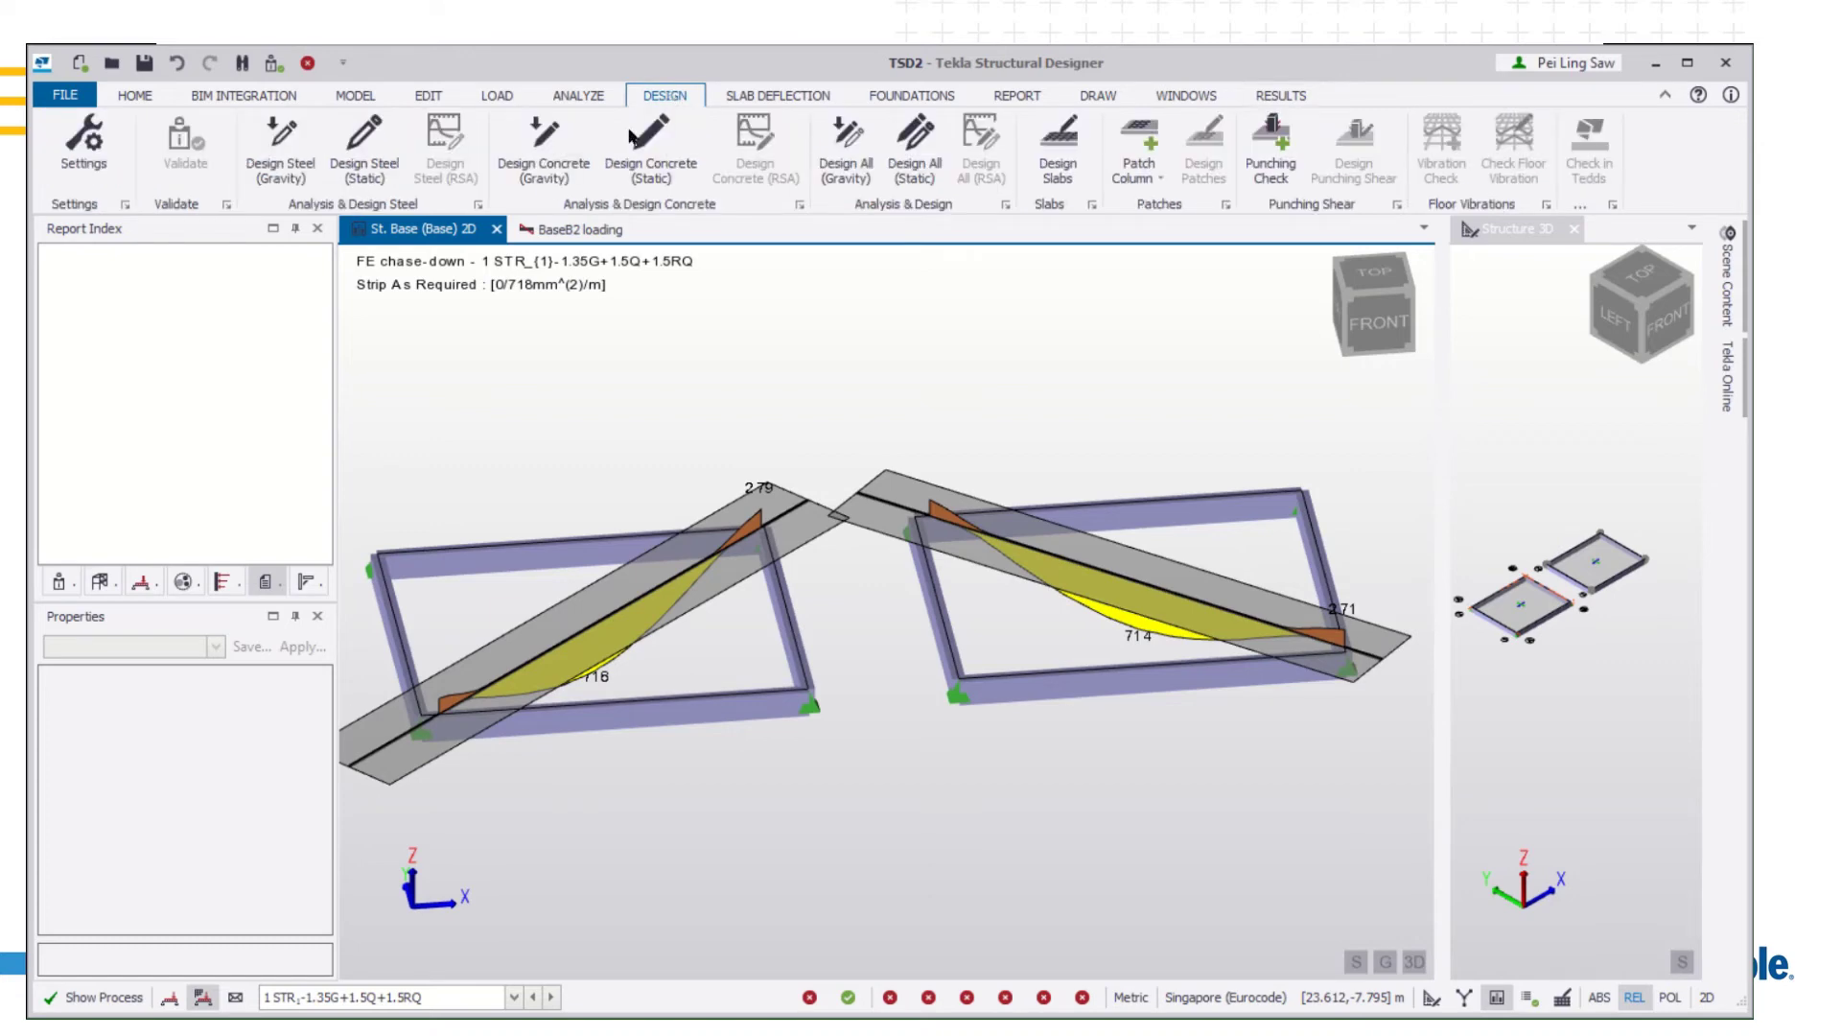
left_click(1420, 973)
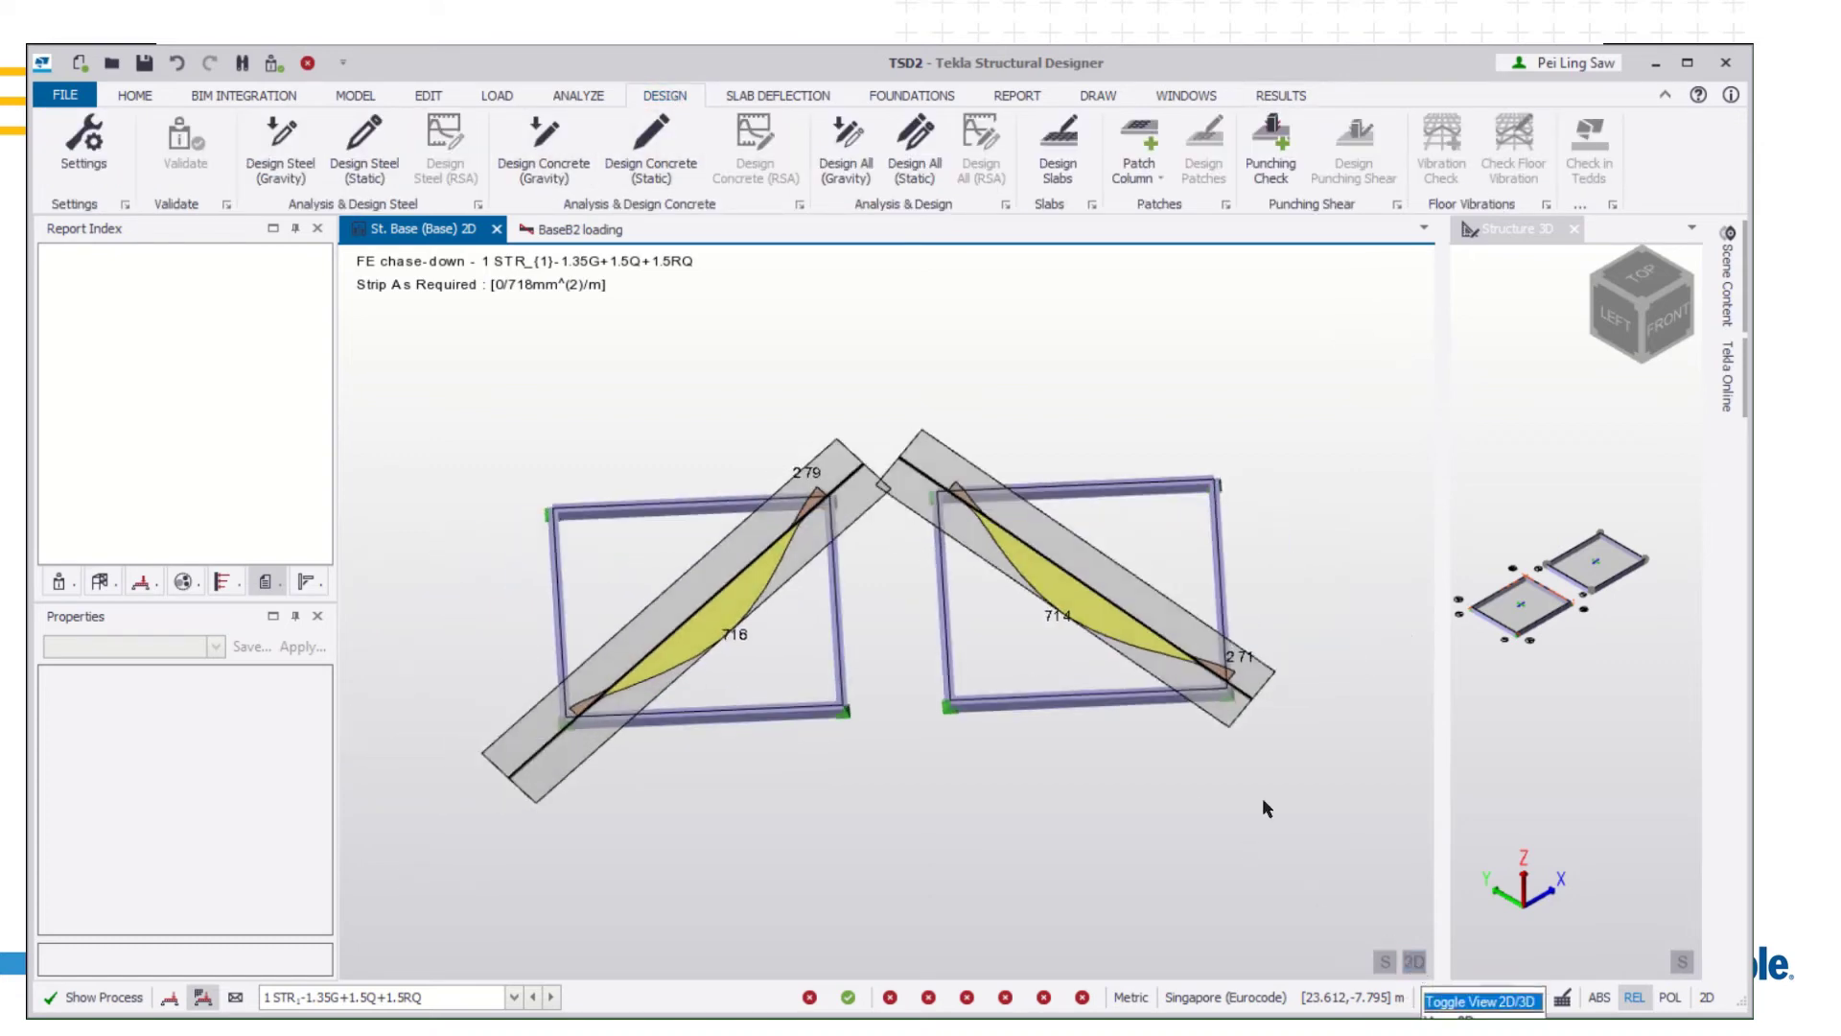
right_click(450, 232)
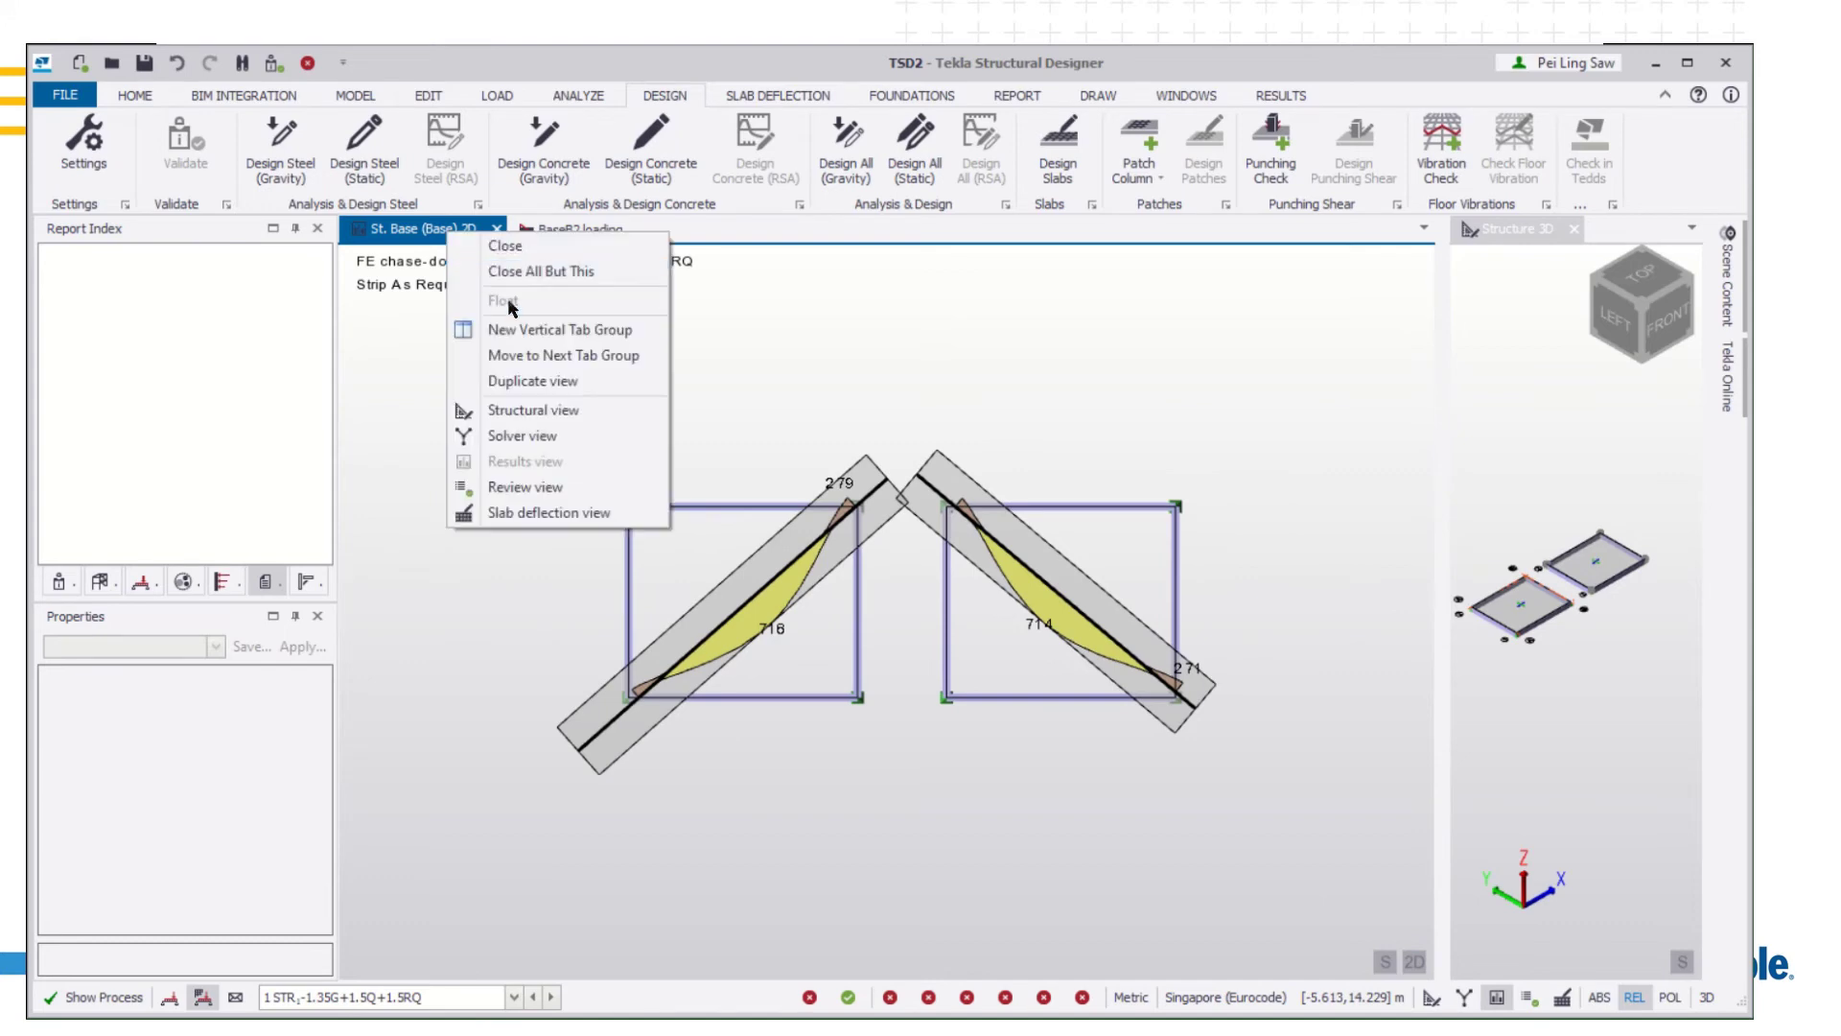
left_click(537, 410)
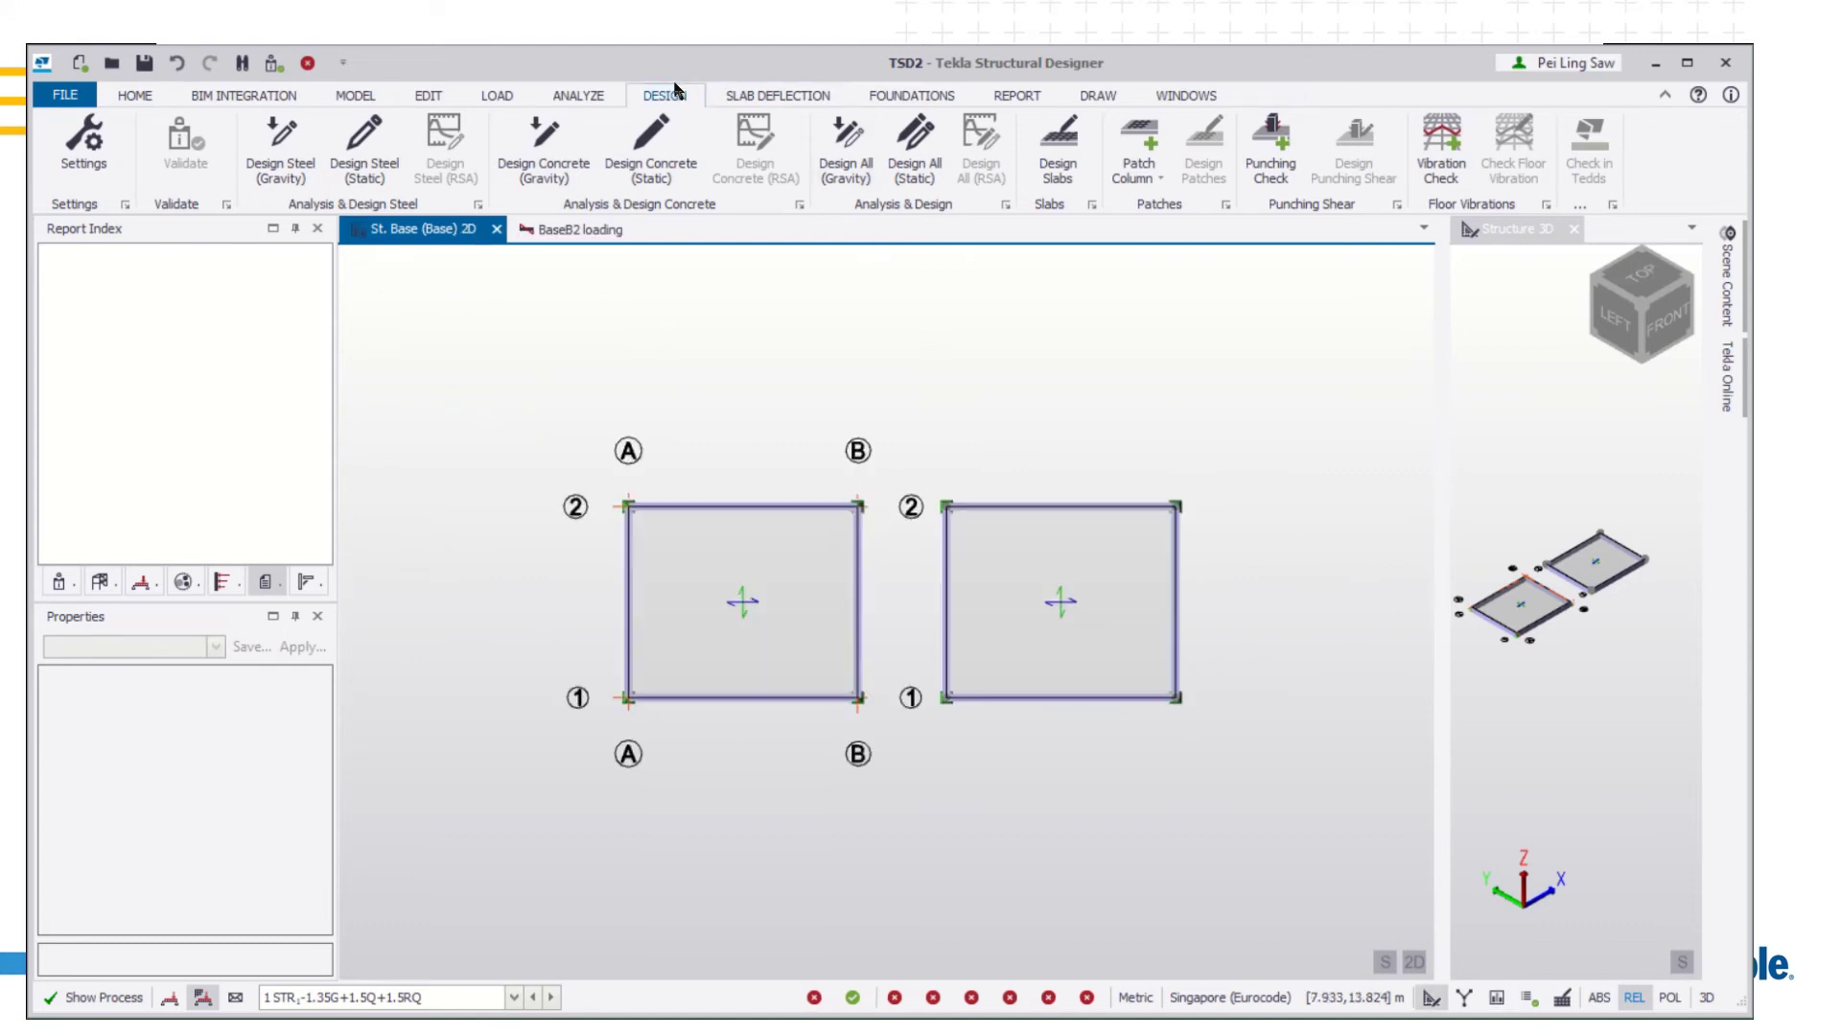
left_click(1057, 144)
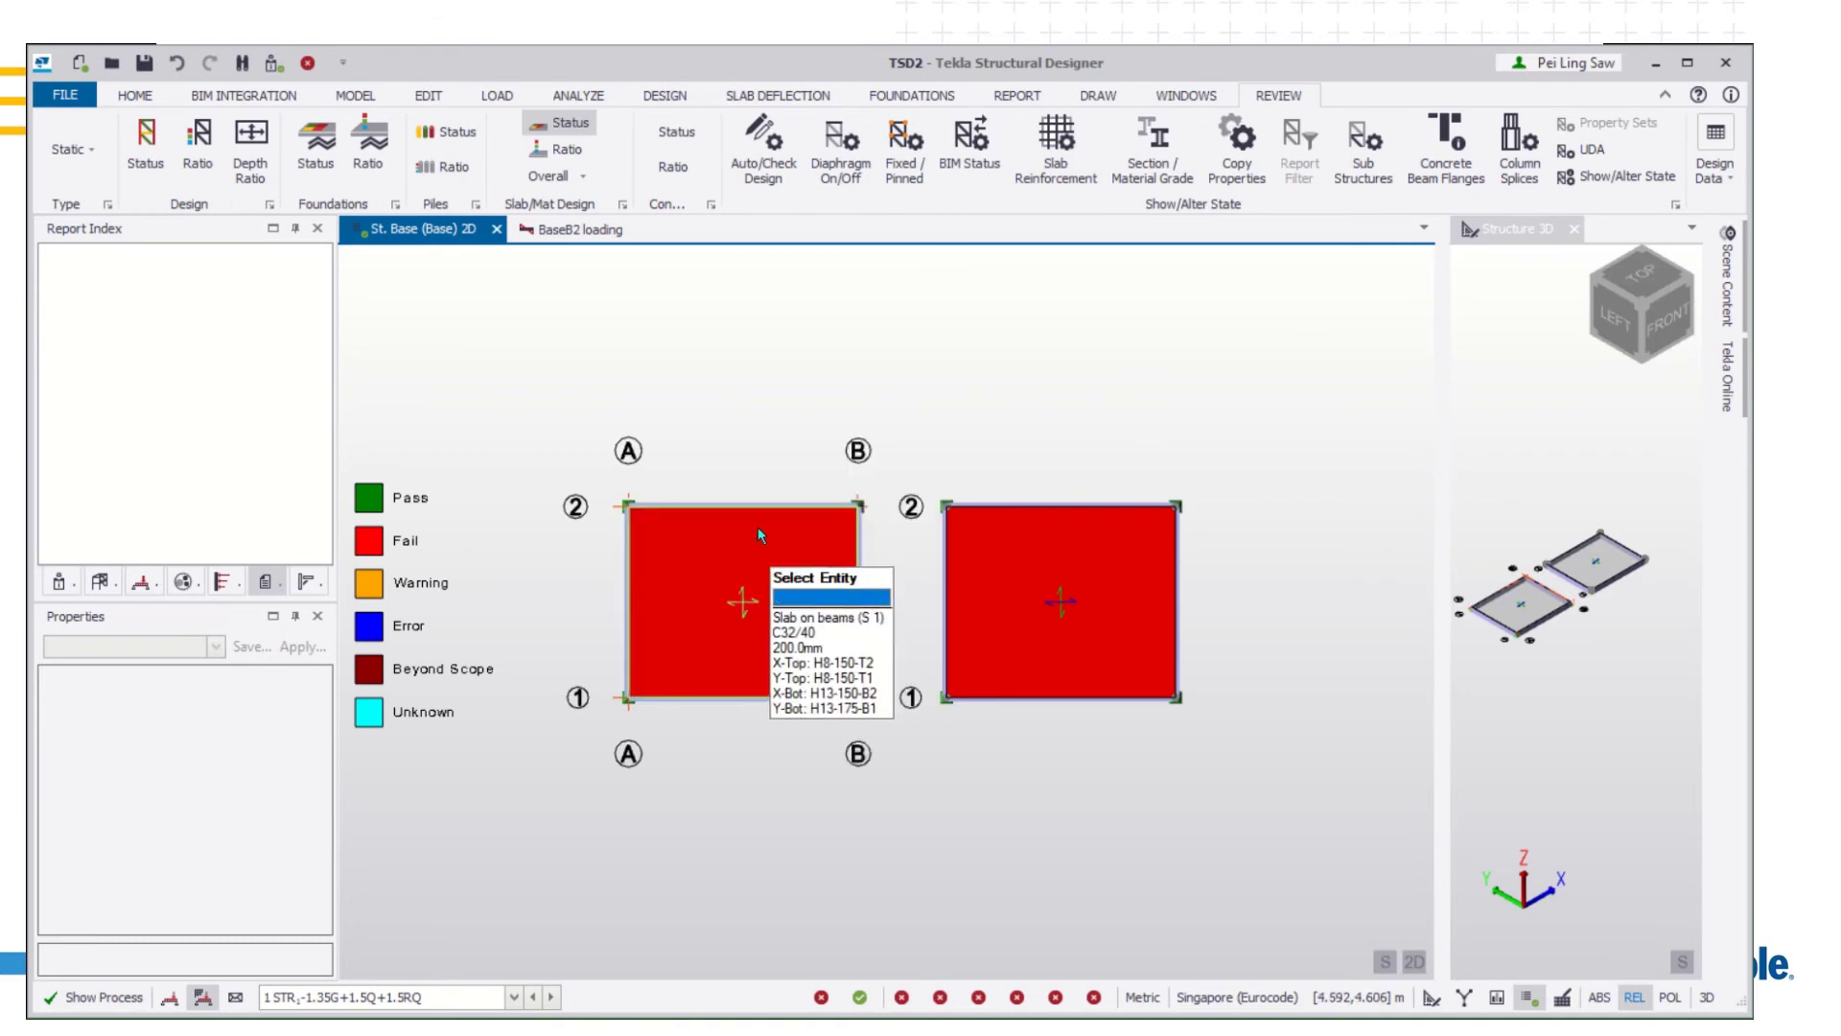
mouse_move(825, 593)
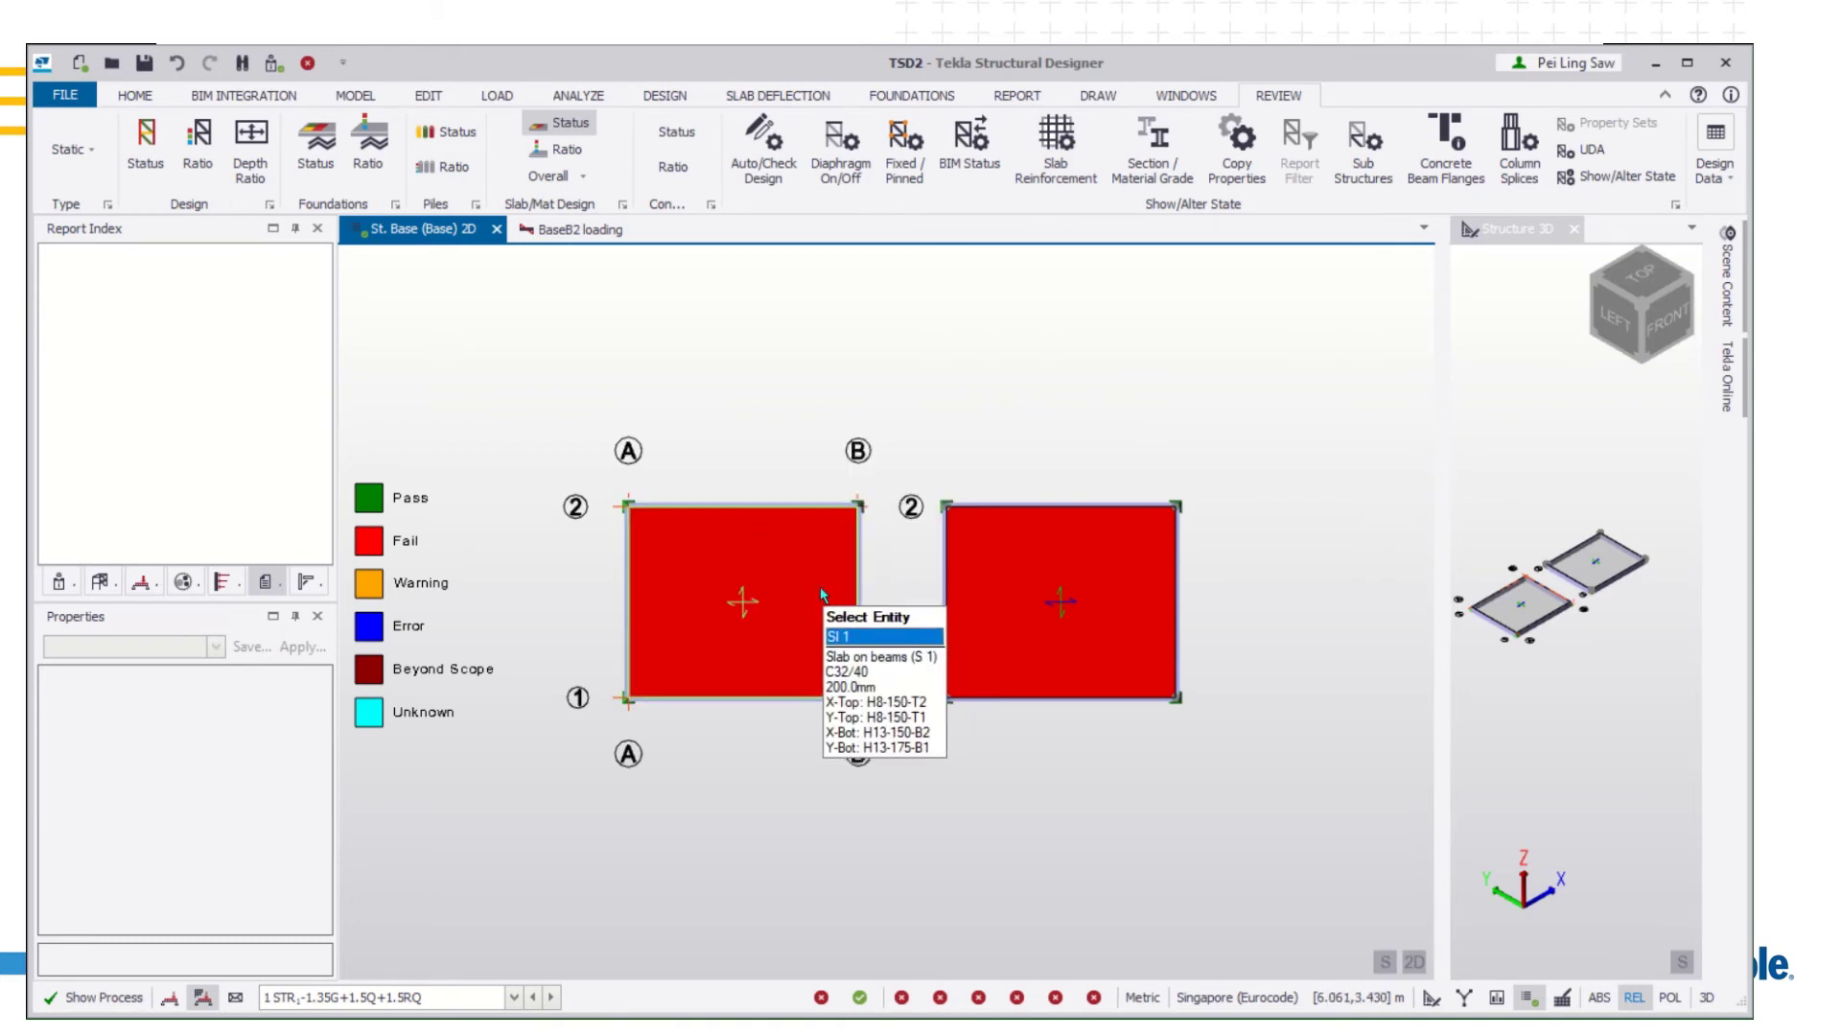
right_click(821, 586)
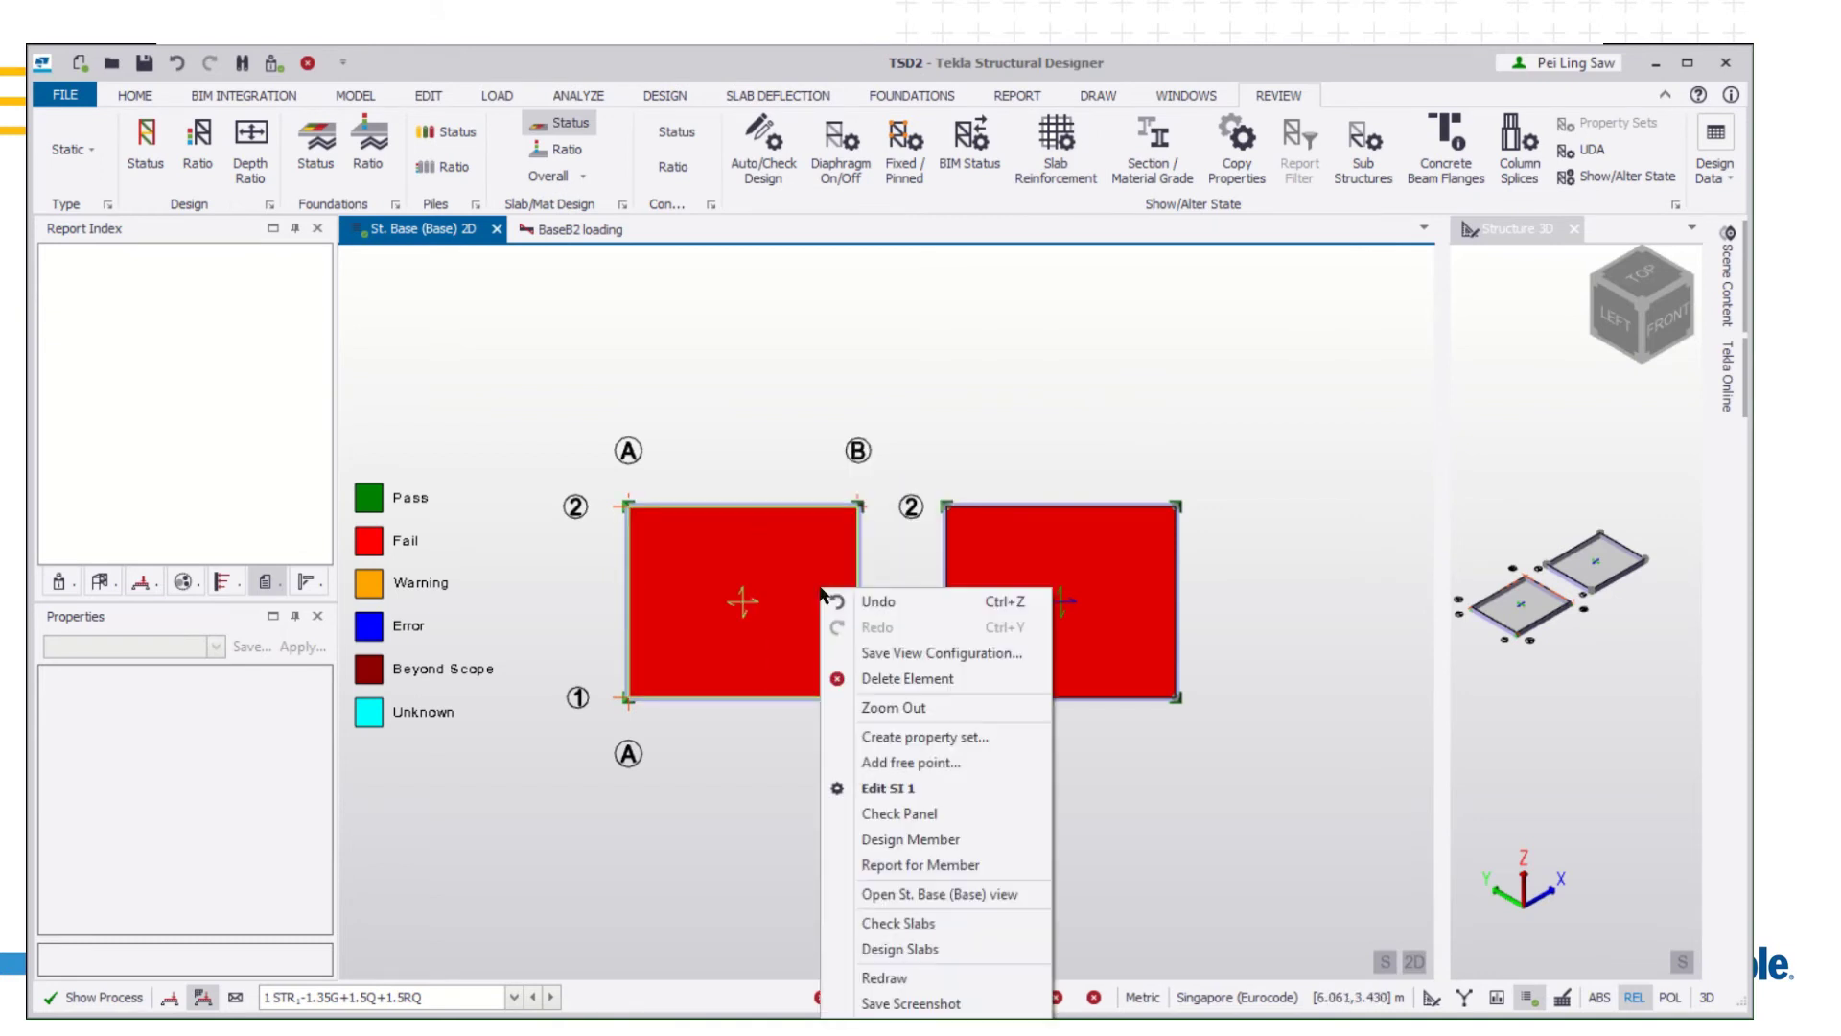
left_click(970, 816)
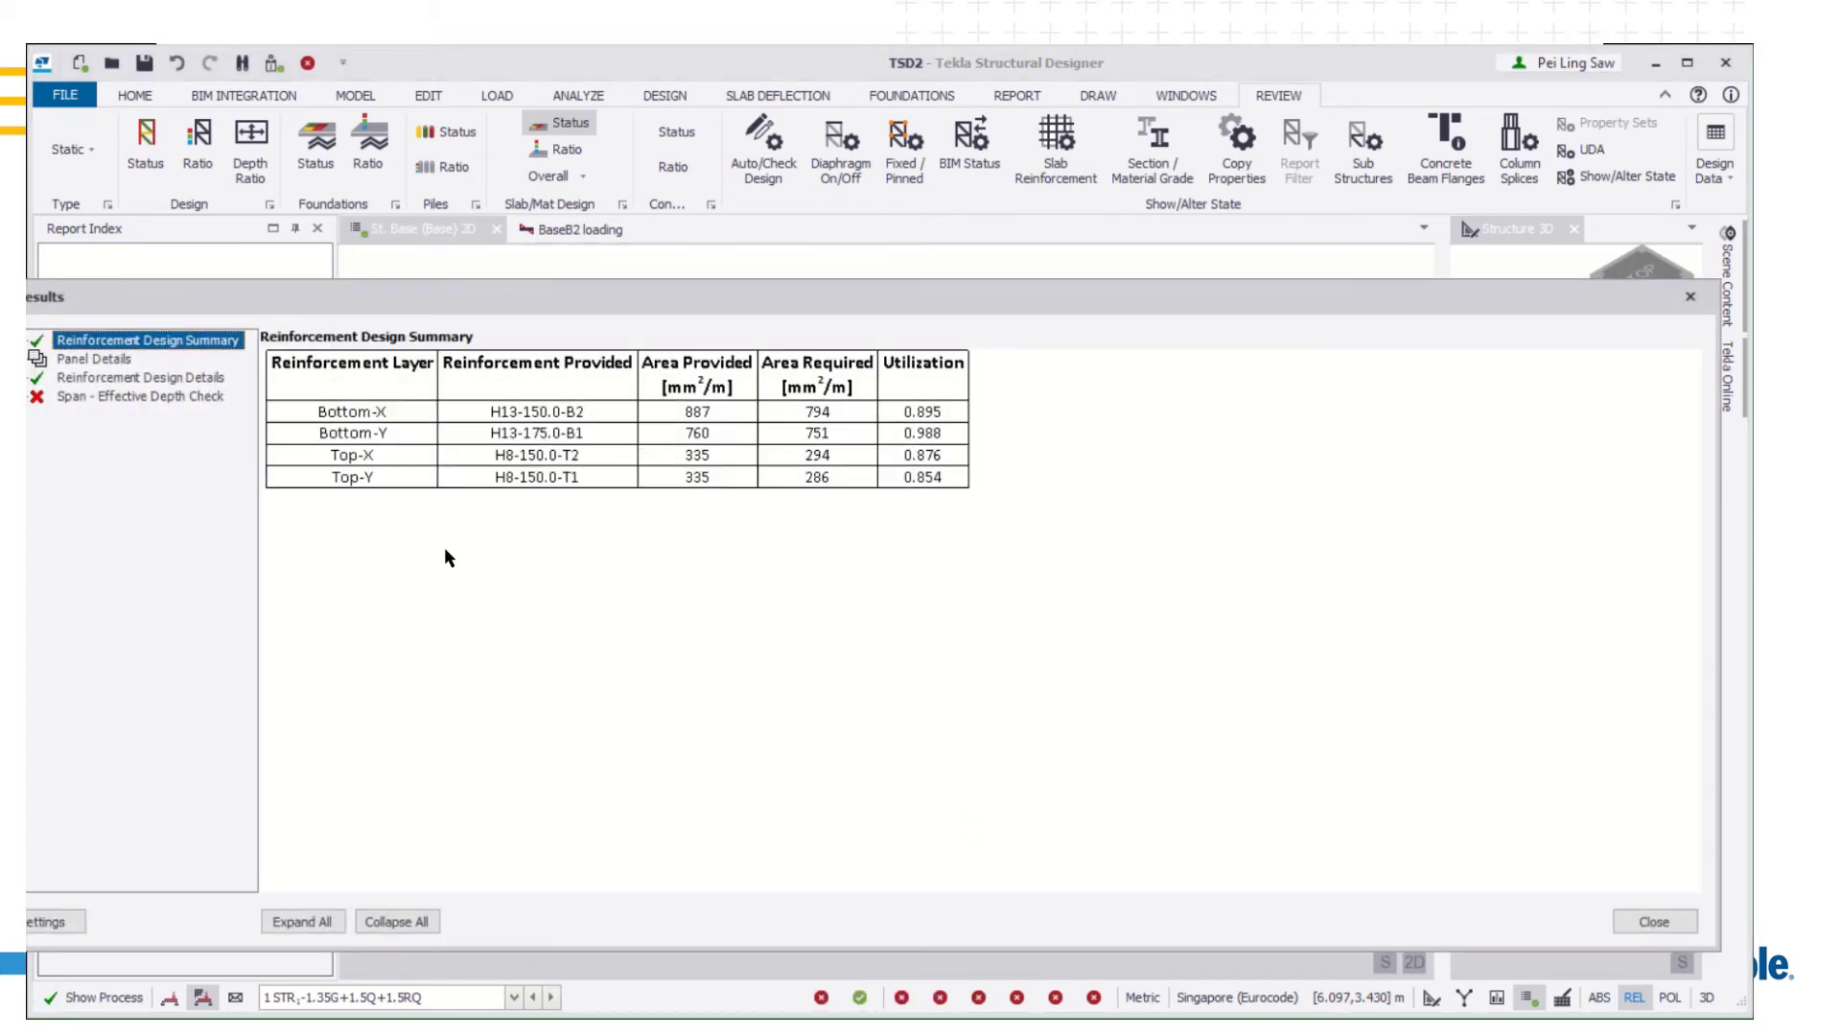
left_click_drag(399, 298, 442, 270)
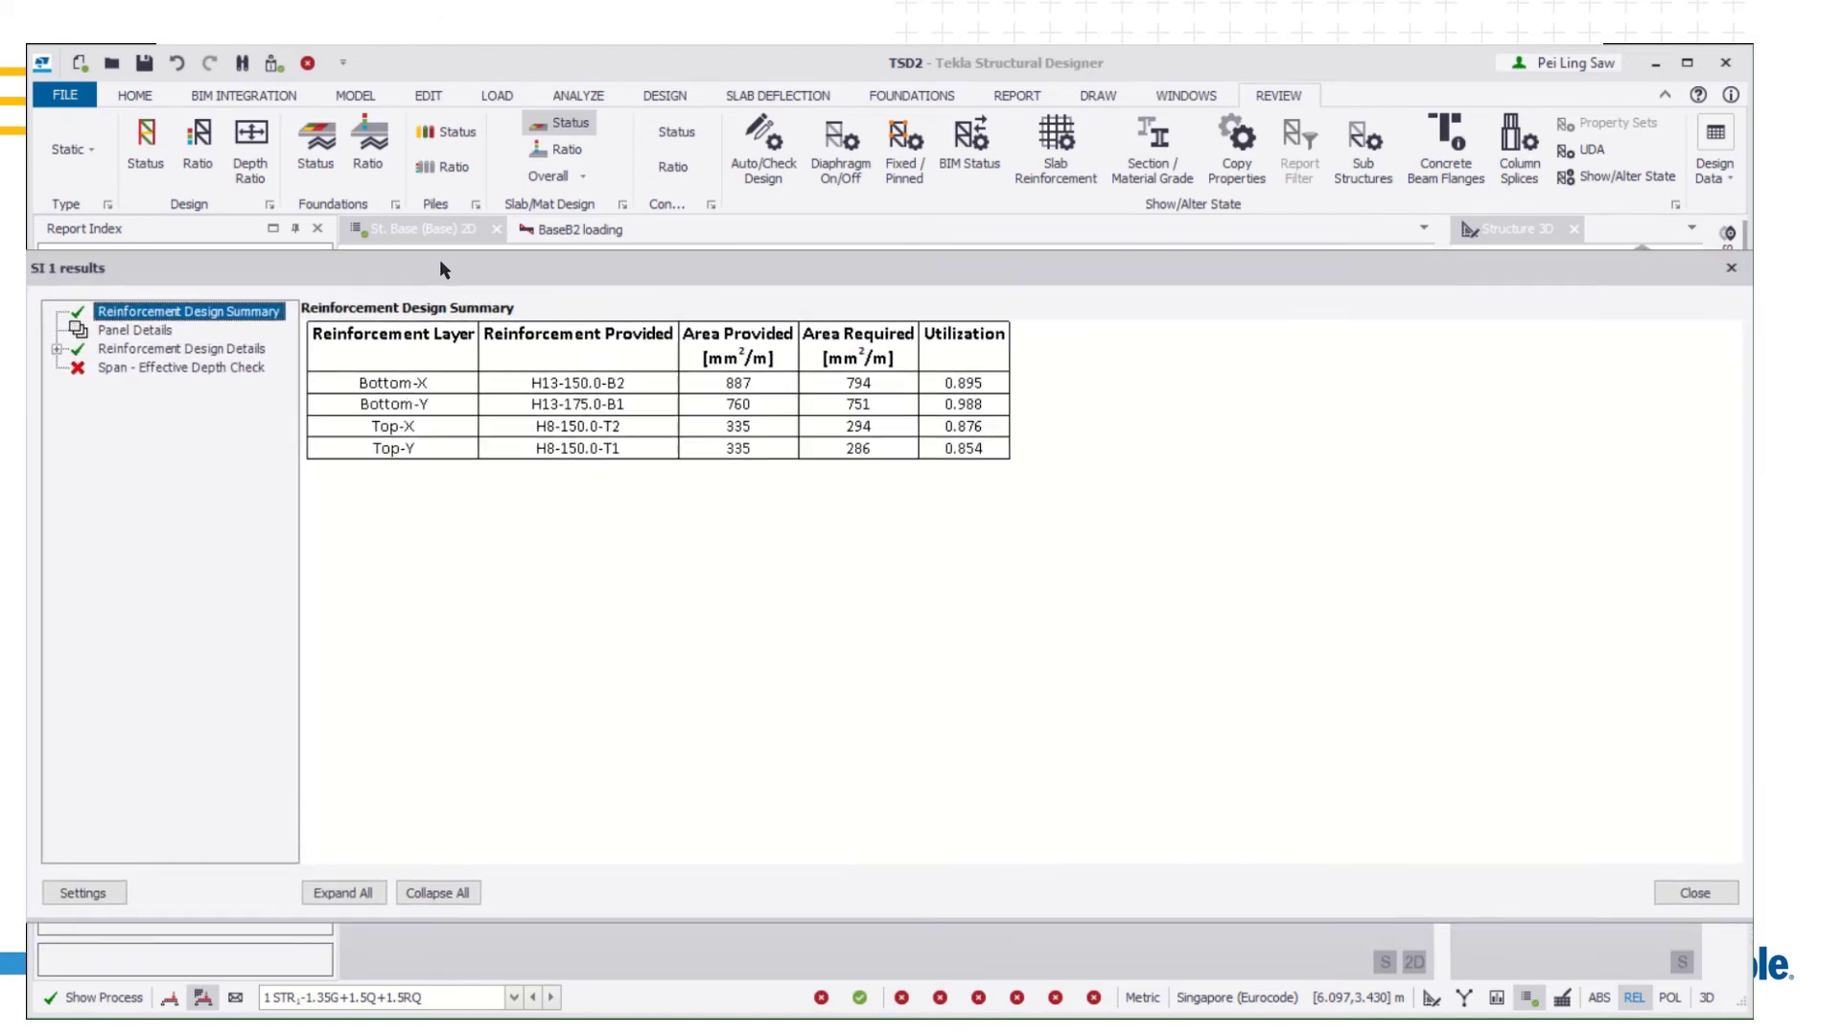
left_click(58, 350)
left_click(81, 368)
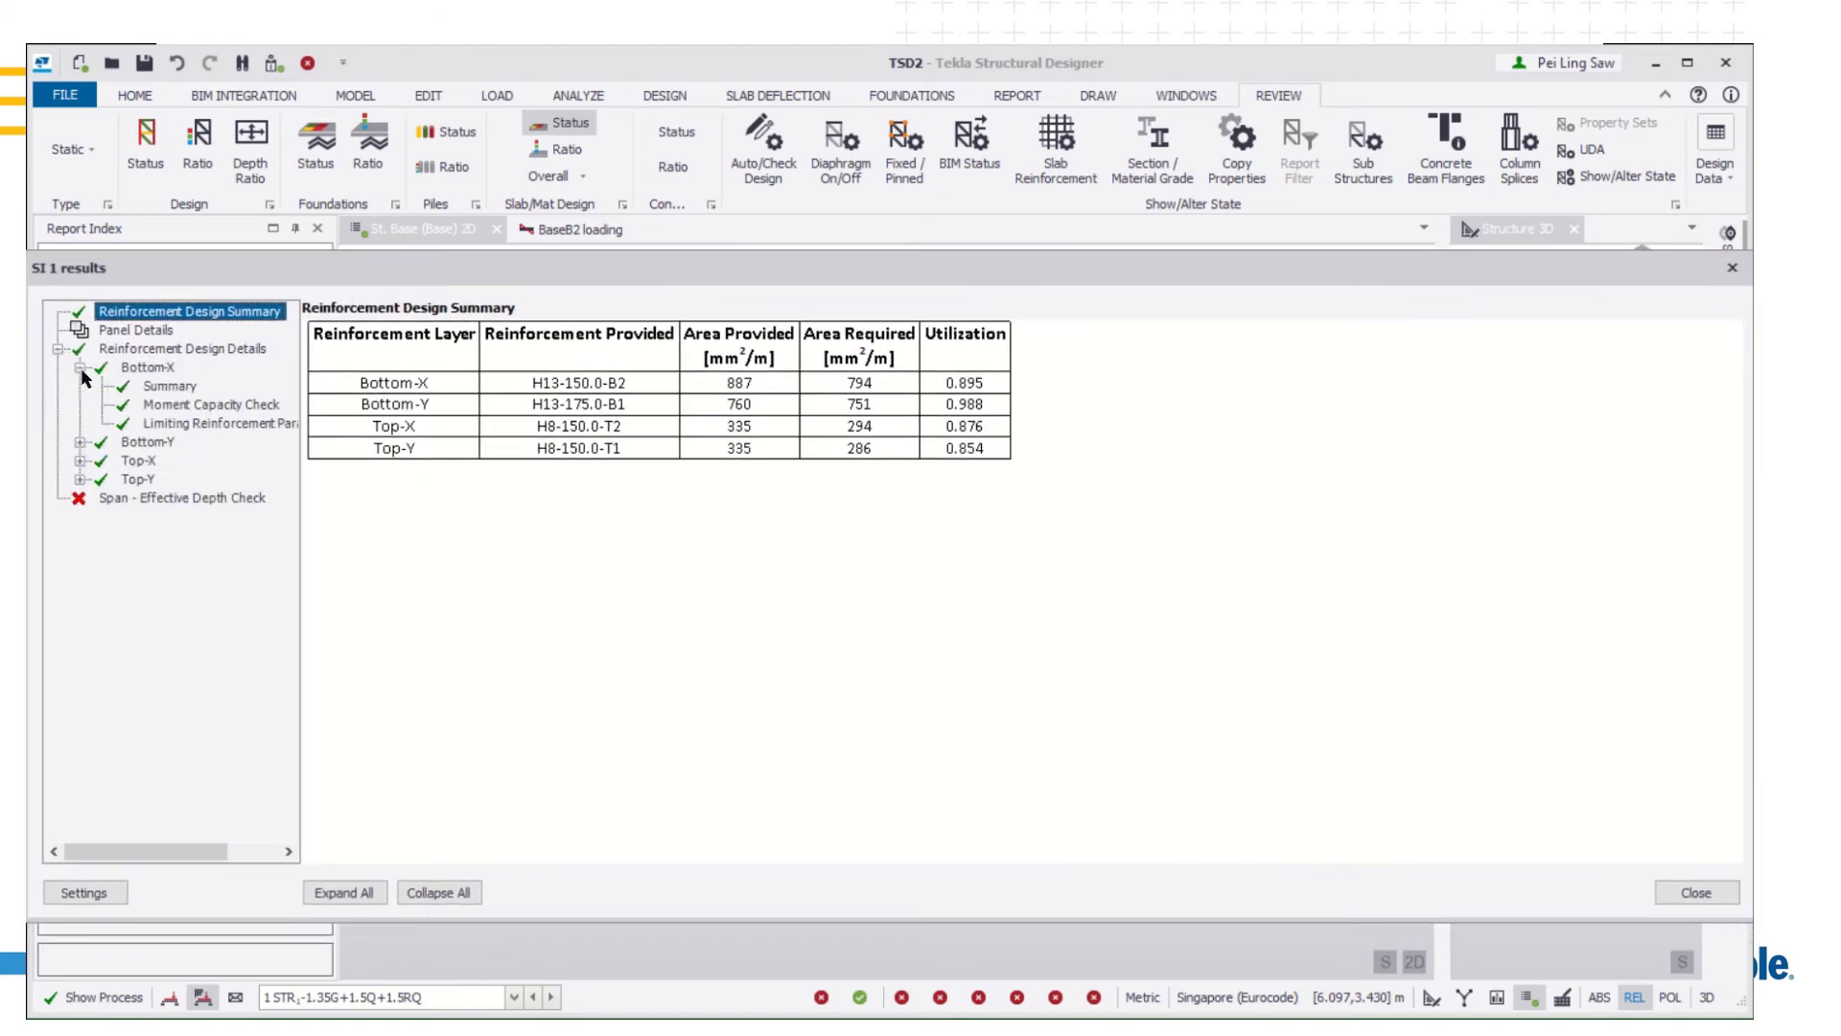
left_click(179, 423)
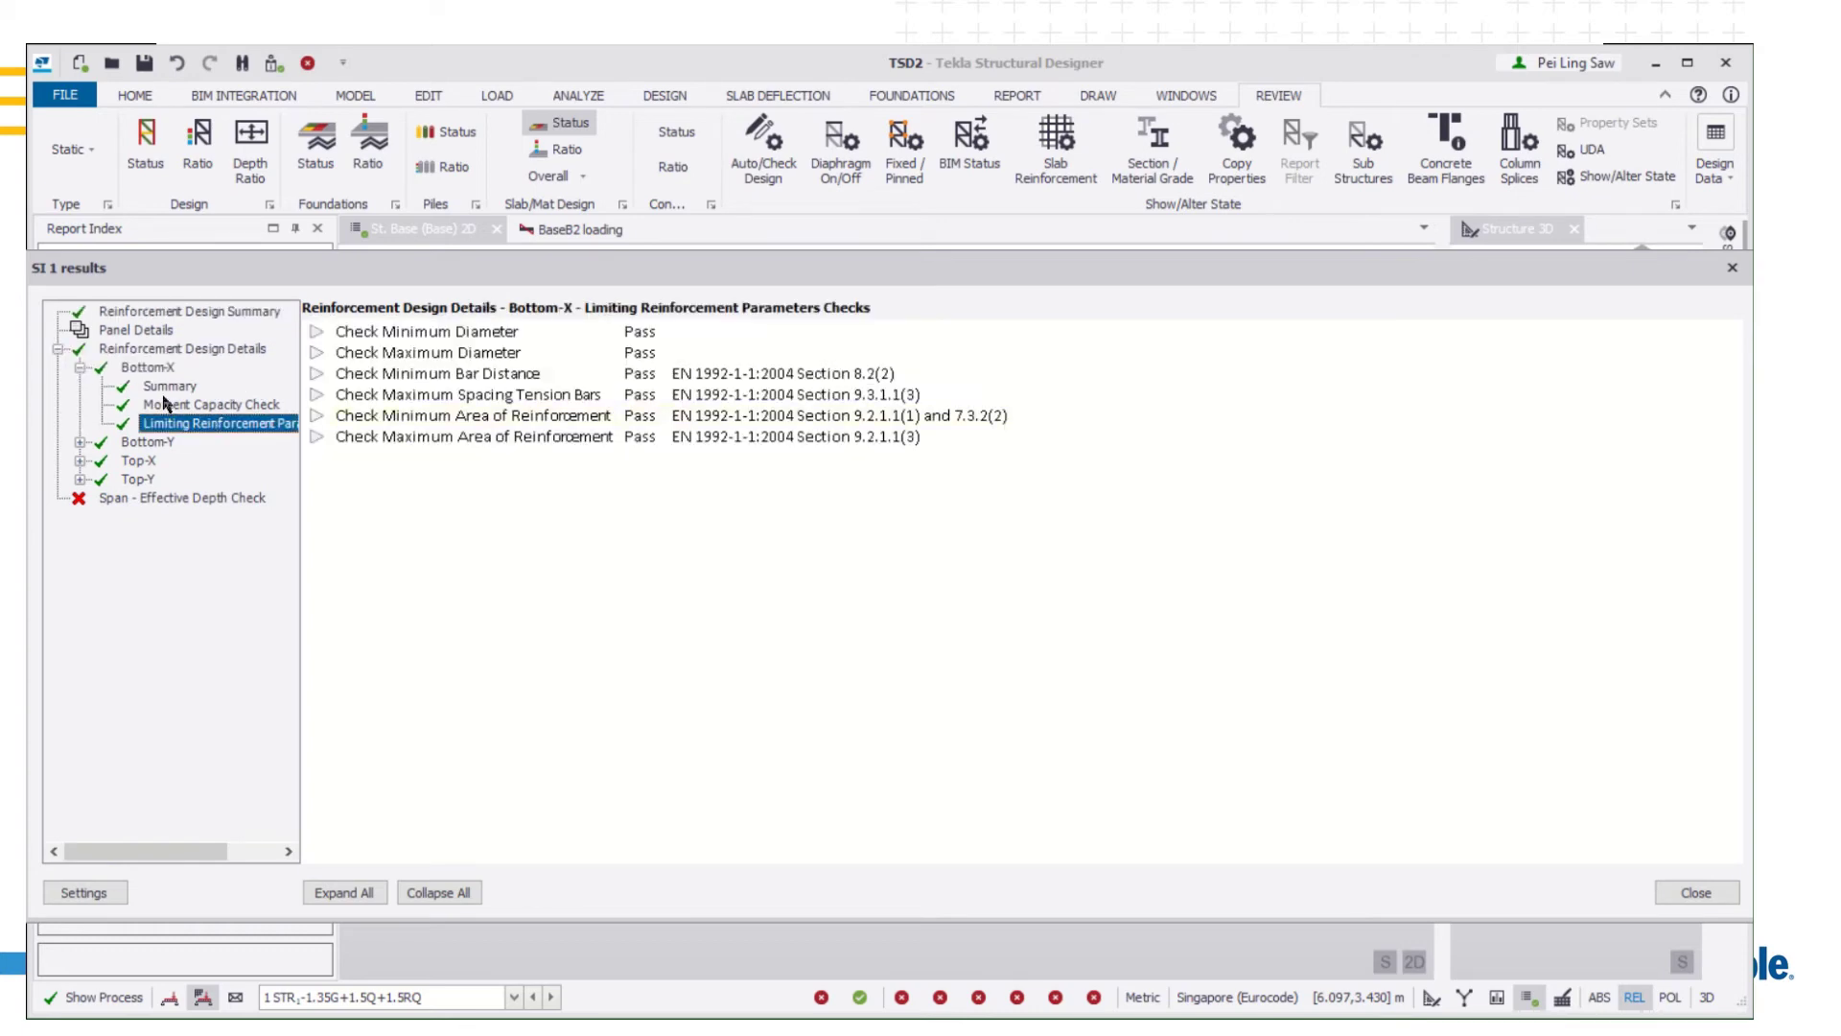
left_click(166, 405)
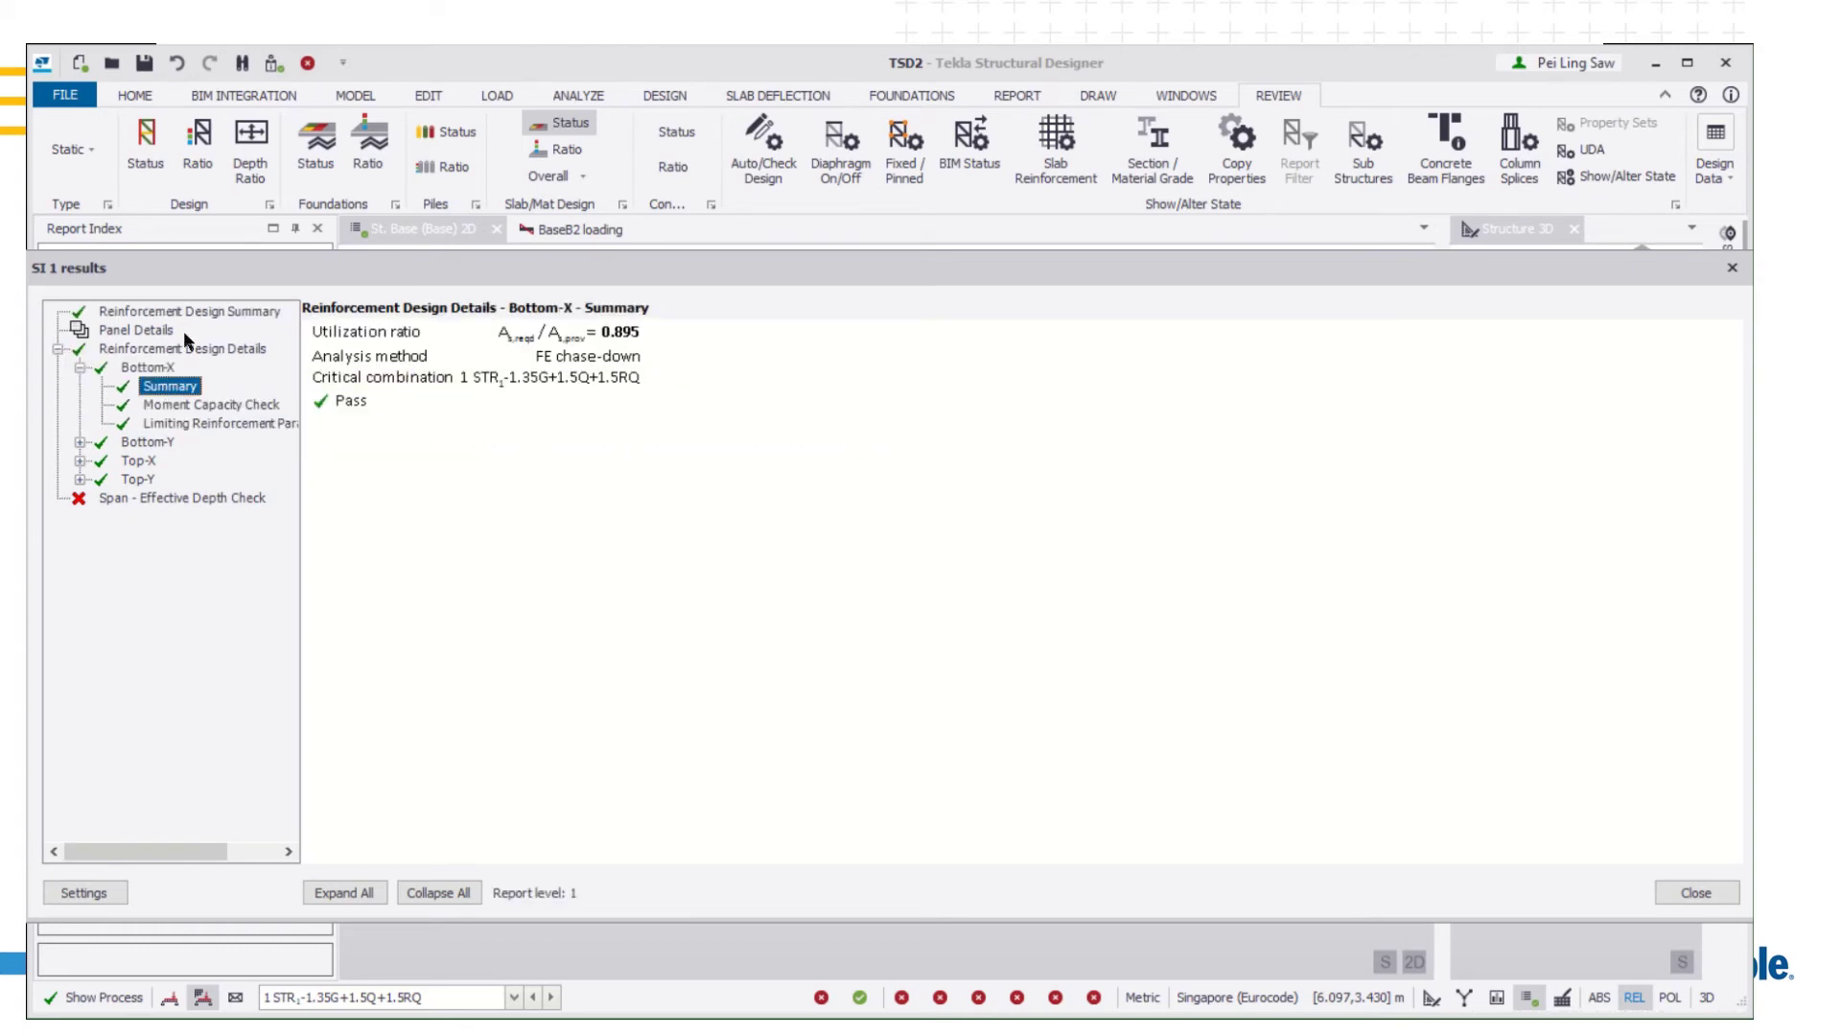
left_click(140, 313)
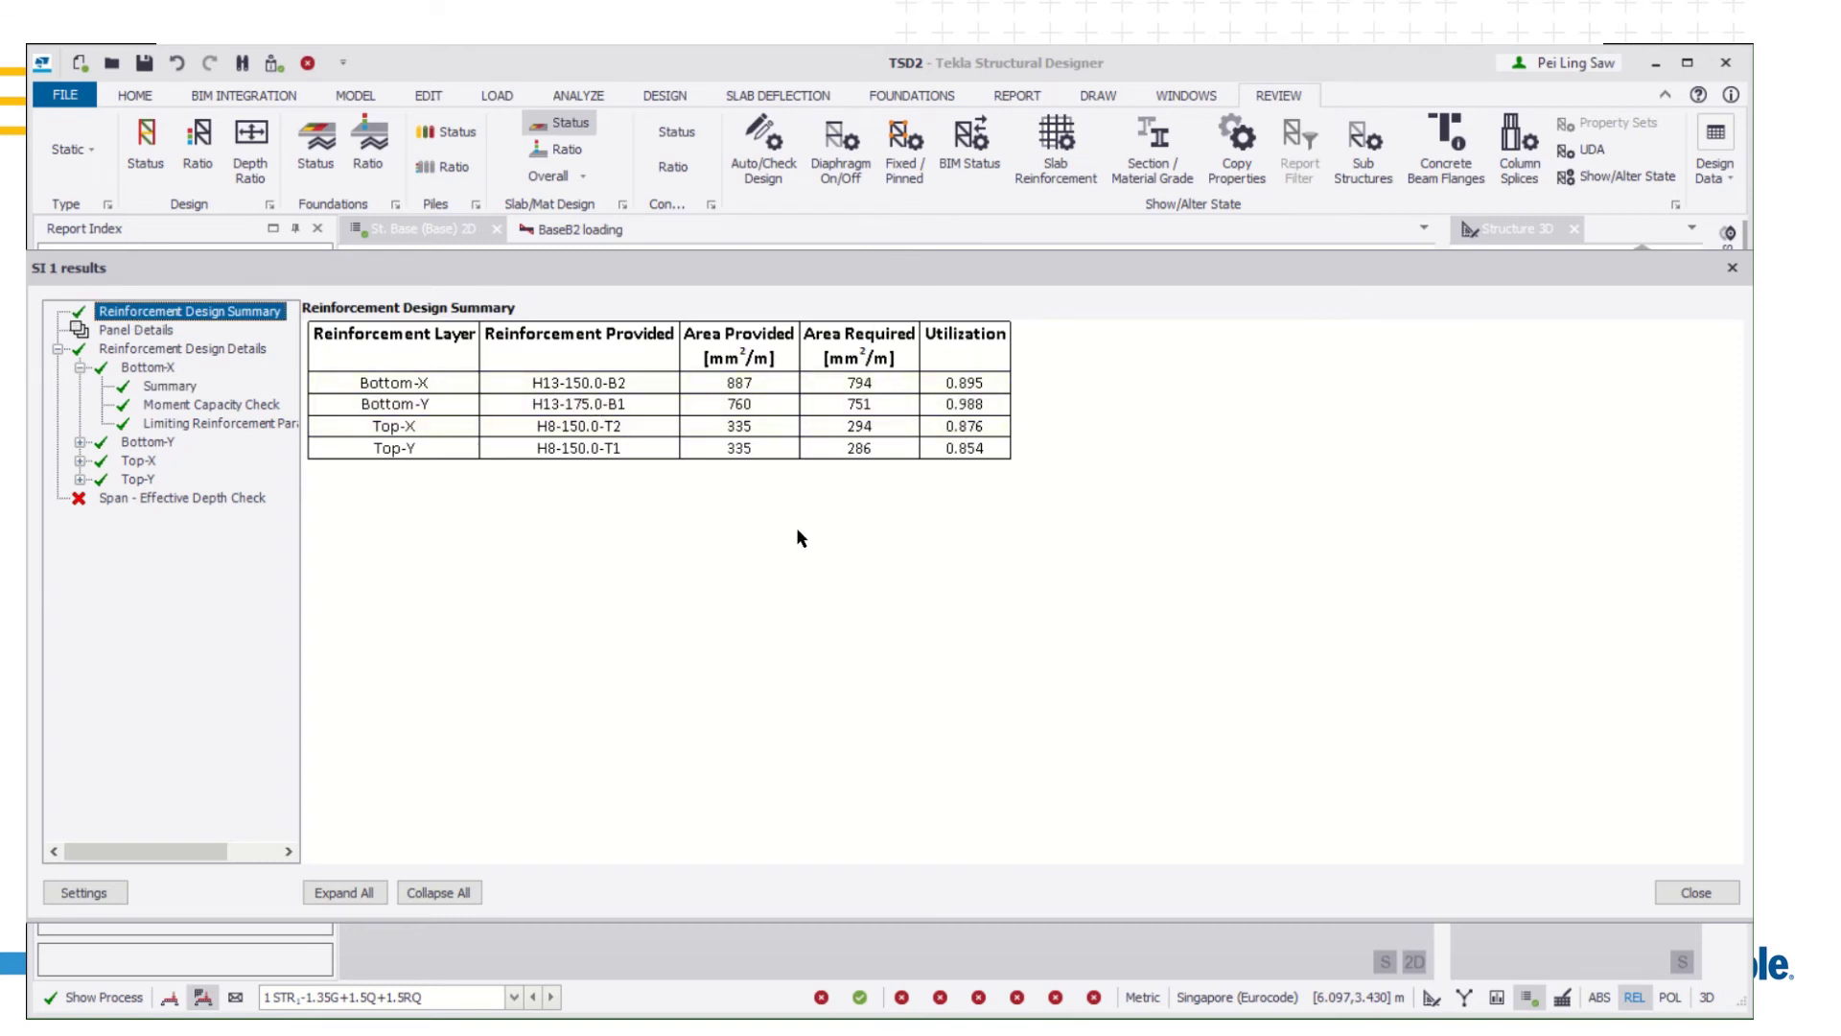
left_click(108, 500)
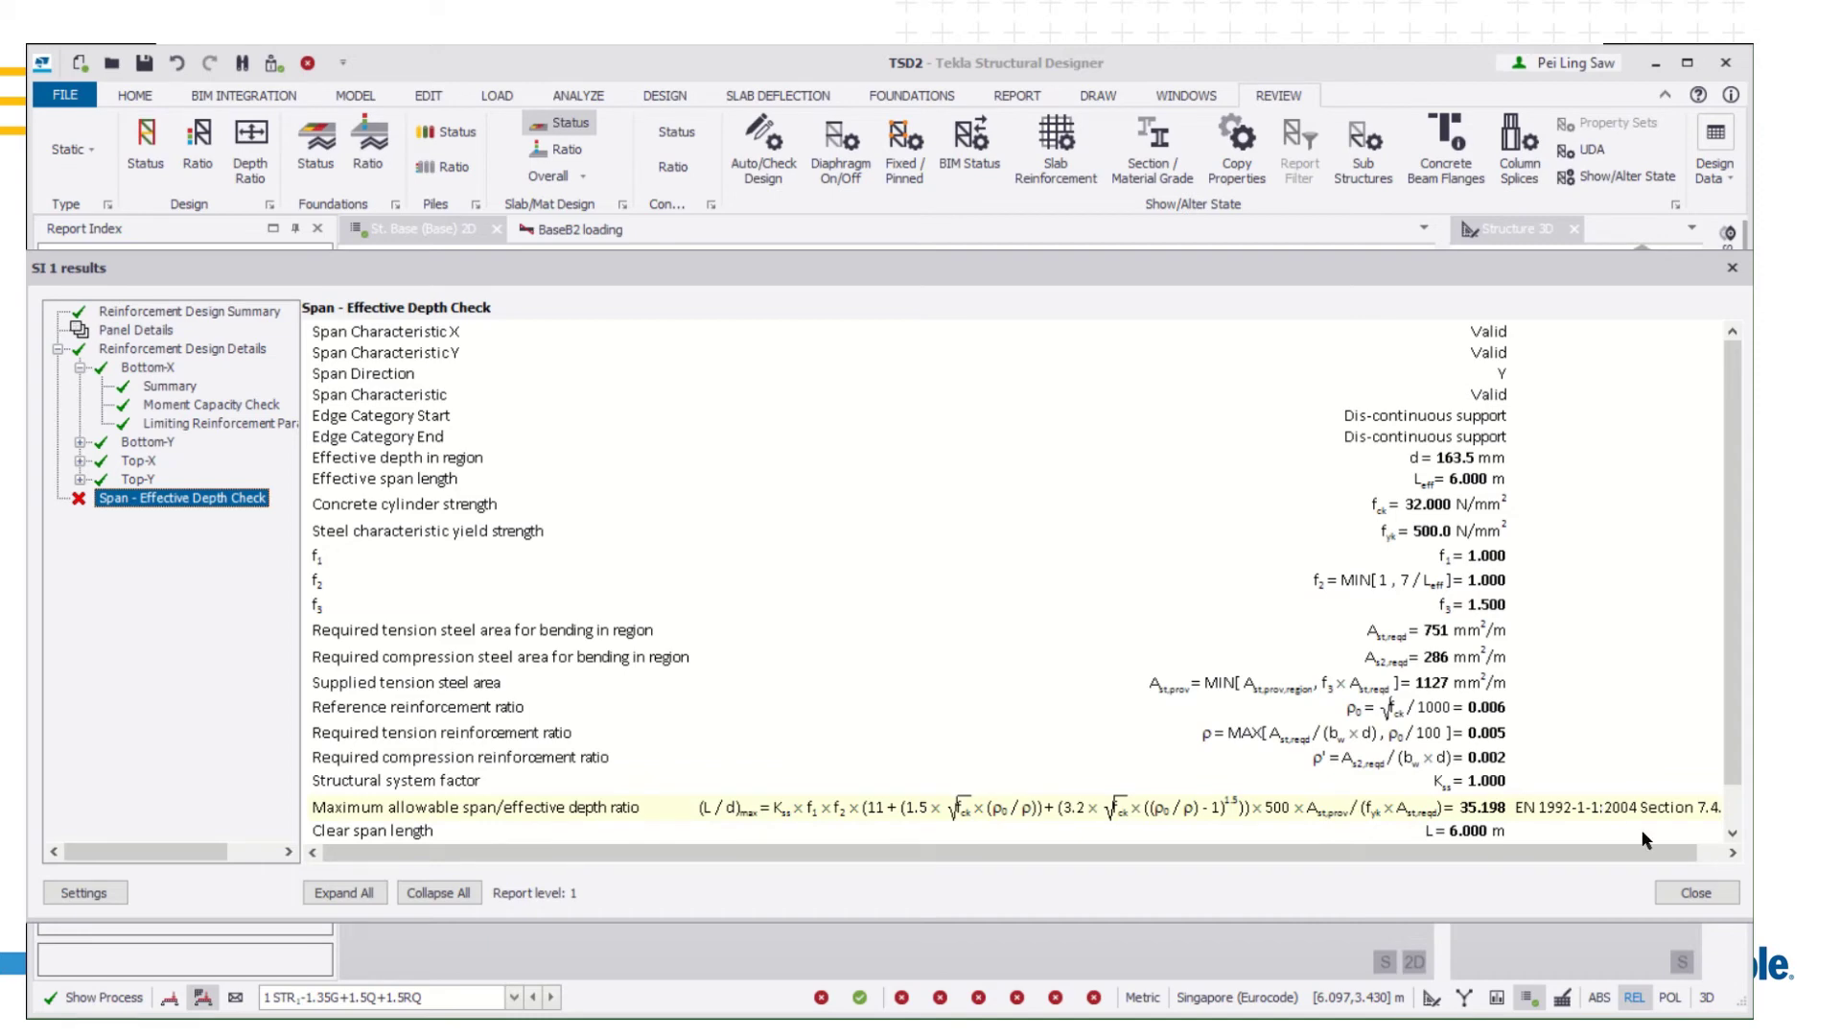
left_click(1697, 893)
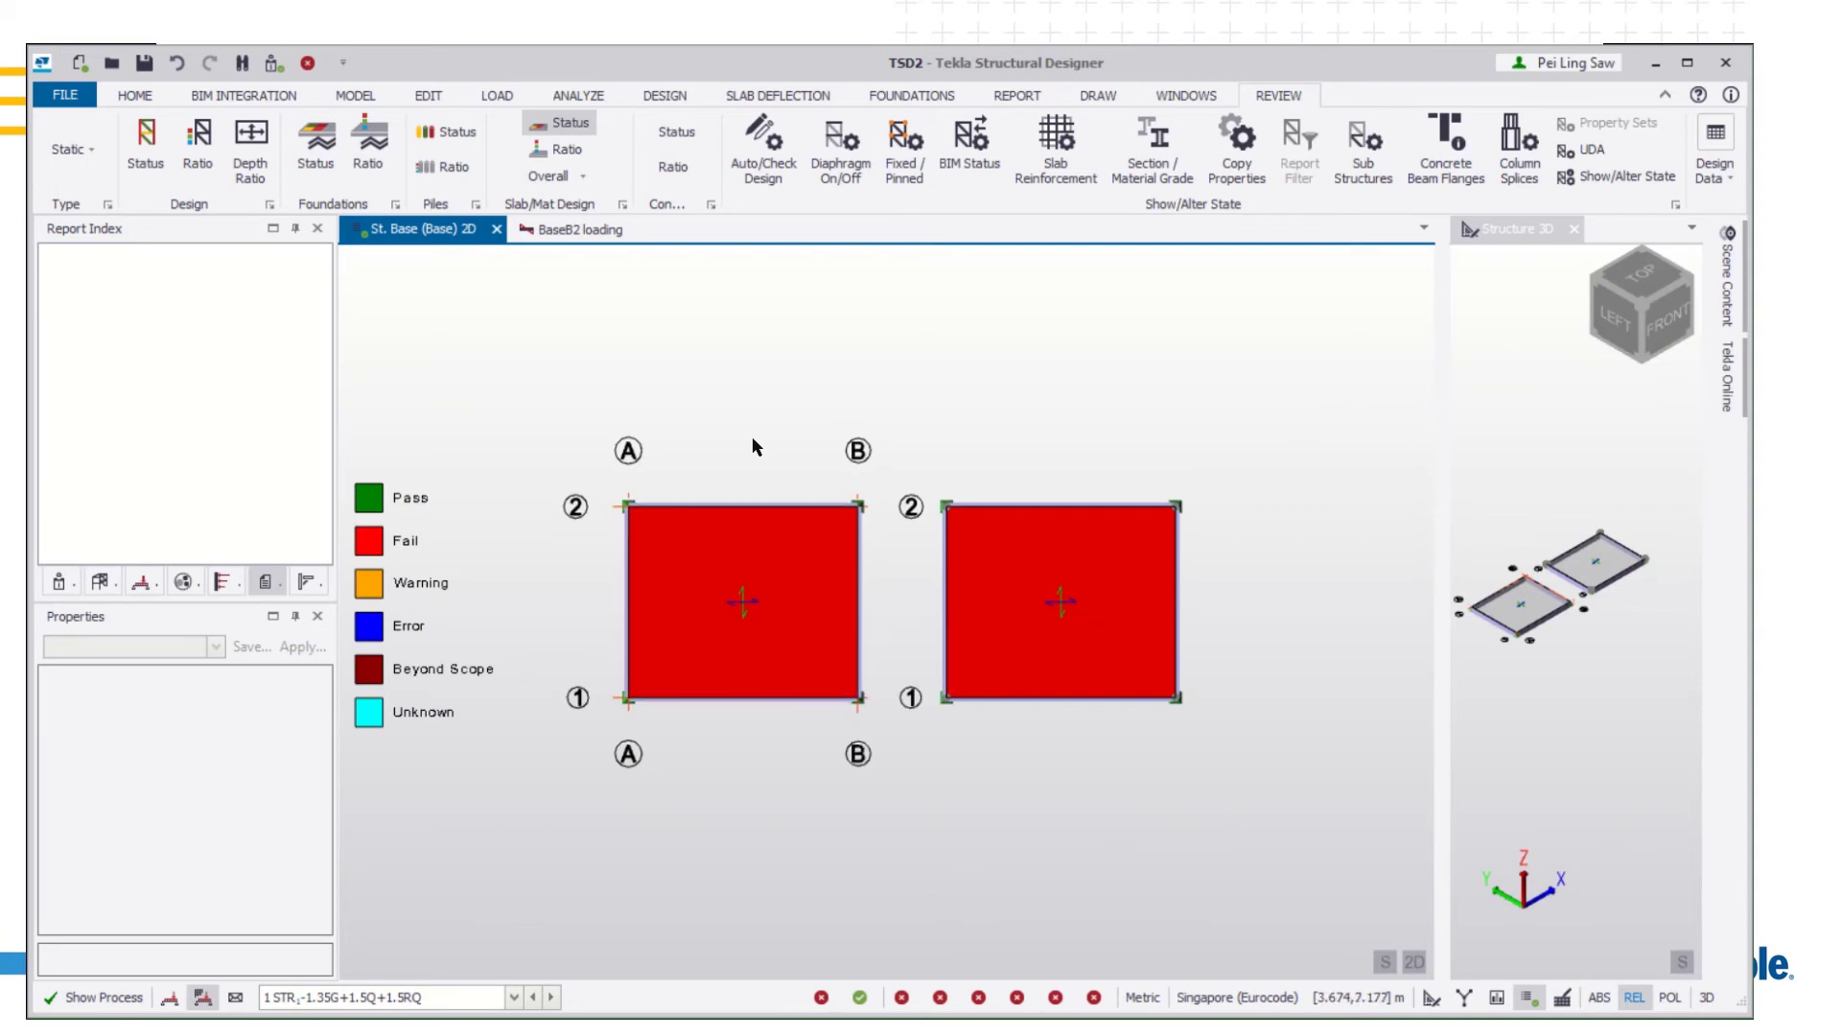
Change the left slab S 1's overall depth to 220 mm
left_click(758, 575)
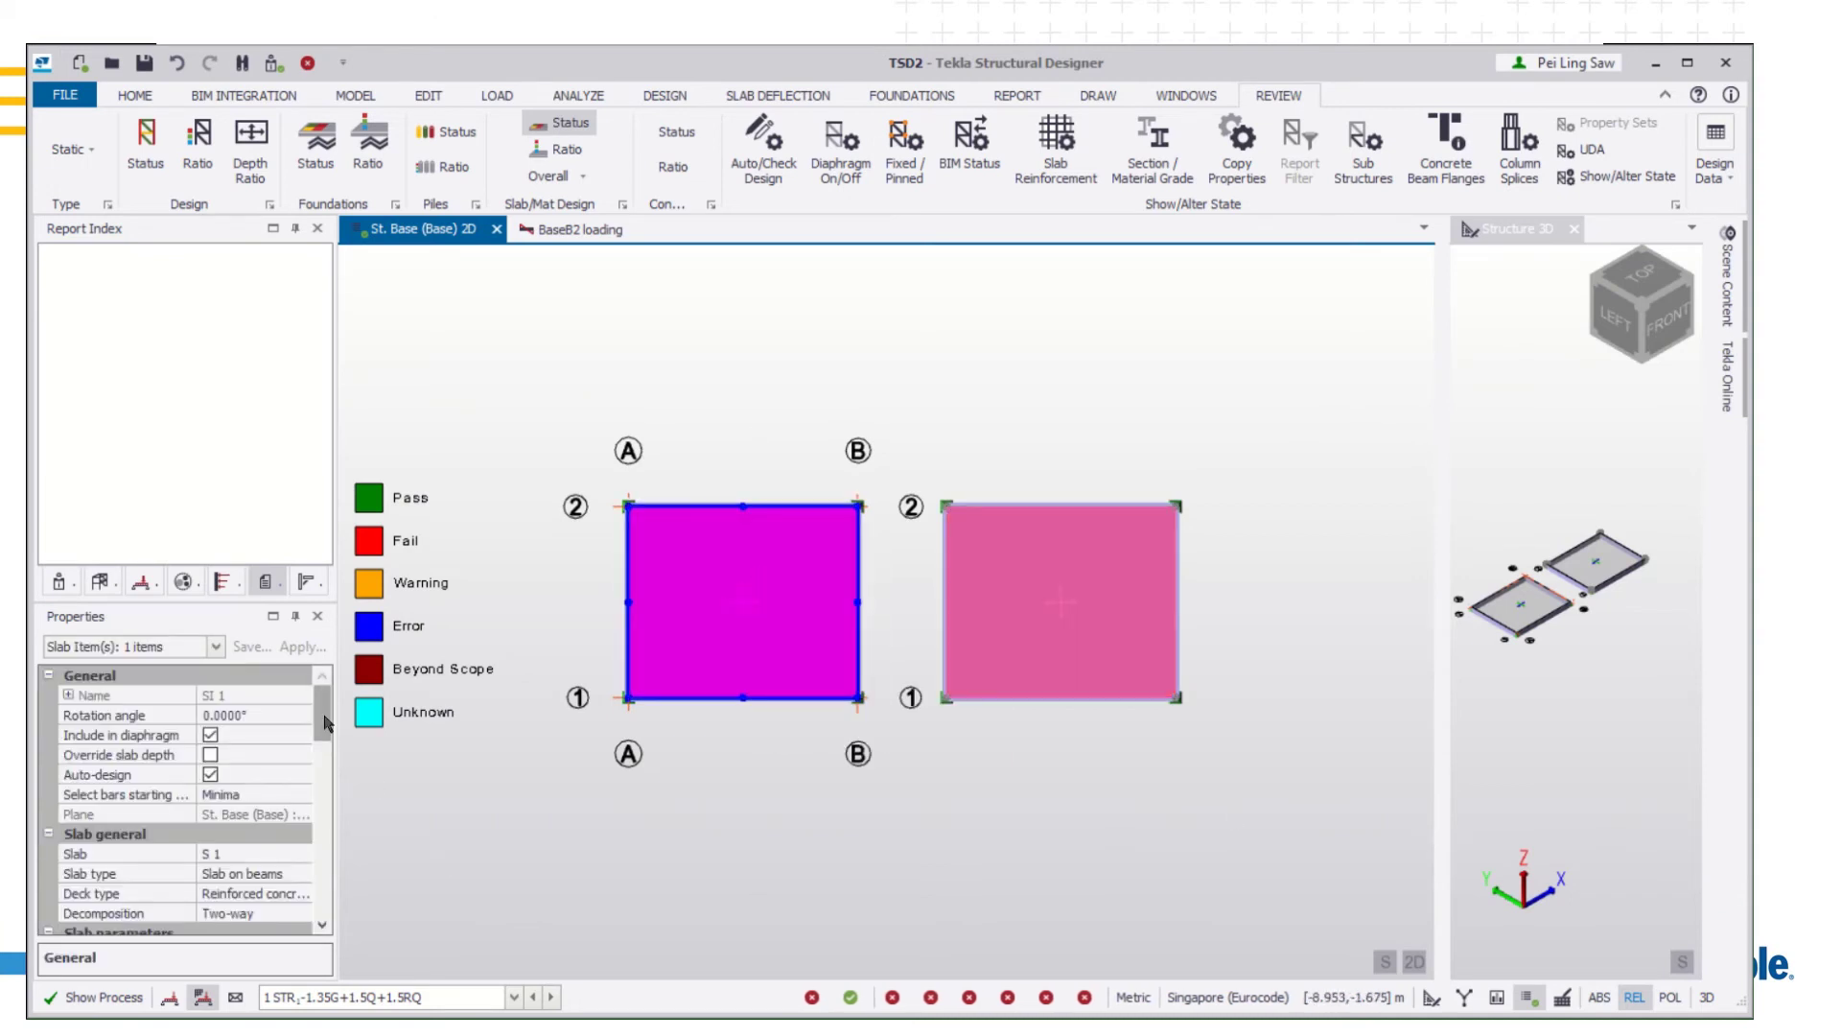
scroll(325, 724, "down", 1)
scroll(325, 724, "down", 1)
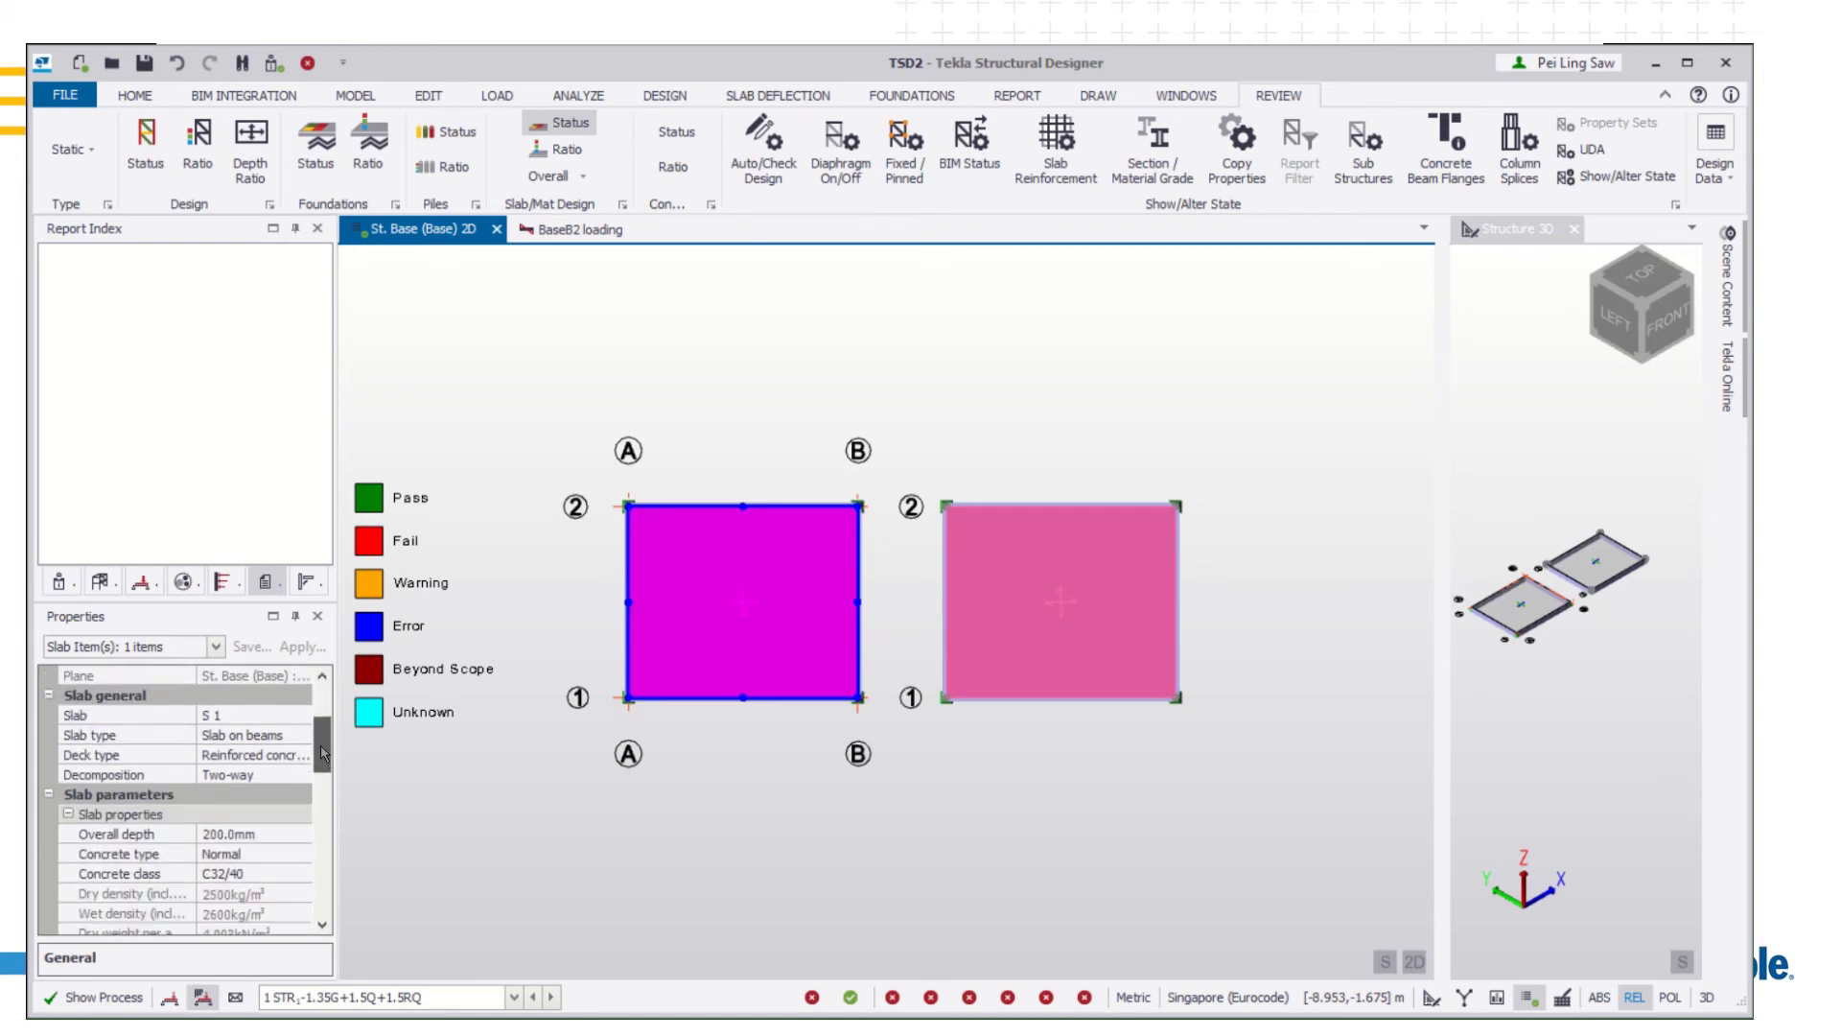
left_click(247, 835)
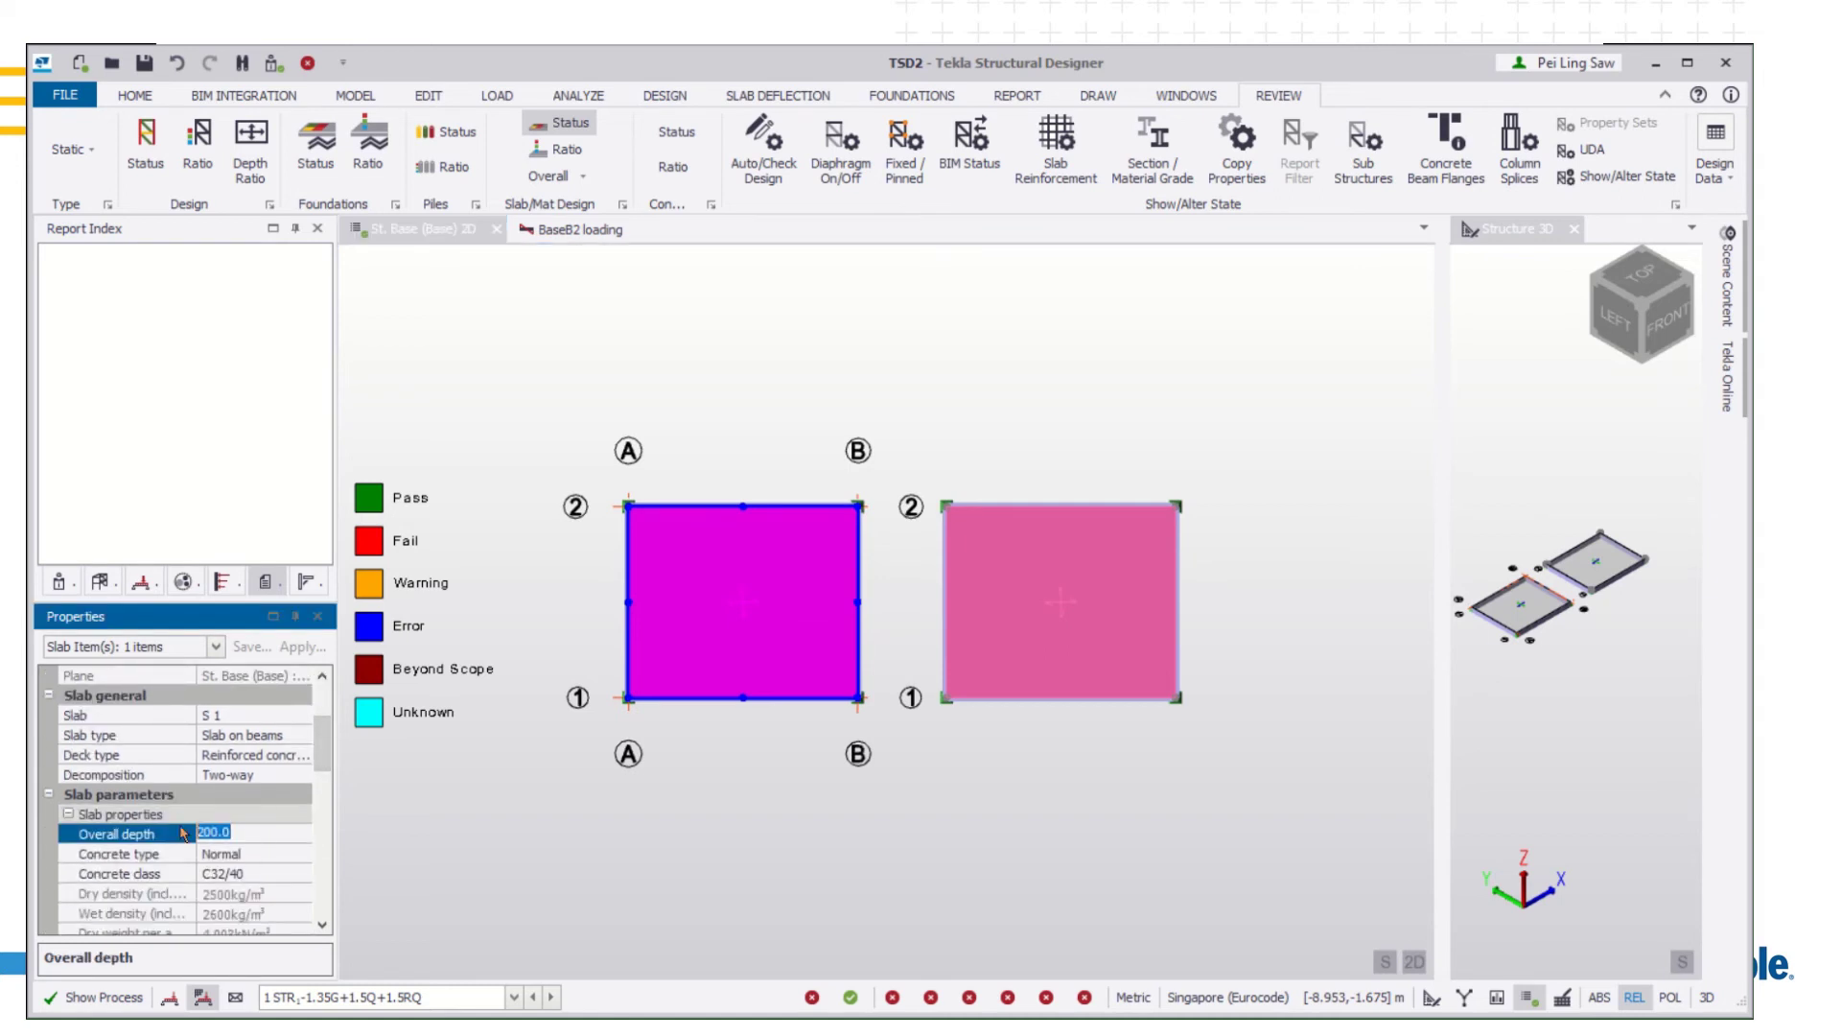
type("220")
left_click(647, 913)
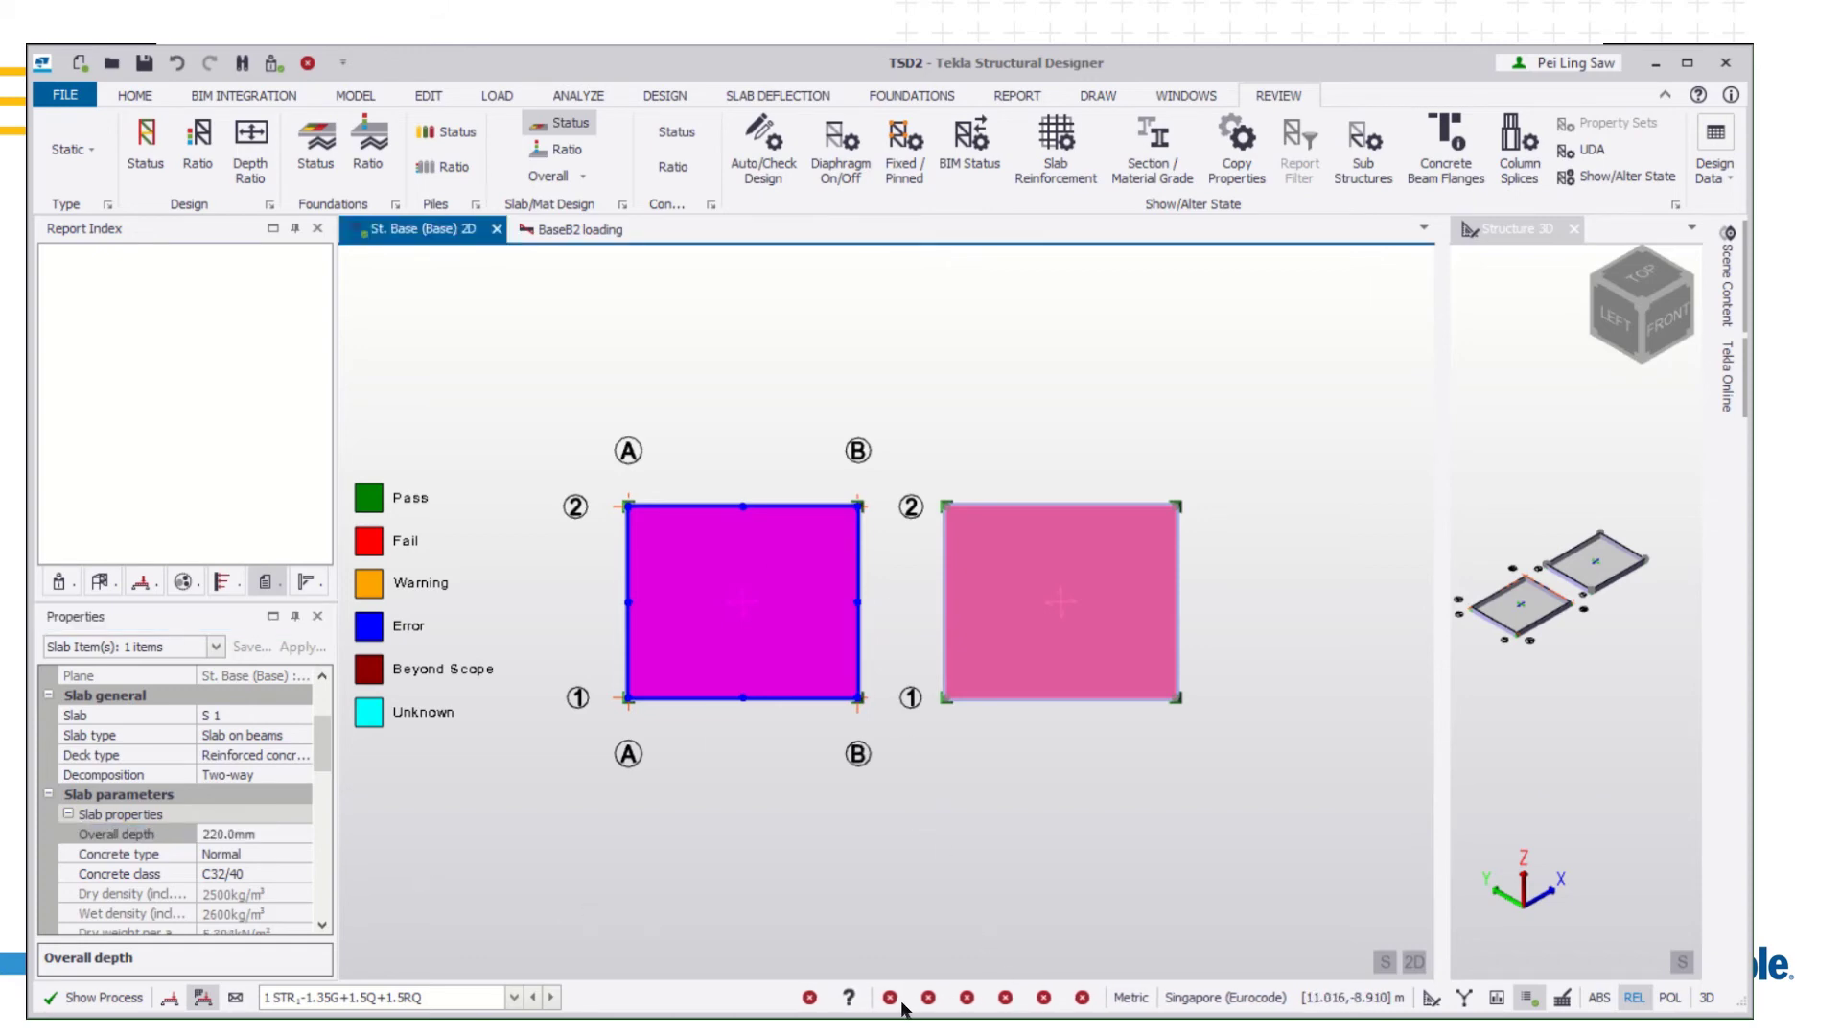
left_click(577, 95)
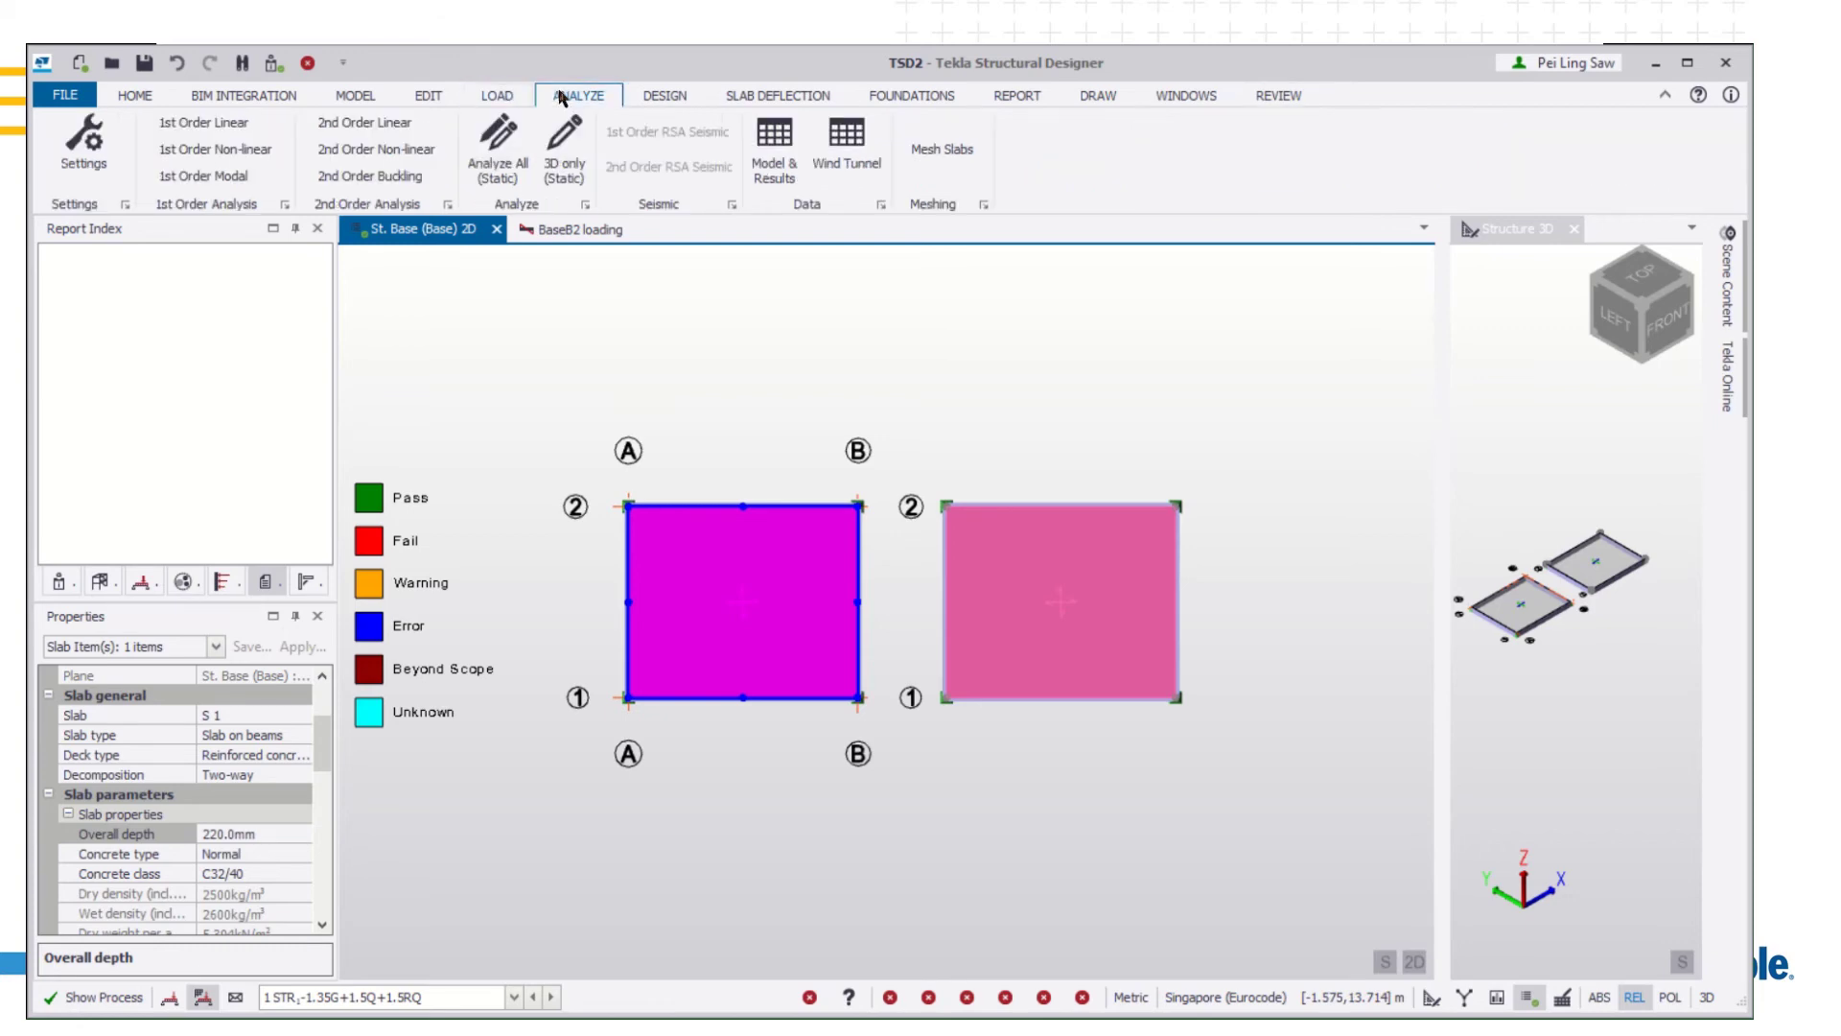
Run Analyze All (Static) and Design Slabs, then deselect to see both slabs pass
left_click(512, 140)
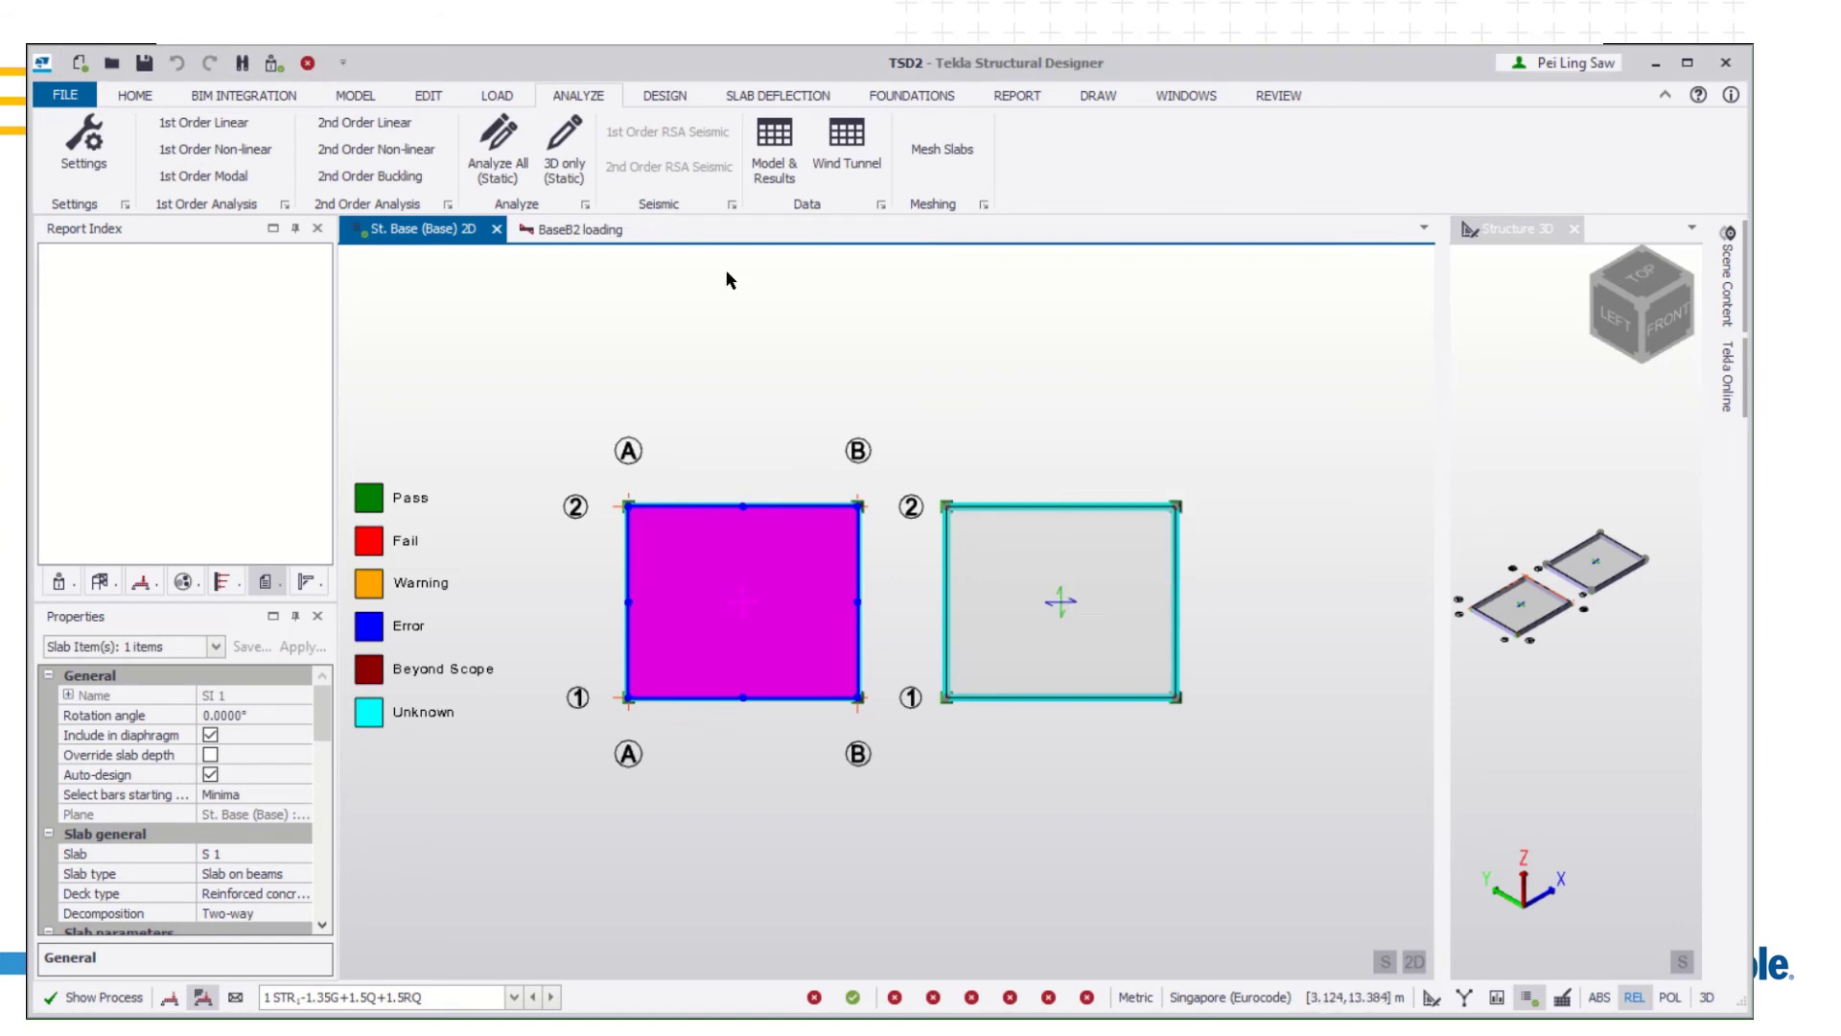
left_click(652, 97)
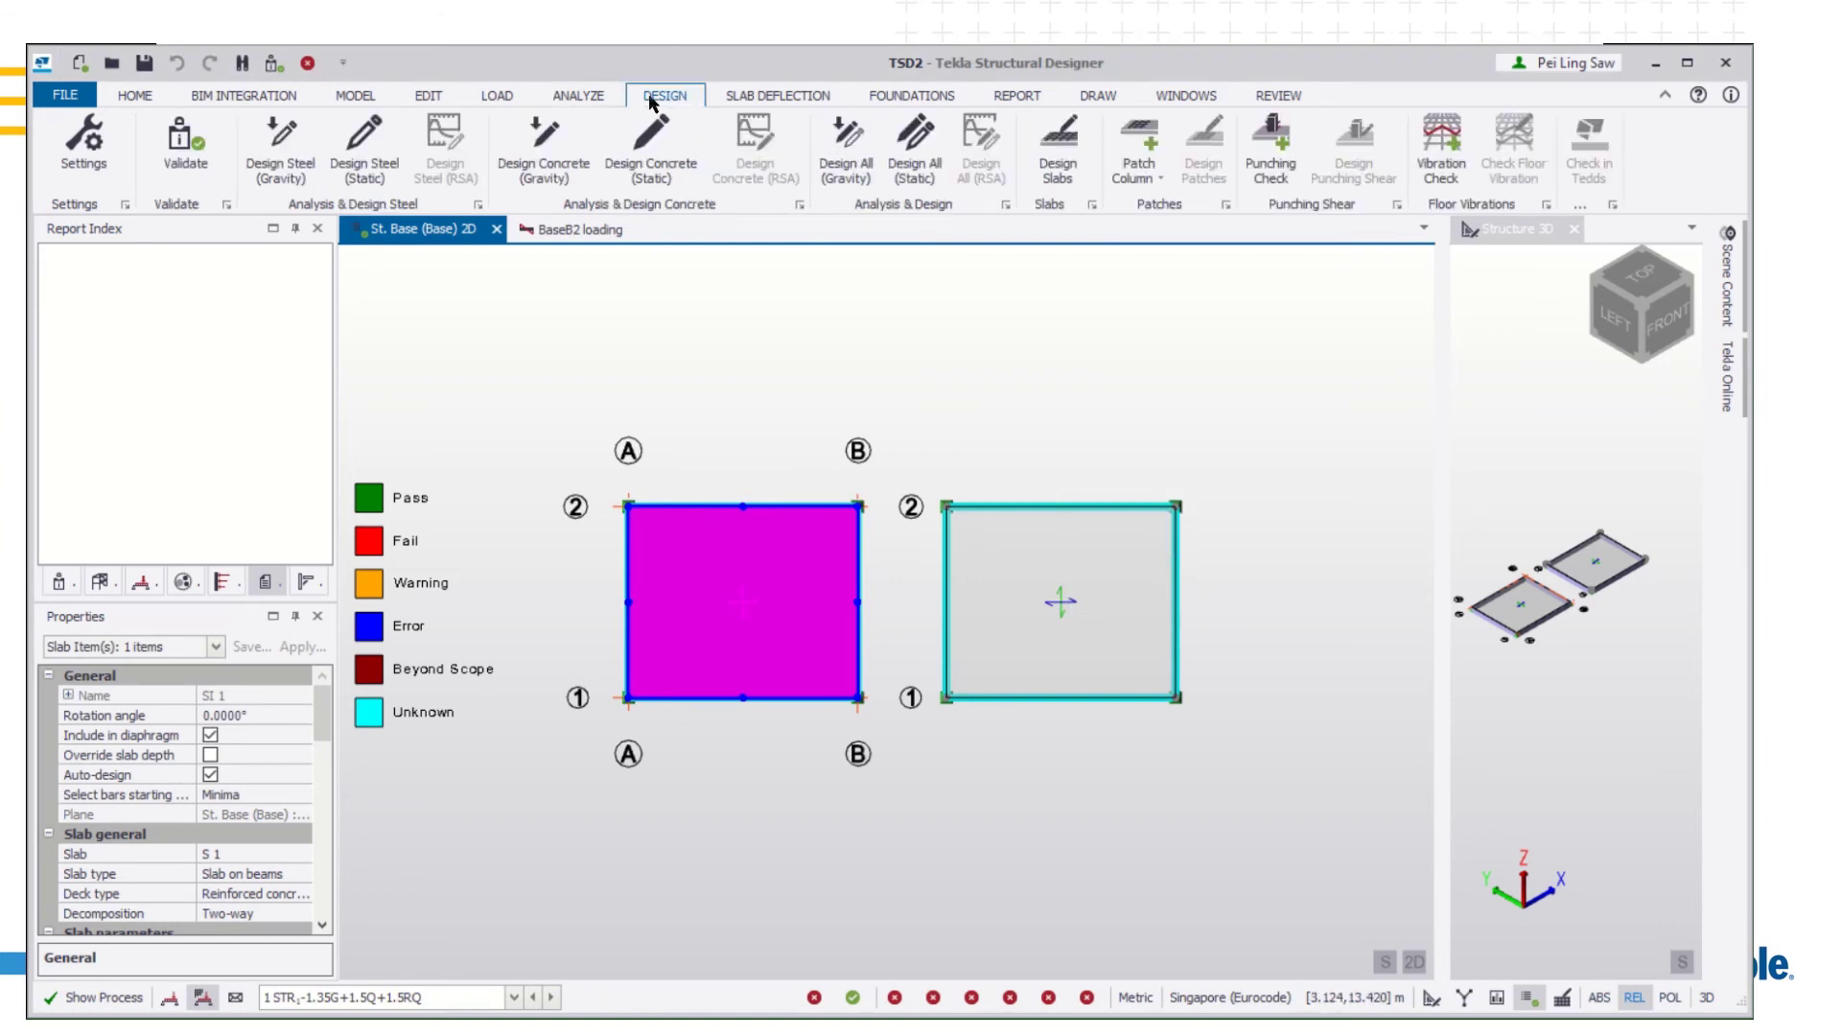
left_click(1070, 167)
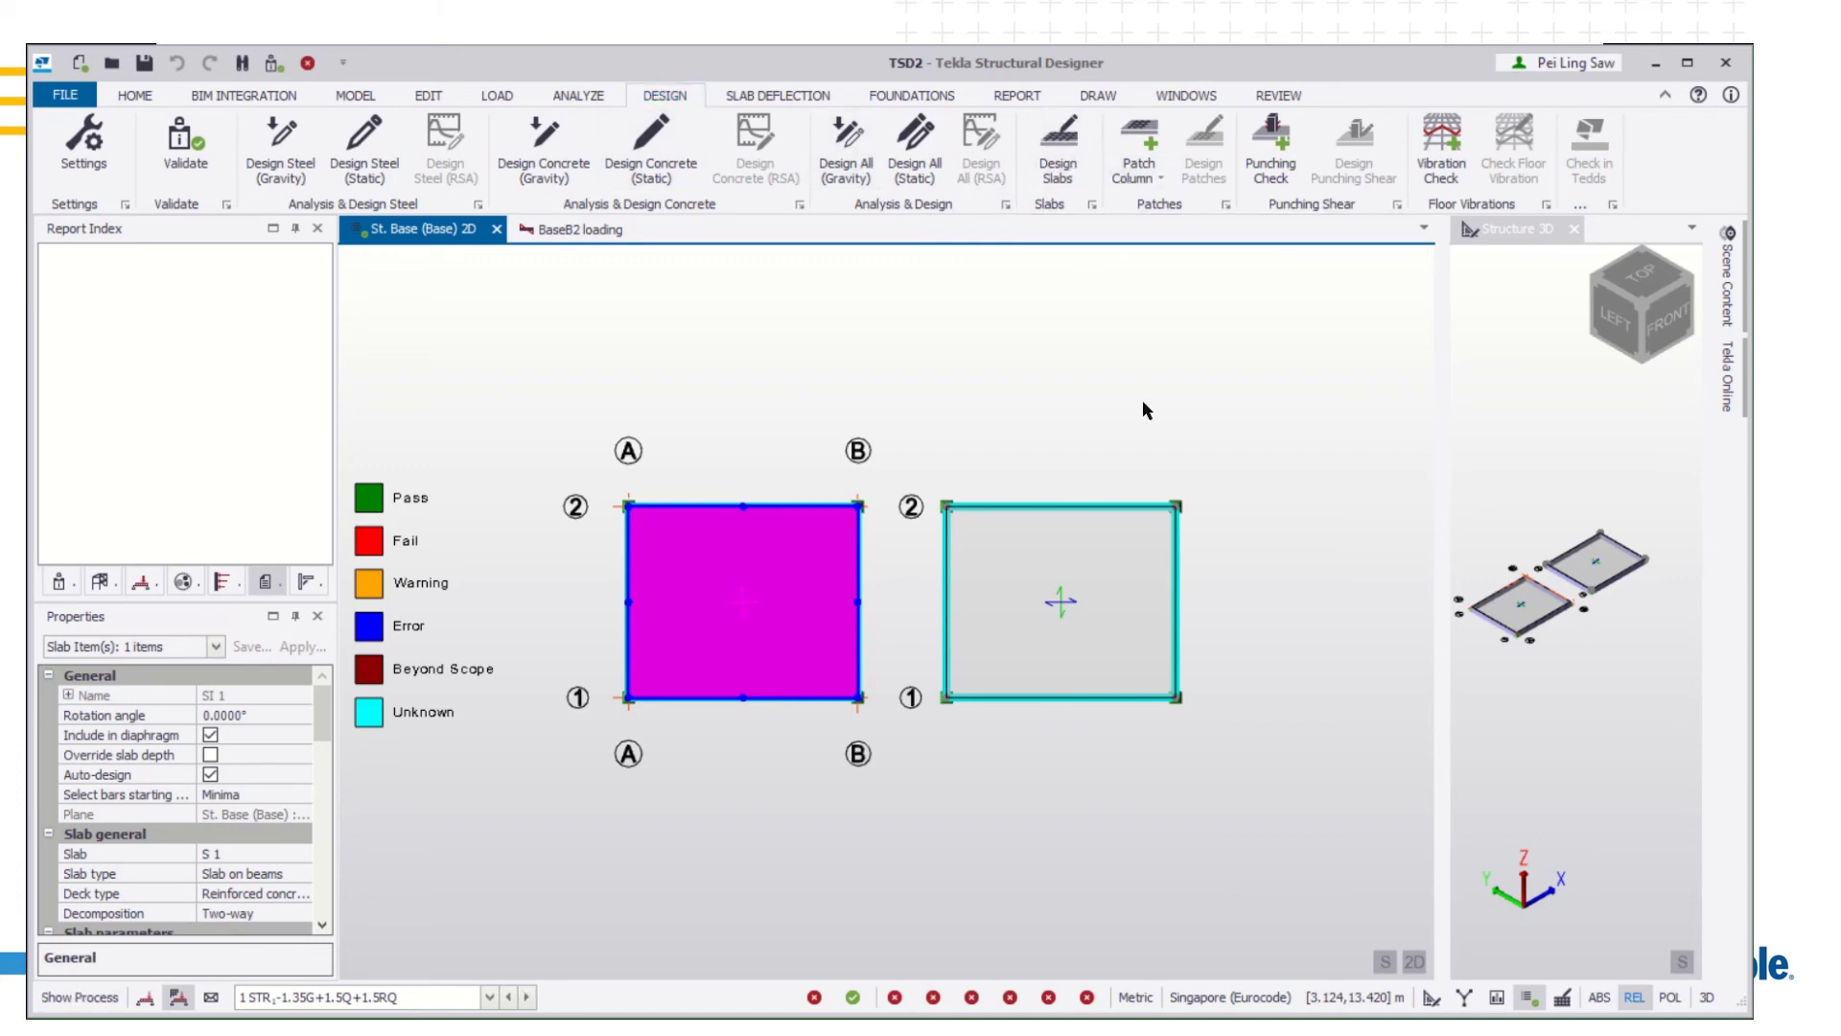
left_click(976, 424)
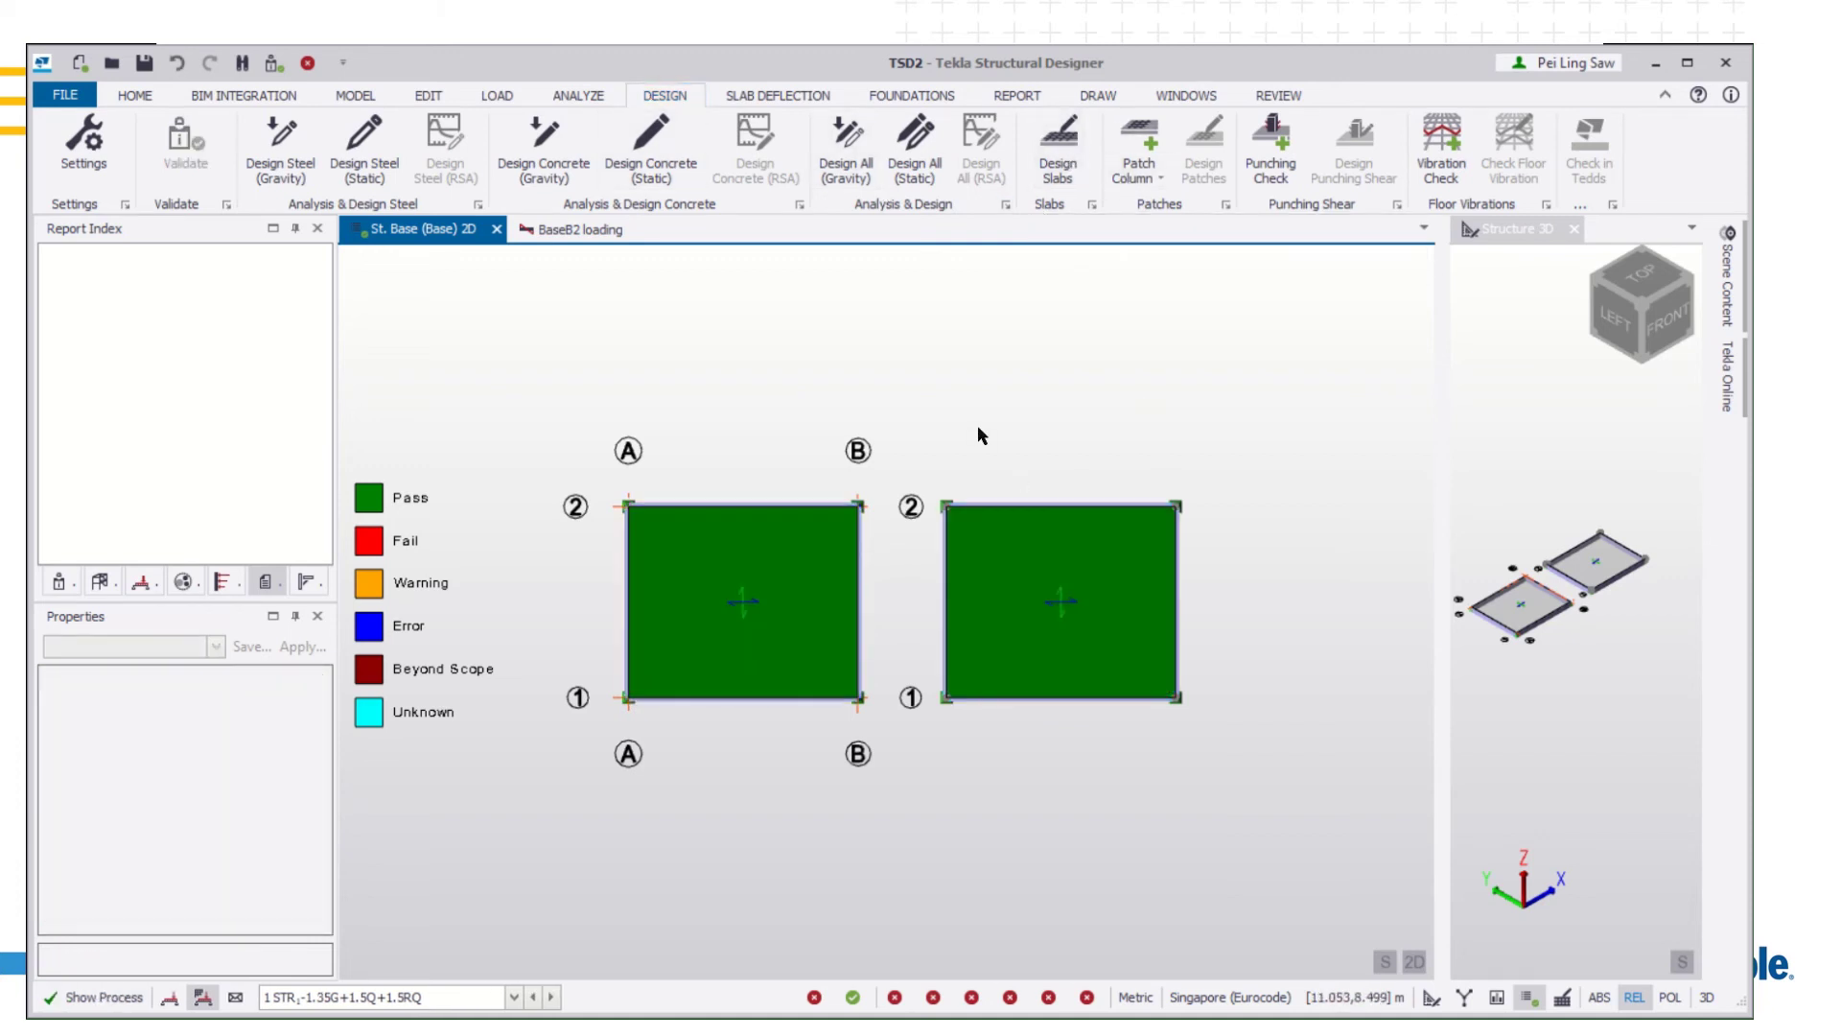
right_click(1072, 618)
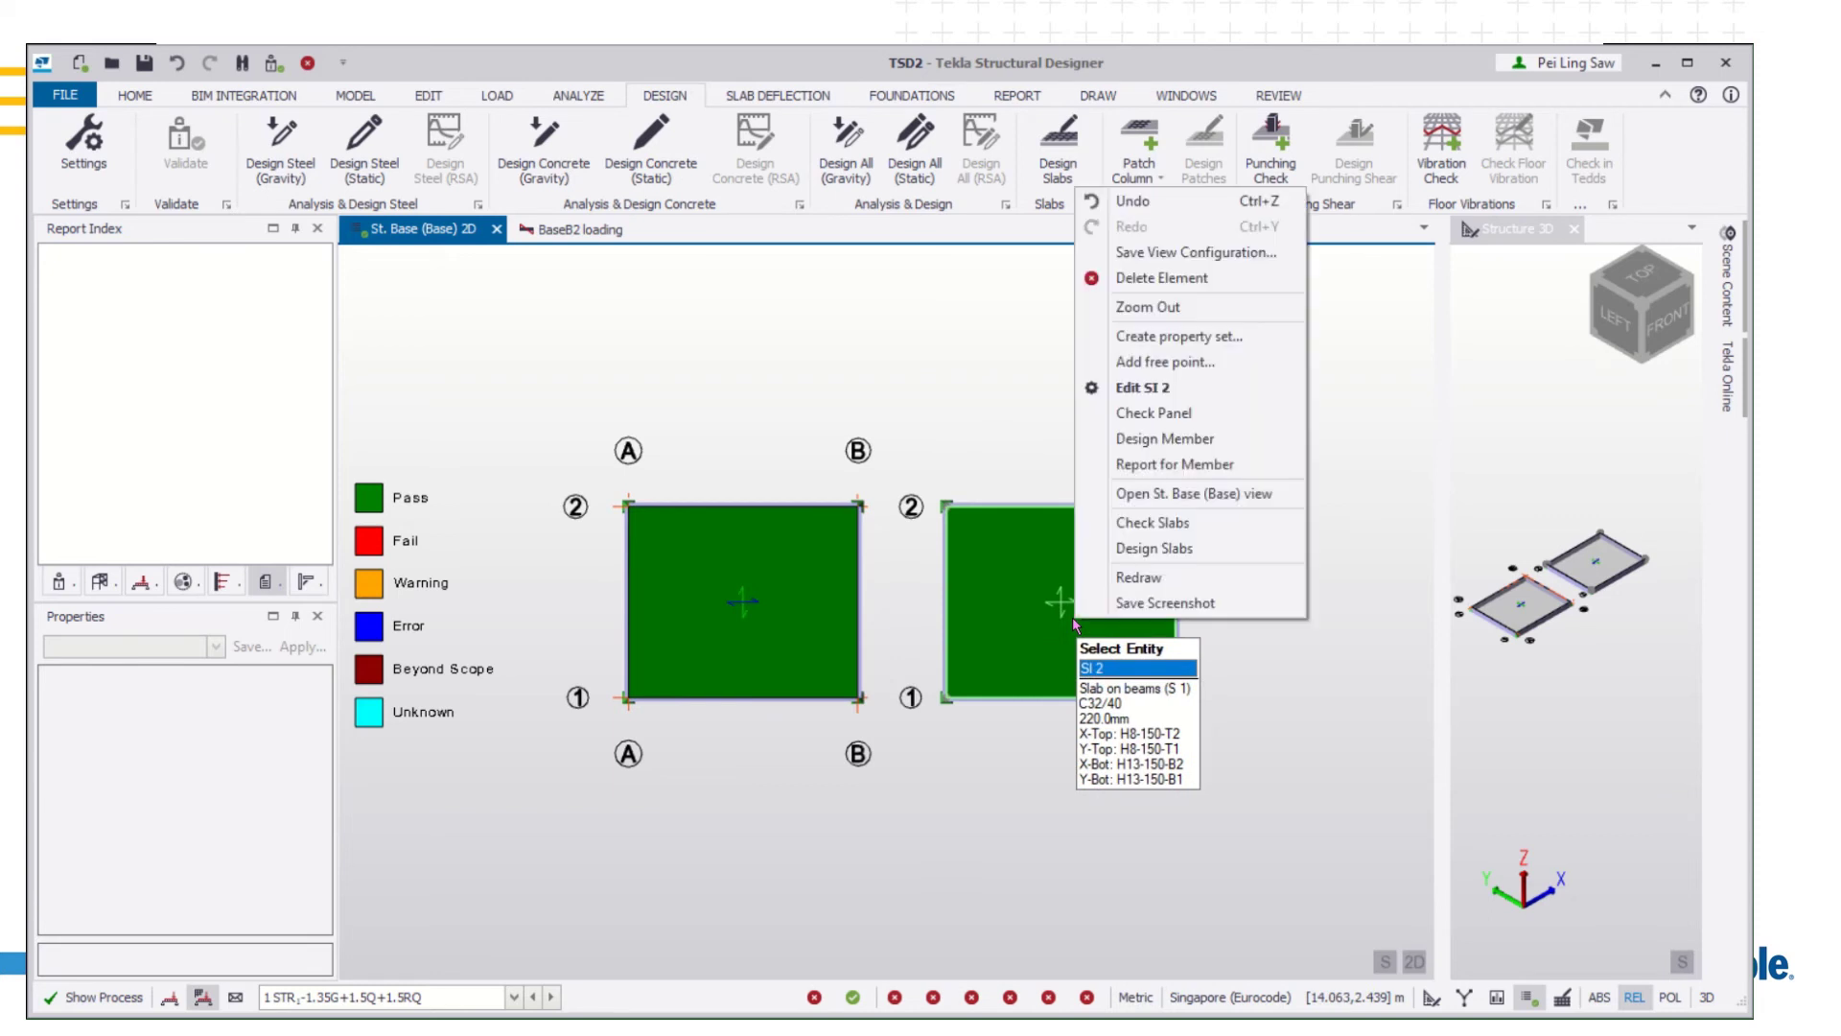
left_click(1189, 413)
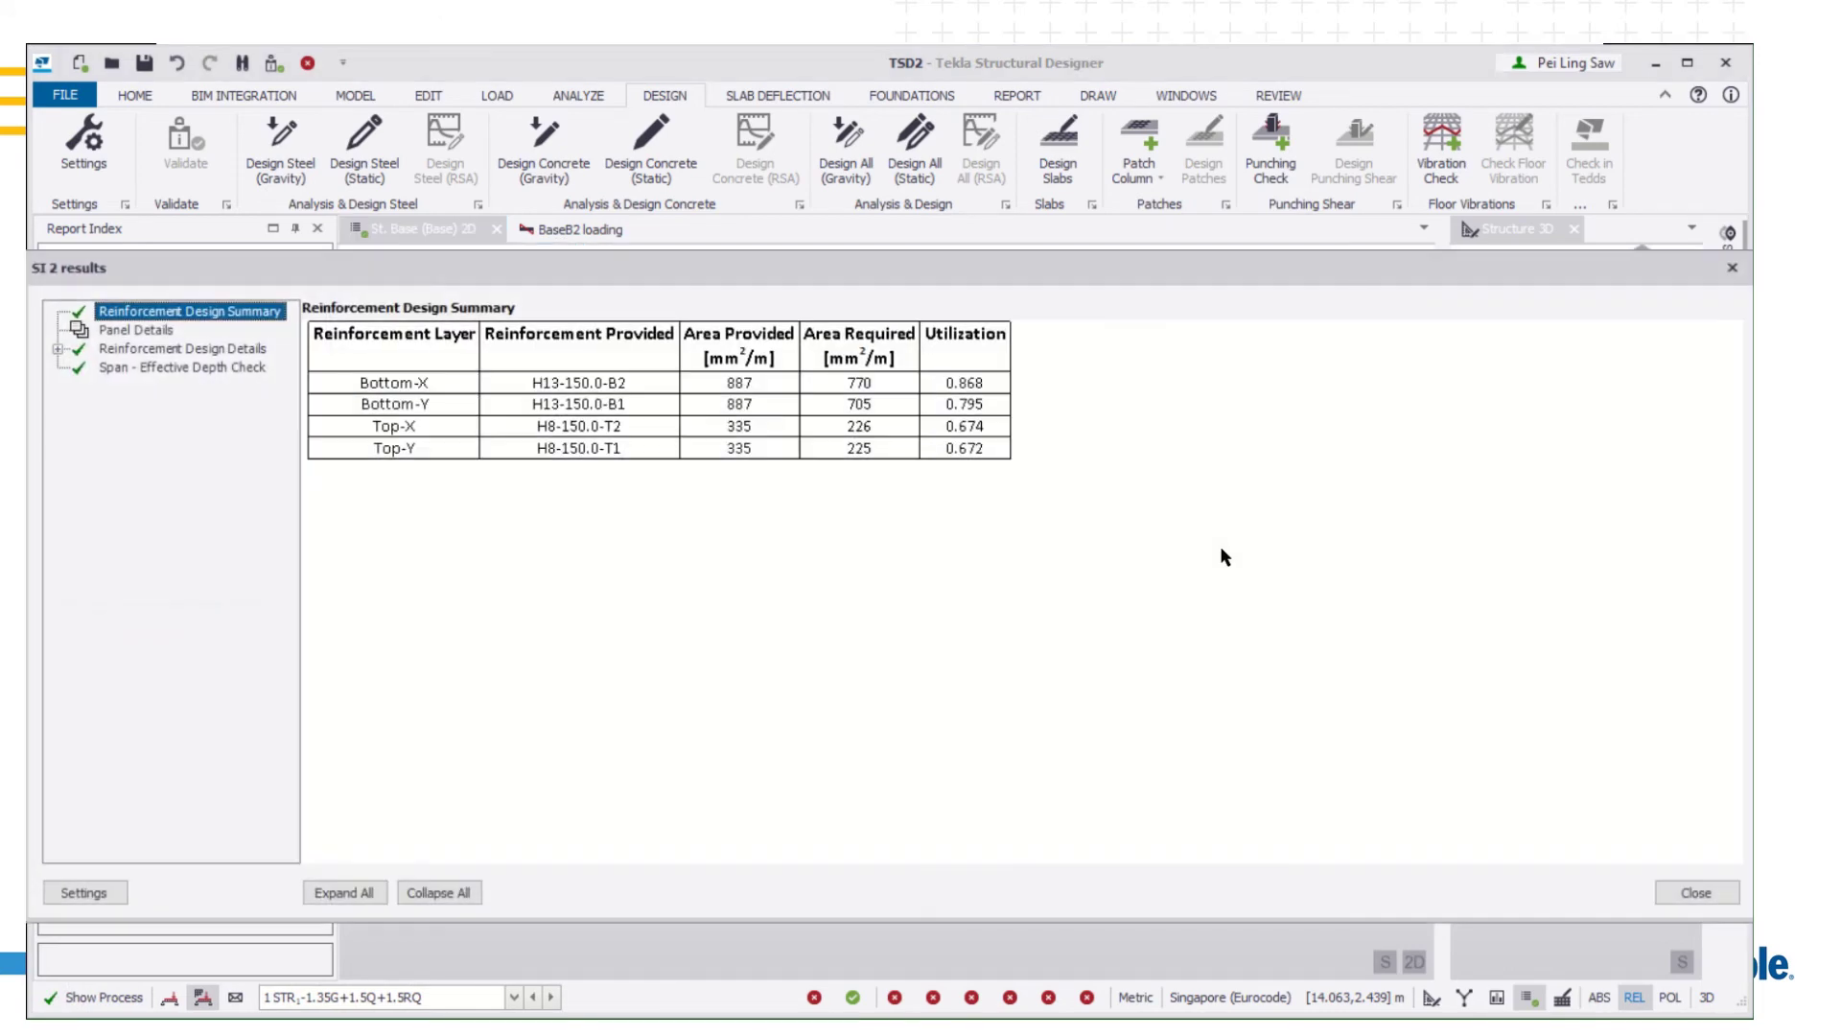
left_click(135, 366)
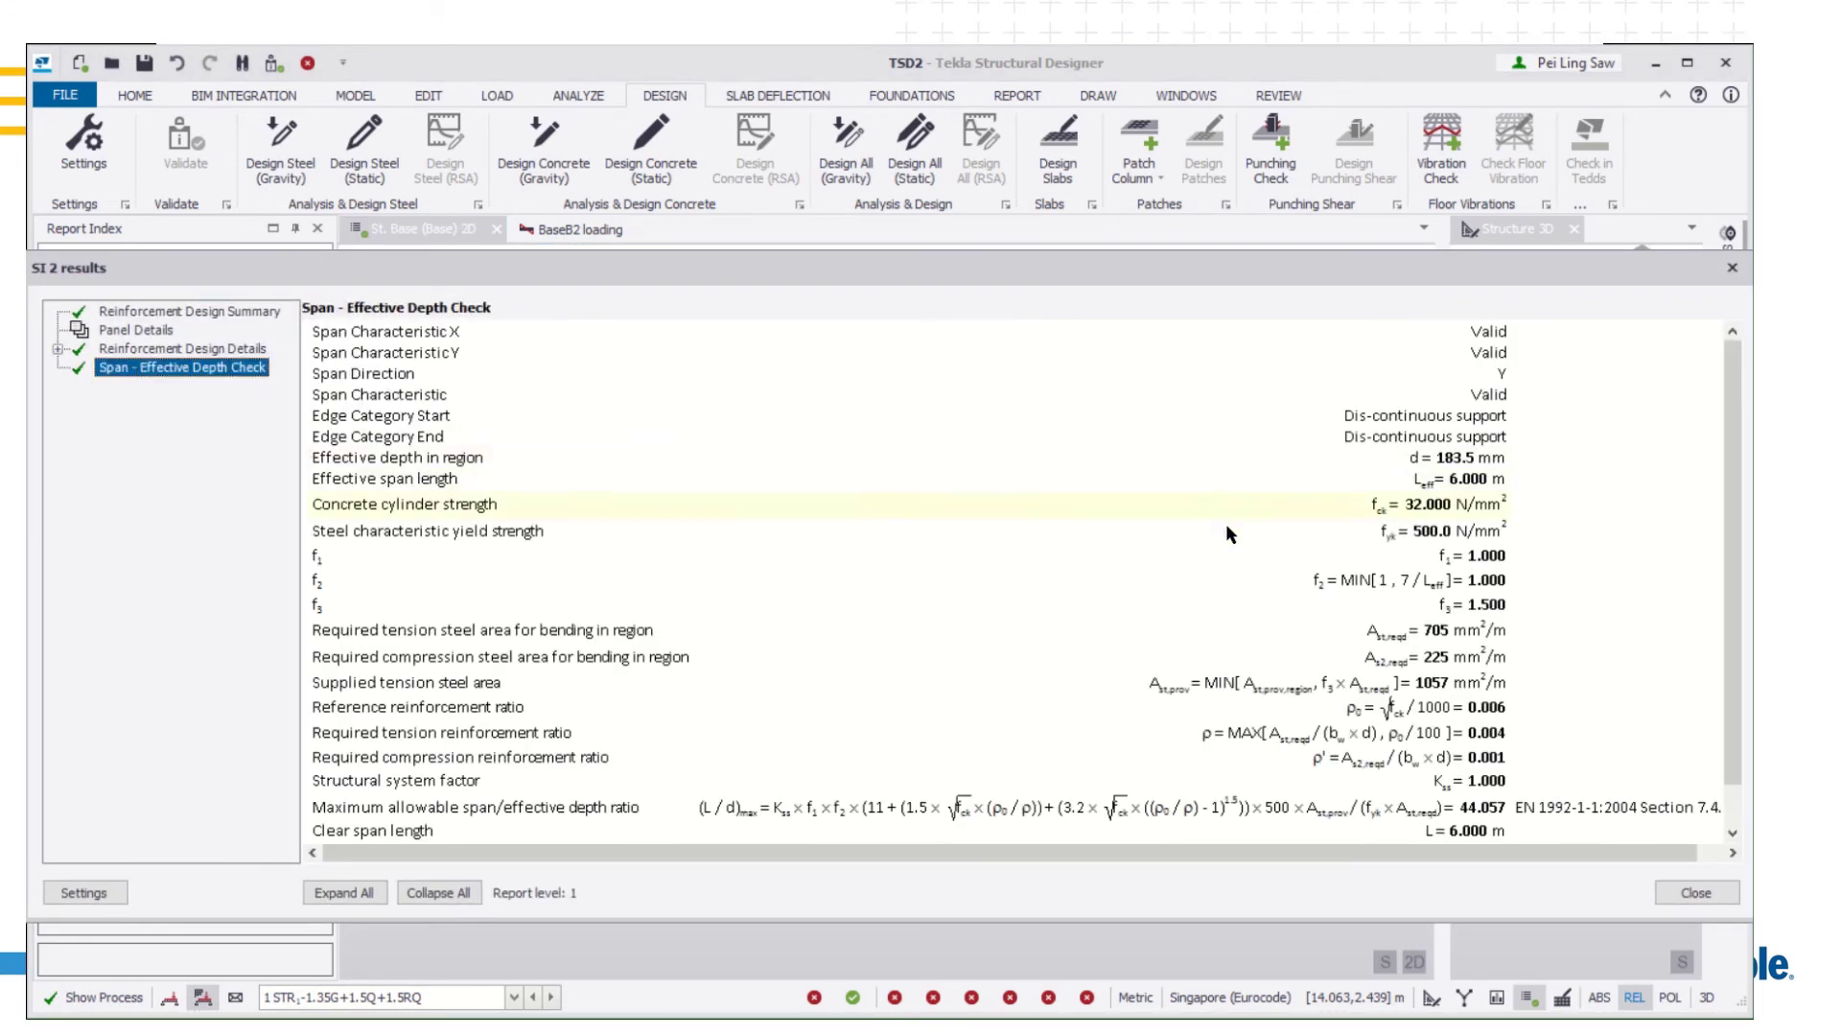
scroll(1226, 531, "down", 1)
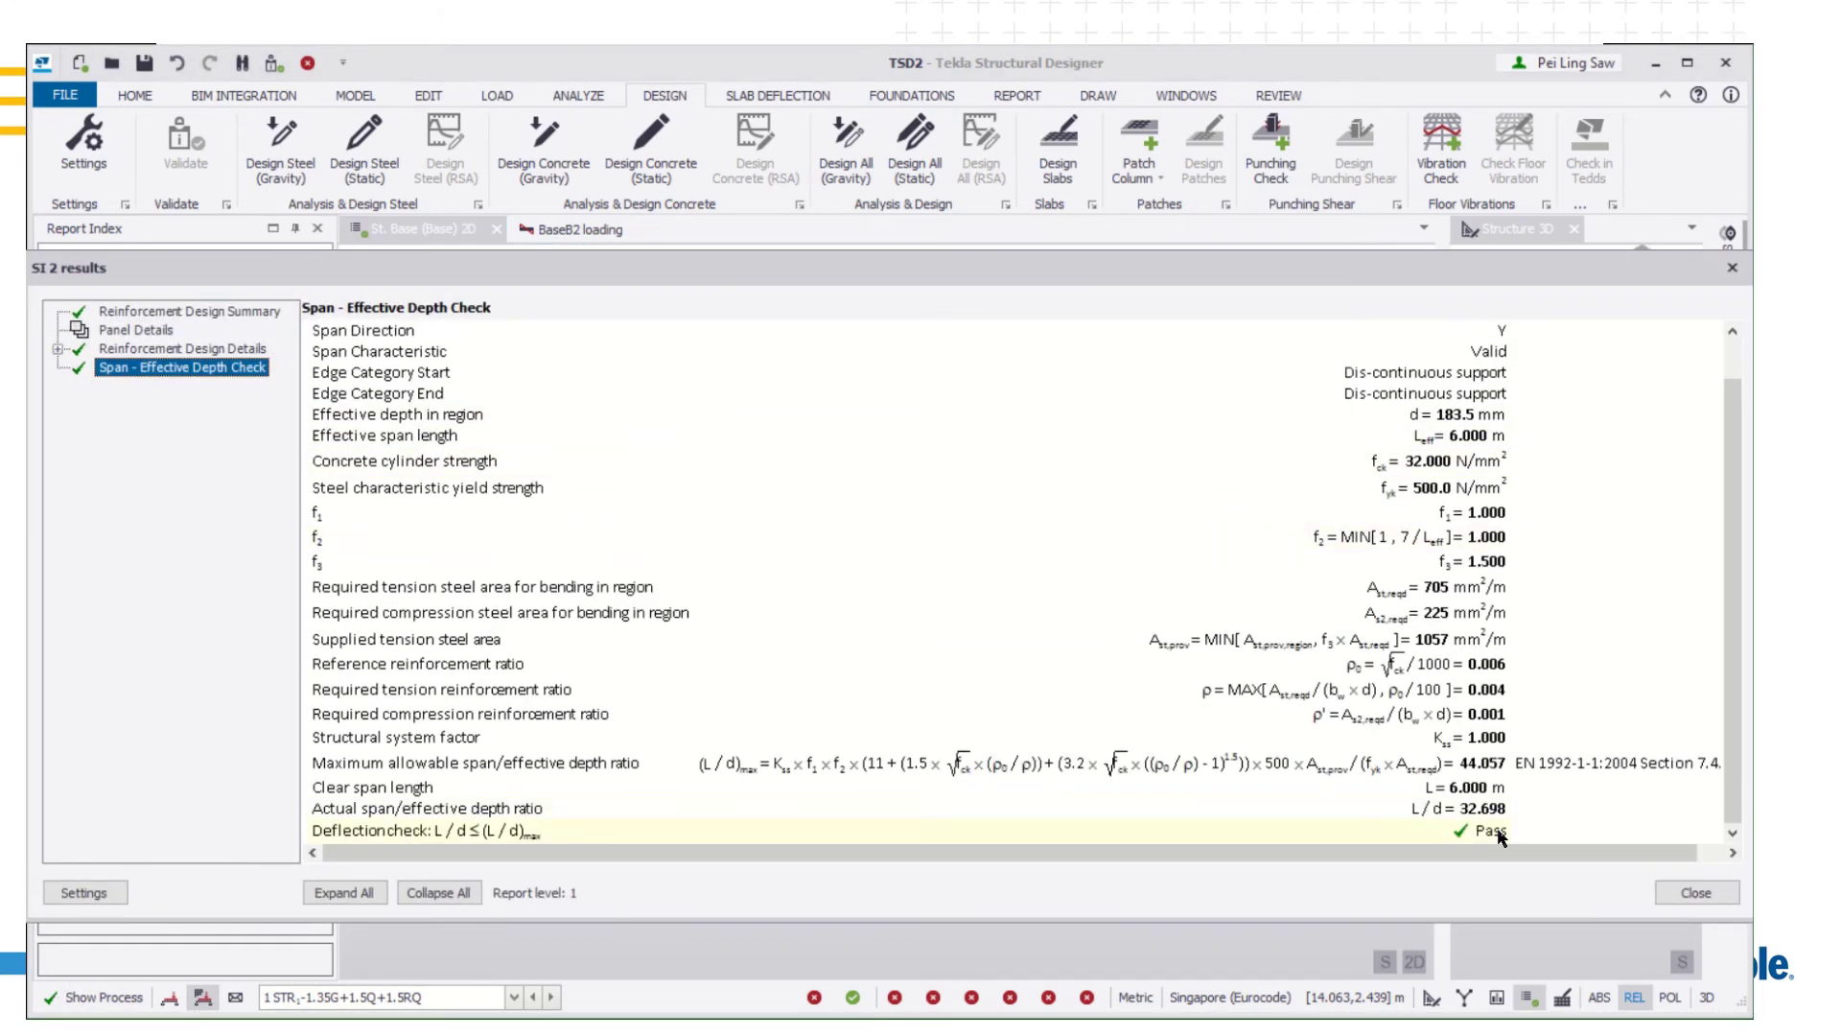
left_click(1706, 894)
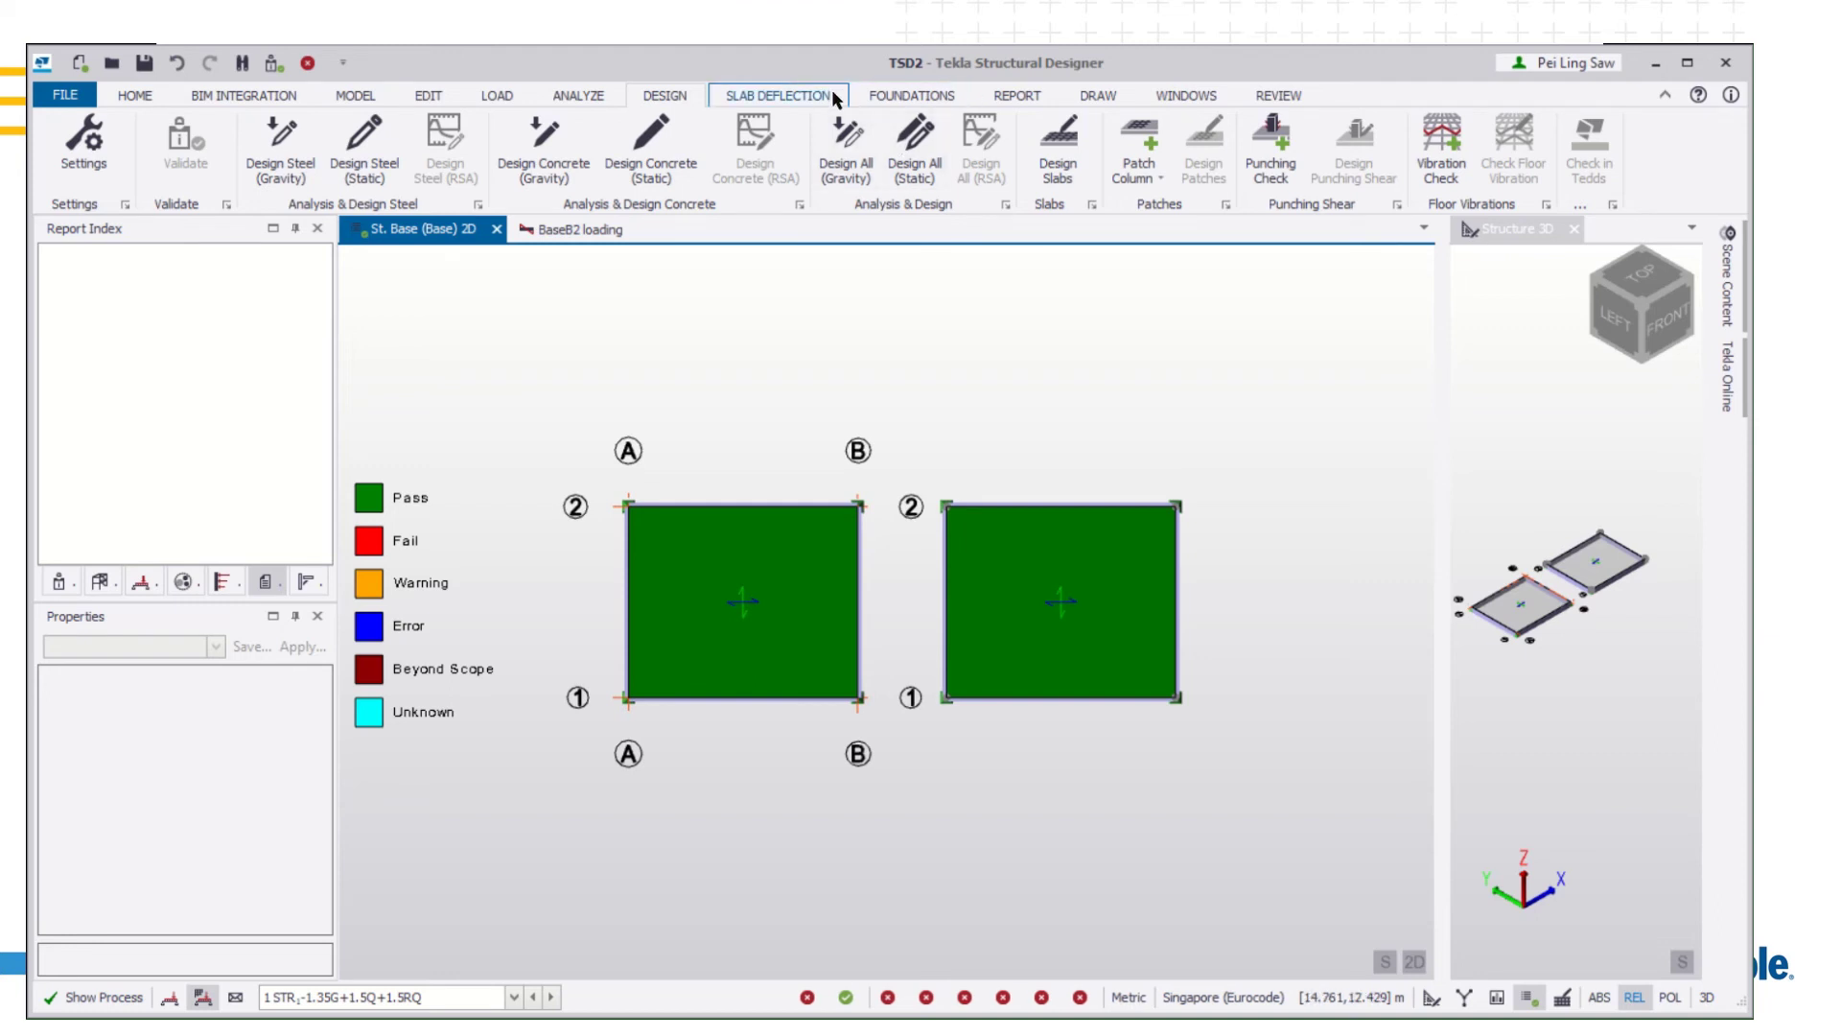
Add a new Model Report contents style named Slab
left_click(1018, 97)
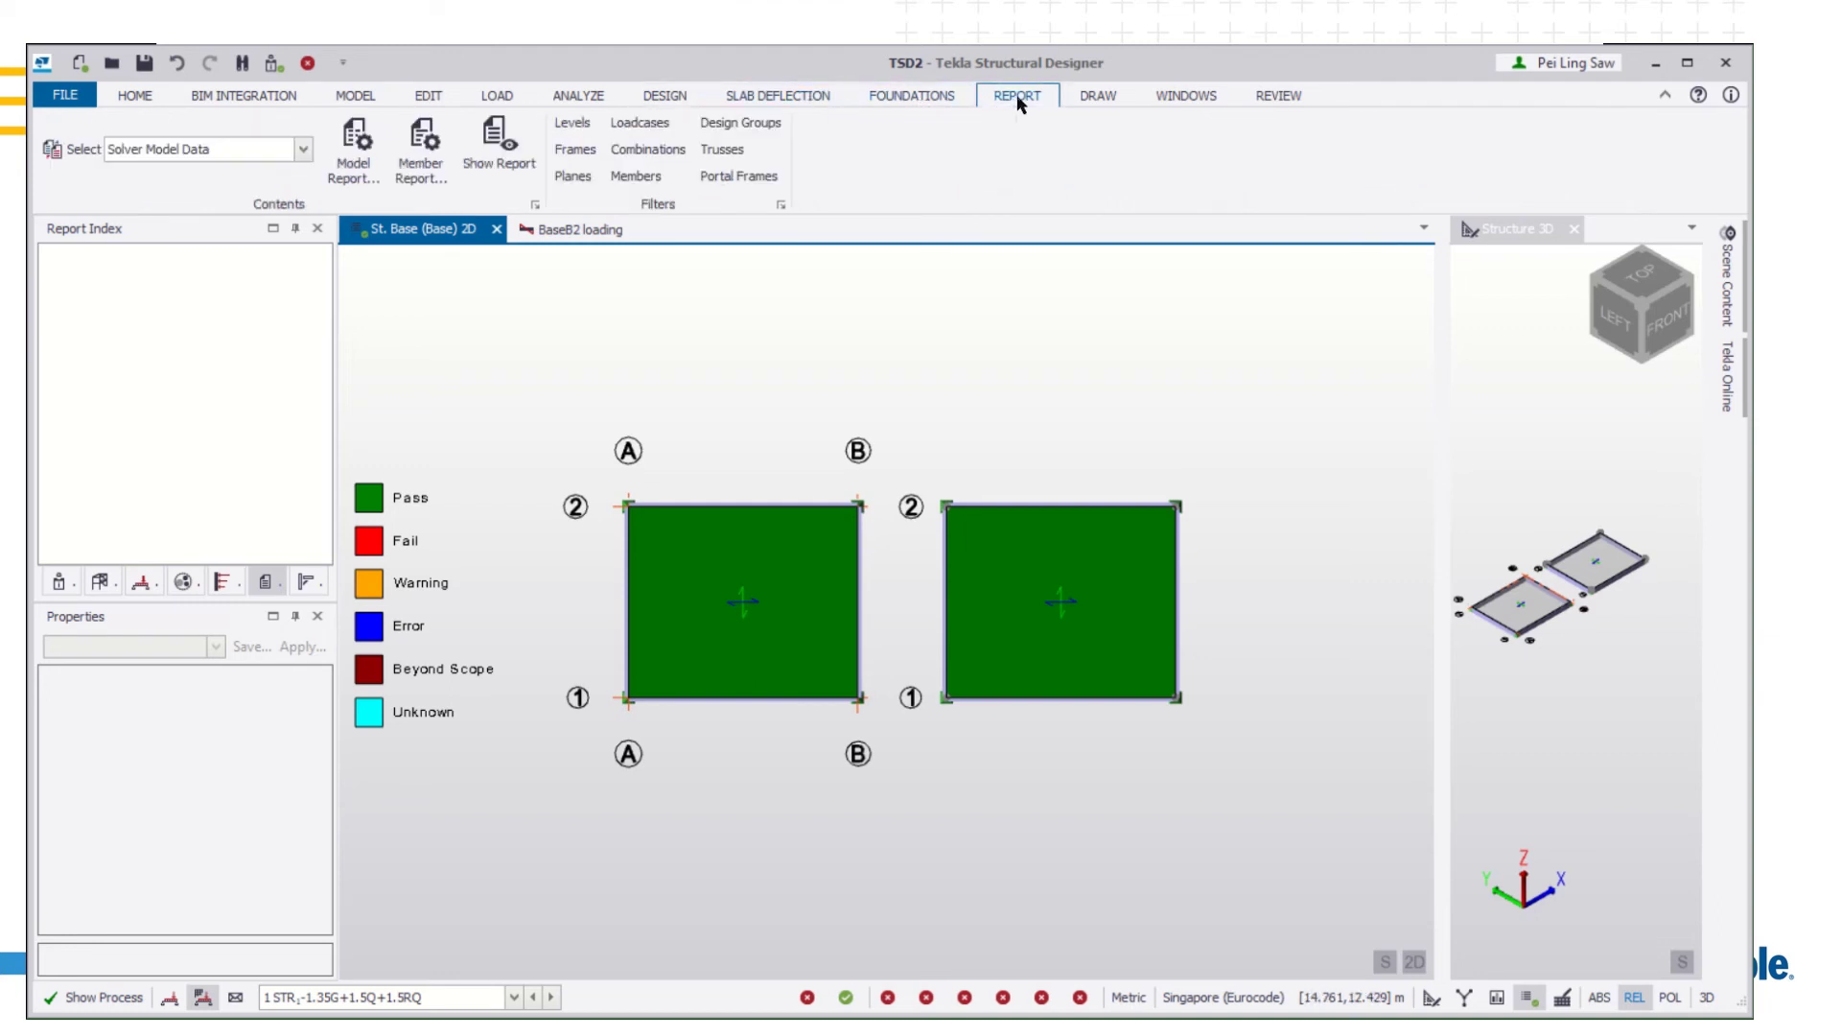
left_click(304, 150)
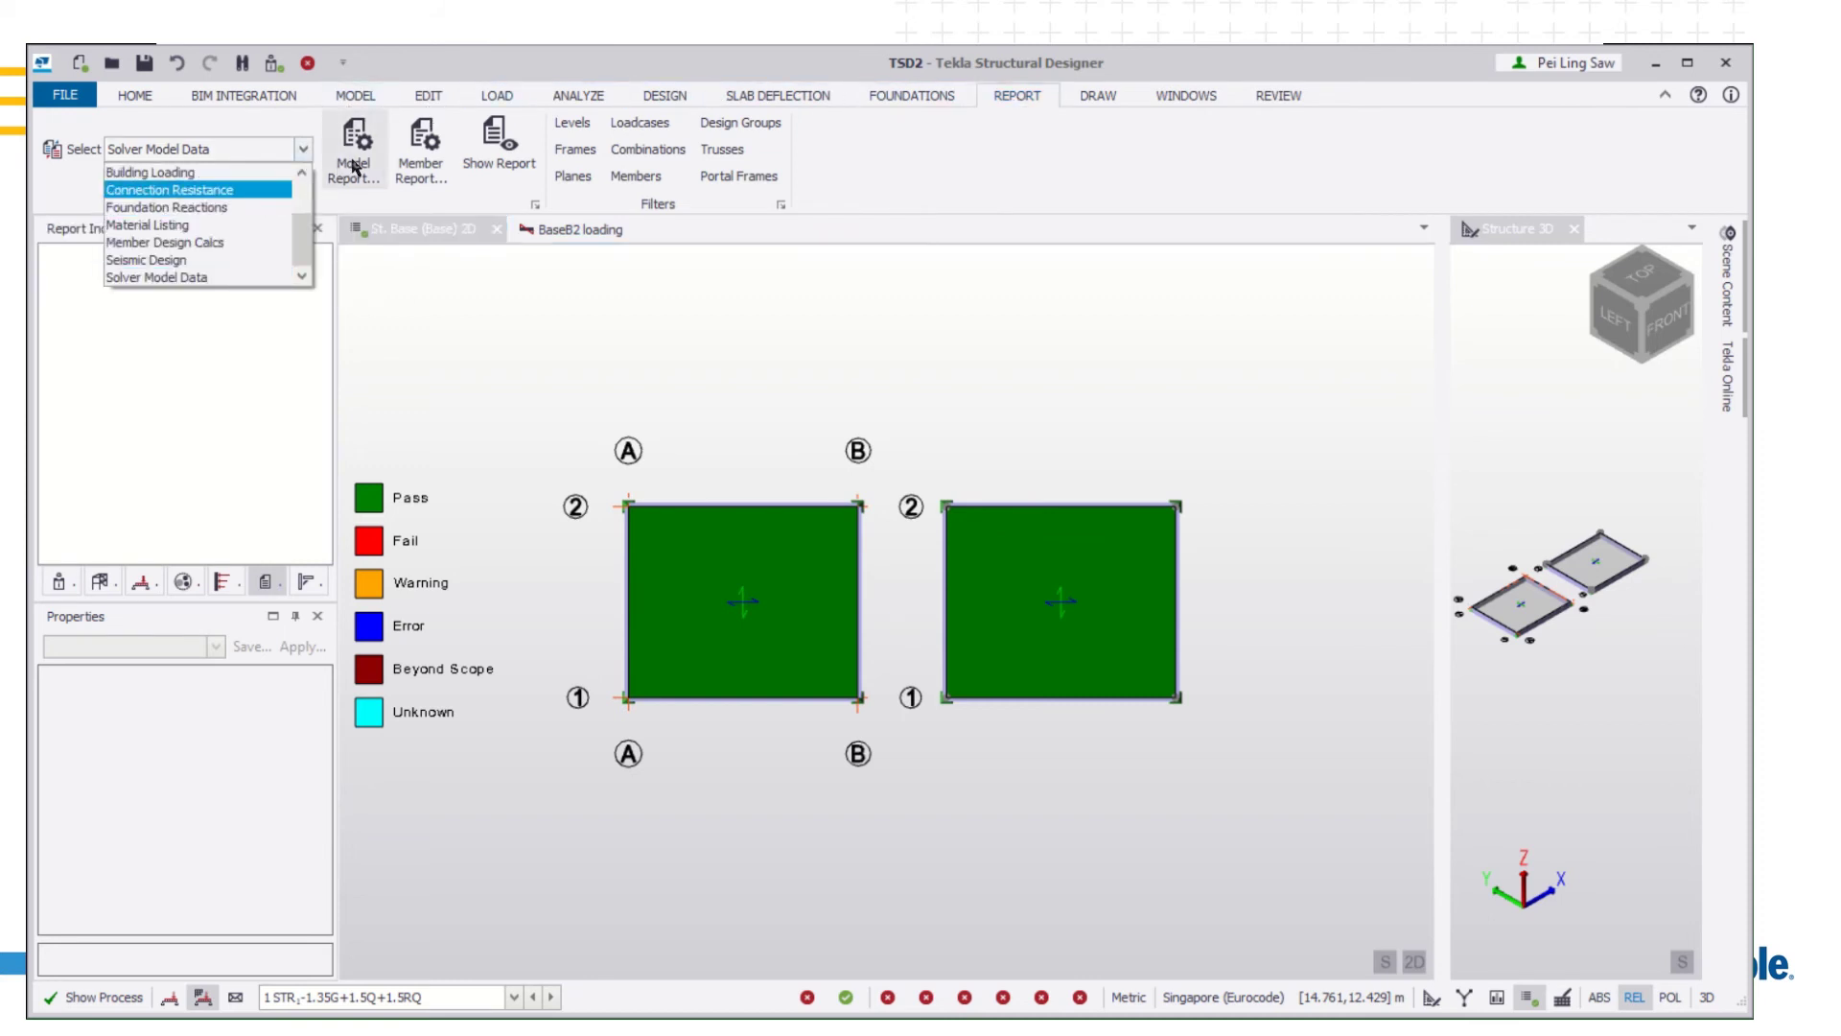
left_click(352, 167)
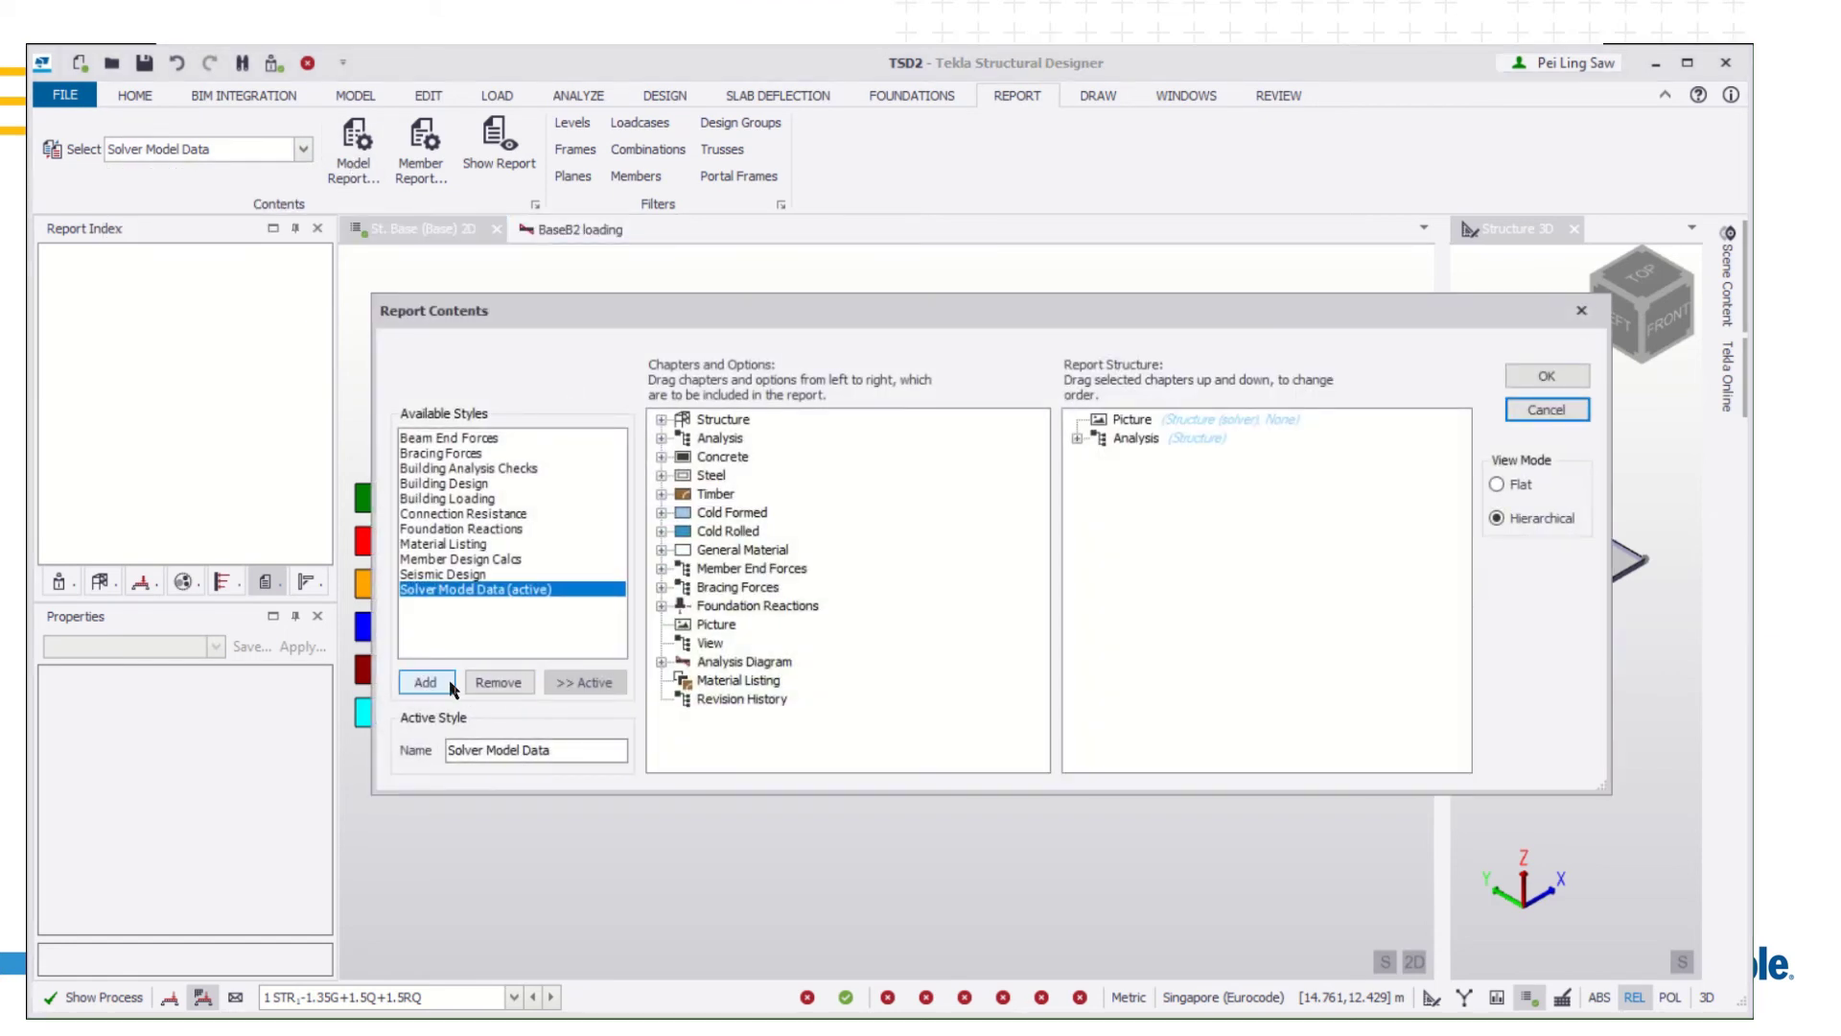
left_click(449, 680)
left_click(500, 745)
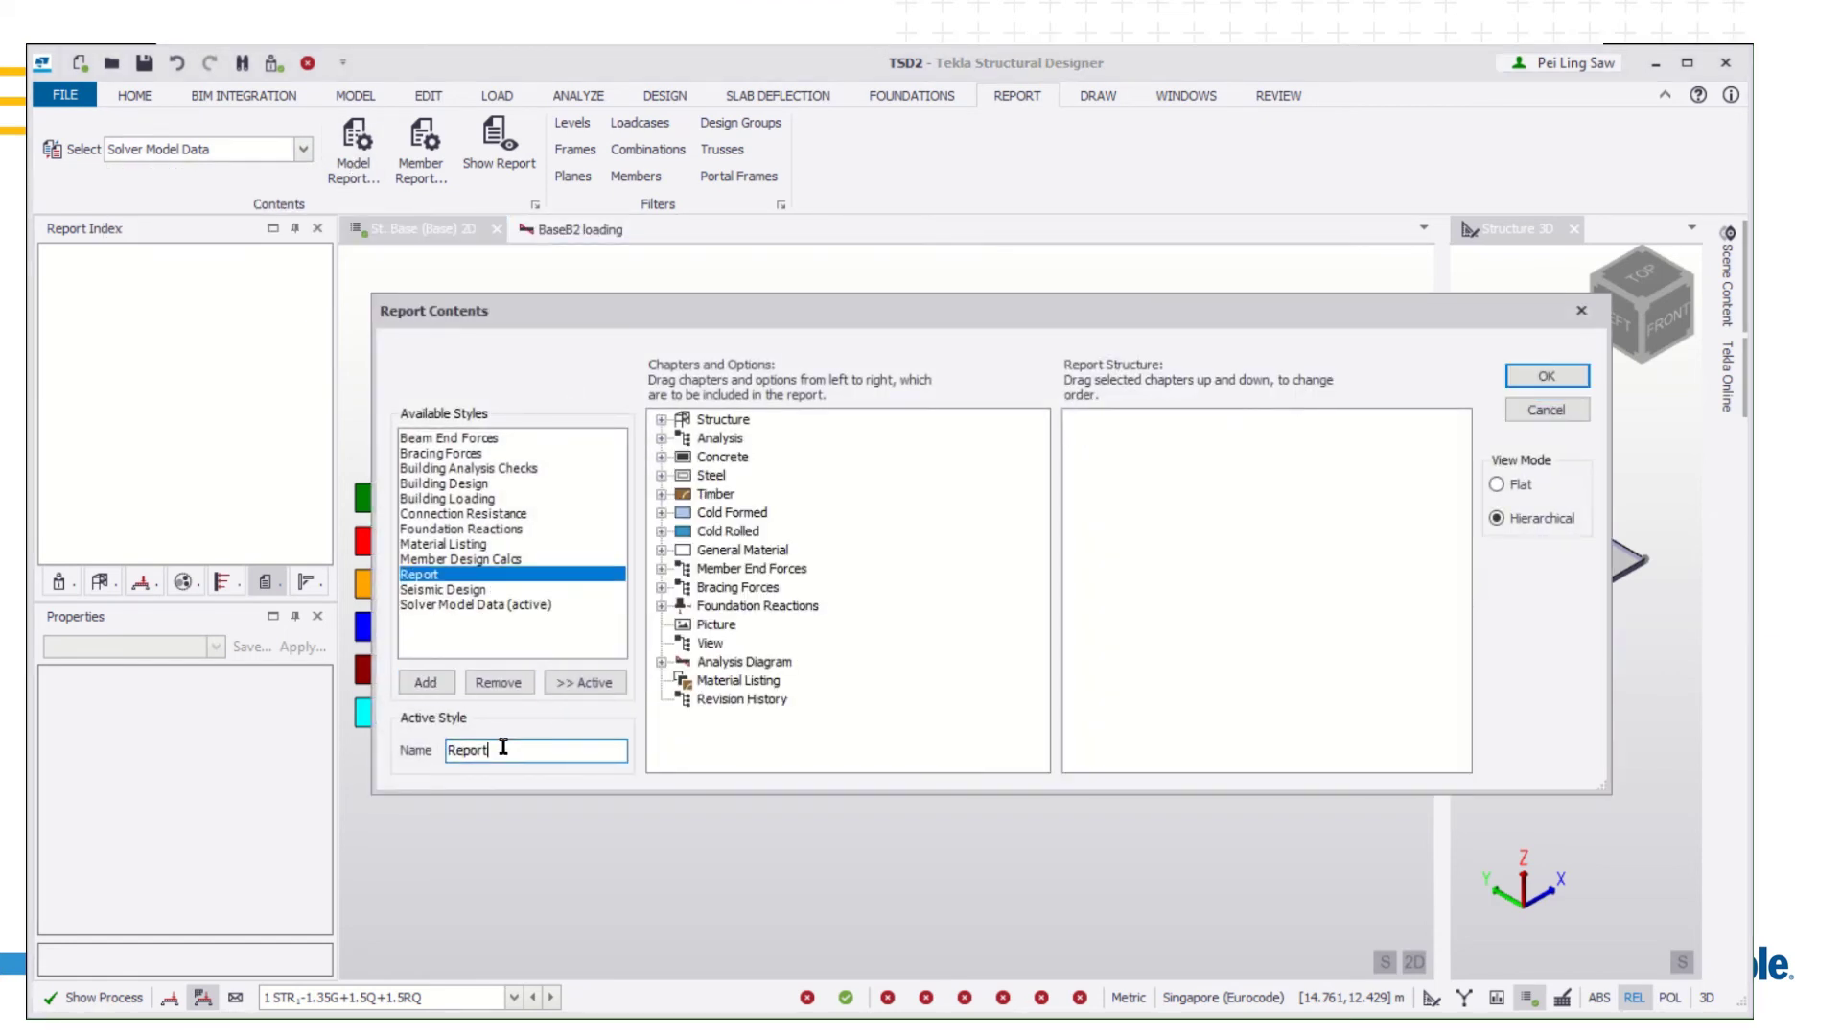
left_click_drag(503, 746, 381, 737)
type("Slab")
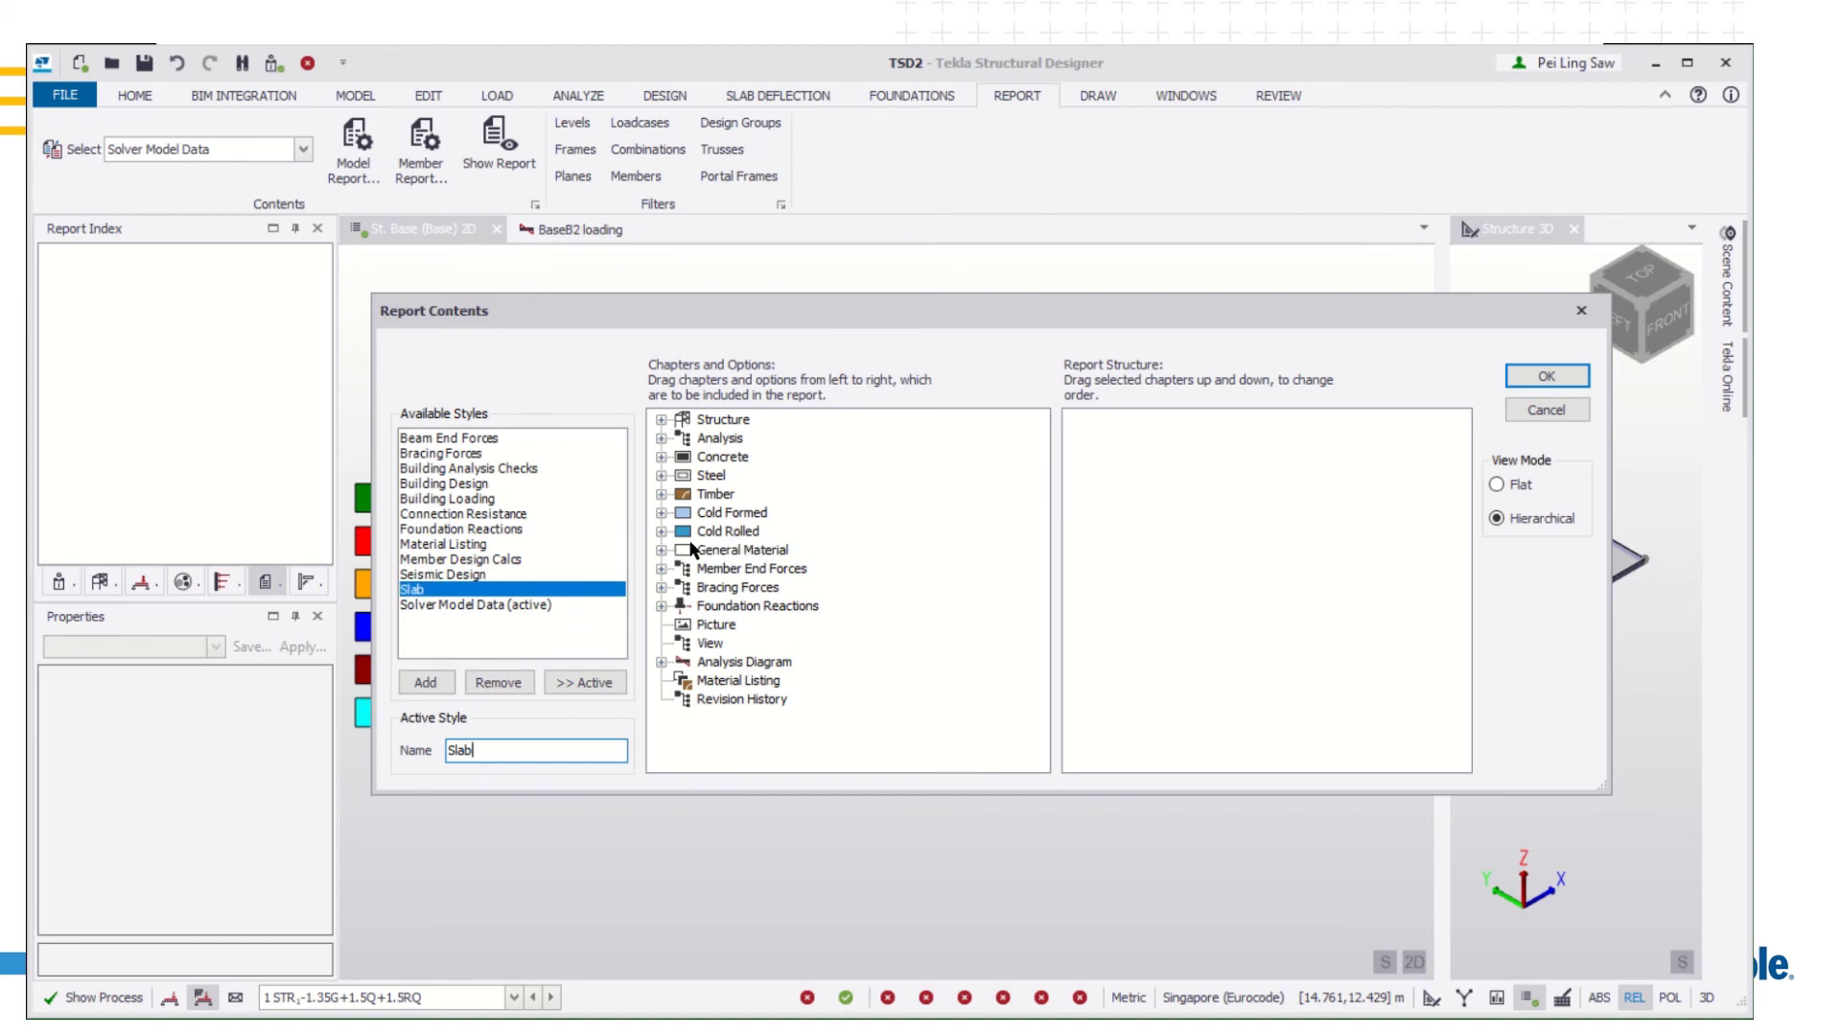
Add Concrete > Slab/Mat Design per Plane > Slab/Mat Panels with the panel summary style
double_click(677, 461)
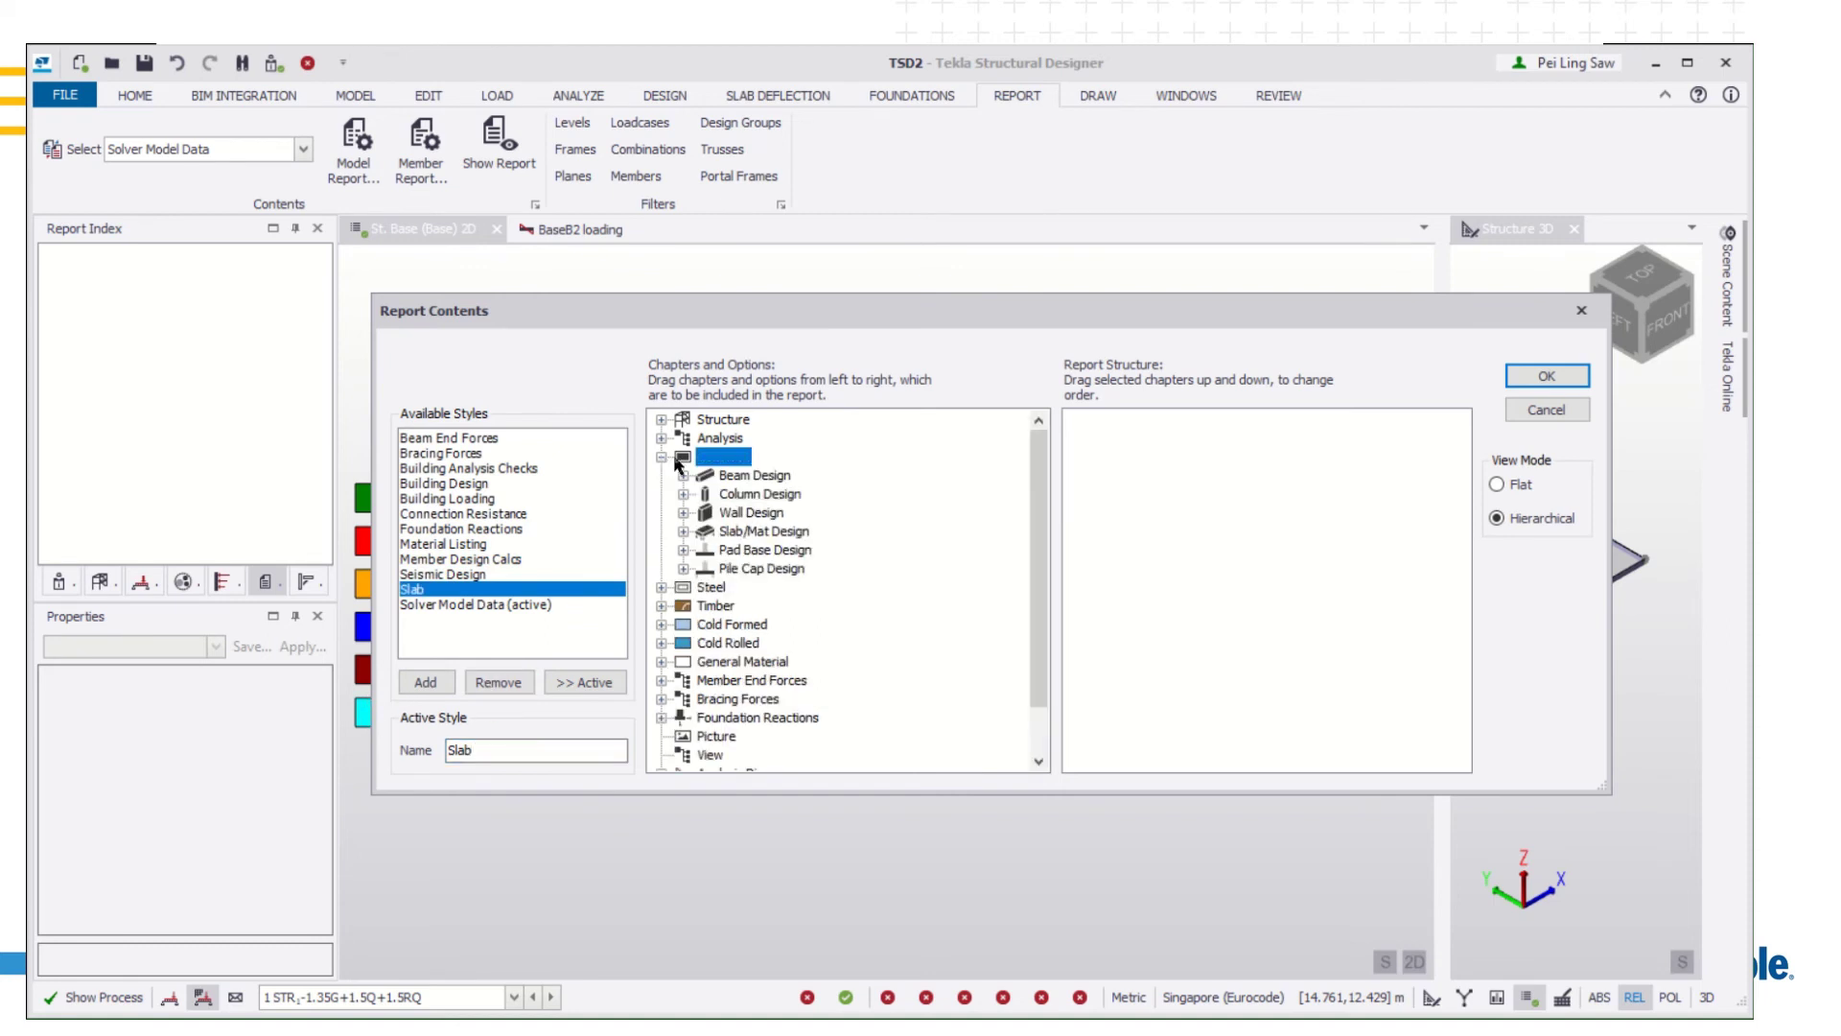
double_click(683, 531)
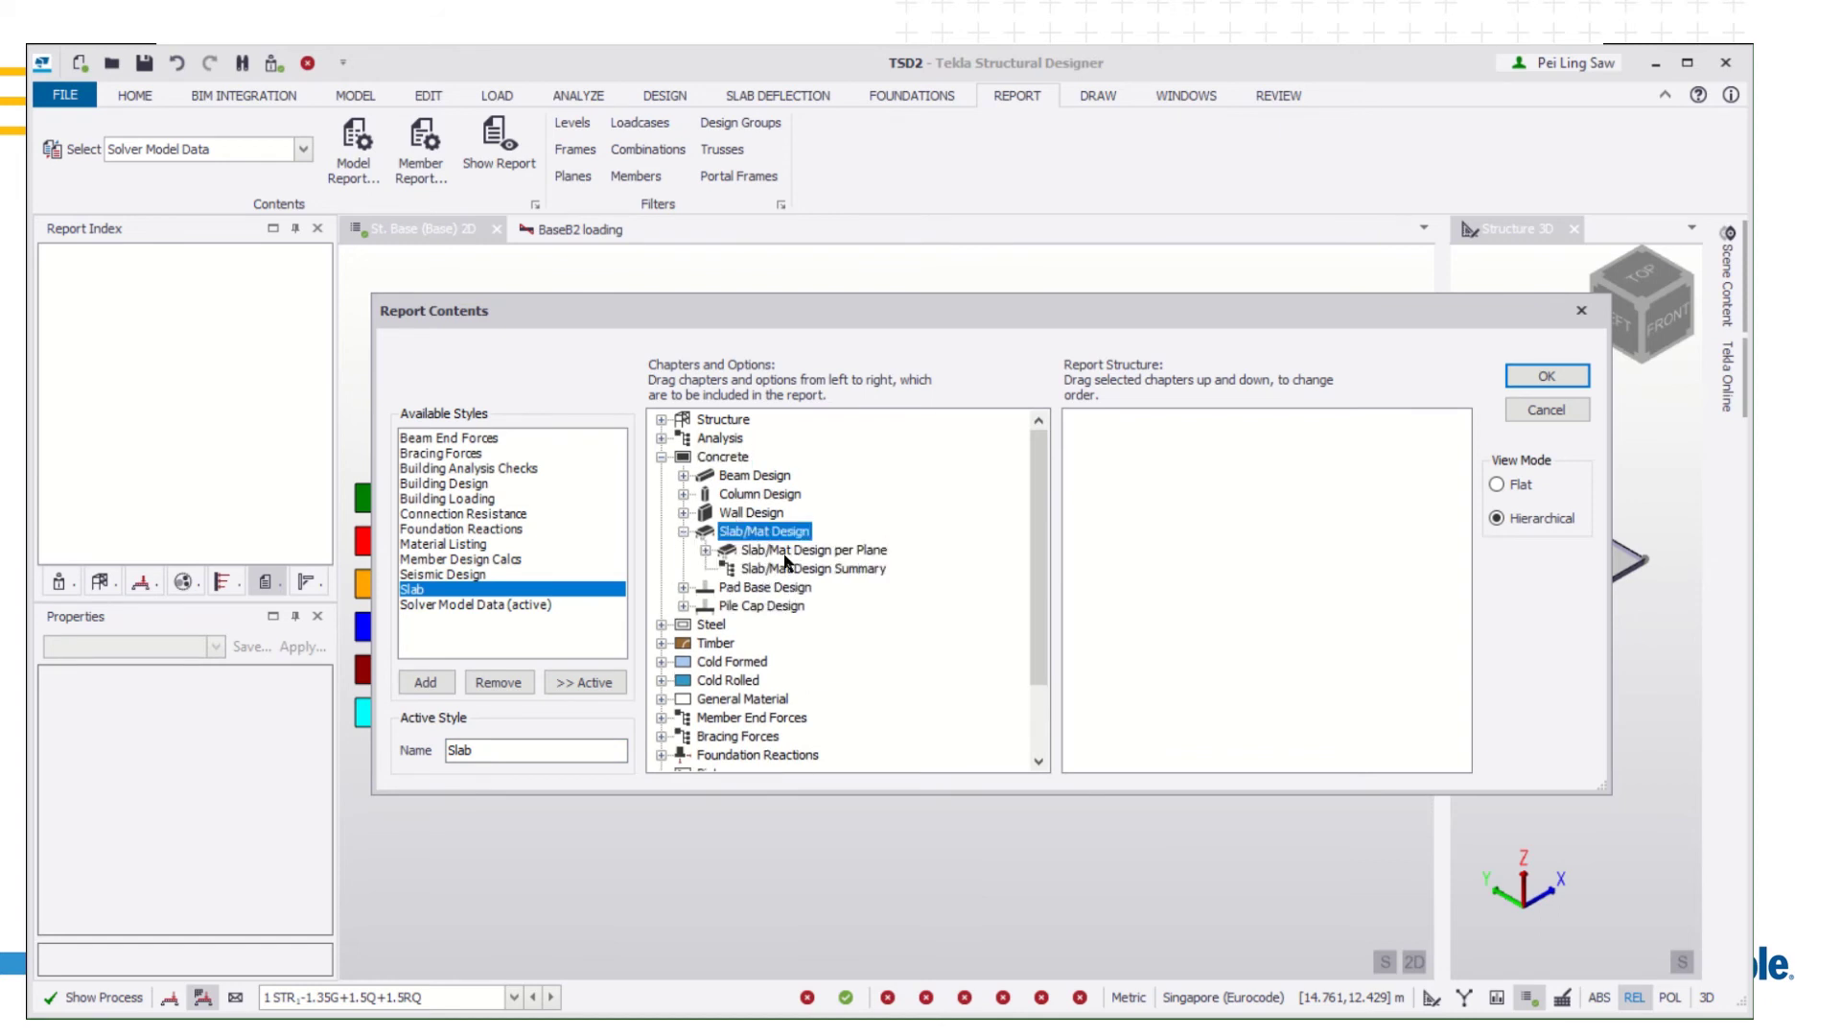
left_click(706, 550)
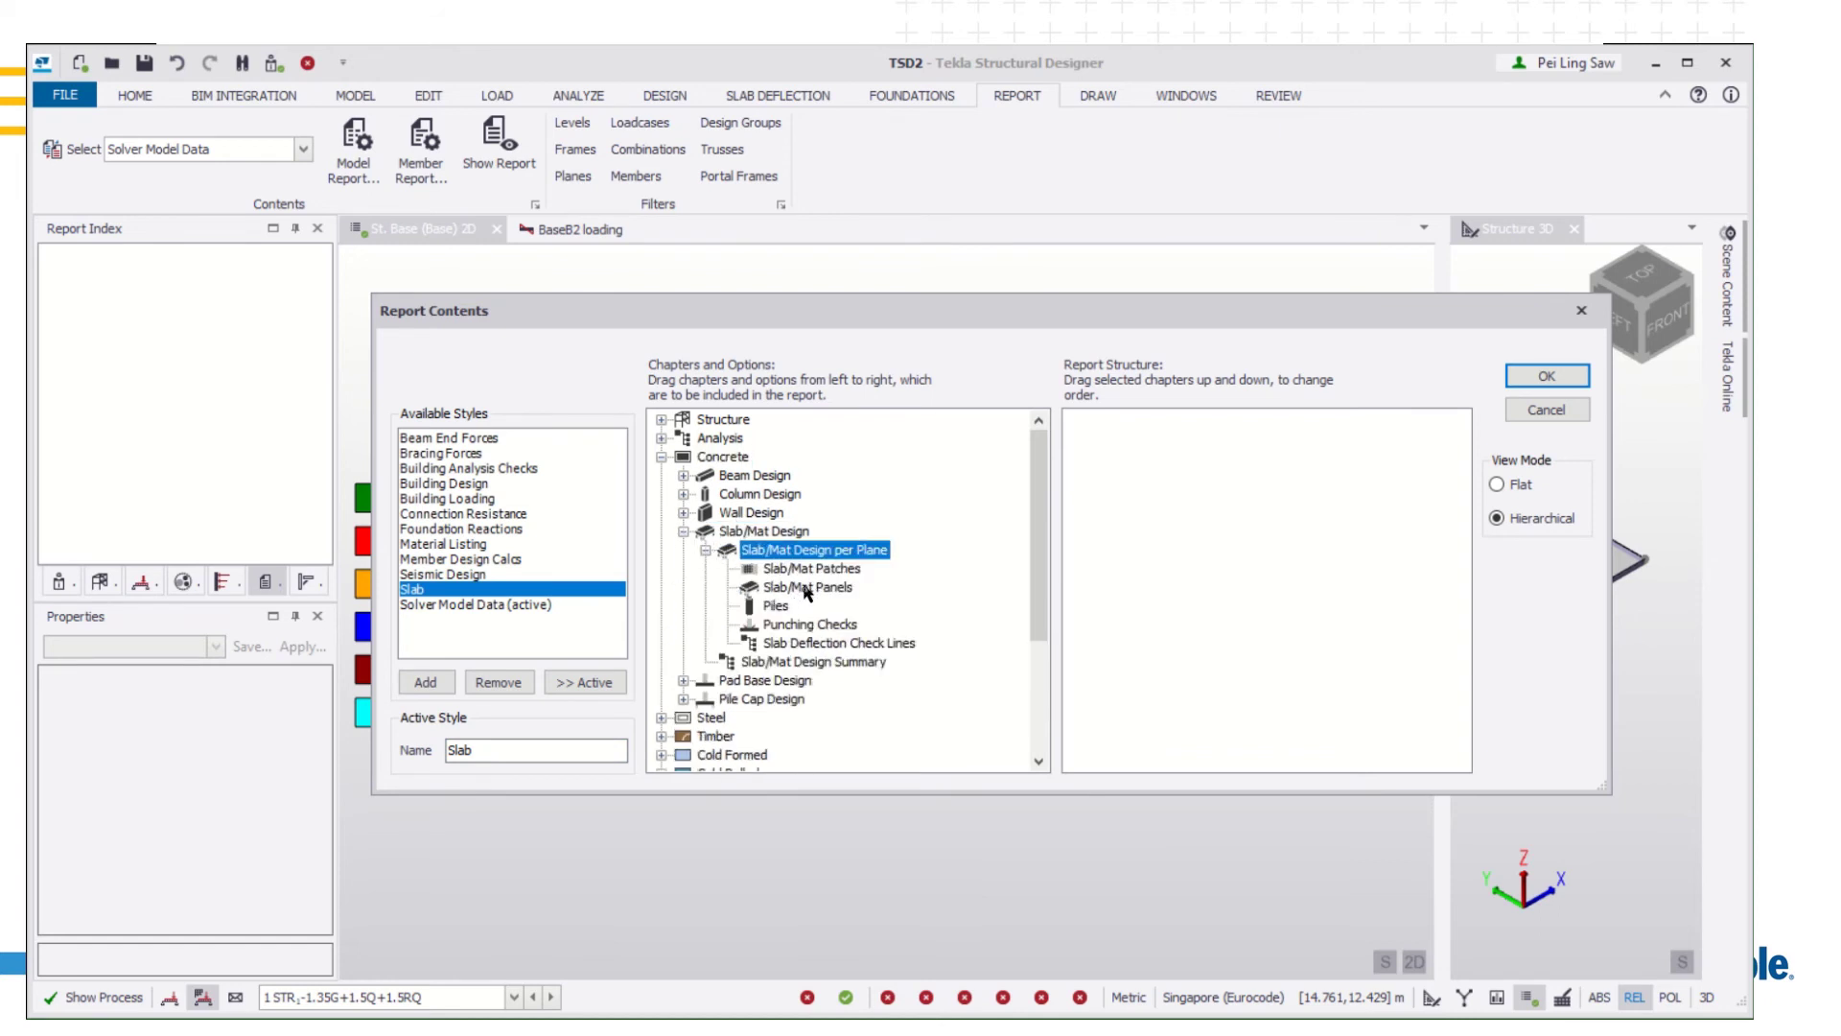
left_click_drag(806, 590, 1222, 528)
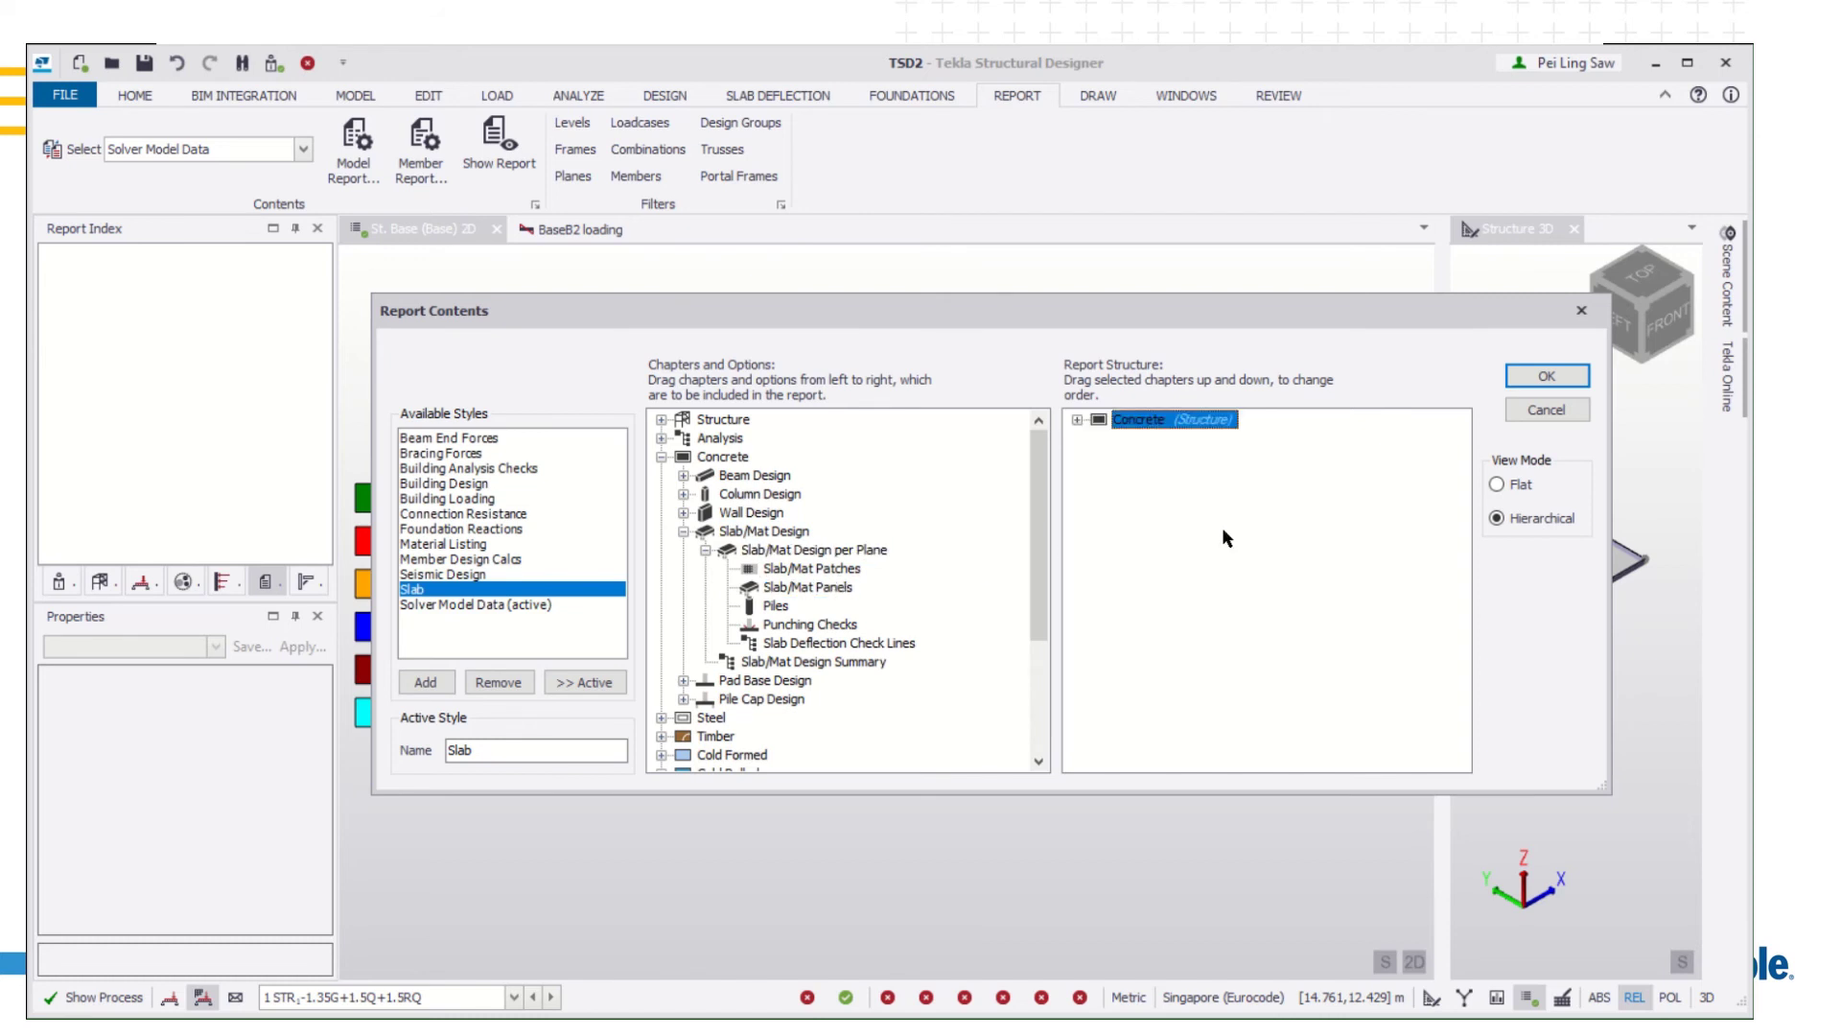
left_click(1076, 419)
double_click(1180, 438)
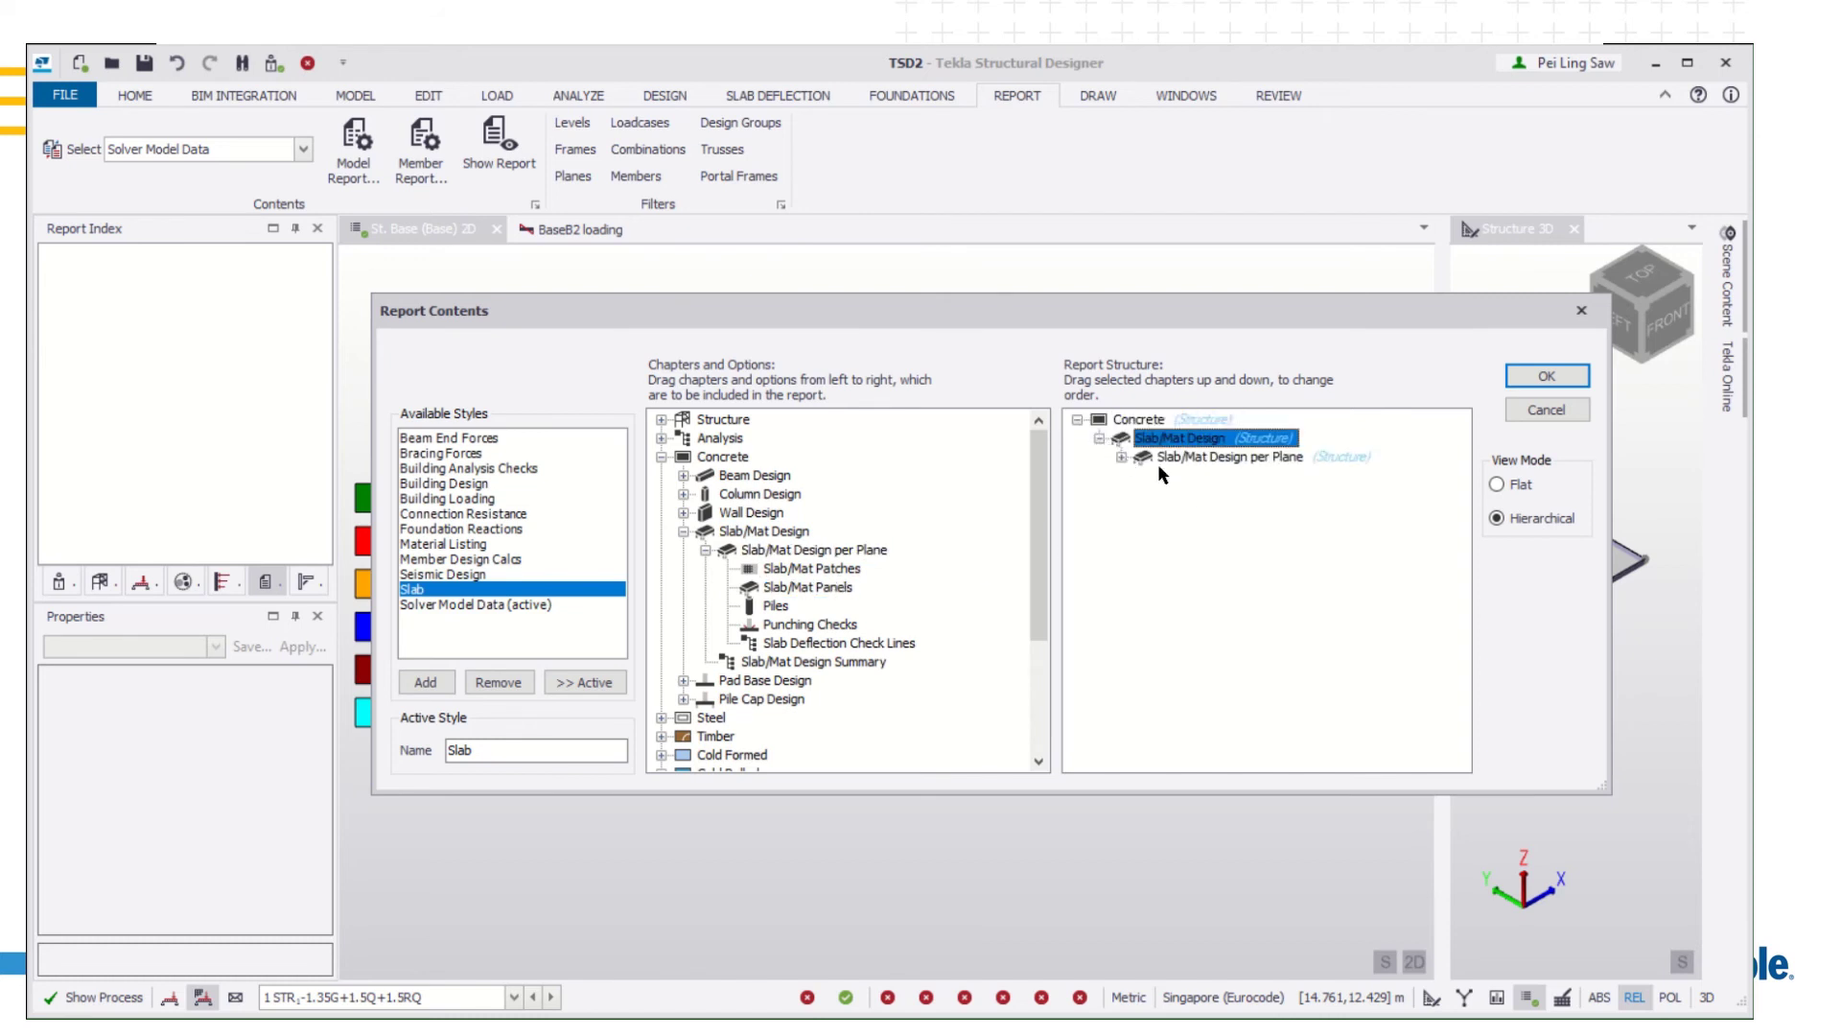
left_click(1201, 478)
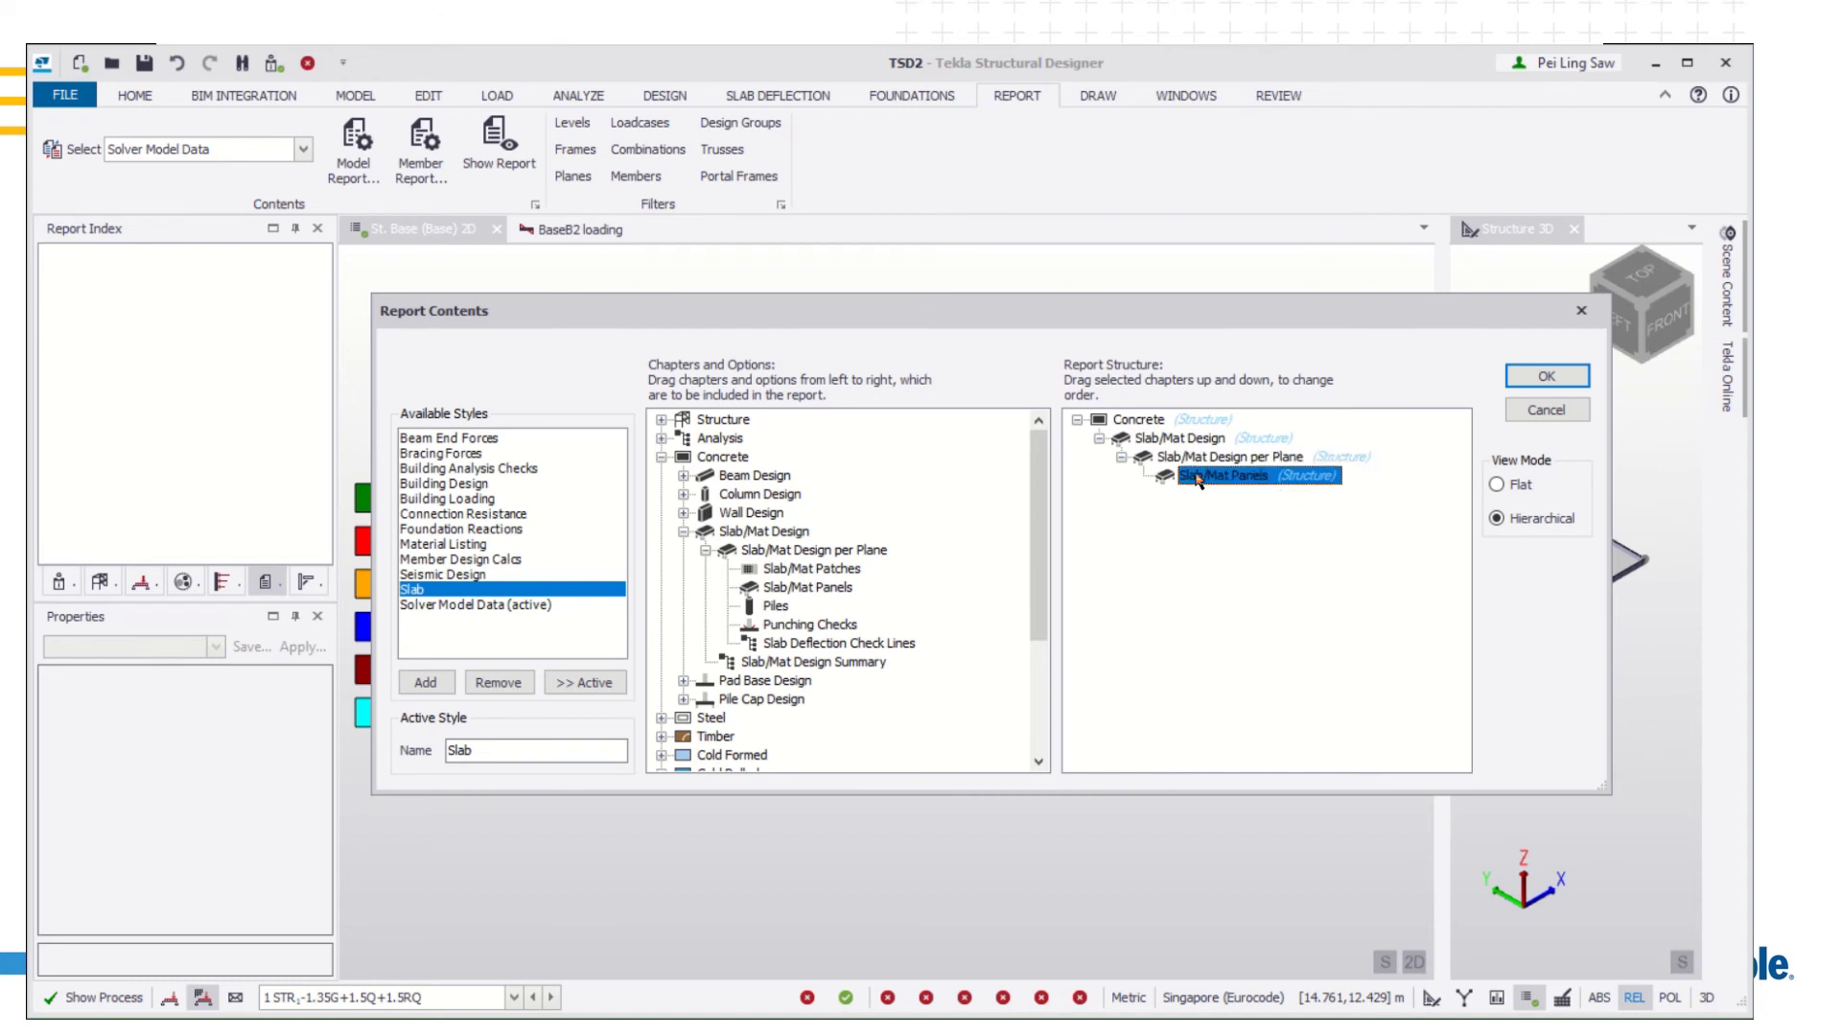
right_click(1314, 482)
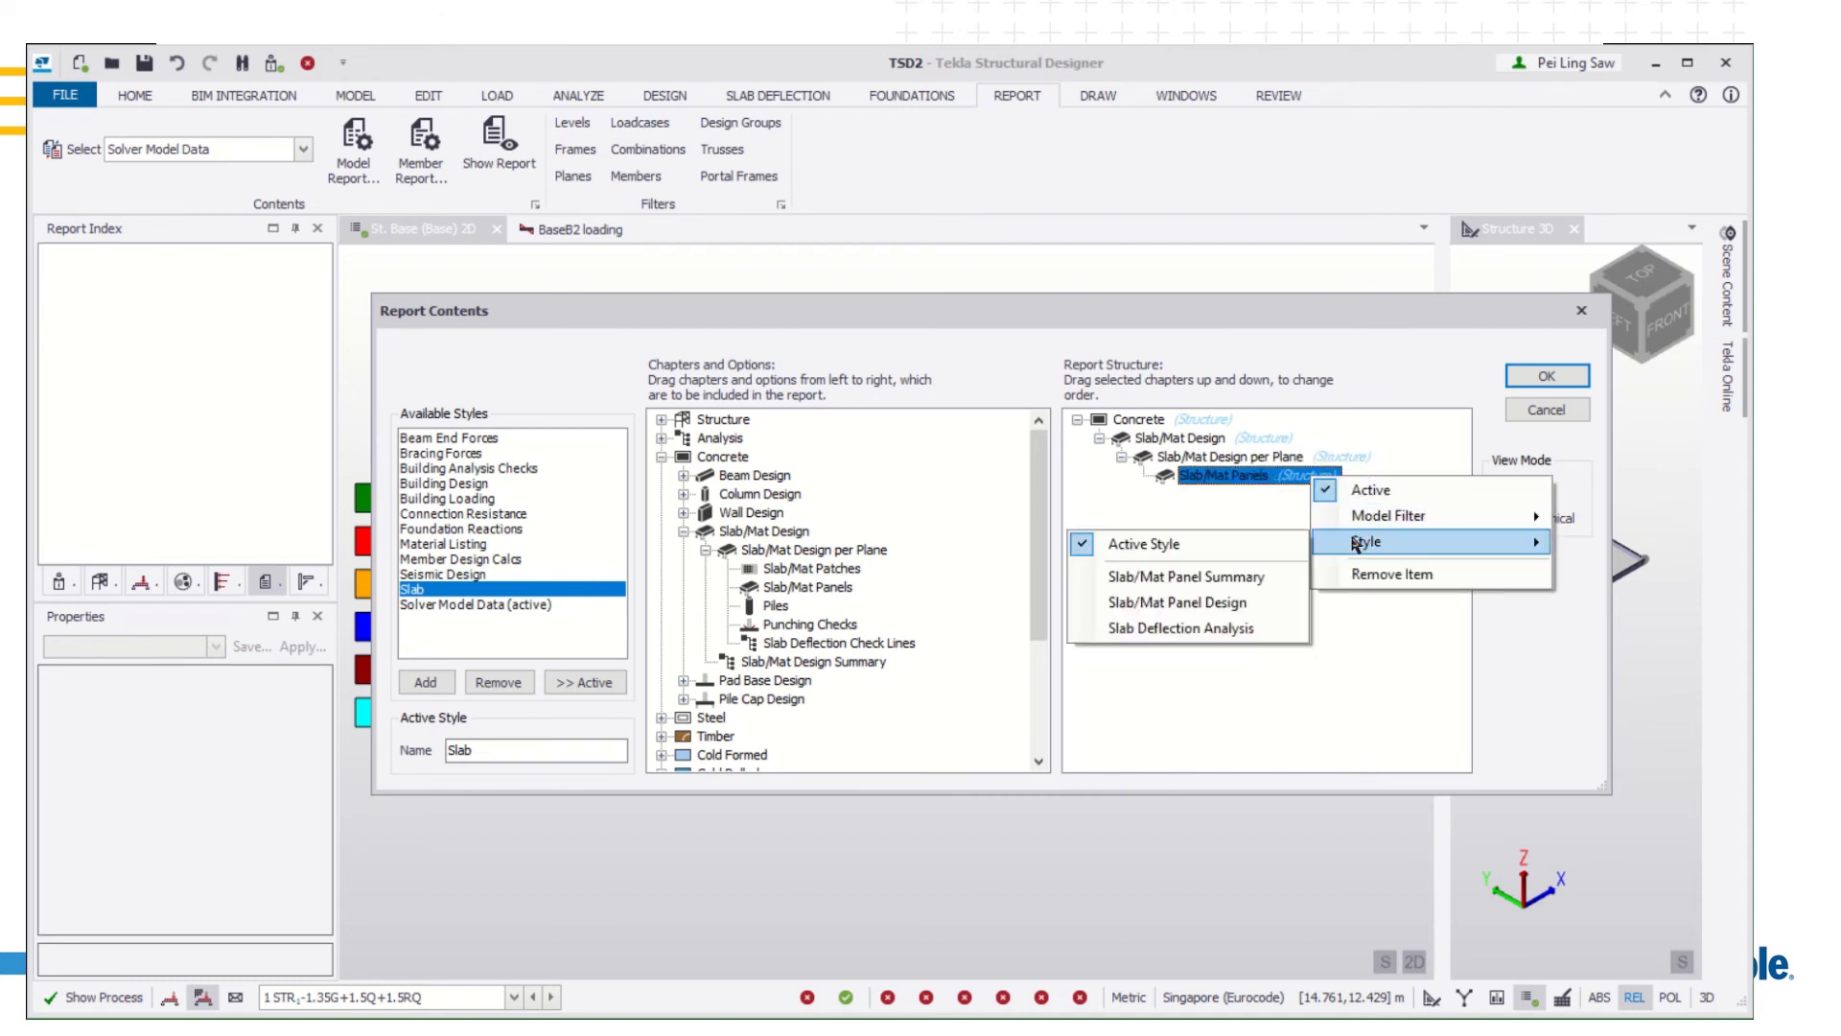
mouse_move(1432, 541)
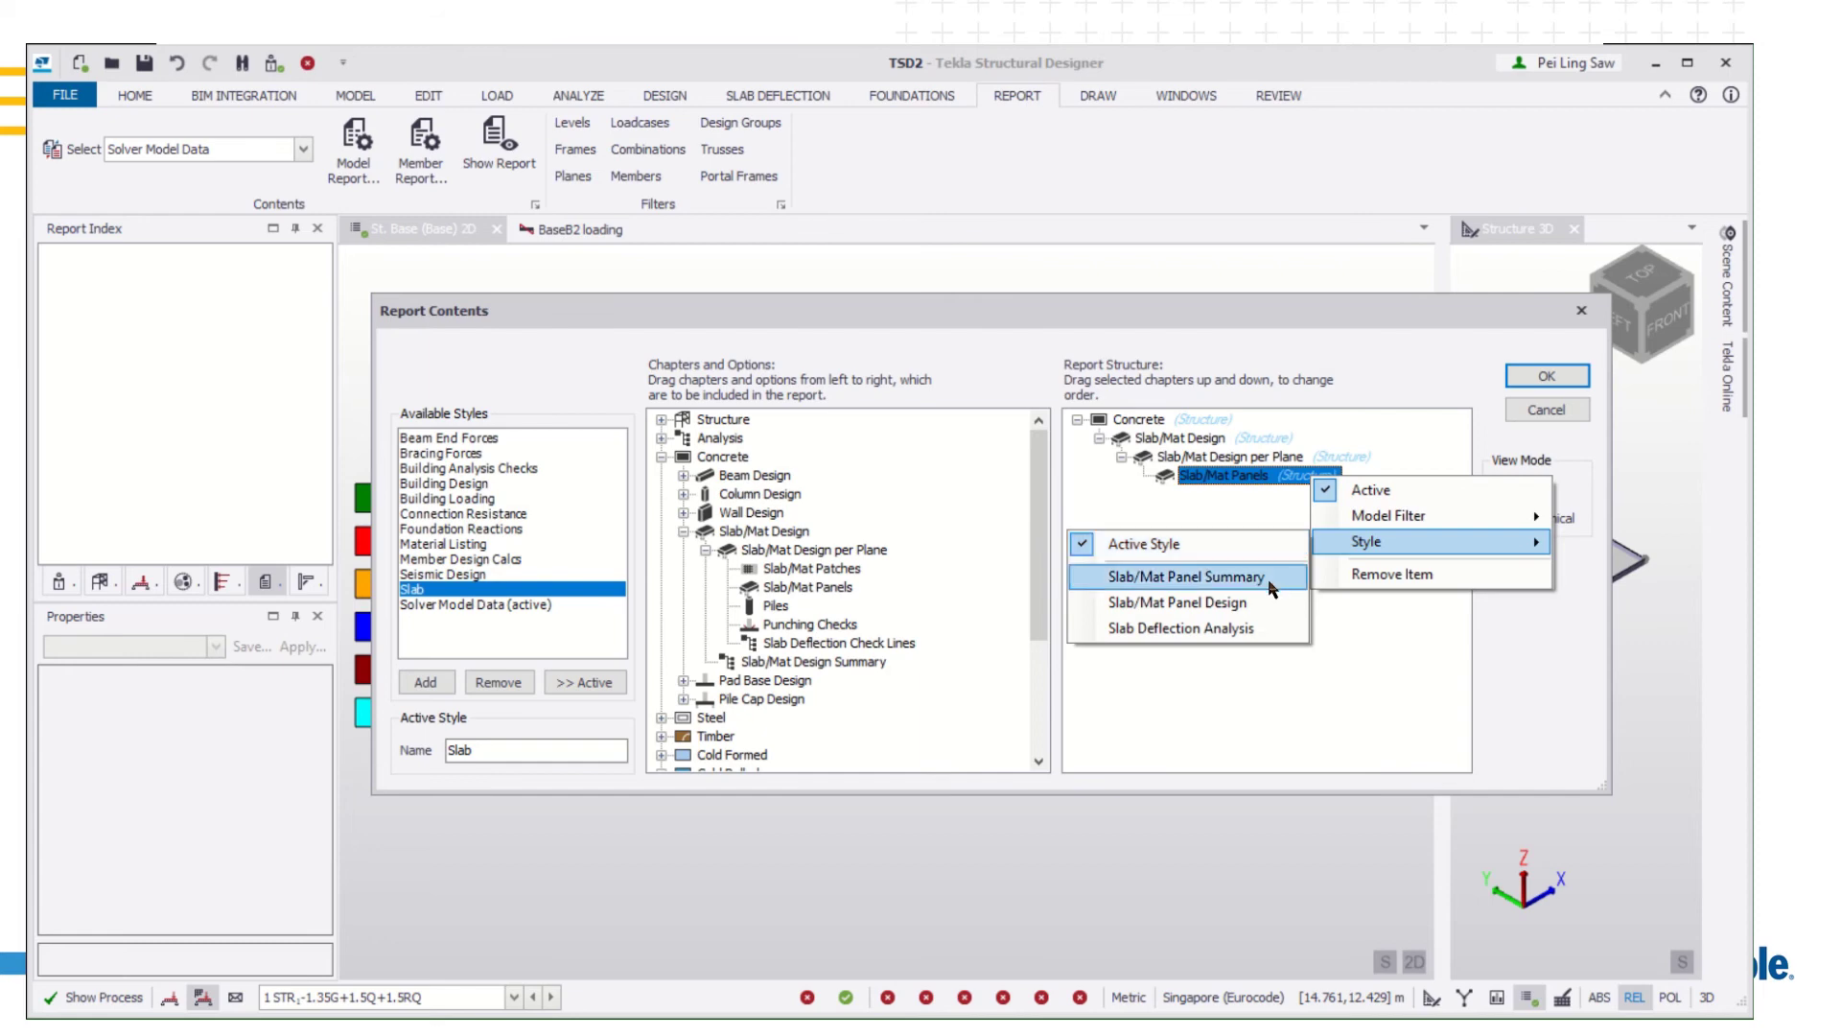
left_click(1264, 604)
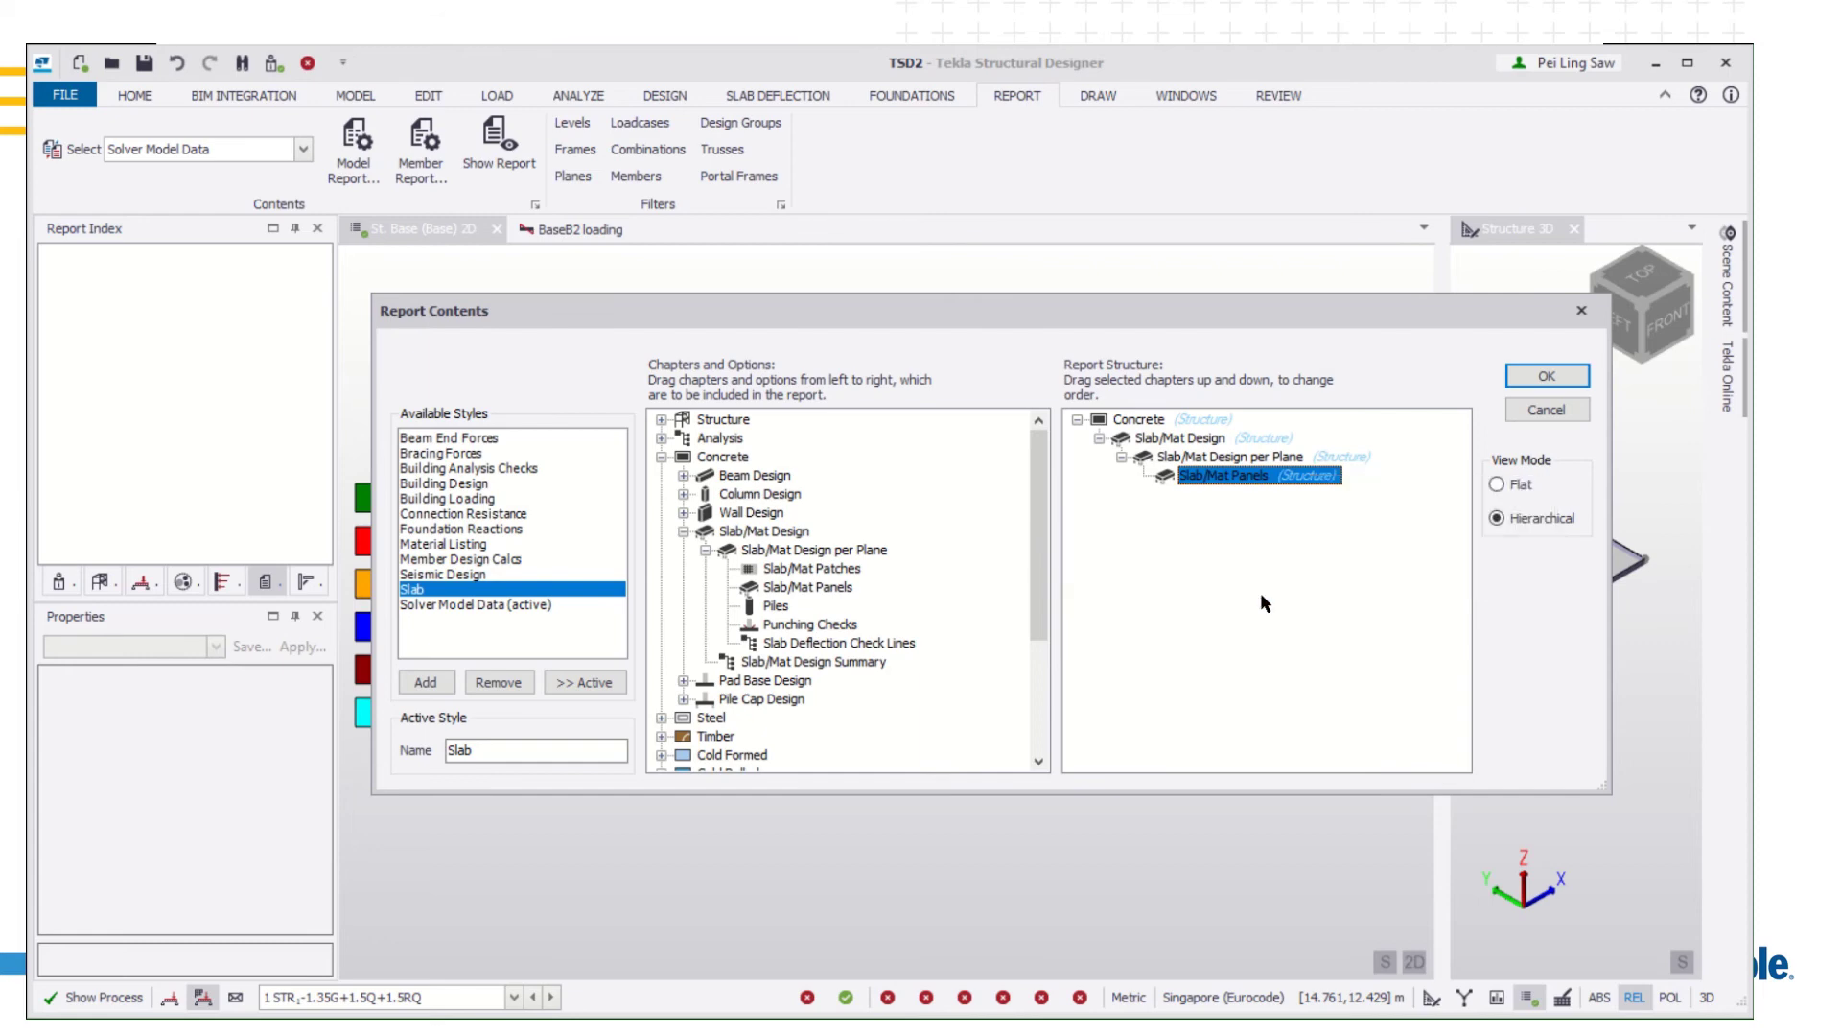
Show the Slab report at page width, then return to the St. Base plan view
left_click(1542, 377)
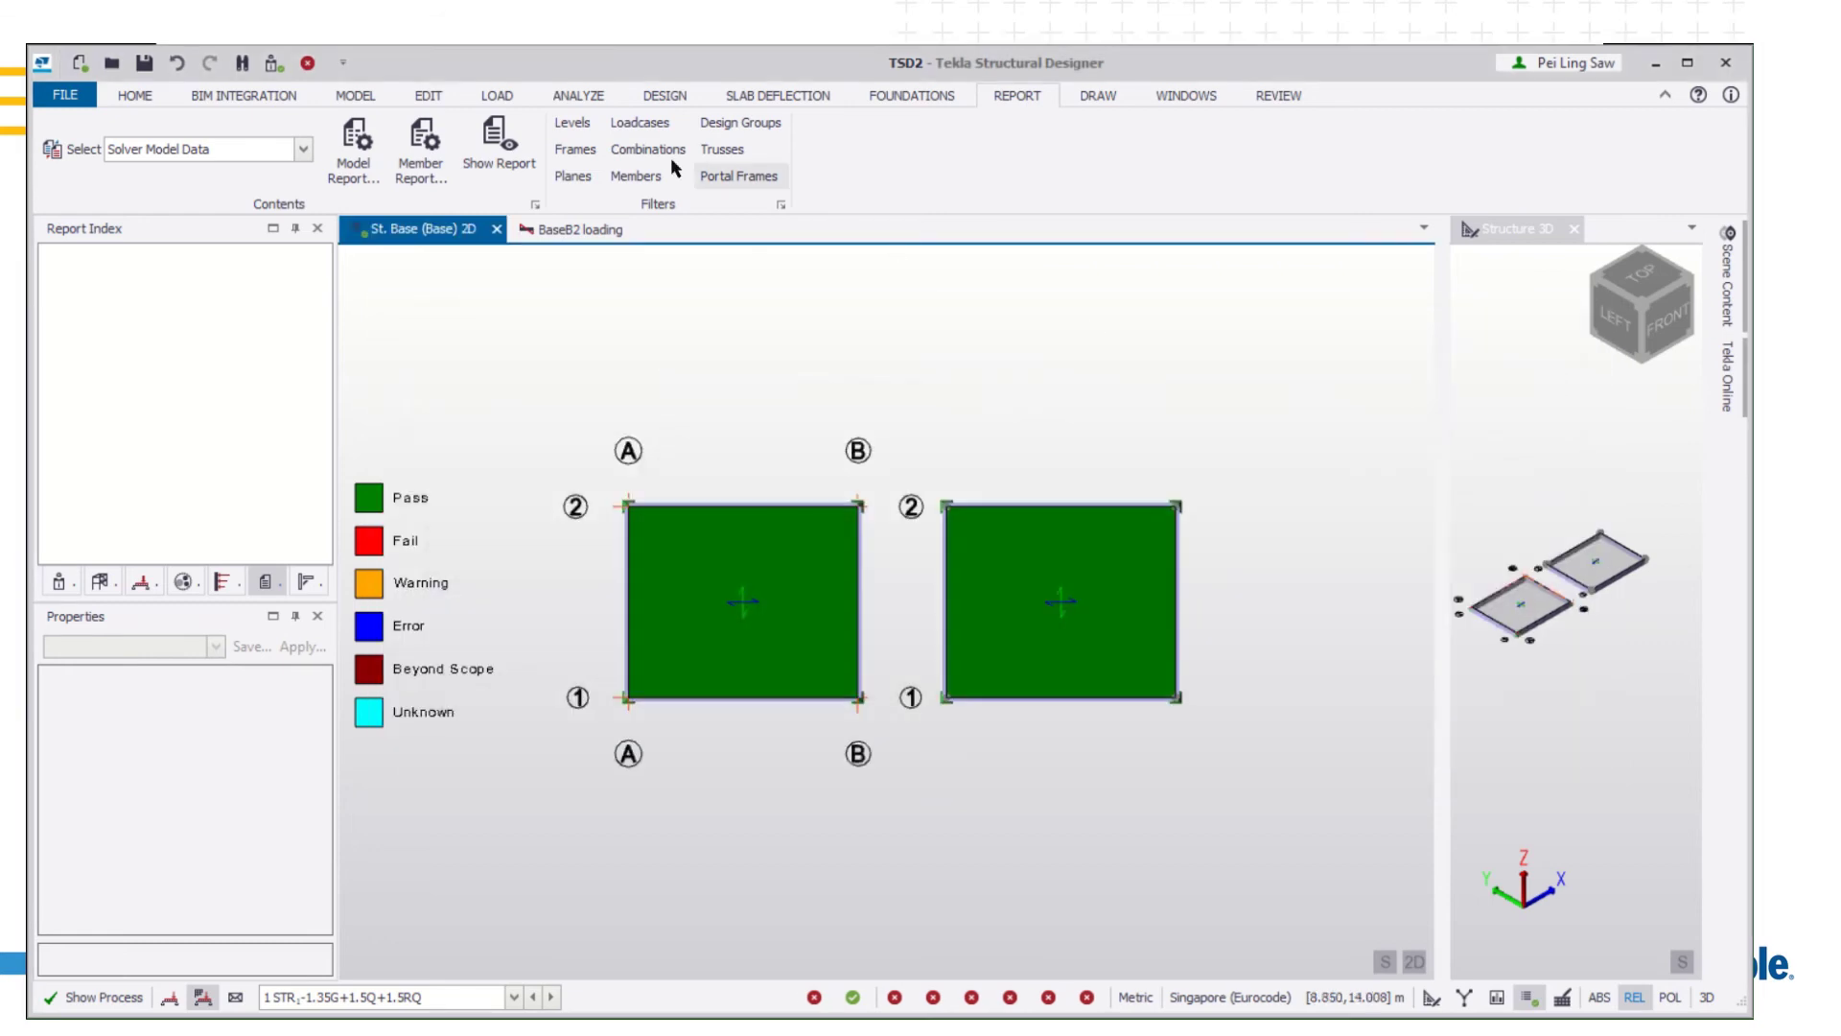
left_click(302, 147)
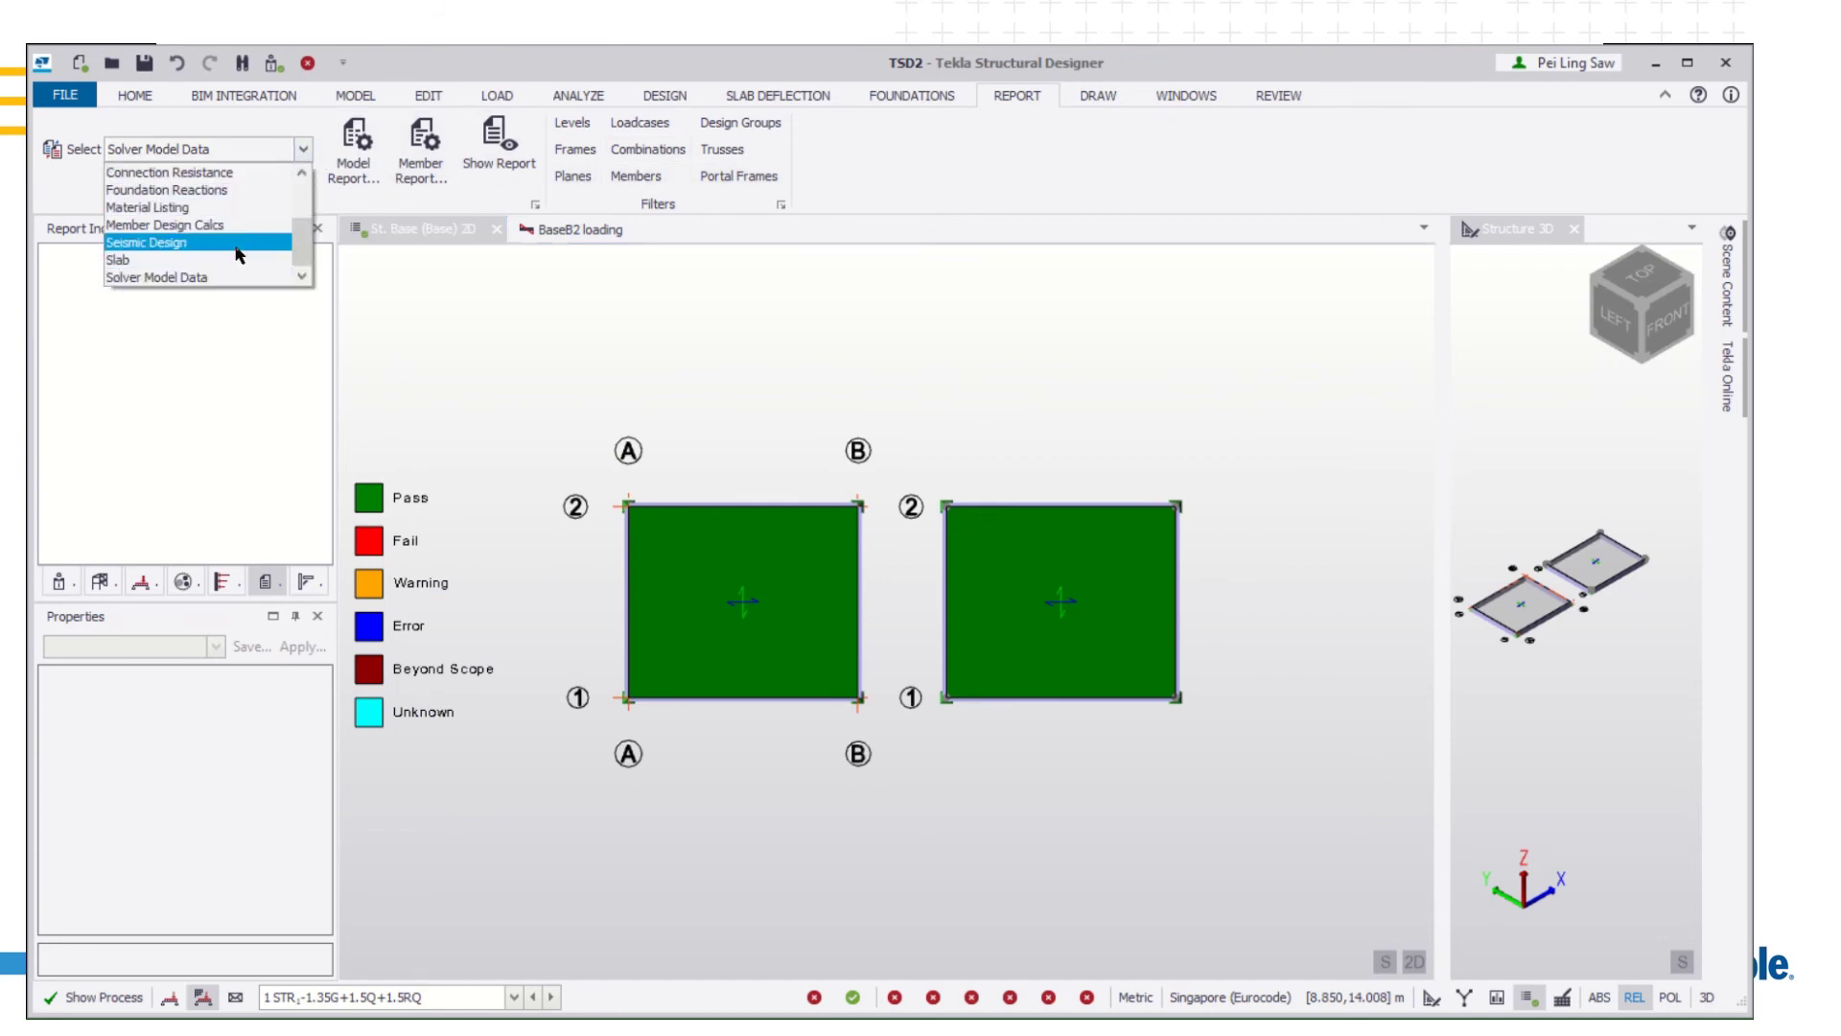
left_click(234, 258)
left_click(498, 145)
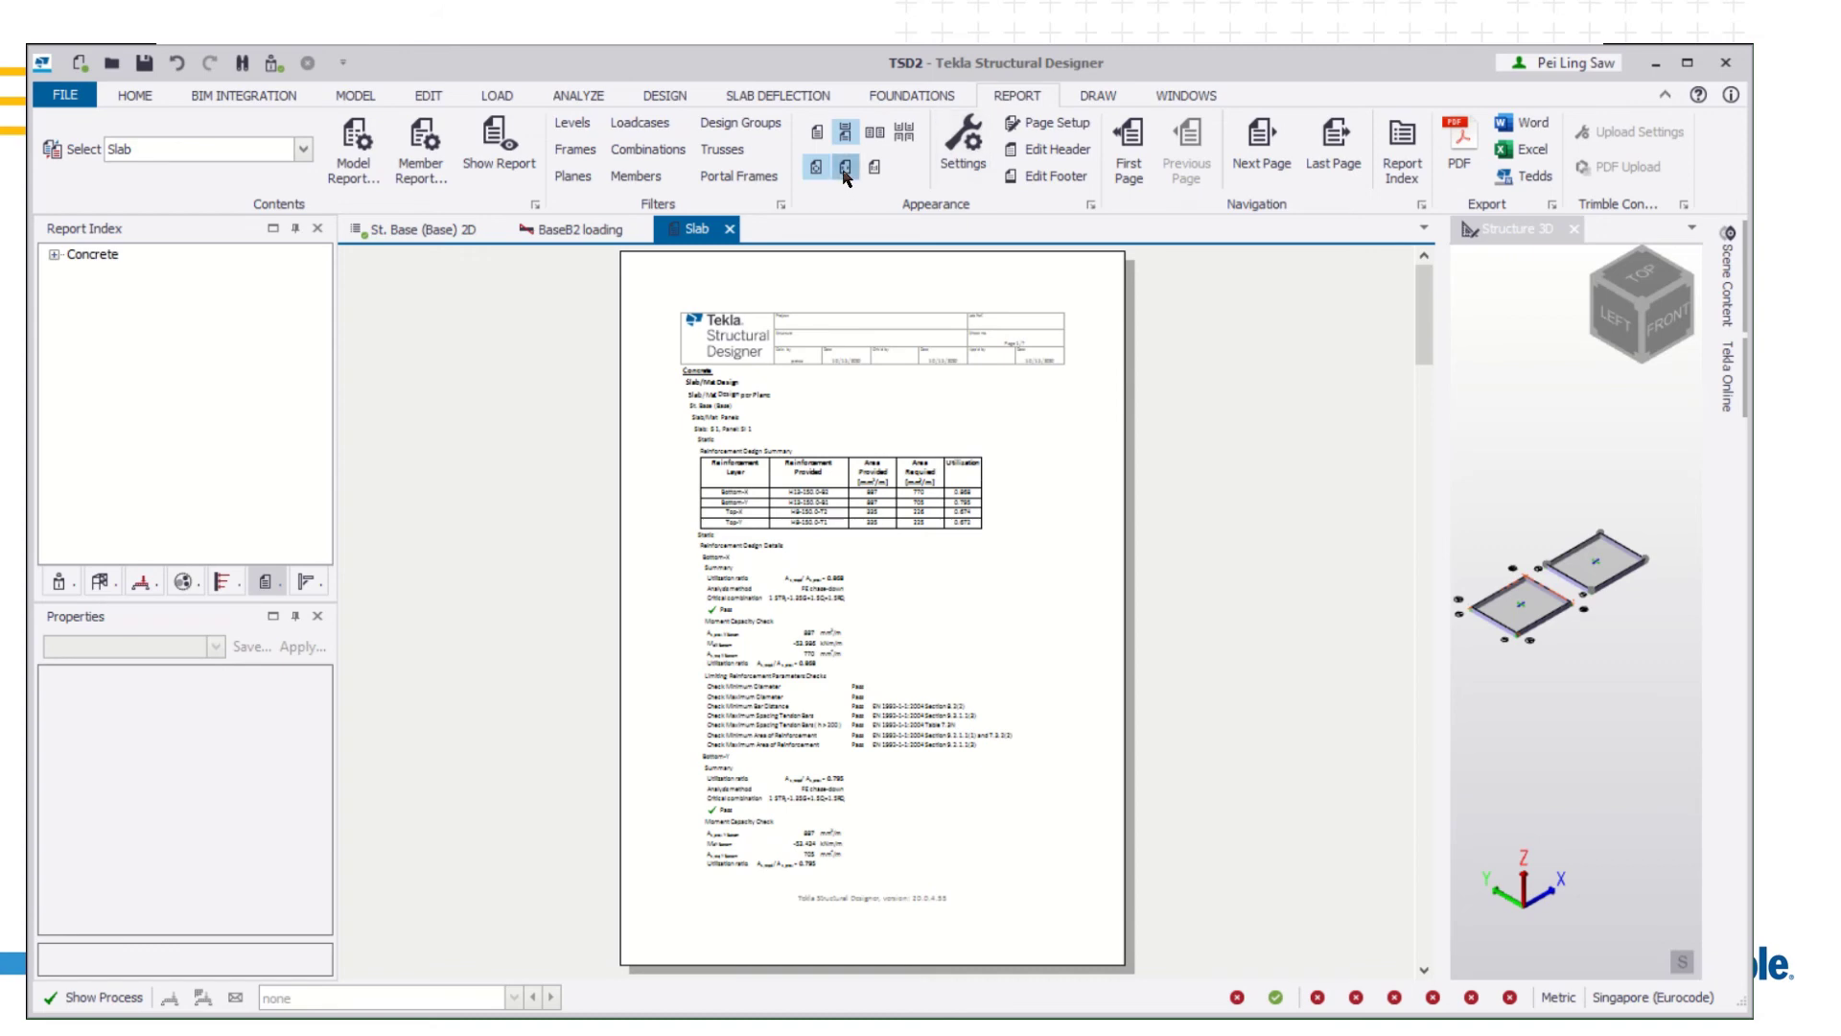
left_click(844, 166)
scroll(909, 604, "down", 2)
scroll(910, 649, "down", 5)
scroll(914, 650, "down", 5)
scroll(914, 650, "down", 5)
scroll(914, 658, "down", 5)
scroll(914, 658, "down", 5)
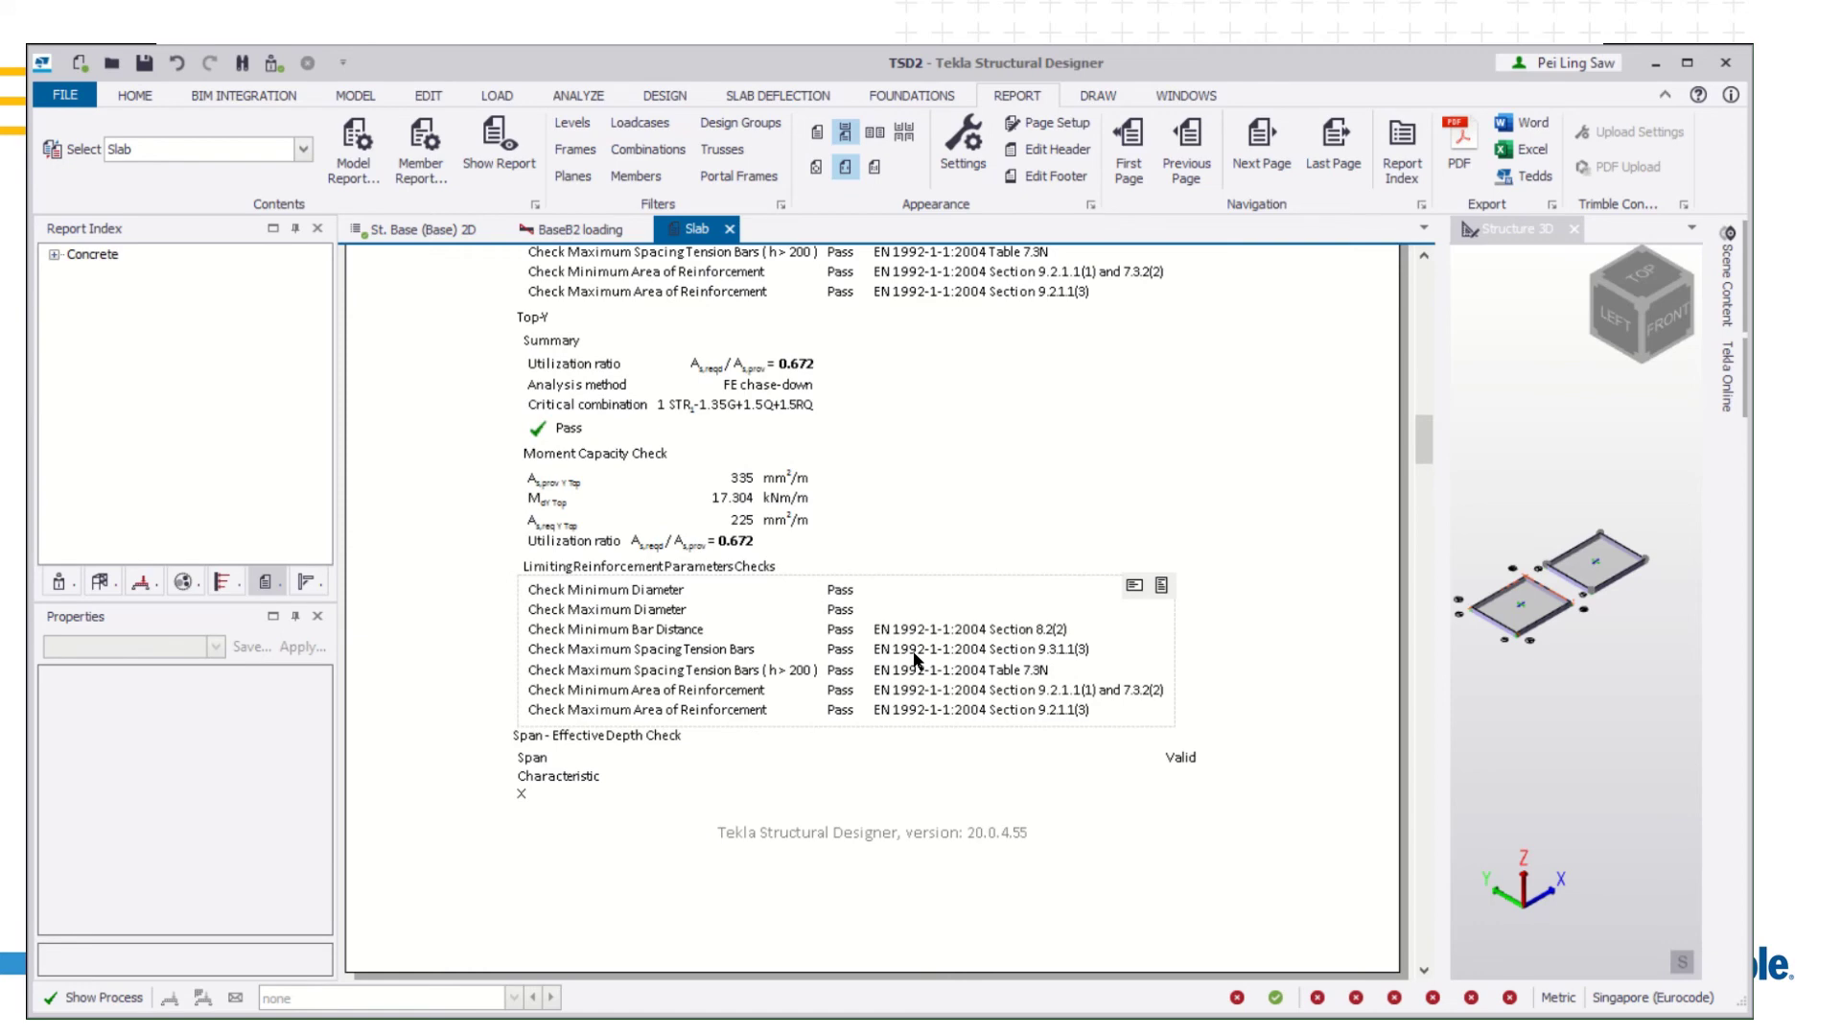
scroll(913, 657, "down", 5)
scroll(910, 663, "down", 5)
scroll(909, 665, "down", 5)
scroll(909, 655, "down", 5)
scroll(874, 370, "up", 3)
scroll(873, 370, "up", 5)
scroll(872, 369, "up", 3)
scroll(874, 369, "up", 5)
scroll(875, 361, "up", 3)
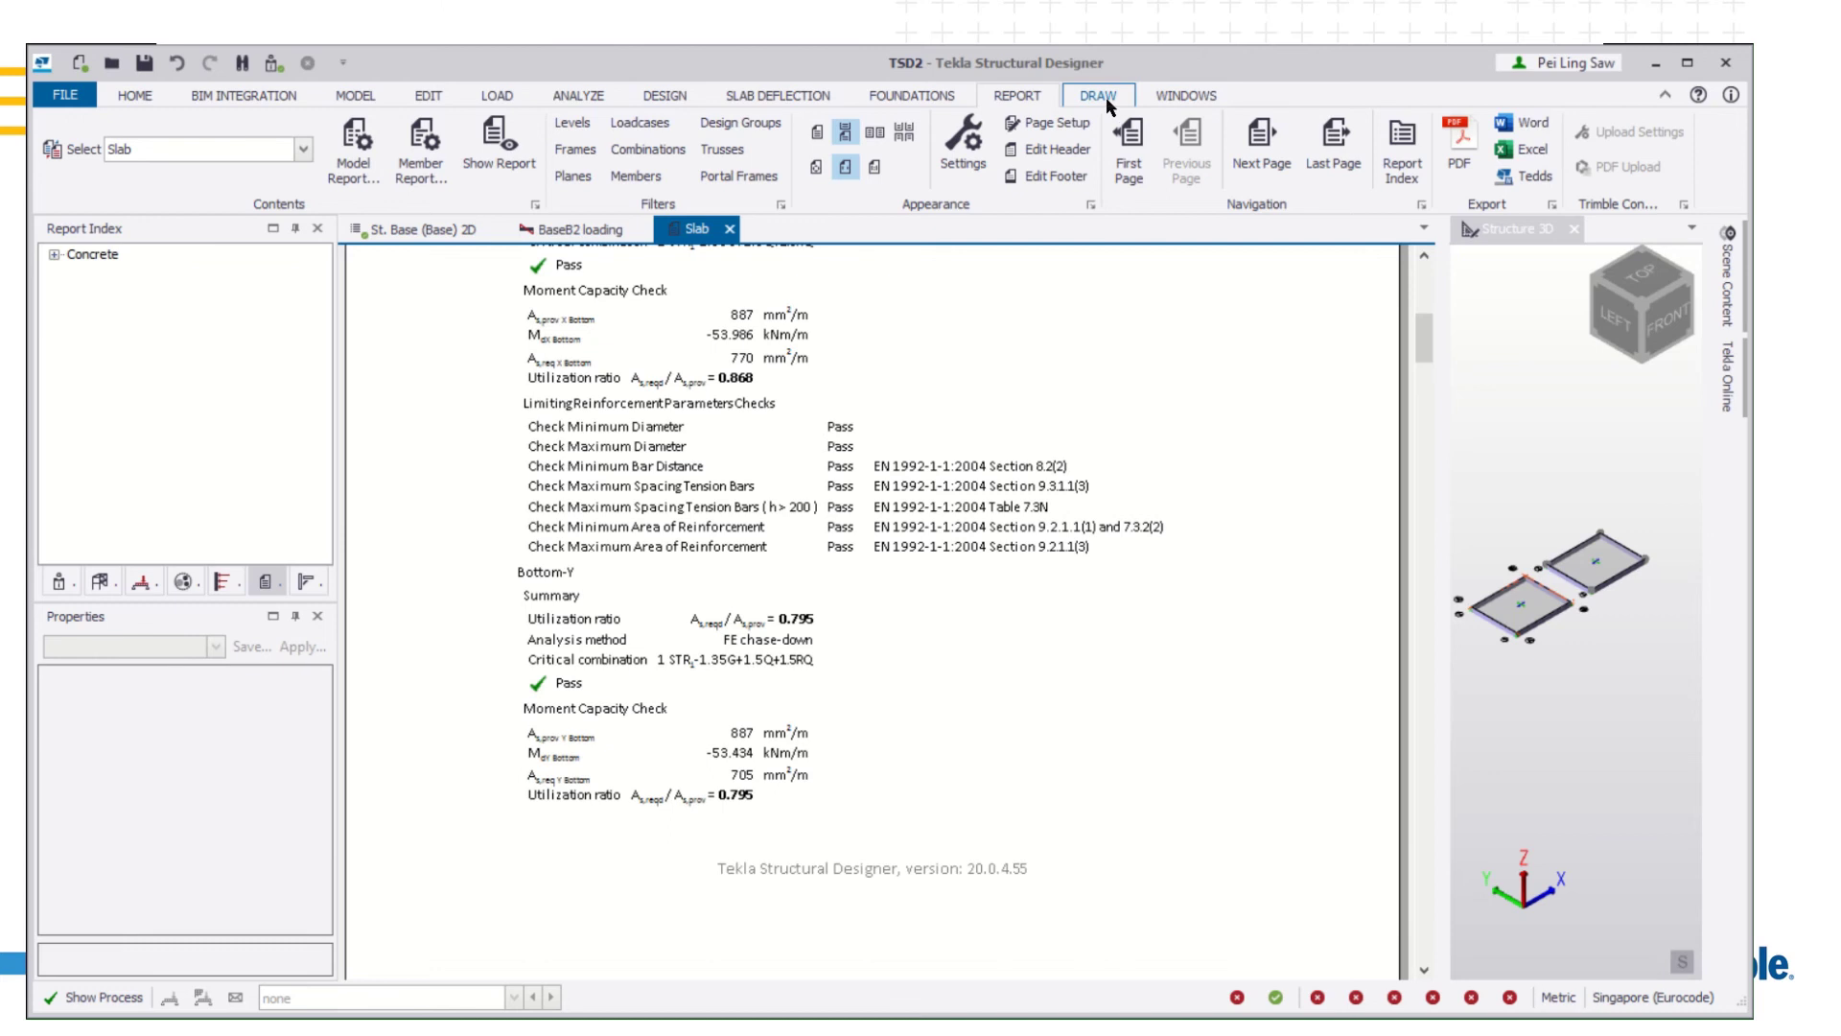
left_click(446, 234)
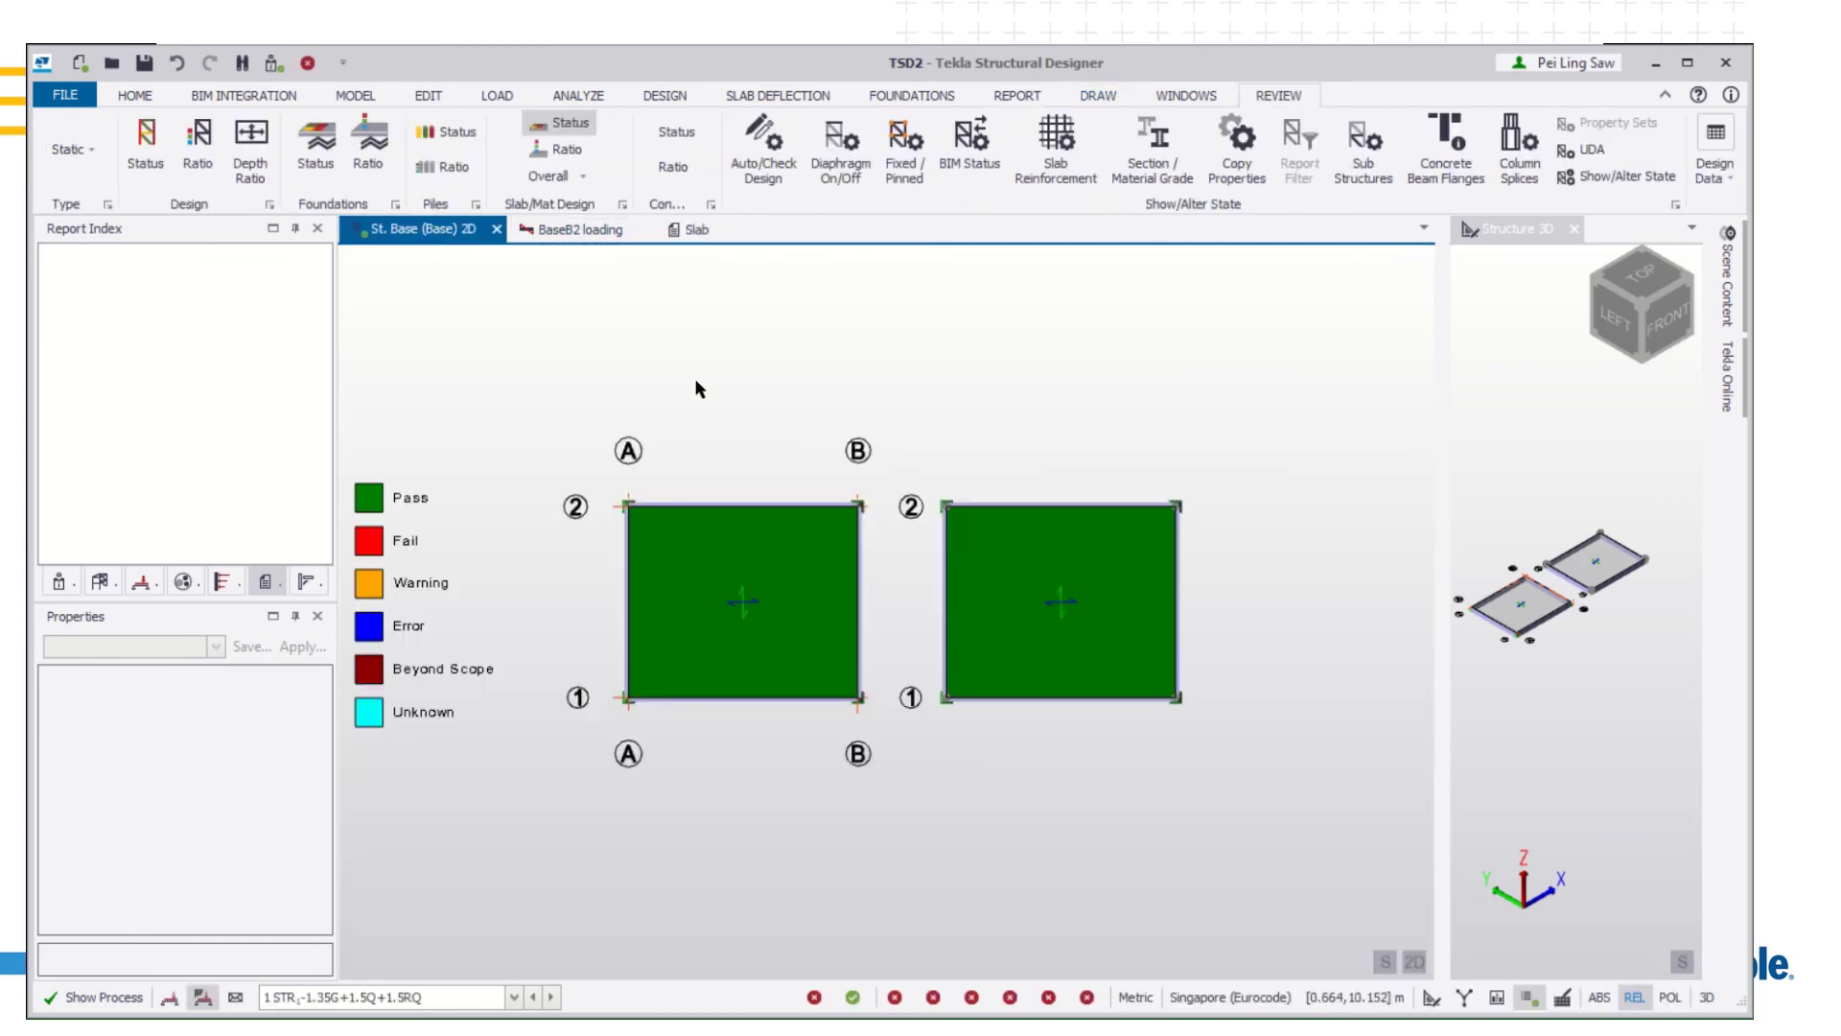
Start slab reinforcement review and display the bottom Y-direction bars
left_click(1054, 168)
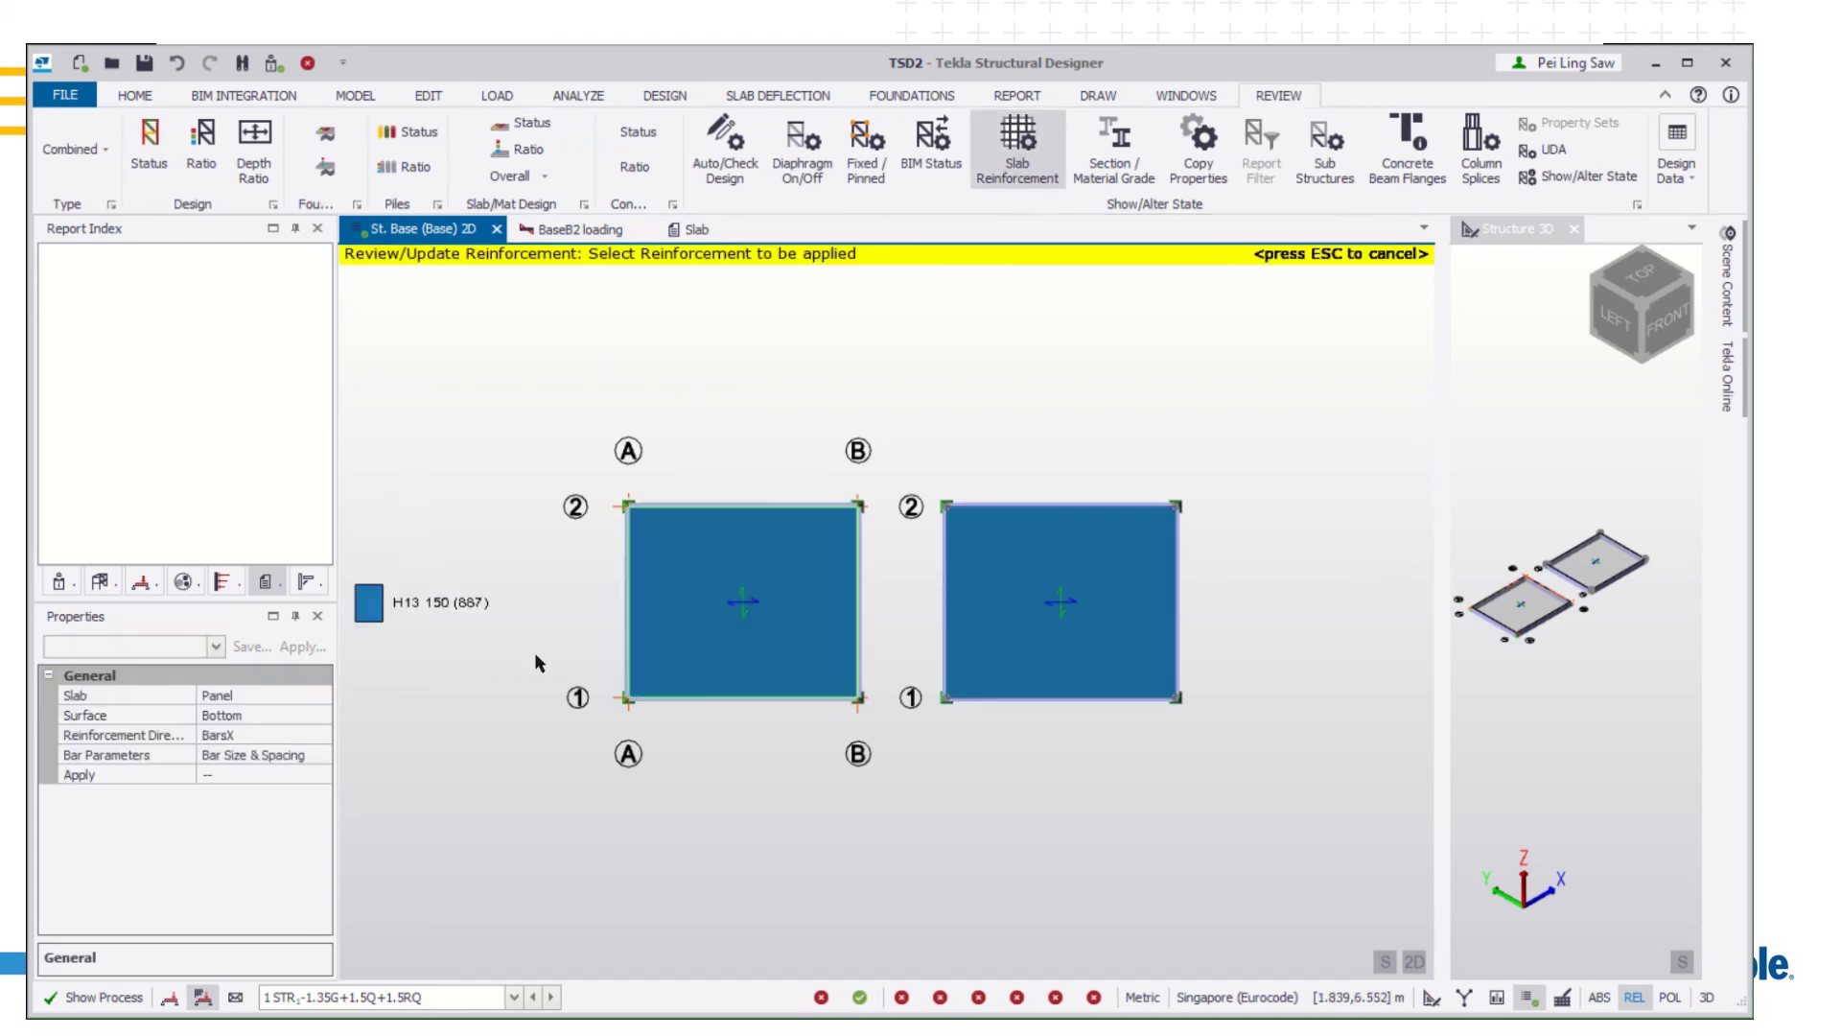
left_click(302, 716)
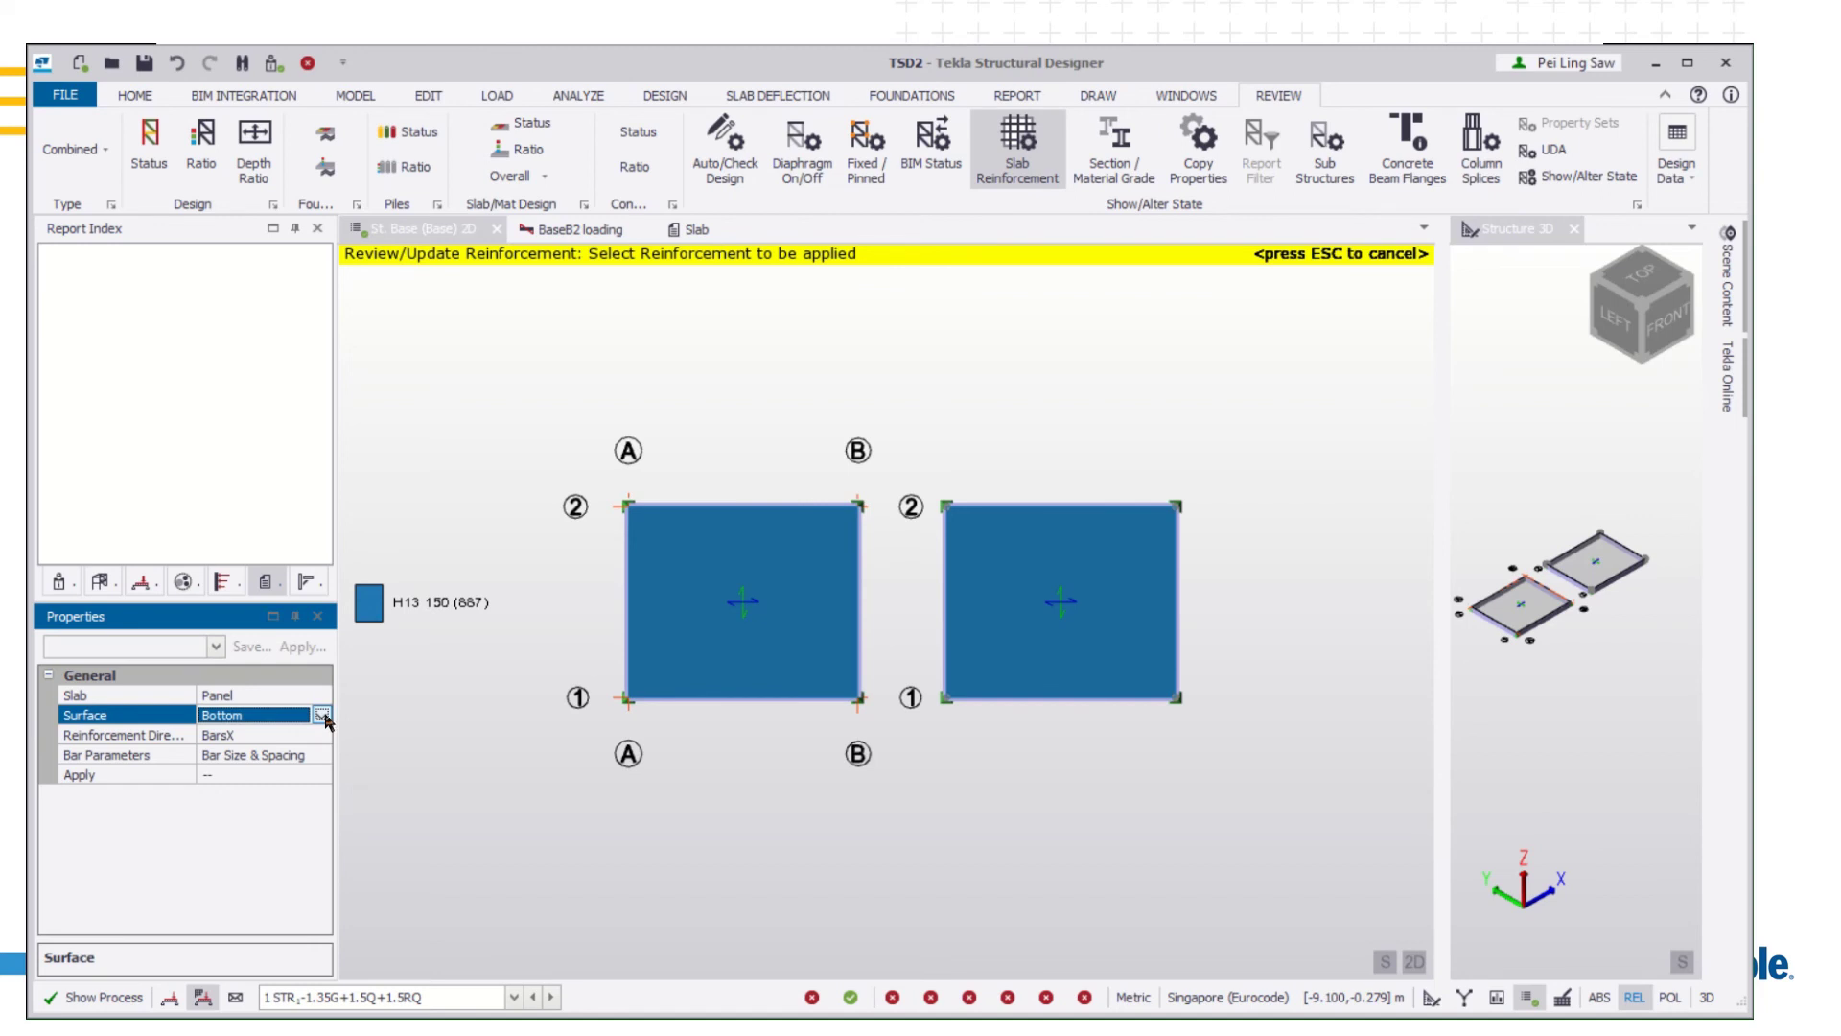
left_click(322, 714)
left_click(322, 719)
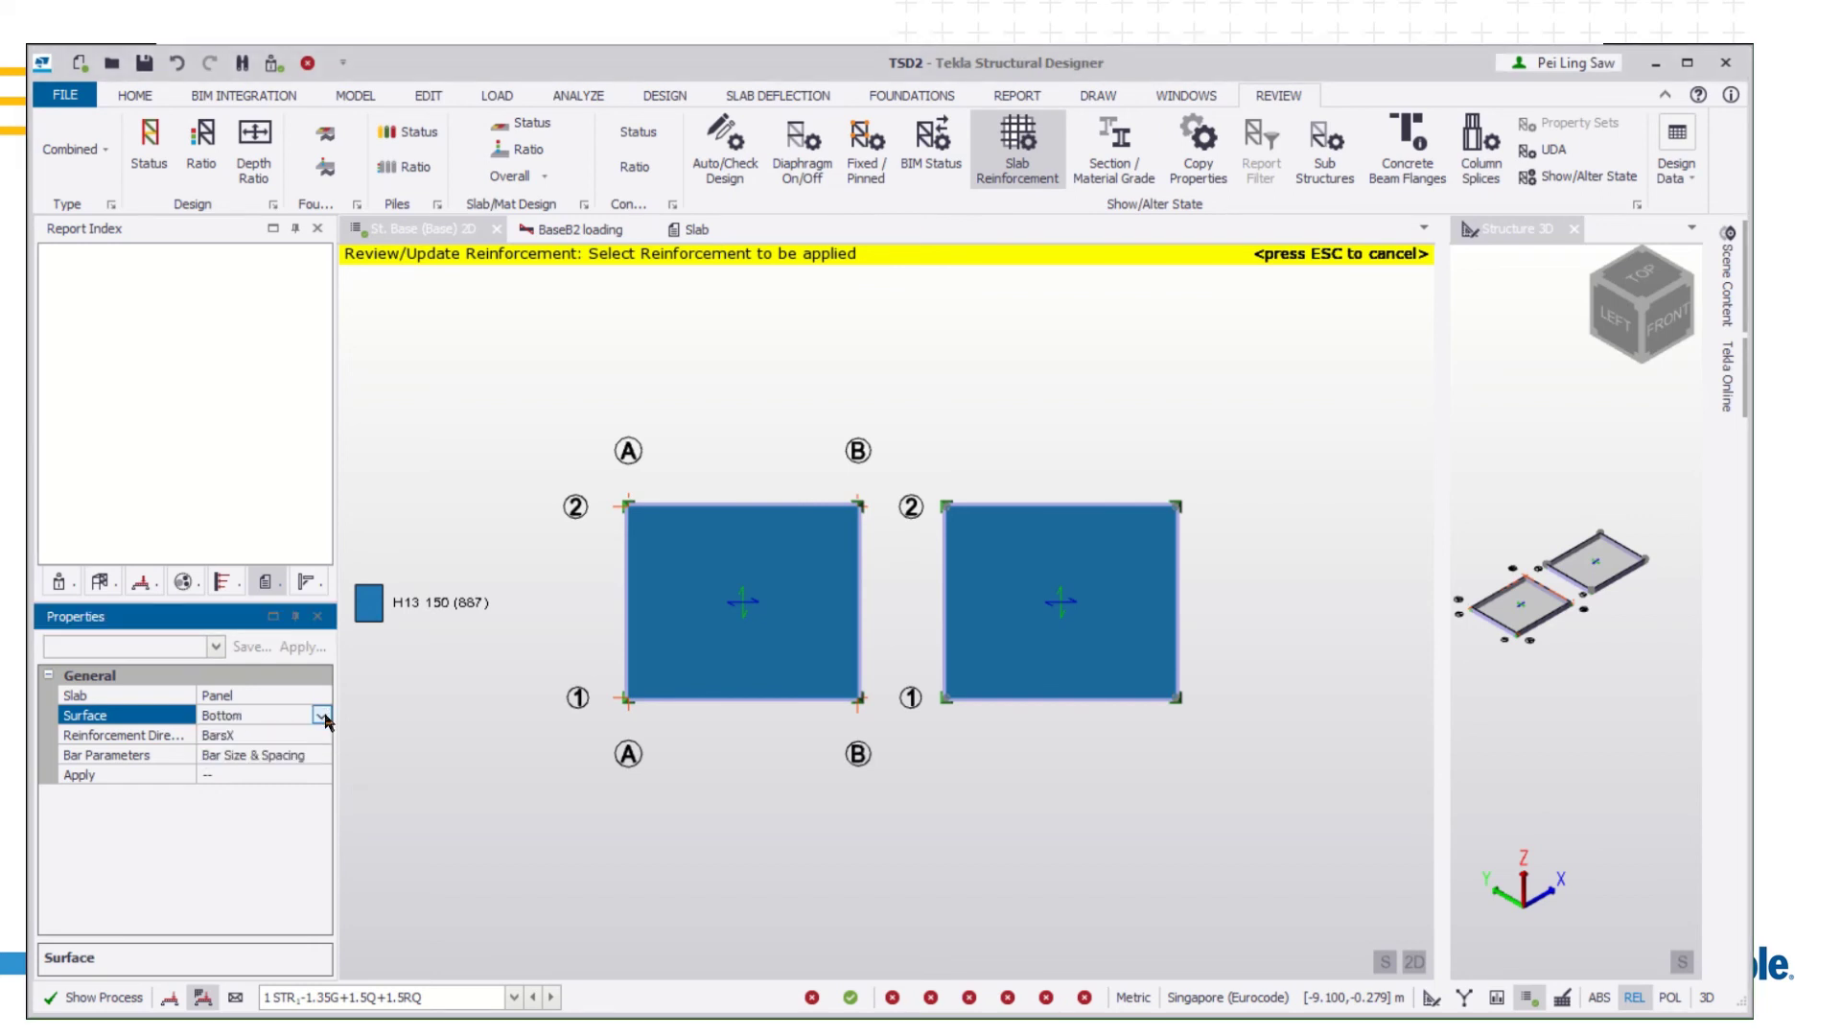
left_click(321, 734)
left_click(281, 778)
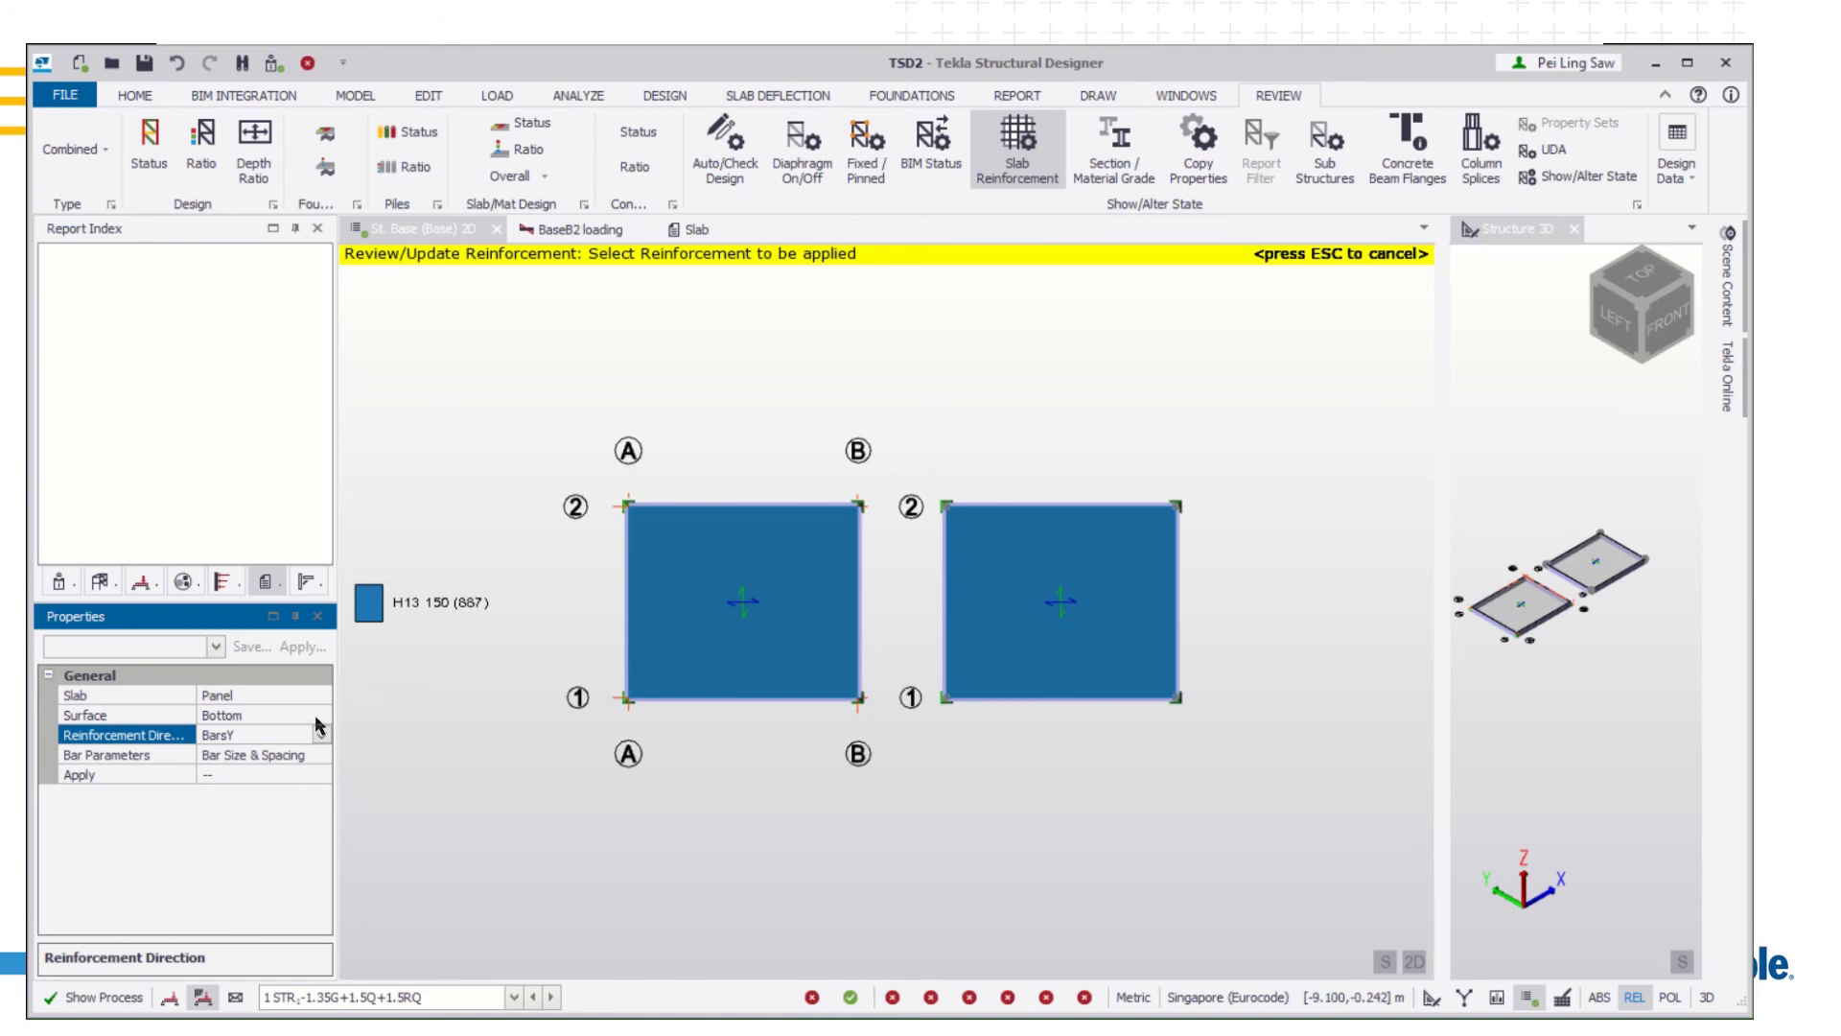
Switch the review to top-surface X-direction bars, showing H8 150 on both panels
left_click(314, 715)
left_click(250, 759)
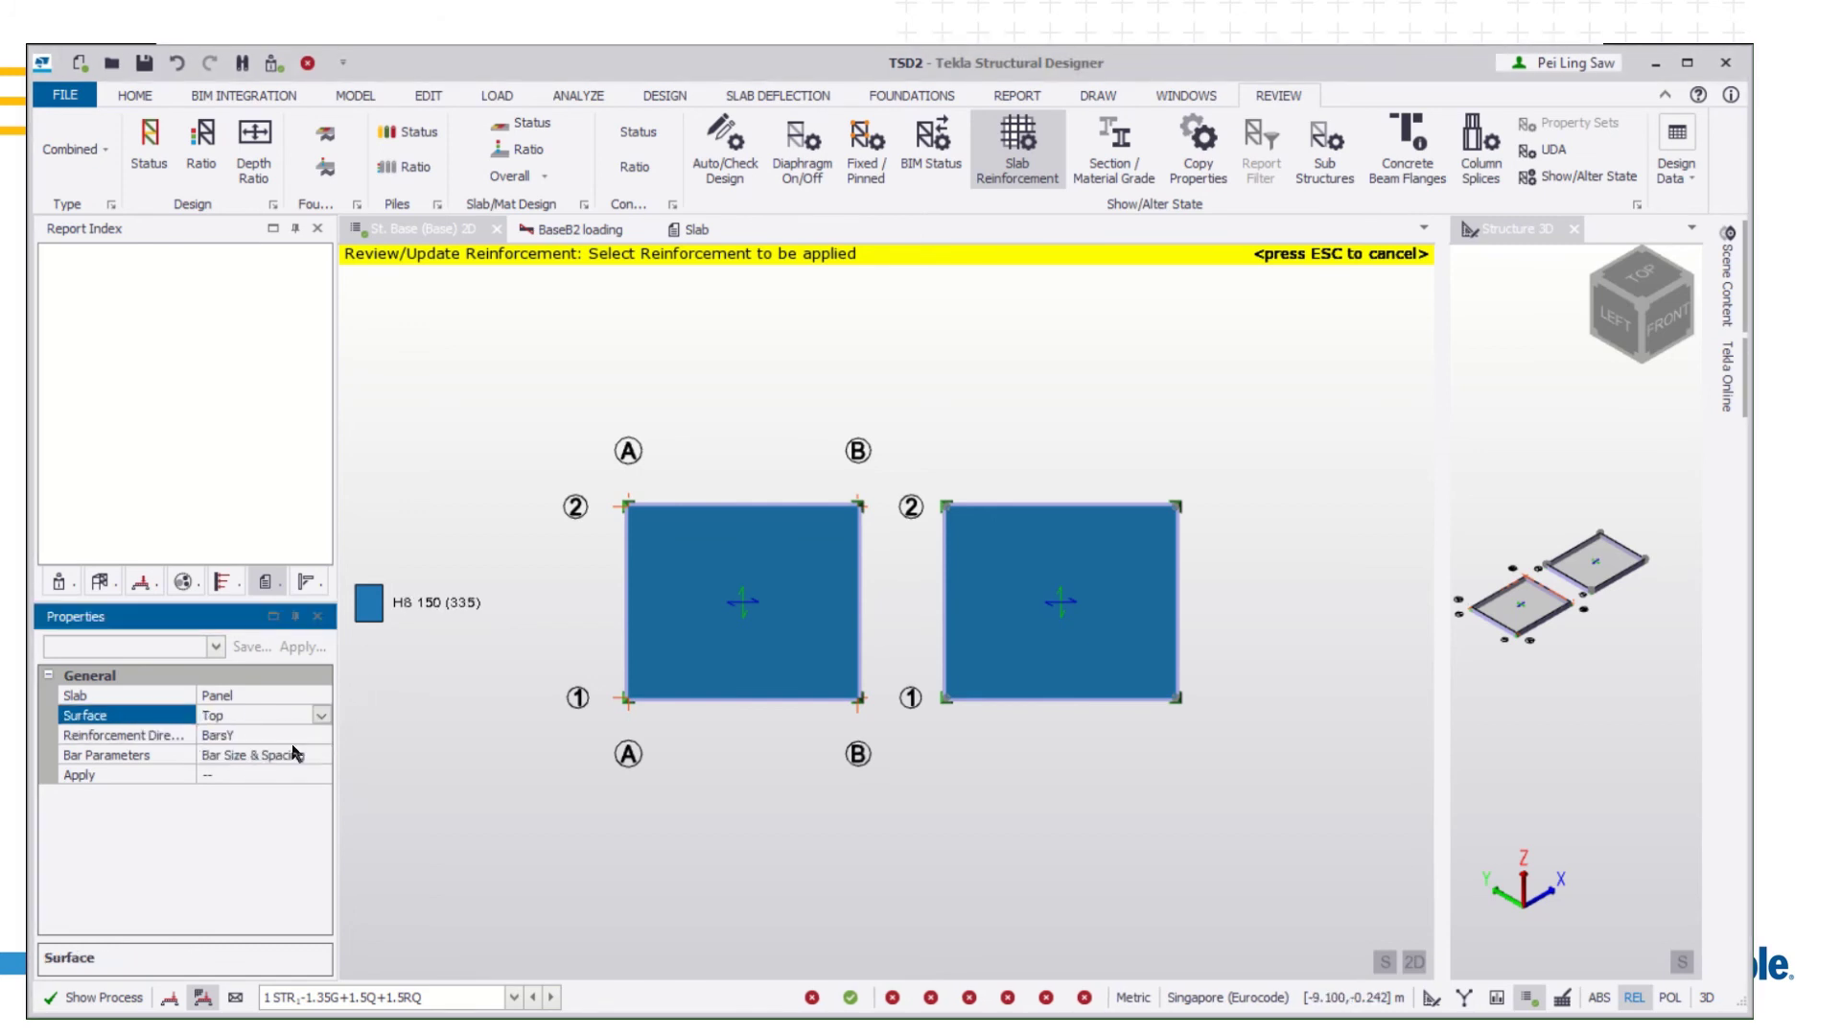
left_click(305, 740)
left_click(322, 735)
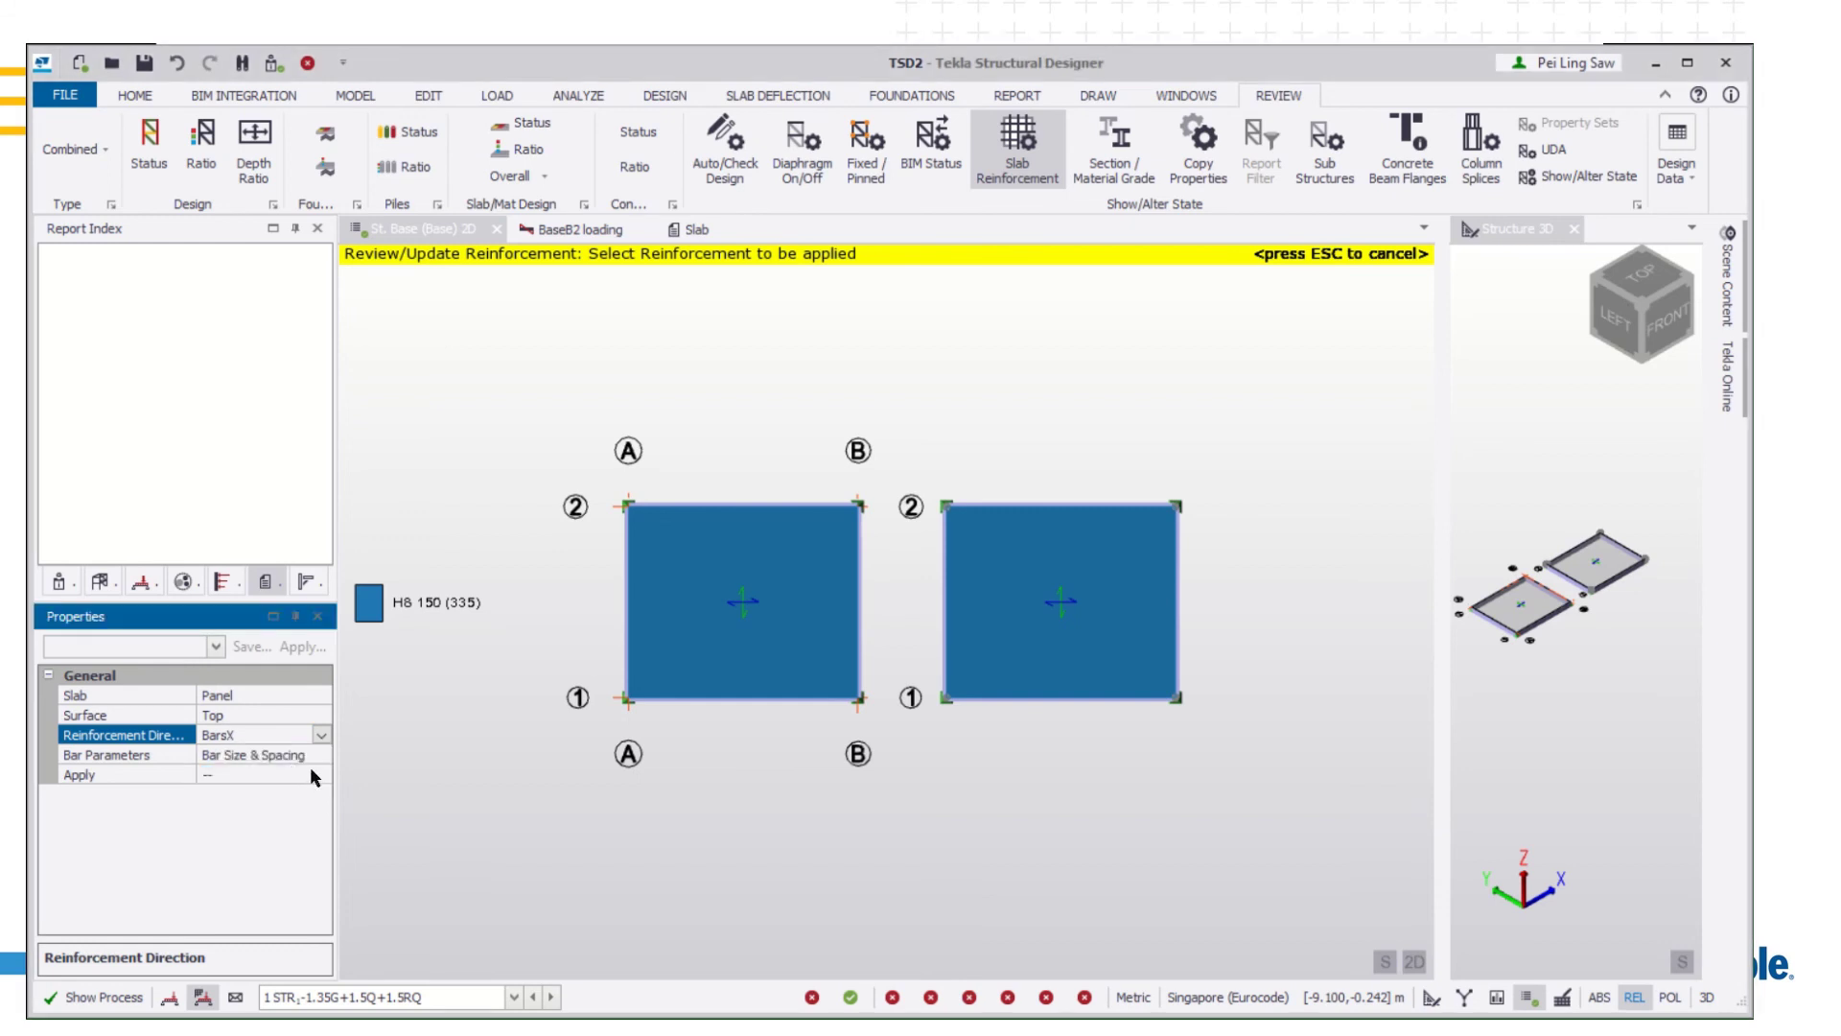
Inspect the Bar Parameters and Apply options, closing them without changes
left_click(312, 754)
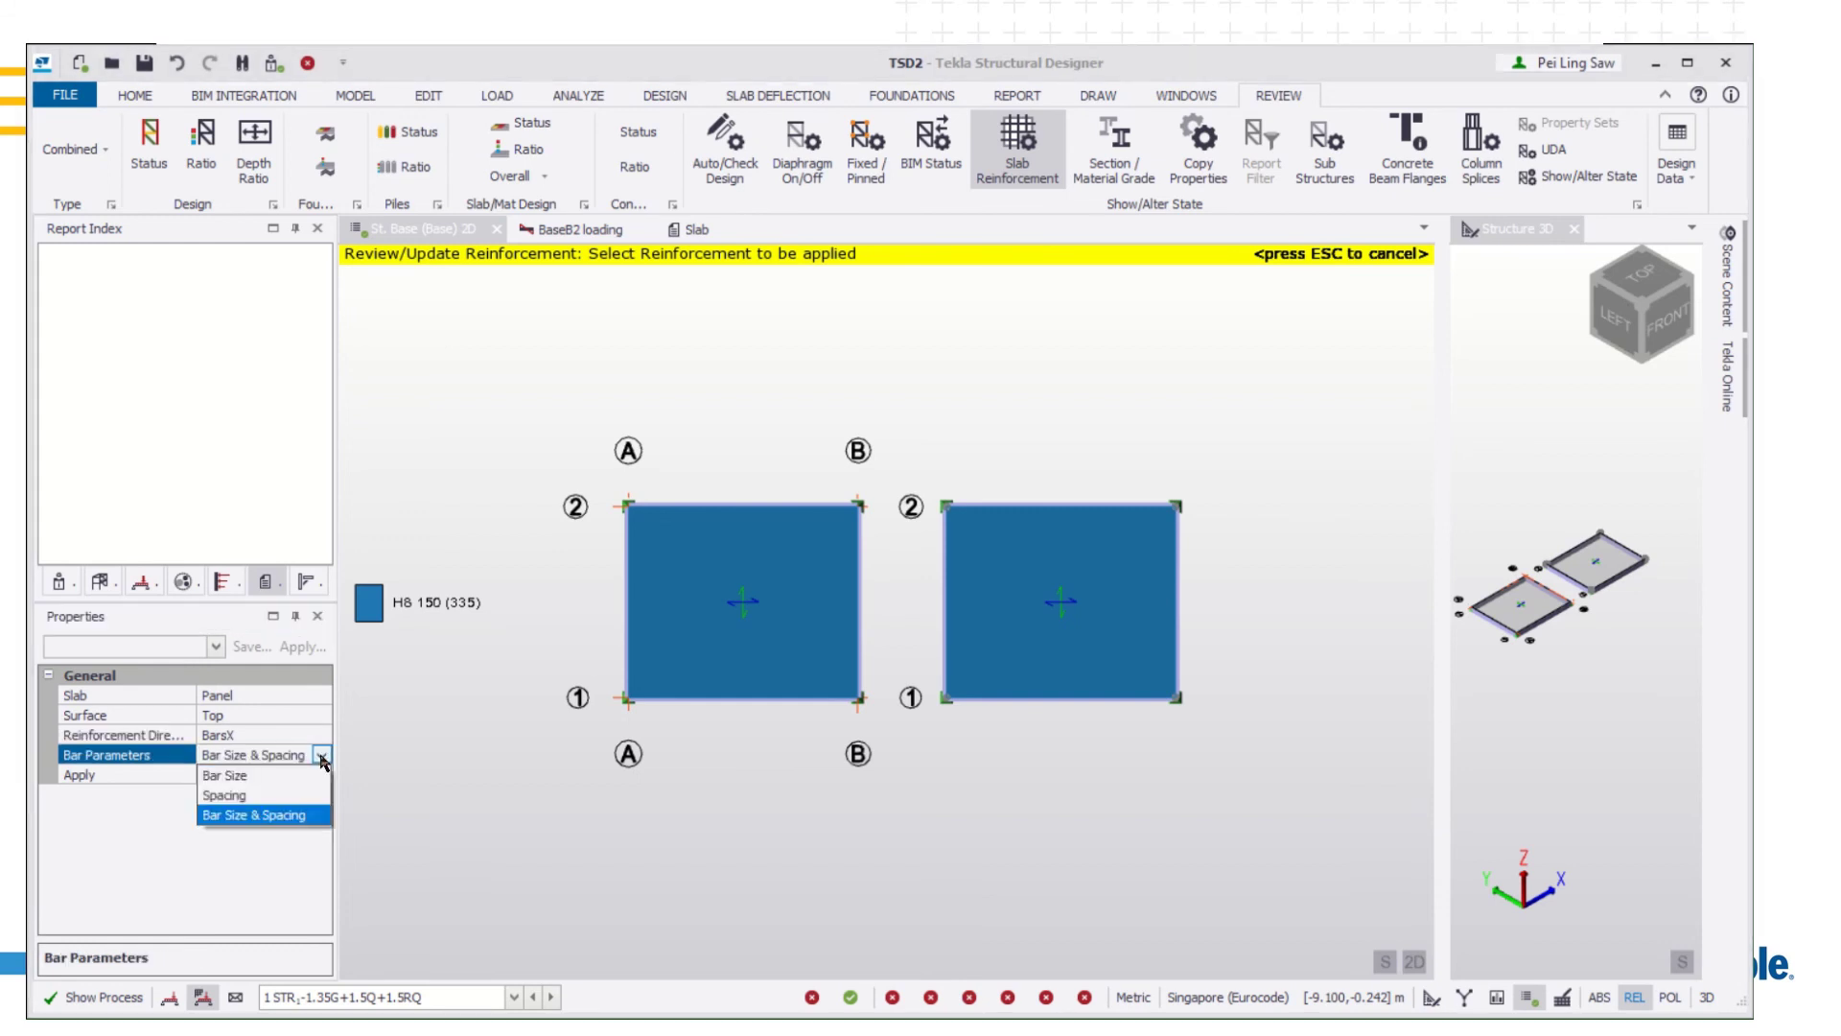
left_click(323, 758)
left_click(322, 776)
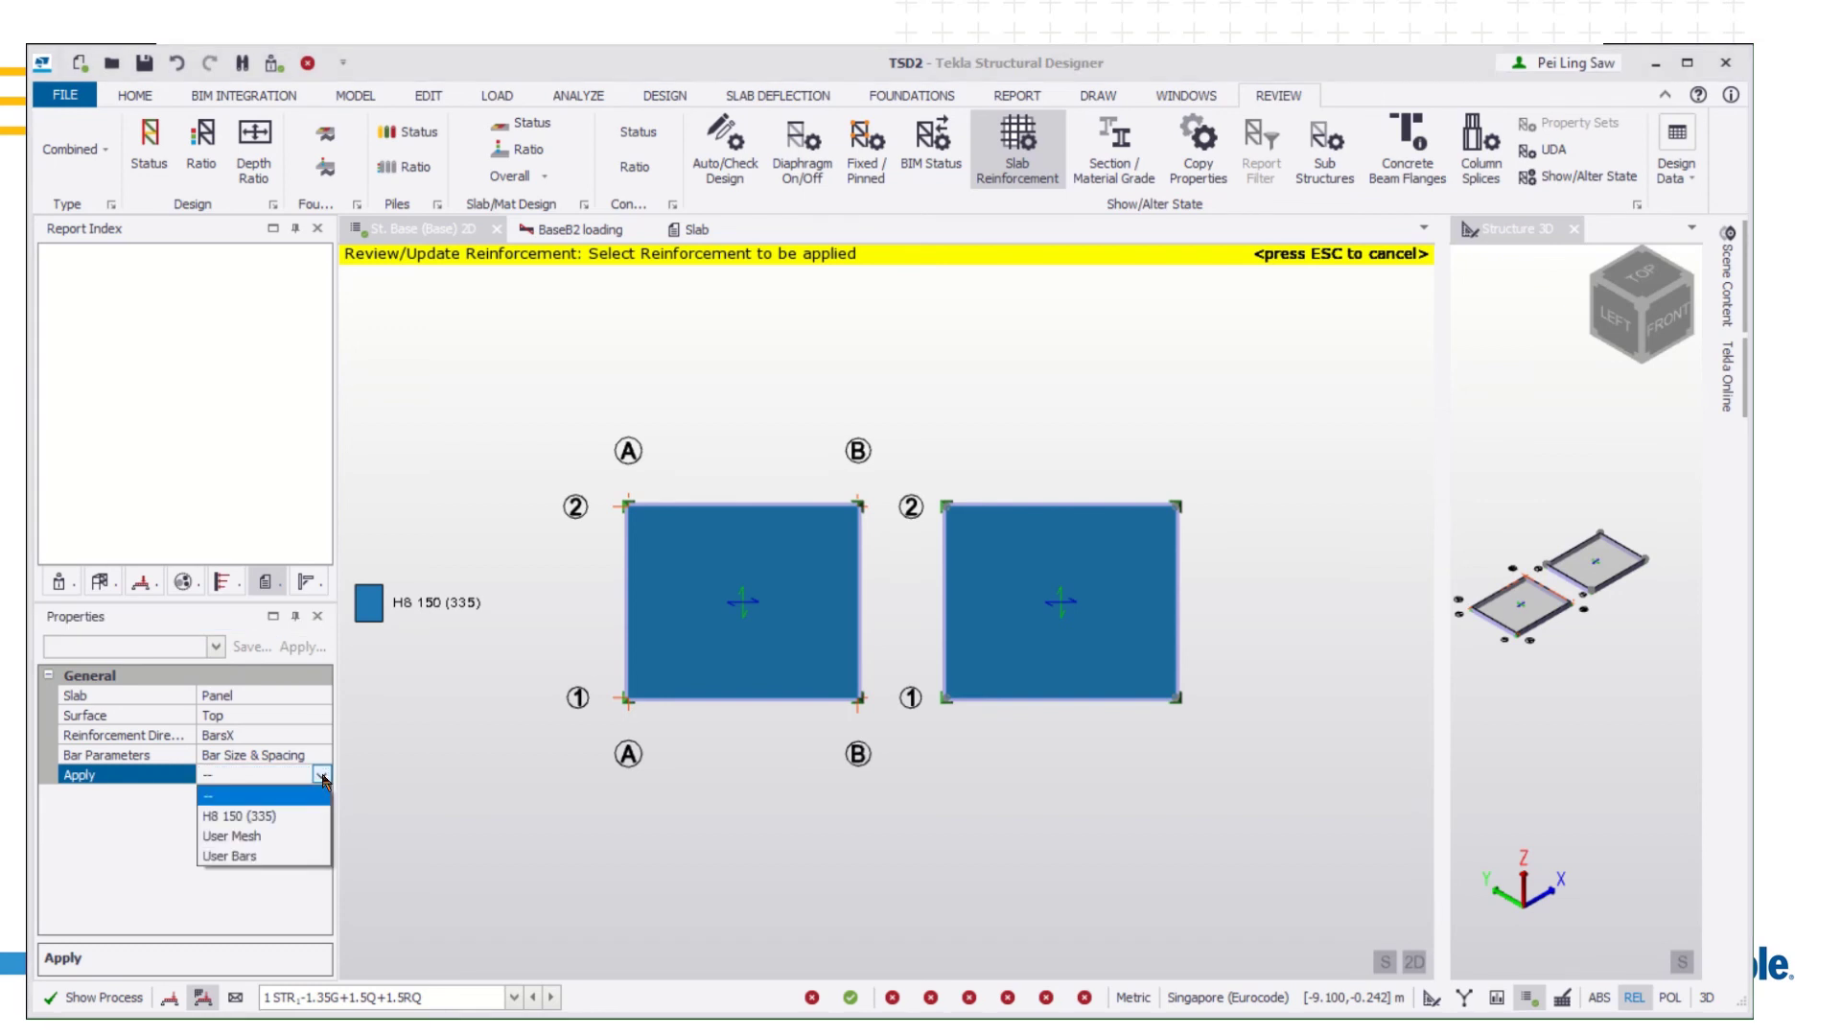
left_click(134, 844)
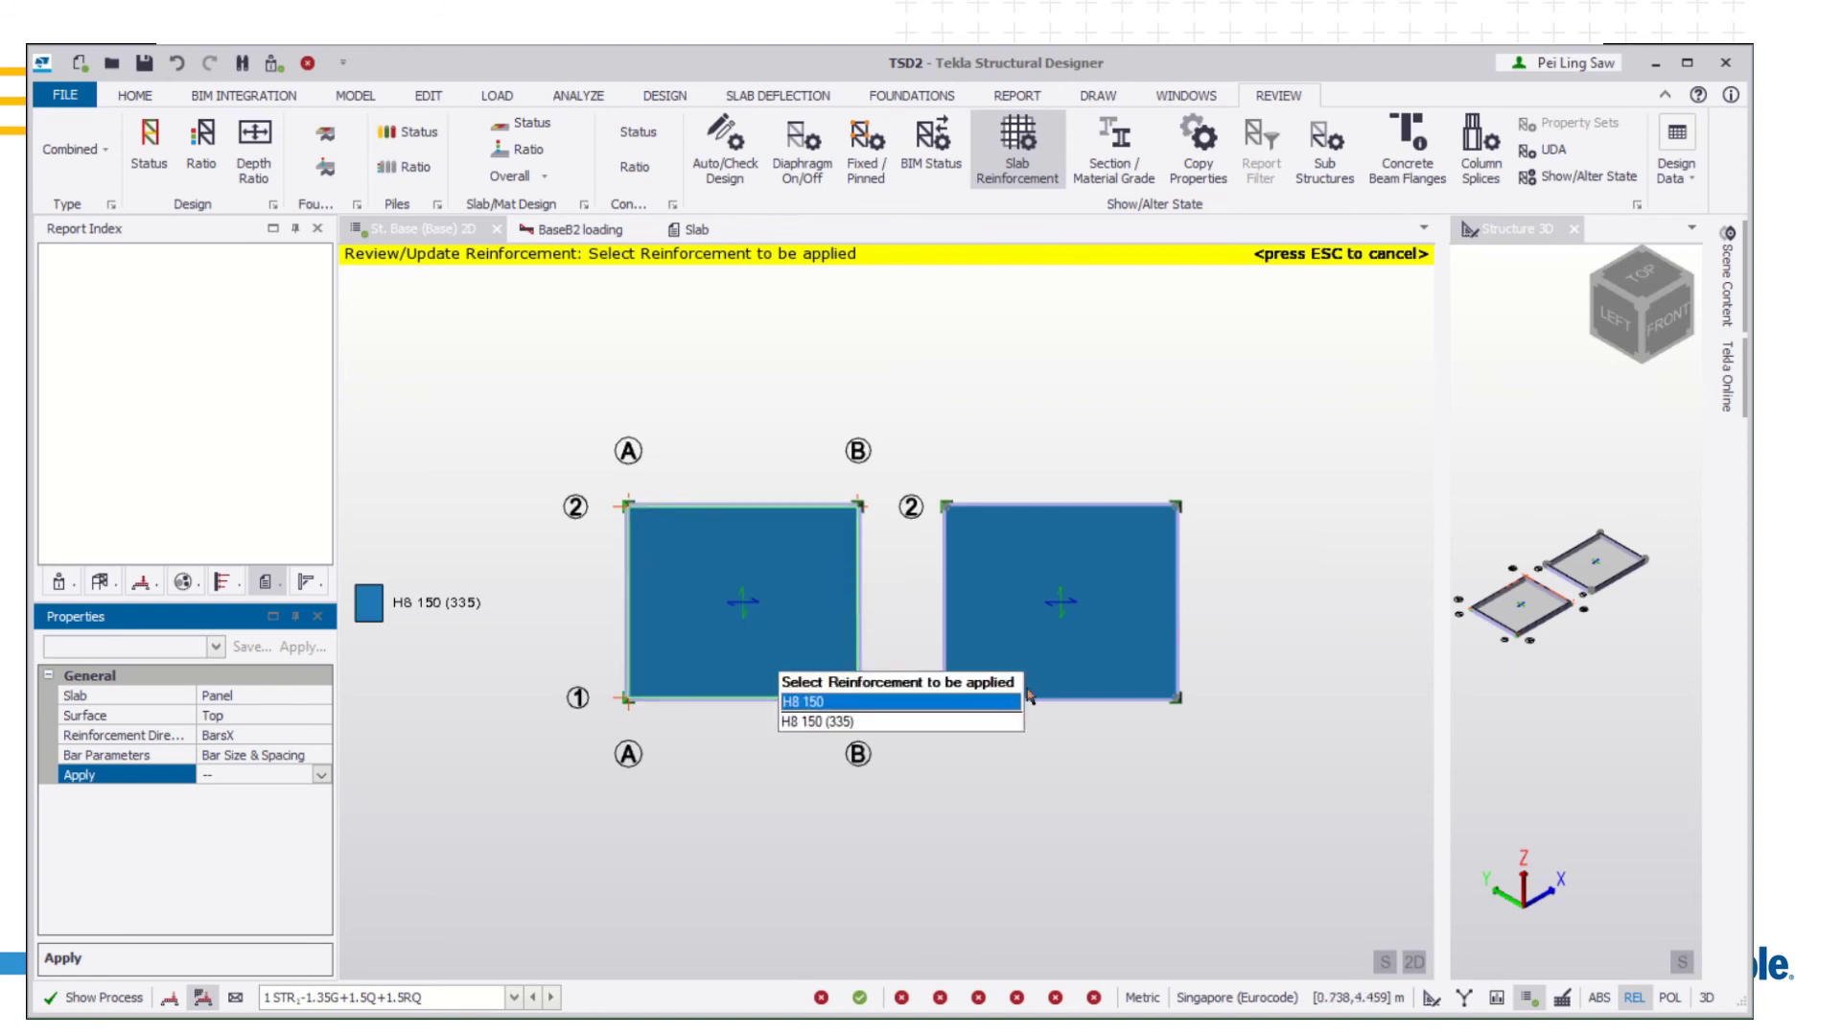
Export the Slab/Mat Detailing drawing to DXF with default preferences and dismiss the error
left_click(1100, 94)
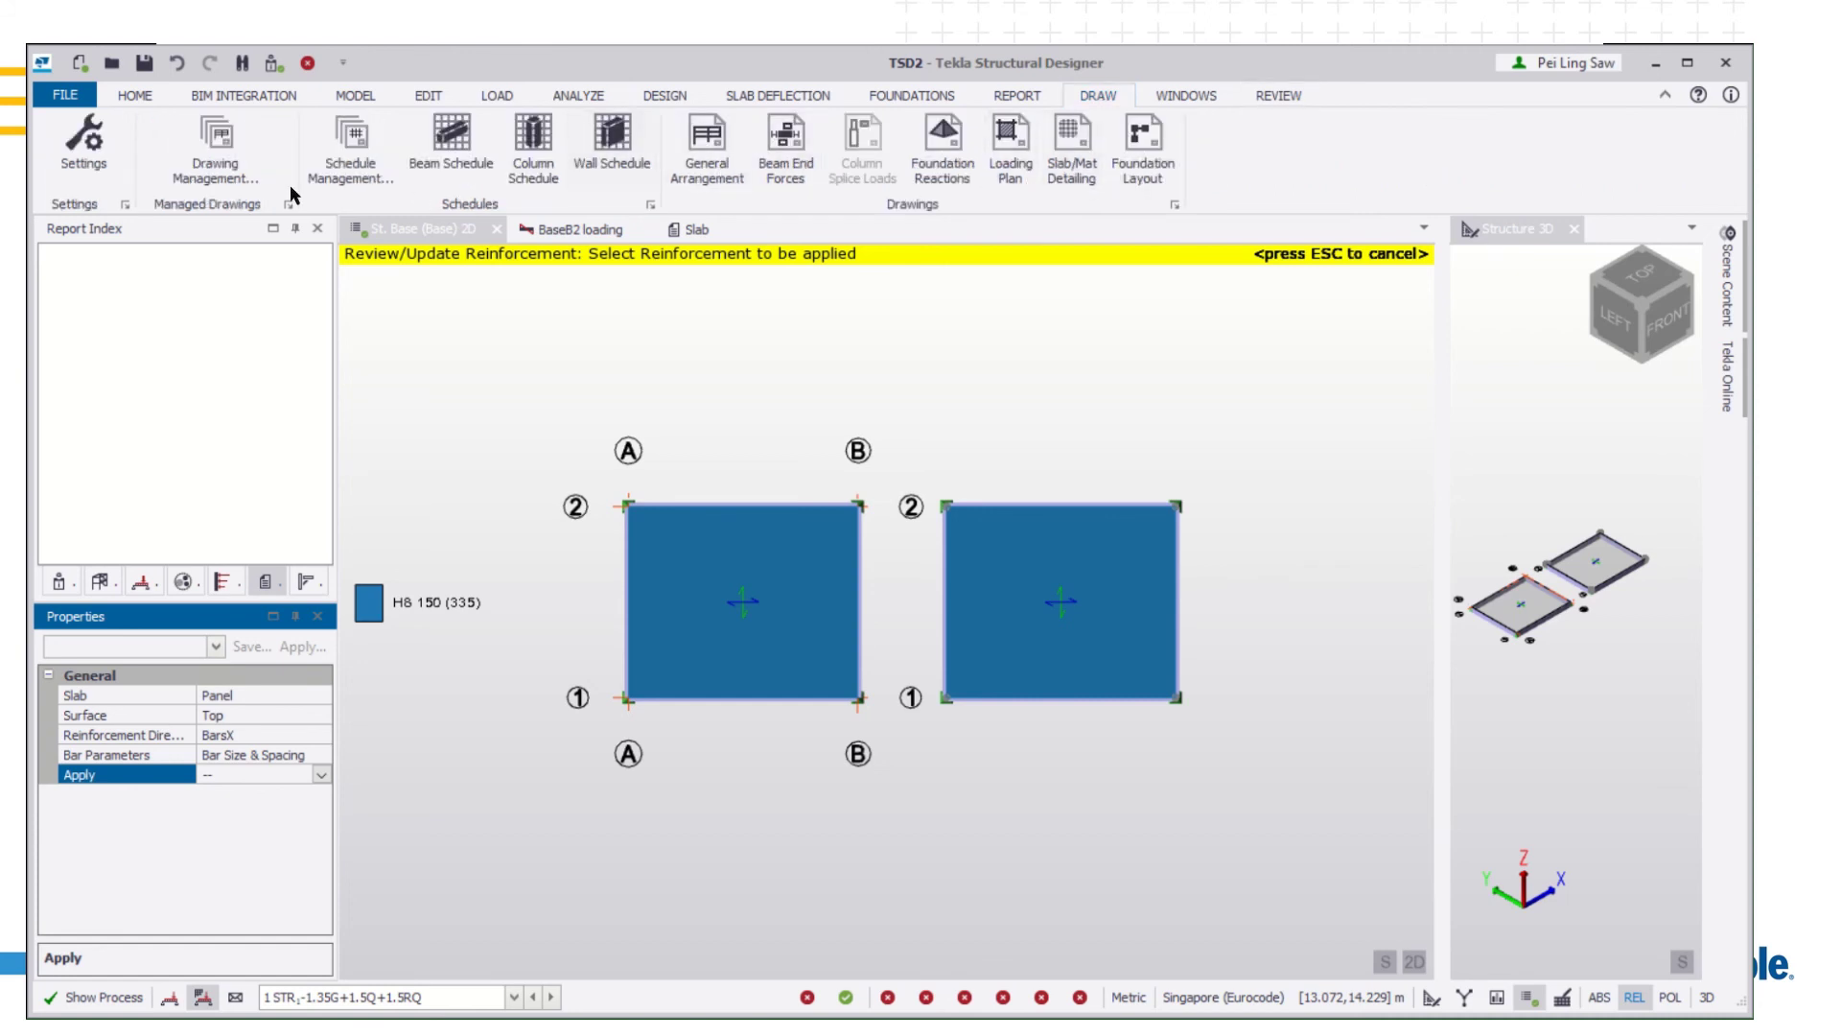
left_click(1065, 160)
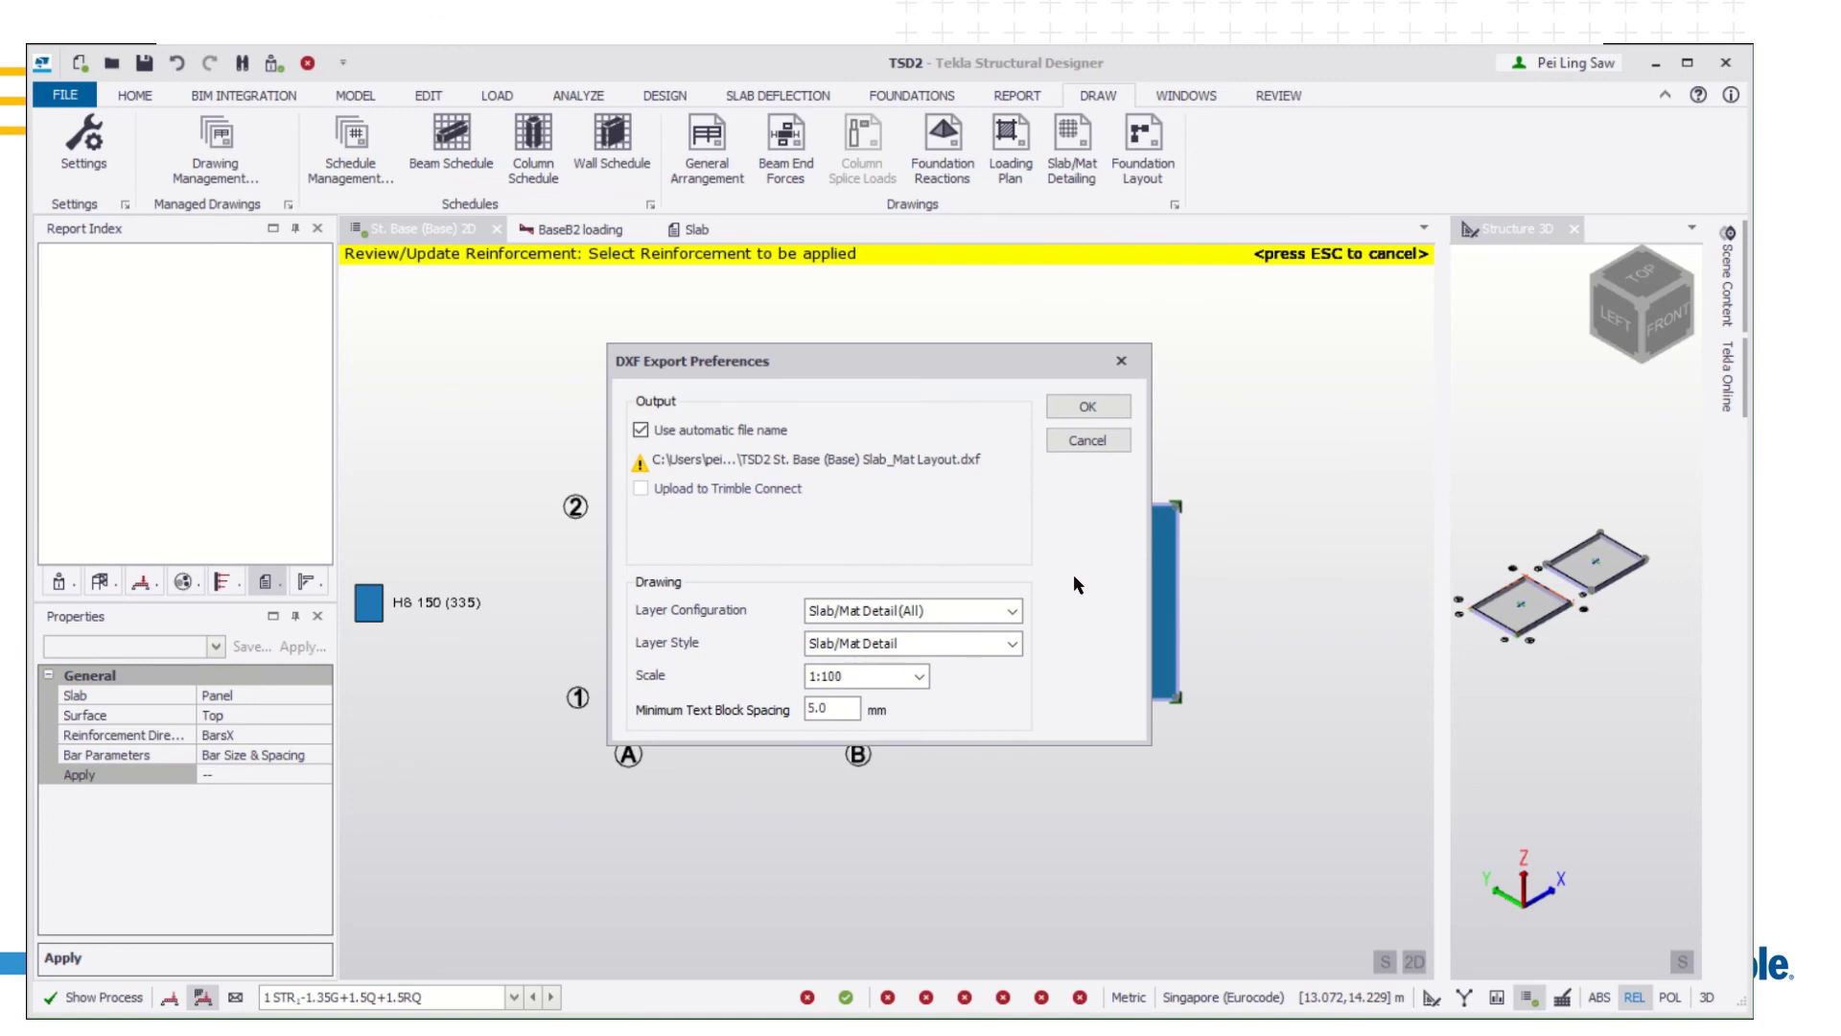
left_click(1090, 407)
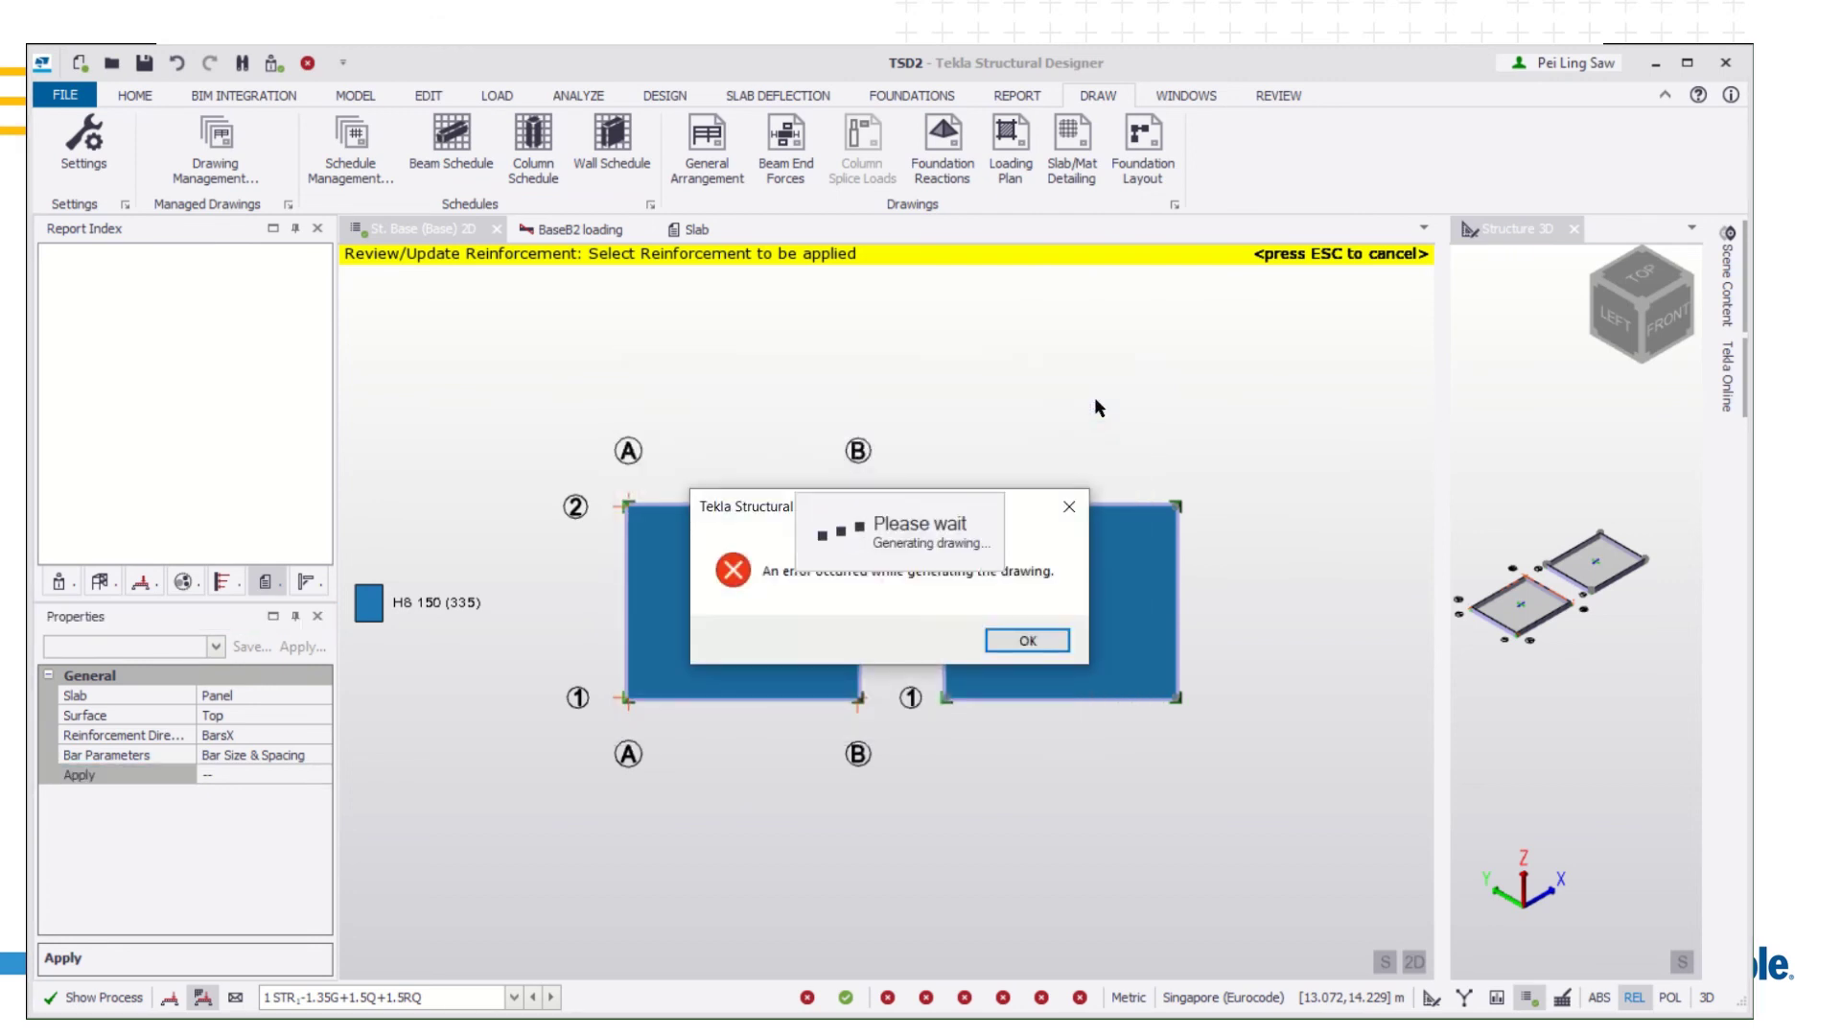
left_click(1029, 643)
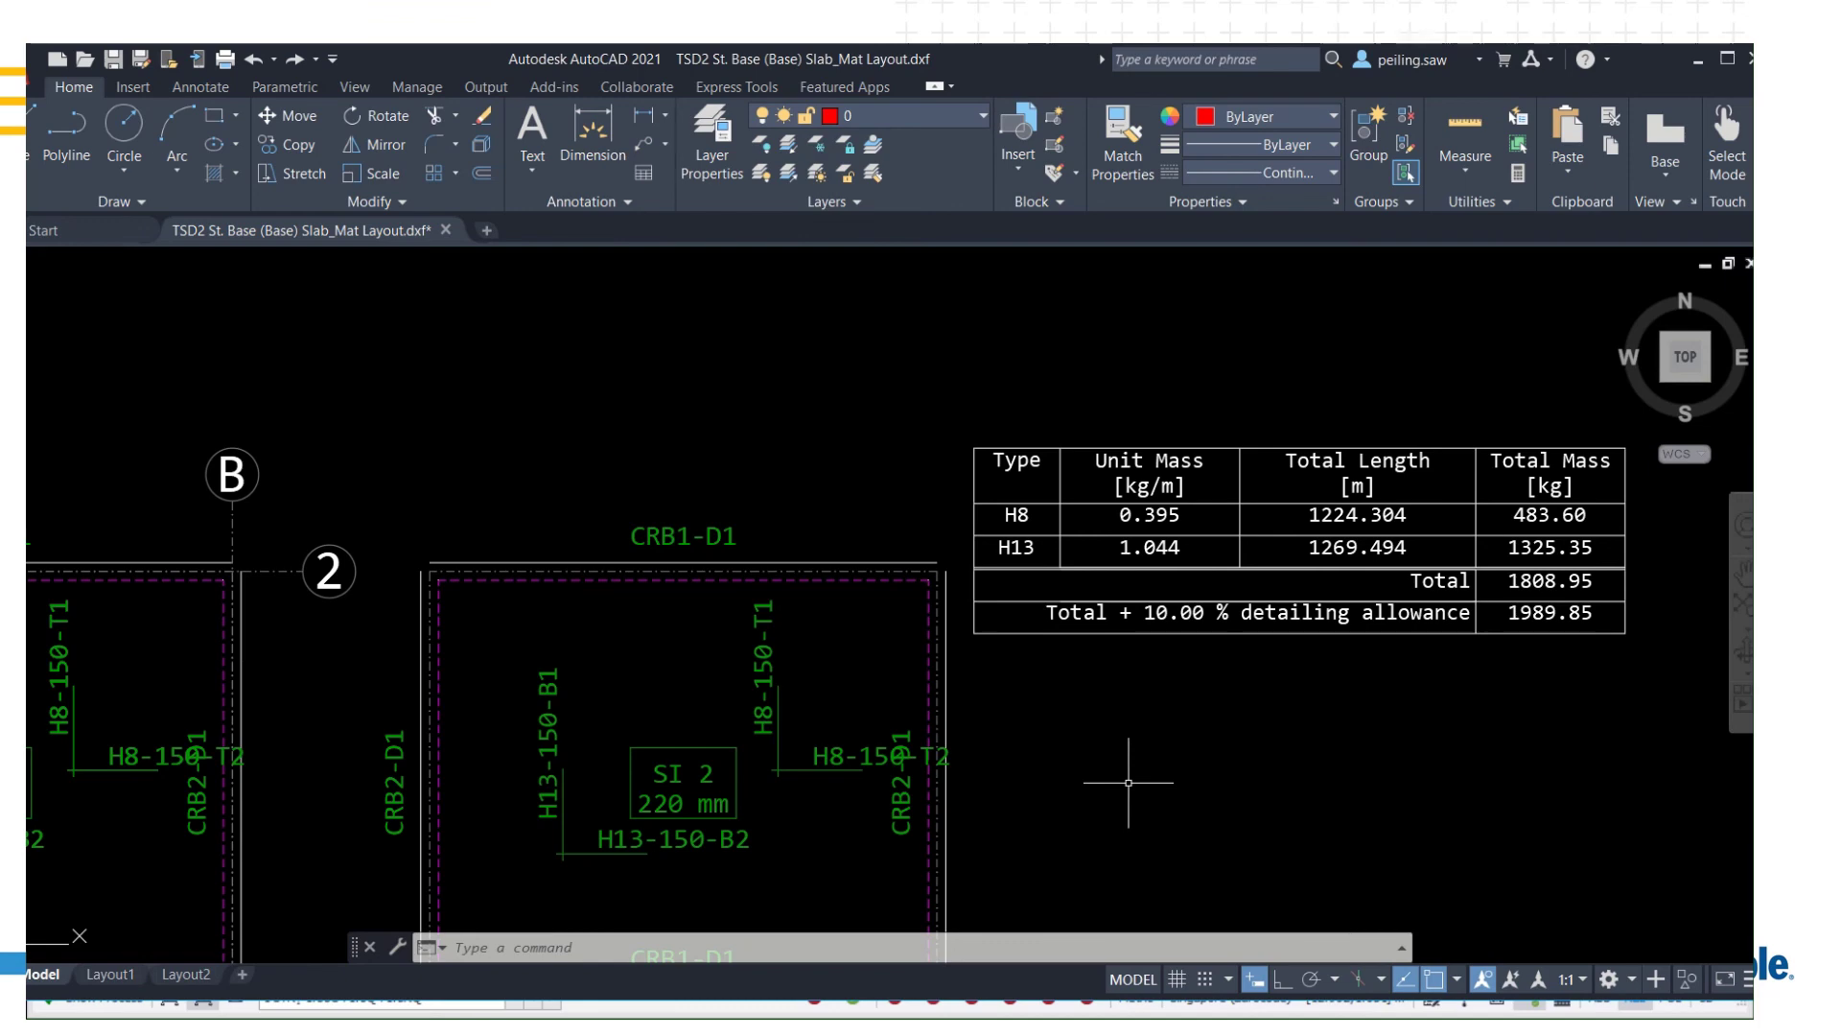
scroll(1127, 783, "down", 2)
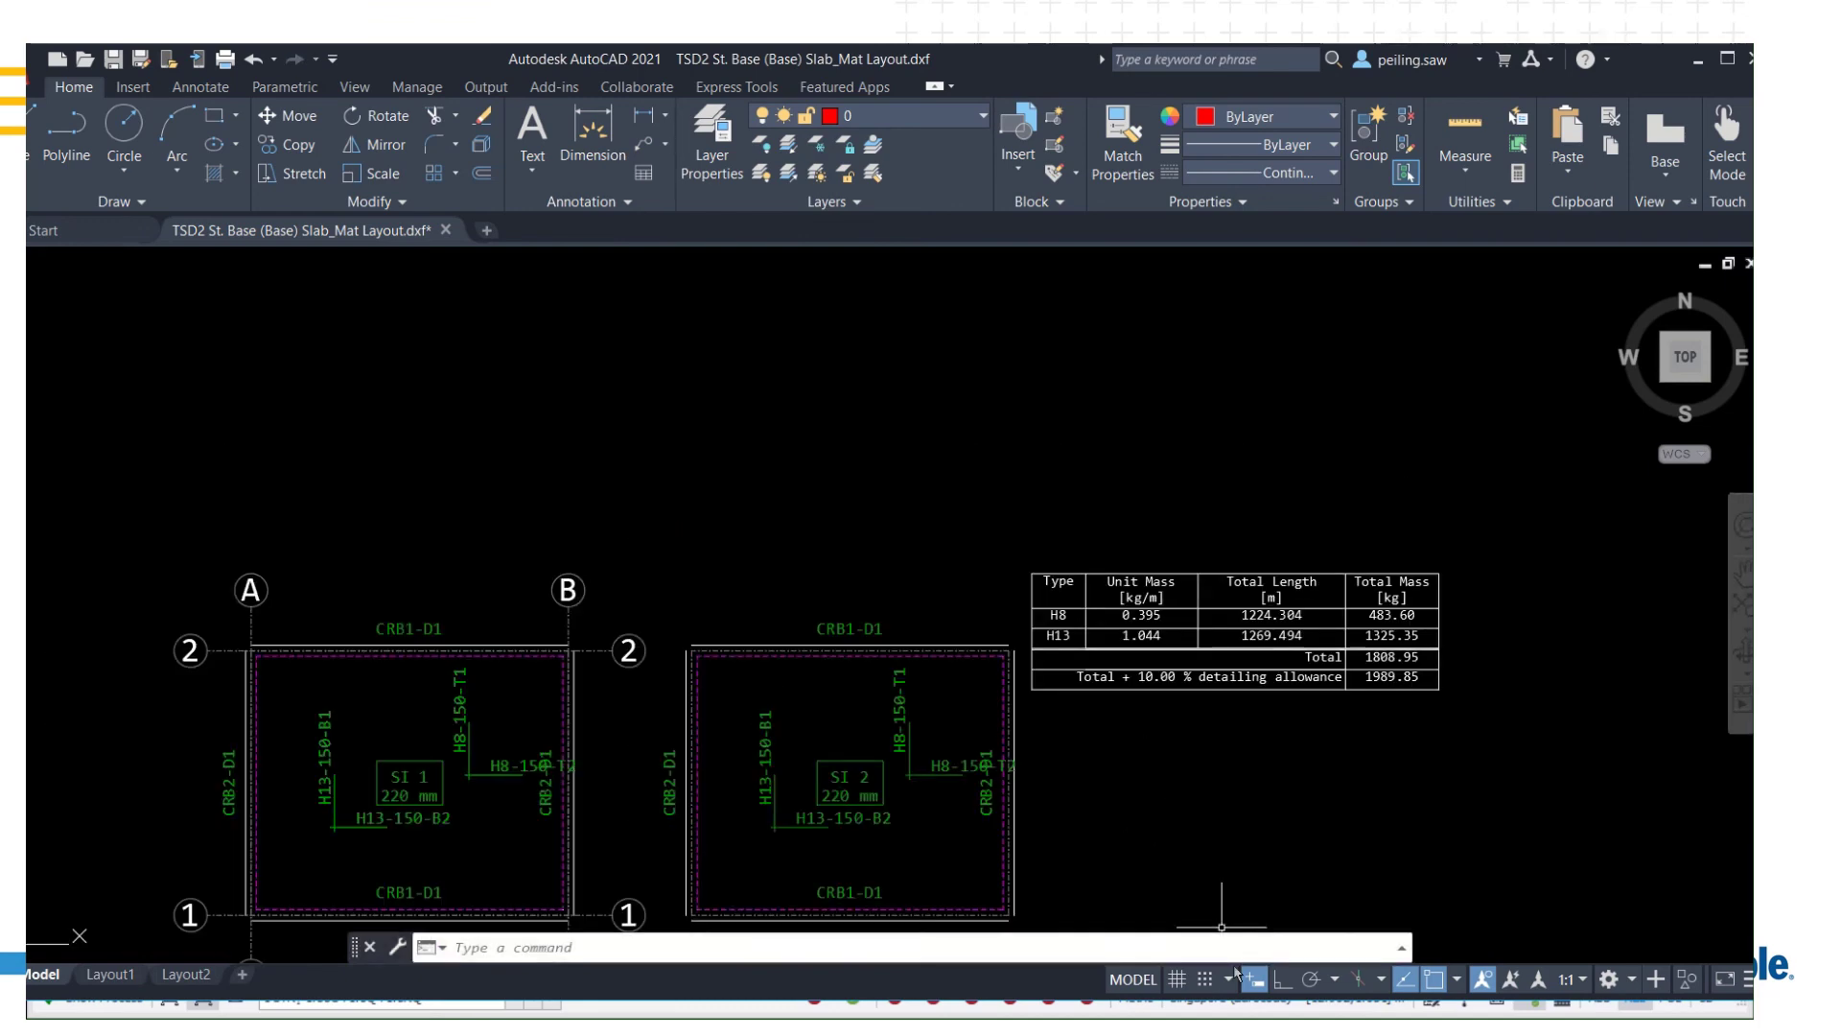
scroll(1066, 776, "down", 2)
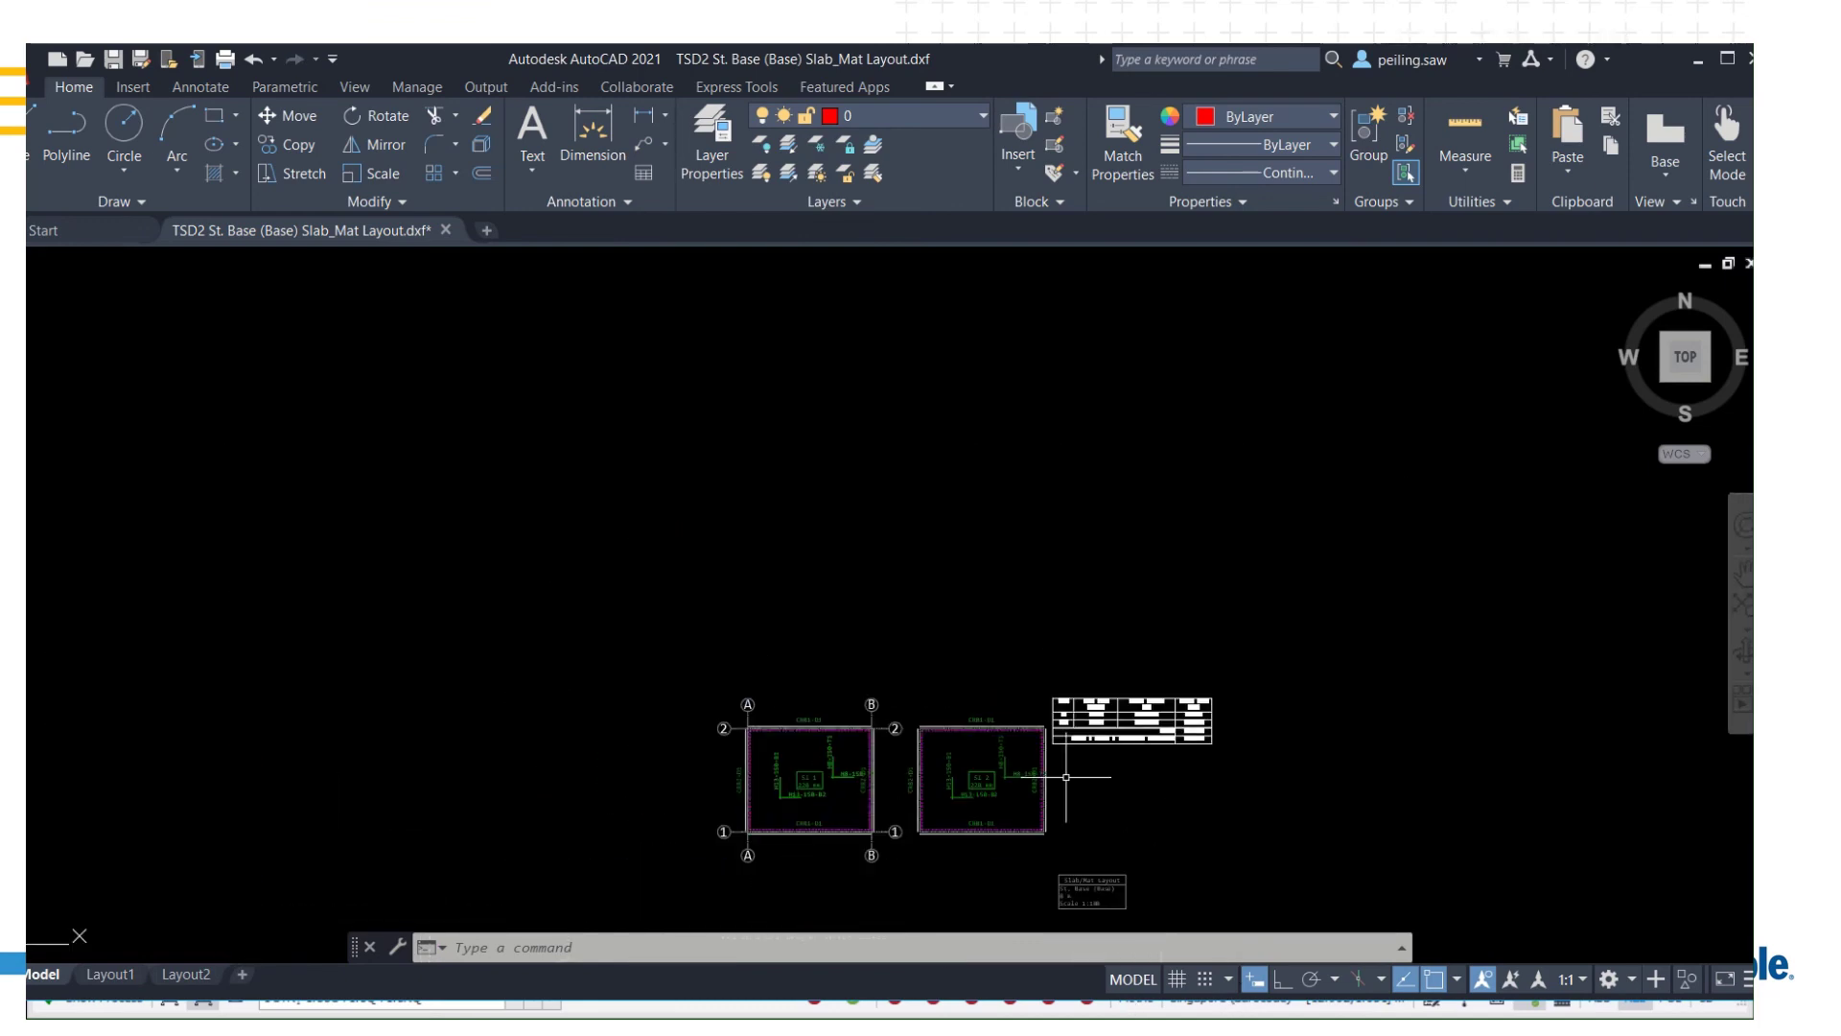
scroll(1067, 777, "up", 4)
mouse_move(1067, 777)
middle_mouse_down()
mouse_move(1206, 626)
mouse_move(1207, 599)
middle_mouse_up()
scroll(1210, 622, "down", 2)
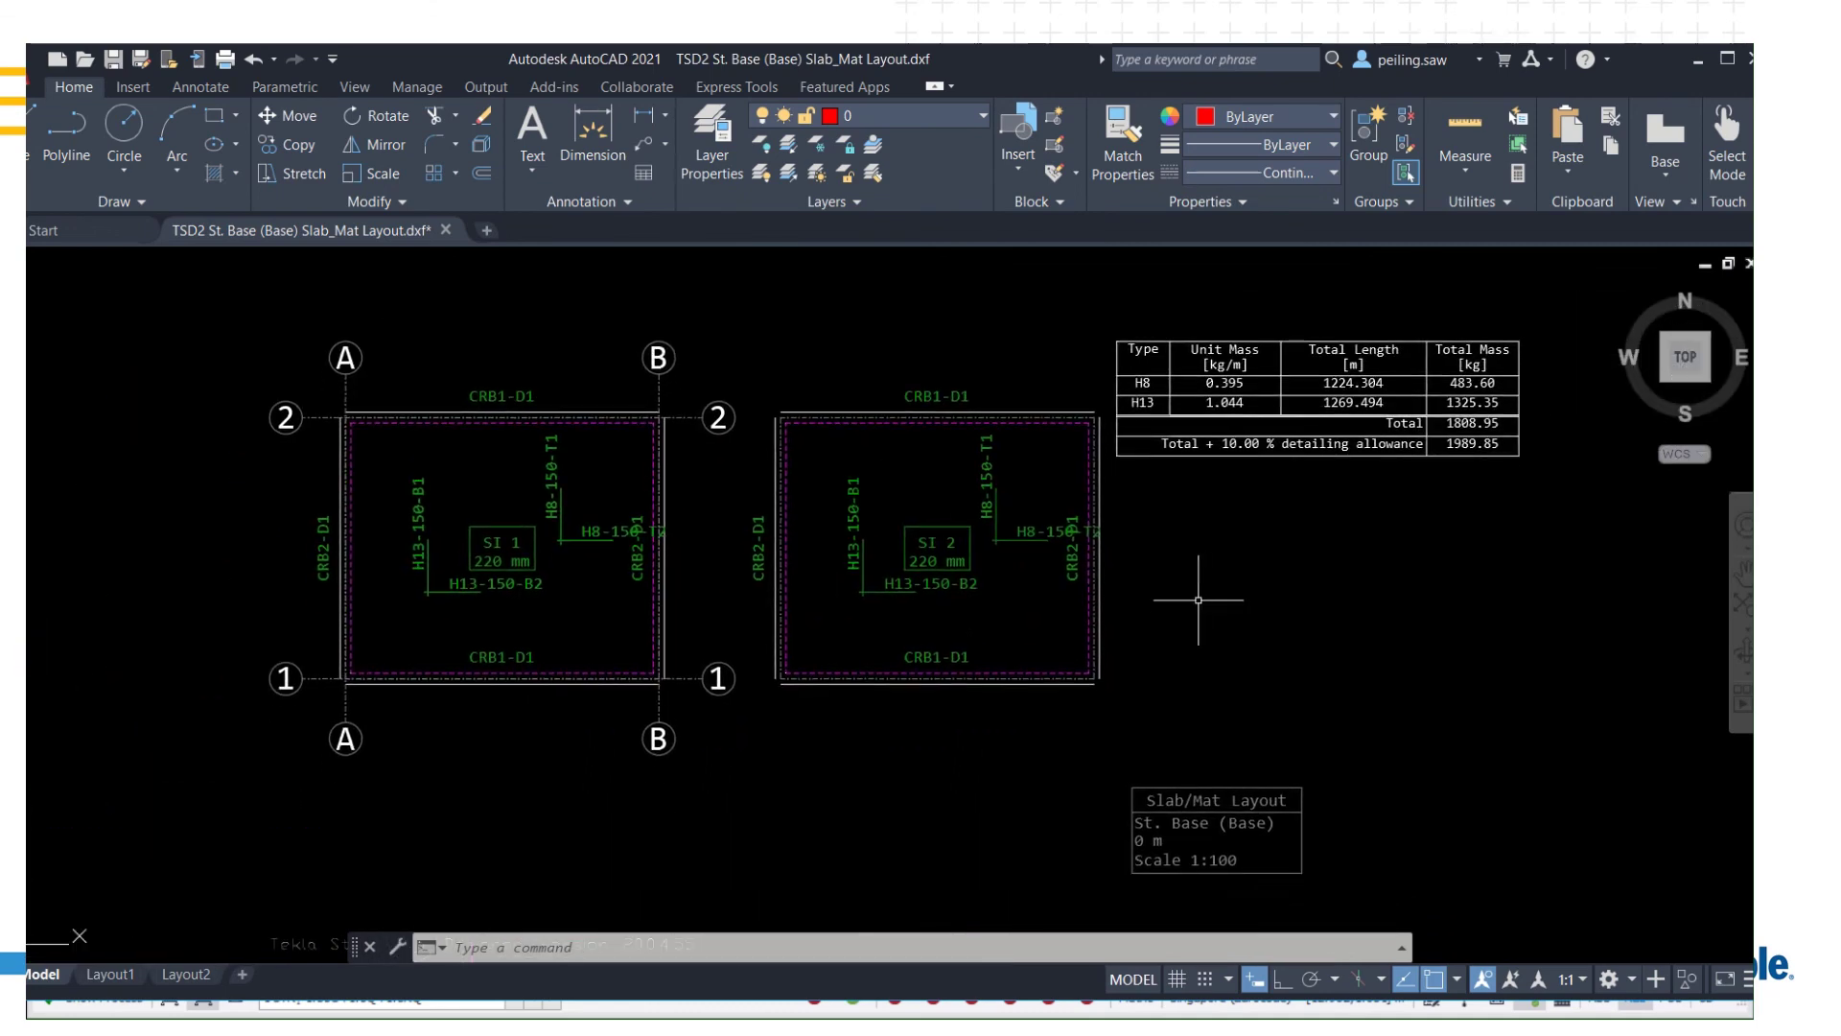
scroll(370, 576, "up", 2)
scroll(476, 544, "up", 2)
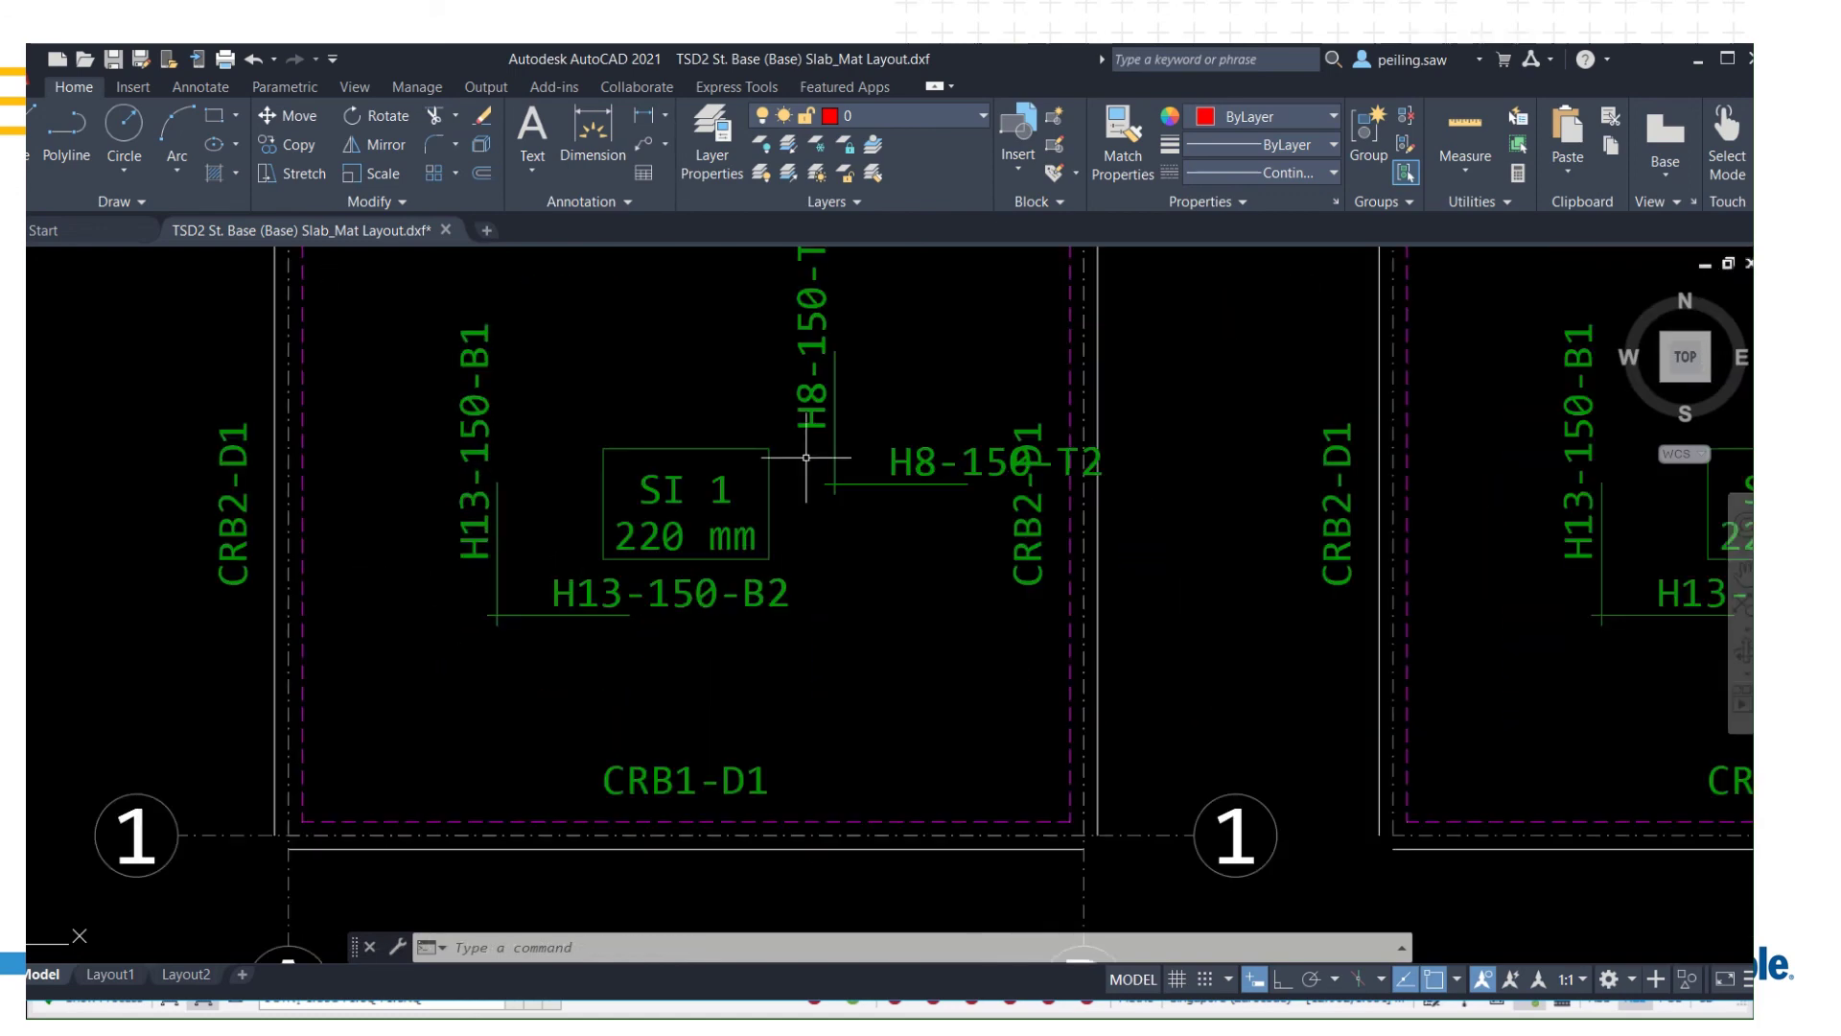
middle_click_drag(807, 371, 755, 466)
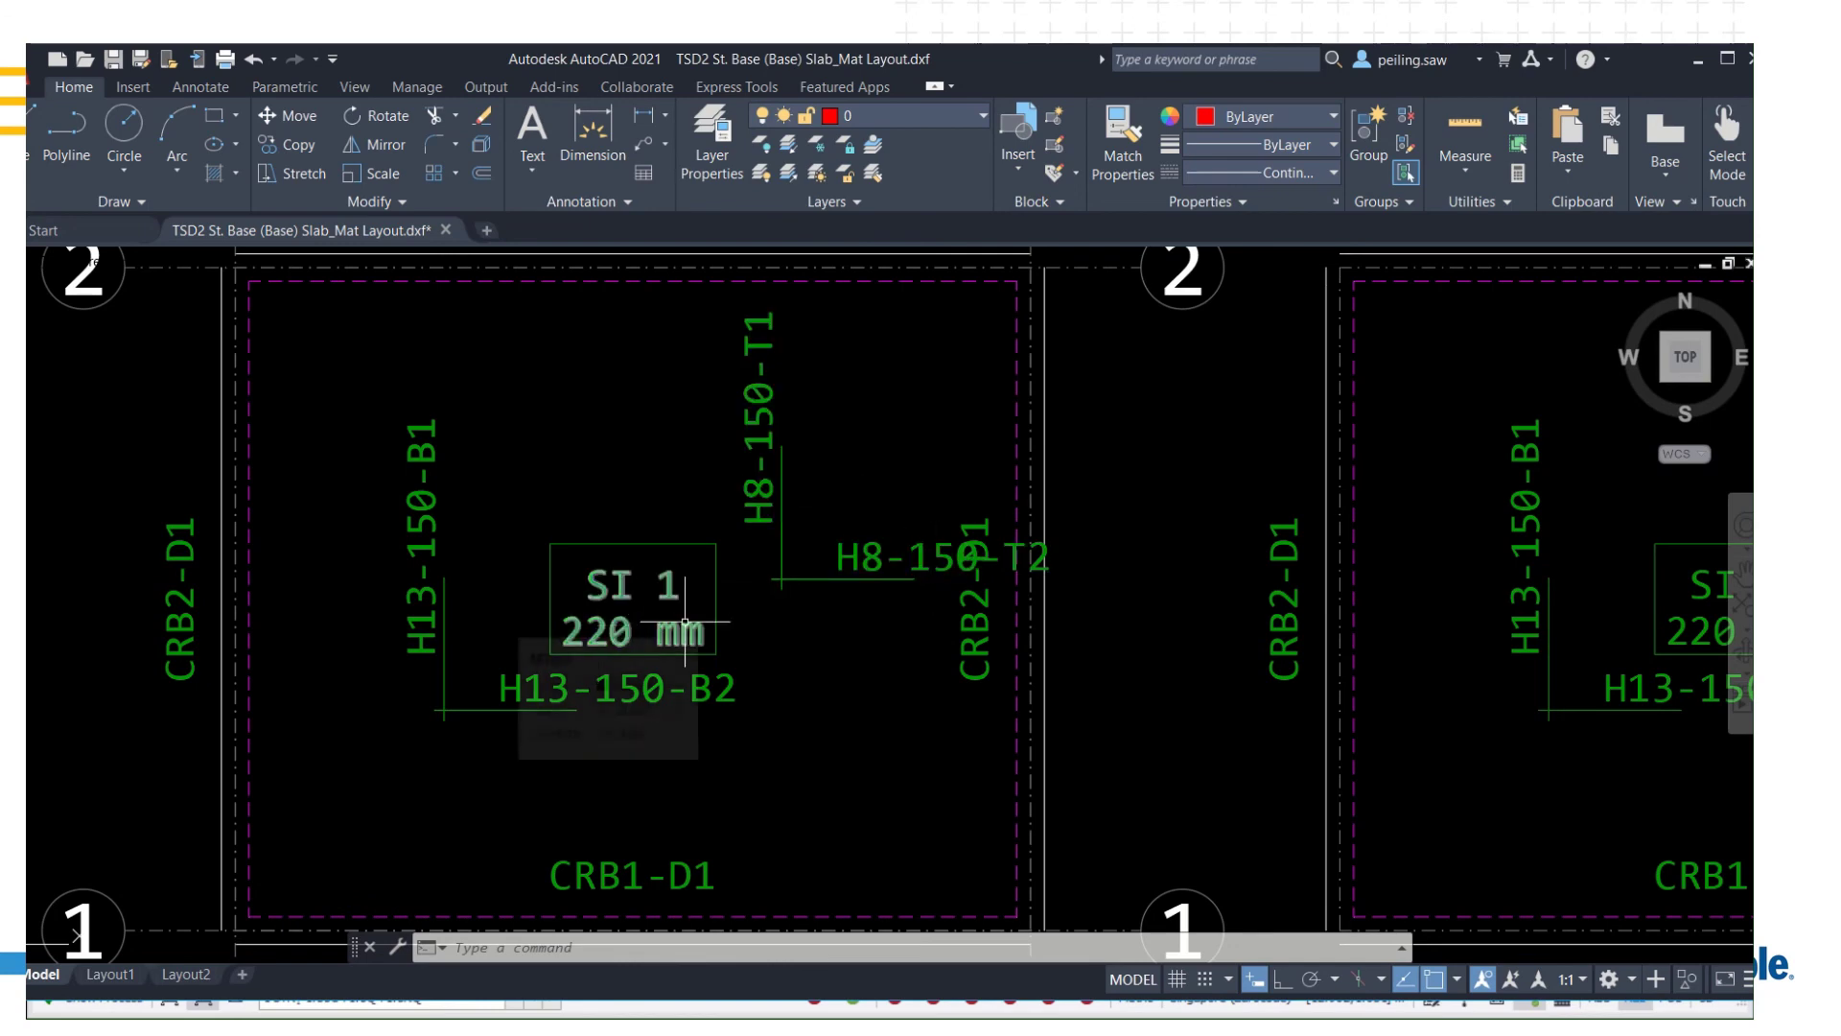
scroll(1175, 629, "down", 5)
middle_click_drag(1356, 638, 793, 732)
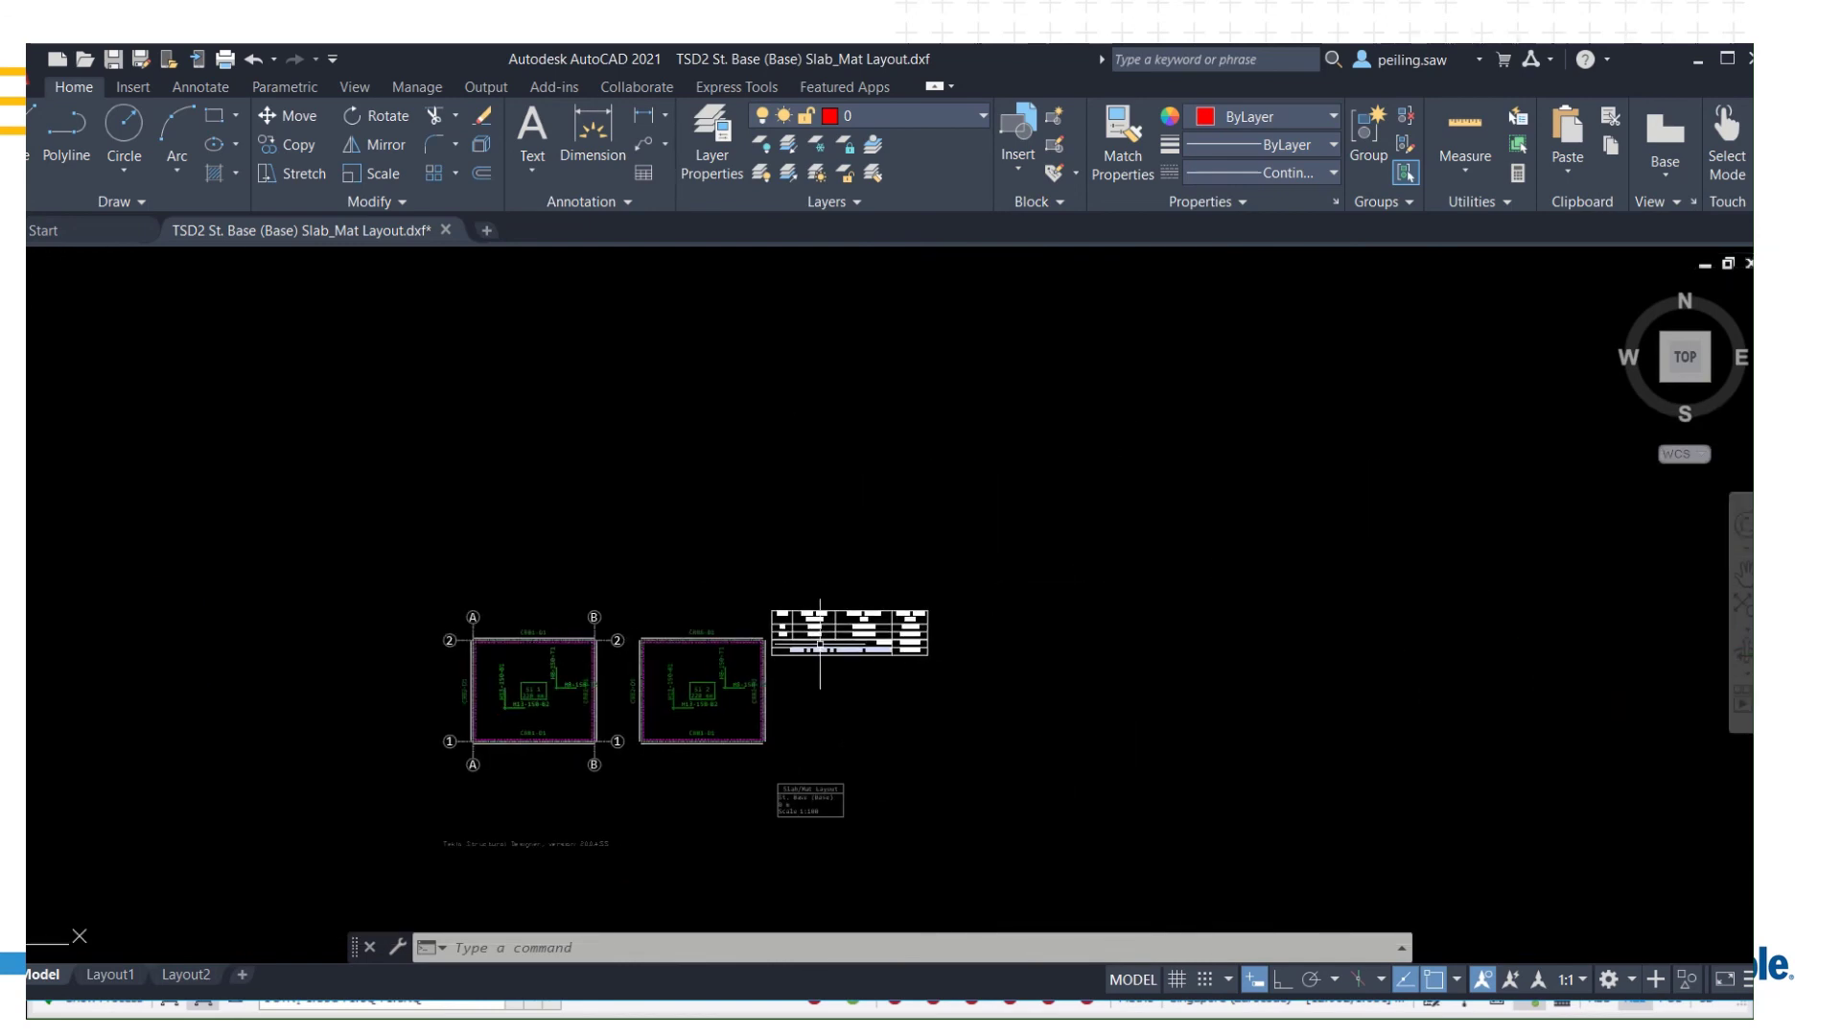
scroll(827, 604, "up", 5)
middle_click_drag(876, 660, 885, 503)
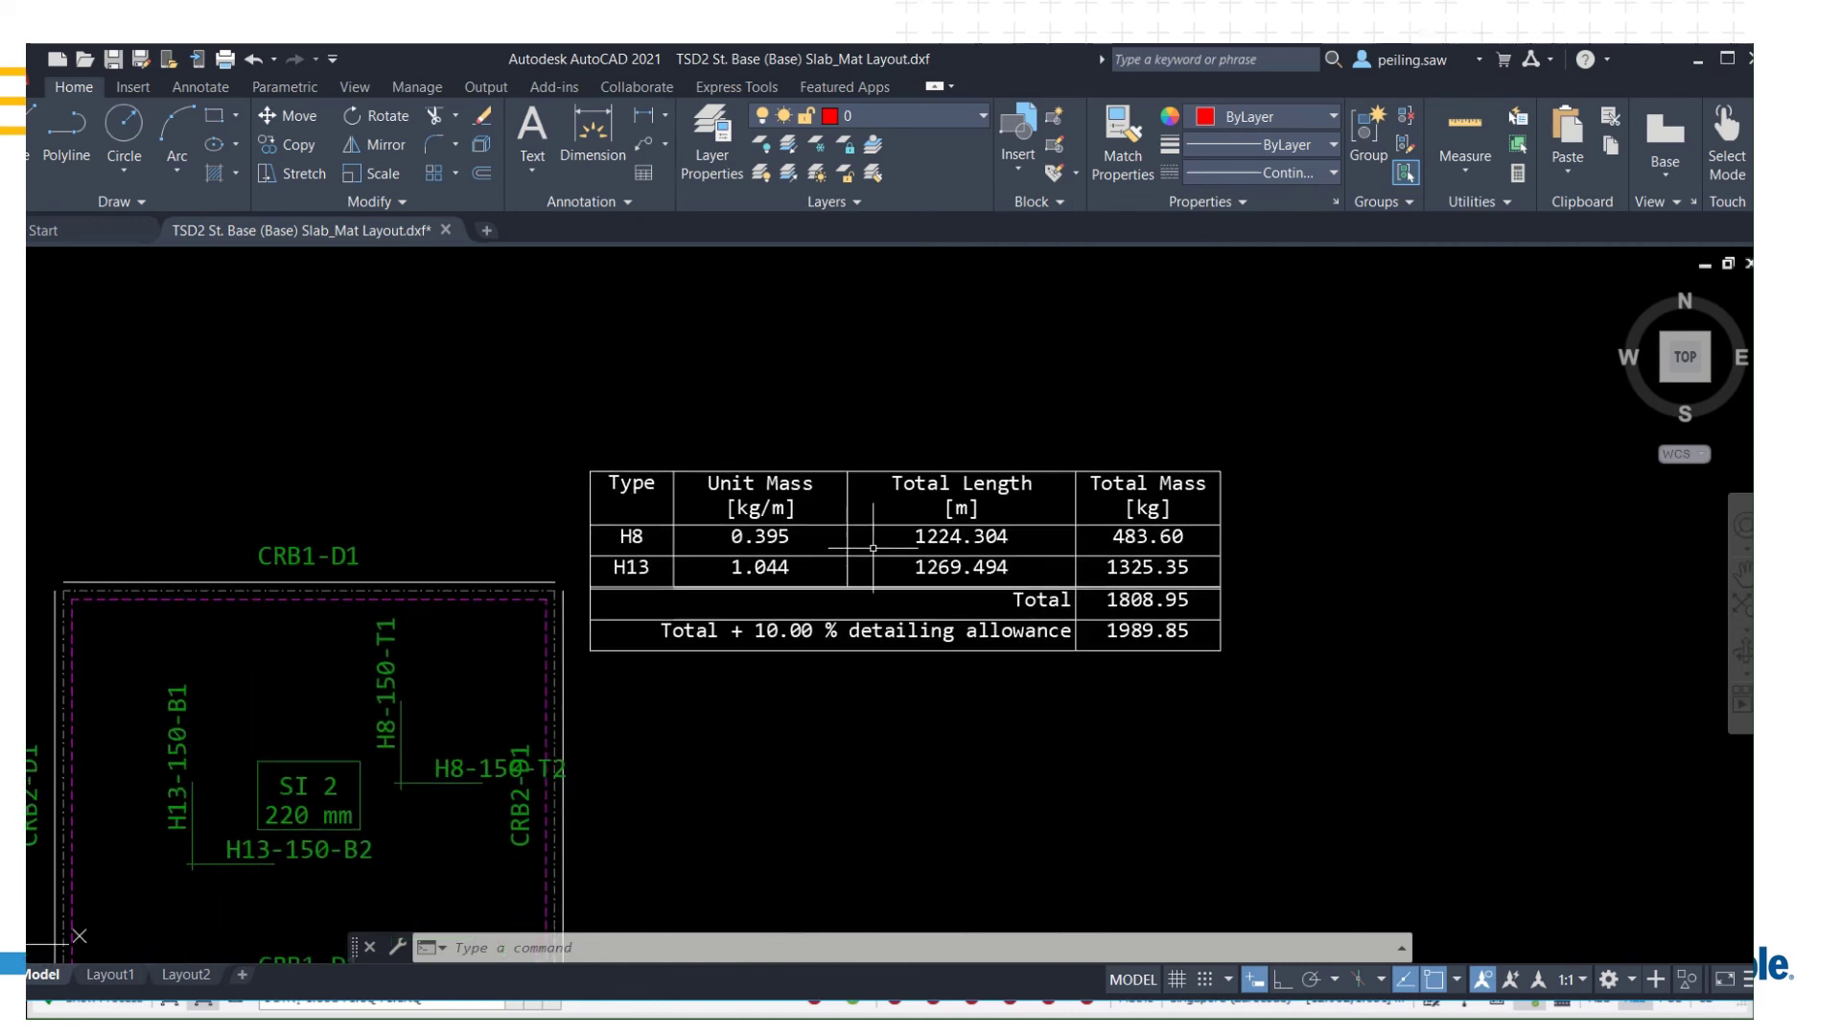
scroll(1278, 673, "up", 2)
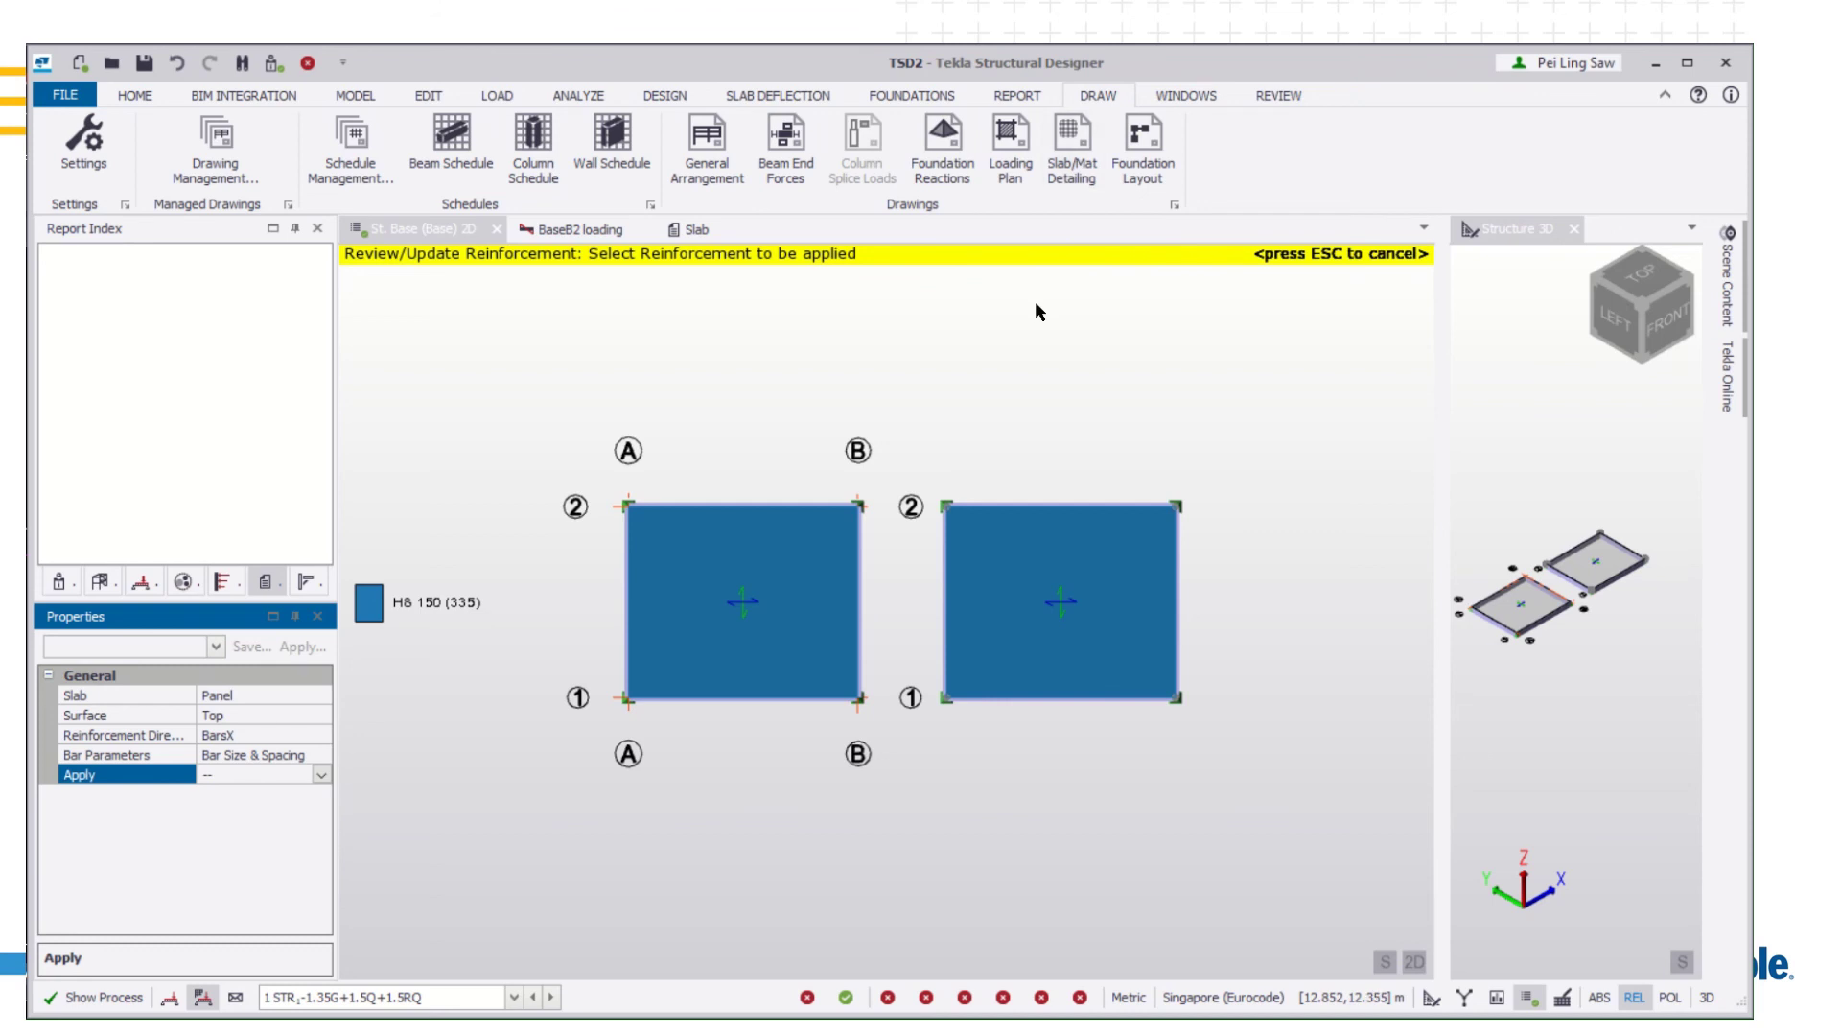
Cancel the Review/Update Reinforcement command with Esc
key("Escape")
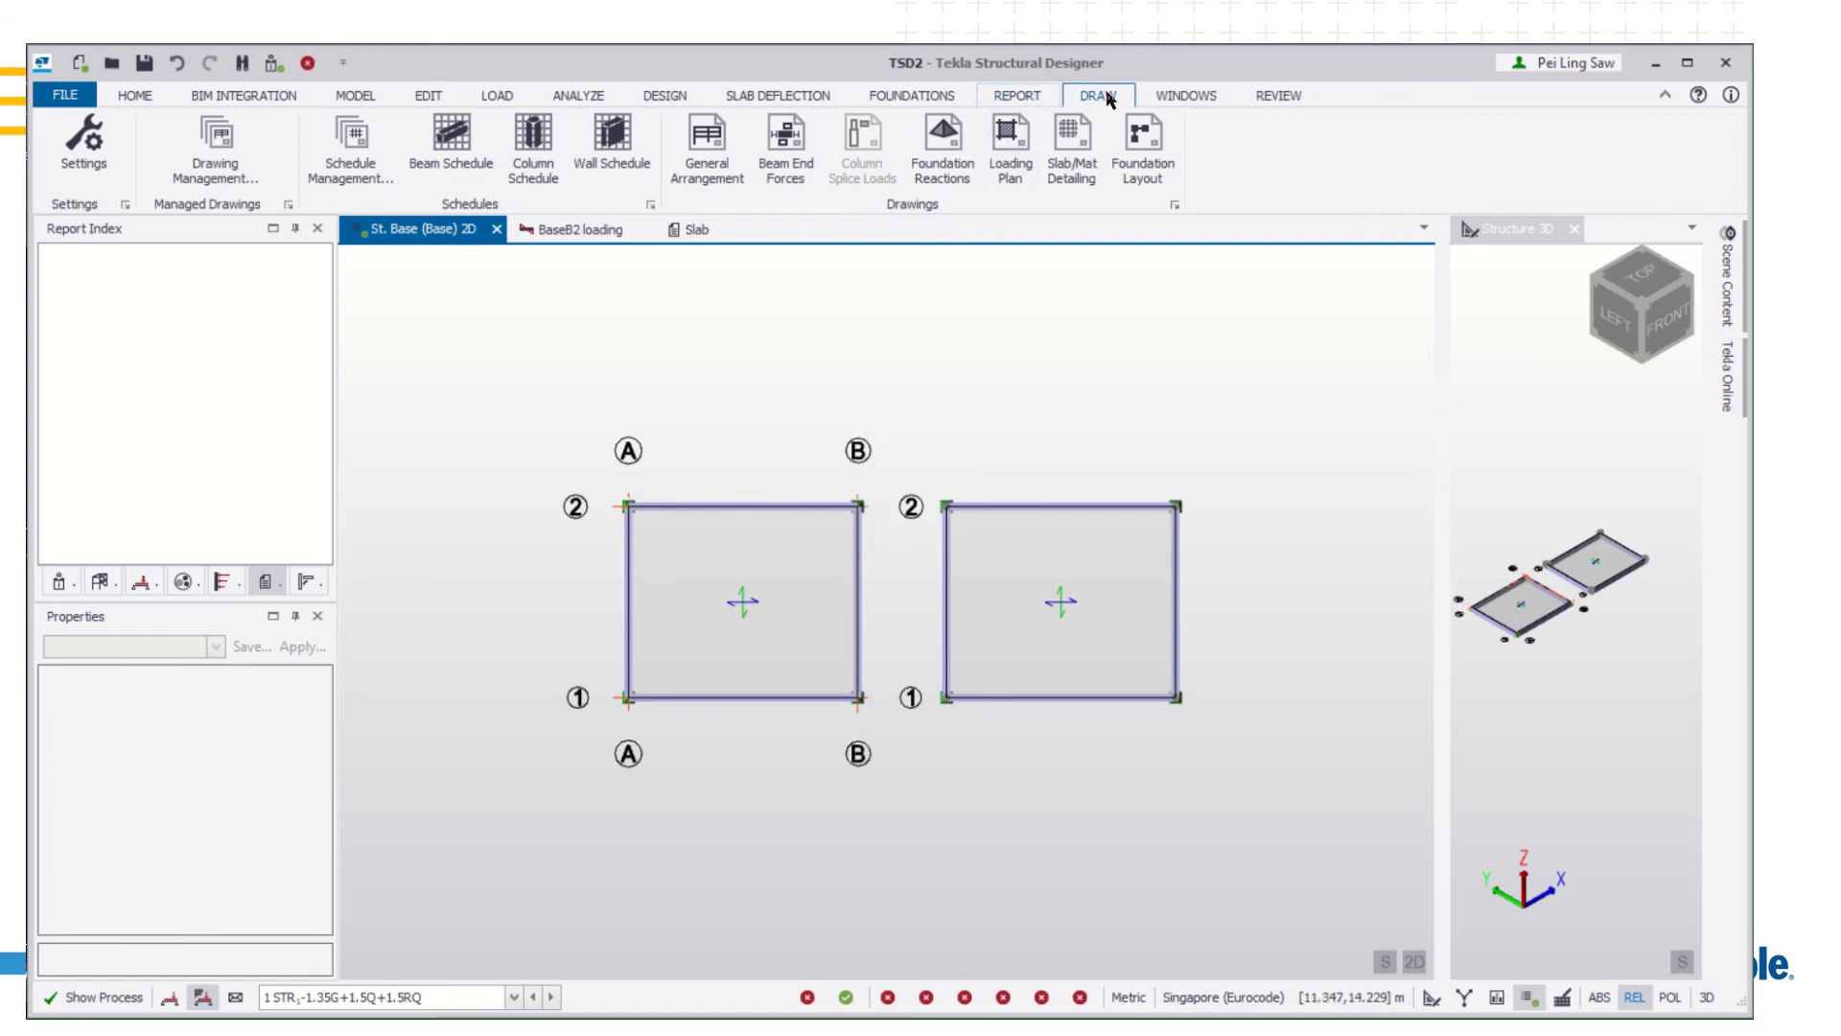
Display the Material Listing report from the Report tab at page width
left_click(1017, 94)
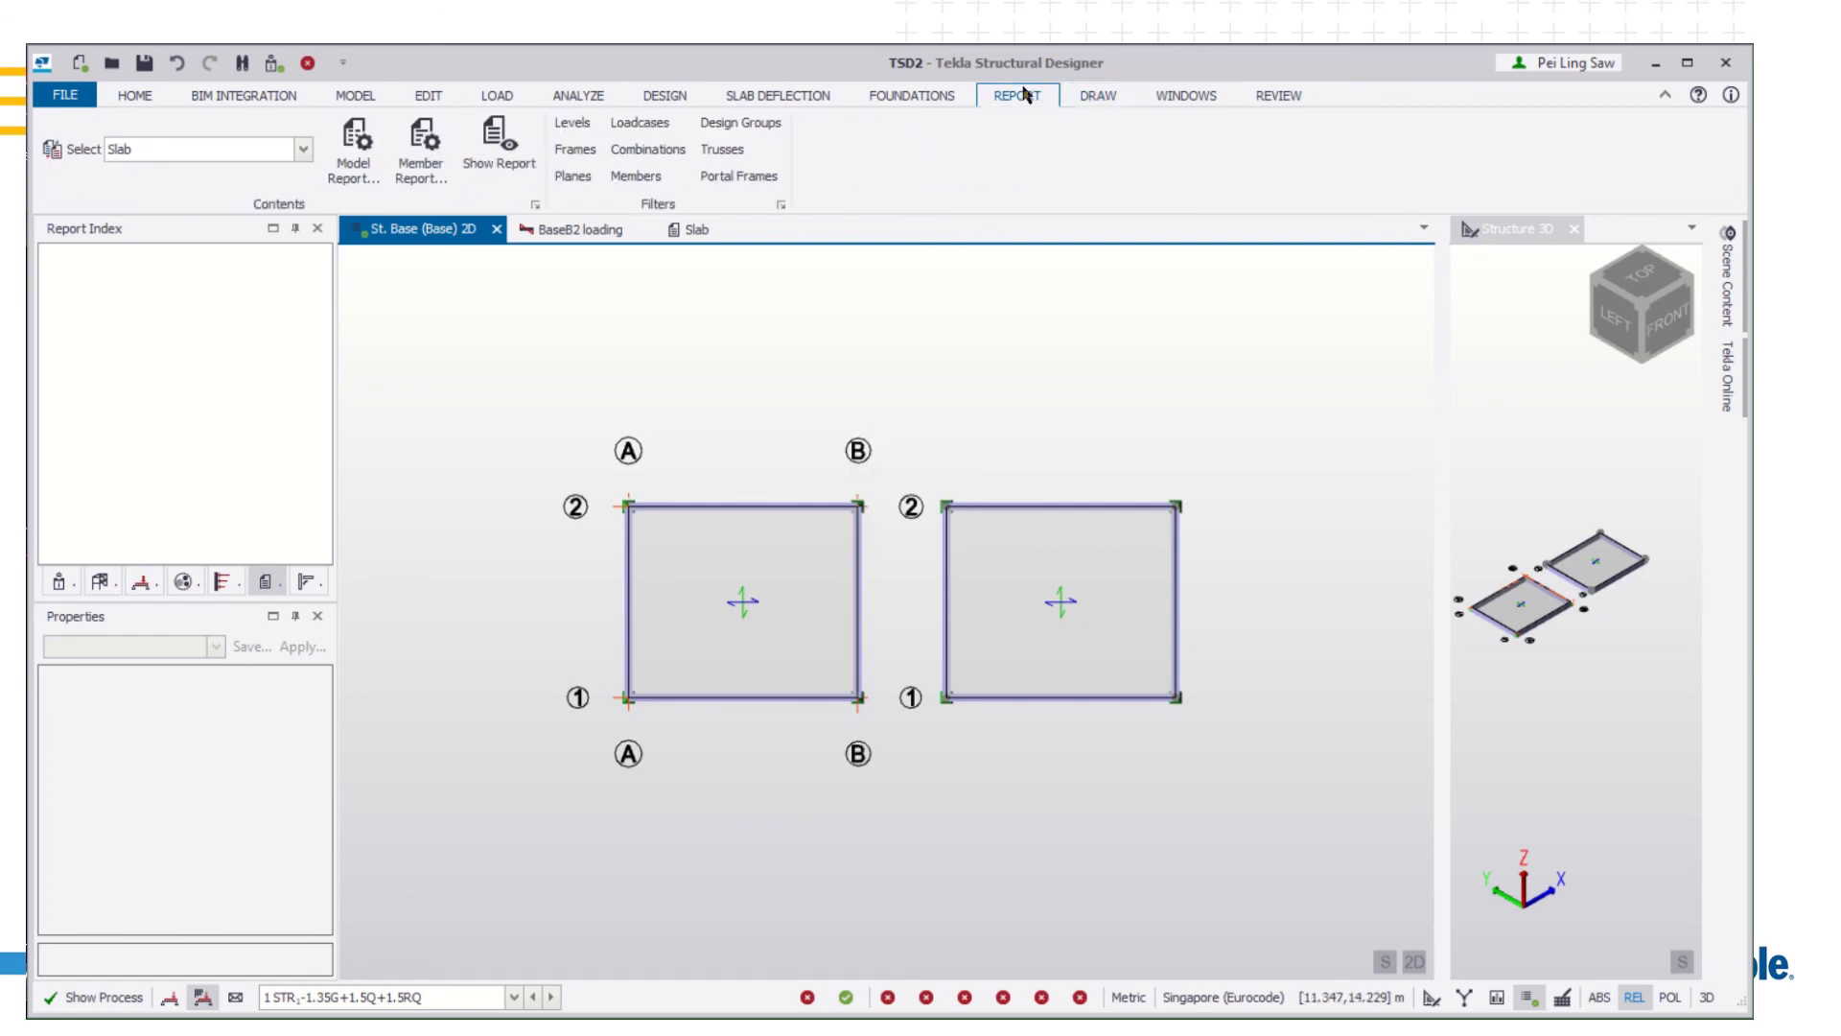
left_click(305, 156)
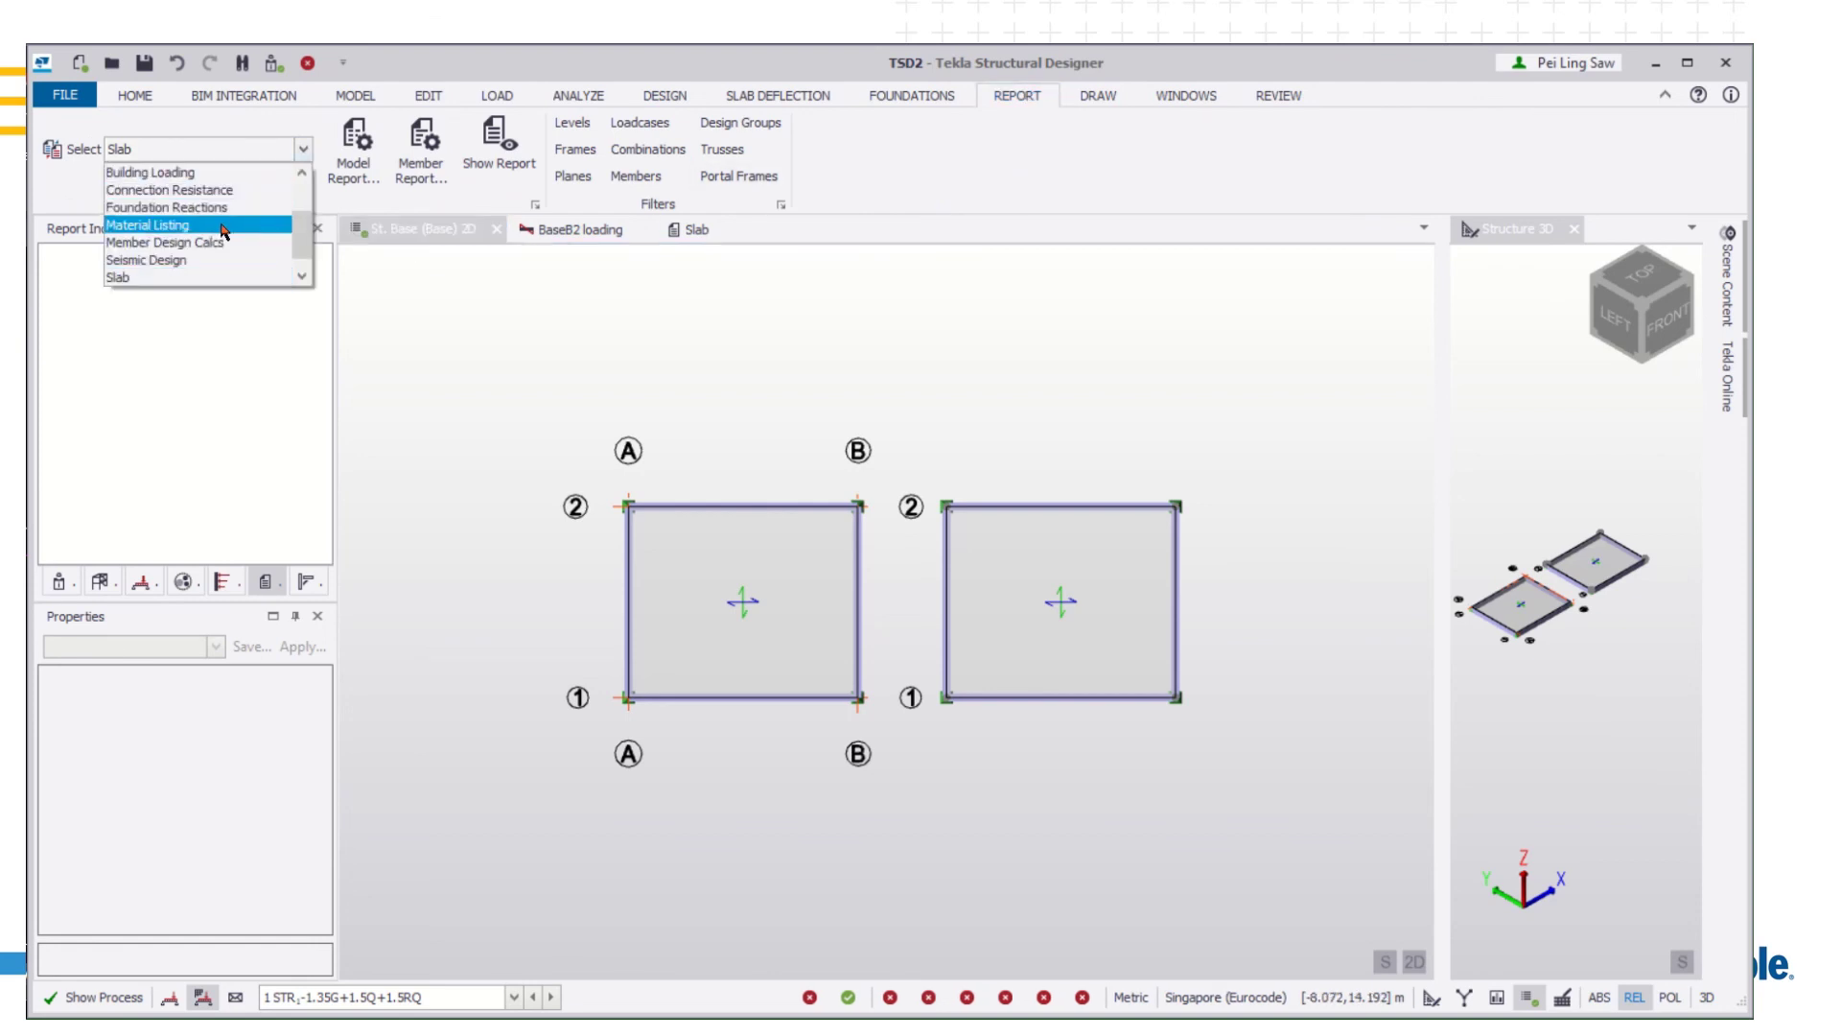
left_click(173, 224)
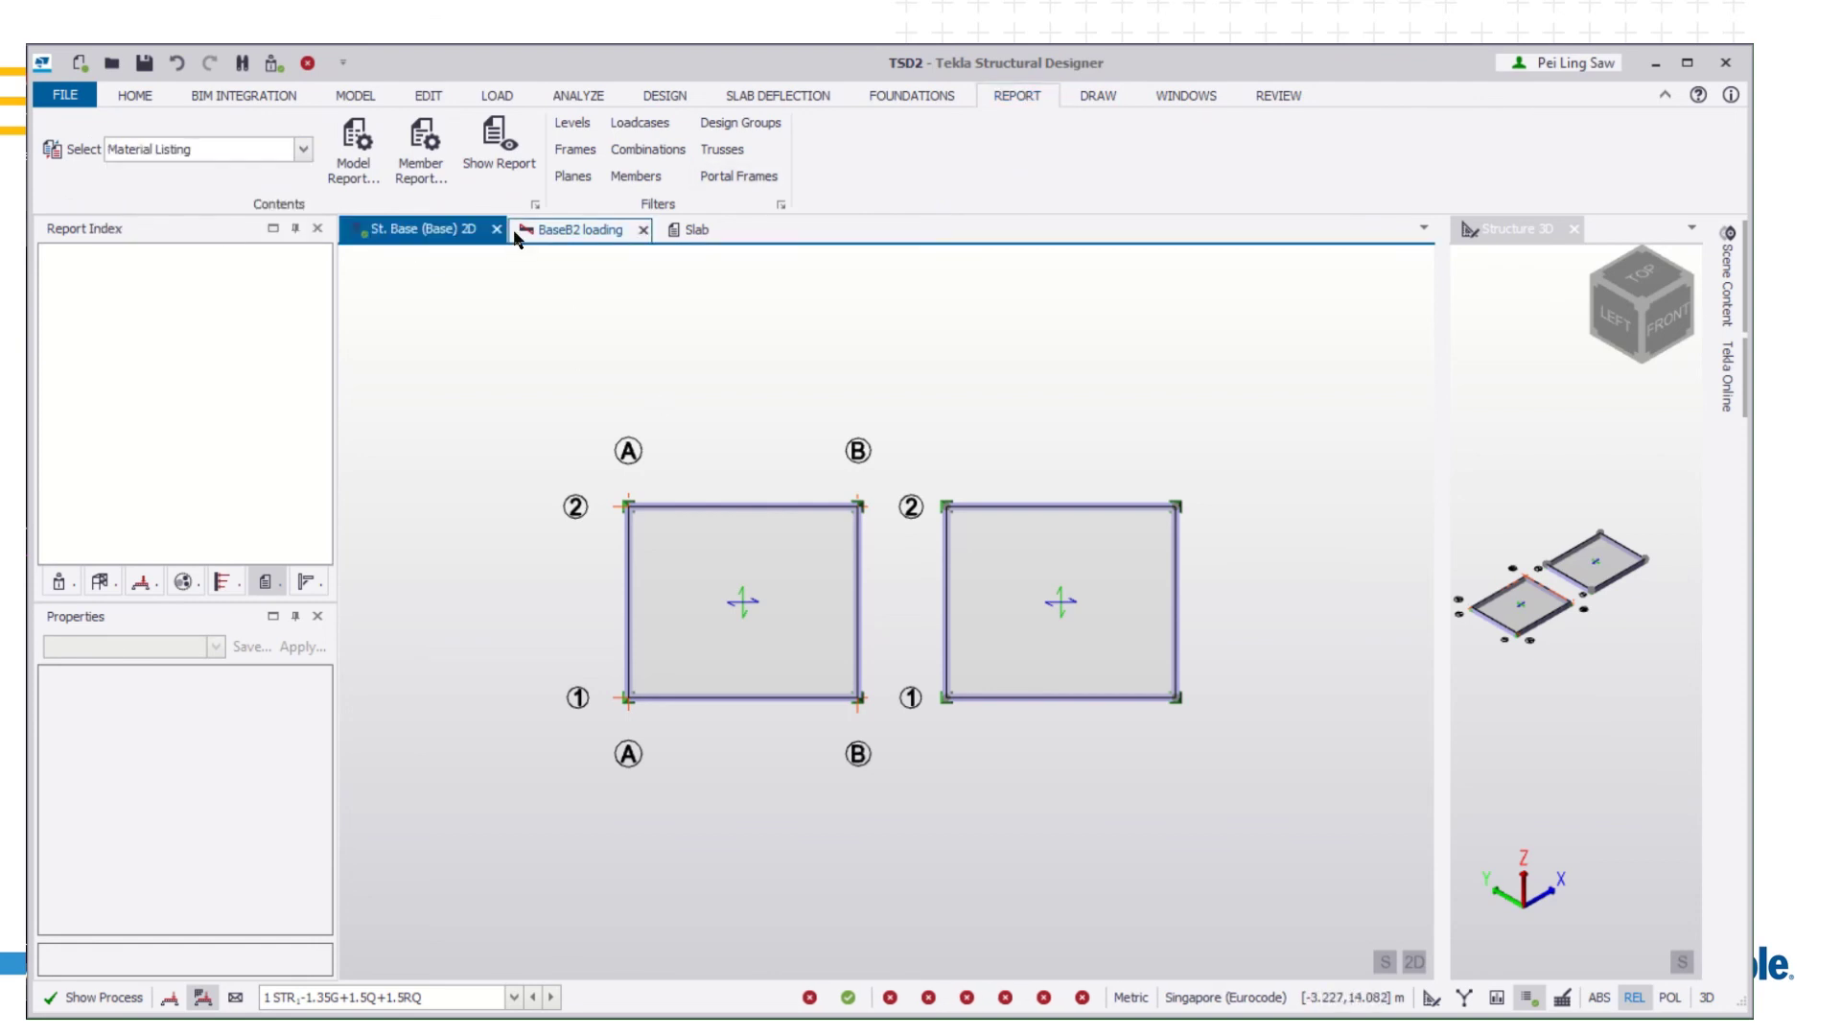
left_click(498, 144)
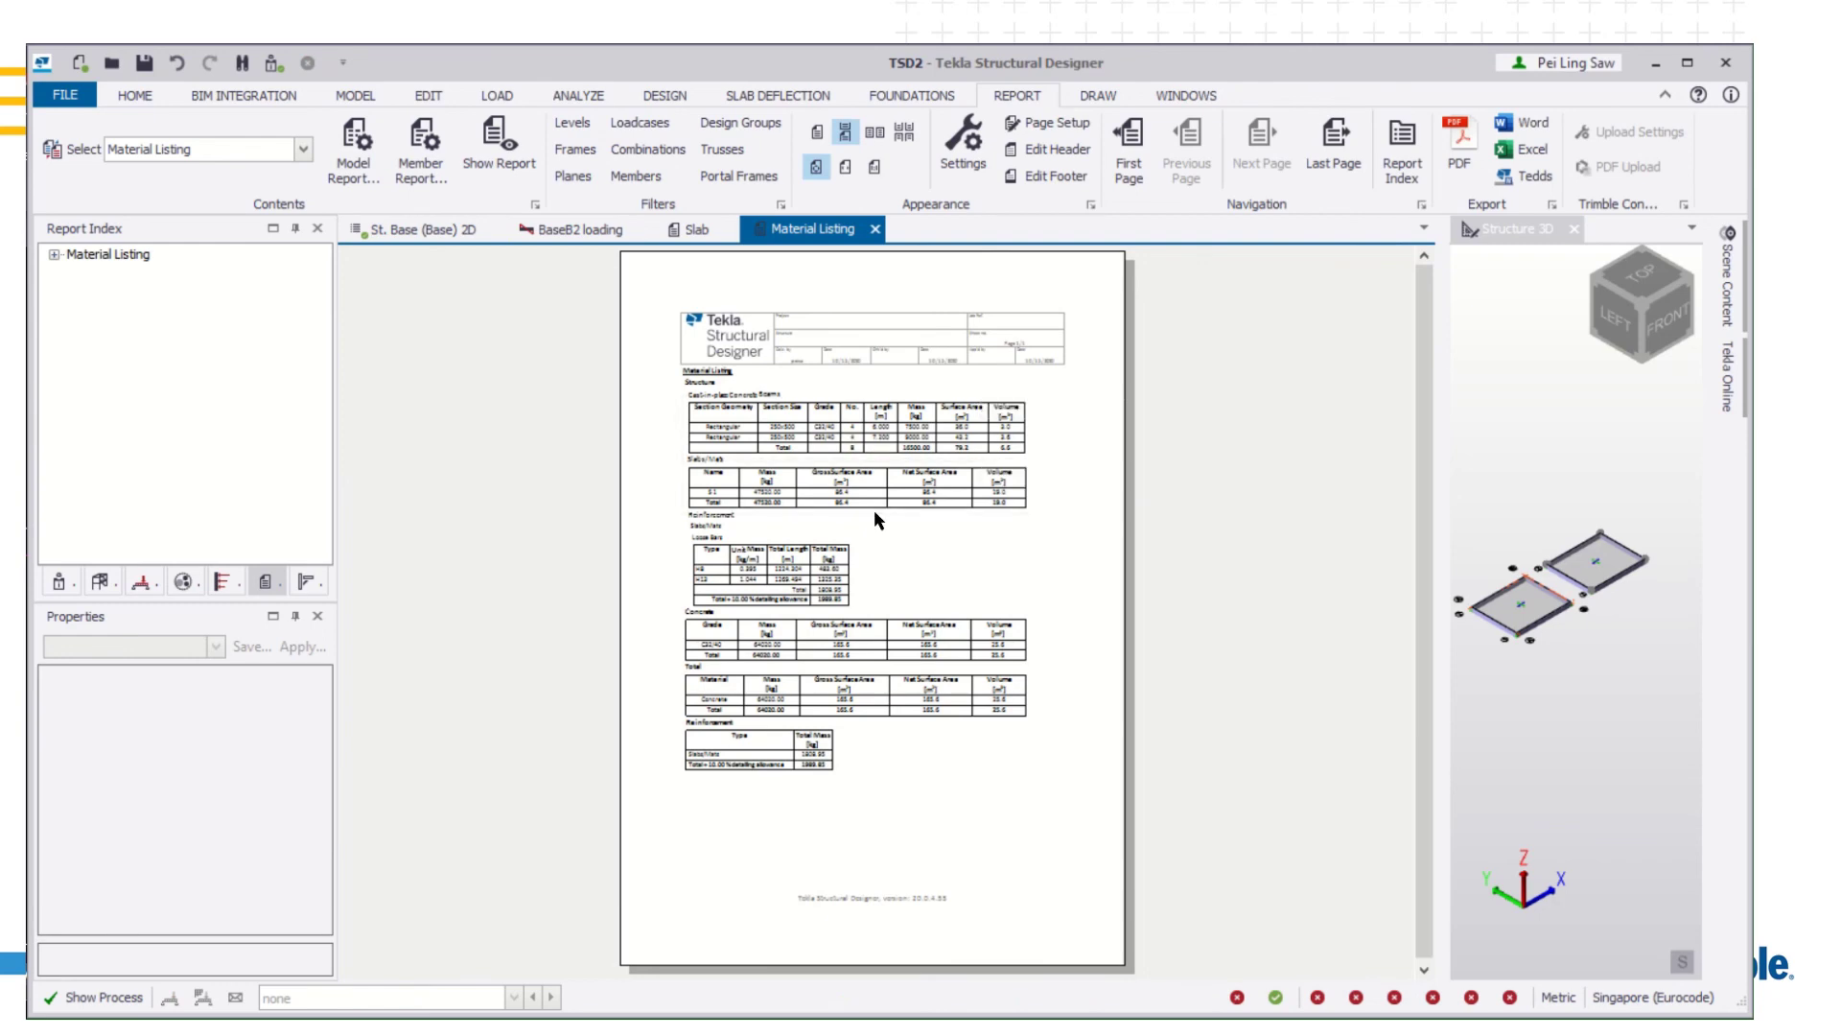
left_click(847, 168)
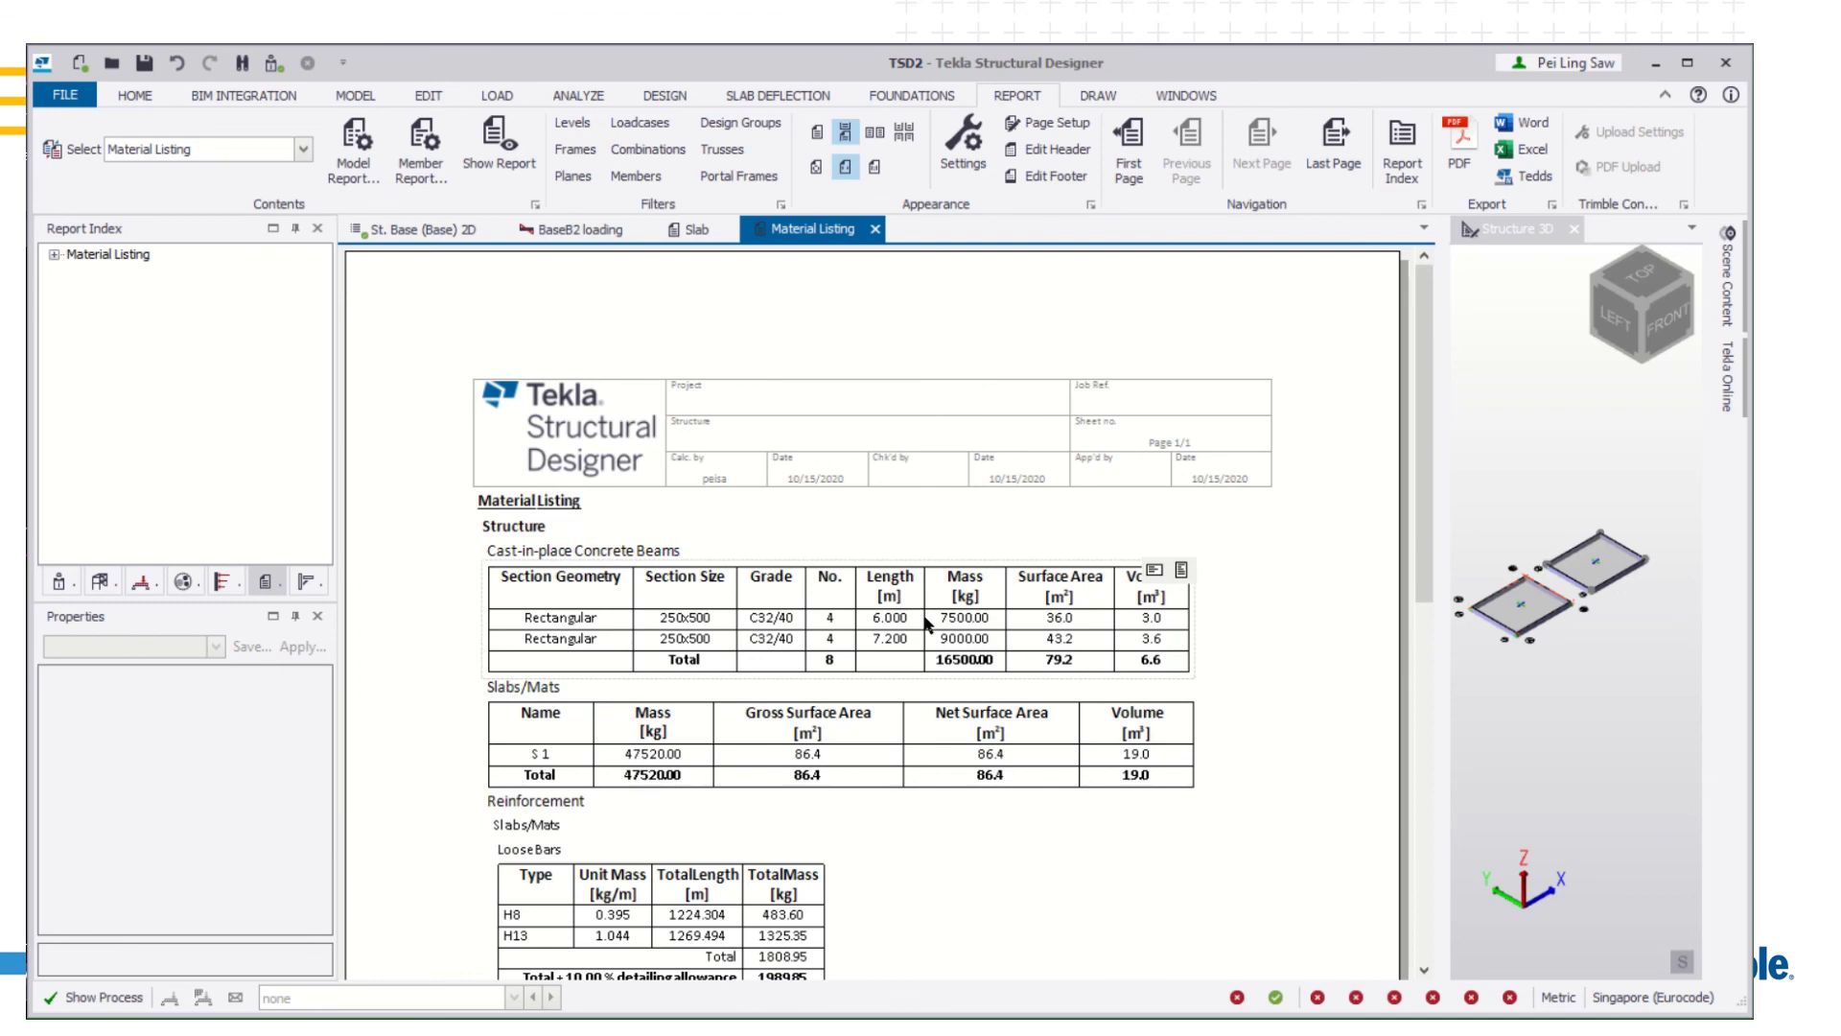
scroll(926, 622, "down", 1)
scroll(926, 622, "down", 1)
scroll(925, 623, "down", 2)
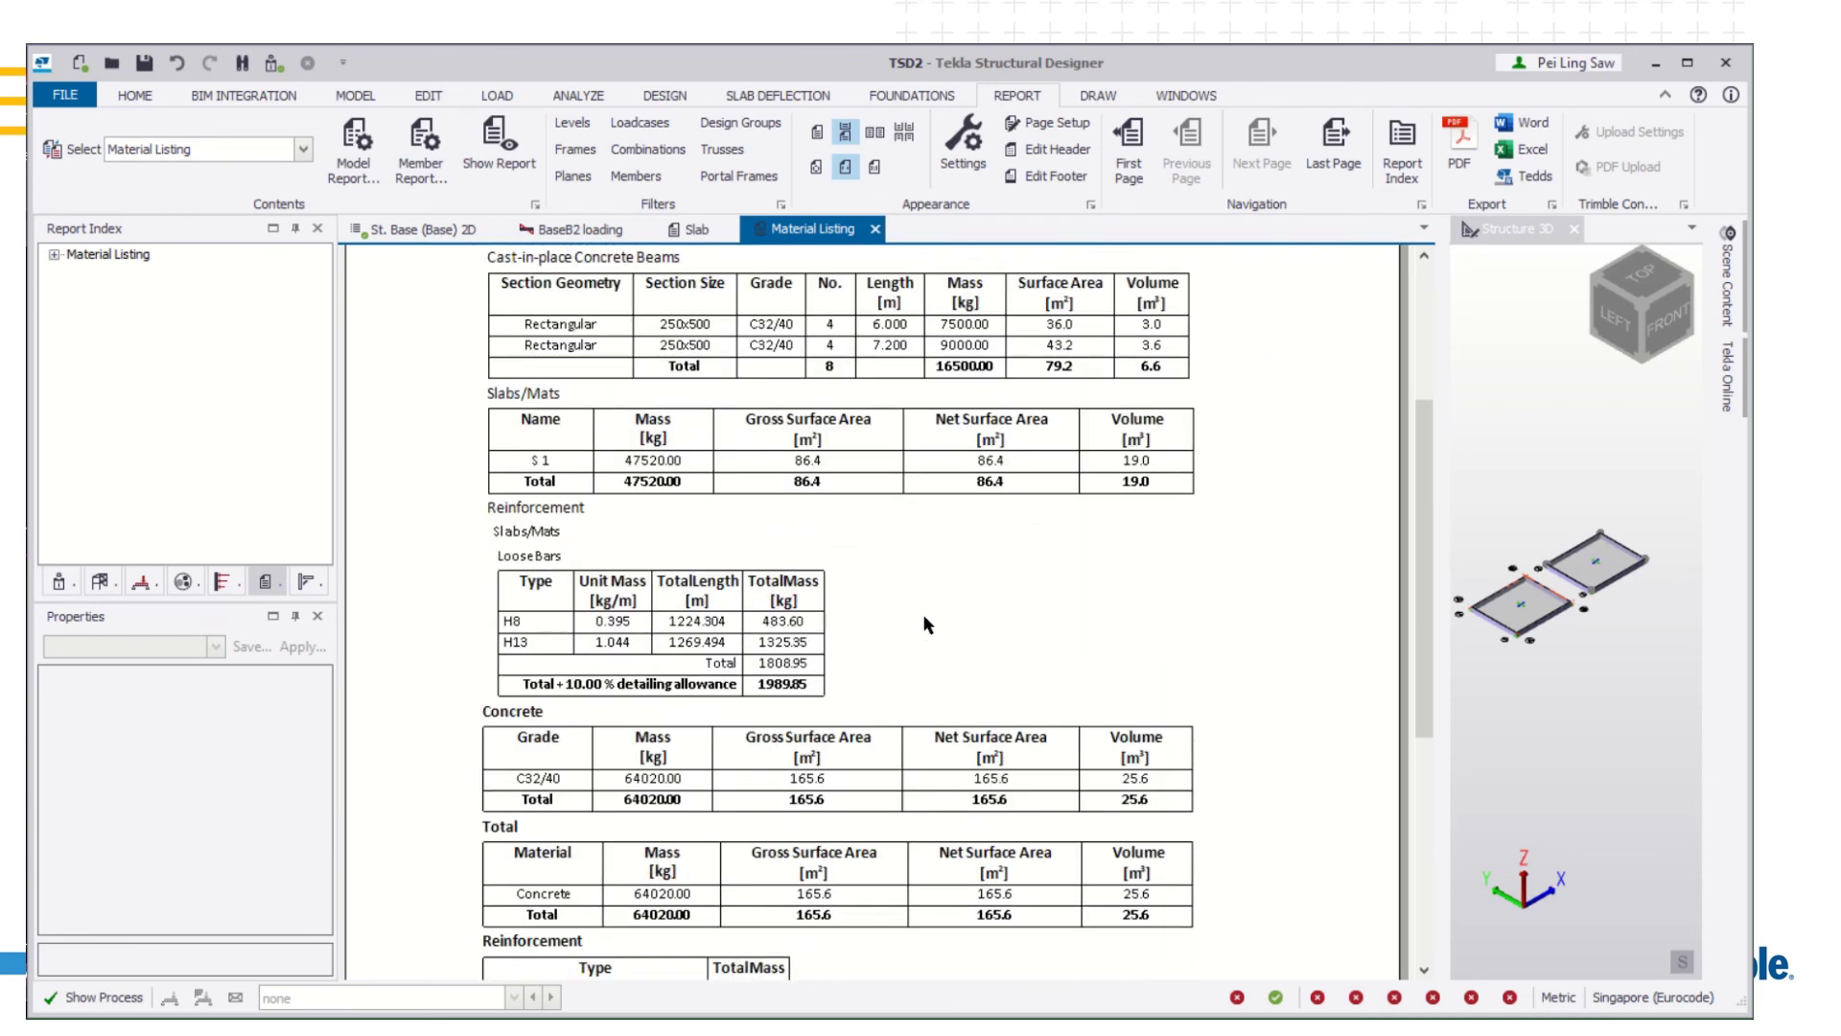
scroll(925, 622, "down", 3)
scroll(926, 623, "up", 5)
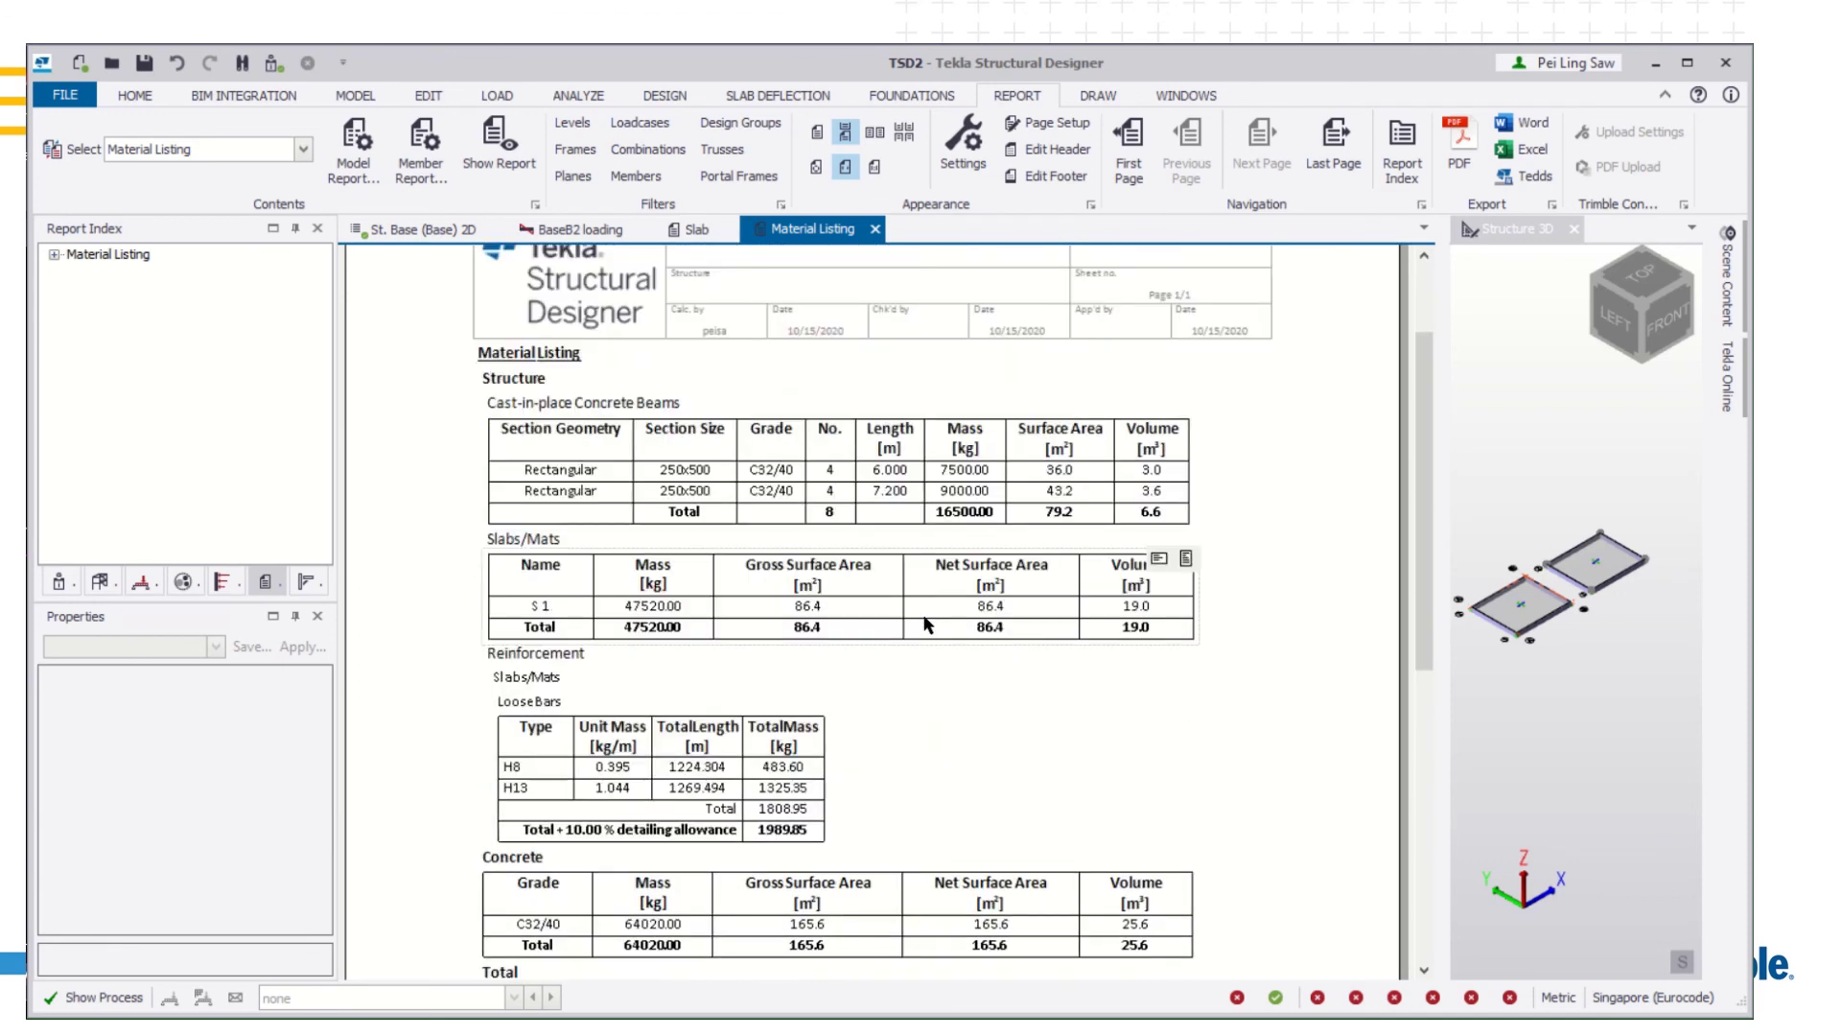
scroll(925, 621, "up", 2)
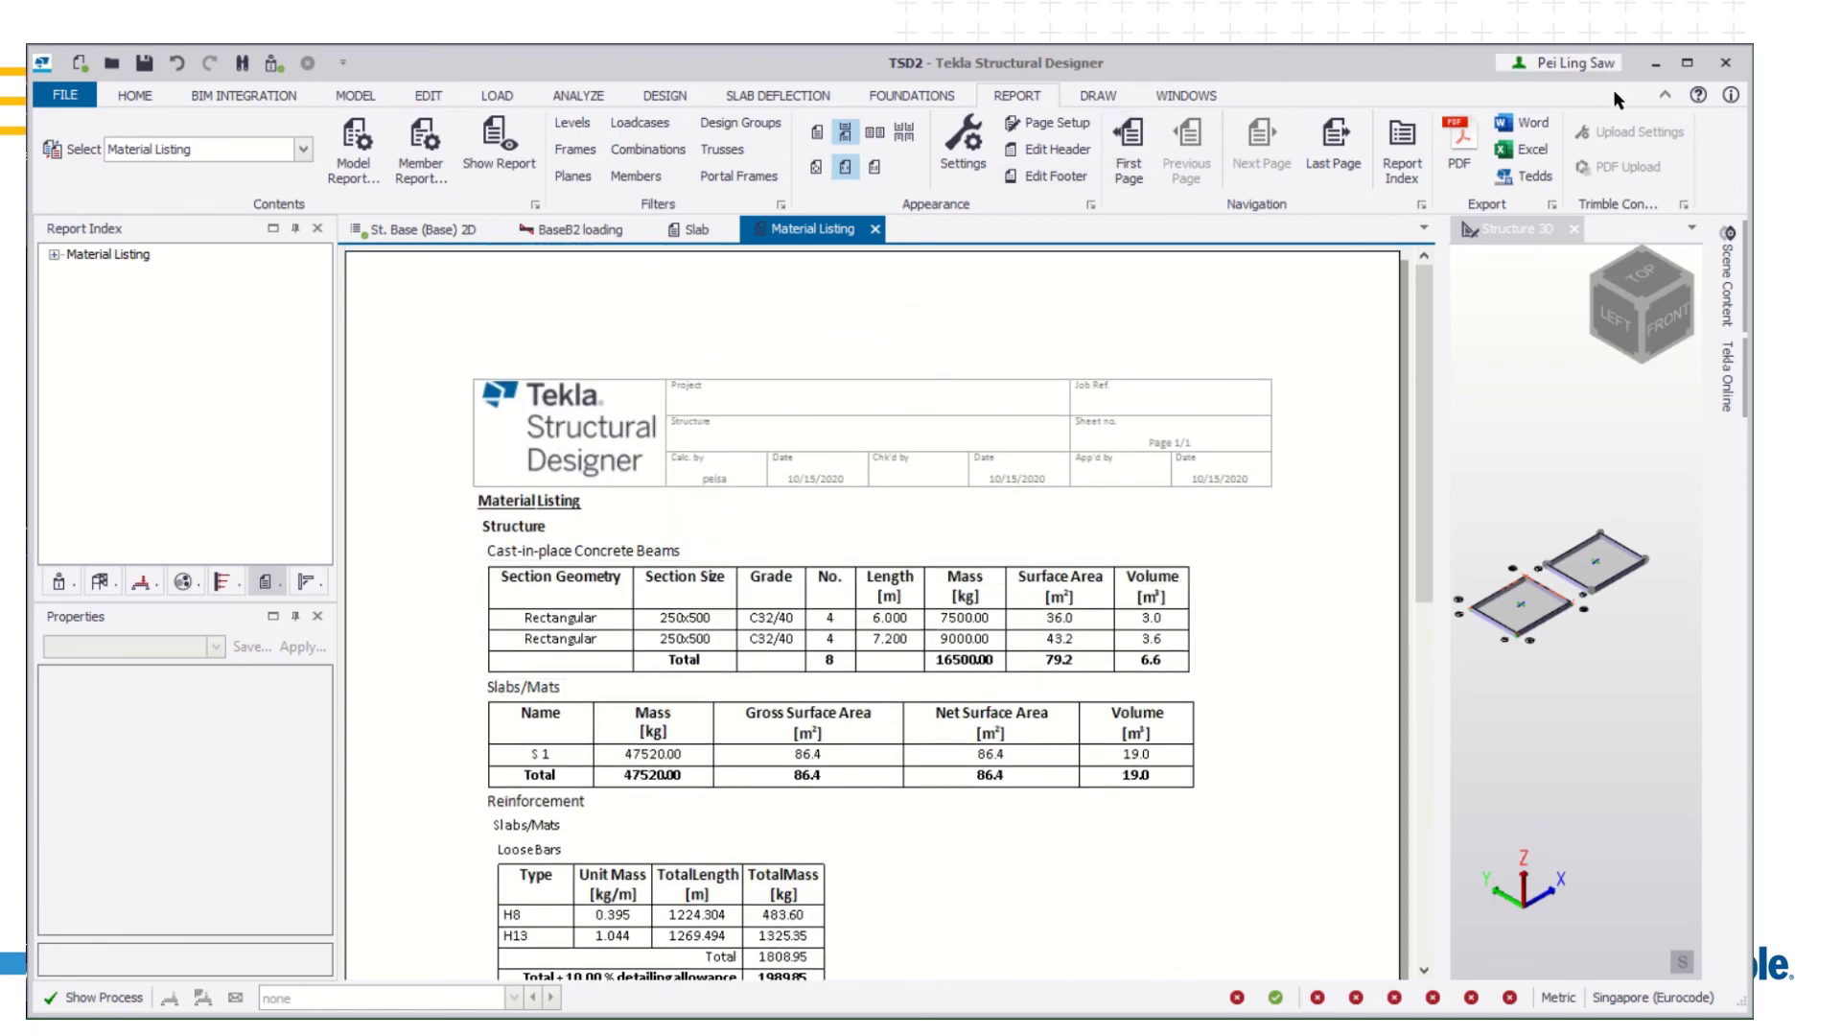